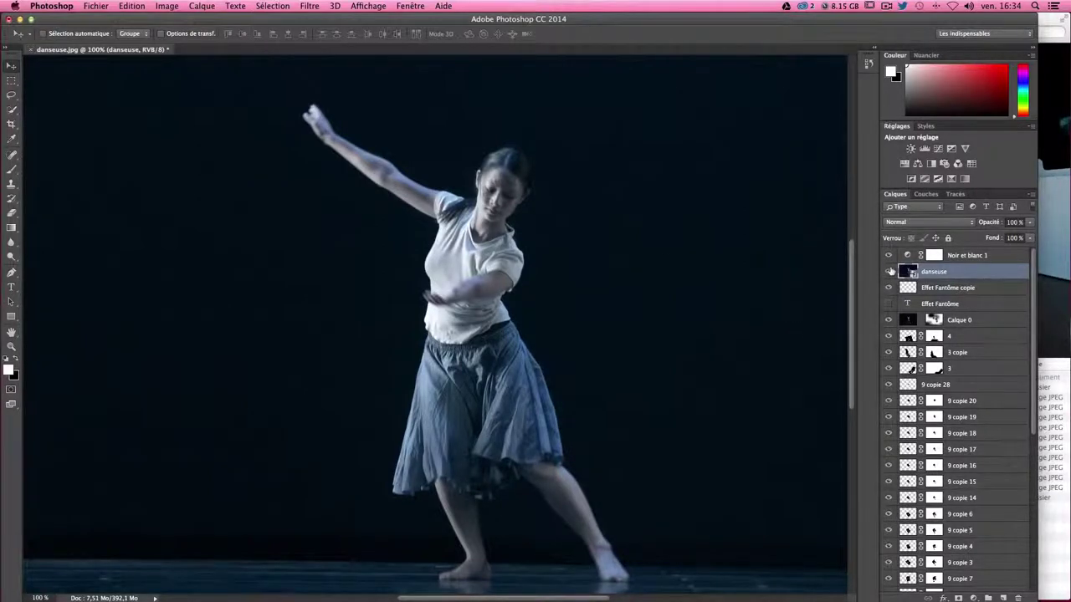
- Toggle the danseuse layer off and on to compare, leaving it hidden to show the ghost composite
left_click(889, 271)
left_click(890, 271)
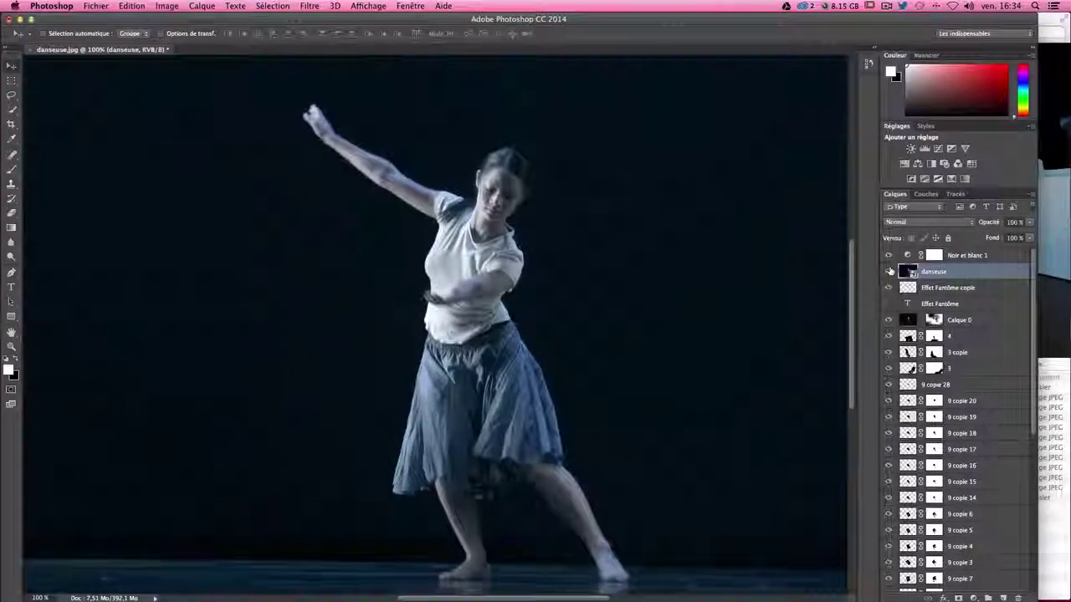
left_click(889, 271)
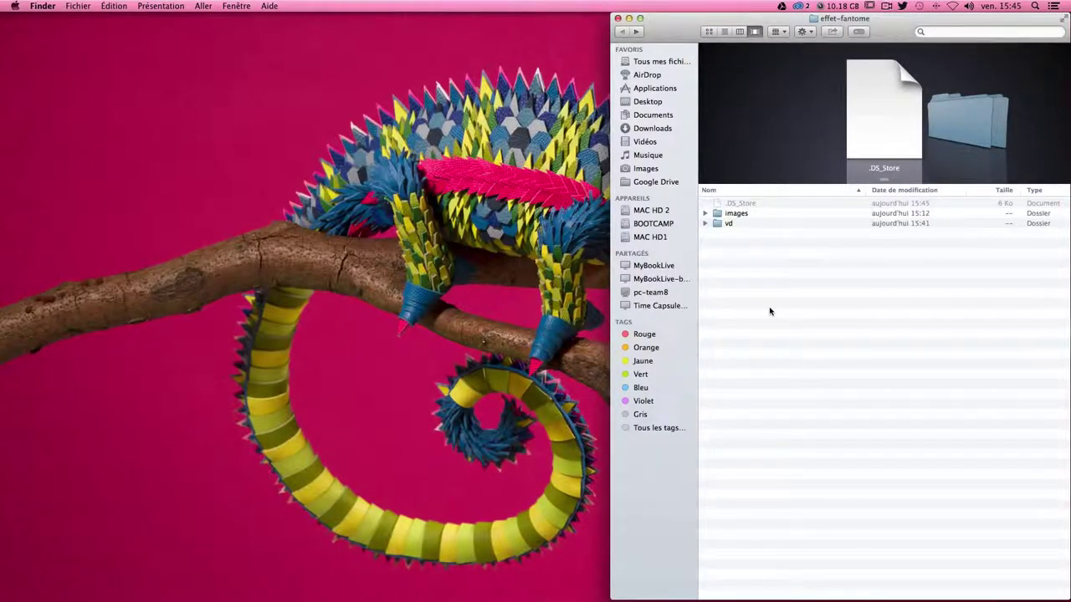
- Expand the images folder, preview smoke photos 1.jpg and 2.jpg and danseuse.jpg, then launch Photoshop
left_click(730, 214)
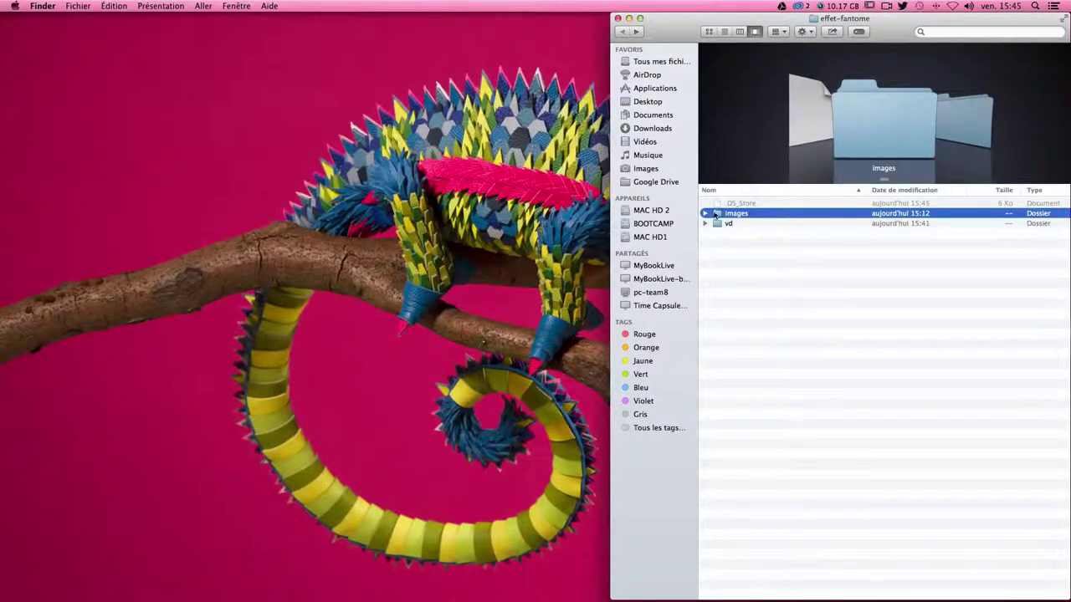
left_click(706, 214)
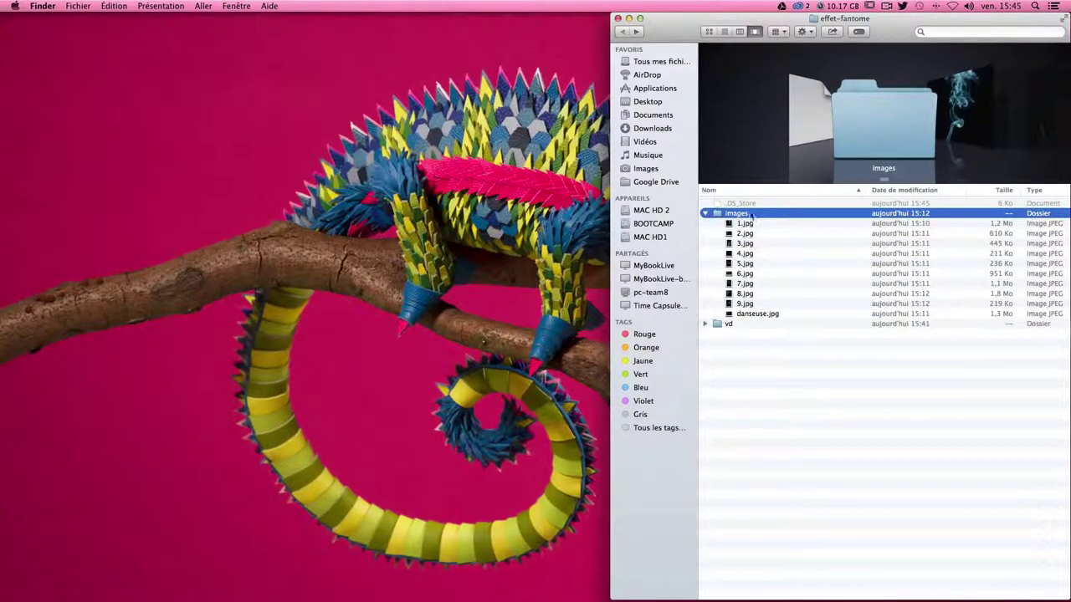
key("Down")
key("Down")
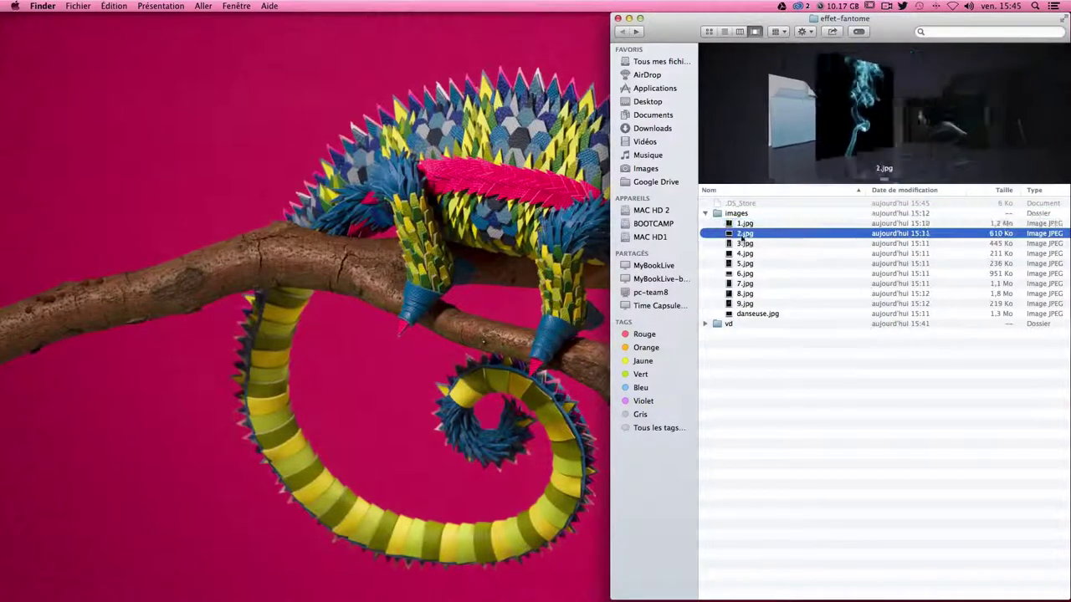
key("Down")
key("Down")
key("Down")
left_click(745, 224)
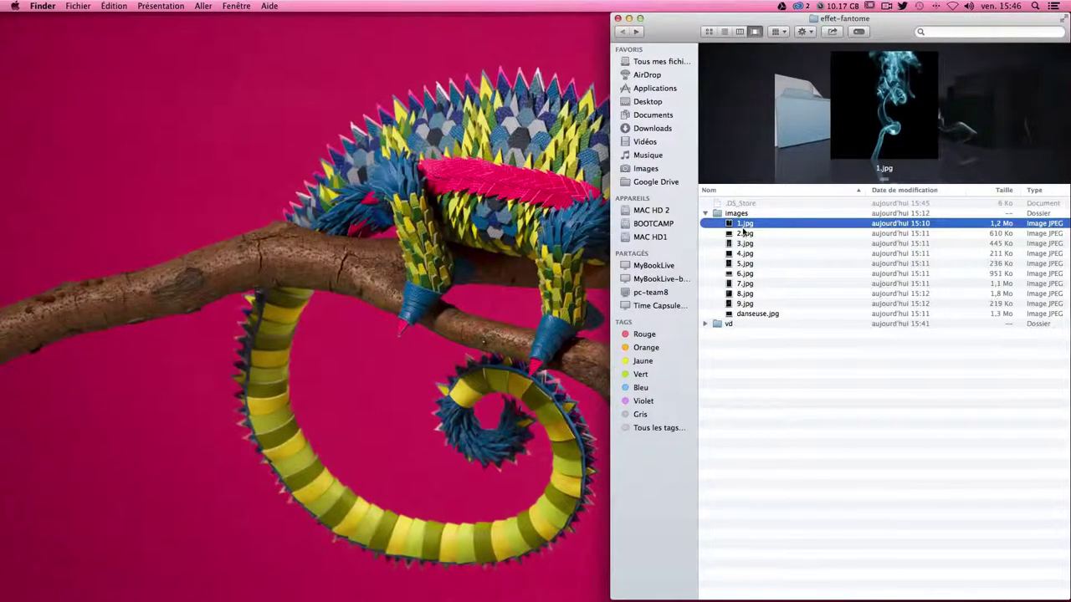
left_click(746, 313)
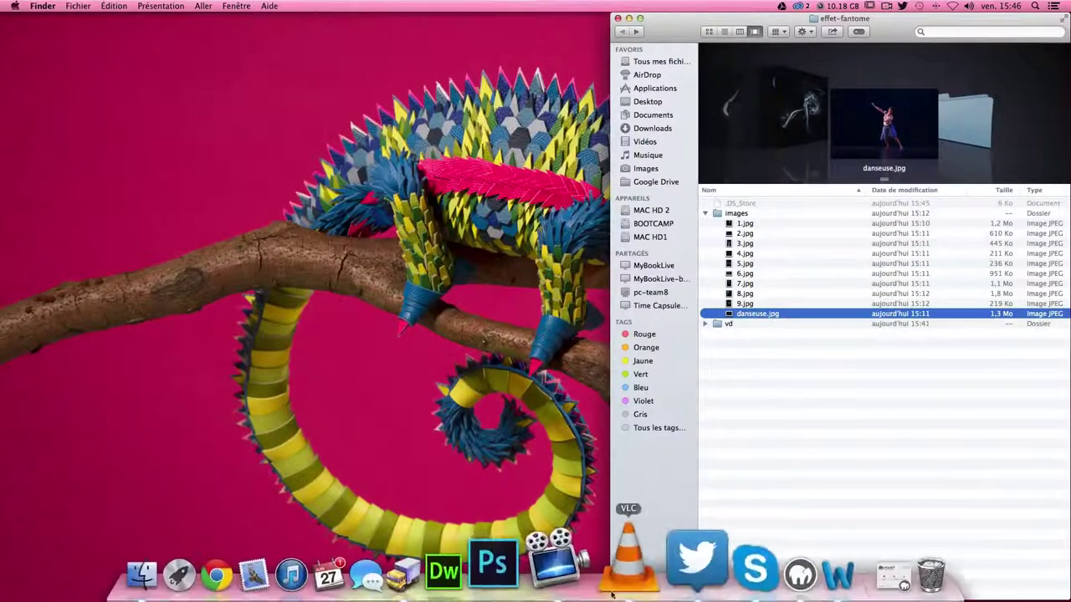
left_click(545, 495)
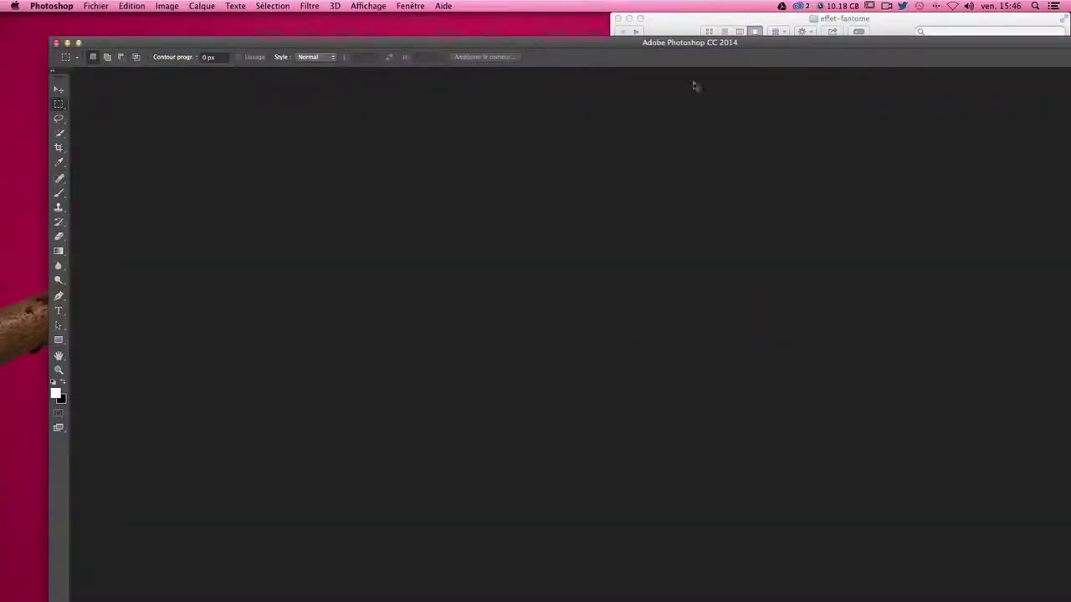
- Open danseuse.jpg in Photoshop by dragging it from Finder, discarding its embedded colour profile
left_click(780, 17)
left_click_drag(747, 313, 363, 242)
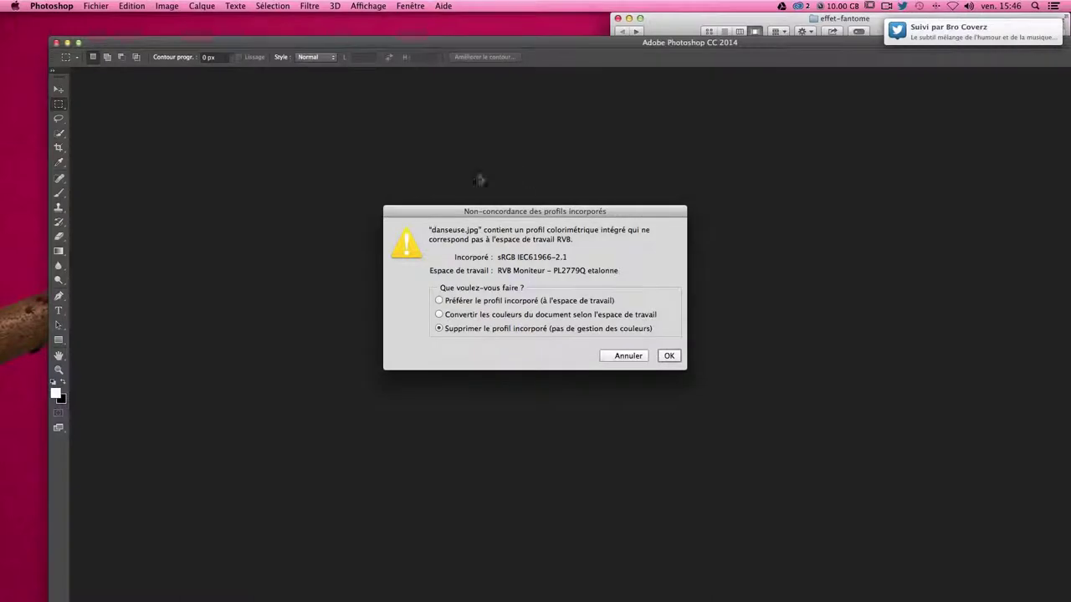
left_click(669, 355)
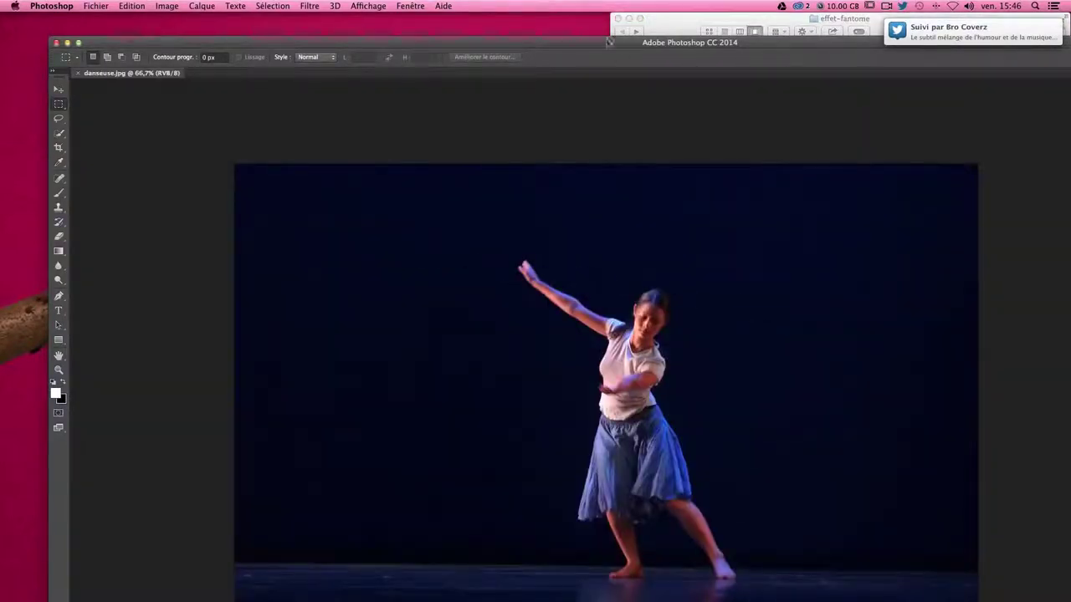
- Move and resize the Photoshop window until it fills the screen
mouse_move(603, 44)
left_mouse_down()
mouse_move(568, 21)
mouse_move(587, 48)
left_mouse_up()
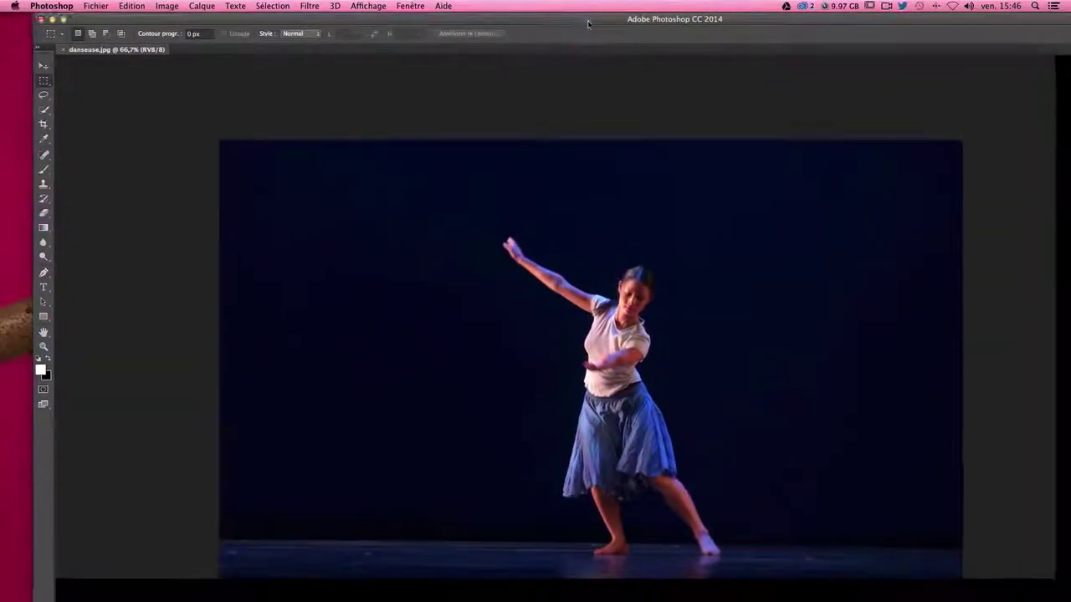
left_click_drag(33, 206, 349, 199)
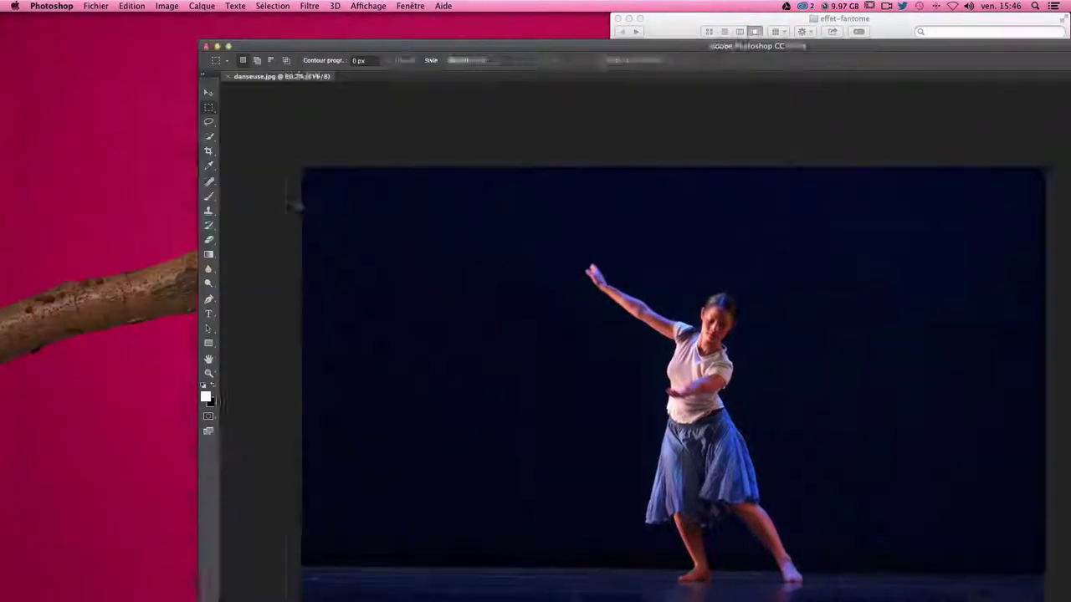
left_click_drag(342, 46, 157, 67)
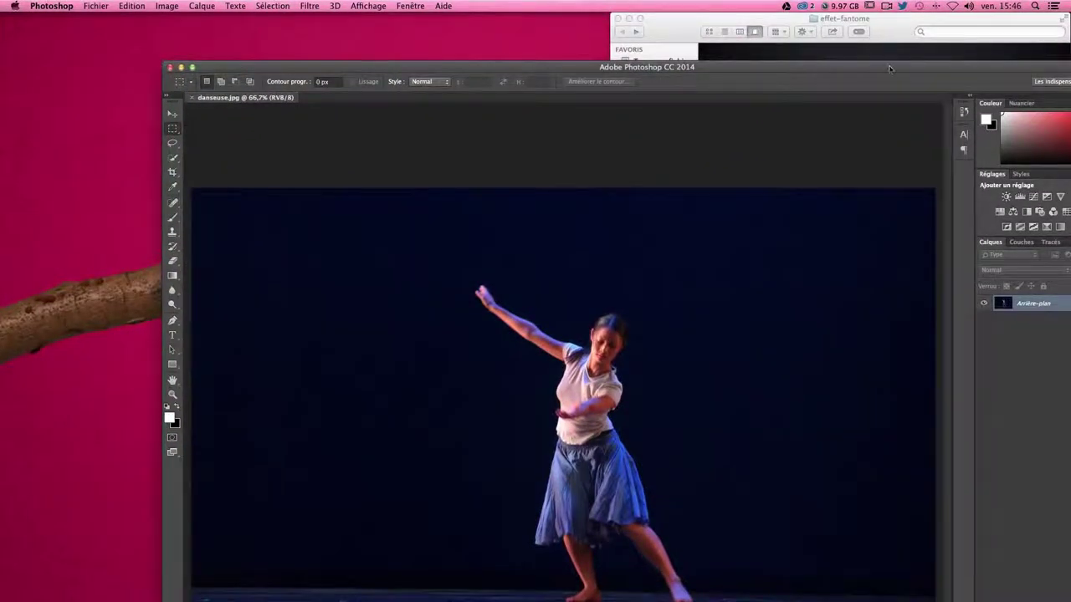
left_click_drag(889, 69, 674, 66)
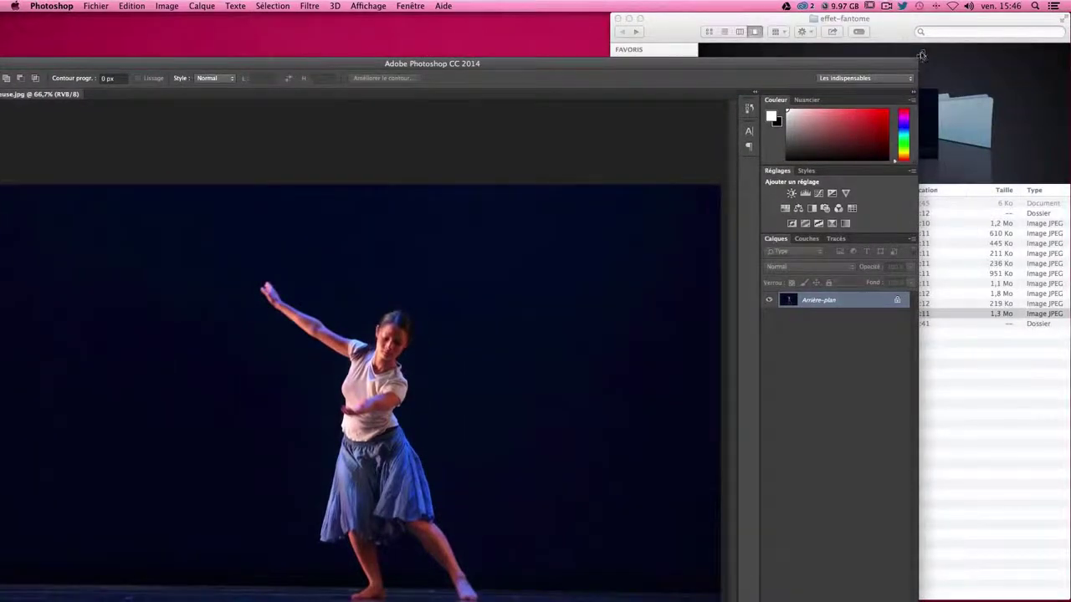
left_click_drag(920, 53, 754, 227)
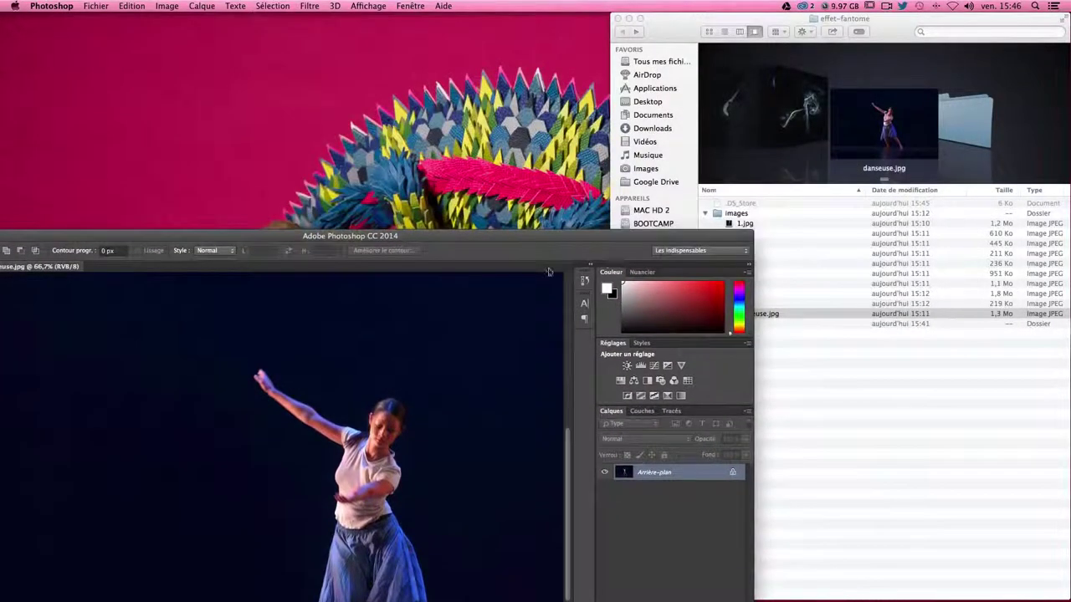
double_click(505, 240)
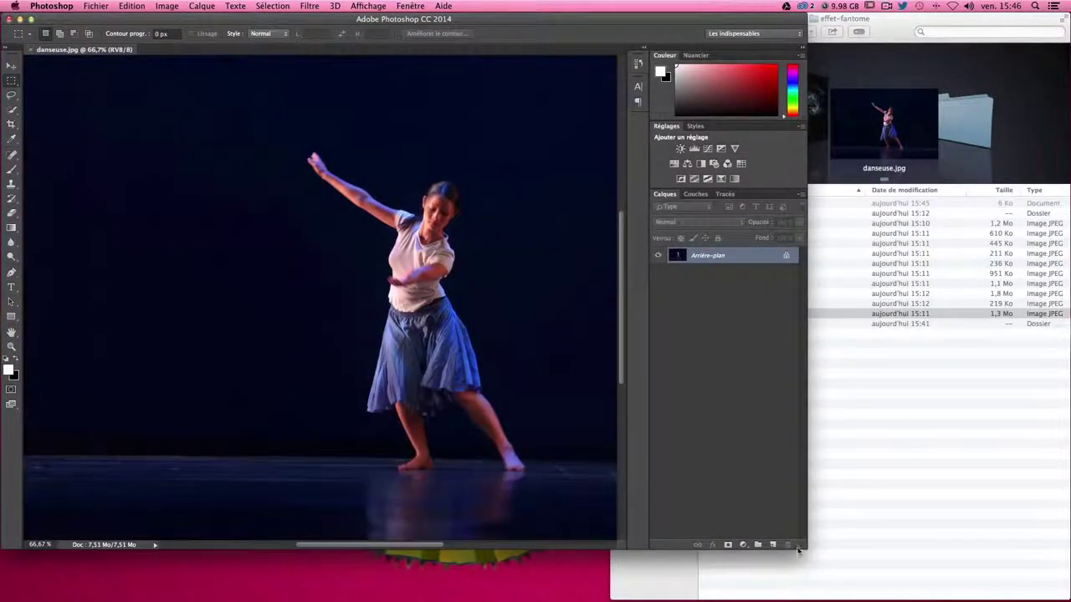
mouse_move(797, 549)
left_mouse_down()
mouse_move(1020, 588)
mouse_move(1037, 601)
left_mouse_up()
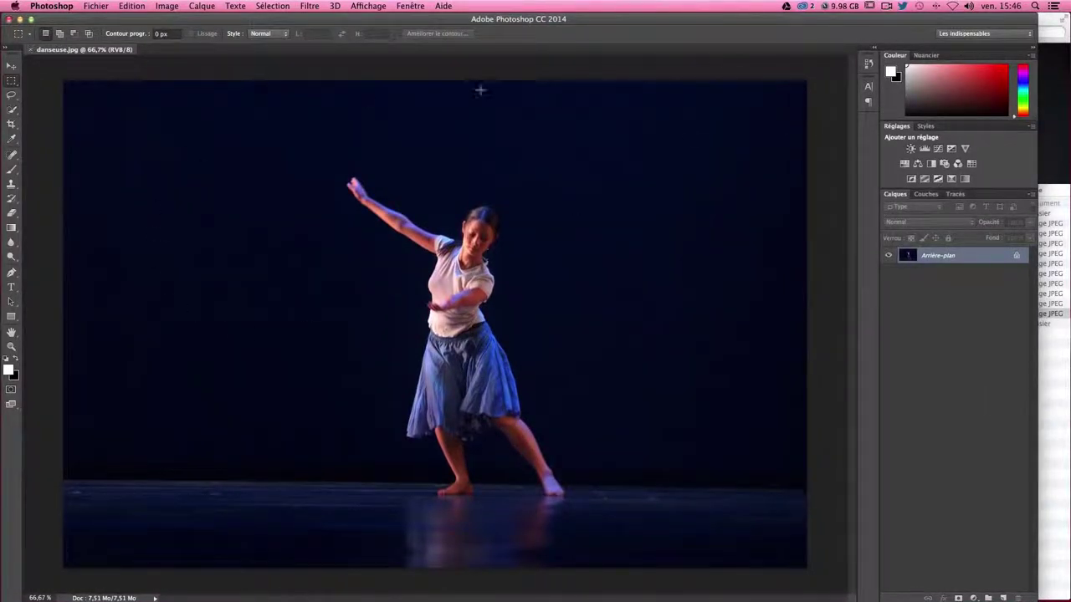
- Select the Move tool and desaturate the dancer photo with Image > Réglages > Désaturation
left_click(7, 69)
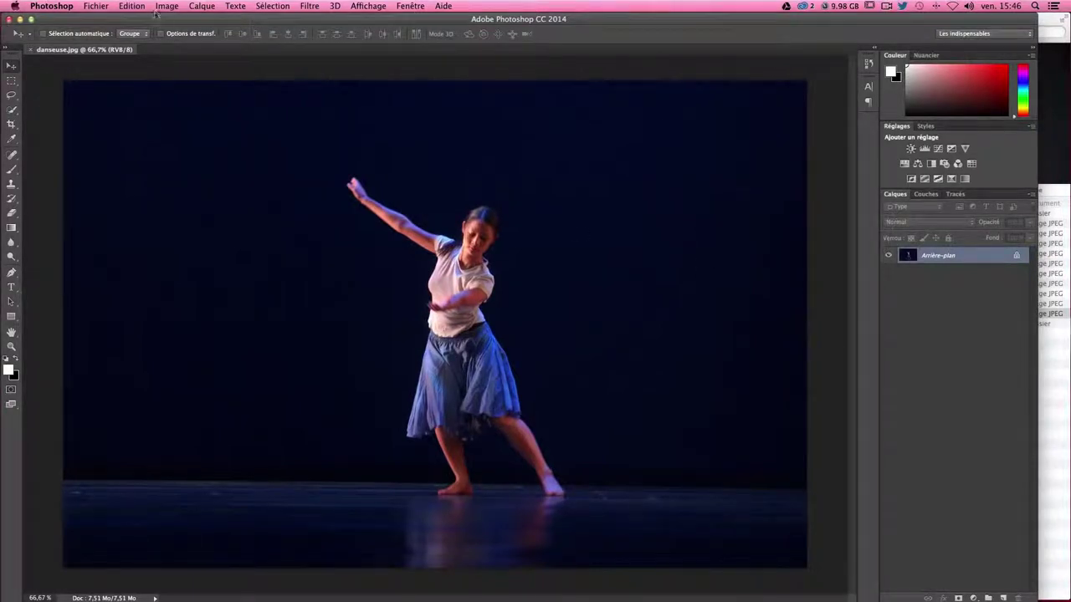
left_click(163, 7)
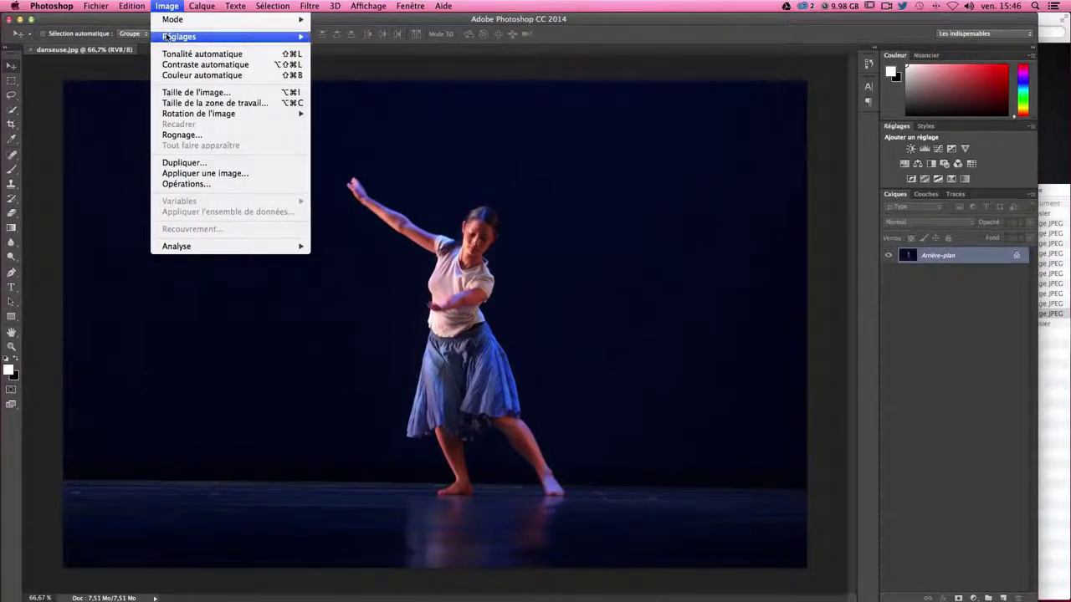
mouse_move(179, 37)
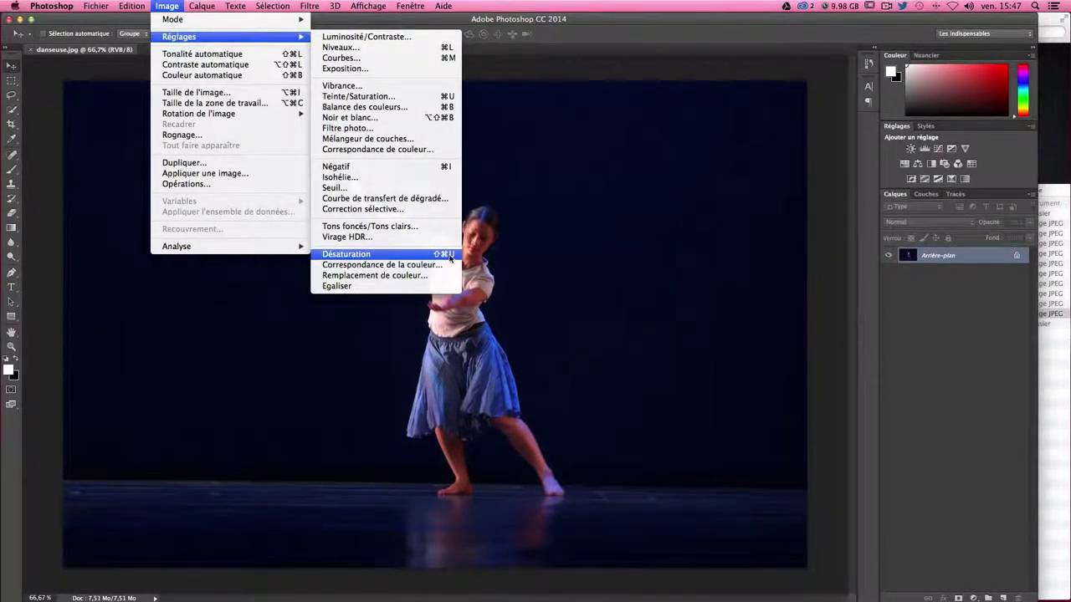
left_click(450, 255)
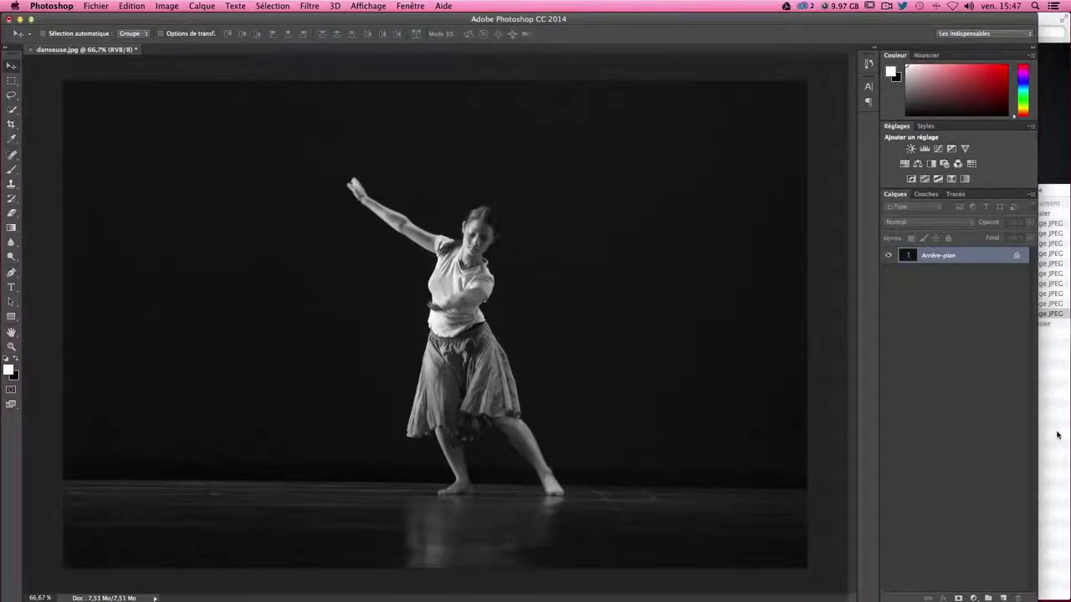
- Bring Finder forward, try column and list views, then return to Cover Flow with a larger preview
left_click(1058, 434)
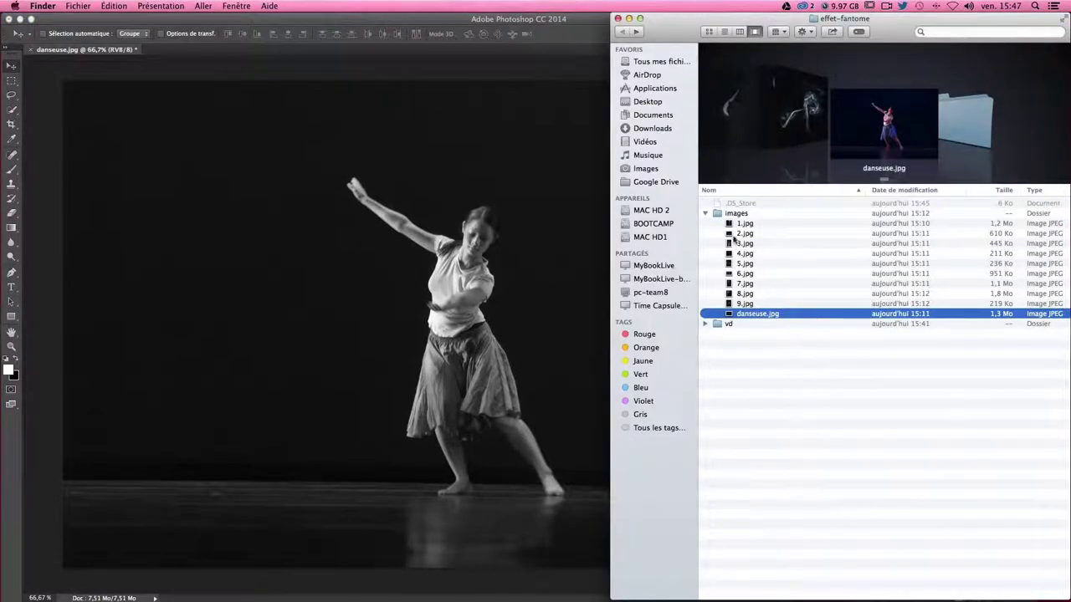
left_click(743, 224)
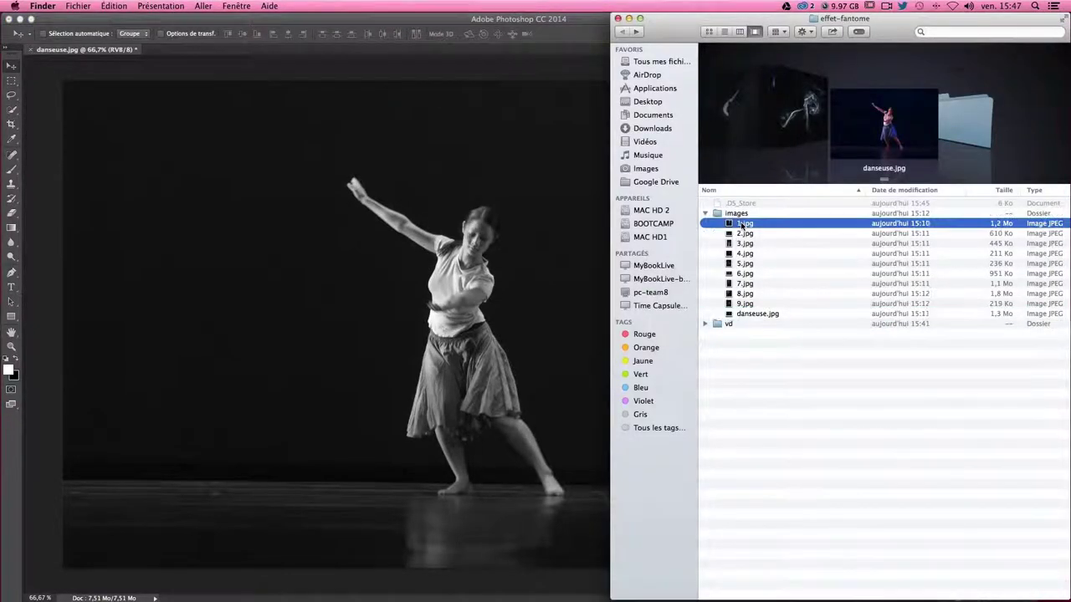
left_click(739, 32)
left_click(726, 31)
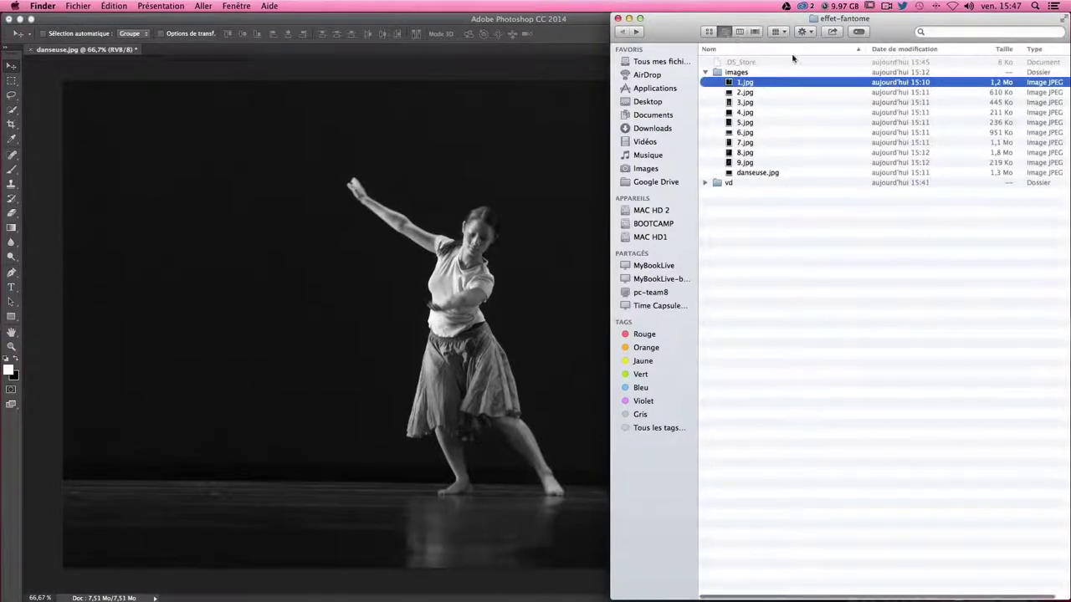
left_click(755, 32)
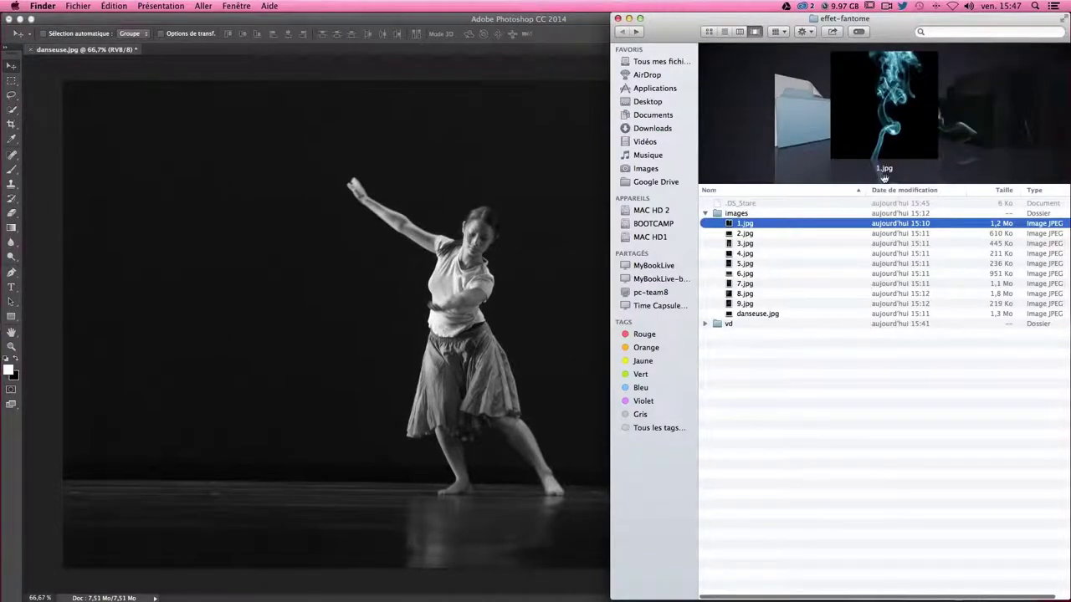
left_click_drag(884, 178, 885, 352)
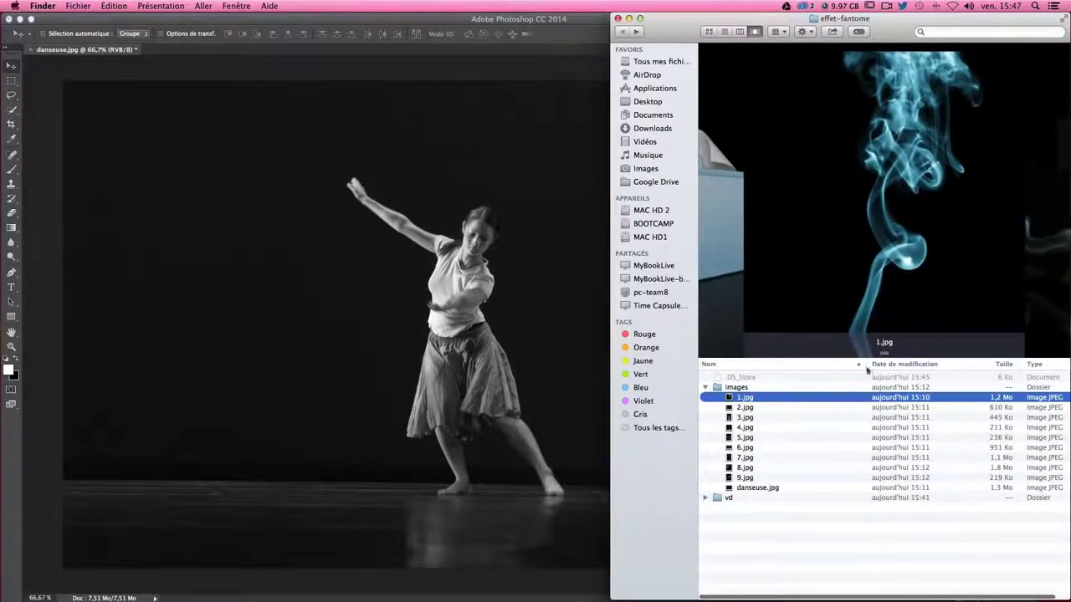
- Compare smoke photos 1.jpg through 7.jpg, then drag 5.jpg onto the dancer picture
key("Down")
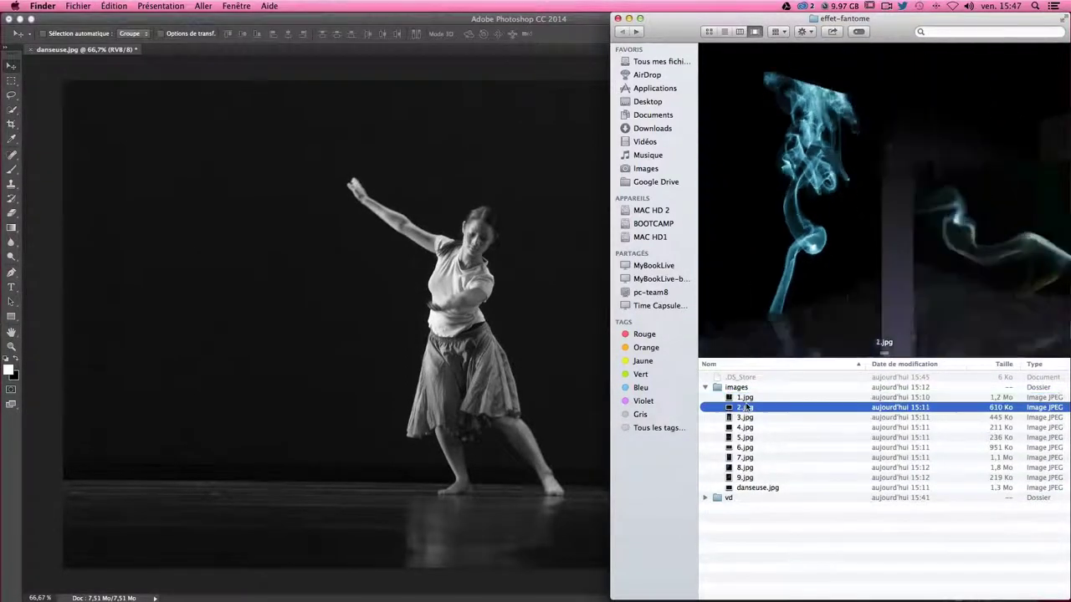
key("Down")
key("Down")
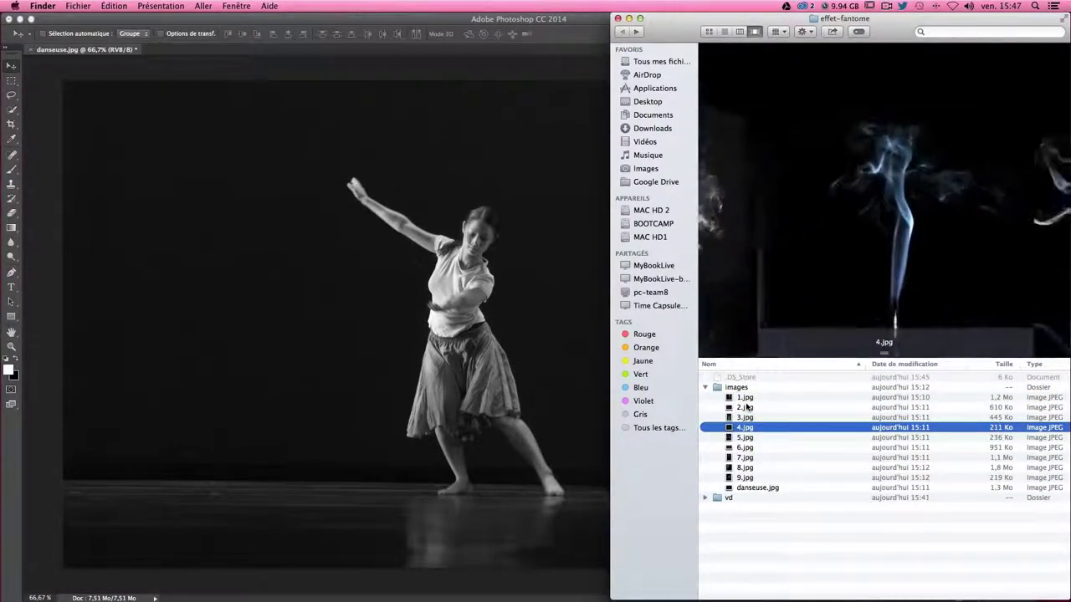
key("Down")
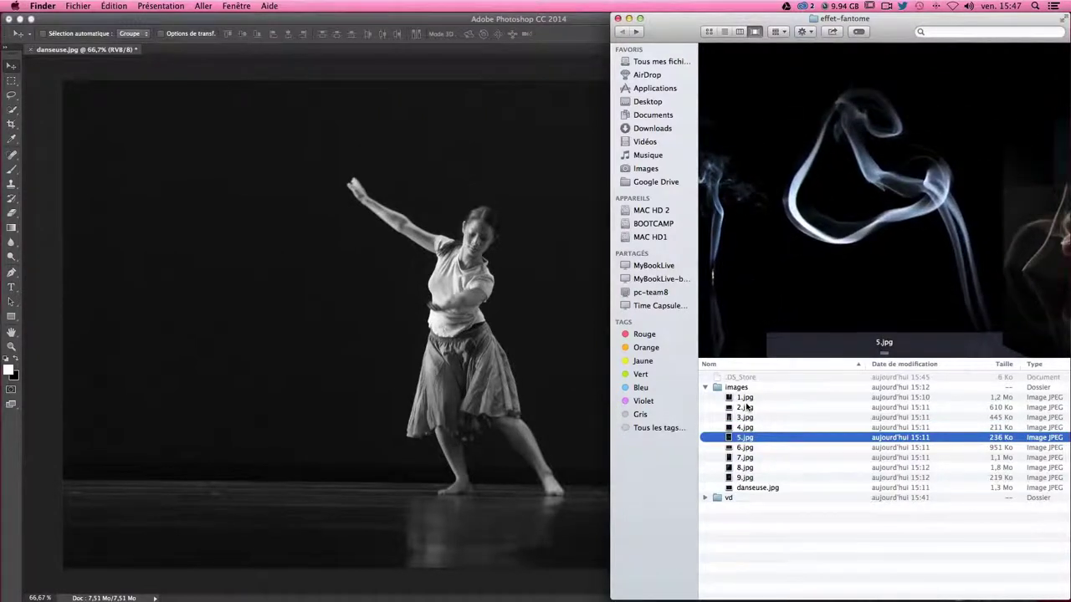
key("Down")
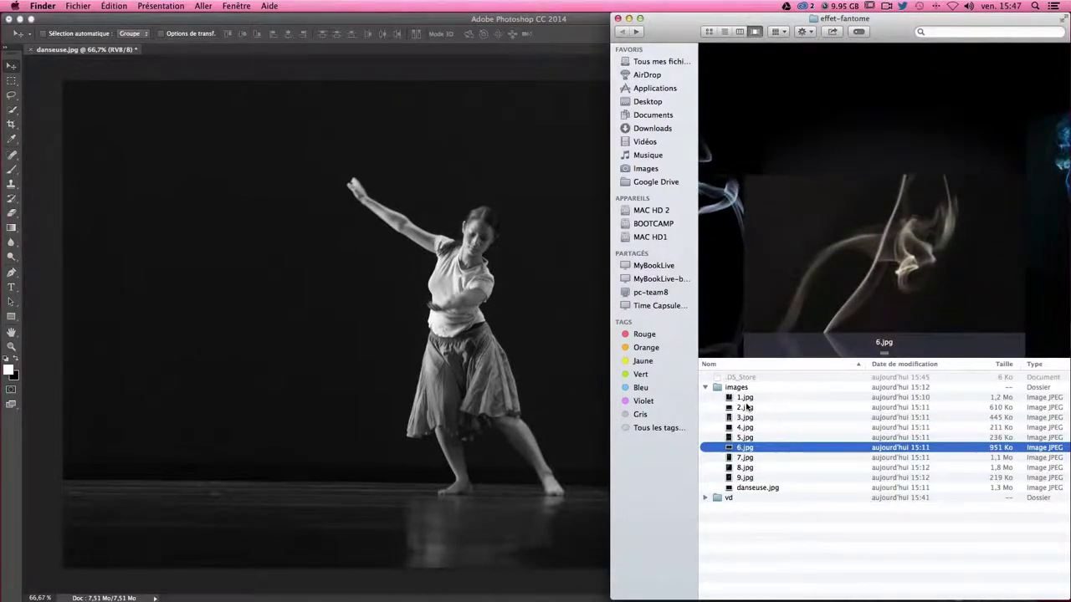
key("Down")
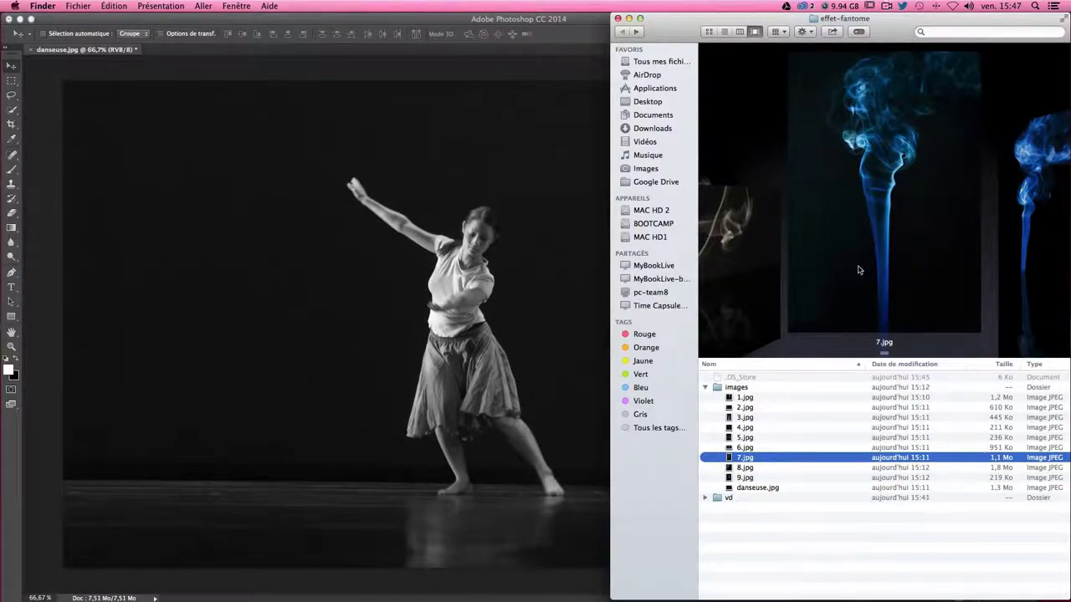
key("Down")
key("Down")
key("Down")
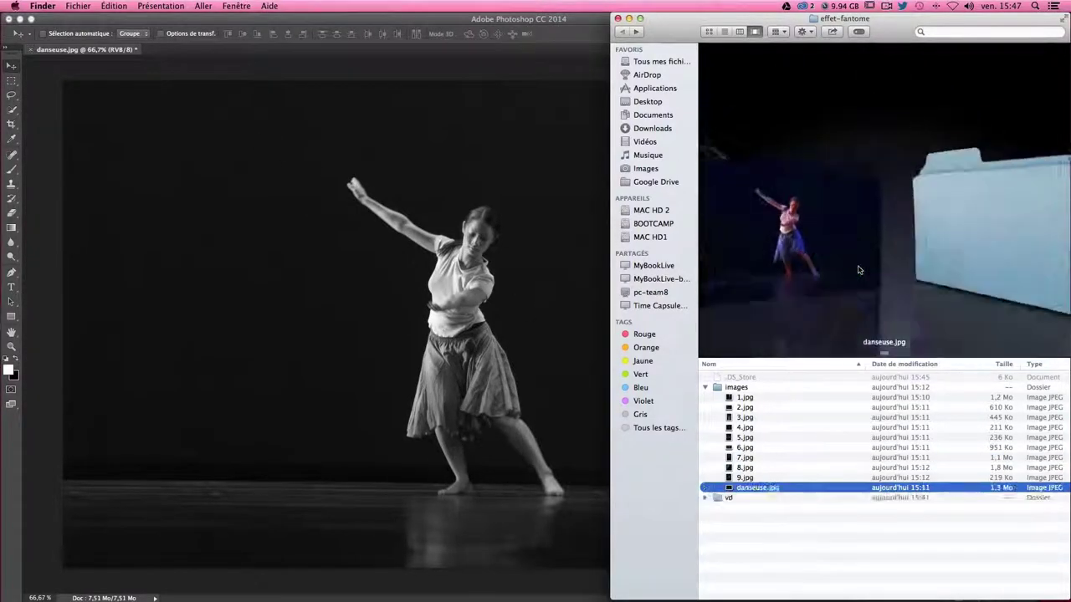
key("Up")
key("Up")
key("Up")
key("Up")
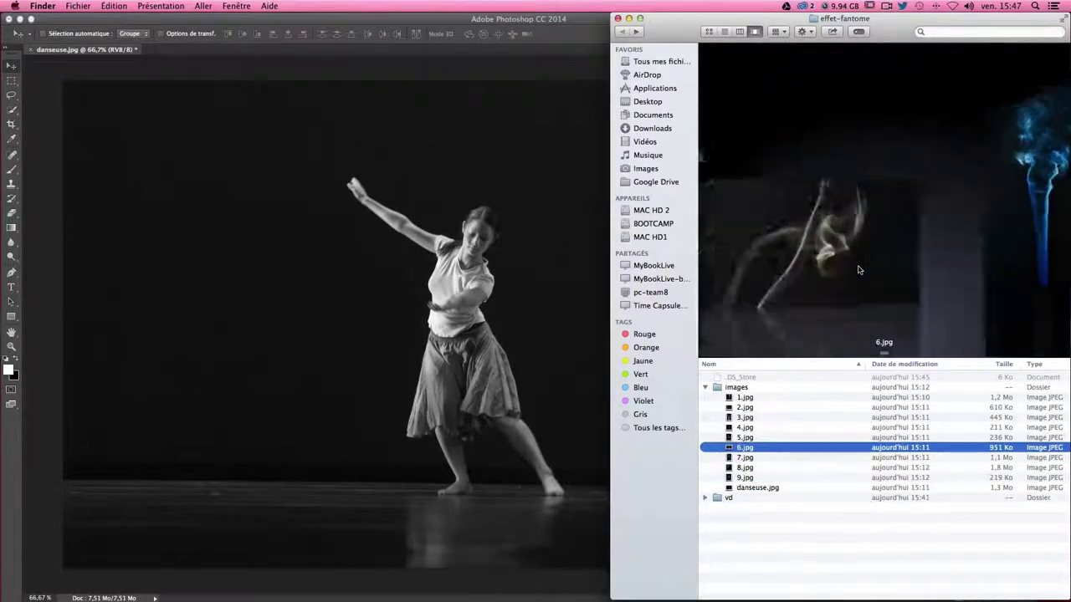
key("Up")
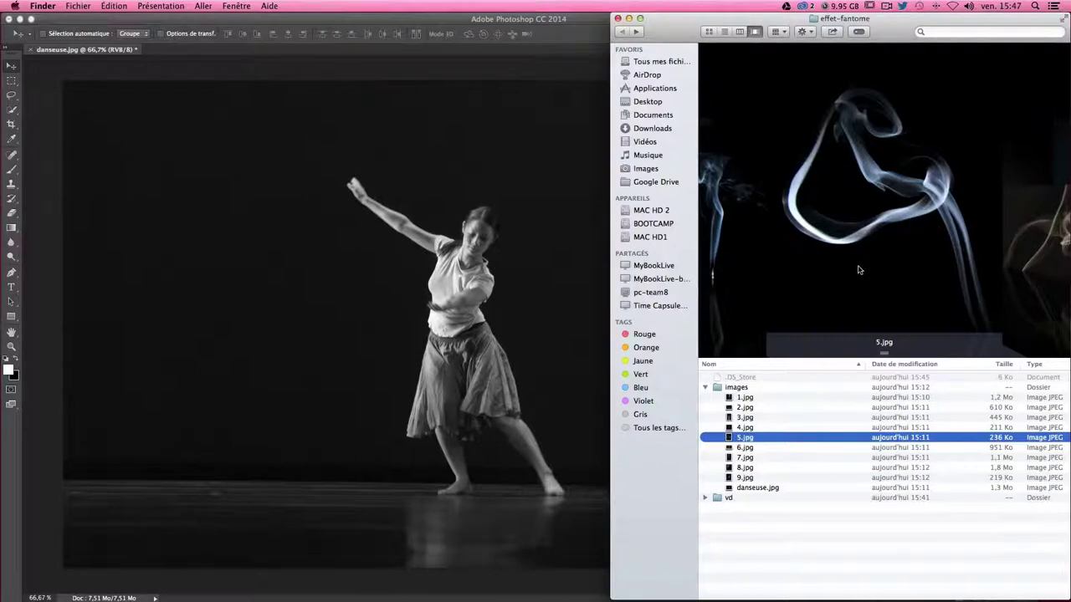
key("Up")
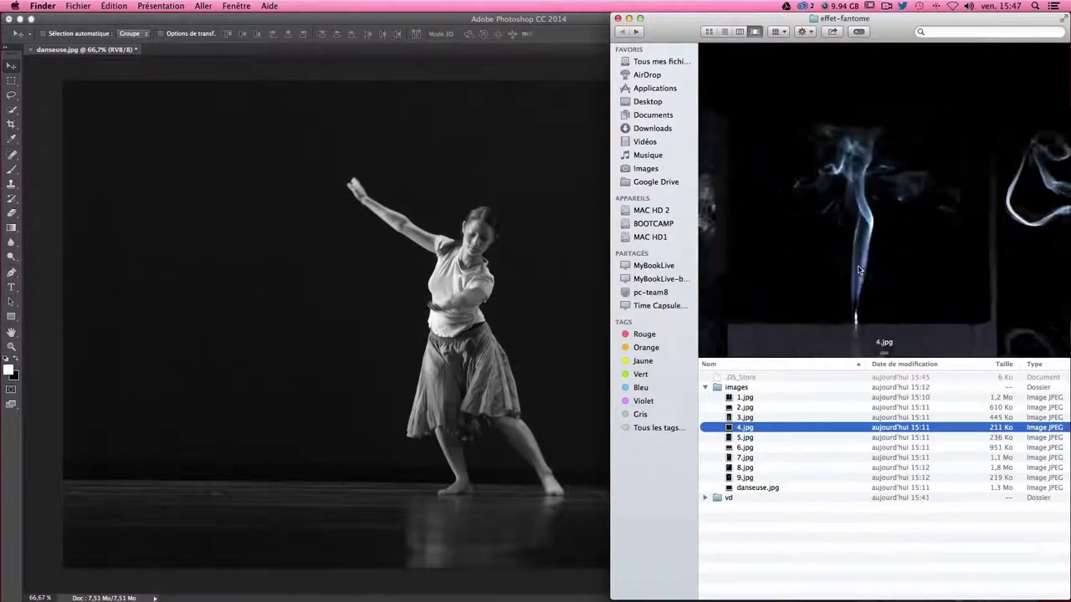
key("Up")
key("Up")
key("Up")
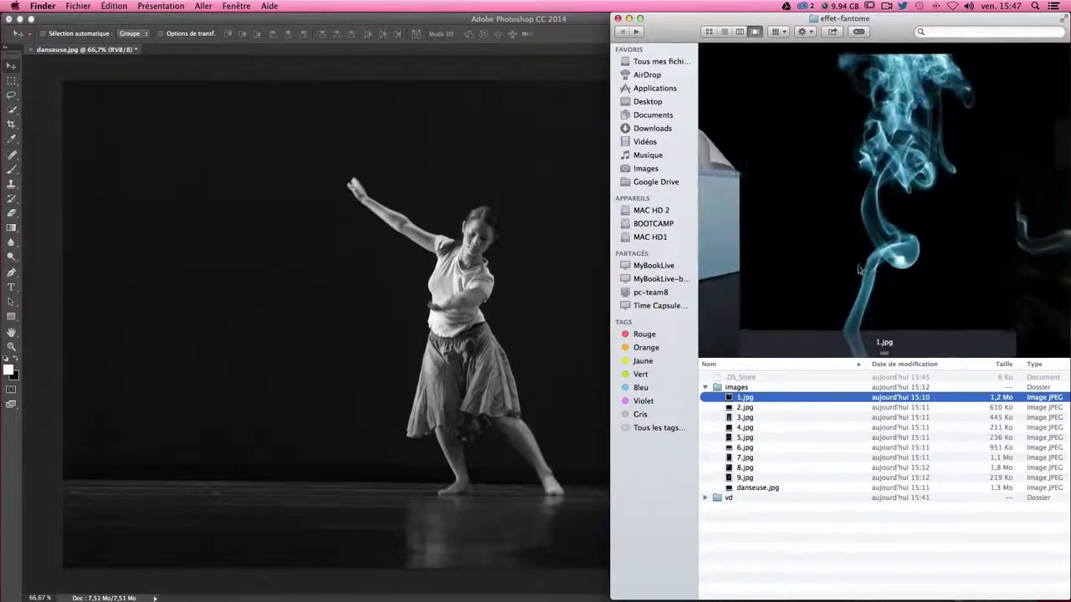
key("Down")
key("Down")
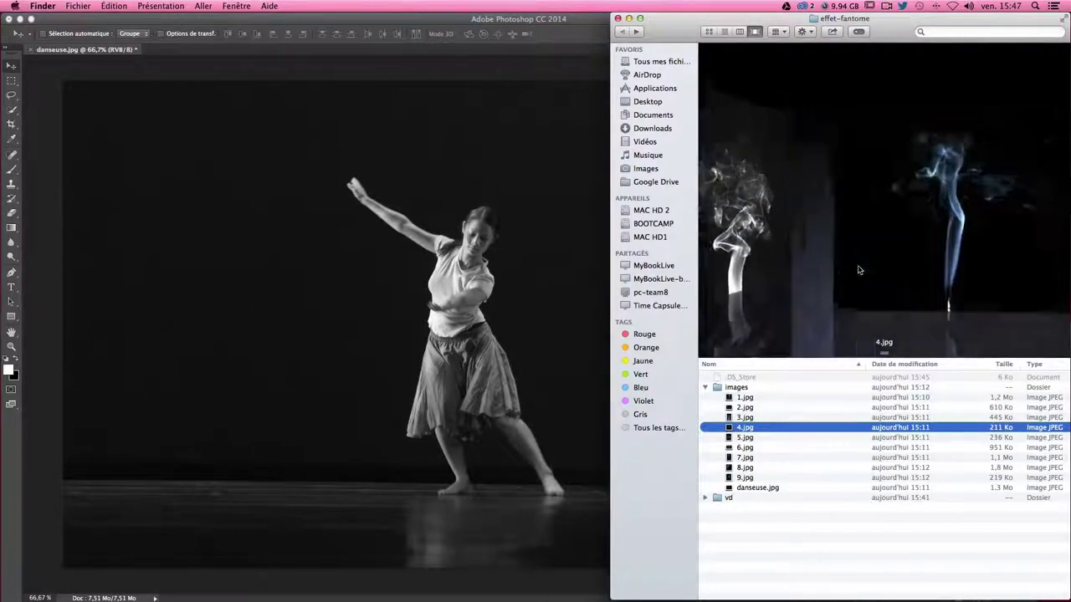
key("Down")
key("Down")
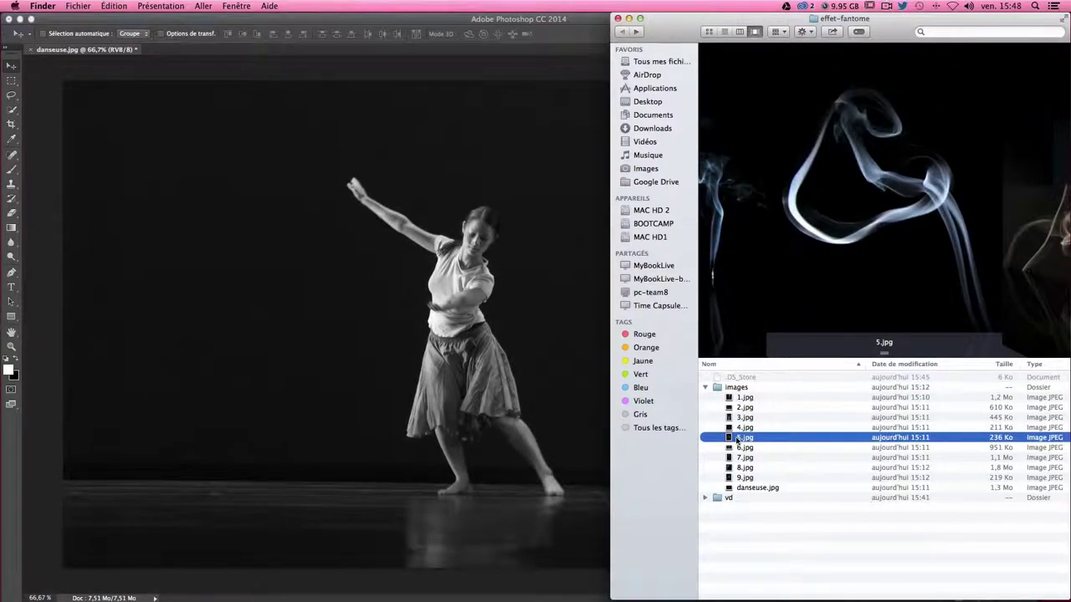
left_click_drag(738, 441, 418, 317)
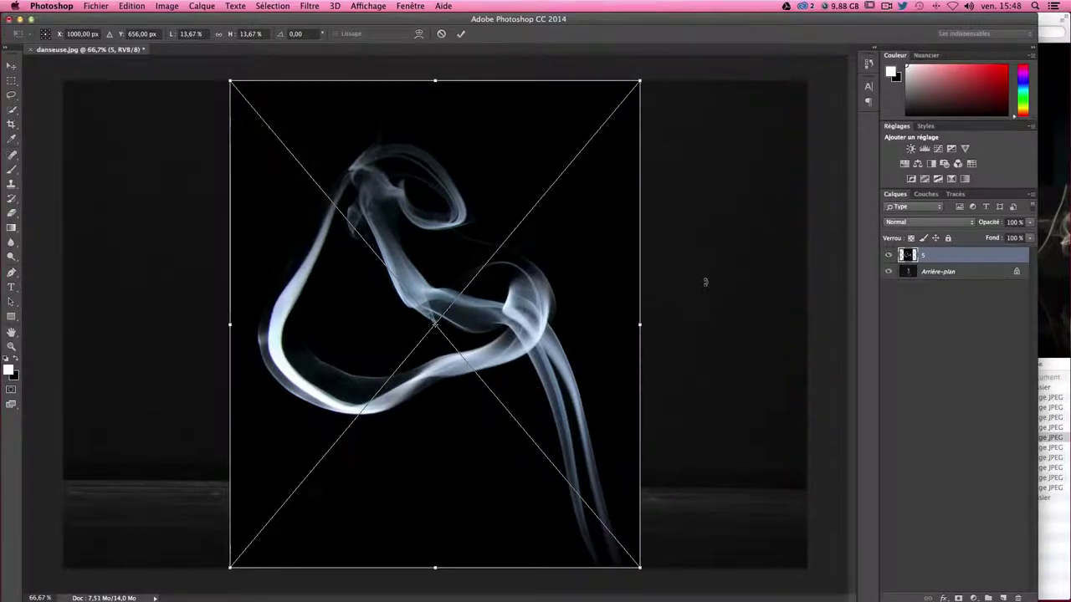
- Commit the 5.jpg placement, test opacity at 36% then restore 100%, and start renaming layer 5
key("Return")
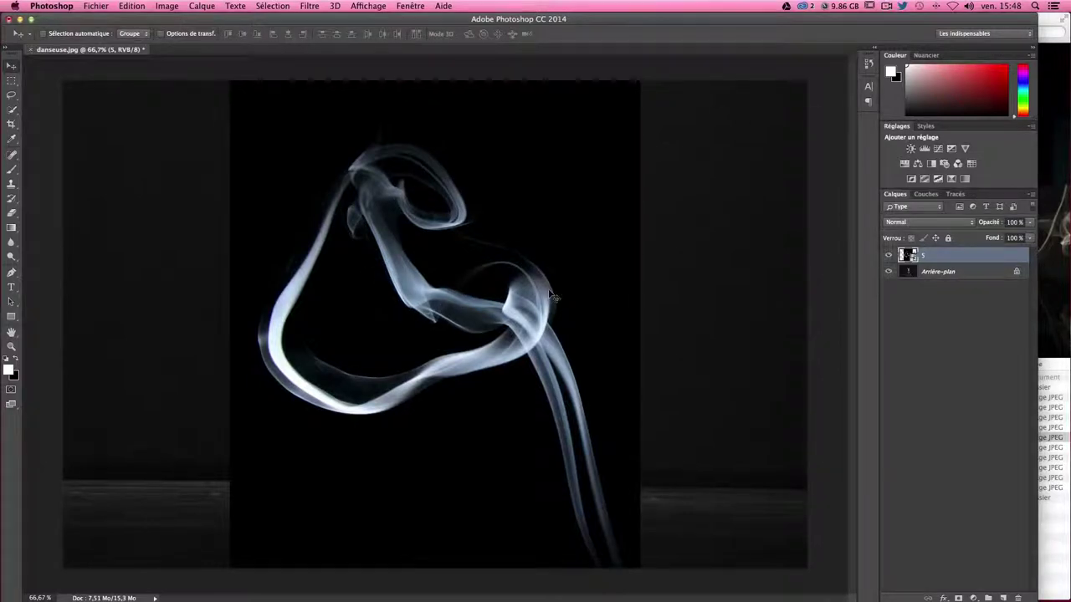
left_click(1028, 222)
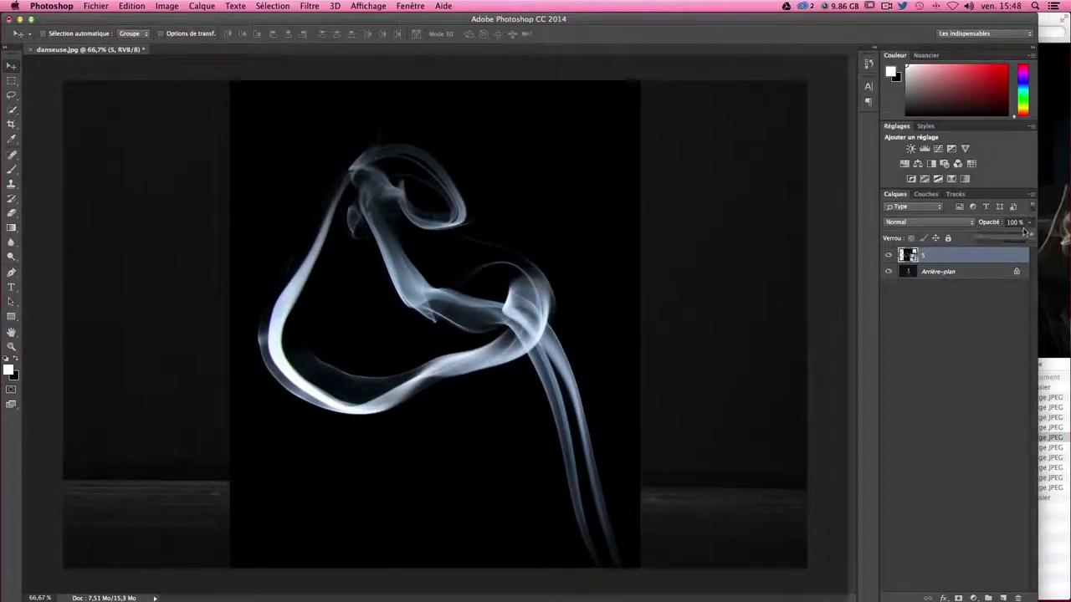
mouse_move(1027, 235)
left_mouse_down()
mouse_move(995, 231)
mouse_move(1048, 238)
left_mouse_up()
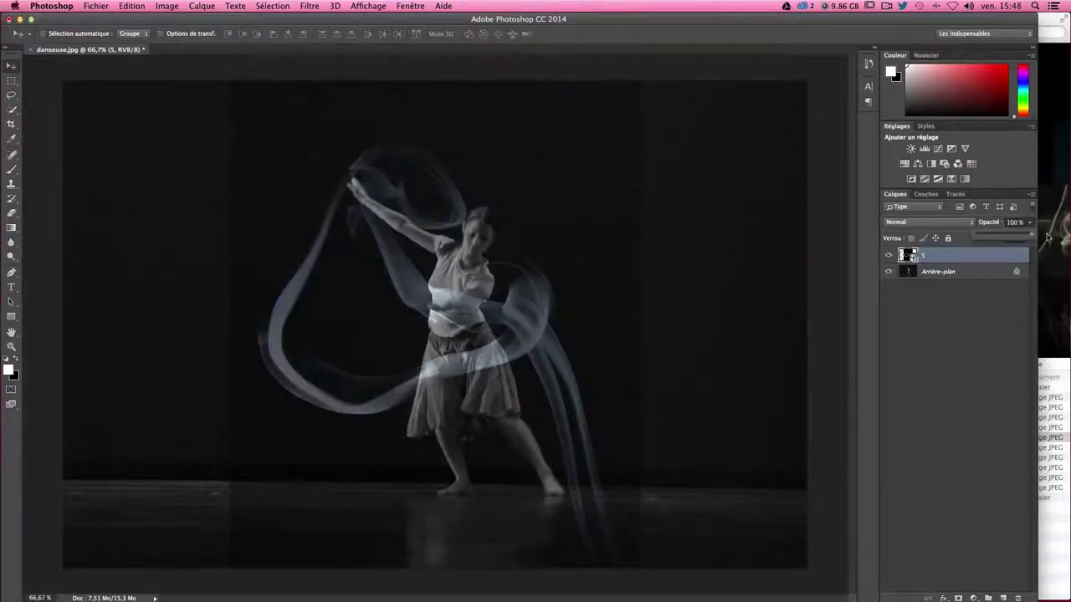
left_click(942, 363)
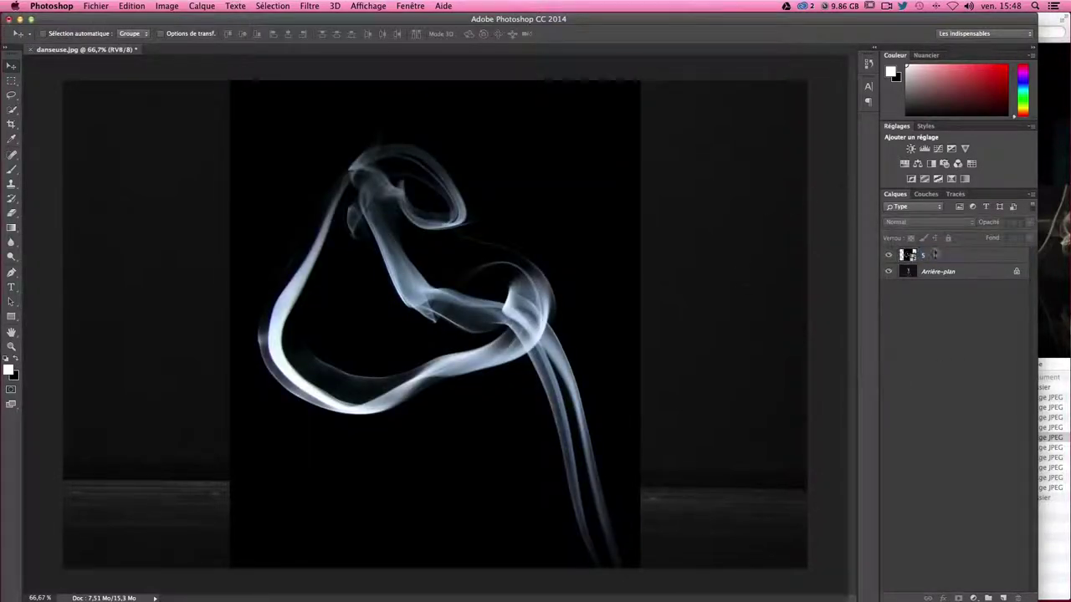
left_click(908, 259)
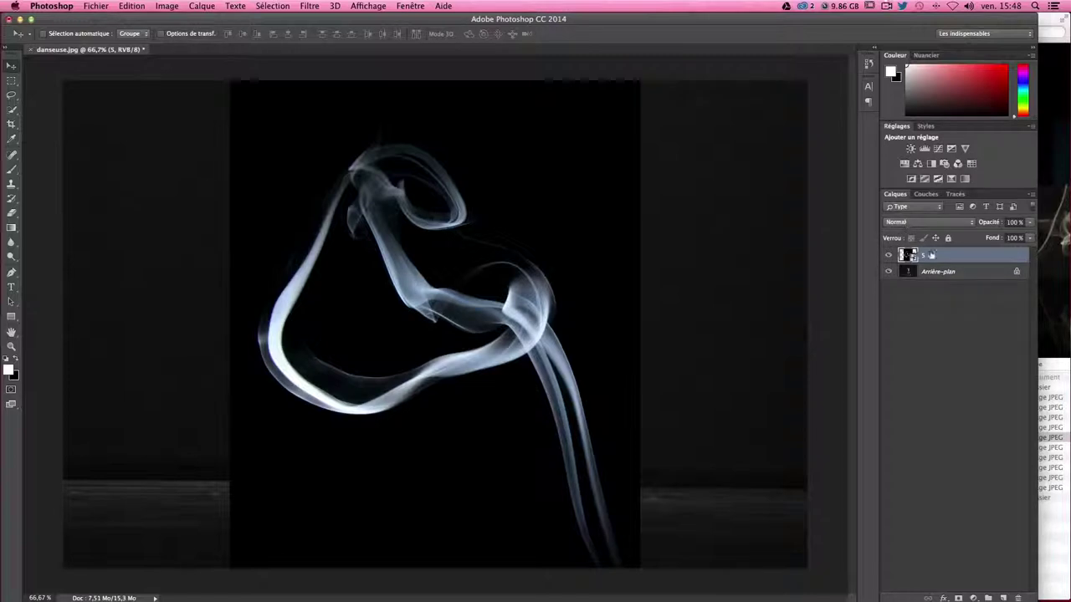
double_click(924, 255)
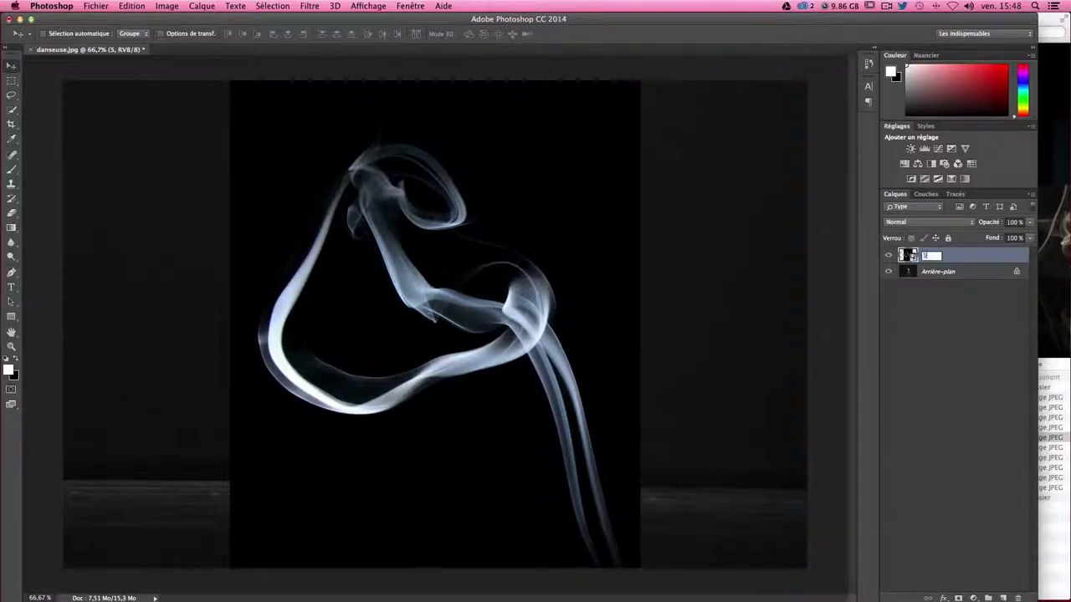
- Rename the smoke layer to 1 and set its blend mode to Superposition
key("BackSpace")
left_click(923, 224)
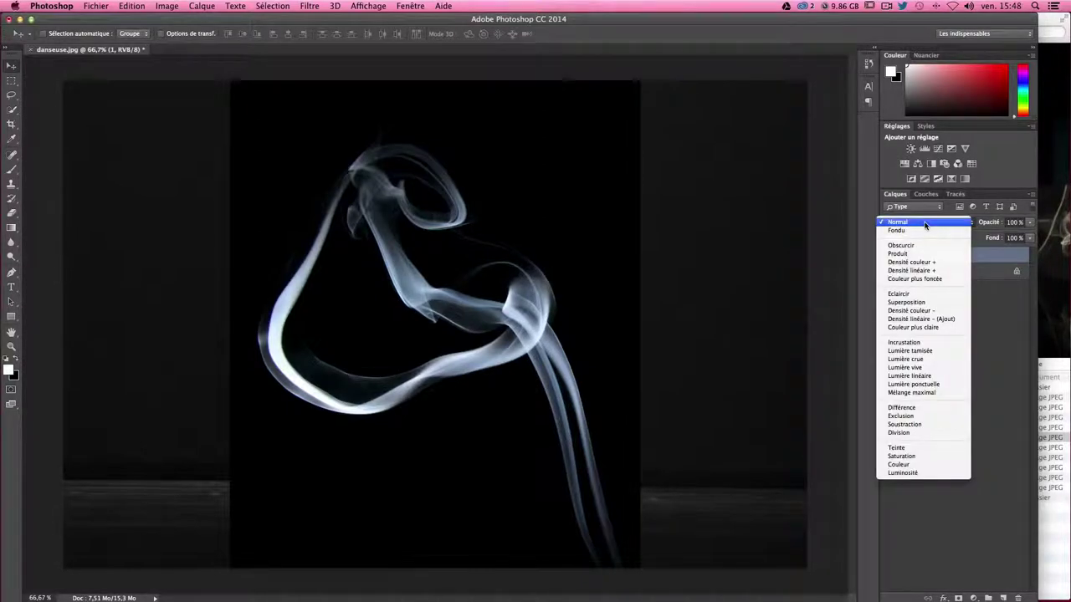
left_click(913, 302)
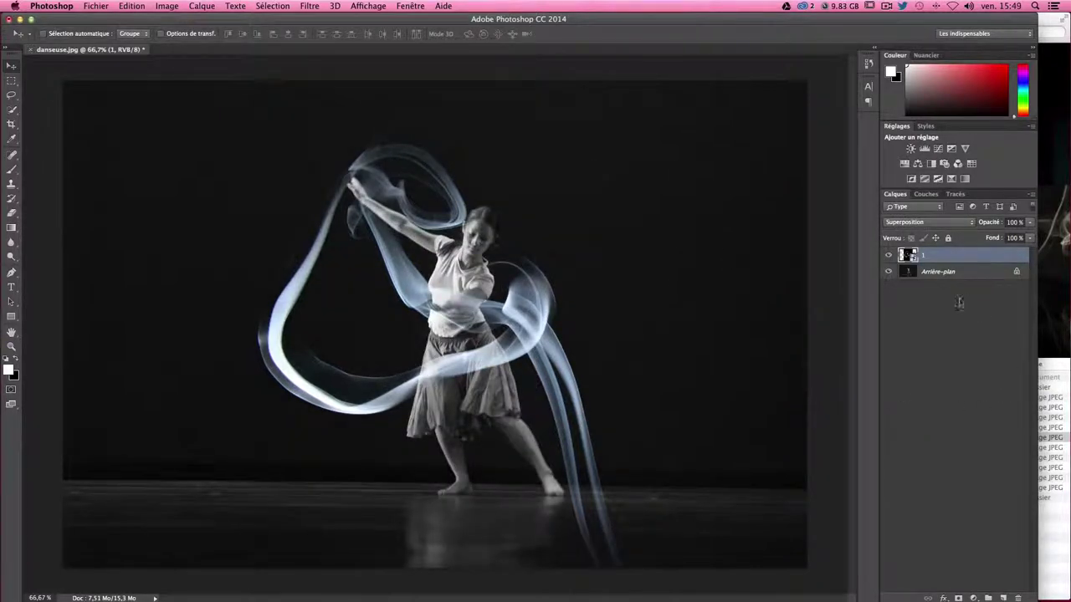
- Compare the smoke layer in Normal blending, then set it back to Superposition
left_click(934, 278)
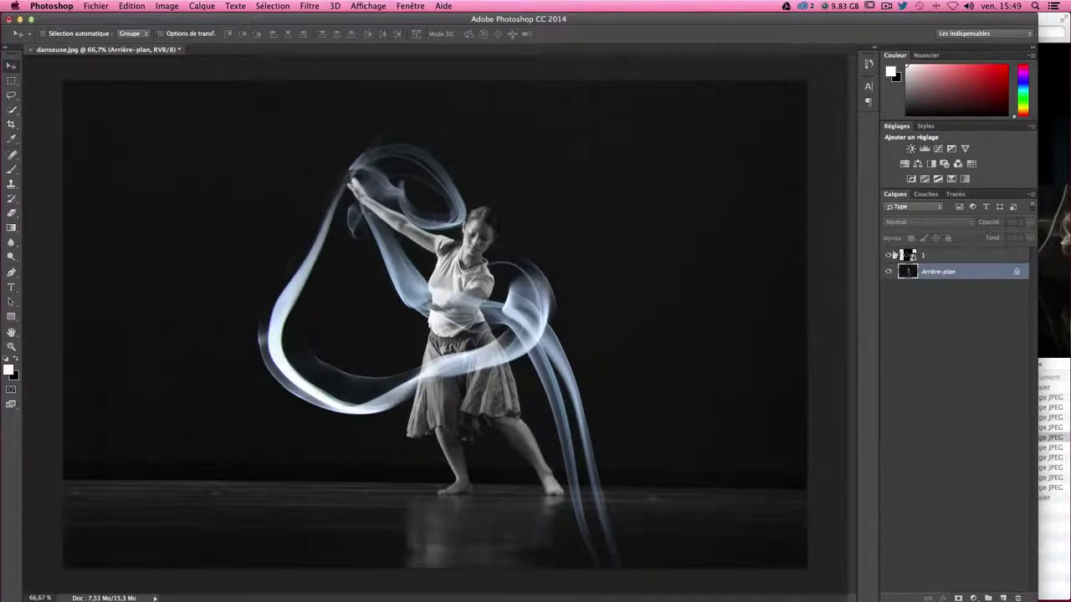
left_click(929, 260)
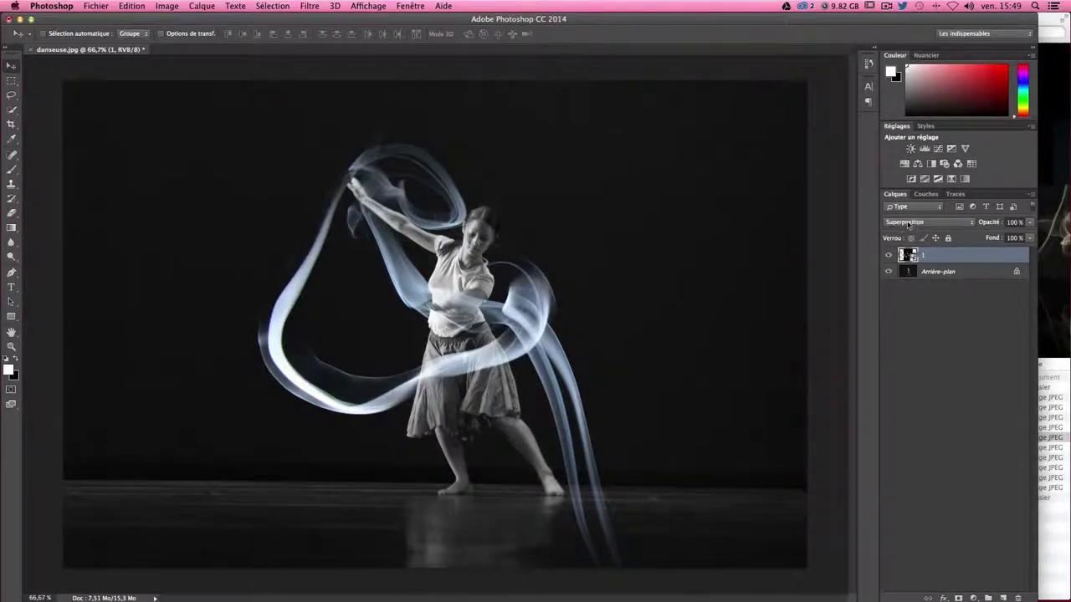
left_click(908, 224)
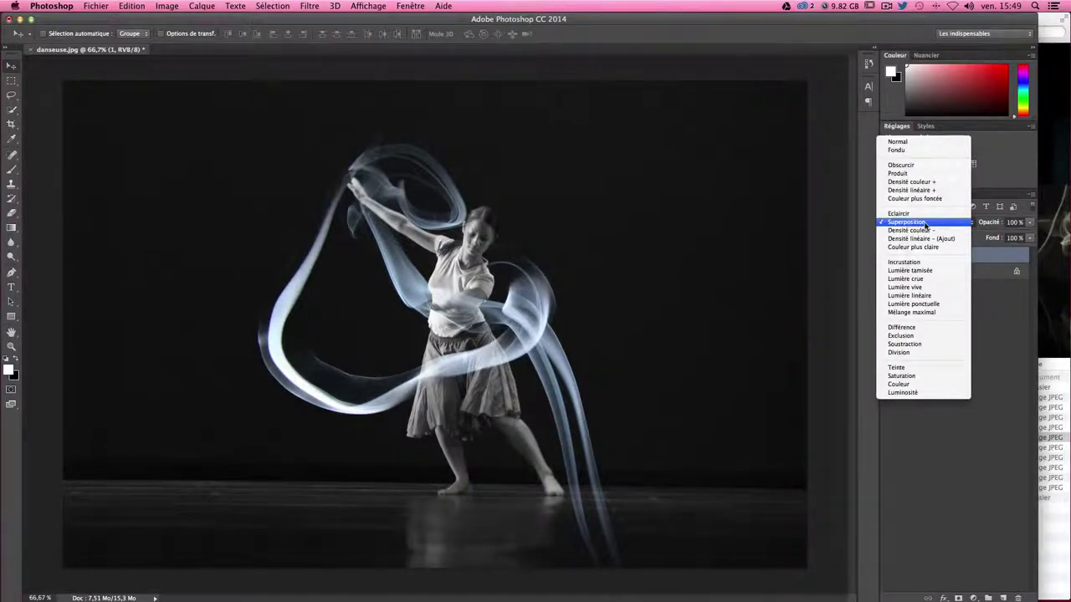
left_click(926, 224)
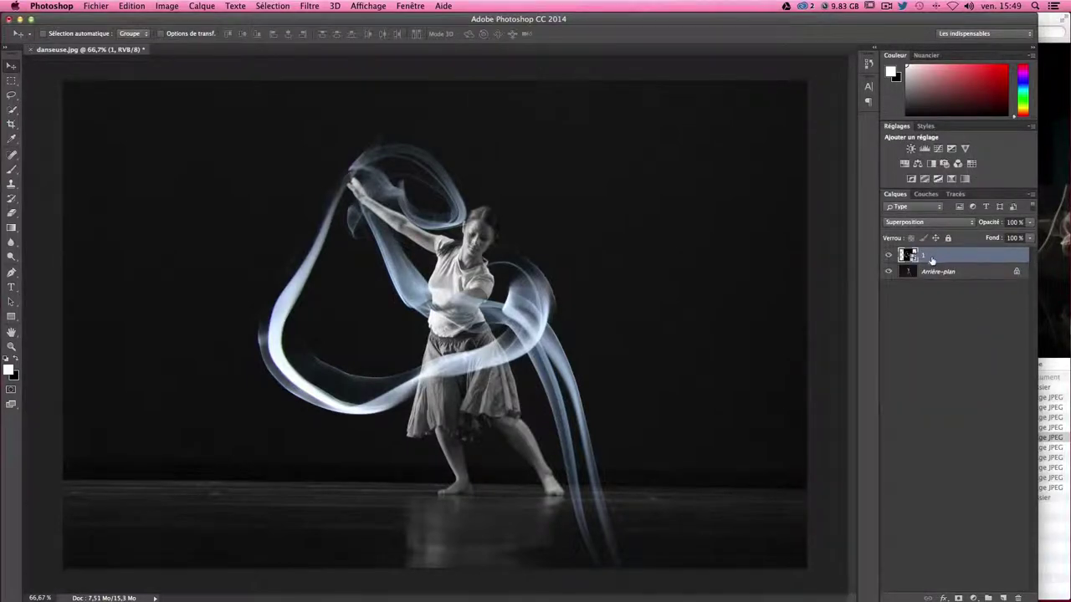
left_click(909, 223)
left_click(904, 142)
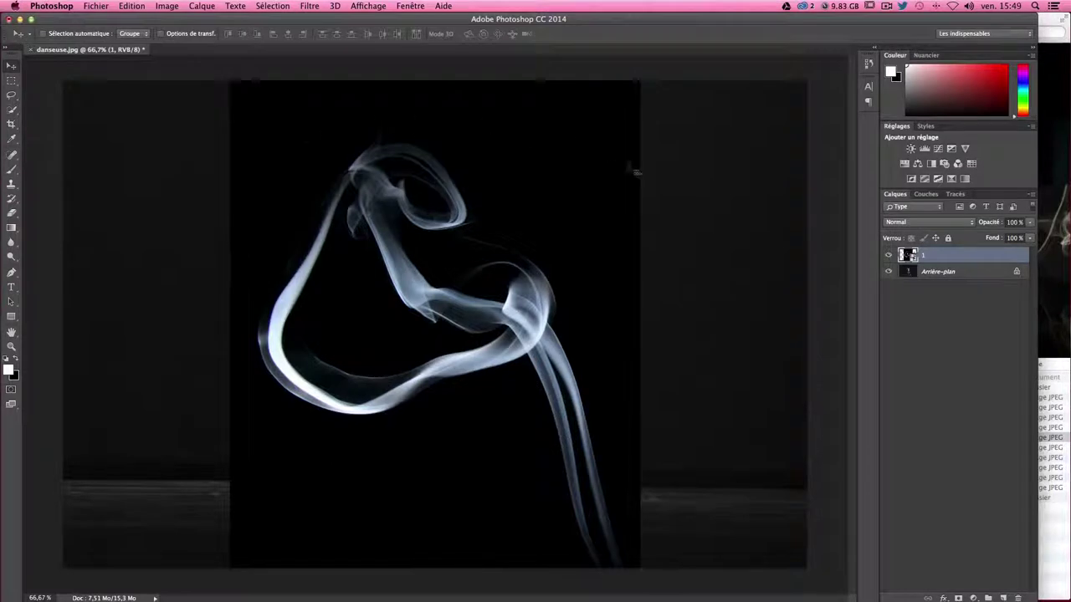
left_click(918, 223)
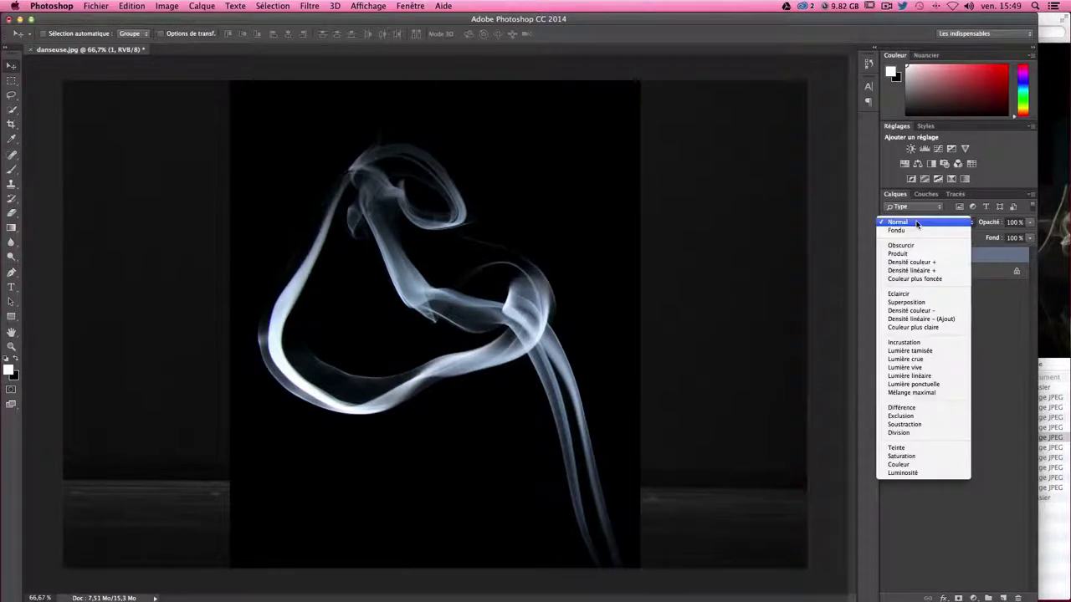
left_click(905, 302)
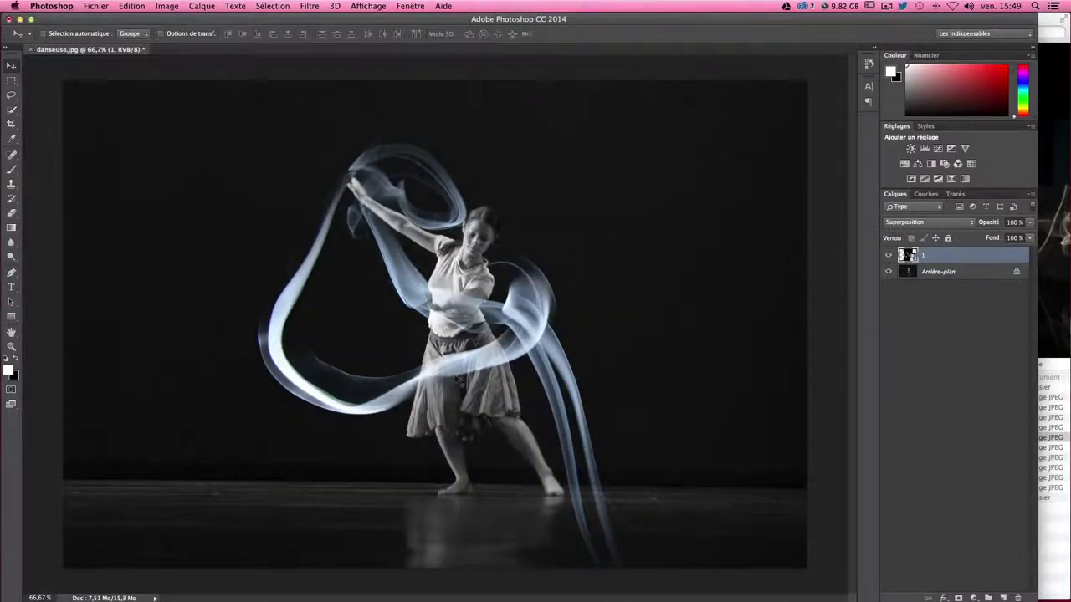
- Shift the smoke over the dancer and rasterize layer 1 with Pixelliser le calque
mouse_move(458, 376)
left_mouse_down()
mouse_move(496, 337)
mouse_move(379, 325)
left_mouse_up()
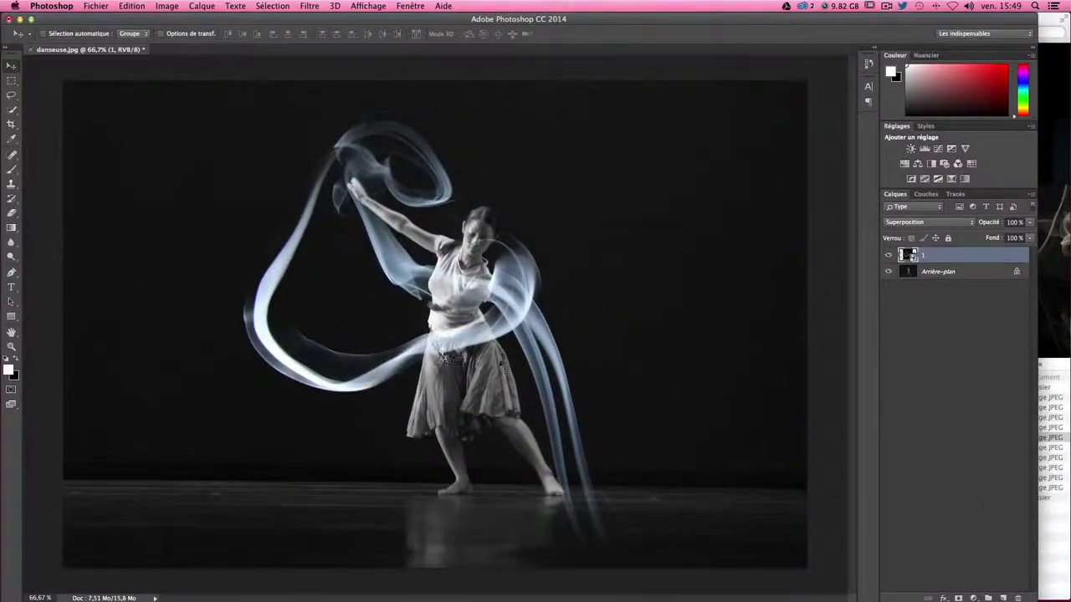
left_click_drag(520, 342, 575, 351)
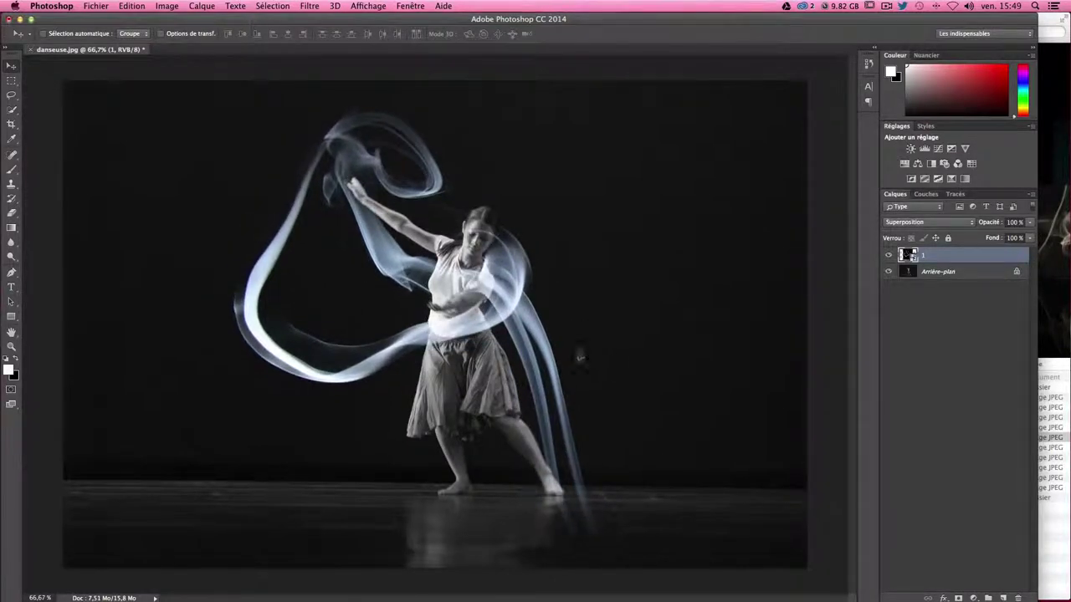
right_click(918, 257)
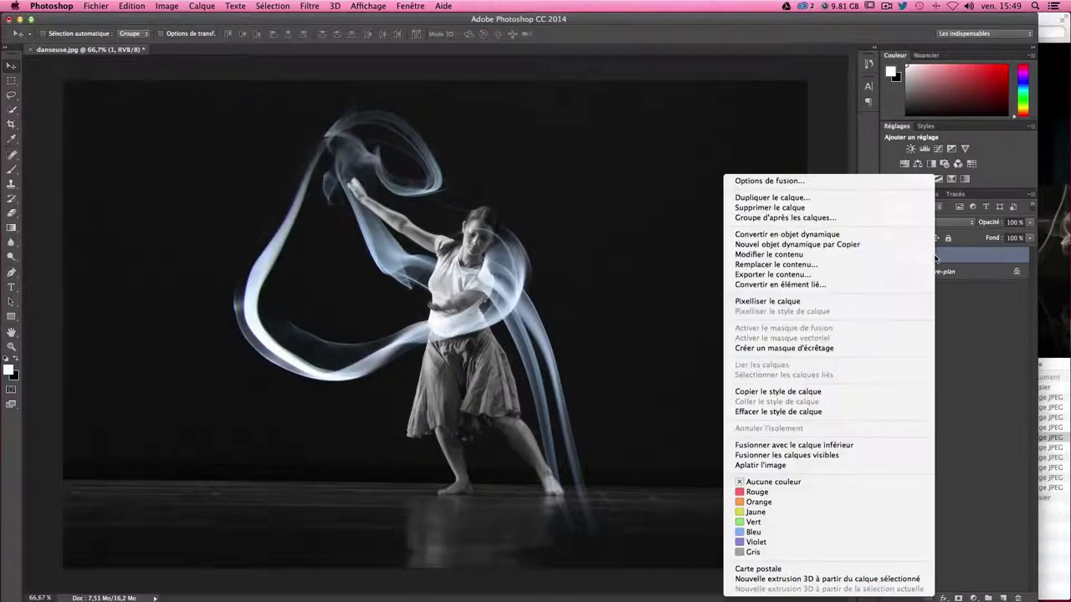
left_click(789, 303)
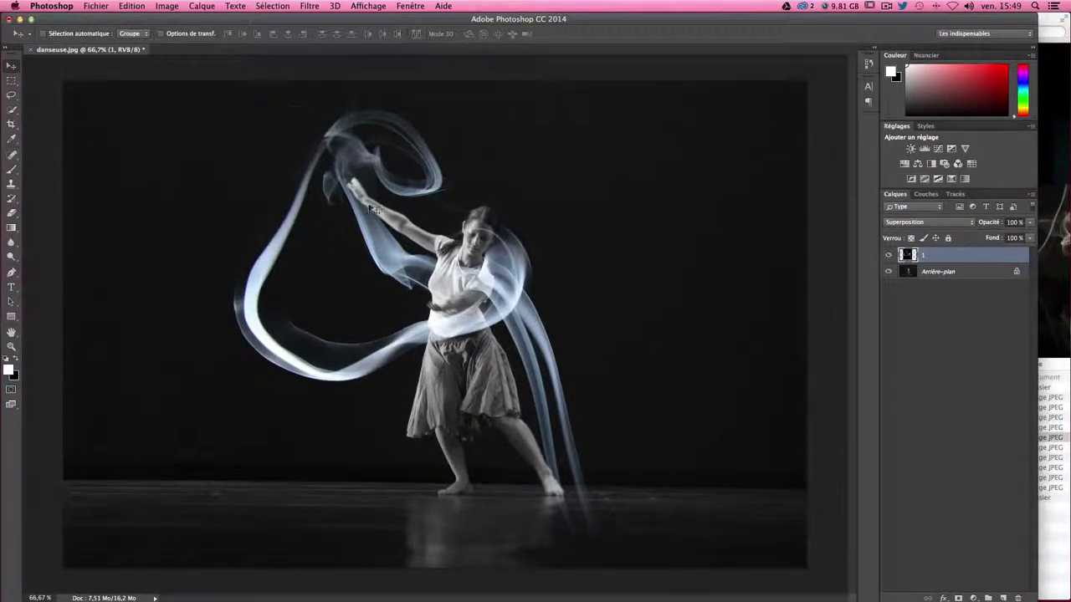
left_click(384, 330)
- Desaturate smoke layer 1 to neutral white and position it over the dancer's raised arm and torso
key("super+shift+u")
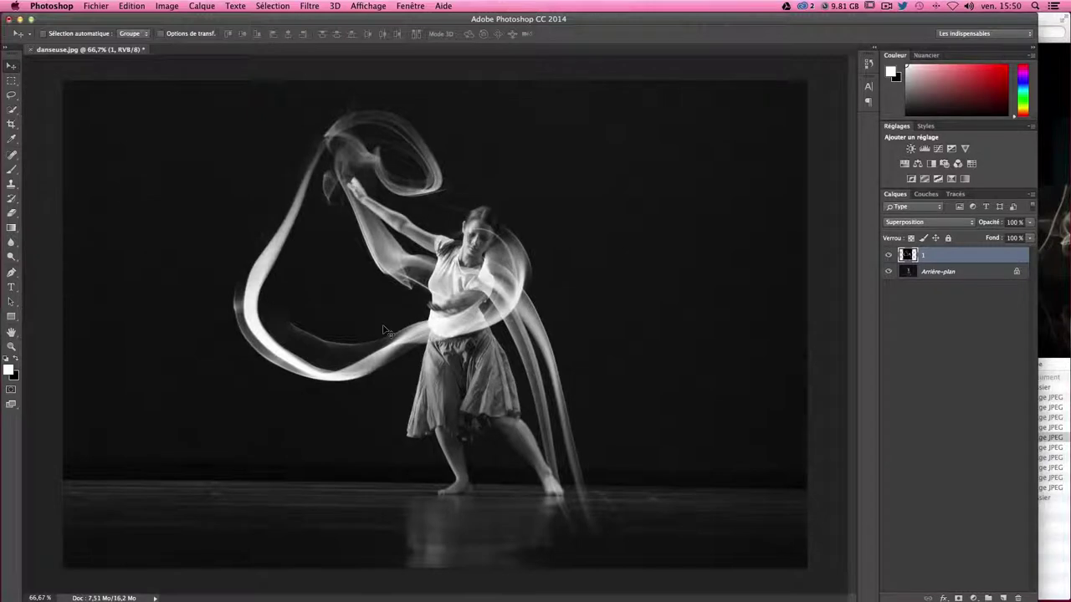
mouse_move(549, 362)
left_mouse_down()
mouse_move(463, 314)
mouse_move(424, 319)
left_mouse_up()
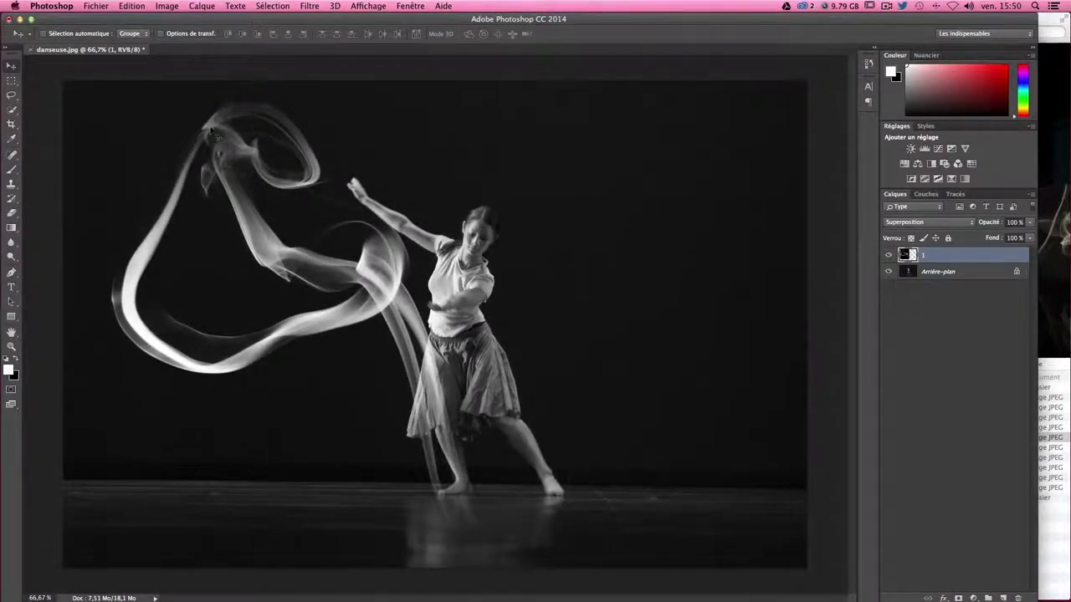
mouse_move(345, 281)
left_mouse_down()
mouse_move(406, 286)
mouse_move(483, 273)
left_mouse_up()
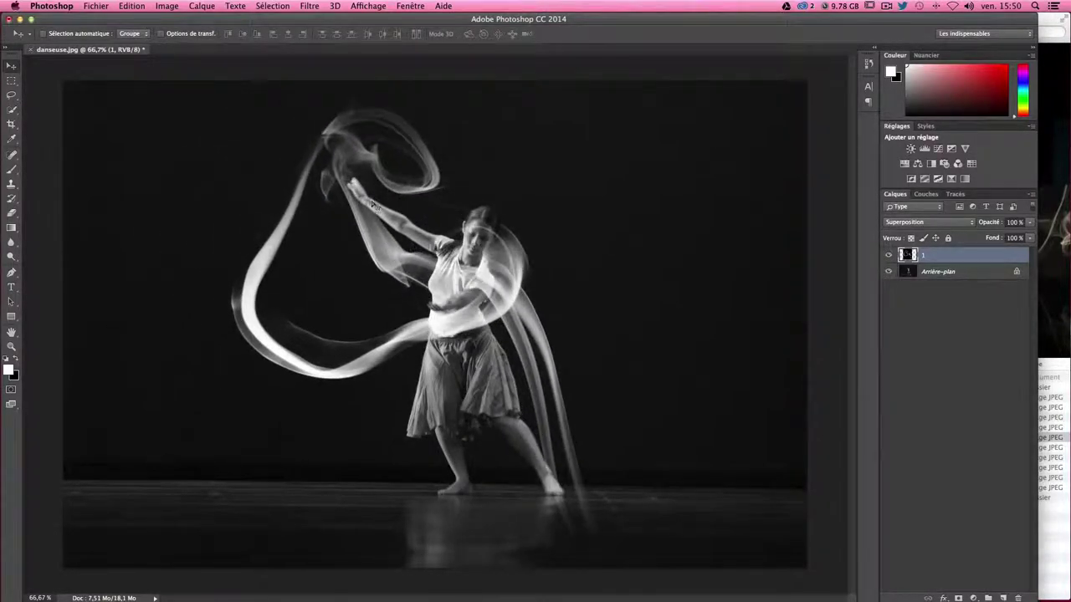
mouse_move(385, 232)
left_mouse_down()
mouse_move(376, 220)
mouse_move(326, 243)
left_mouse_up()
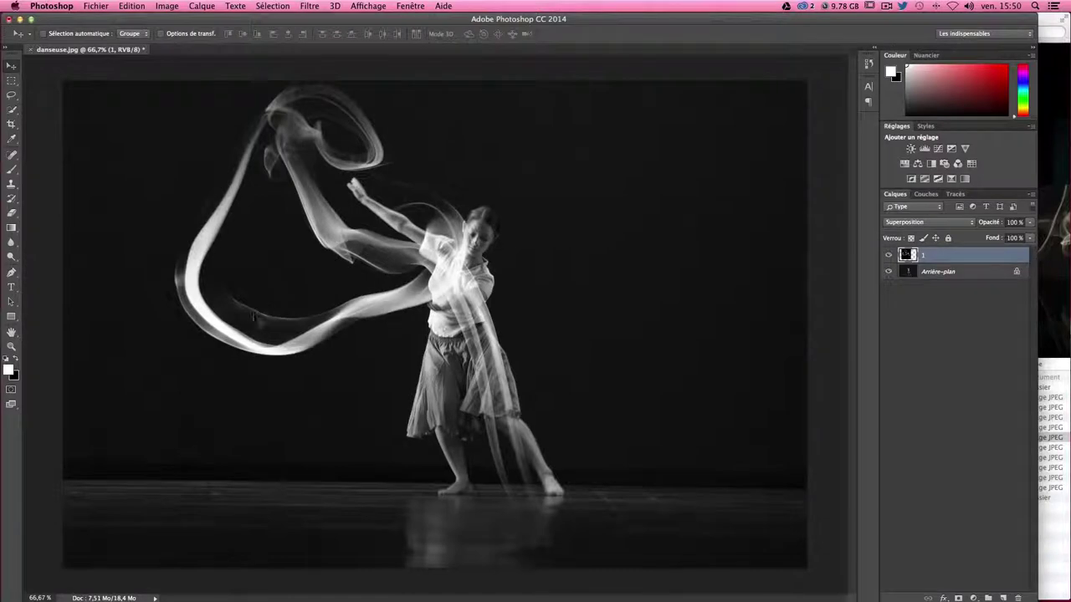
mouse_move(437, 304)
left_mouse_down()
mouse_move(489, 268)
mouse_move(459, 299)
mouse_move(470, 292)
left_mouse_up()
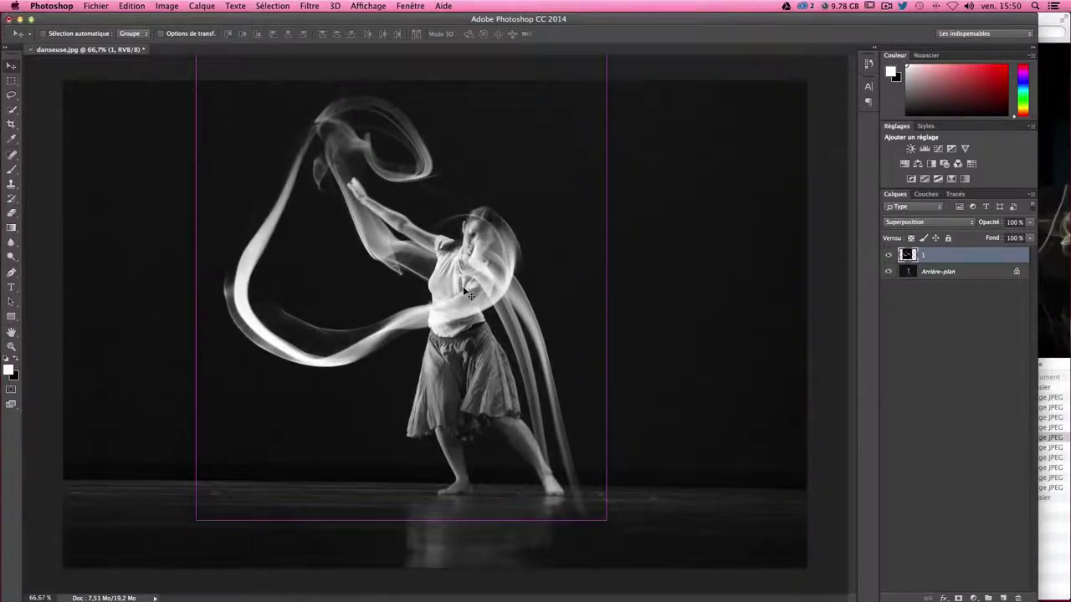
- Put the smoke layer into Free Transform and switch it to Déformation warp mode
key("ctrl+t")
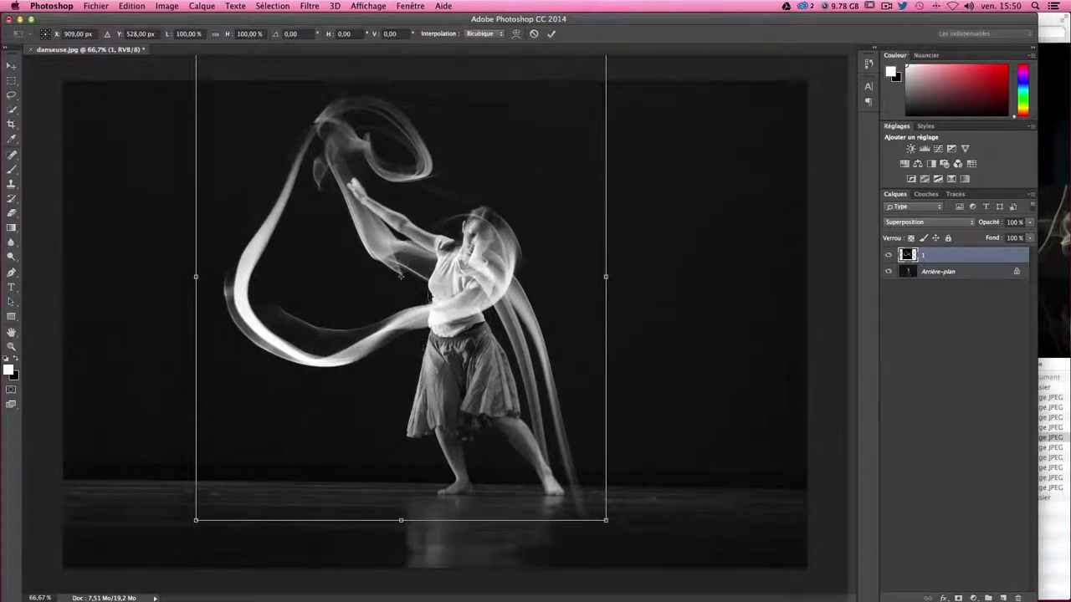
right_click(436, 249)
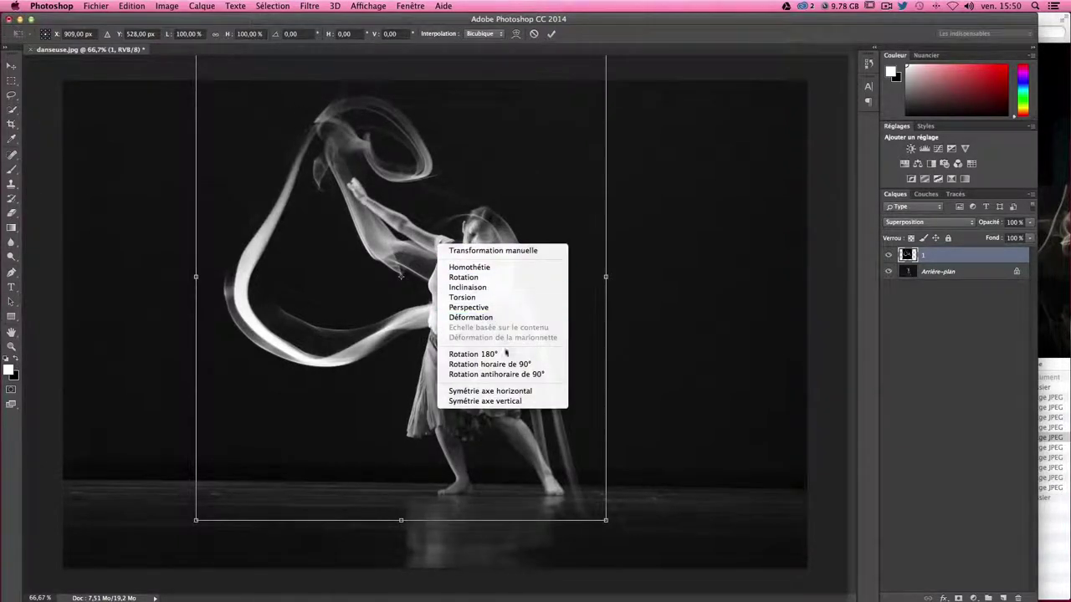
left_click(469, 318)
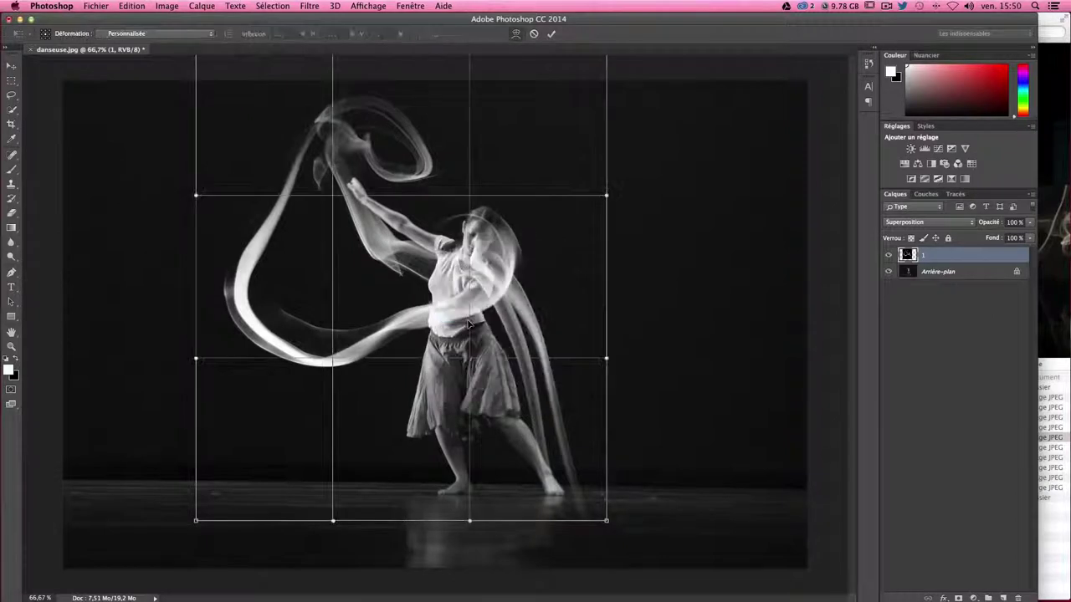
- Bend the warp grid to curve the smoke's edges inward around the dancer, then zoom out
left_click_drag(388, 132, 390, 127)
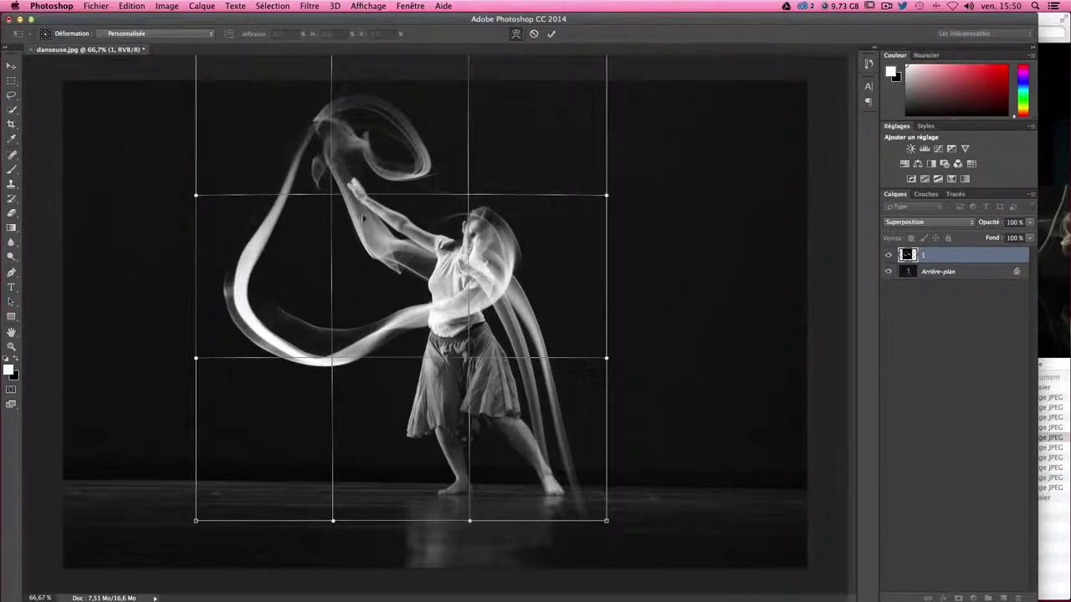
left_click_drag(375, 262, 387, 250)
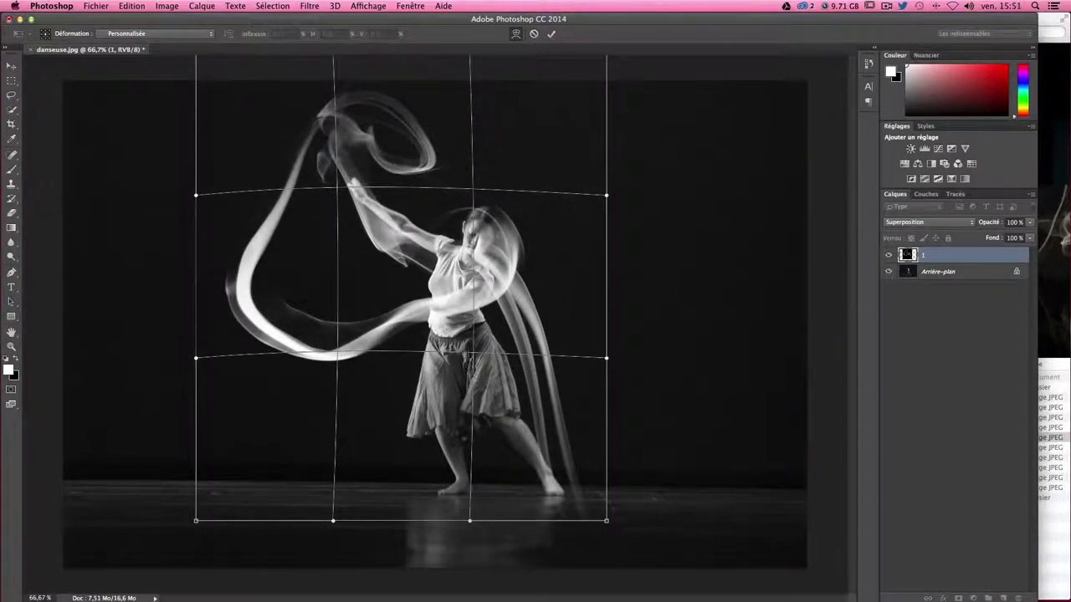
left_click_drag(473, 357, 474, 329)
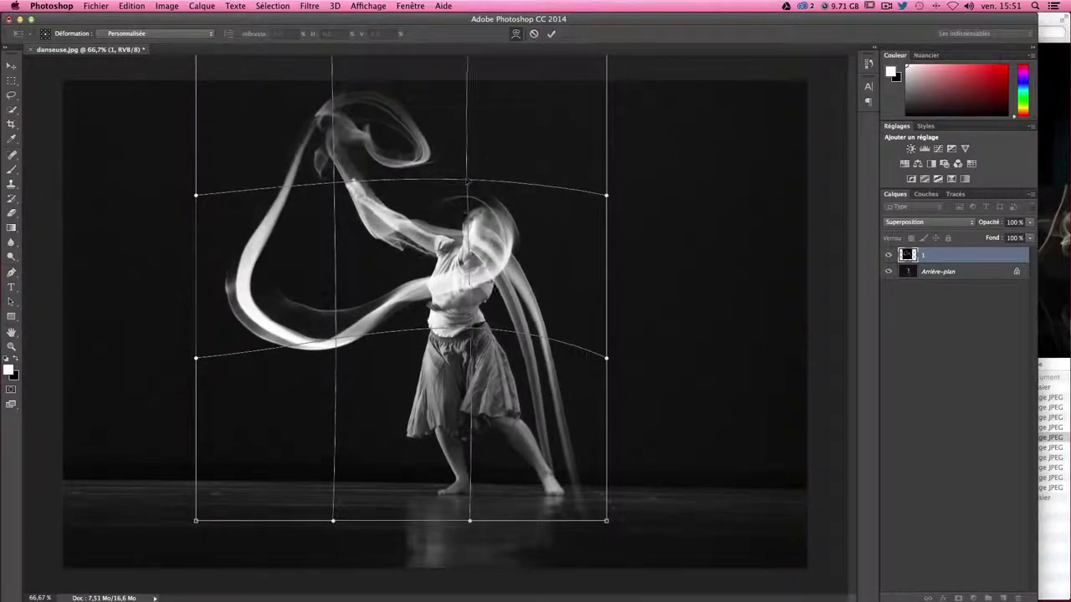
left_click_drag(607, 198, 577, 245)
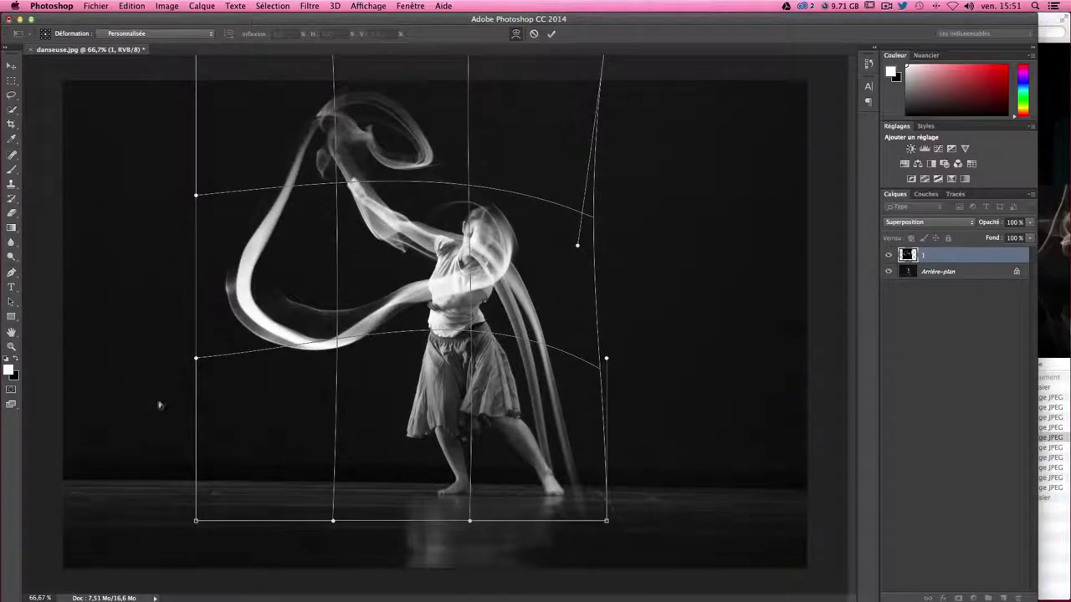
left_click_drag(197, 359, 214, 356)
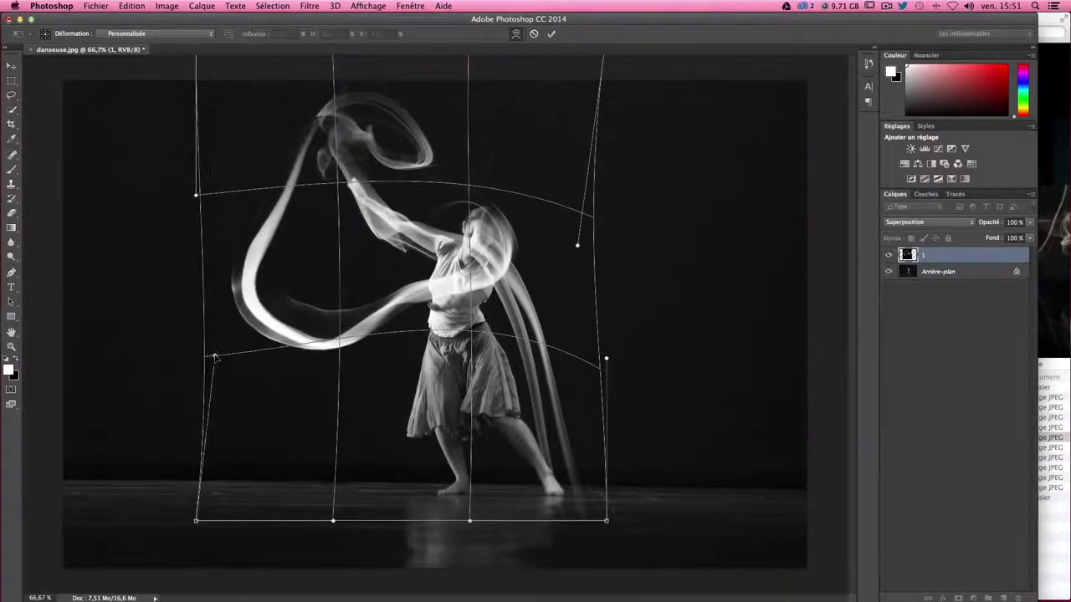
left_click_drag(338, 342, 343, 331)
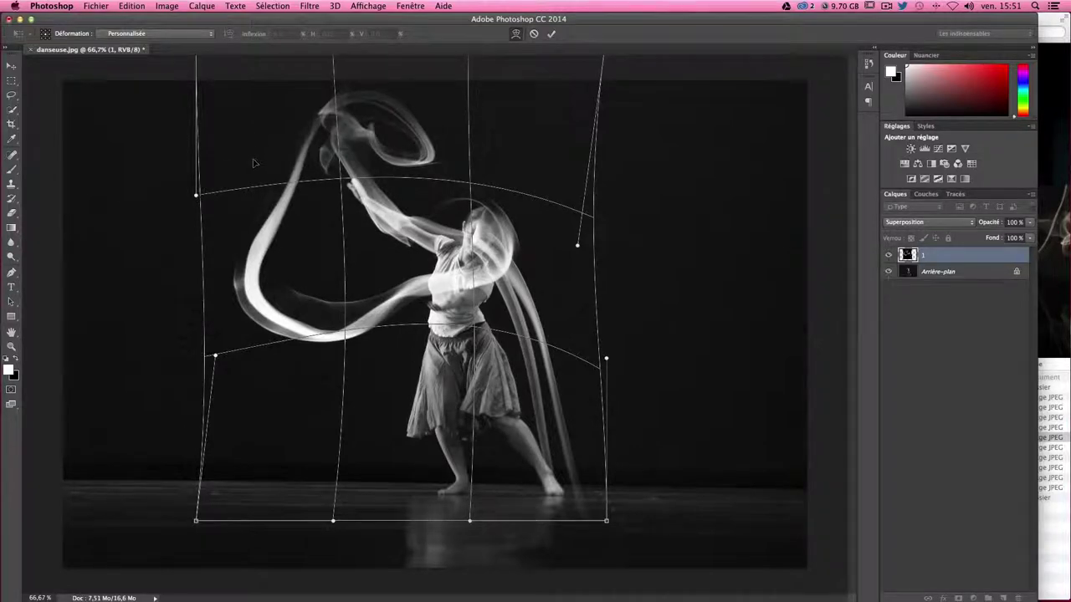
key("super+minus")
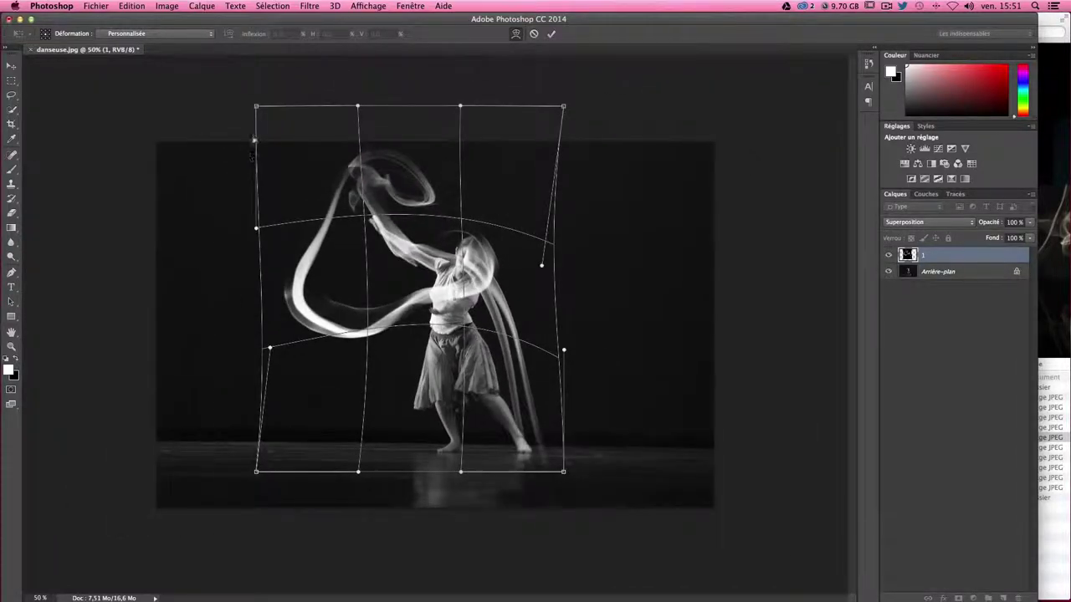
- Pull the smoke warp's top-left and top-right corners to reshape its top edge
left_click_drag(256, 108, 197, 137)
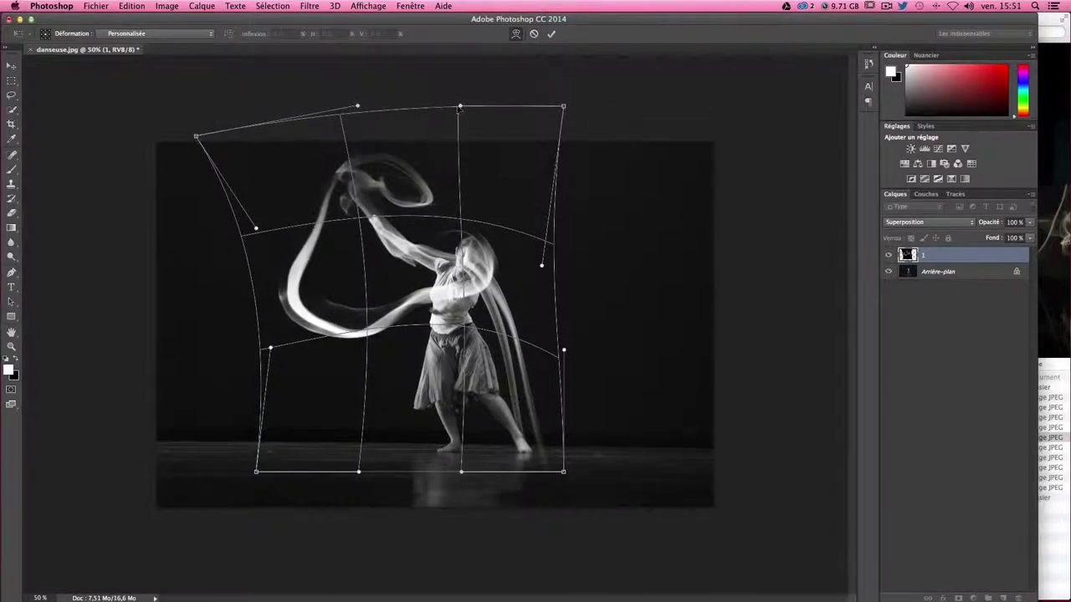
left_click_drag(459, 107, 453, 111)
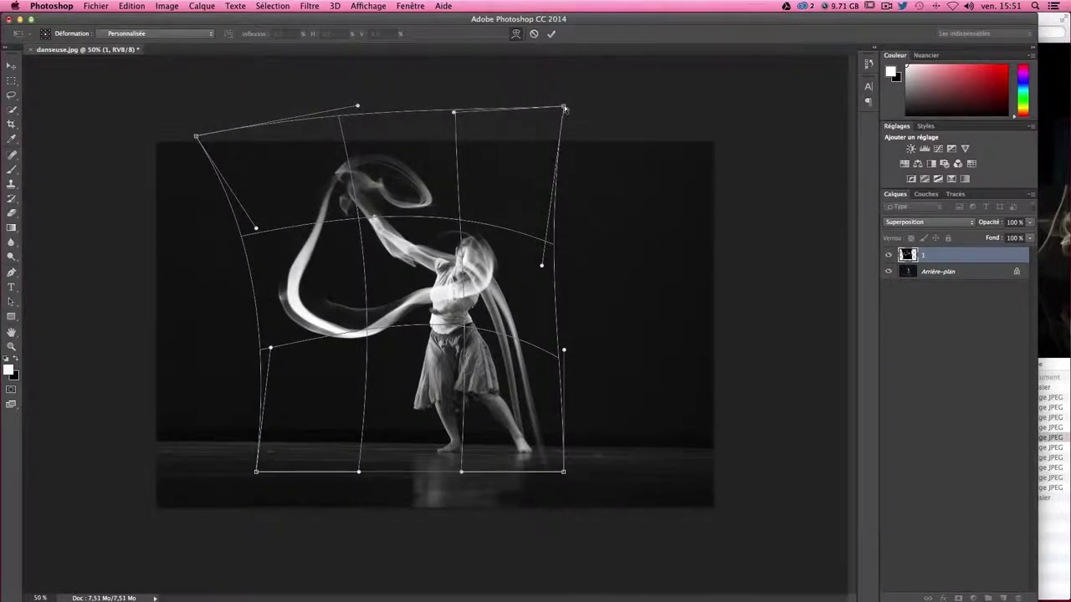
left_click_drag(564, 109, 557, 114)
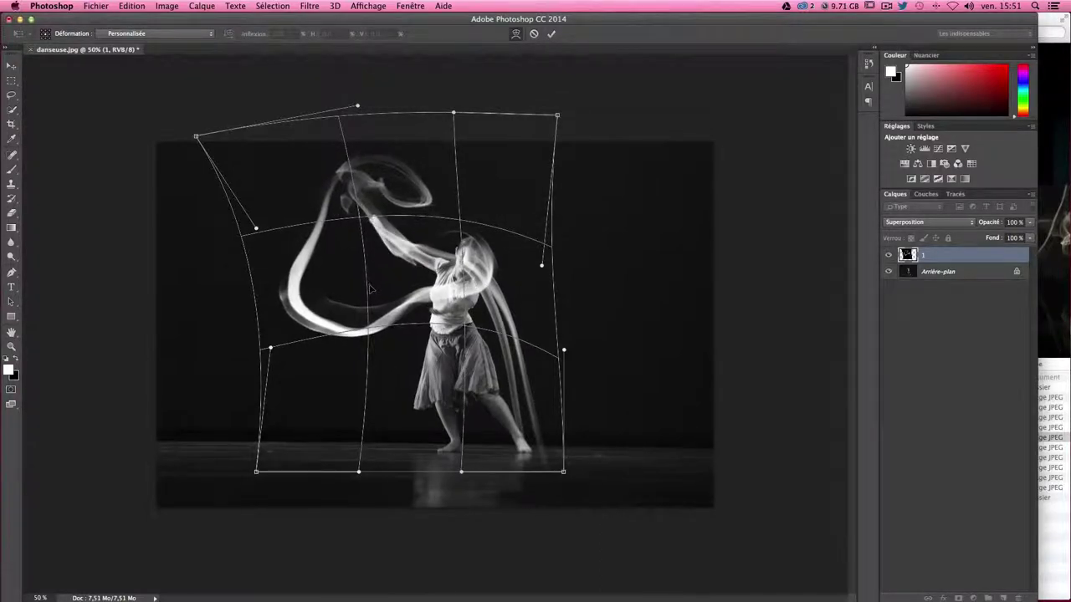
key("super+plus")
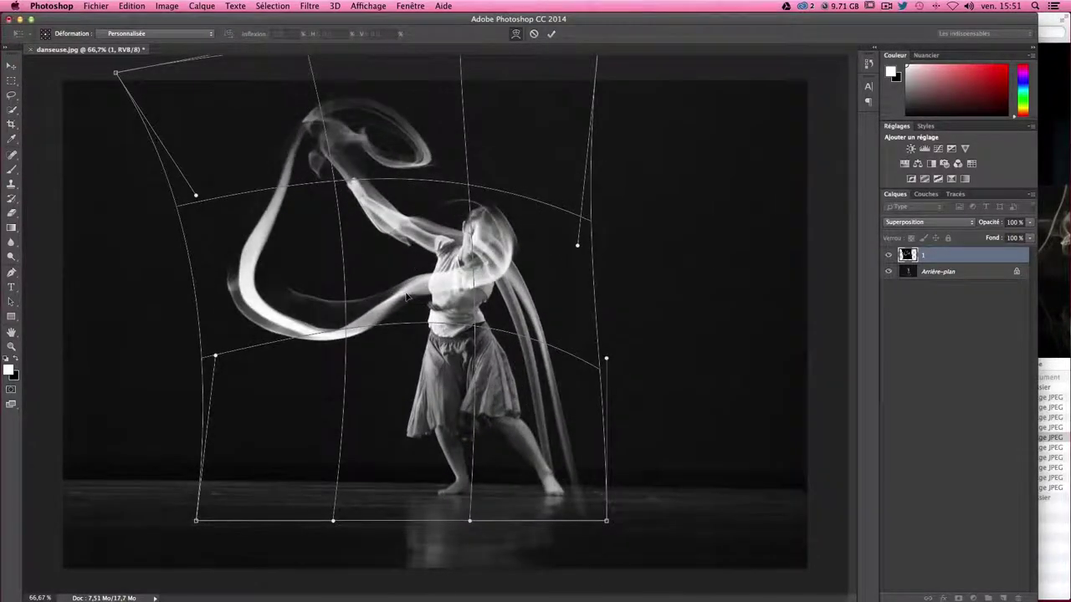
key("super+plus")
key("super+minus")
- Refine the smoke's middle, bottom-left and left ribbon curve toward the dancer, then commit the warp
mouse_move(432, 291)
left_mouse_down()
mouse_move(476, 350)
mouse_move(394, 253)
left_mouse_up()
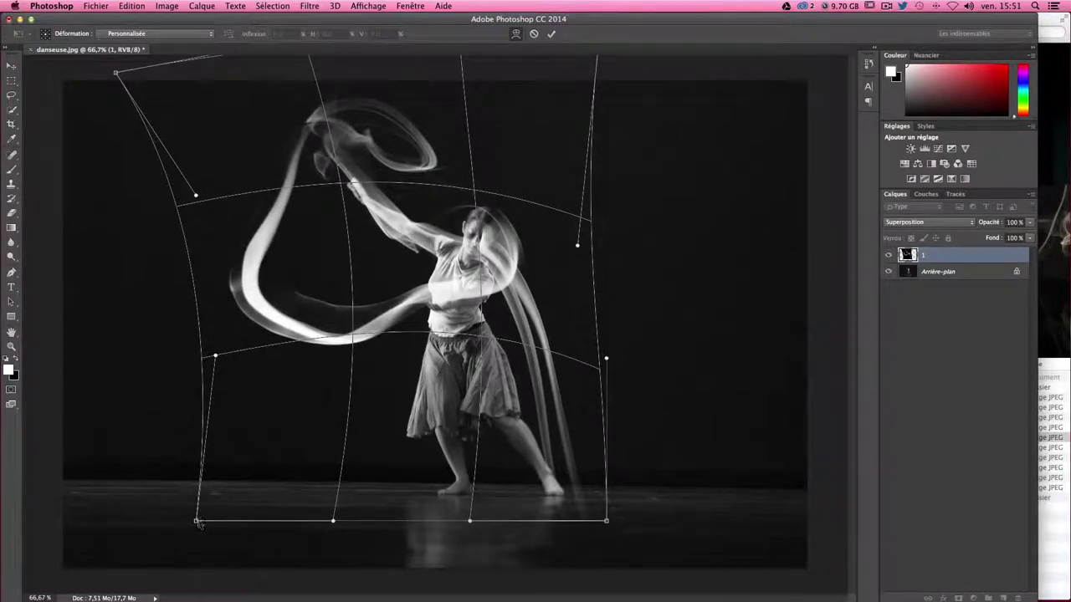
left_click_drag(196, 521, 228, 502)
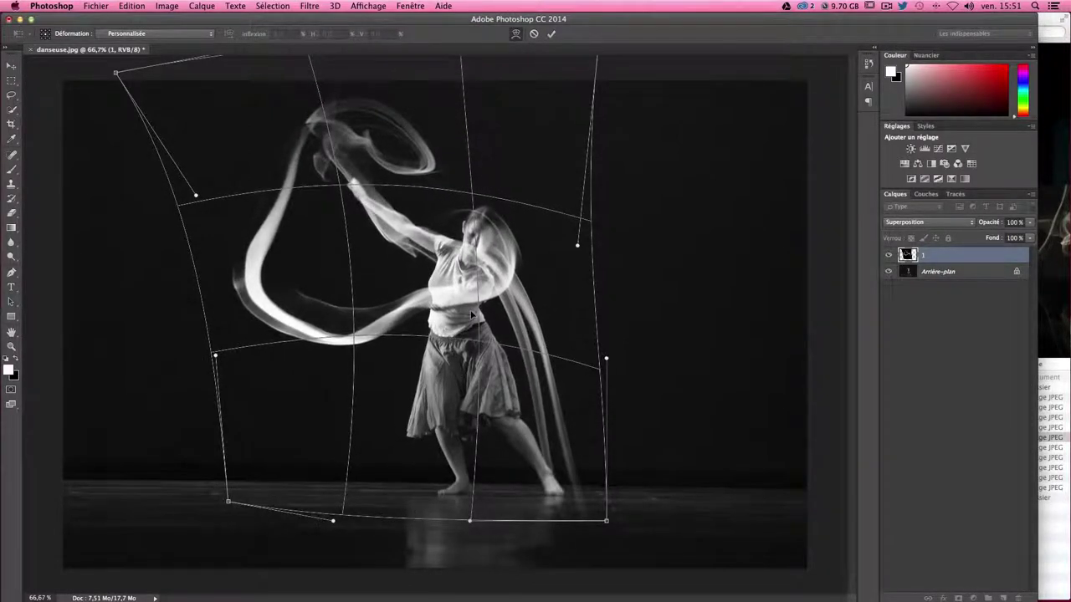
left_click_drag(588, 282, 582, 285)
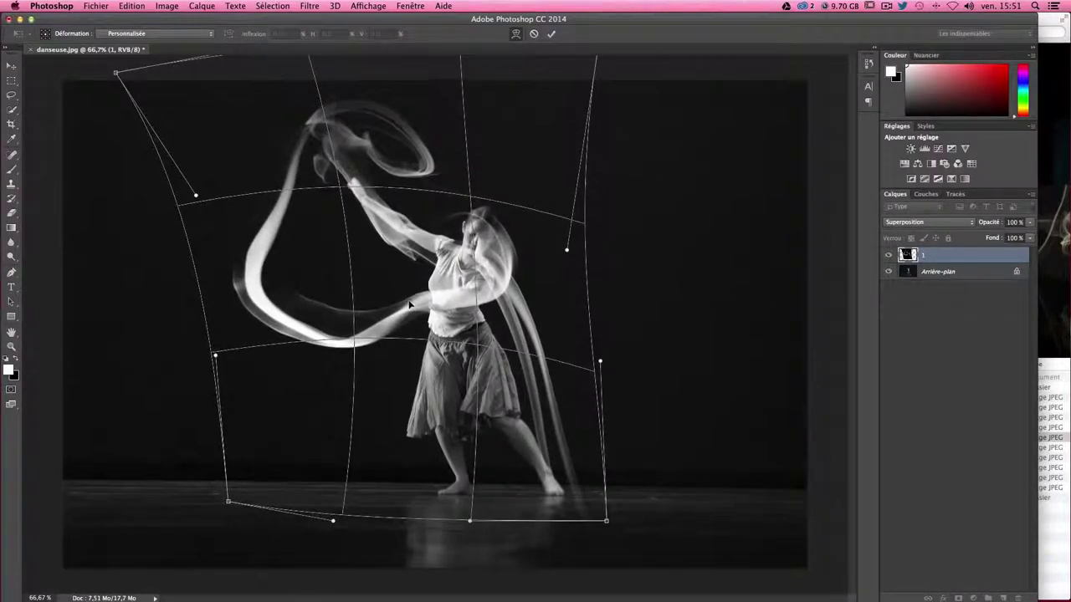
mouse_move(196, 304)
left_mouse_down()
mouse_move(262, 282)
mouse_move(192, 160)
left_mouse_up()
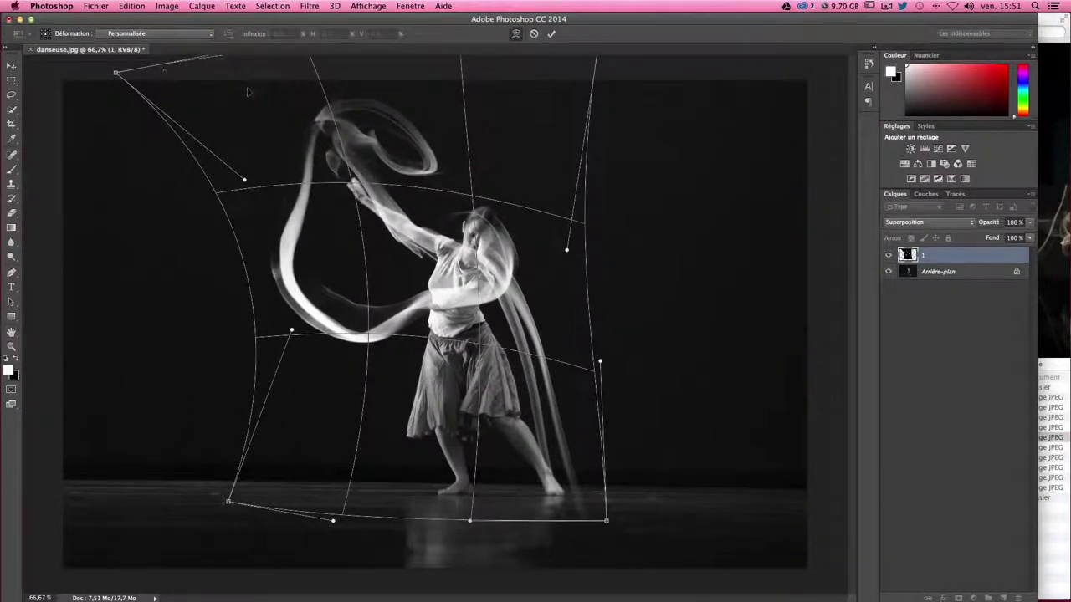
mouse_move(111, 77)
left_mouse_down()
mouse_move(10, 123)
mouse_move(2, 117)
left_mouse_up()
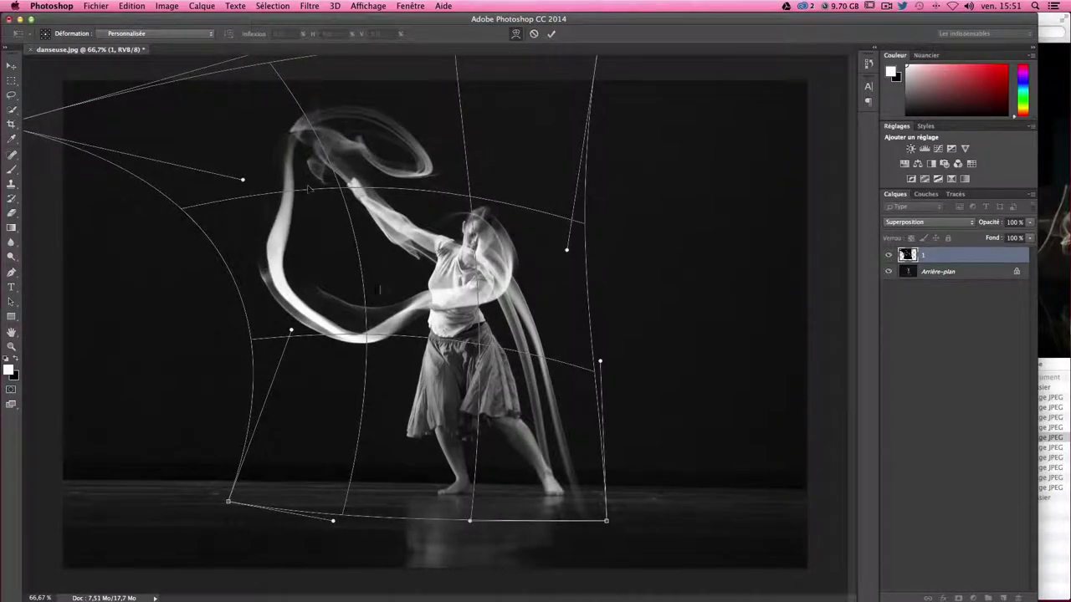
left_click_drag(253, 333, 261, 327)
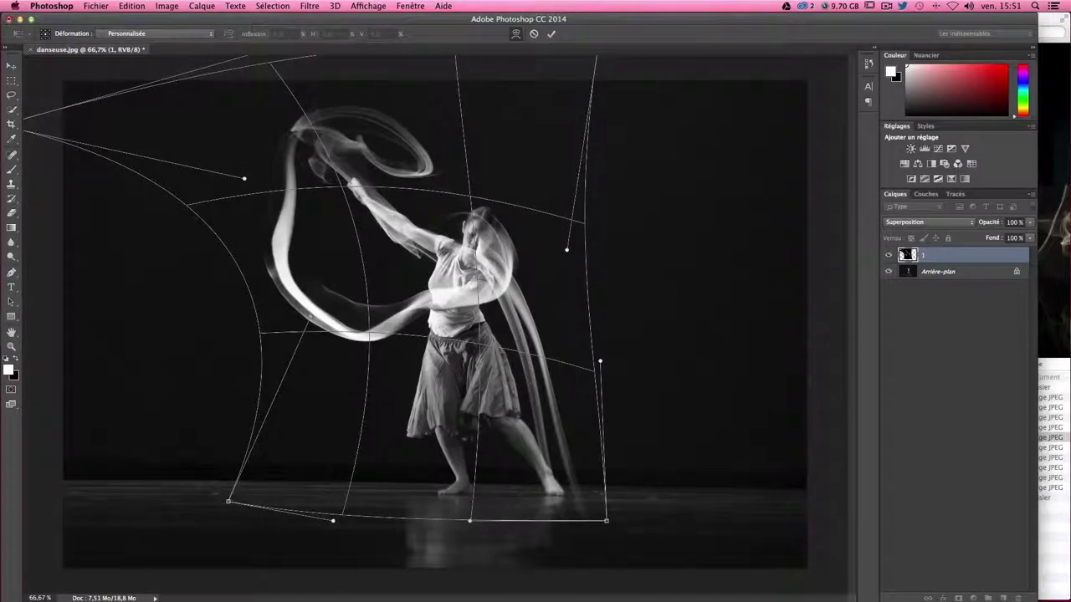
key("Return")
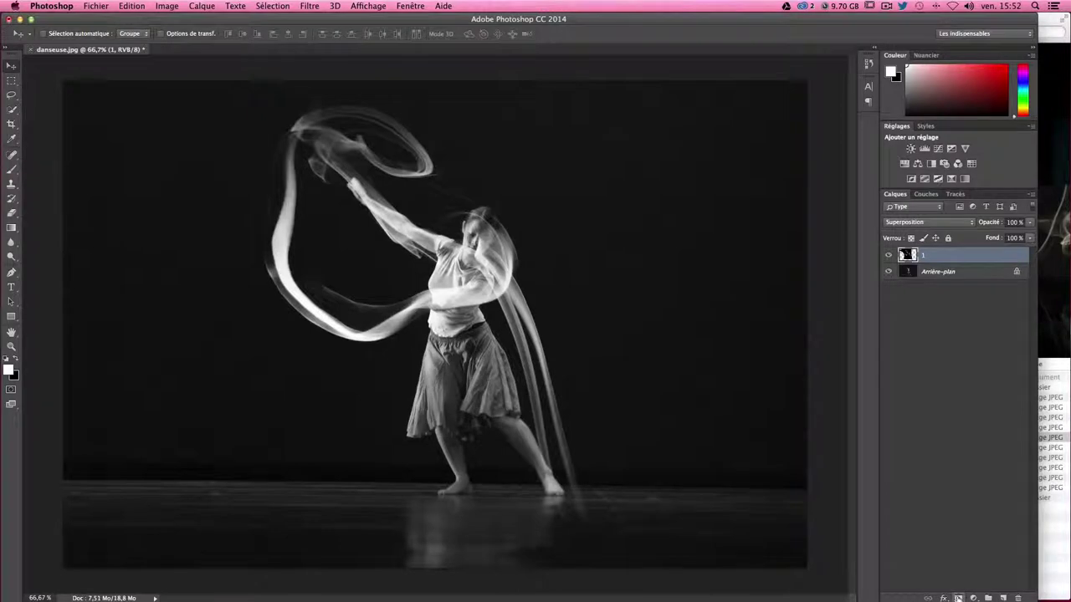
- Add a layer mask to smoke layer 1 and paint out strands by the hip and leg at 70% brush opacity
left_click(959, 597)
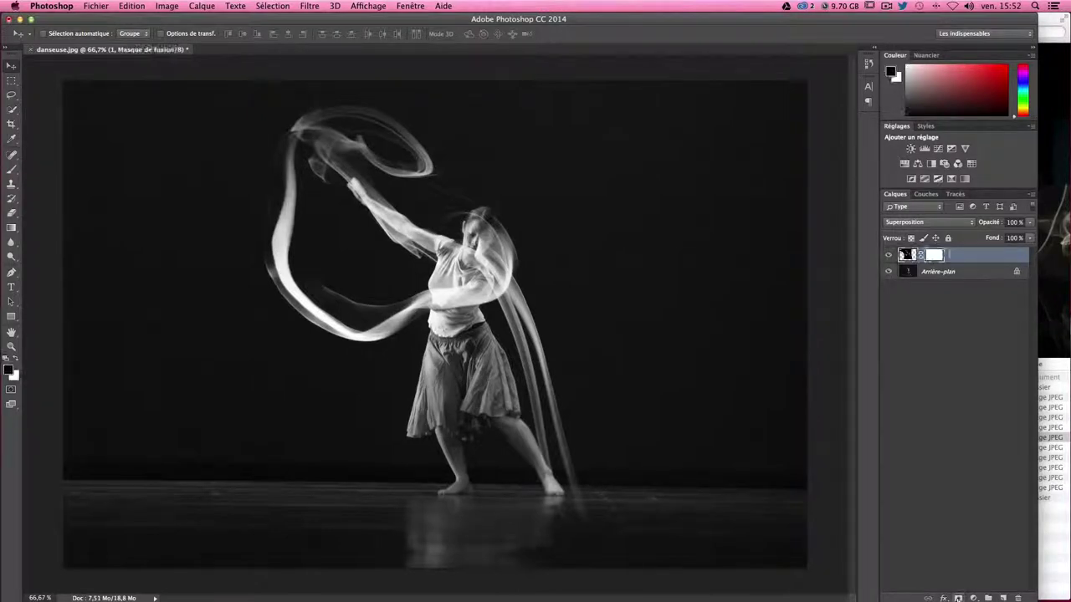
left_click(11, 169)
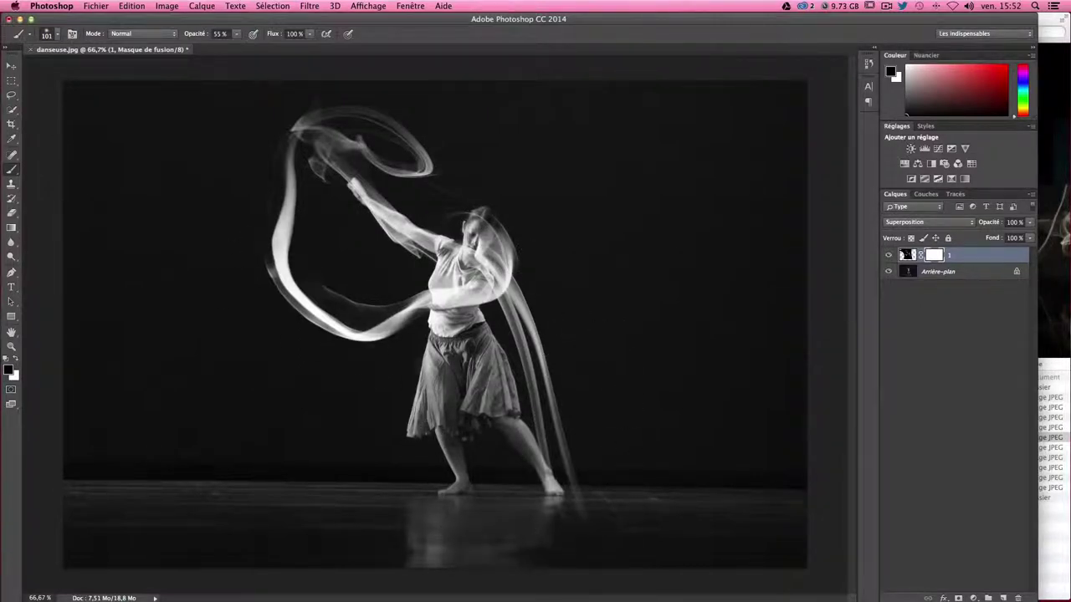
left_click(236, 34)
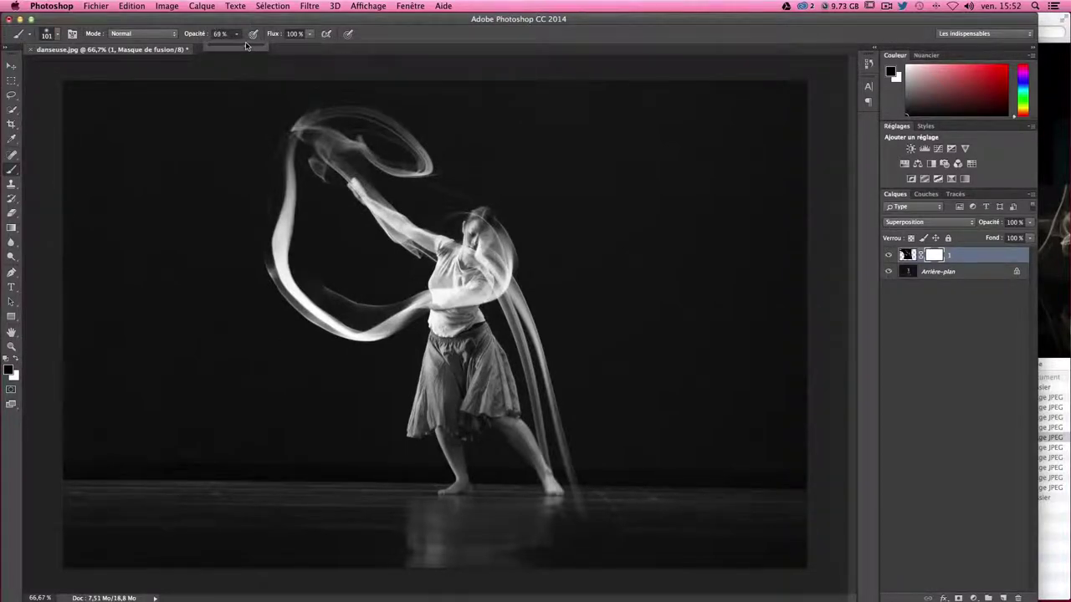
left_click_drag(580, 492, 525, 314)
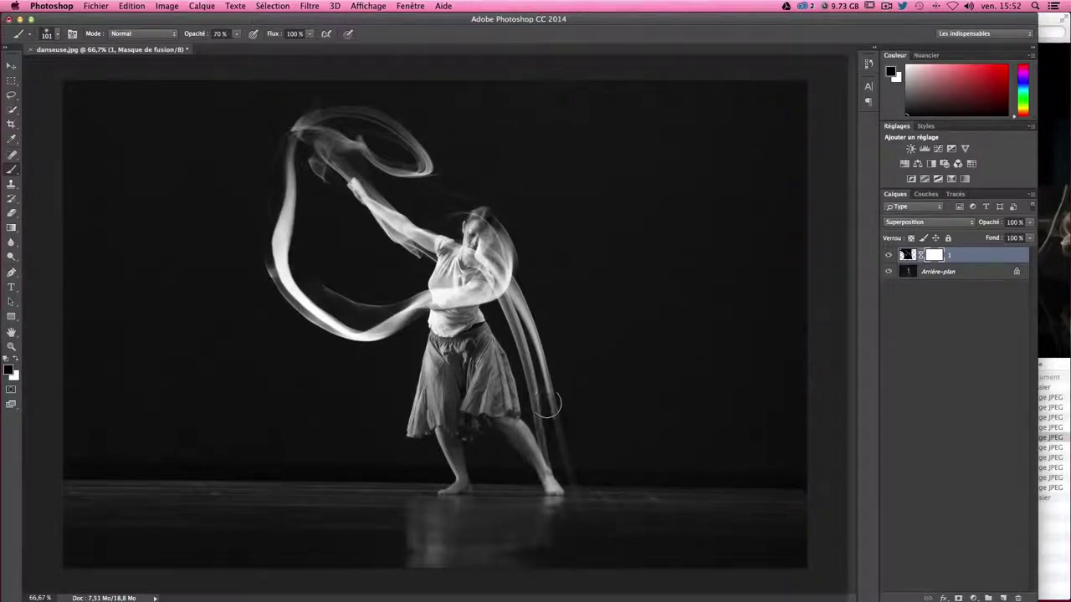
left_click_drag(575, 555, 505, 316)
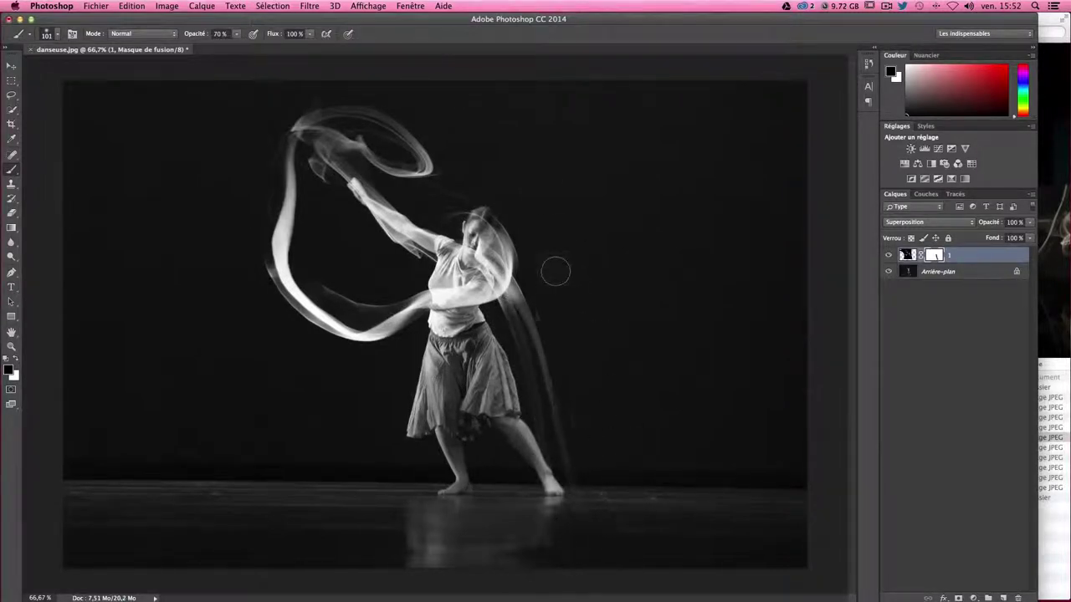
mouse_move(554, 268)
left_mouse_down()
mouse_move(502, 327)
mouse_move(536, 279)
mouse_move(571, 468)
left_mouse_up()
mouse_move(531, 389)
left_mouse_down()
mouse_move(597, 507)
mouse_move(540, 434)
mouse_move(566, 375)
mouse_move(536, 323)
mouse_move(507, 310)
mouse_move(545, 280)
mouse_move(512, 344)
mouse_move(562, 454)
mouse_move(598, 425)
mouse_move(494, 287)
mouse_move(527, 273)
mouse_move(525, 285)
left_mouse_up()
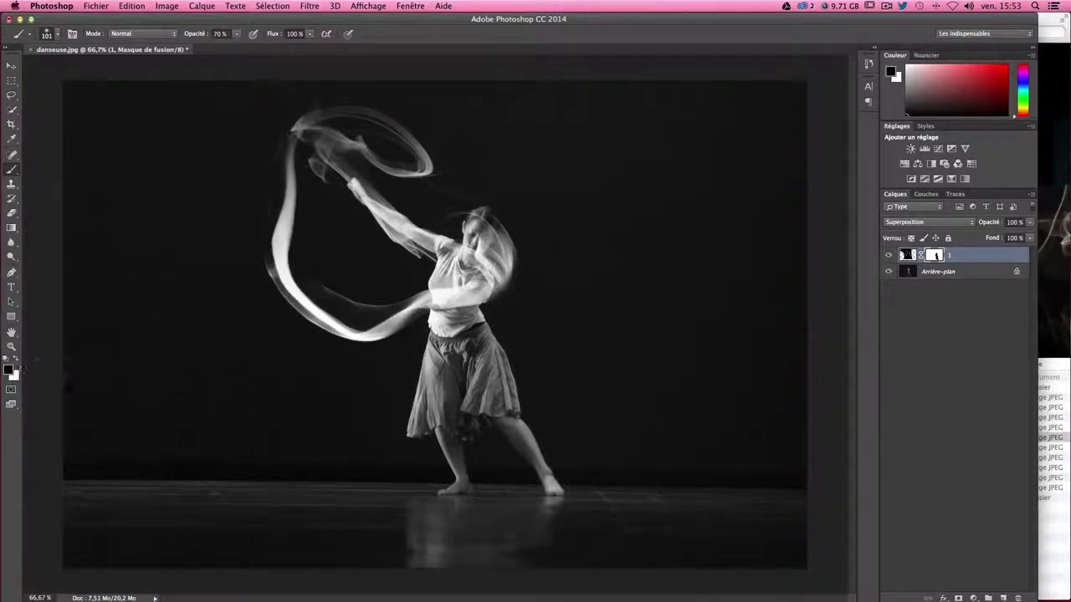
- Try restoring smoke below the shoulder with white, undo it, and return to the Move tool
left_click(15, 358)
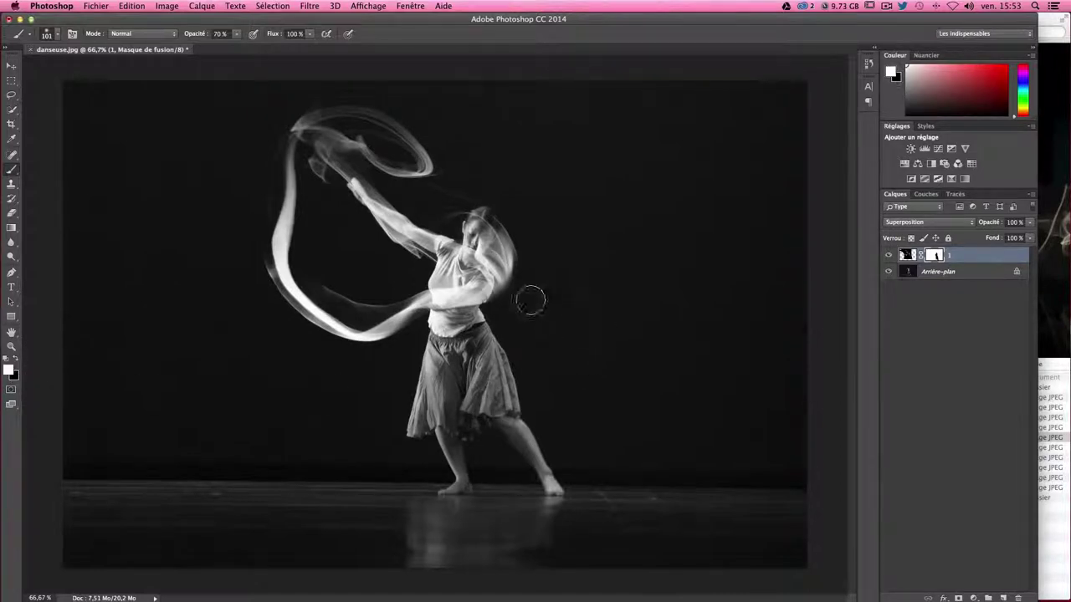
left_click_drag(531, 299, 534, 341)
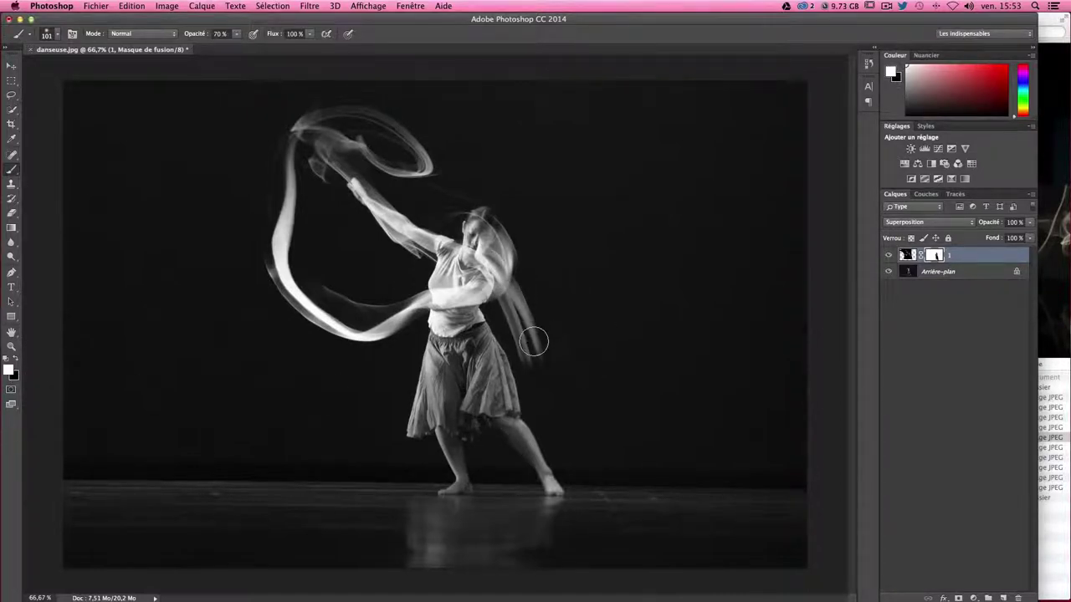
key("ctrl+z")
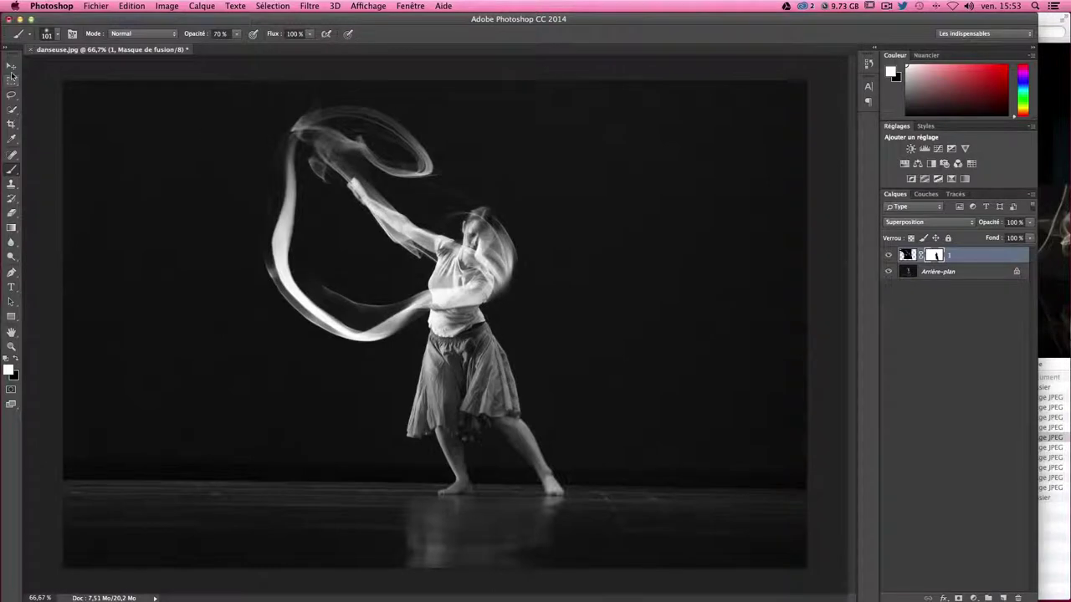
left_click(11, 66)
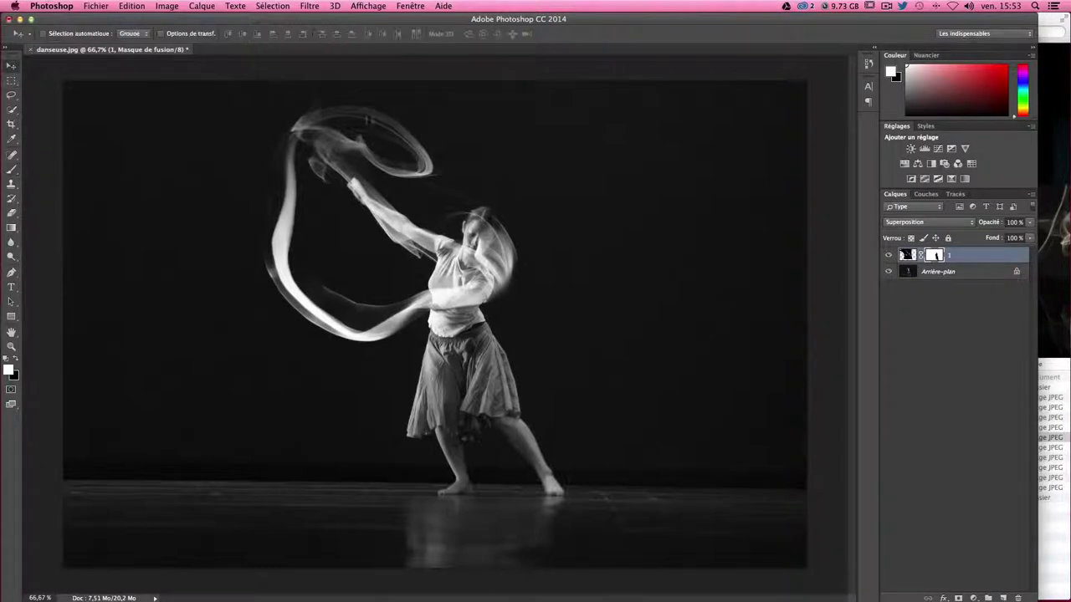
left_click(1064, 329)
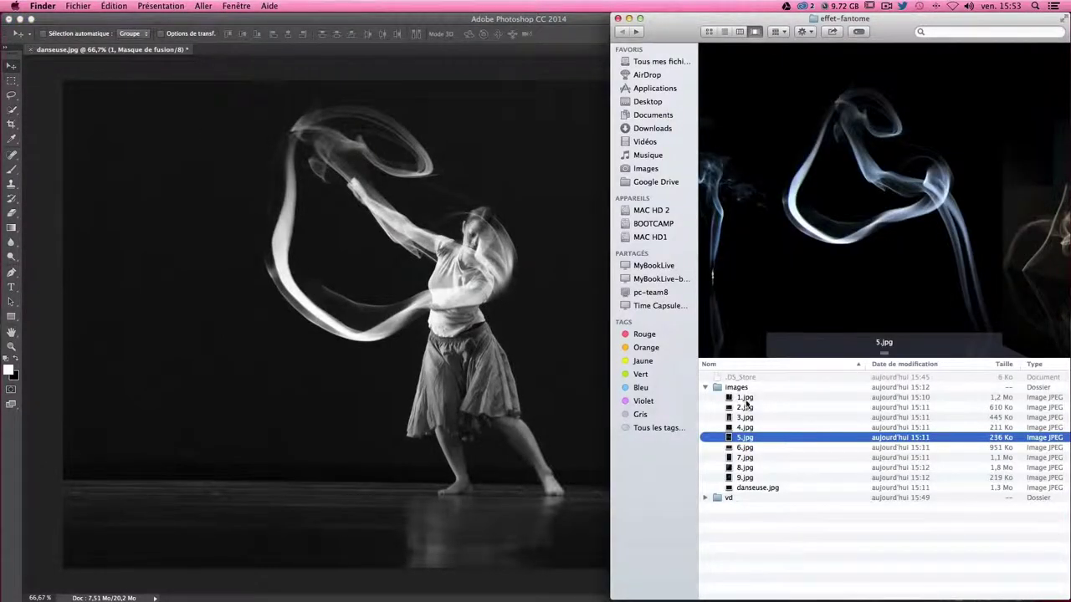
- Browse the smoke photos and drag the blue plume 7.jpg onto the dancer document
left_click(745, 398)
left_click(744, 408)
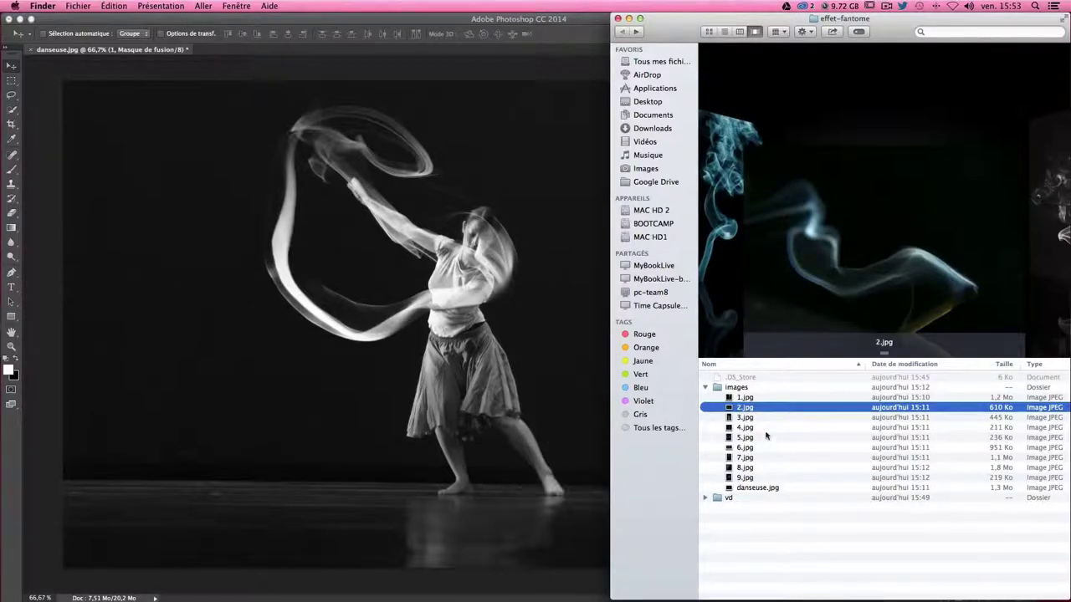
key("Down")
key("Down")
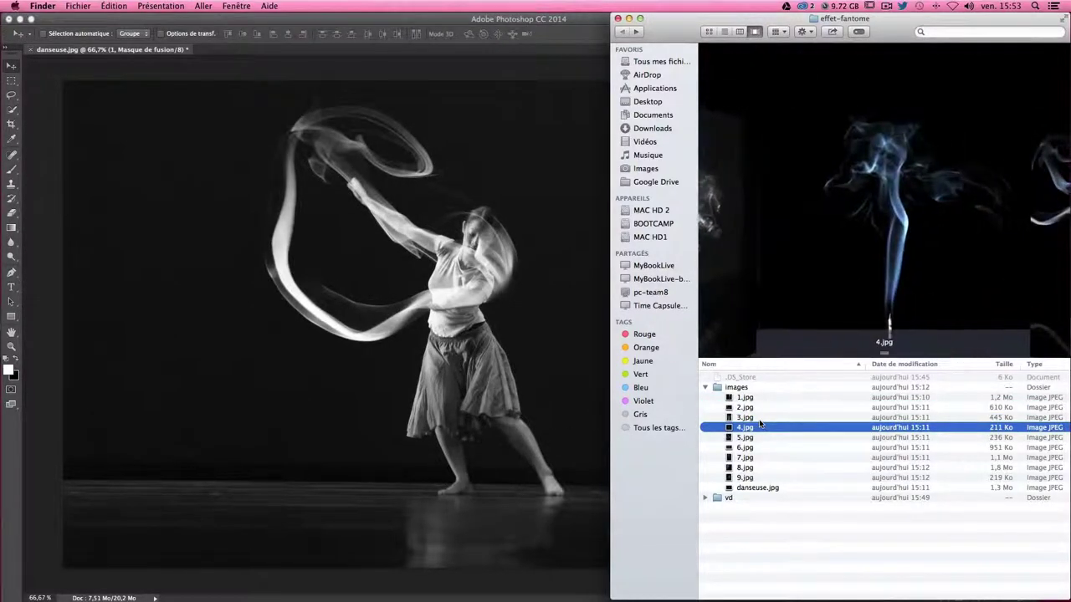
key("Down")
key("Down")
key("Down")
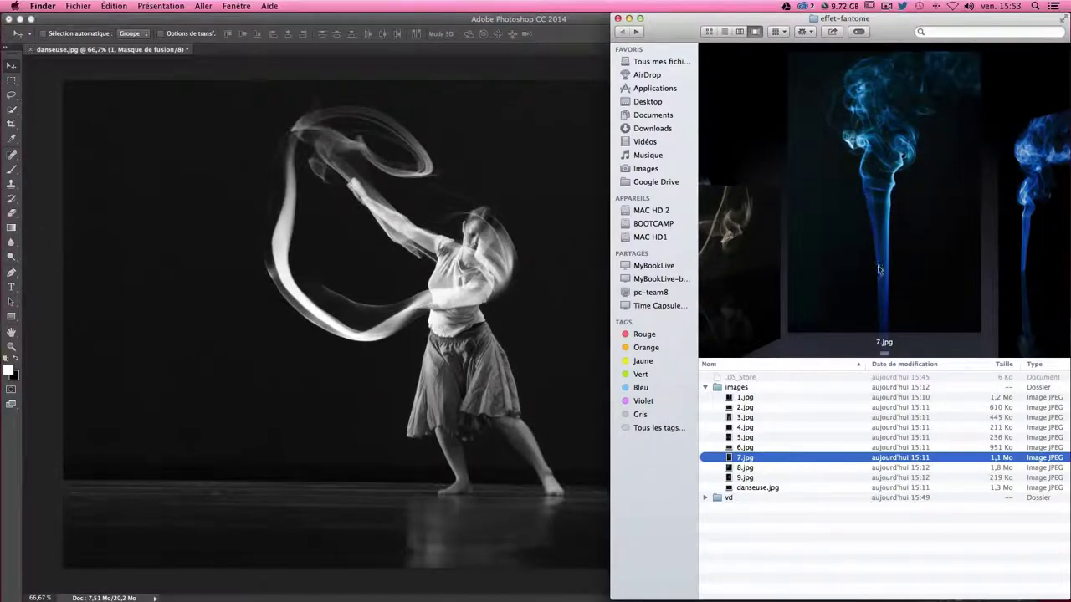
left_click(1035, 210)
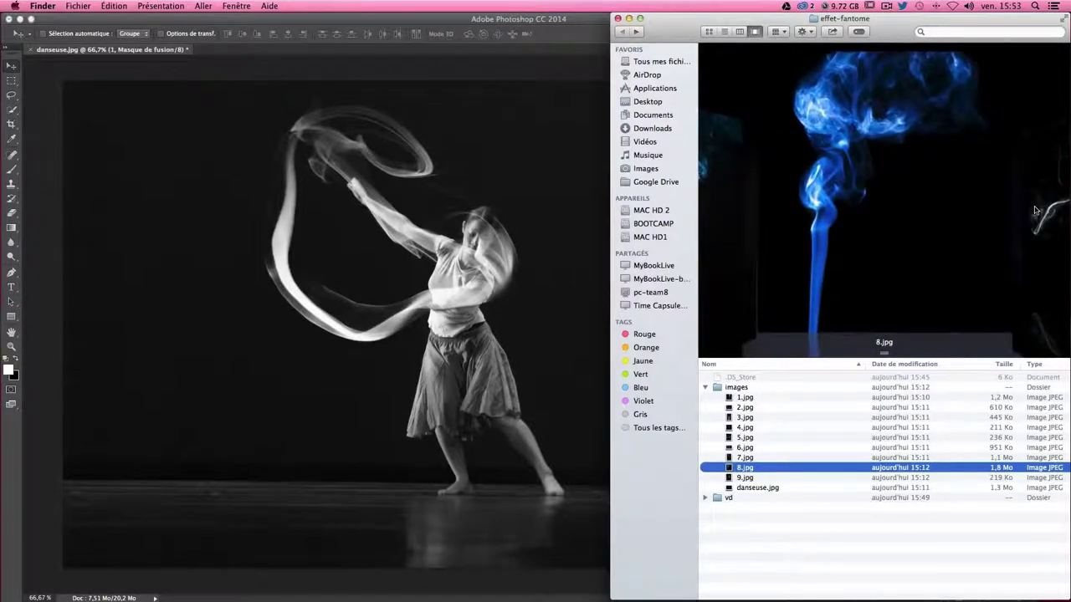
key("Up")
key("Up")
key("Up")
key("Up")
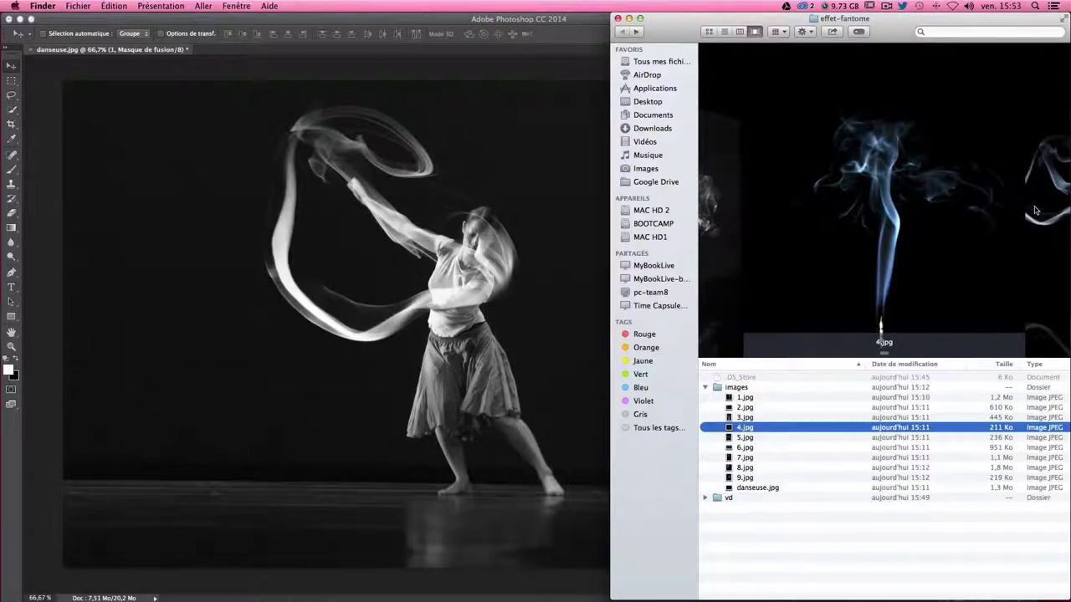
left_click(1035, 210)
left_click(1034, 209)
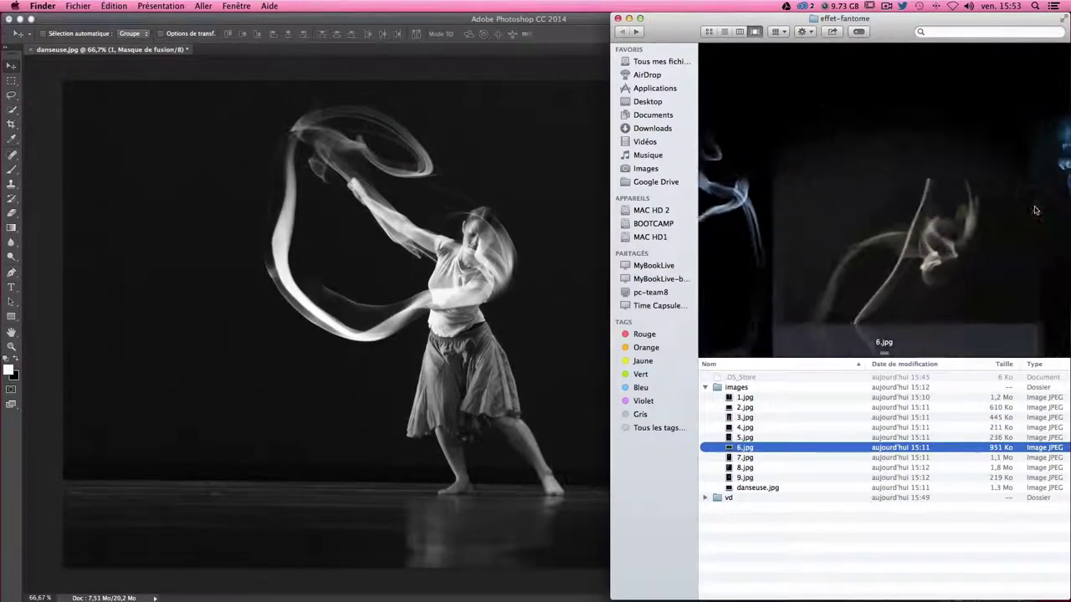
key("Down")
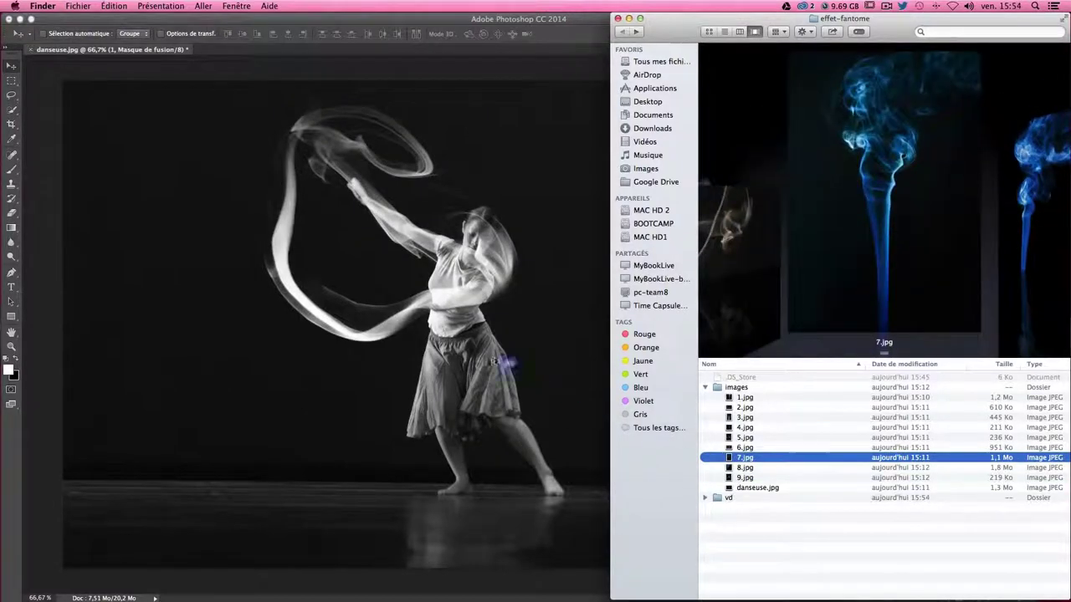
mouse_move(757, 458)
left_mouse_down()
mouse_move(767, 440)
mouse_move(432, 323)
left_mouse_up()
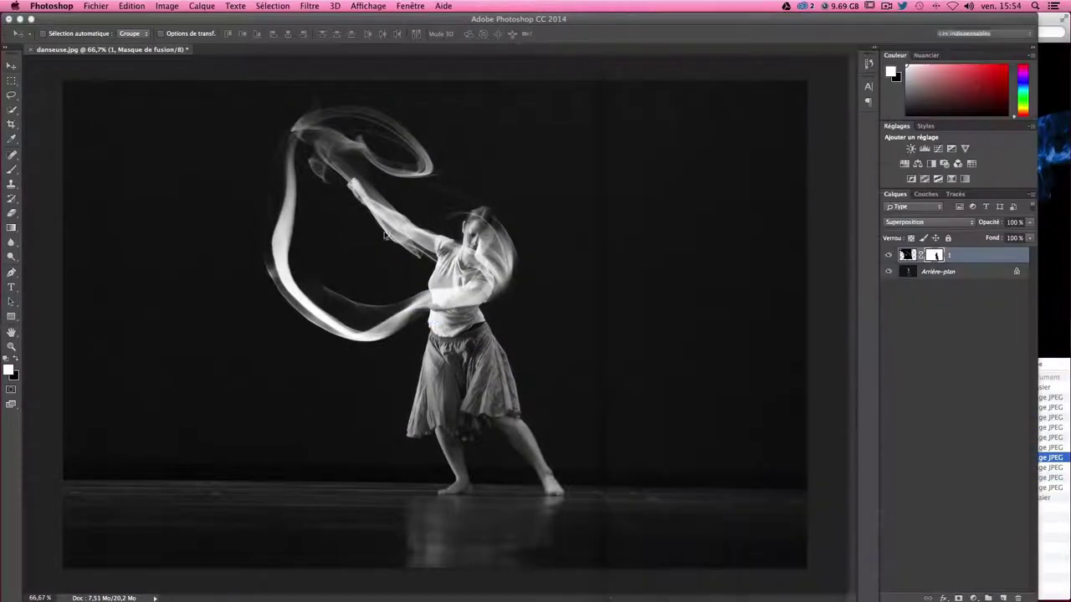
- Place 7.jpg, rasterize its layer and desaturate it to grey
key("Return")
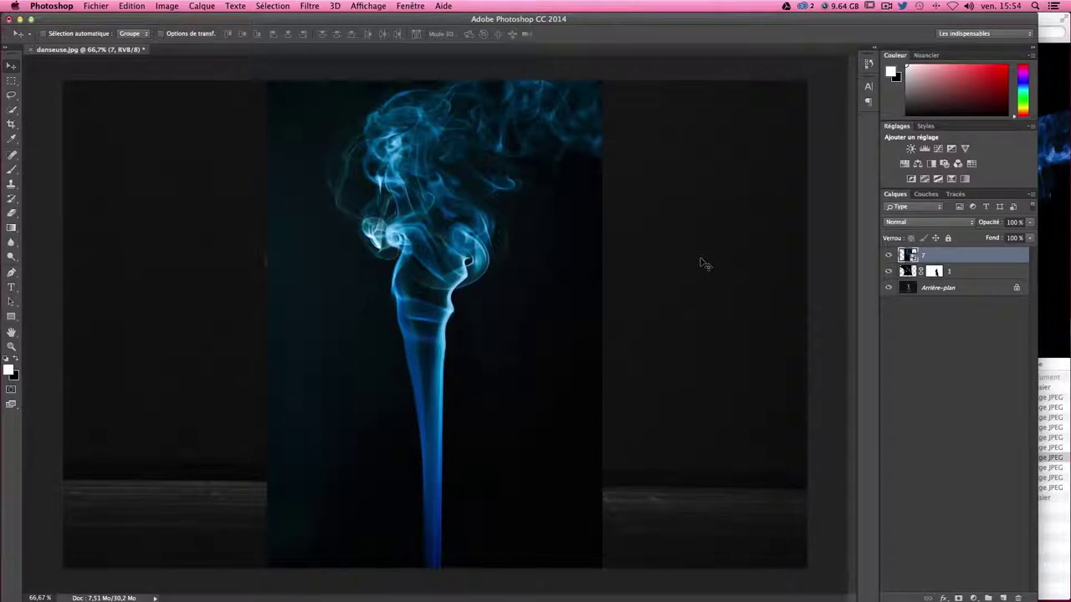
right_click(930, 256)
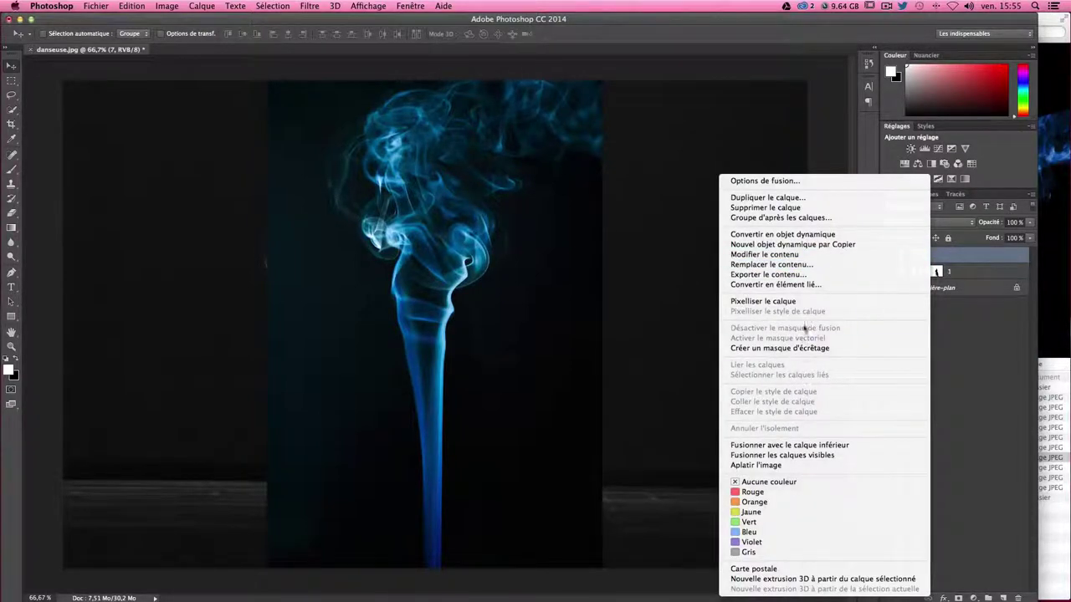
left_click(763, 301)
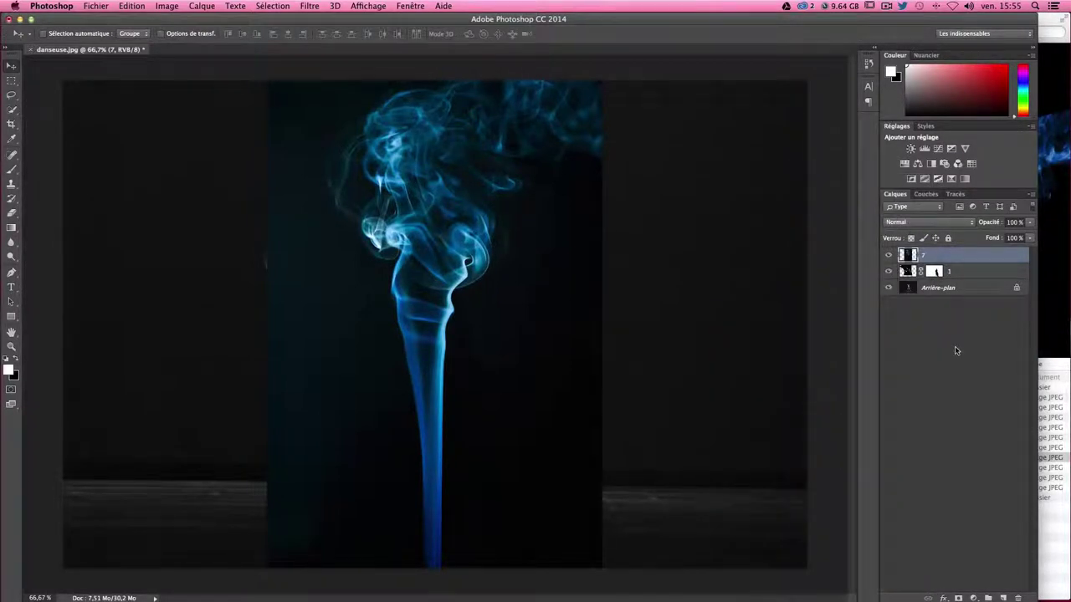
key("super+shift+u")
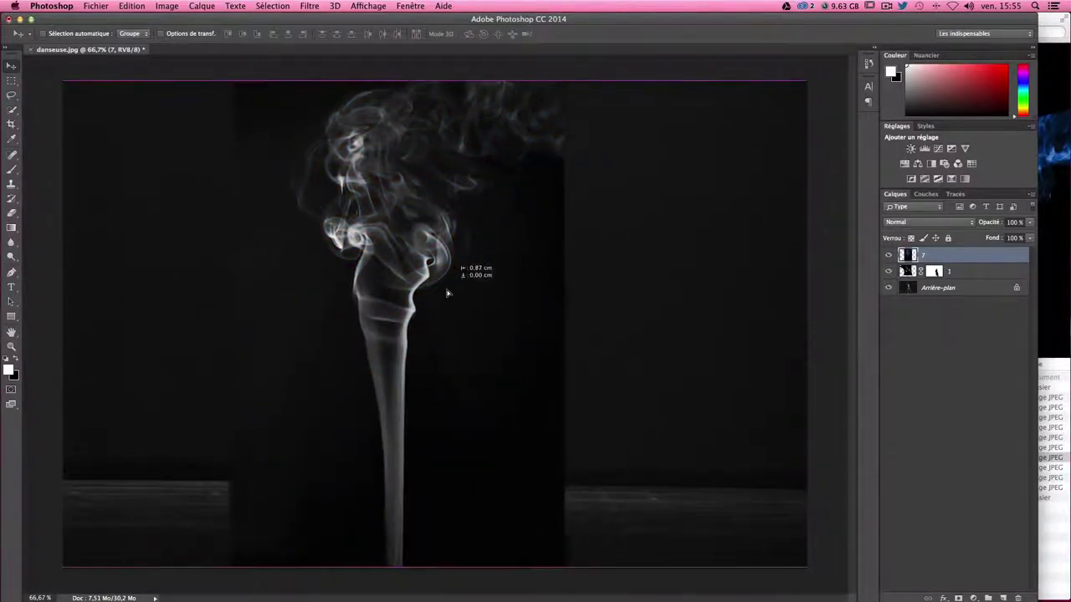
- Set layer 7 to Superposition blend mode and position the plume beside the dancer
left_click_drag(486, 298, 435, 294)
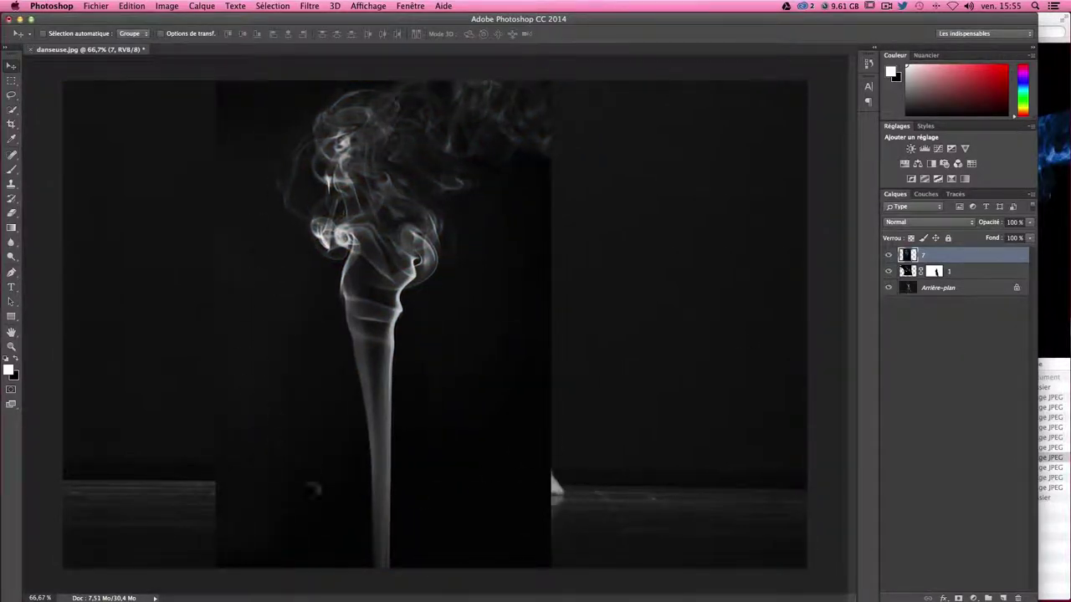
left_click(906, 224)
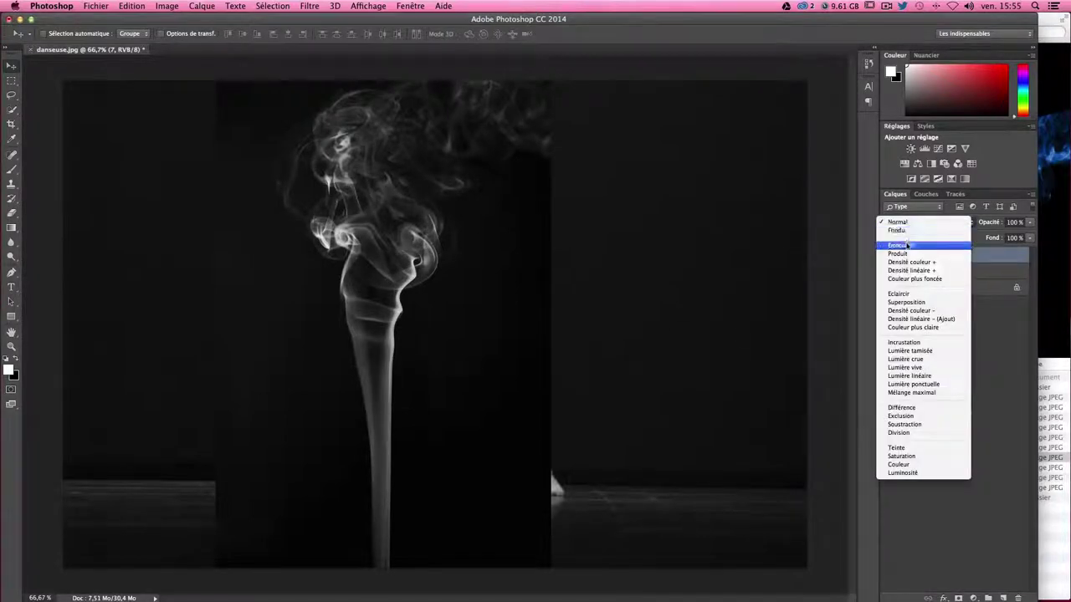
left_click(906, 303)
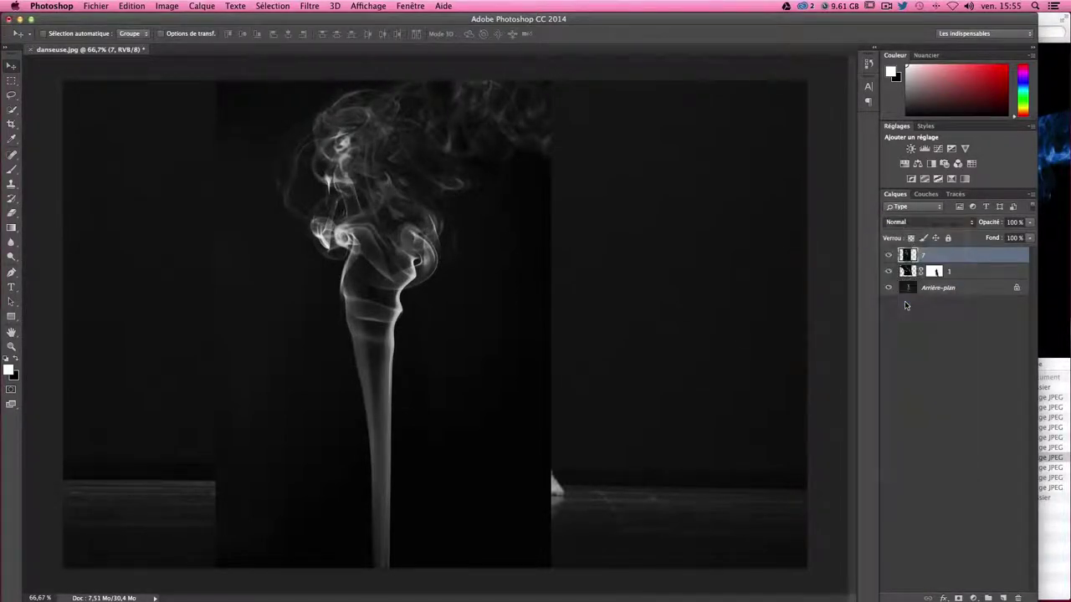
left_click_drag(245, 218, 253, 230)
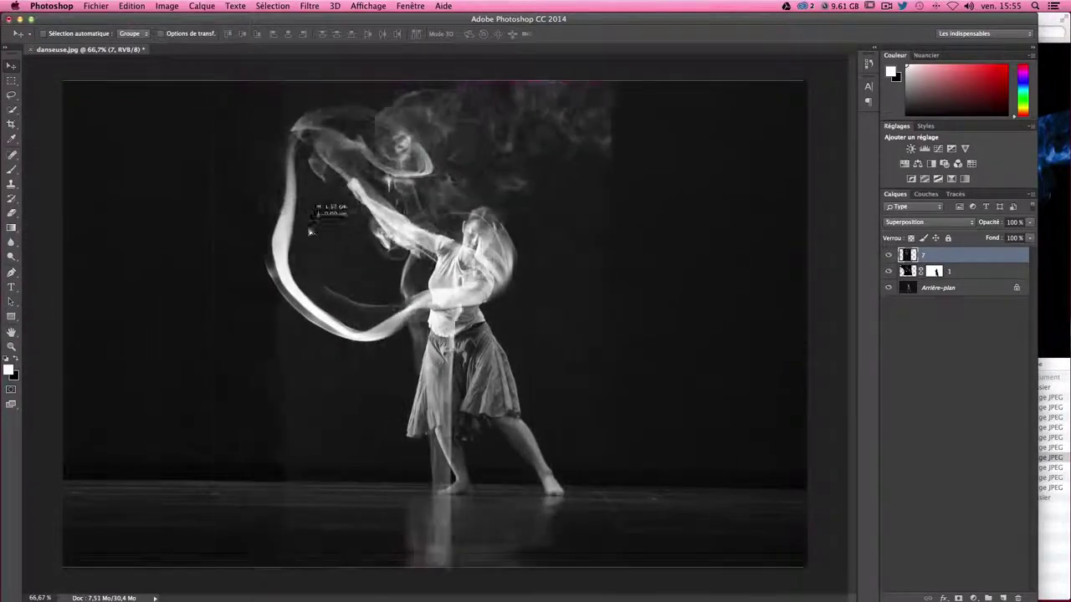
left_click_drag(252, 230, 302, 232)
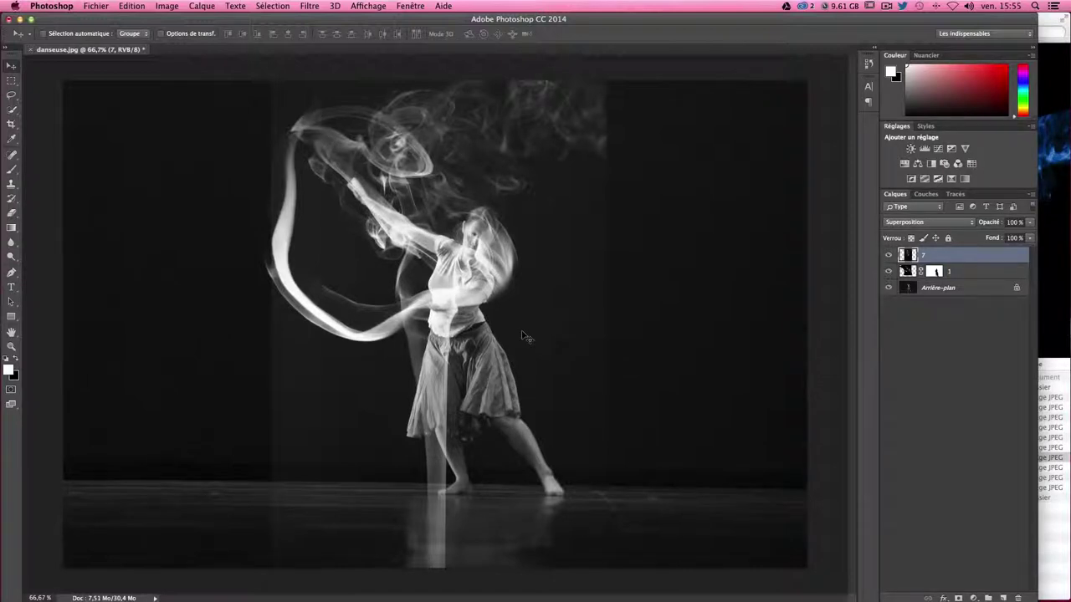
key("ctrl+l")
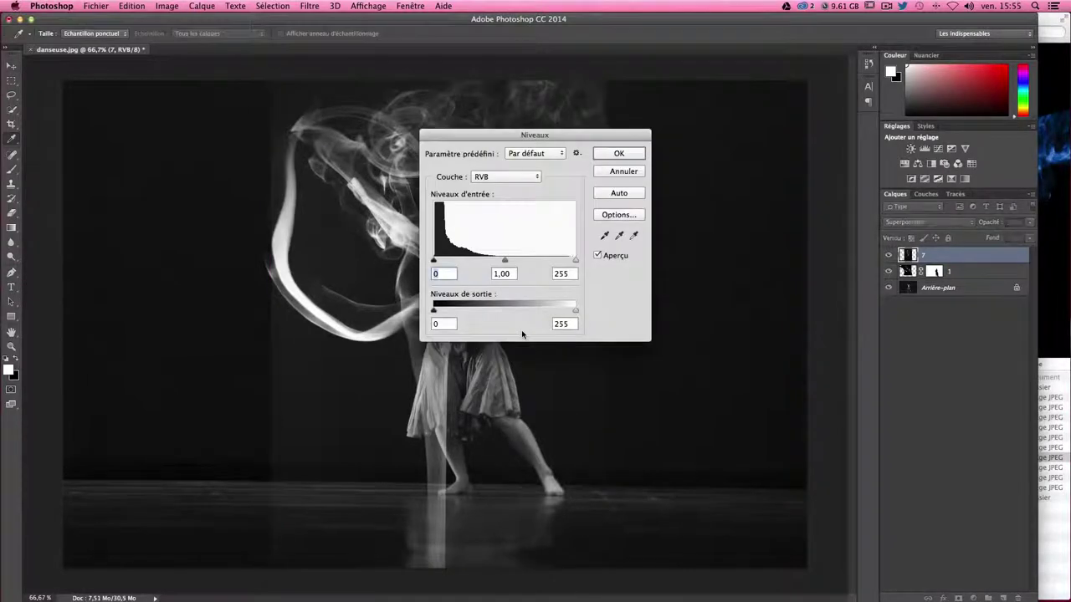
- Apply Levels to layer 7 with the black input raised to 23
left_click_drag(460, 130, 660, 142)
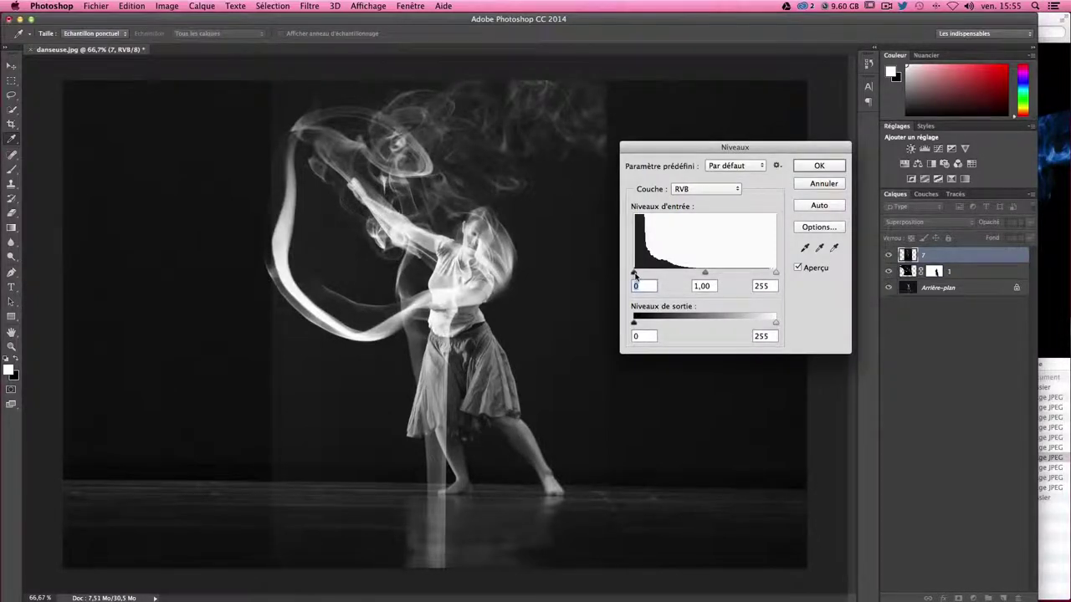
left_click_drag(634, 275, 636, 276)
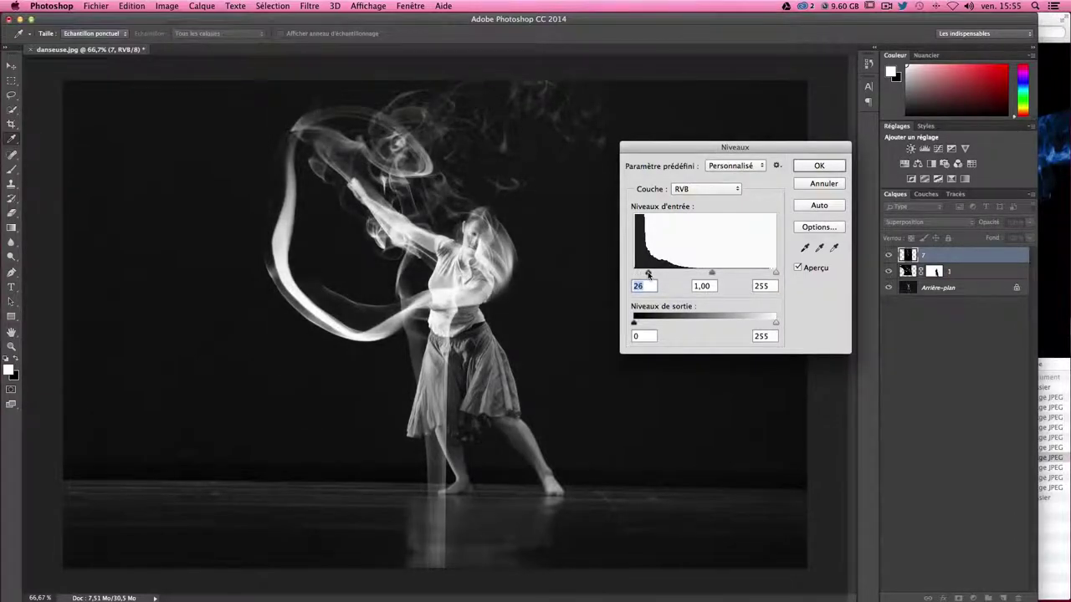
mouse_move(648, 274)
left_mouse_down()
mouse_move(663, 276)
mouse_move(639, 275)
left_mouse_up()
left_click(824, 166)
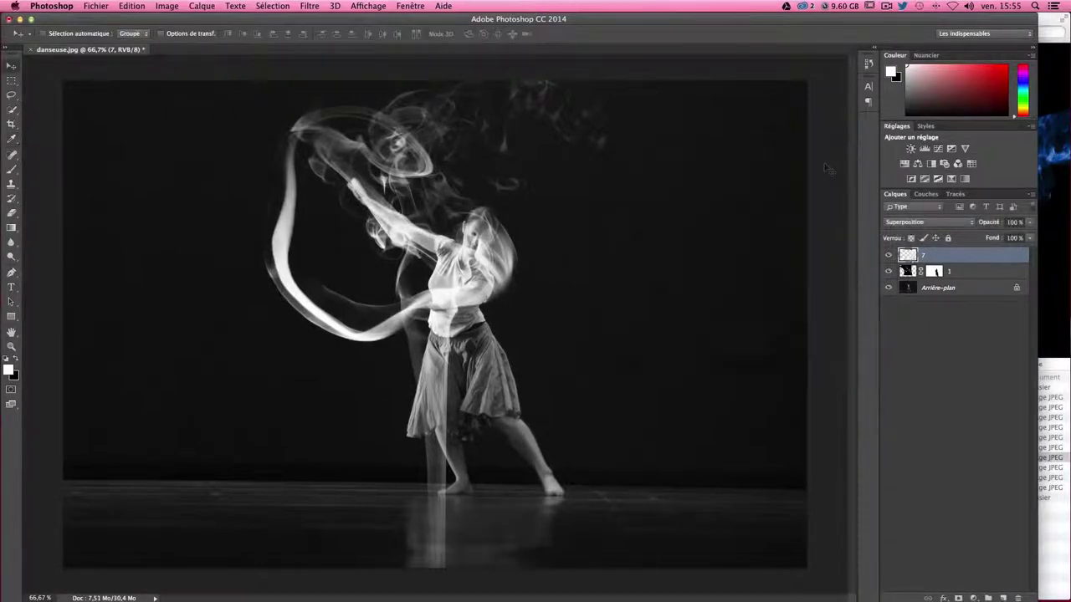
- Scale smoke layer 7 to about 51.8%, rotate it -12.8°, and place it over the skirt
left_click(889, 255)
left_click(889, 255)
left_click_drag(503, 300, 432, 283)
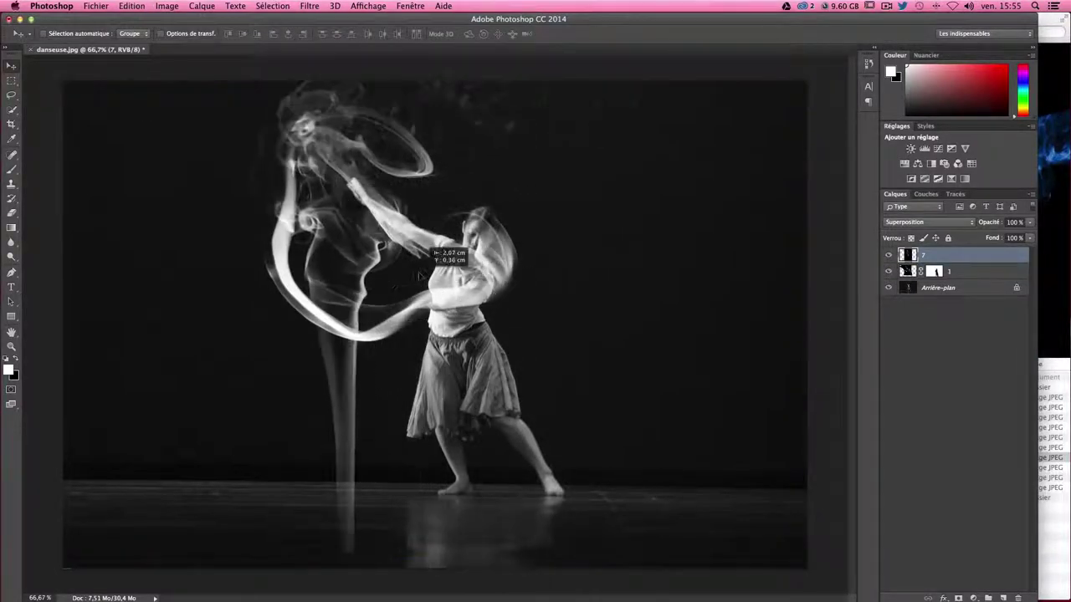
key("ctrl+t")
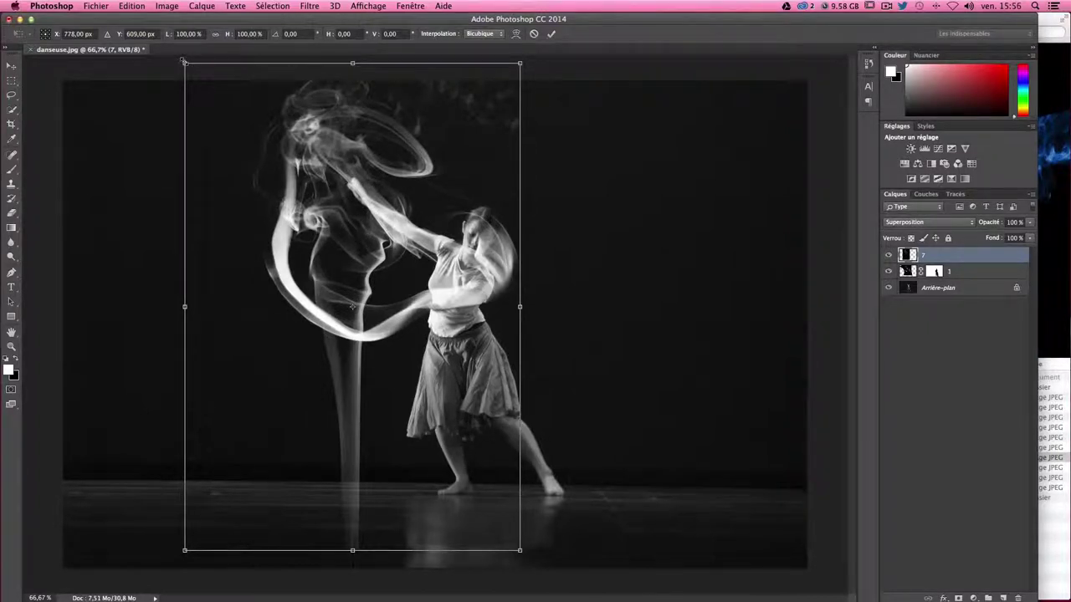
left_click_drag(185, 62, 359, 290)
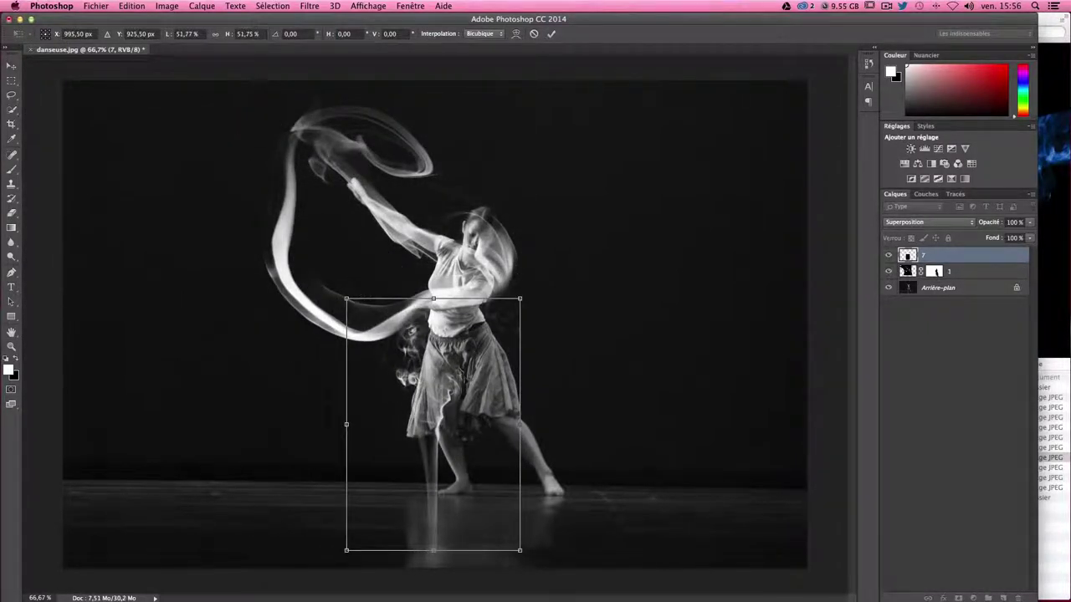
left_click_drag(458, 354, 472, 343)
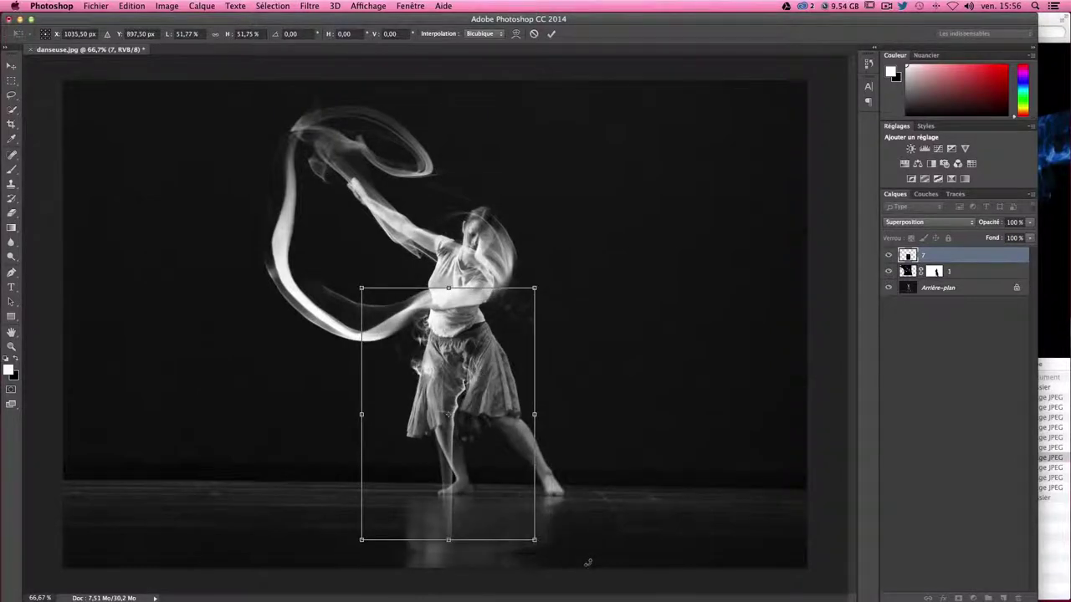
left_click_drag(588, 563, 602, 513)
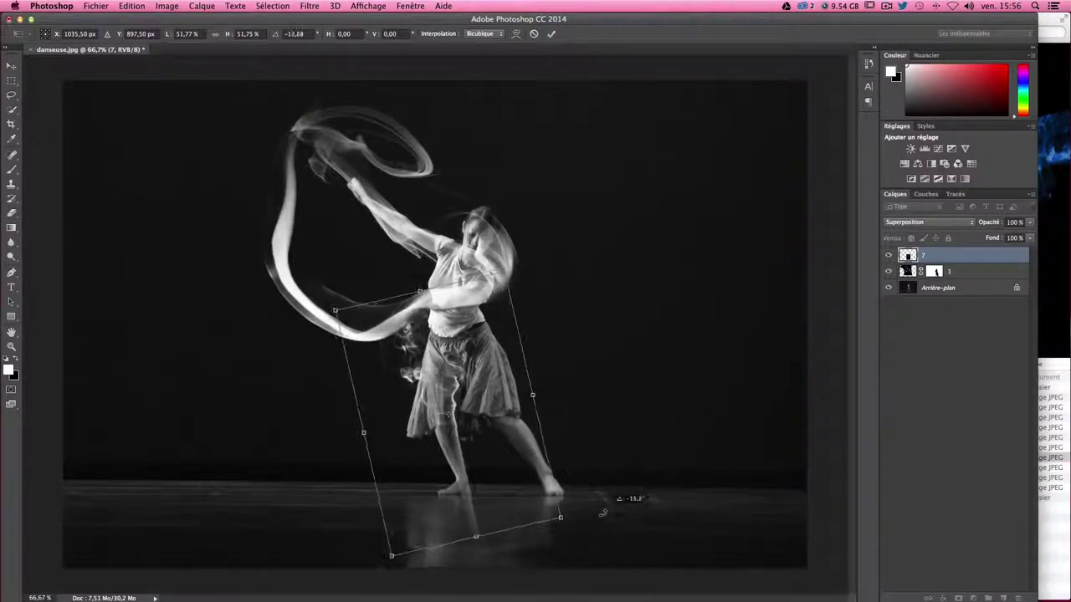
left_click_drag(453, 379, 454, 390)
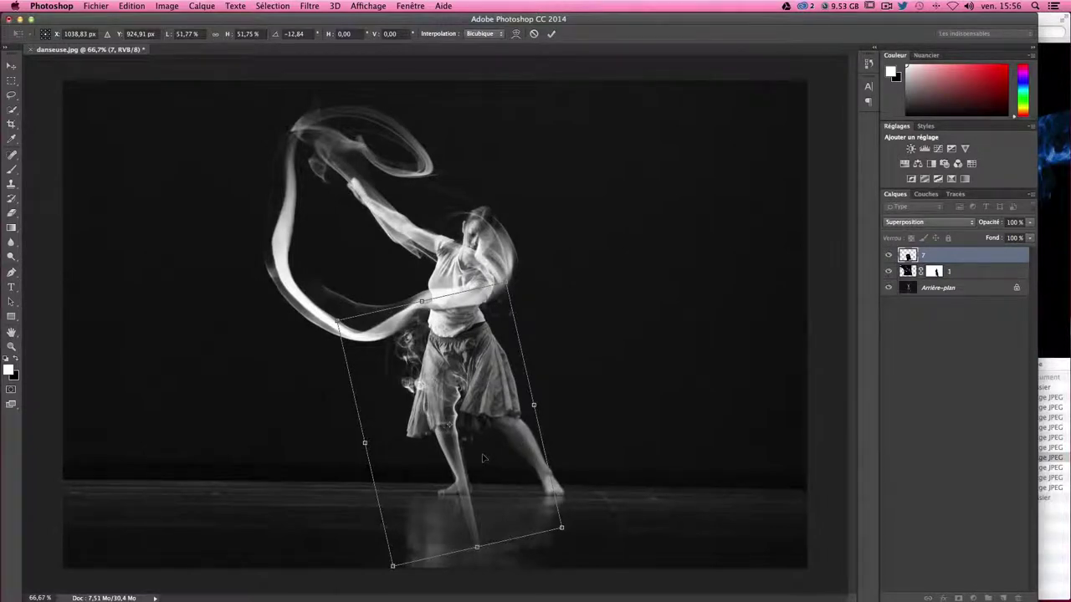
- Switch the transform to Warp and curve the smoke's right and lower-right edges along the skirt and leg
right_click(482, 457)
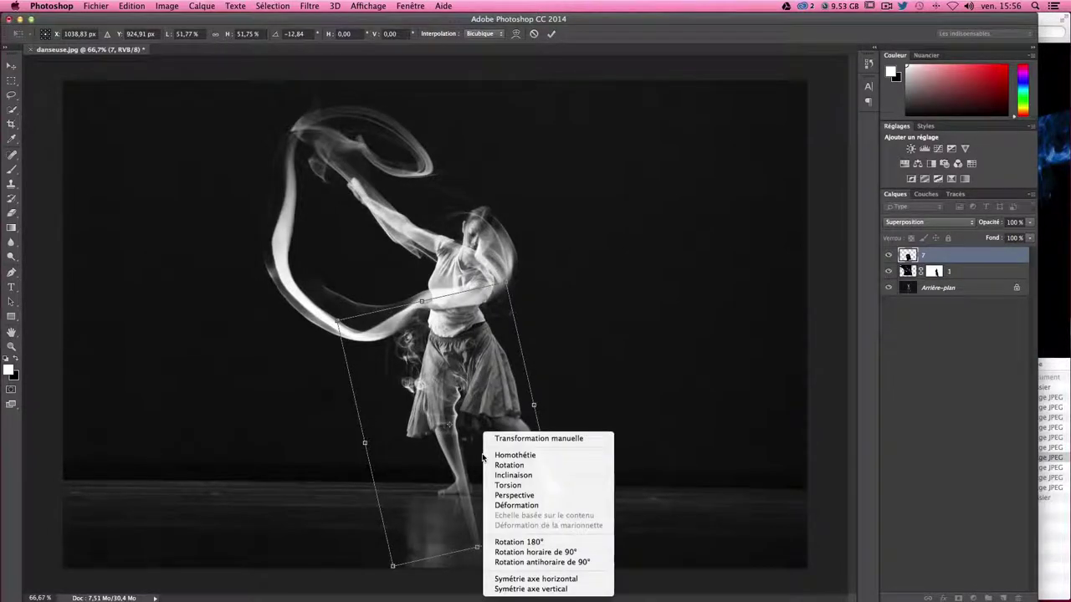
key("Down")
key("Down")
key("Down")
left_click(509, 507)
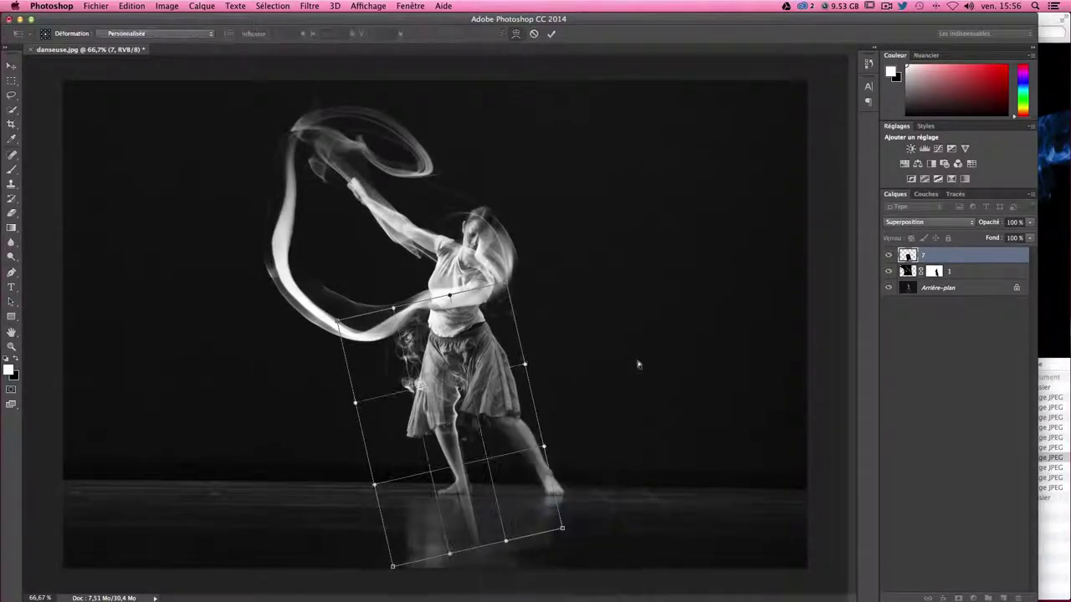
key("super+plus")
scroll(637, 365, "down", 3)
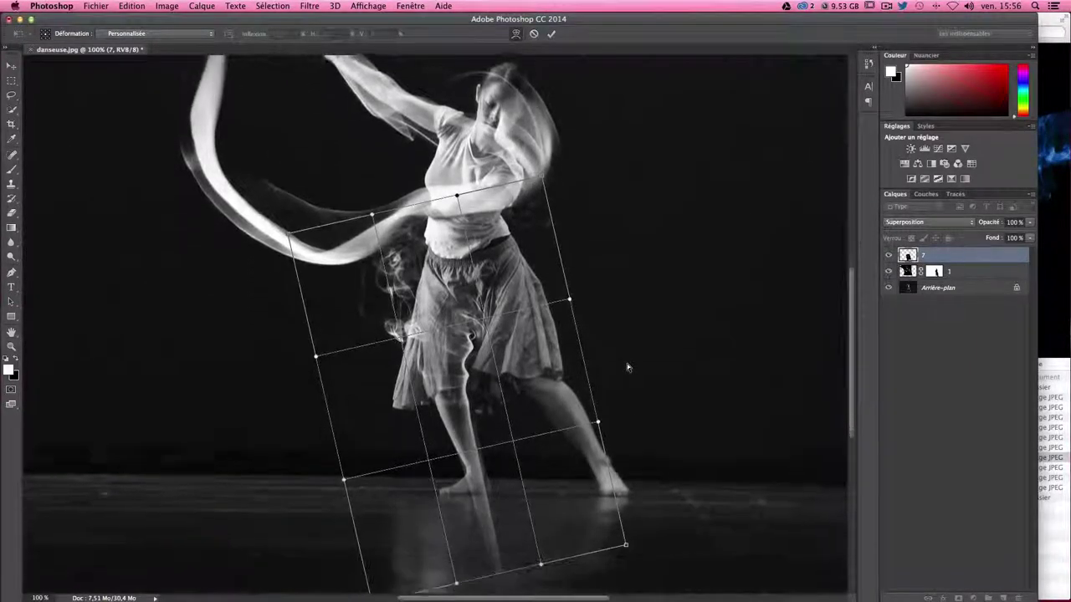
scroll(619, 367, "down", 2)
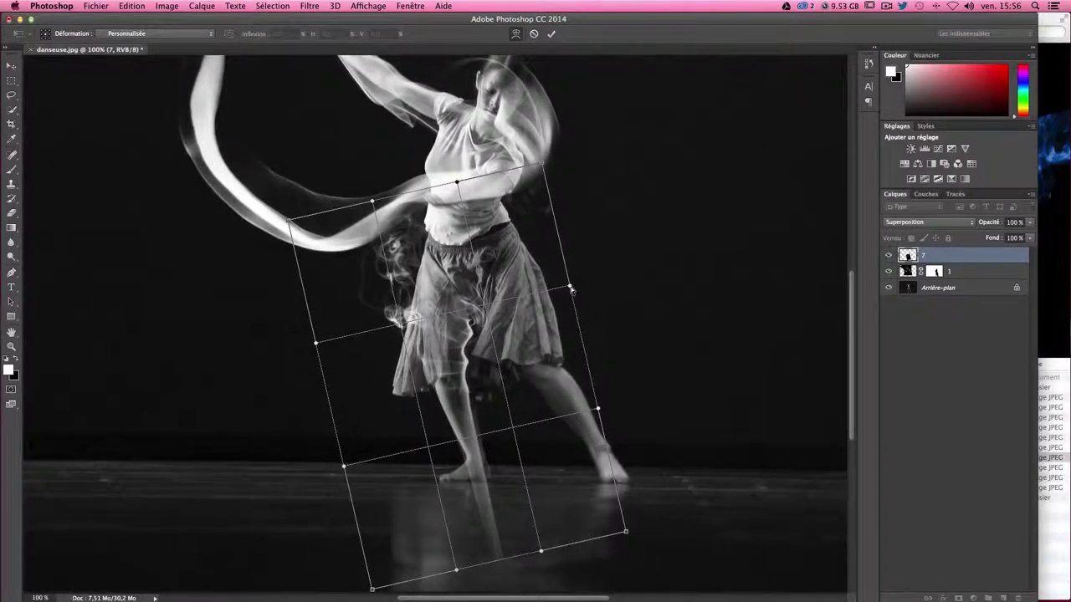
left_click_drag(570, 289, 567, 334)
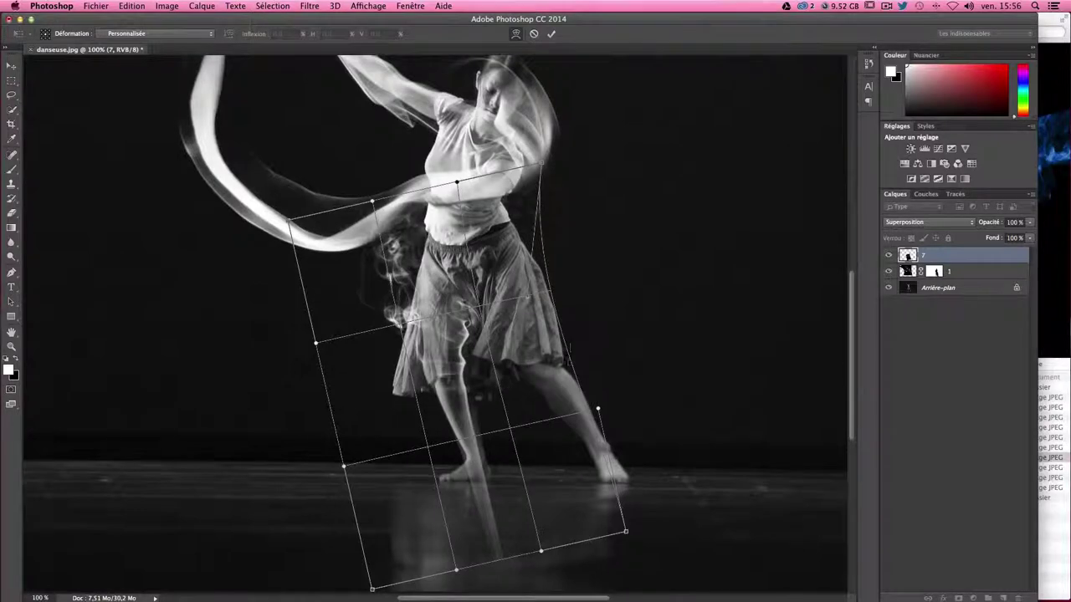
left_click_drag(626, 534, 600, 530)
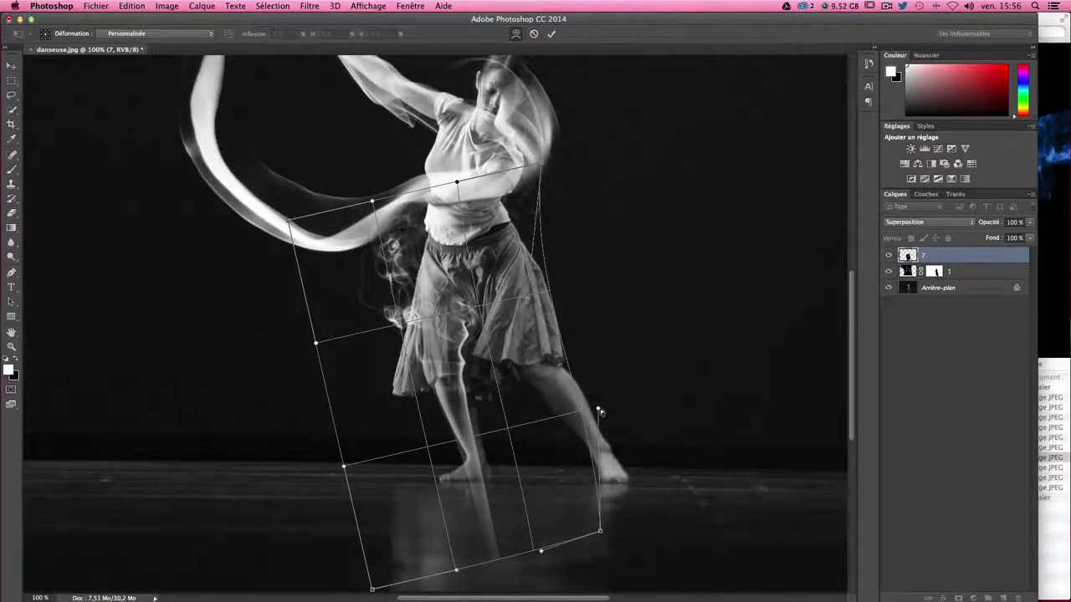
left_click_drag(598, 411, 552, 419)
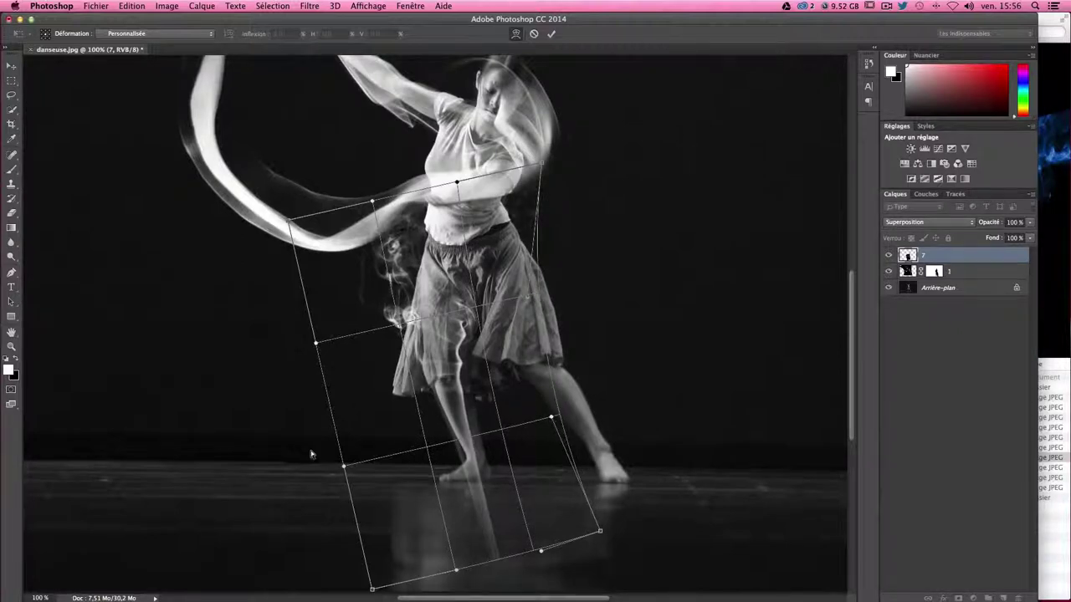
- Bulge the smoke's left edge outward, tweak the interior, and commit the warp
left_click_drag(343, 467, 292, 471)
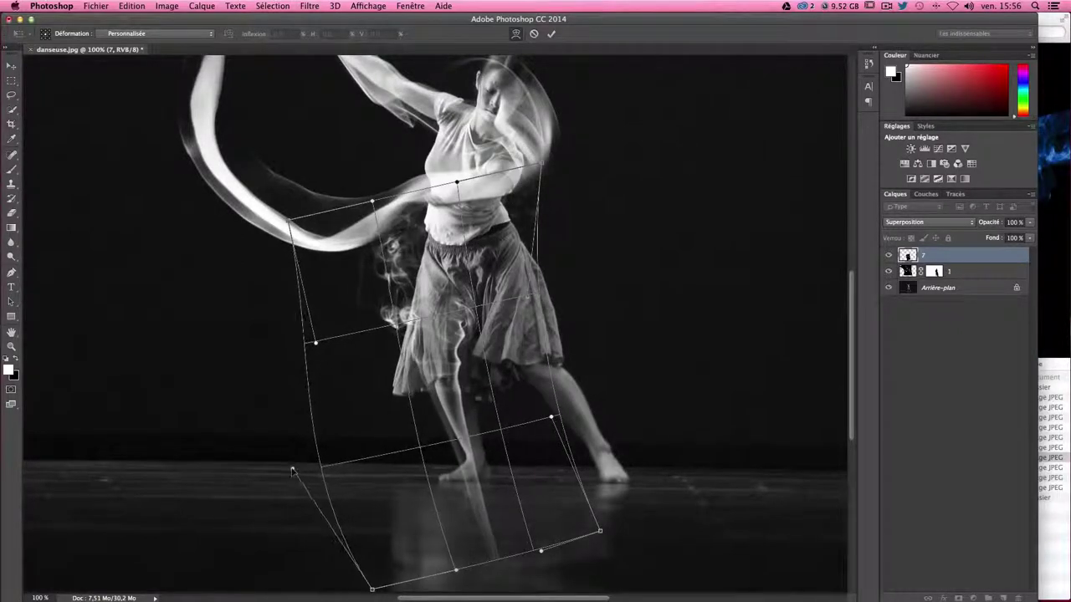
left_click_drag(306, 345, 284, 346)
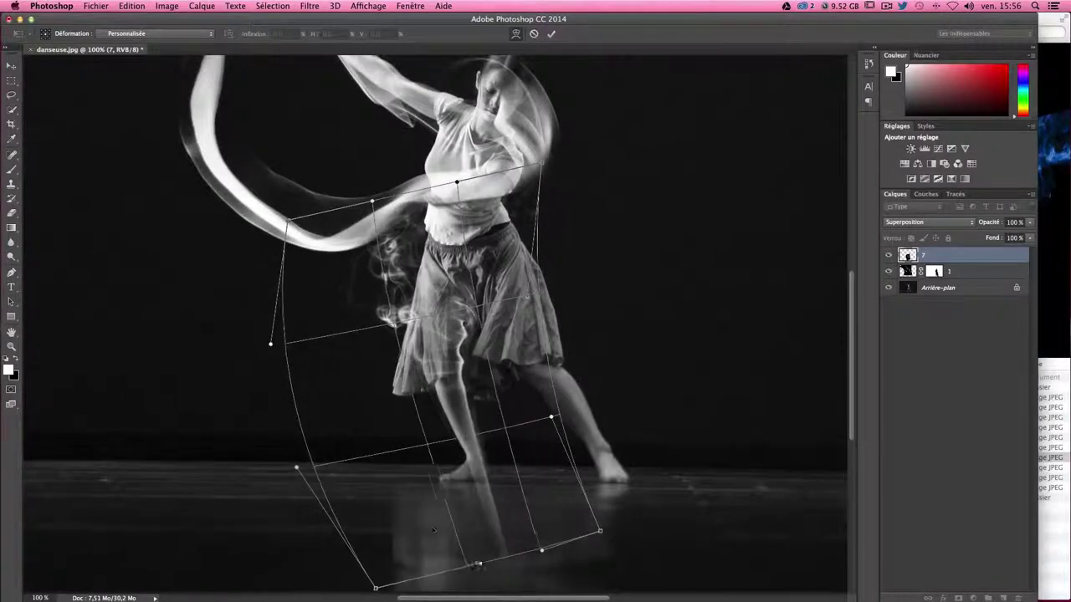
left_click_drag(423, 530, 415, 528)
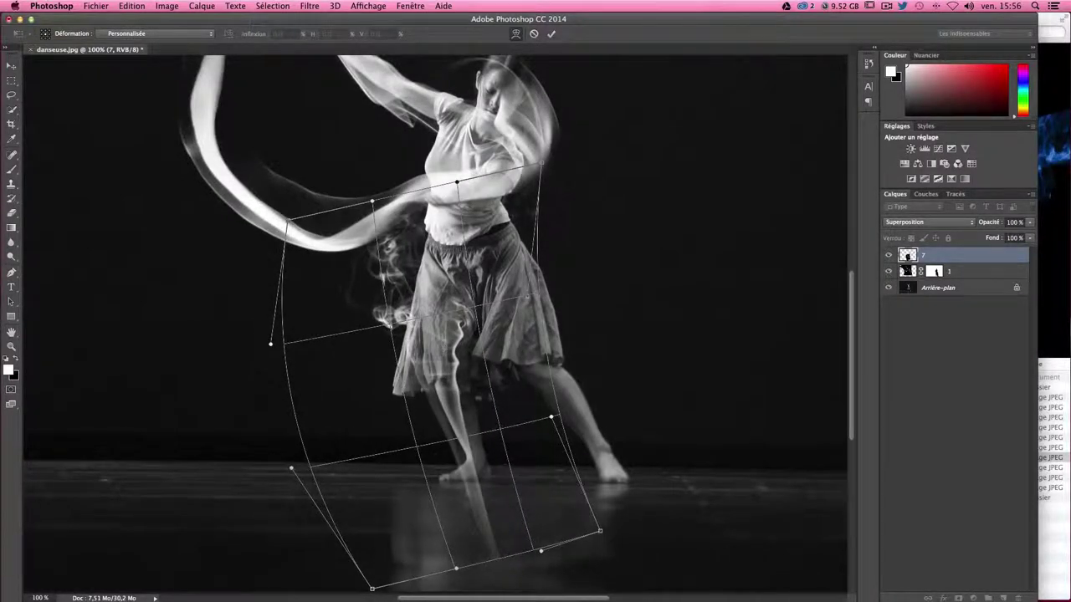
left_click_drag(466, 316, 511, 459)
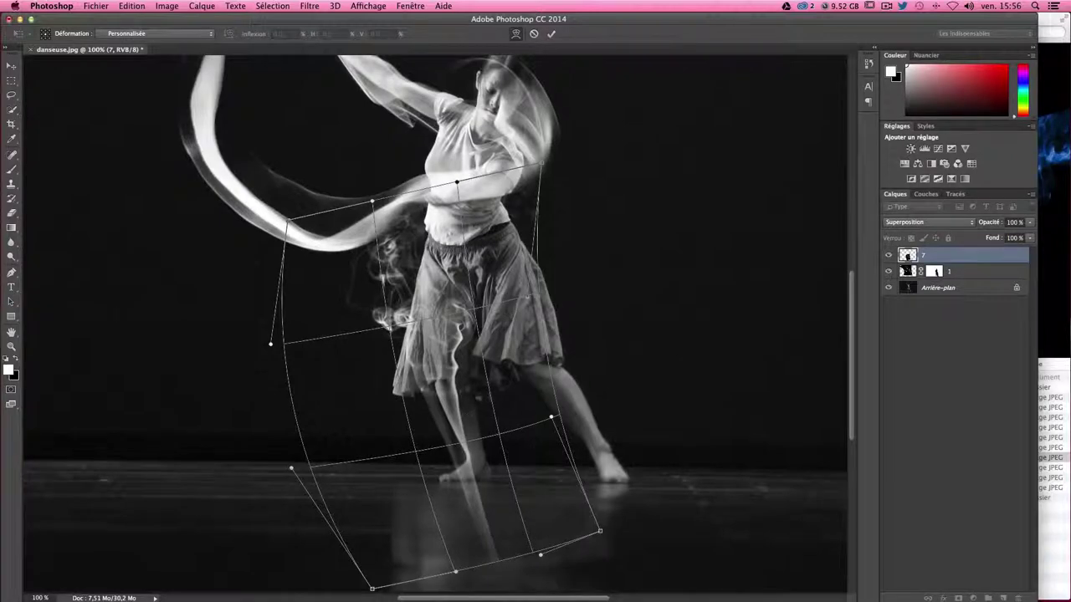
left_click_drag(545, 360, 538, 358)
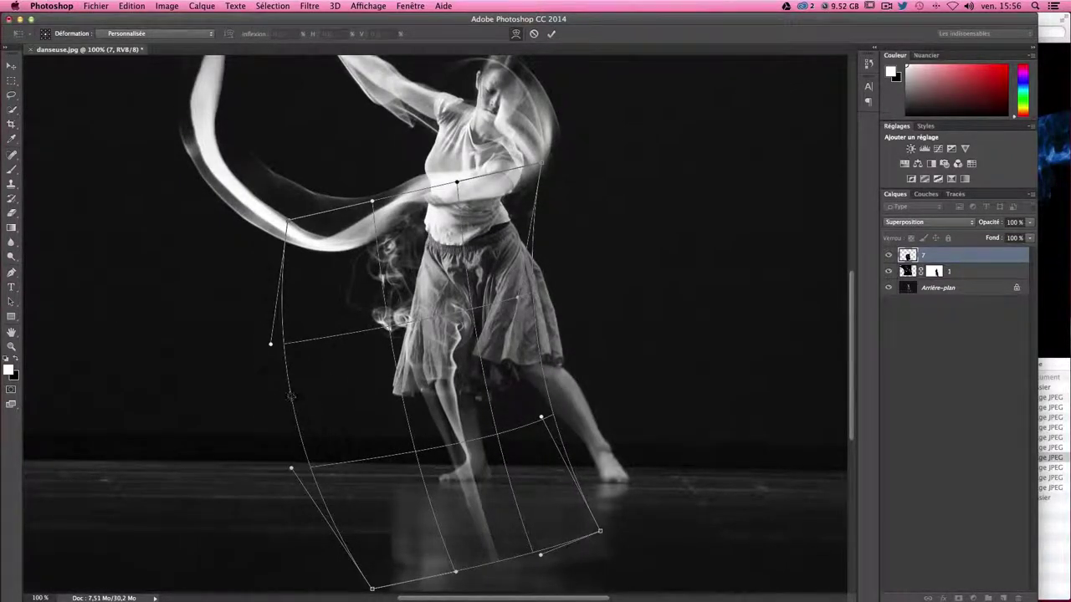
left_click_drag(291, 395, 266, 385)
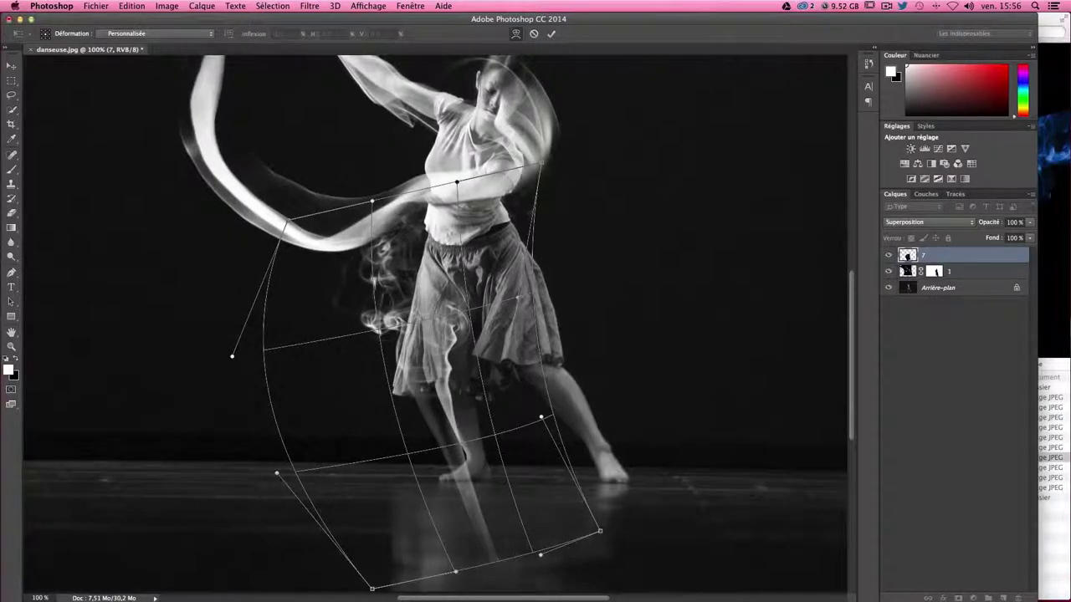
key("Return")
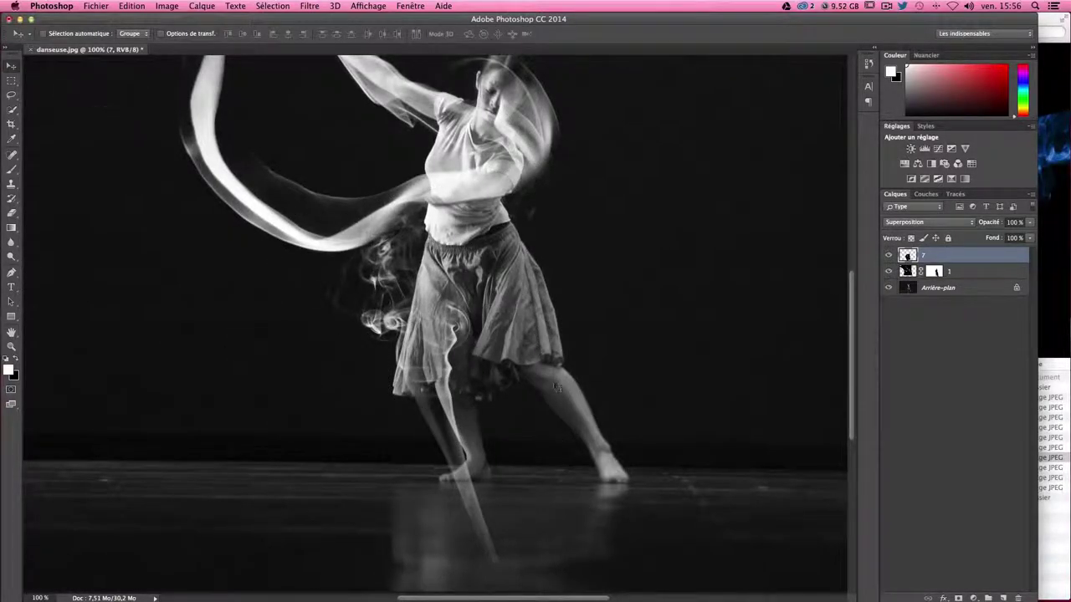
- Nudge layer 7 right, add a mask, and paint black over the leg reflection and left of the skirt
left_click_drag(556, 387, 576, 380)
left_click(958, 599)
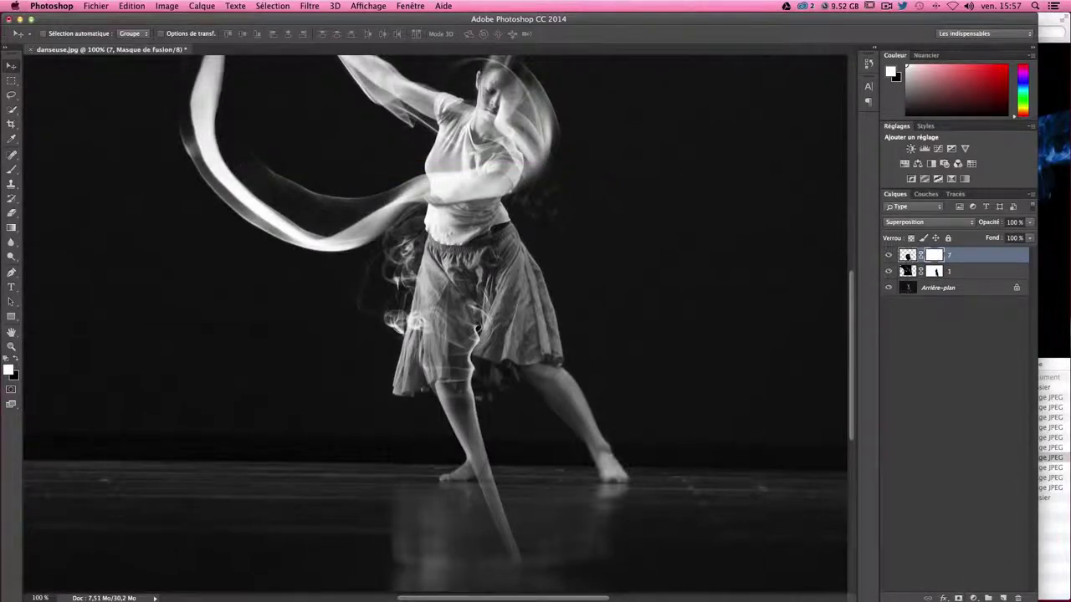
left_click(11, 169)
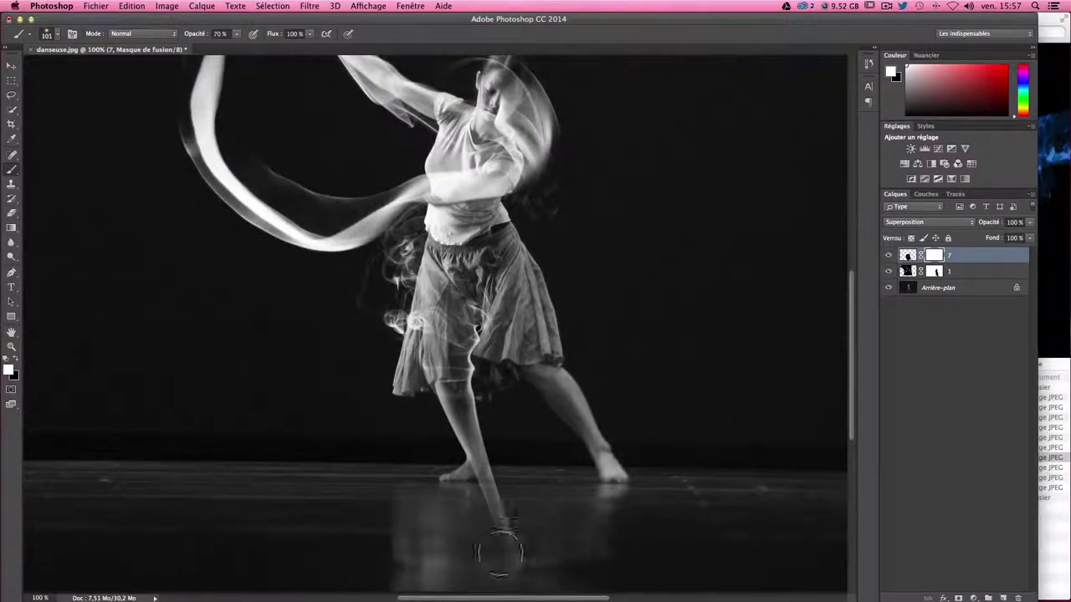
left_click(14, 360)
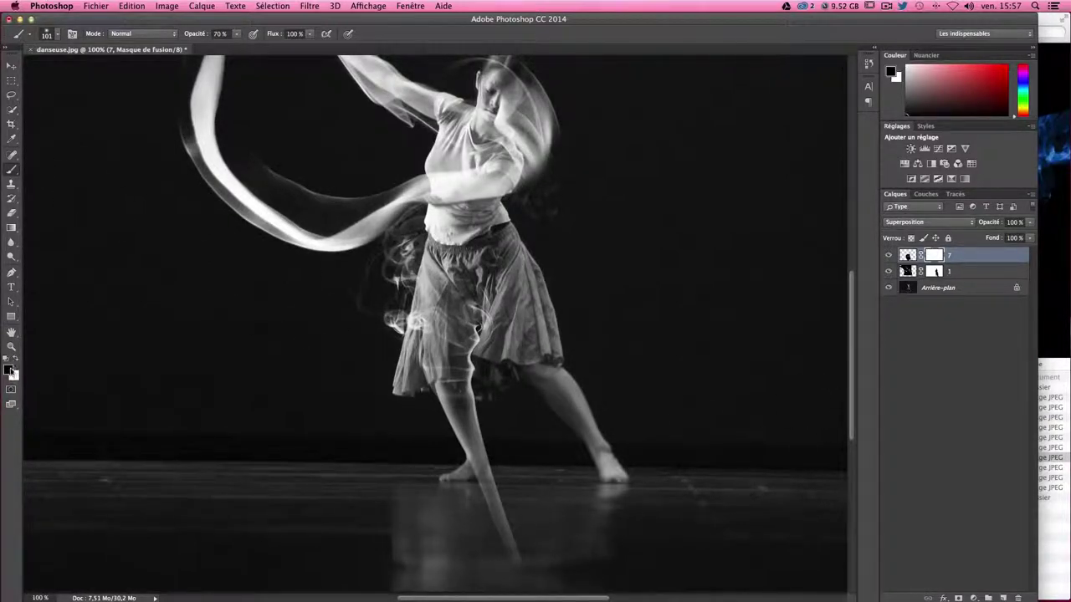
mouse_move(478, 514)
left_mouse_down()
mouse_move(497, 502)
mouse_move(482, 507)
left_mouse_up()
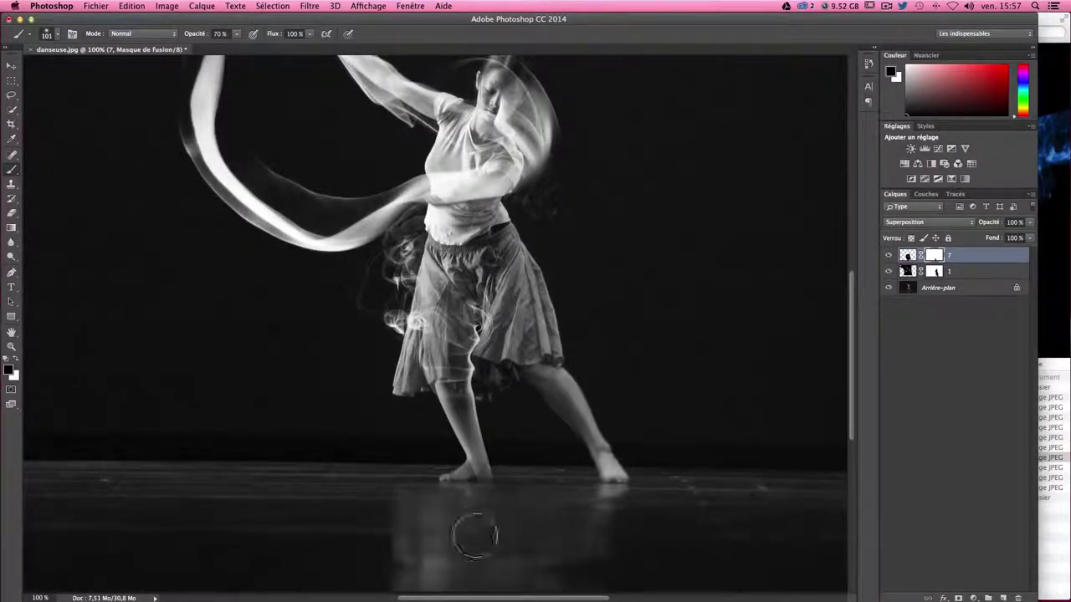
scroll(700, 454, "up", 1)
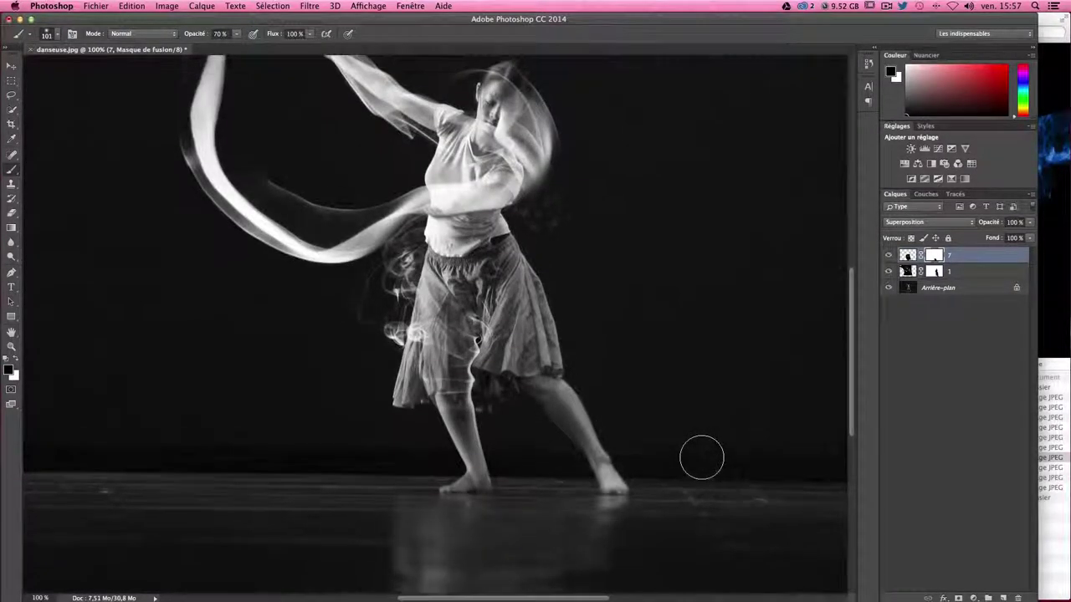
scroll(684, 463, "up", 2)
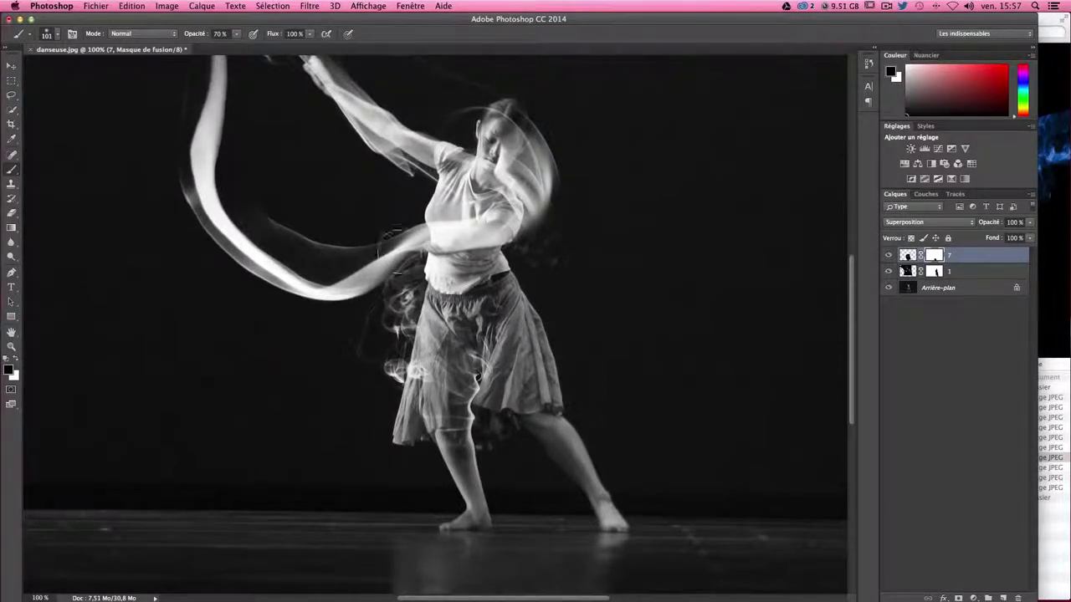
mouse_move(410, 280)
left_mouse_down()
mouse_move(481, 318)
mouse_move(480, 364)
mouse_move(506, 330)
left_mouse_up()
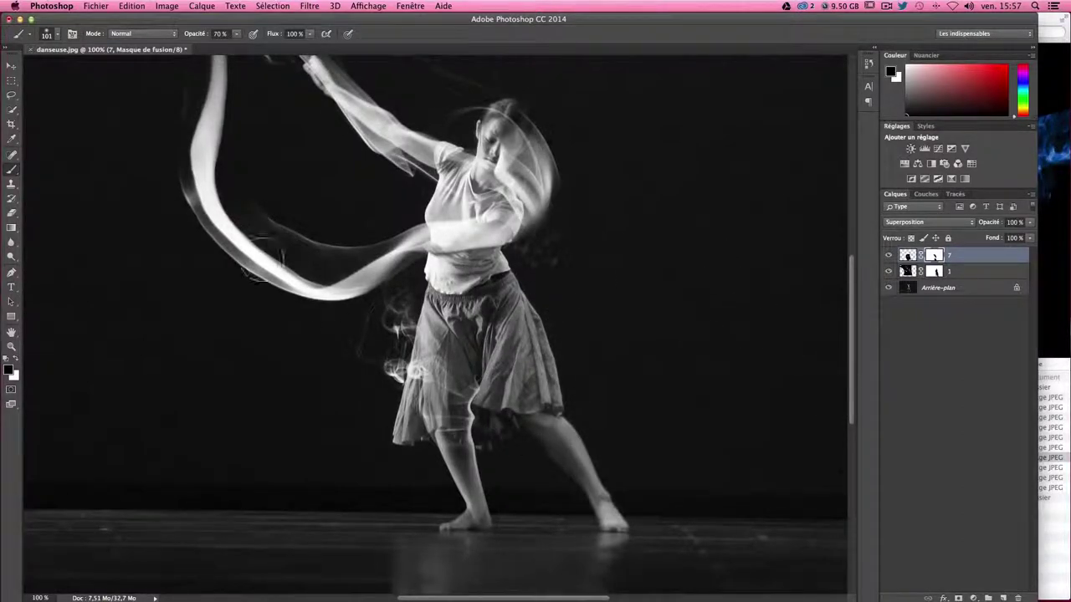
left_click(11, 65)
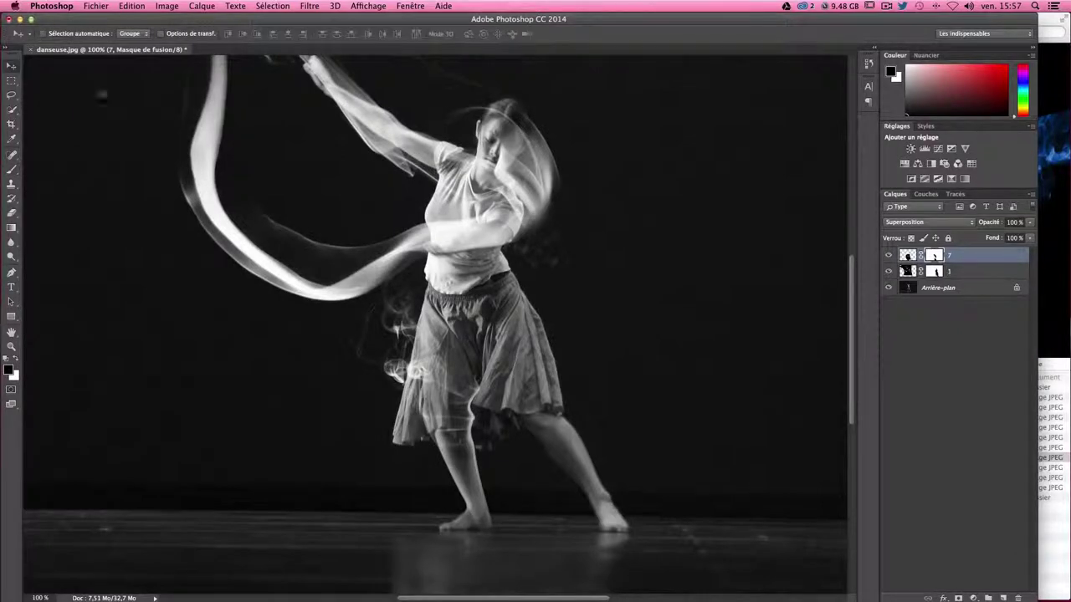
left_click(1066, 278)
key("Down")
key("Down")
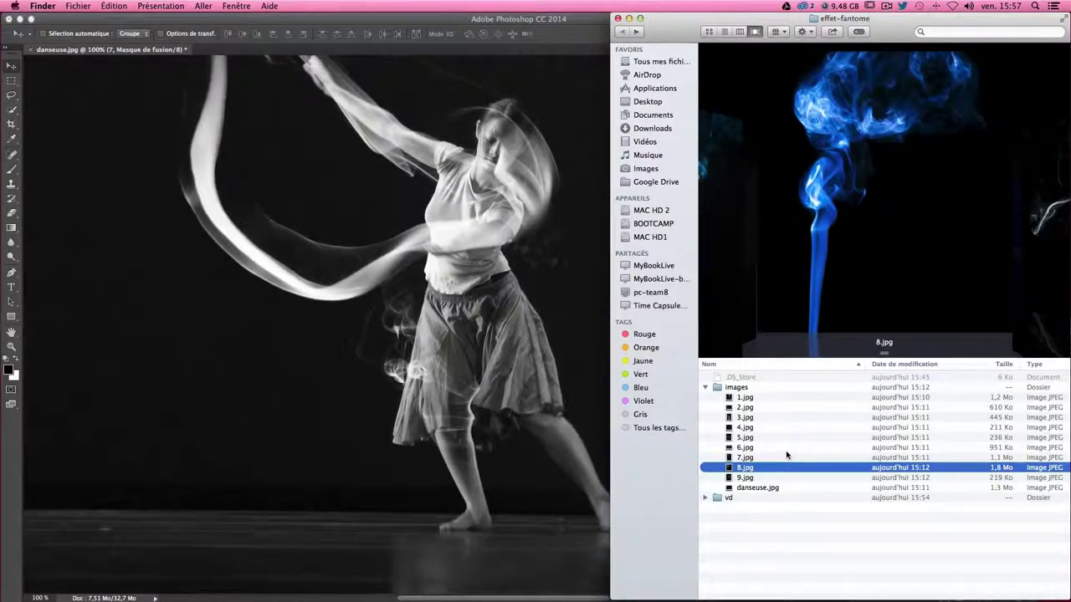
left_click(741, 457)
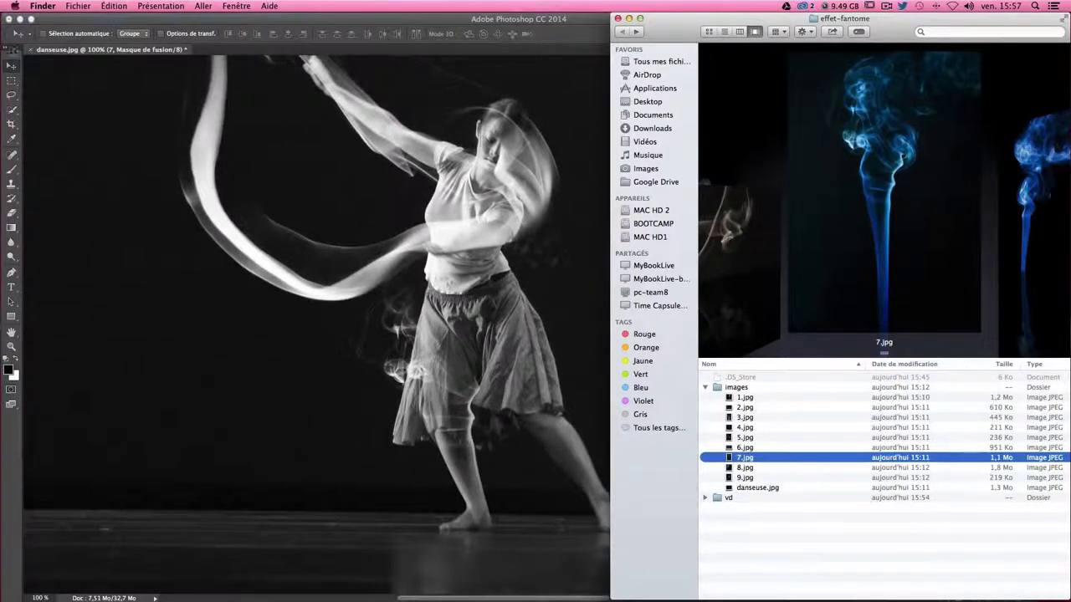
left_click(204, 125)
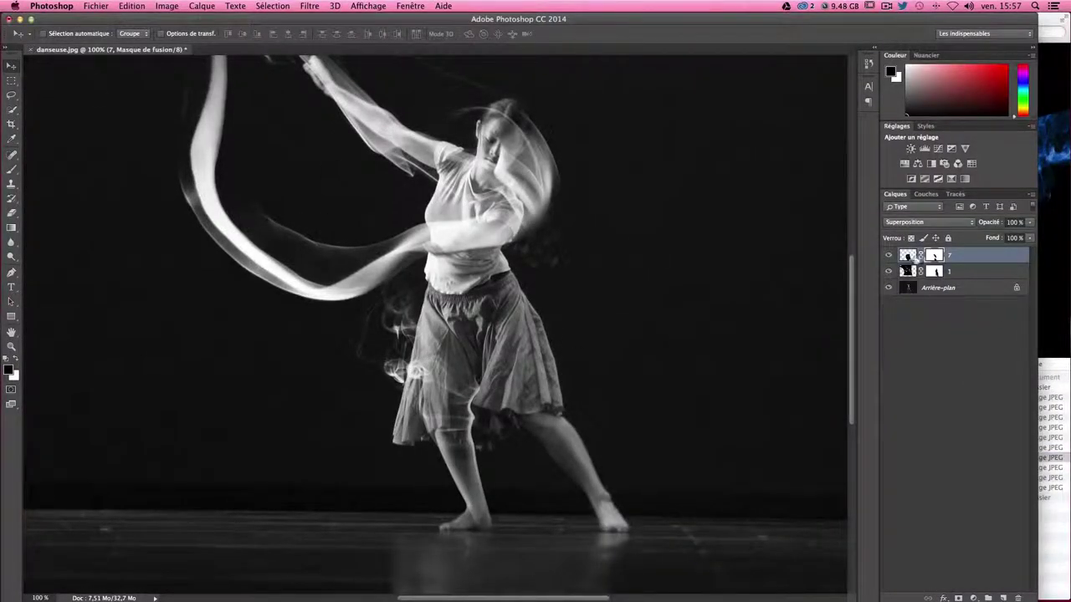
- Duplicate layer 7 and move and rotate the copy to the right of the dancer
key("ctrl+j")
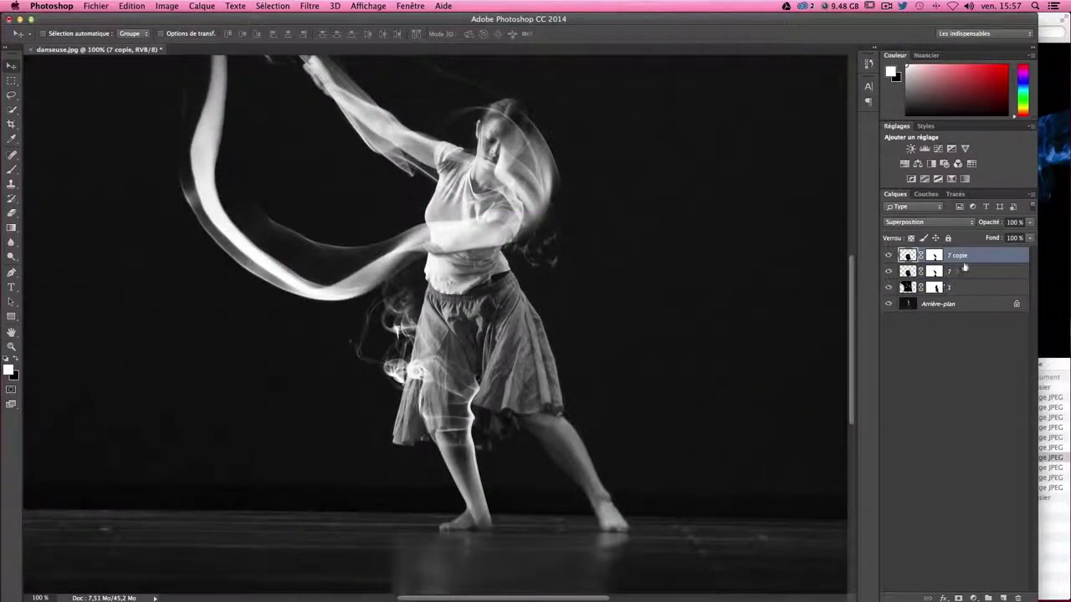
left_click_drag(470, 398, 617, 407)
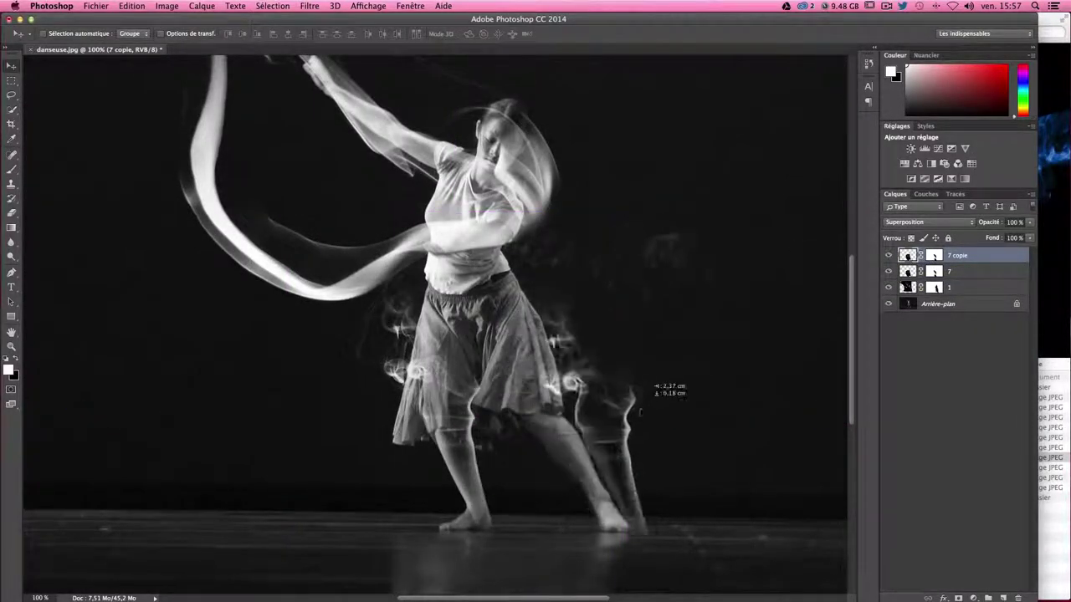
left_click_drag(616, 407, 621, 410)
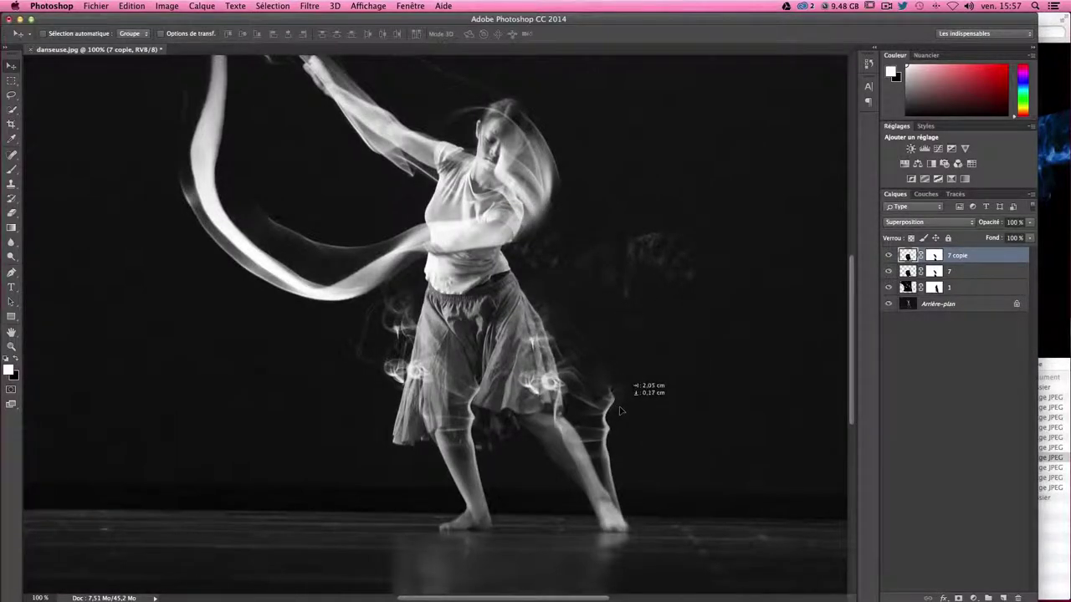
key("ctrl+t")
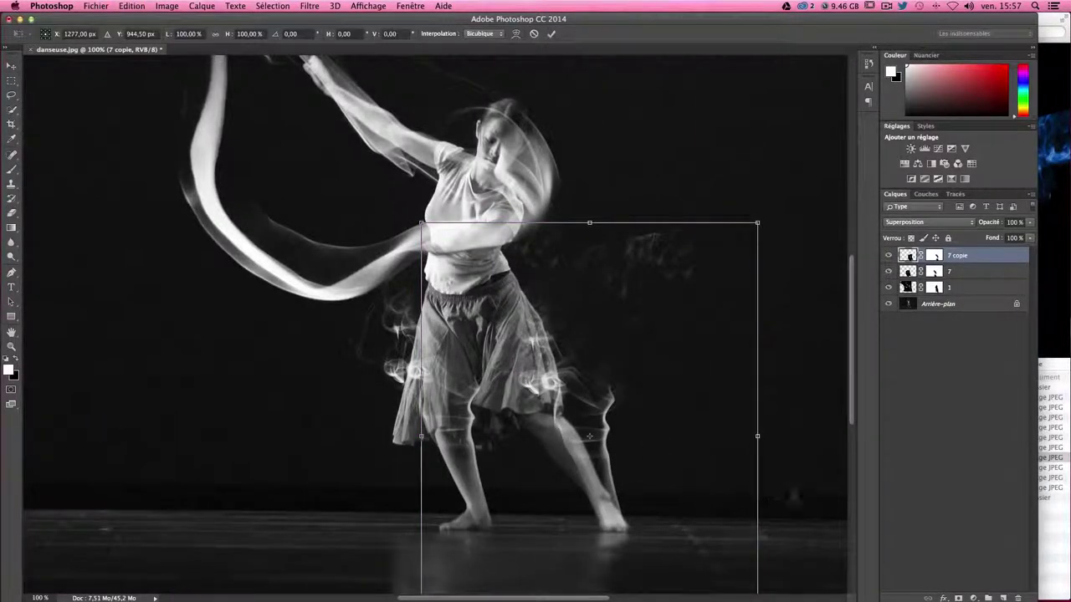
mouse_move(791, 496)
left_mouse_down()
mouse_move(783, 410)
mouse_move(786, 427)
left_mouse_up()
left_click_drag(638, 459, 614, 461)
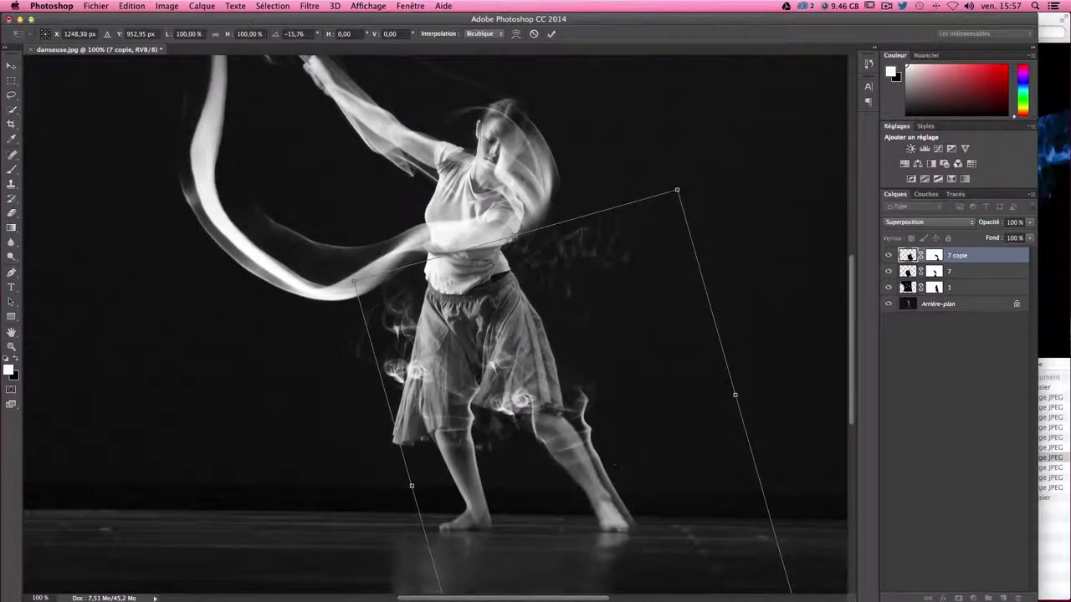
- Flip the smoke copy horizontally and rotate it to about -45°
right_click(675, 432)
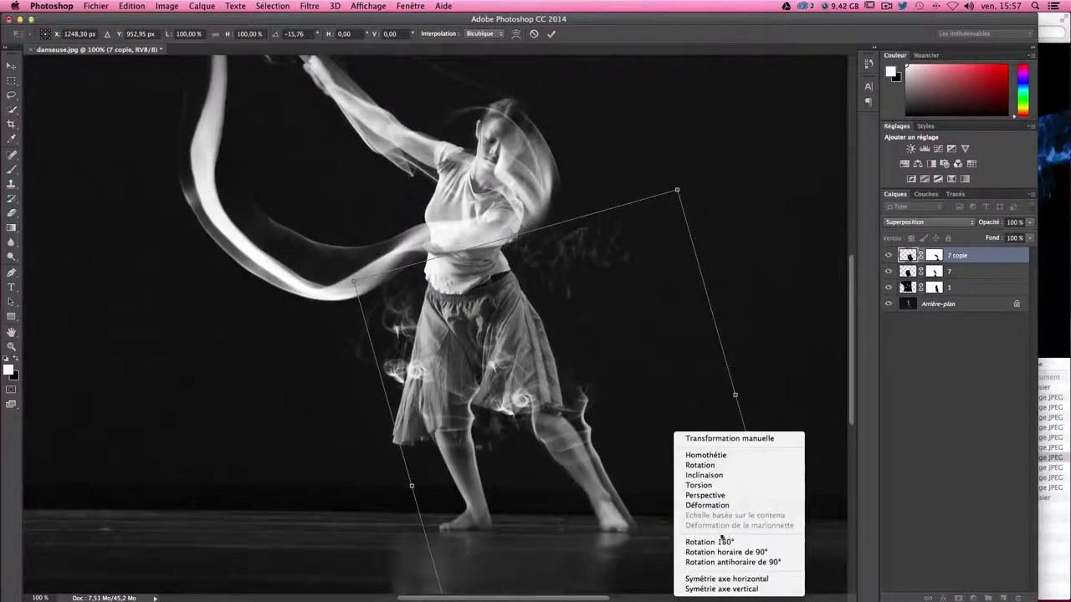
left_click(736, 579)
mouse_move(807, 368)
left_mouse_down()
mouse_move(303, 440)
mouse_move(319, 425)
left_mouse_up()
mouse_move(593, 439)
left_mouse_down()
mouse_move(617, 442)
mouse_move(593, 454)
left_mouse_up()
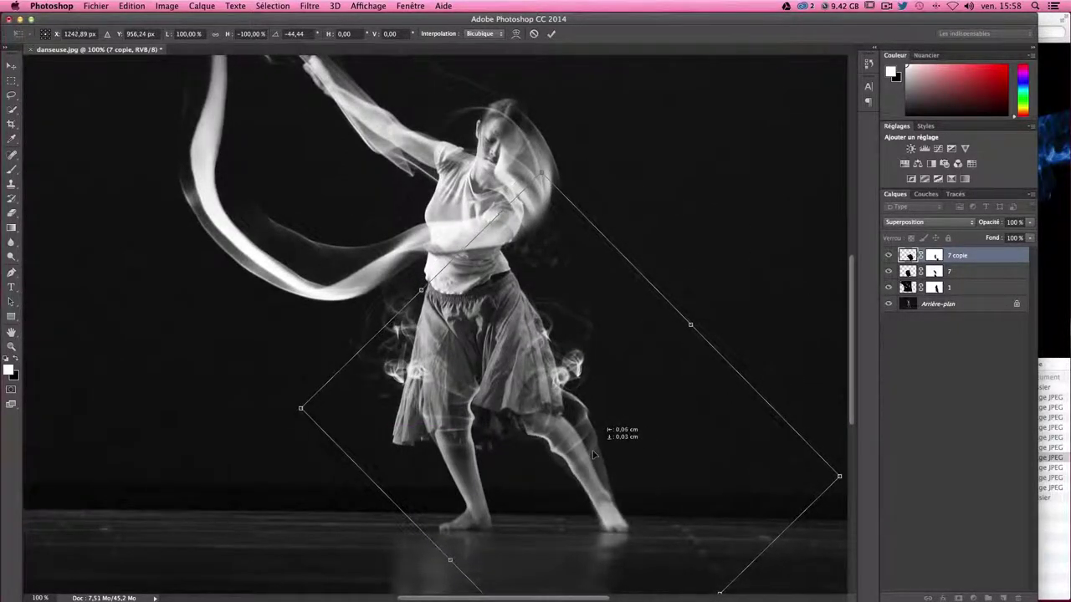
- Warp the copy, bending its right side and top corner and reshaping it over the skirt
right_click(610, 428)
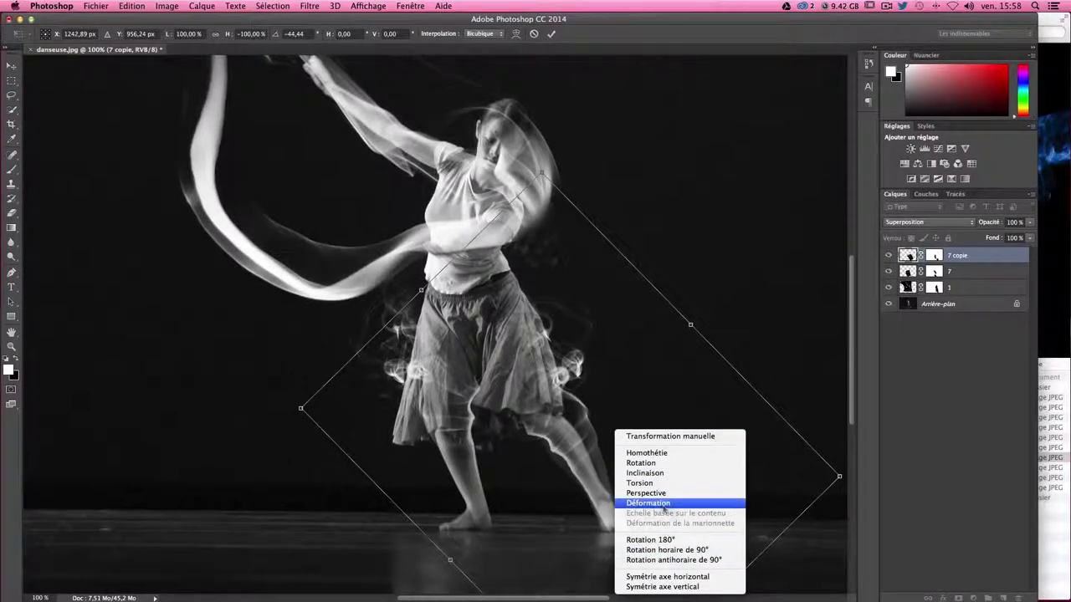
left_click(663, 507)
left_click_drag(707, 357, 661, 380)
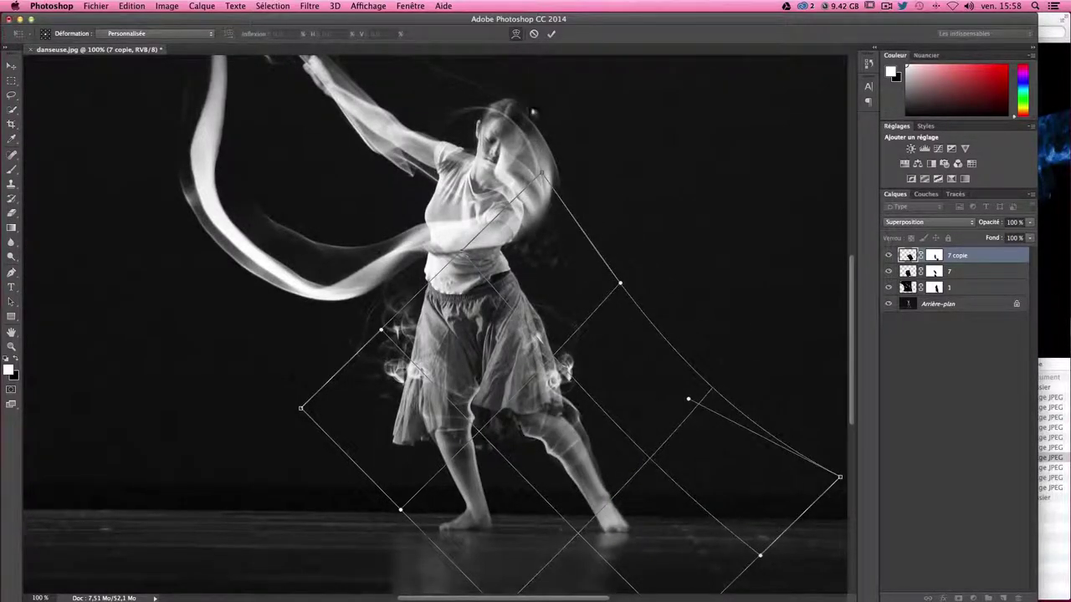
left_click_drag(540, 175, 503, 221)
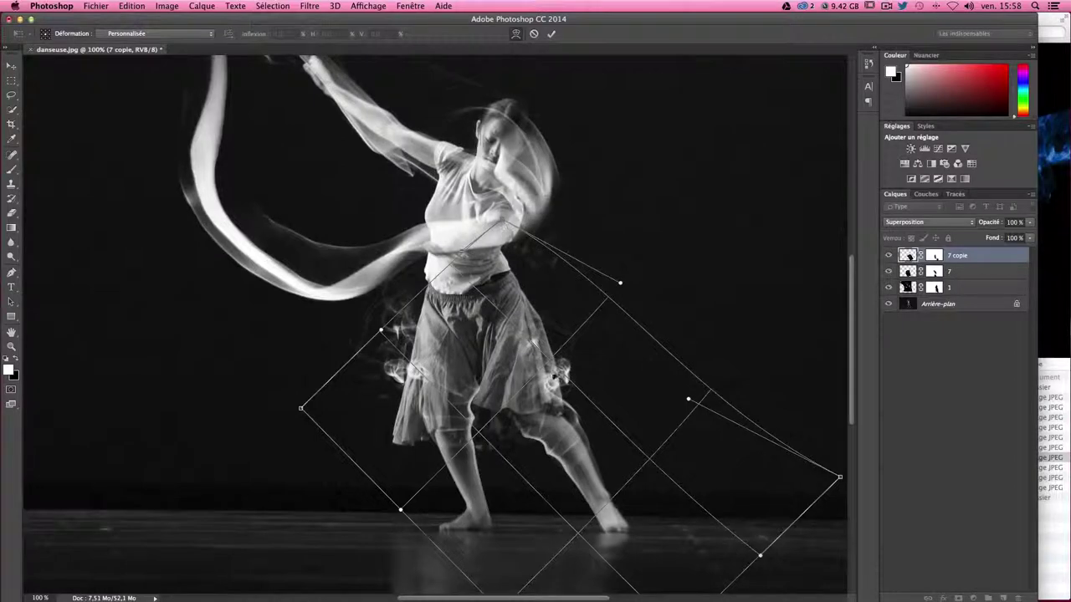
left_click_drag(553, 378, 559, 388)
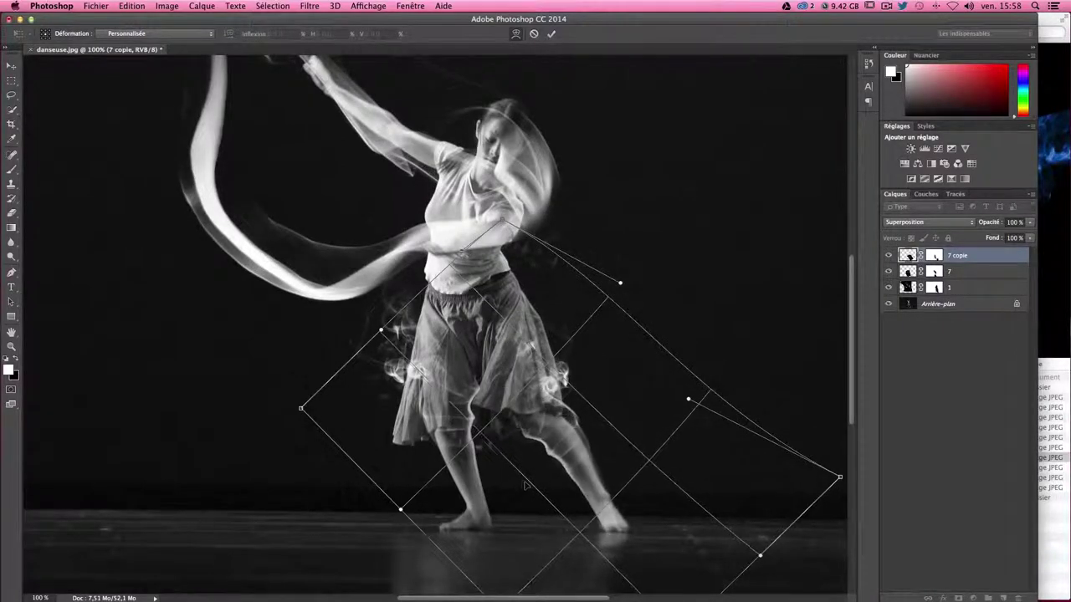
left_click_drag(539, 496, 548, 502)
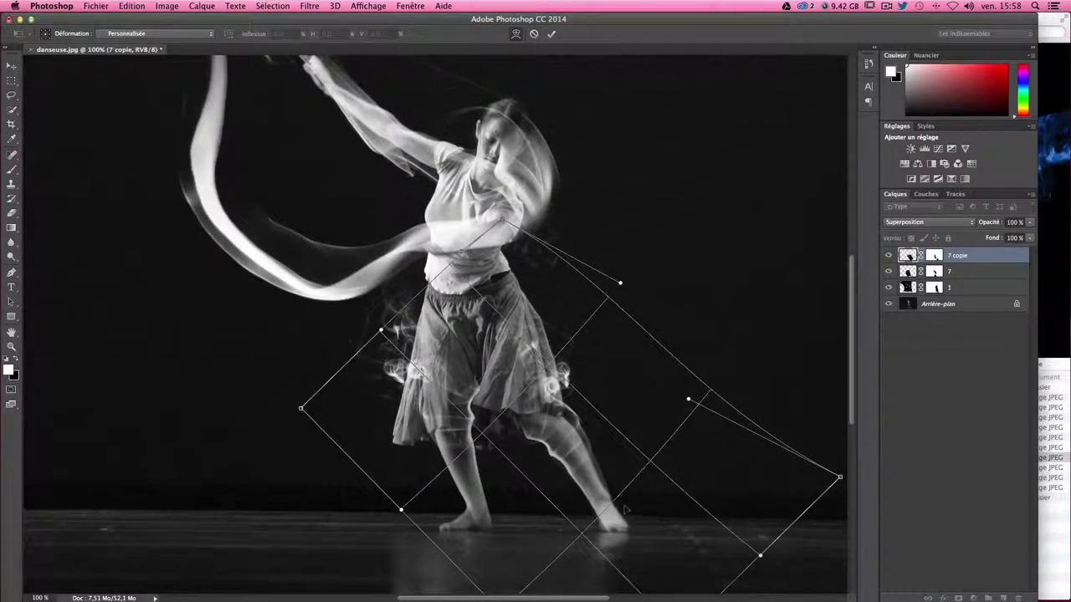
left_click_drag(623, 508, 620, 512)
- Pull the warp's bottom corner and lower-right edge around the legs, then commit it
scroll(773, 588, "down", 2)
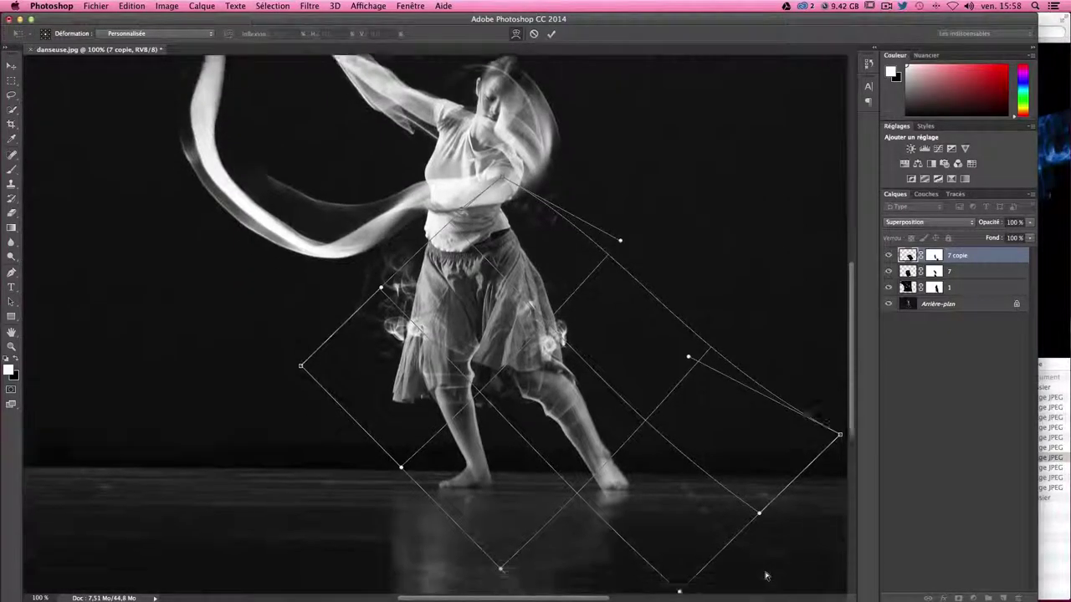
scroll(719, 581, "down", 1)
scroll(607, 572, "down", 2)
left_click_drag(601, 550, 632, 537)
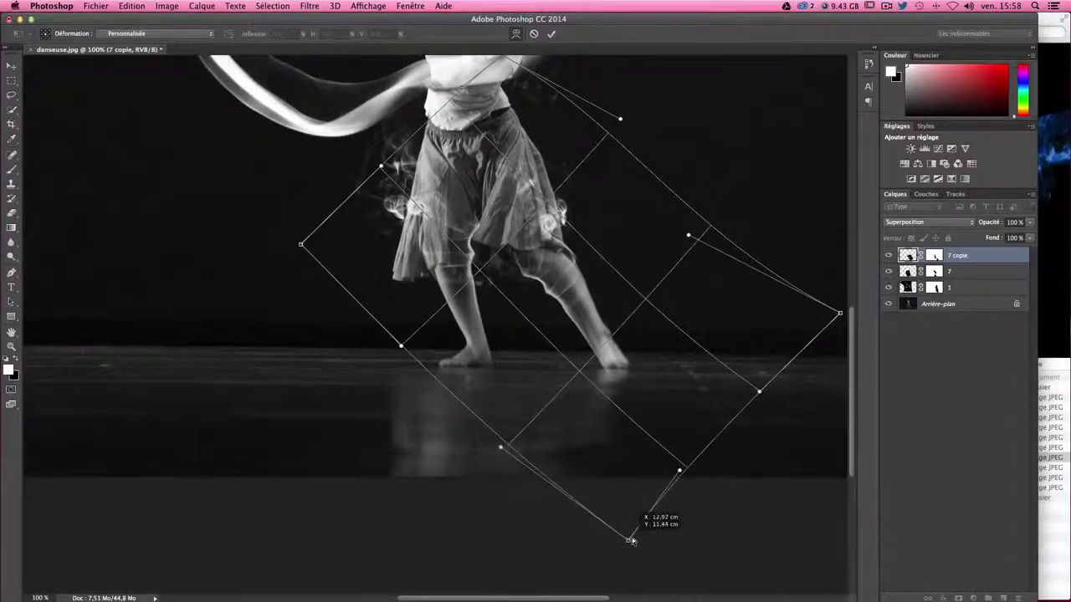
left_click_drag(680, 471, 709, 463)
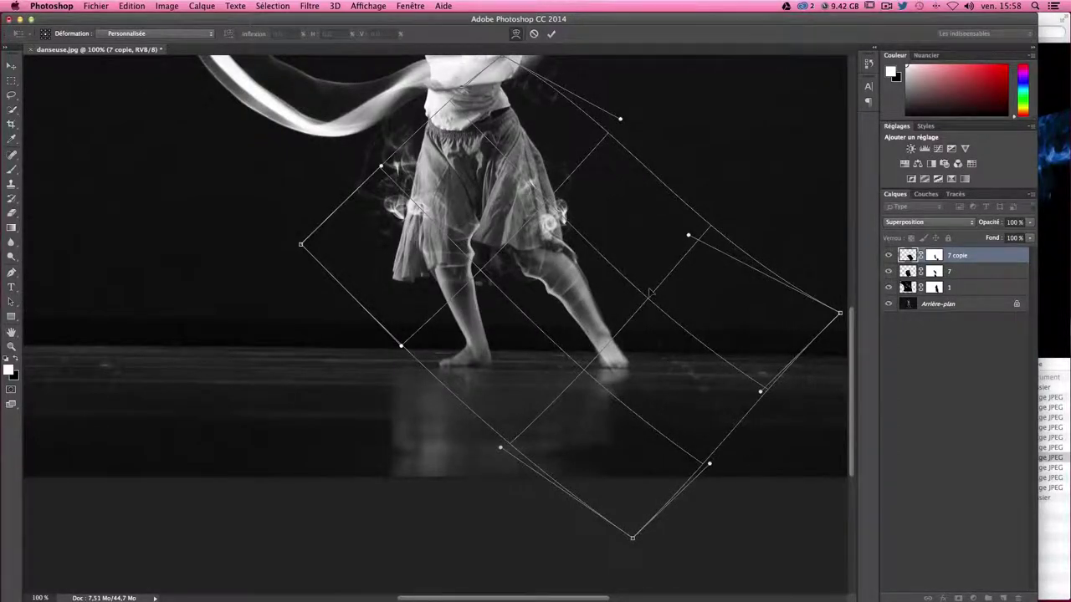
key("Return")
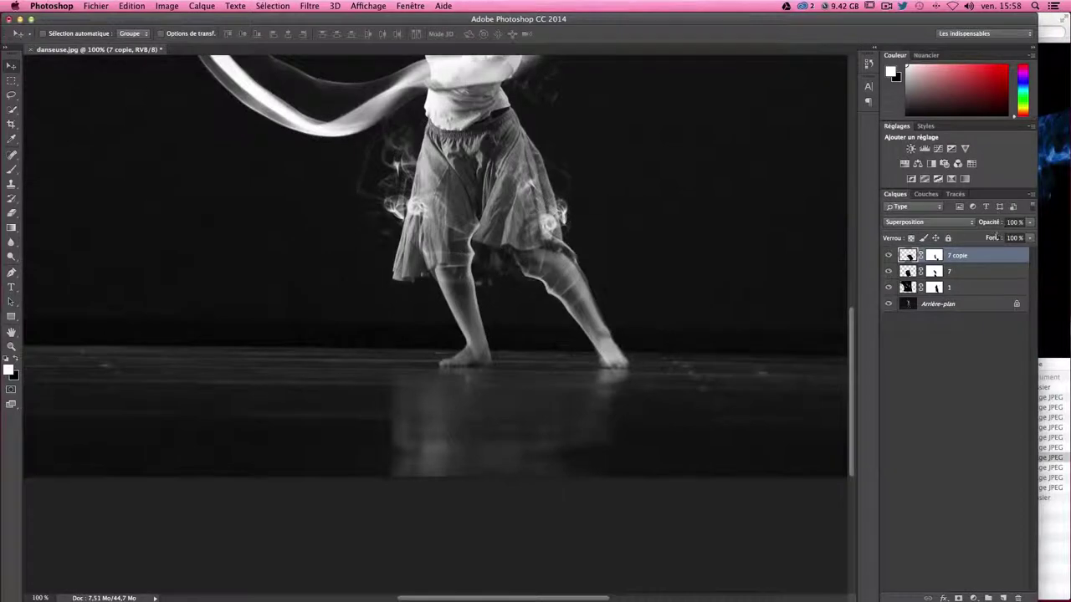
- Paint black on the 7 copie layer mask over the smoke near the right foot's reflection
left_click(934, 255)
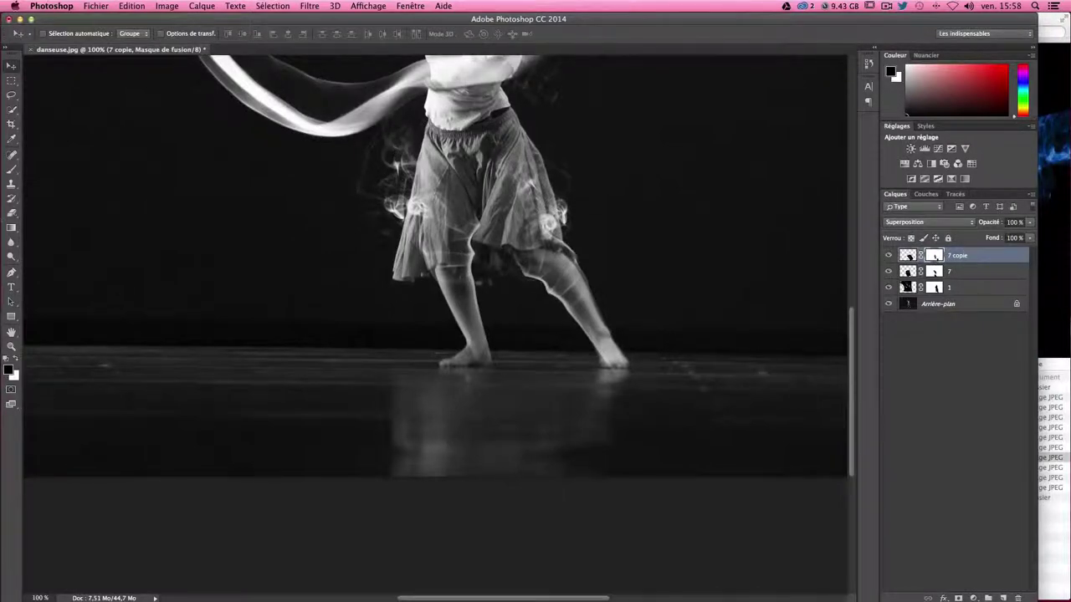
key("b")
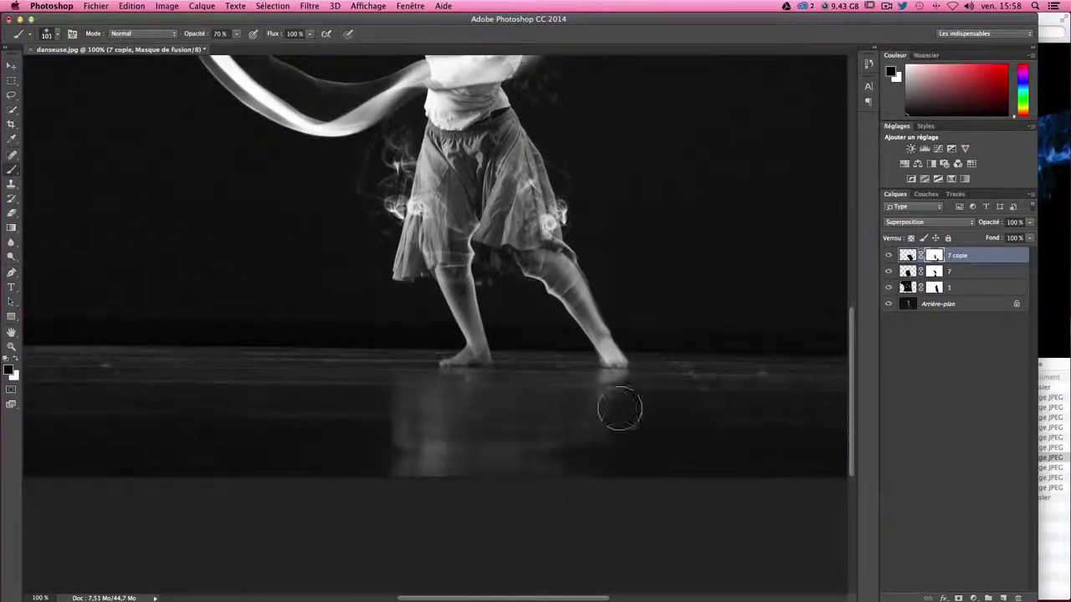
left_click_drag(616, 387, 573, 356)
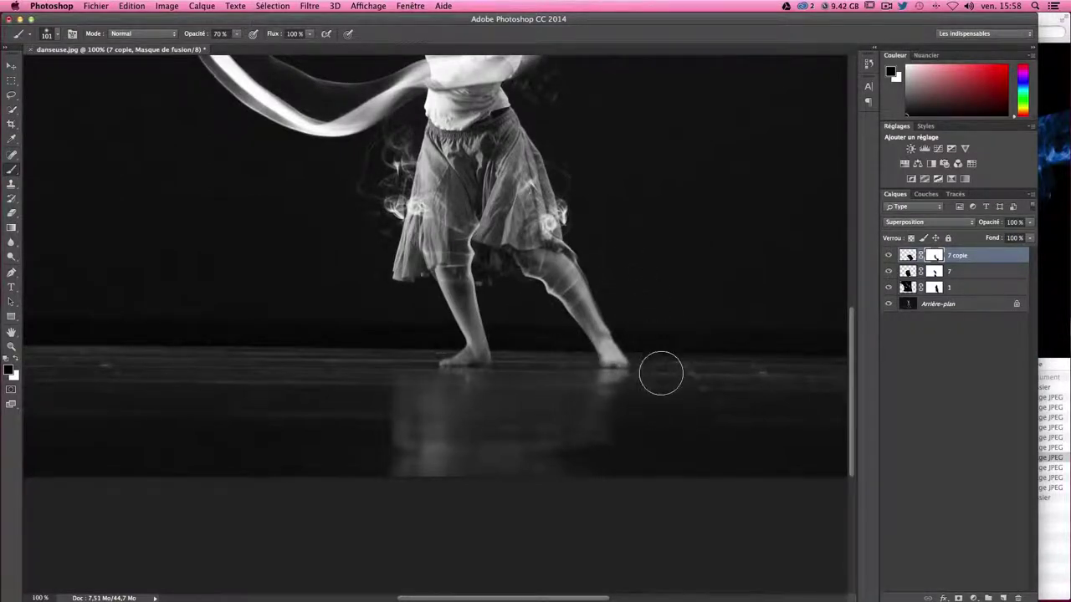
scroll(680, 377, "up", 5)
scroll(680, 378, "up", 2)
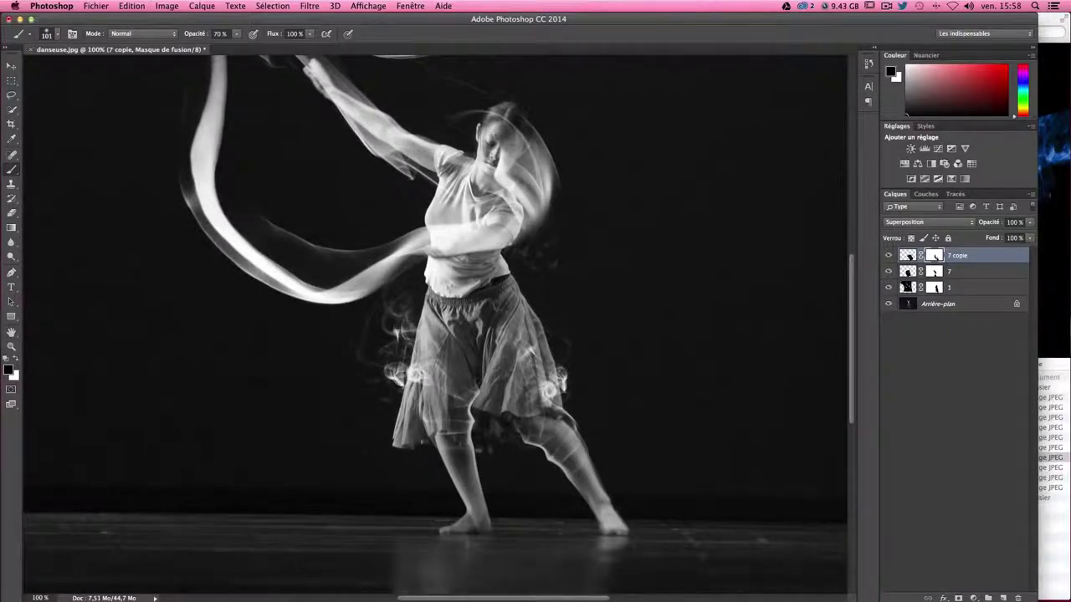
- Add a new layer just above Arrière-plan and name it bg
left_click(1003, 598)
key("x")
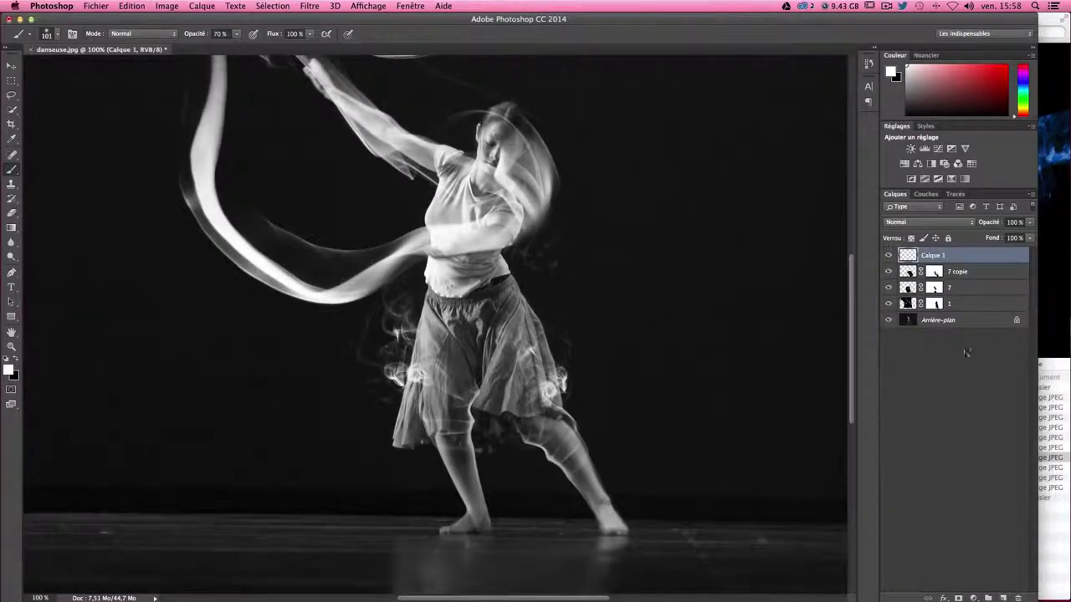
left_click_drag(943, 257, 936, 312)
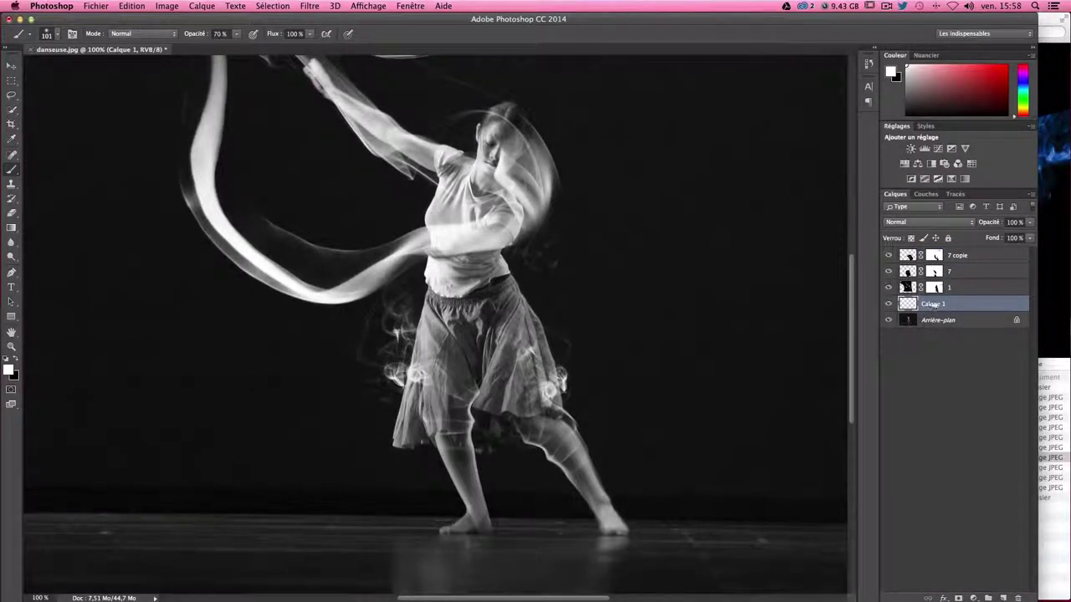
double_click(925, 306)
type("bg")
key("Return")
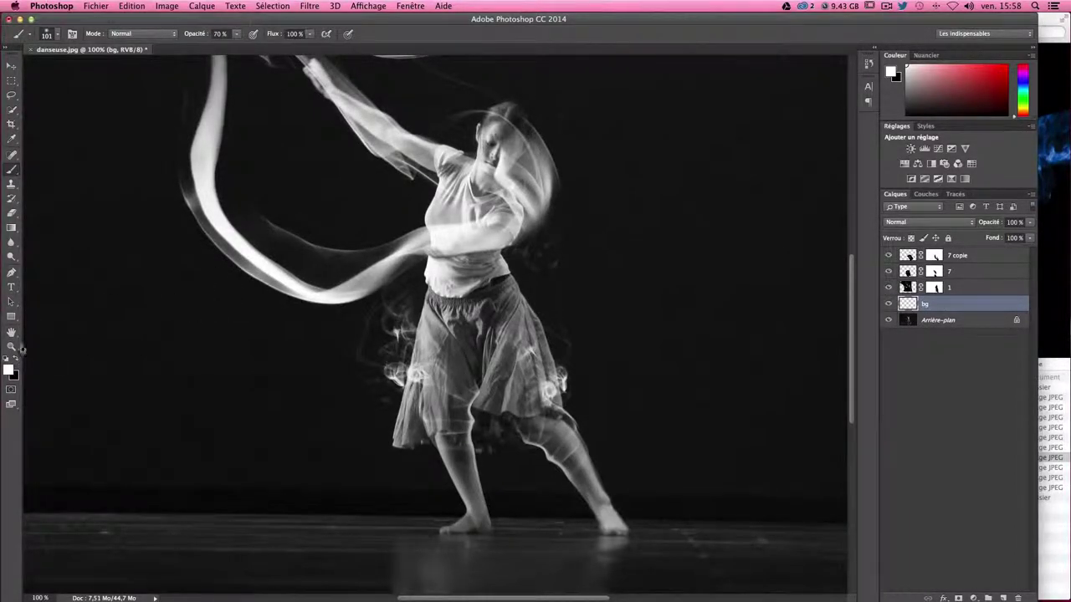
- Set the foreground colour to black and fill the bg layer with it
left_click(15, 360)
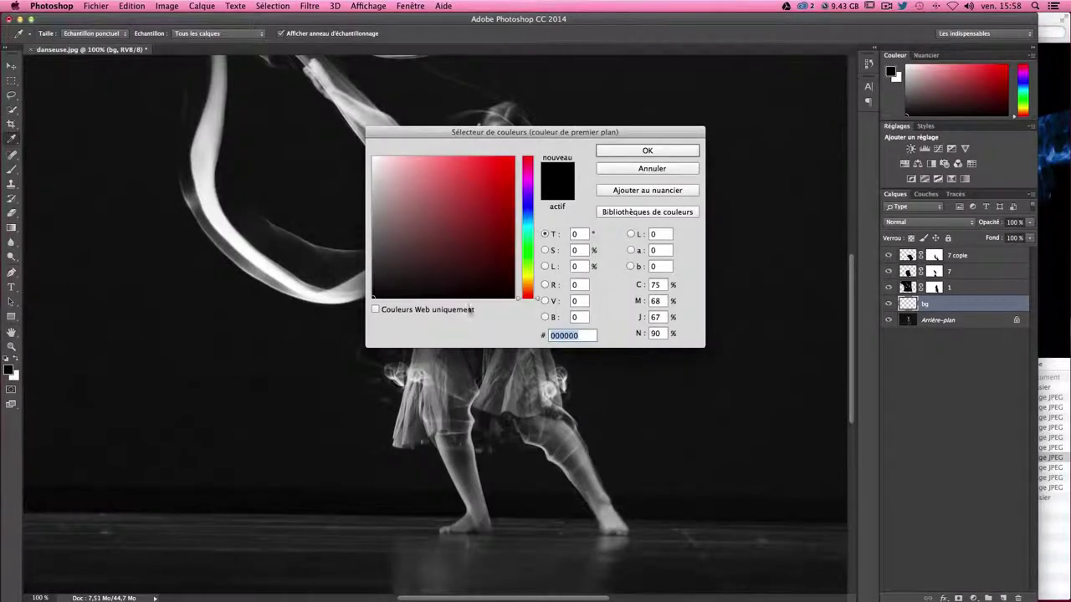
left_click(668, 154)
key("b")
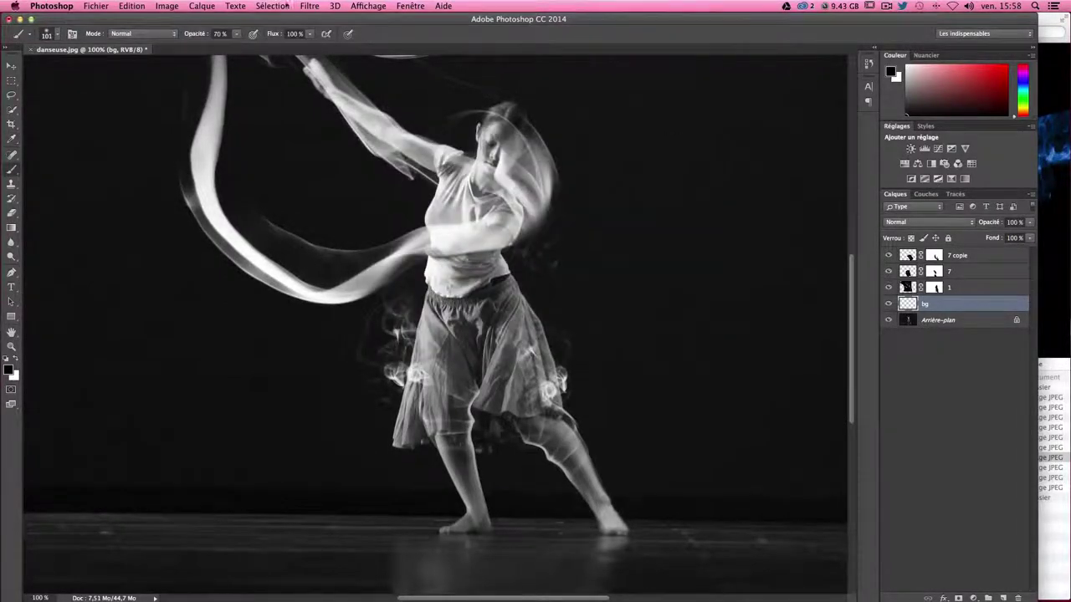
left_click(96, 7)
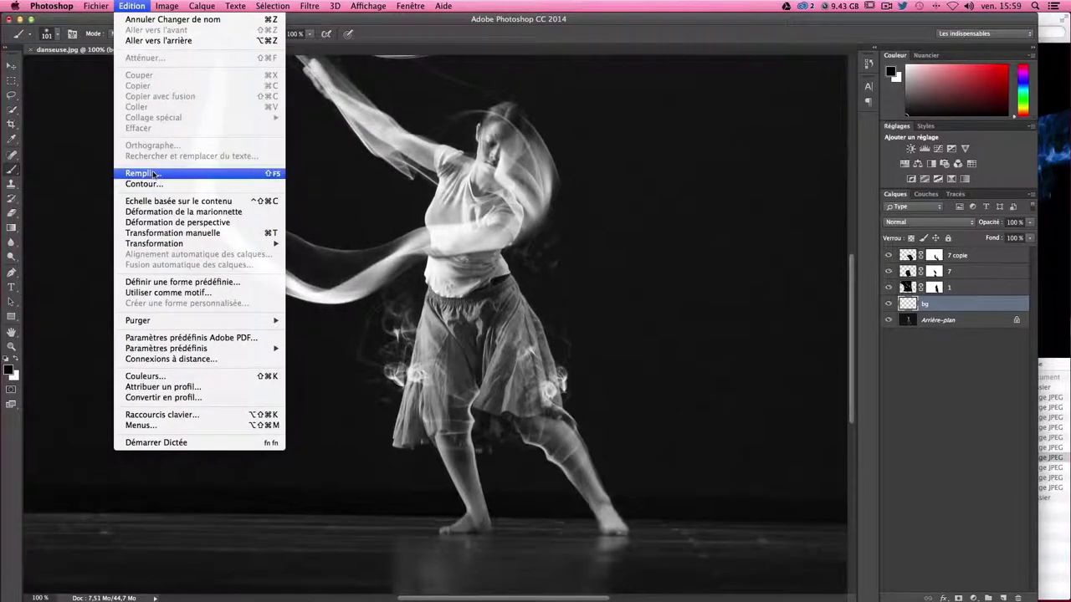
left_click(155, 174)
left_click(702, 344)
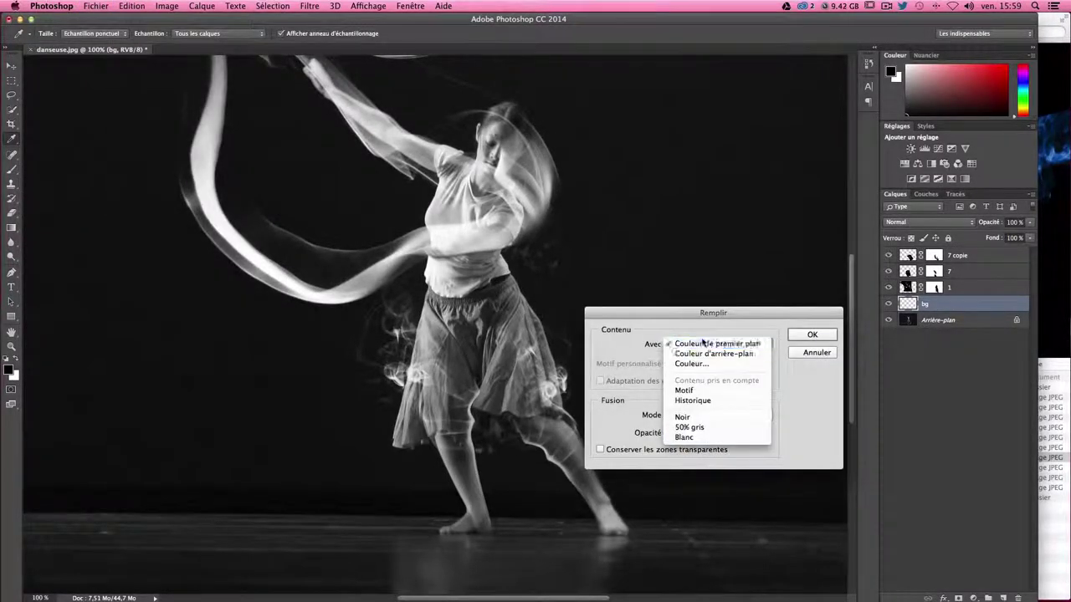
left_click_drag(702, 313, 535, 284)
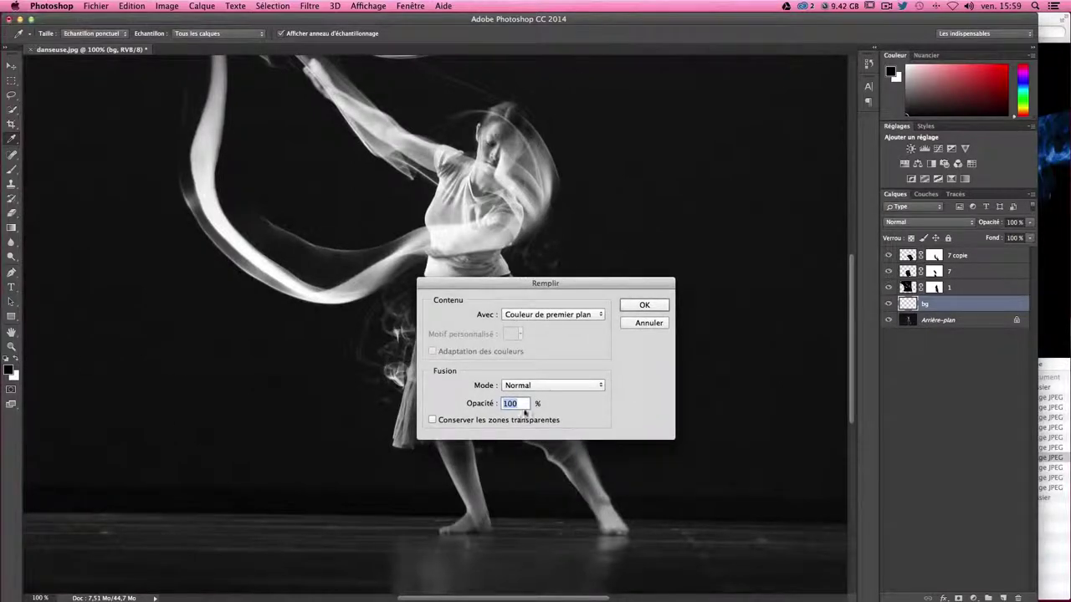
left_click(644, 305)
key("b")
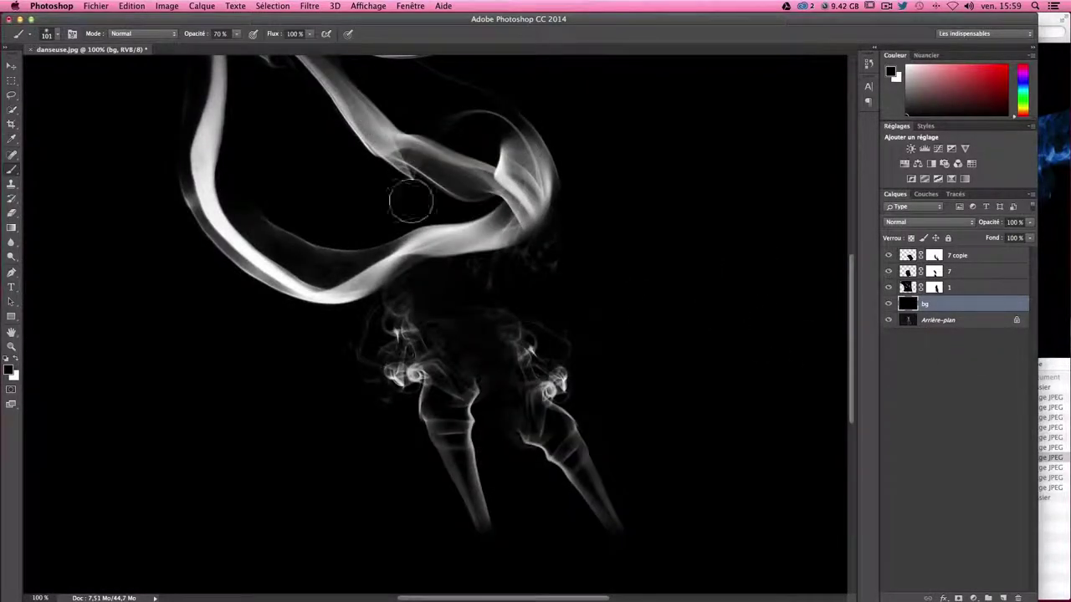
left_click(13, 63)
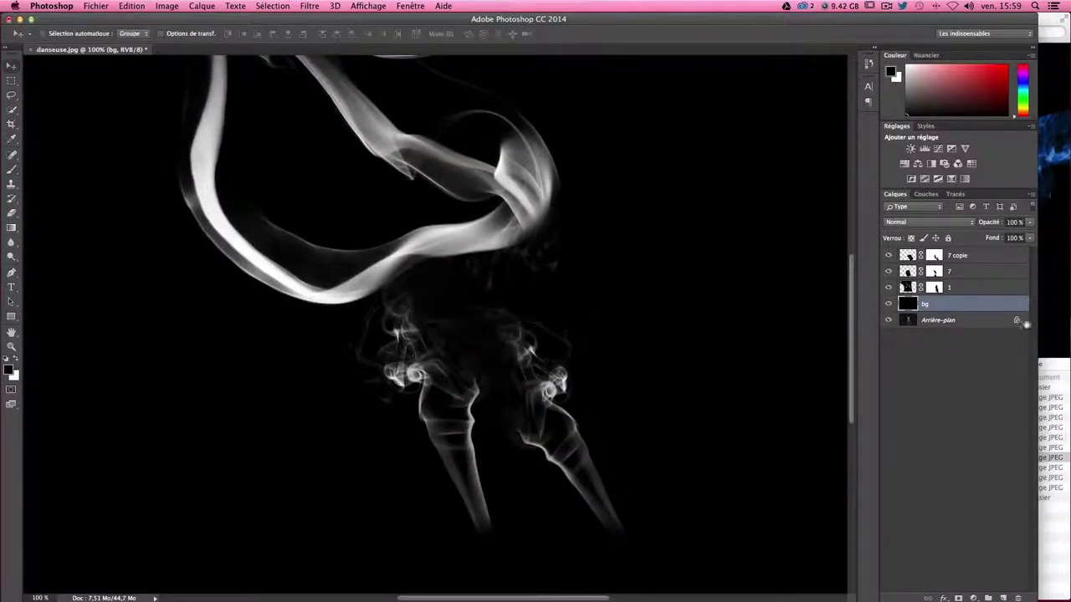
- Convert Arrière-plan into the regular layer Calque 0 and move it above bg
double_click(960, 321)
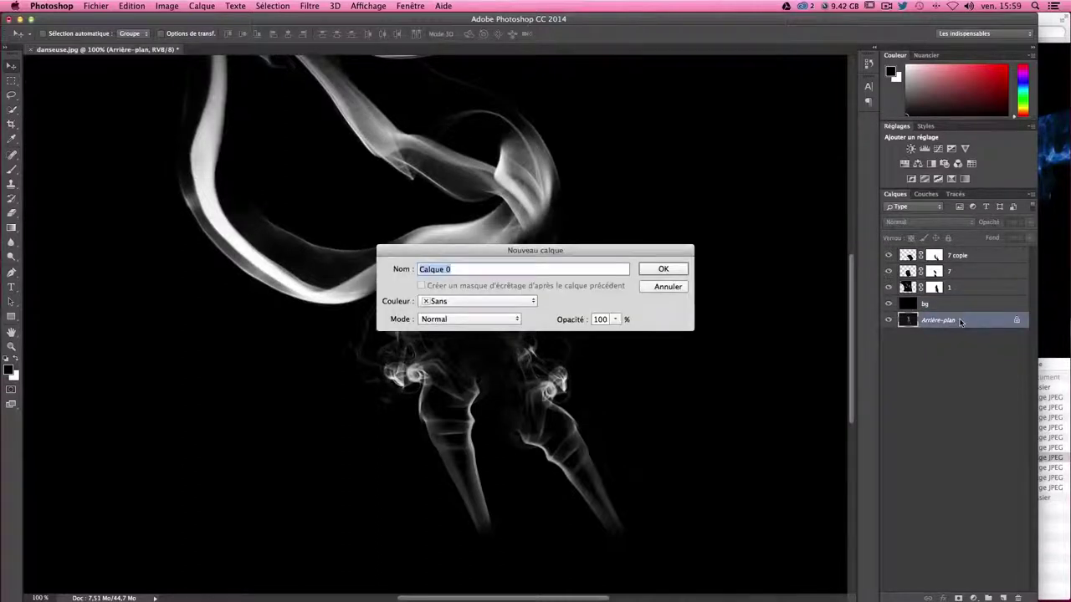
key("Return")
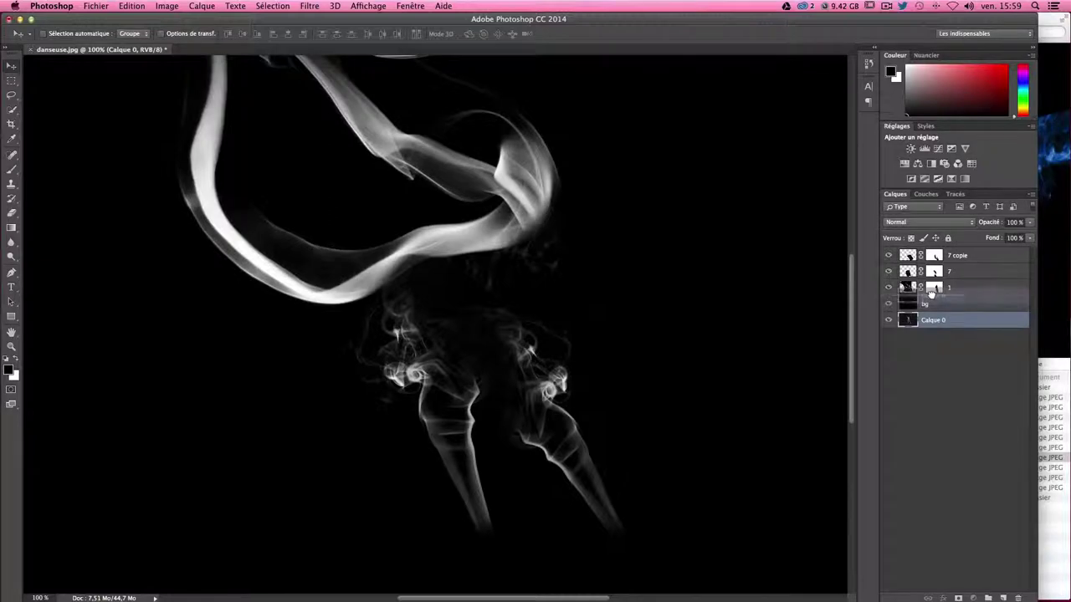
left_click_drag(934, 321, 929, 298)
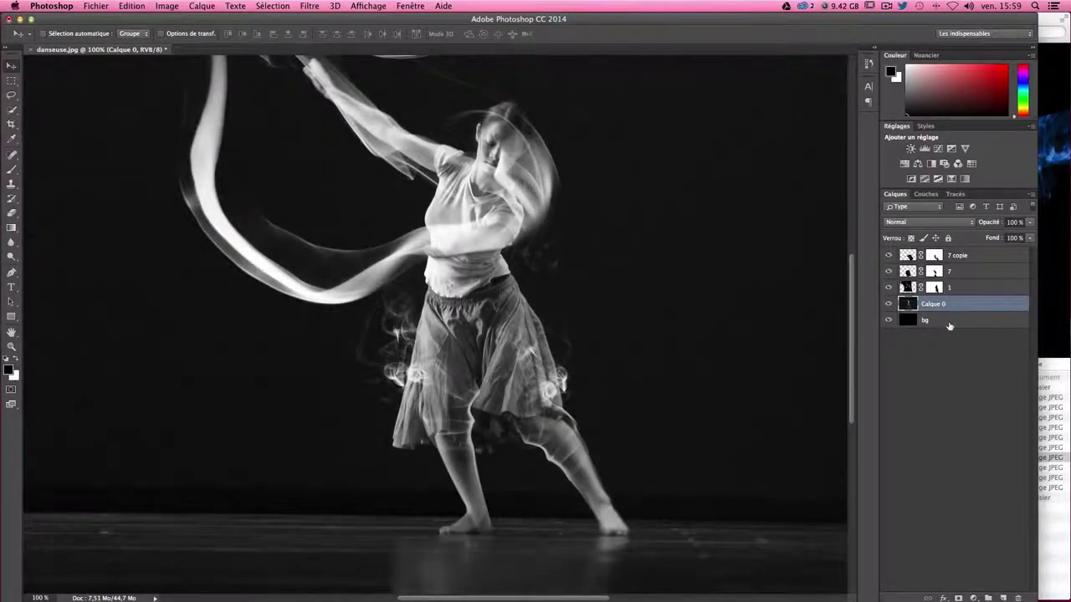
left_click(950, 323)
left_click(946, 309)
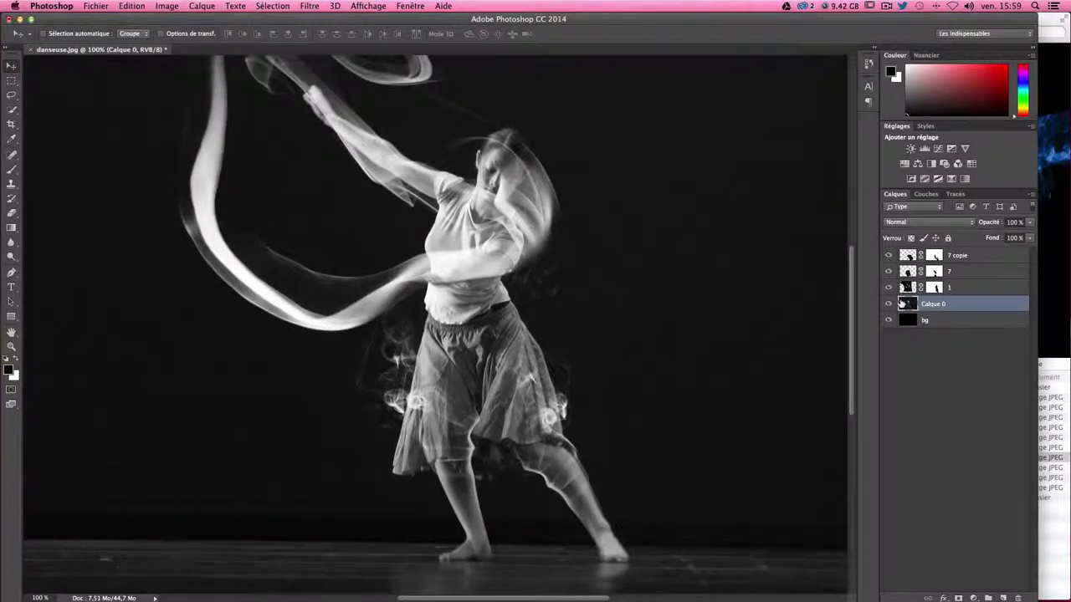
- Toggle Calque 0's visibility repeatedly to compare the dancer against the smoke-only view
left_click(889, 303)
double_click(889, 304)
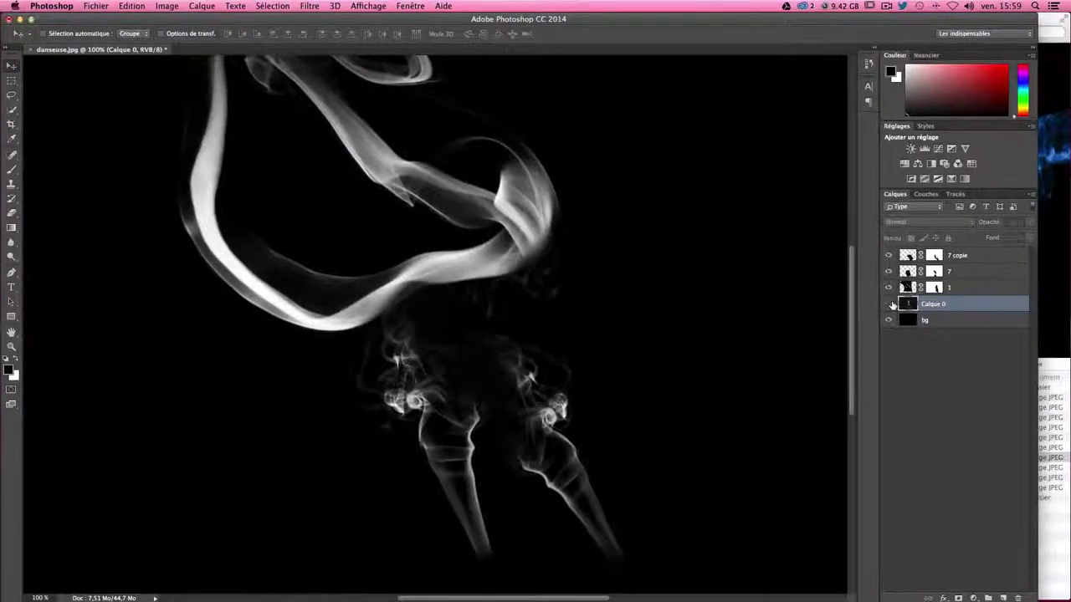
double_click(889, 304)
left_click(889, 304)
double_click(889, 303)
left_click(889, 303)
double_click(889, 303)
left_click(889, 304)
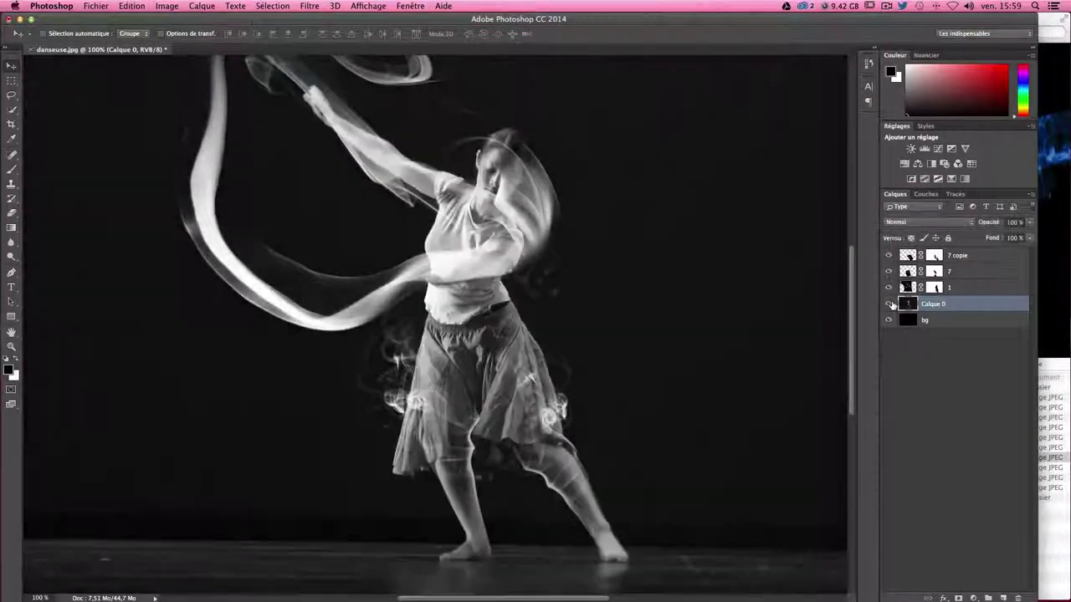
double_click(889, 303)
left_click(889, 304)
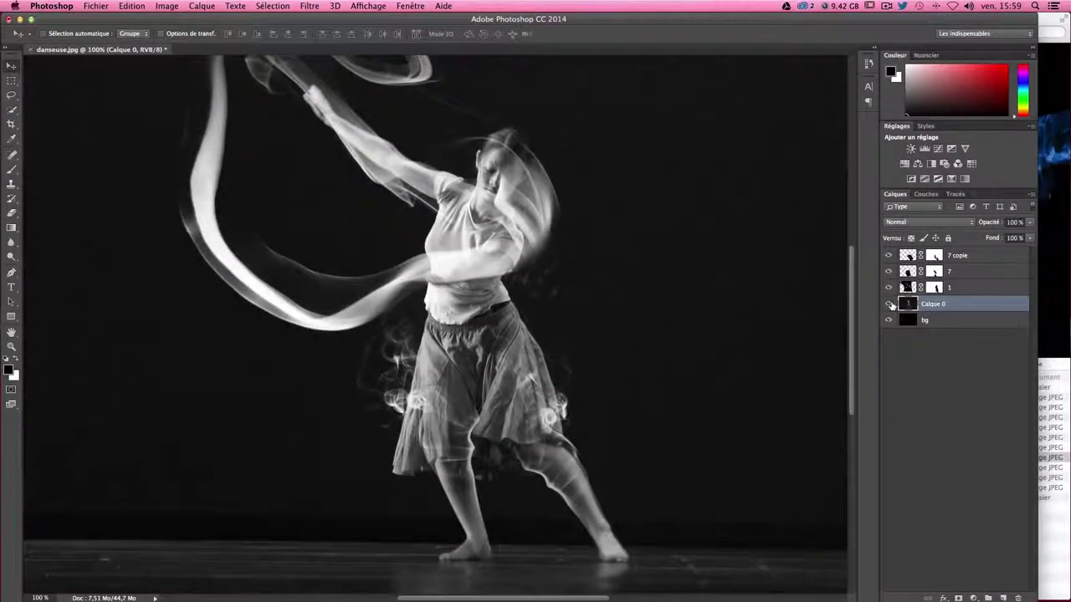
left_click(889, 304)
left_click(889, 304)
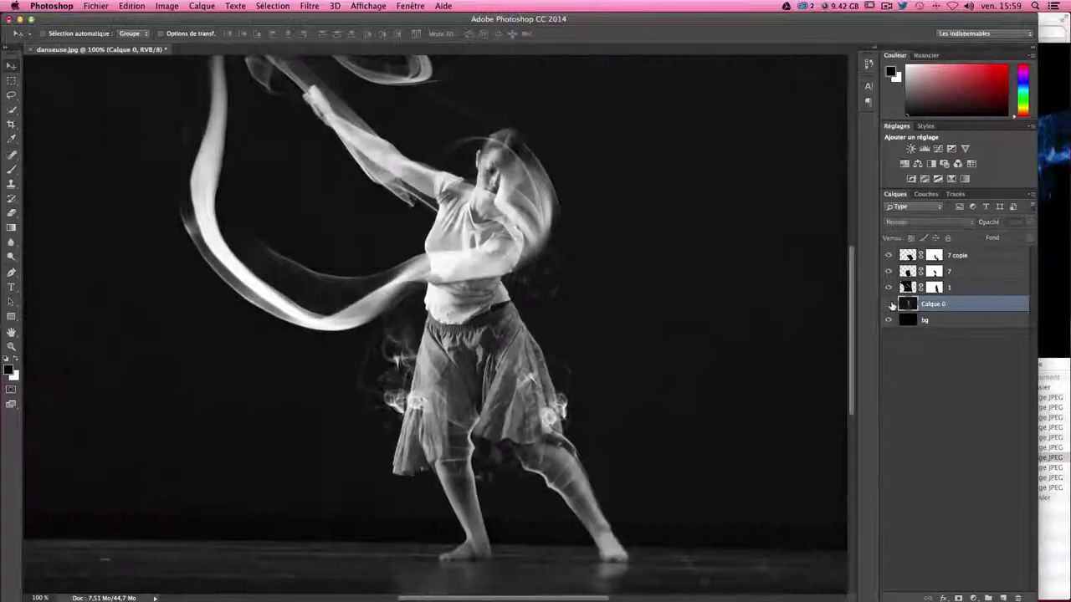
left_click(889, 303)
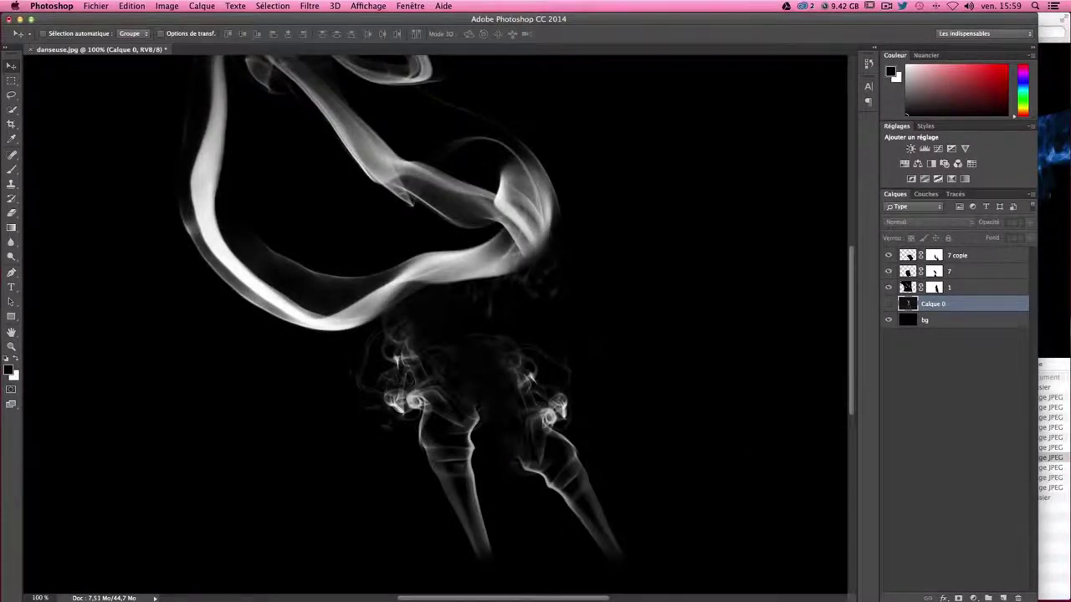
left_click(889, 303)
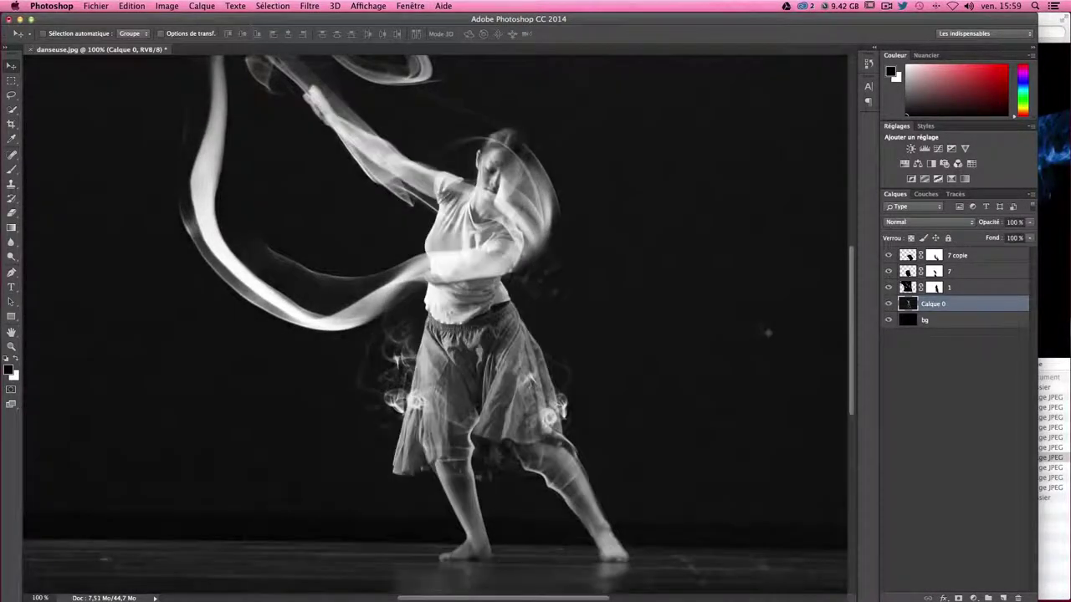
left_click(1055, 260)
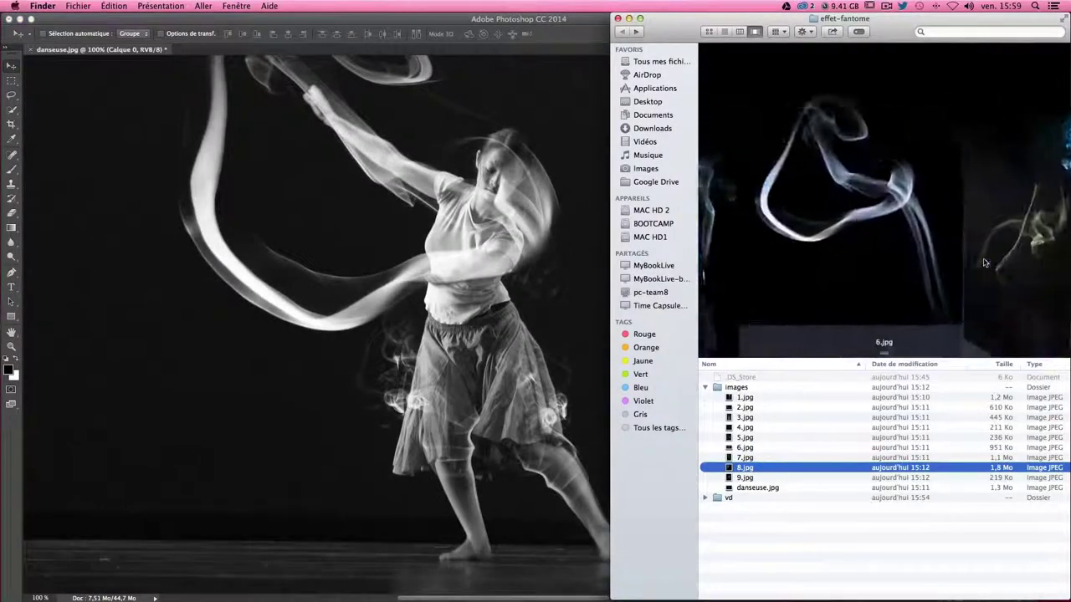
- Cycle through the smoke photos in Cover Flow, previewing 7.jpg, 8.jpg, 5.jpg and 3.jpg
key("Up")
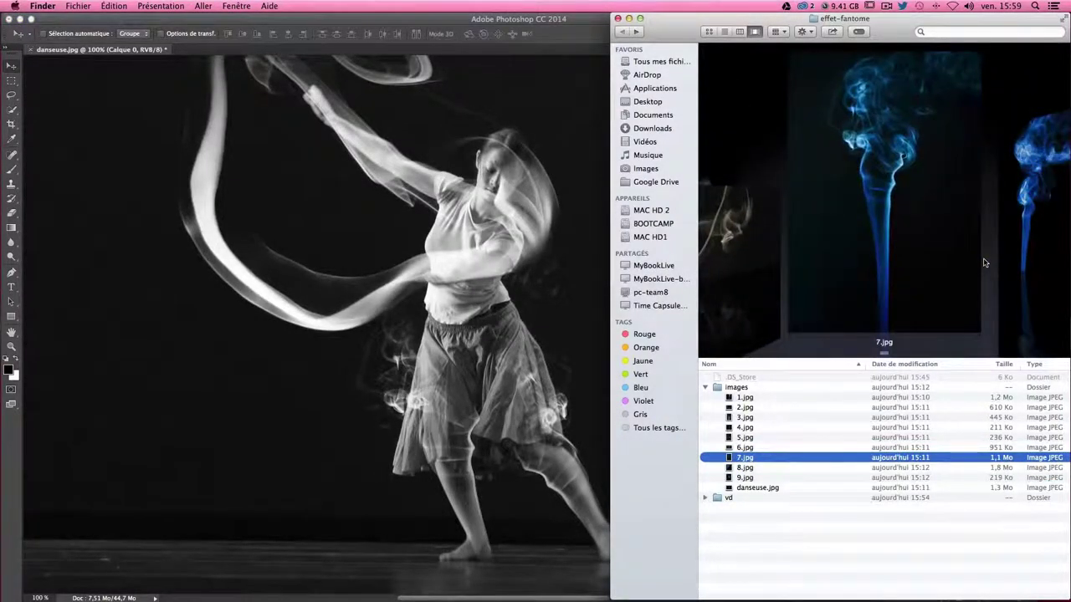
key("Down")
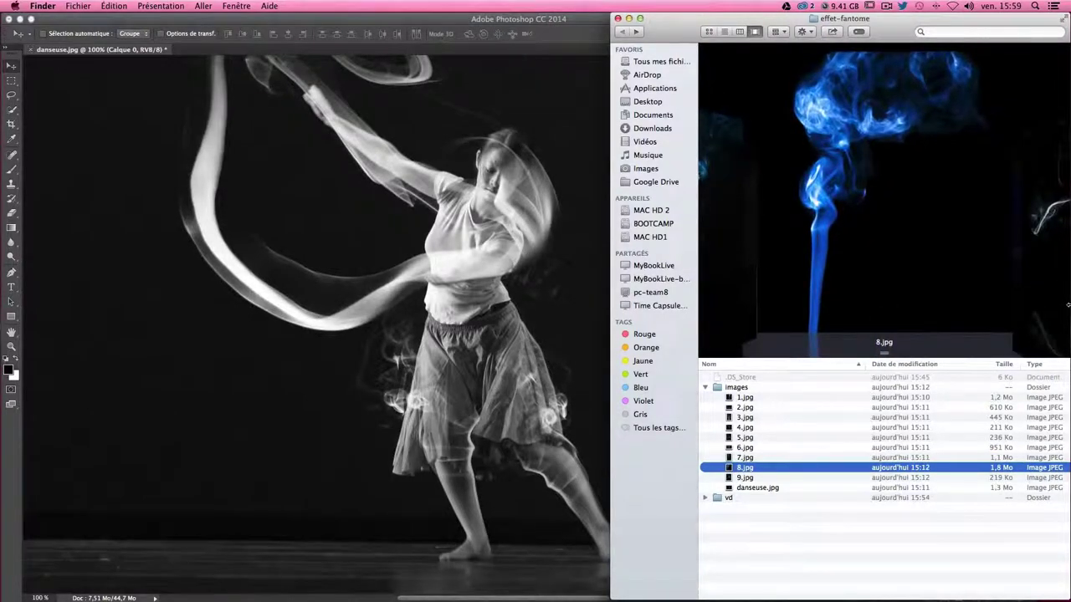
key("Up")
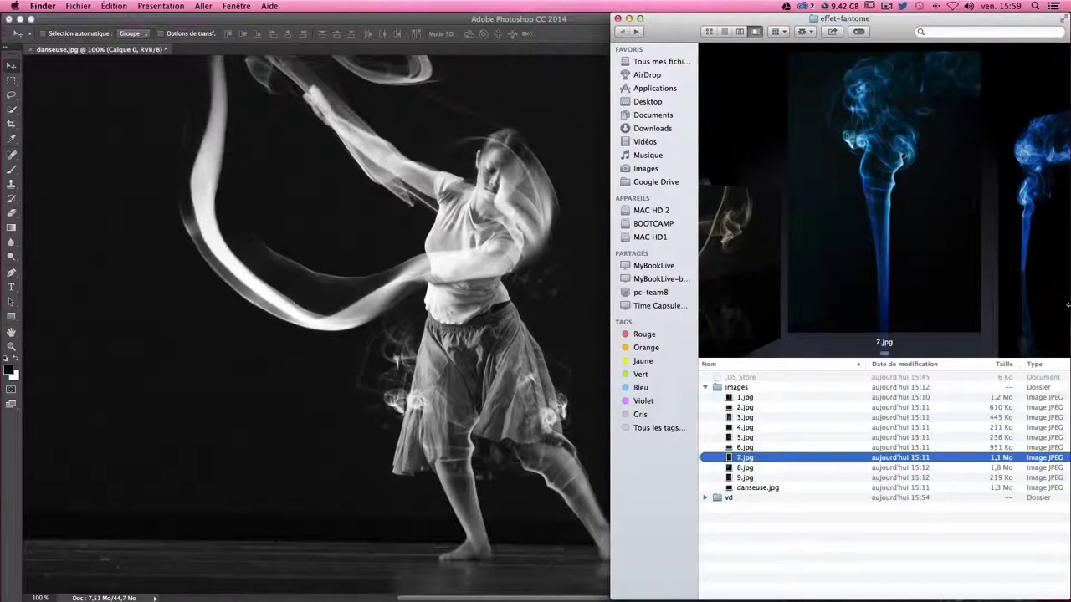
key("Down")
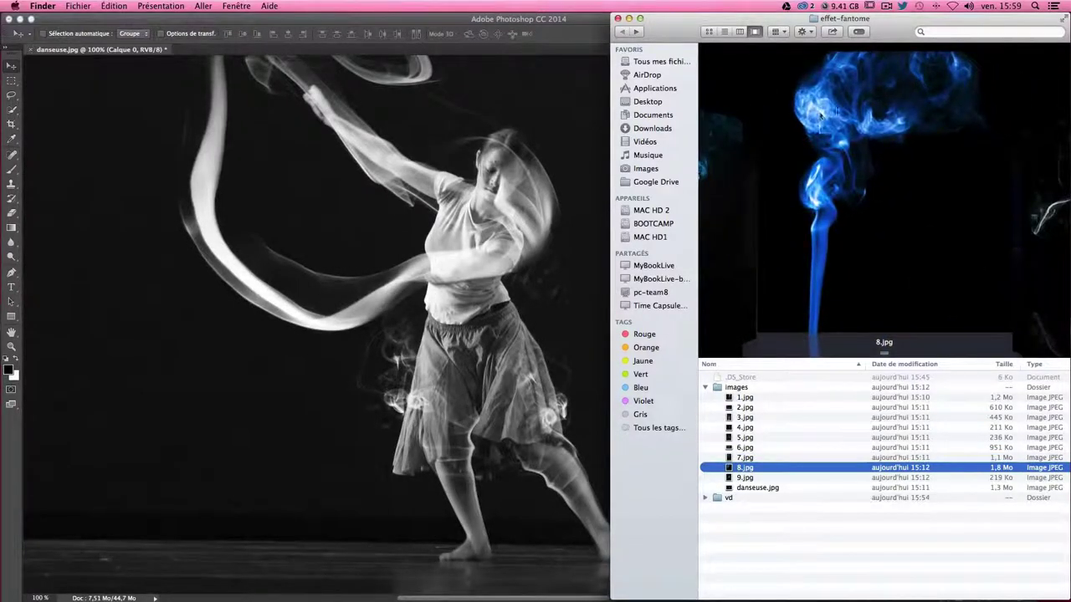
key("Up")
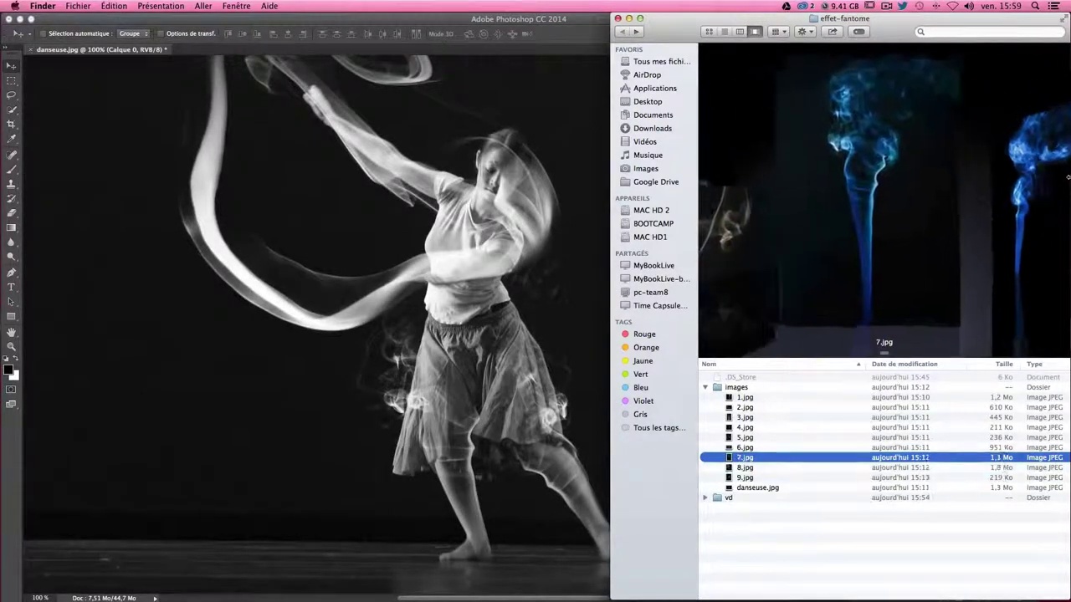
key("Up")
key("Up")
key("Up")
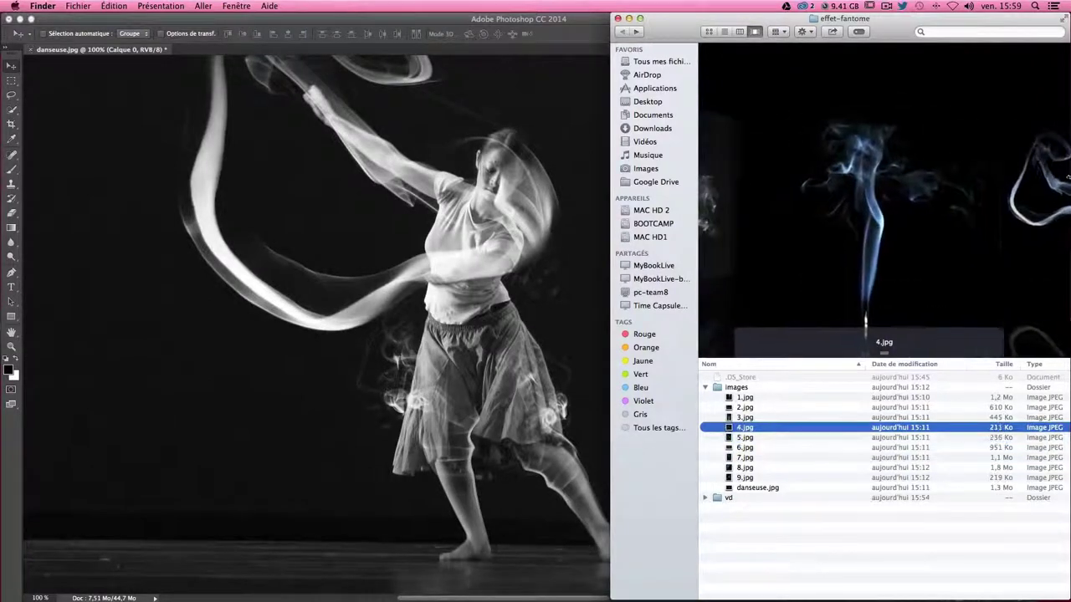
key("Up")
key("Up")
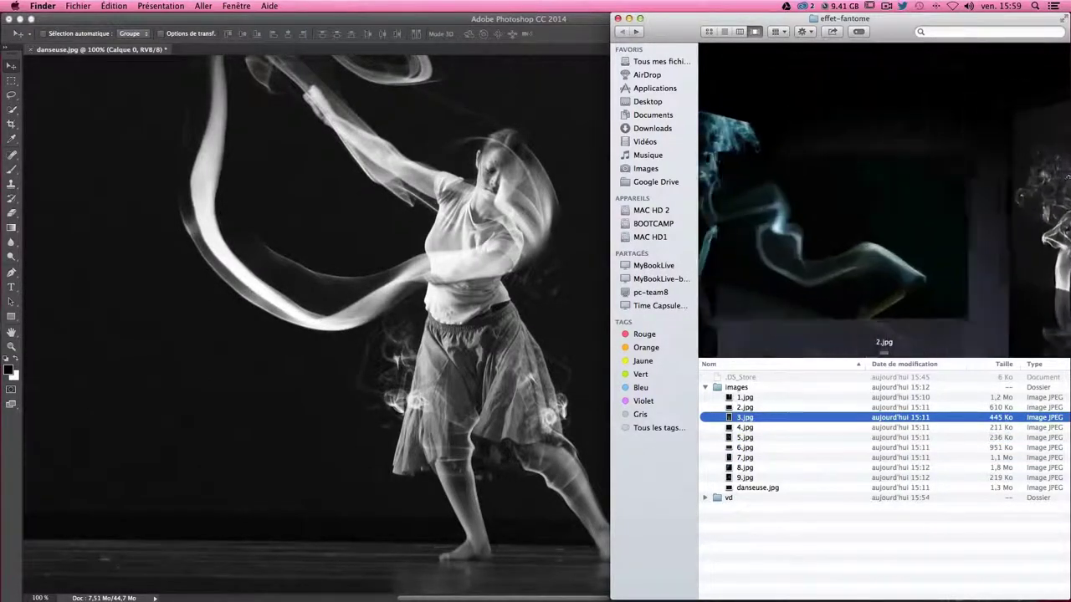
key("Up")
key("Down")
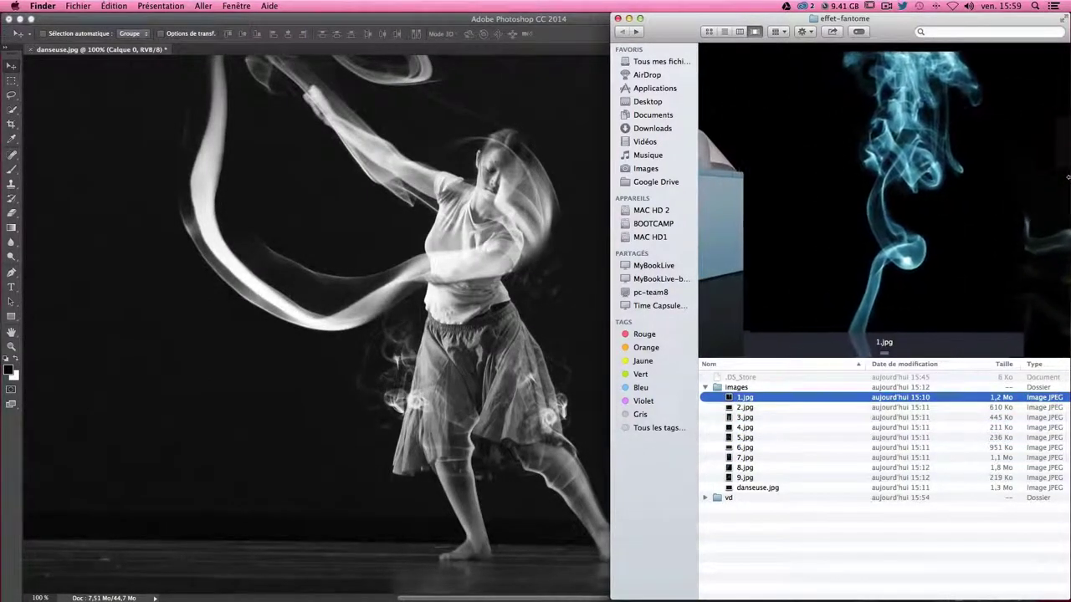
scroll(1067, 177, "right", 5)
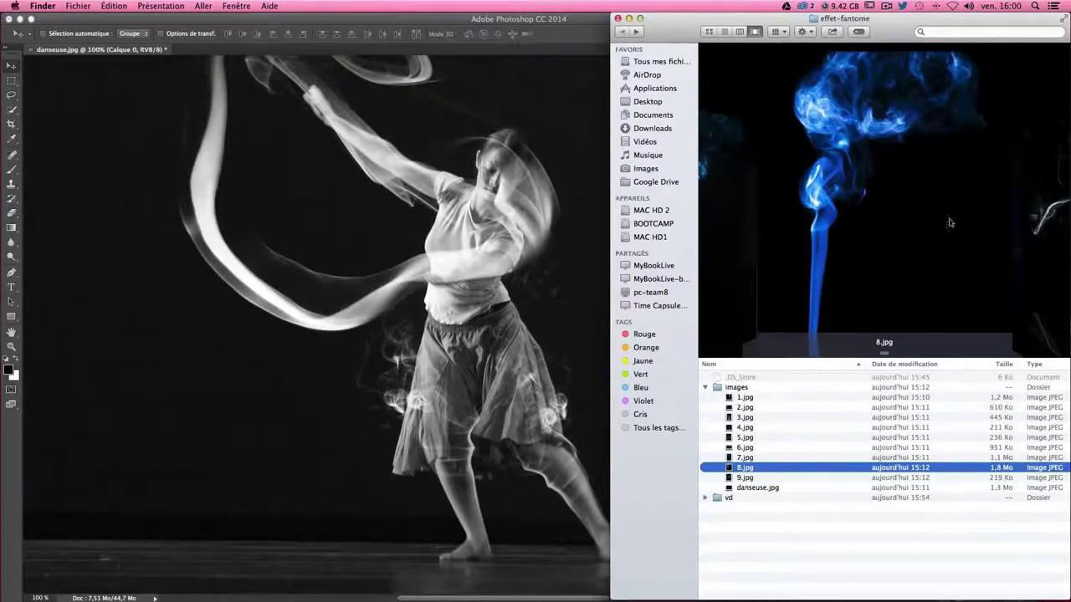
- Place 8.jpg into the dancer document, rasterize it and bring it to the top
left_click_drag(721, 468, 342, 205)
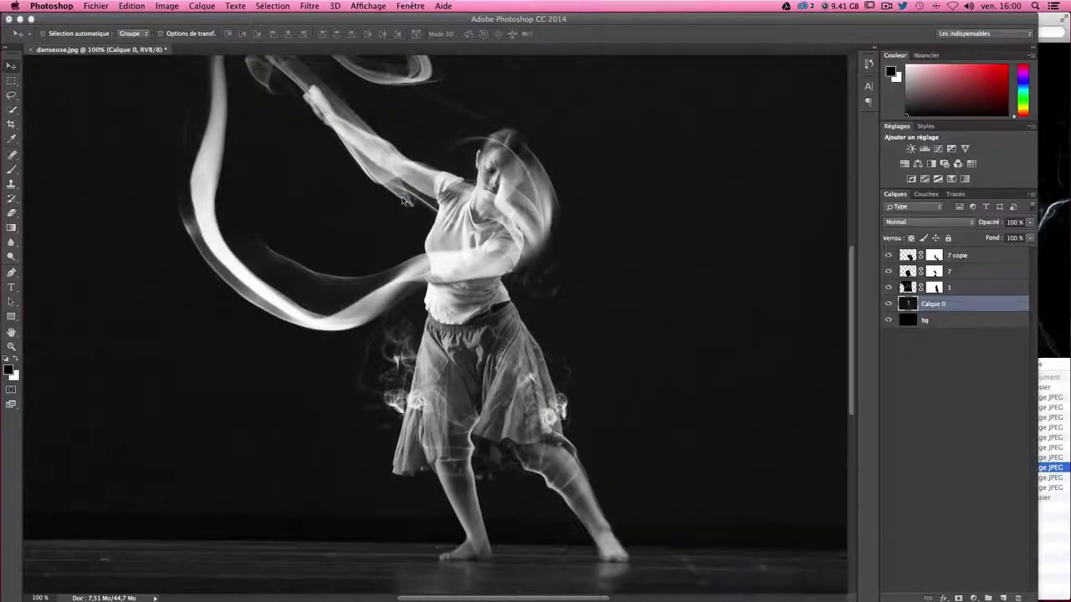
key("Return")
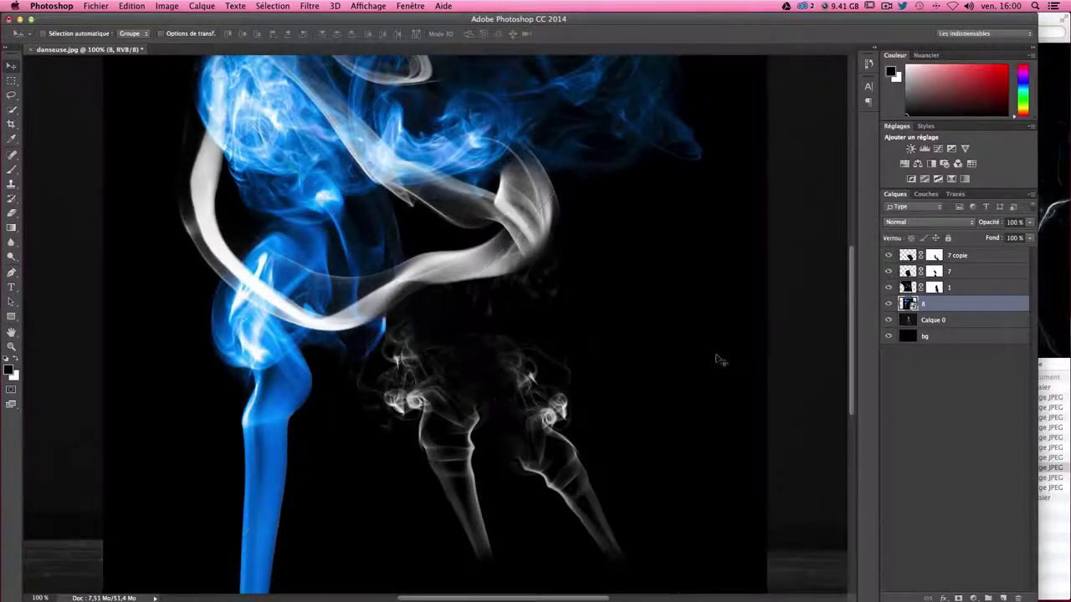
right_click(942, 306)
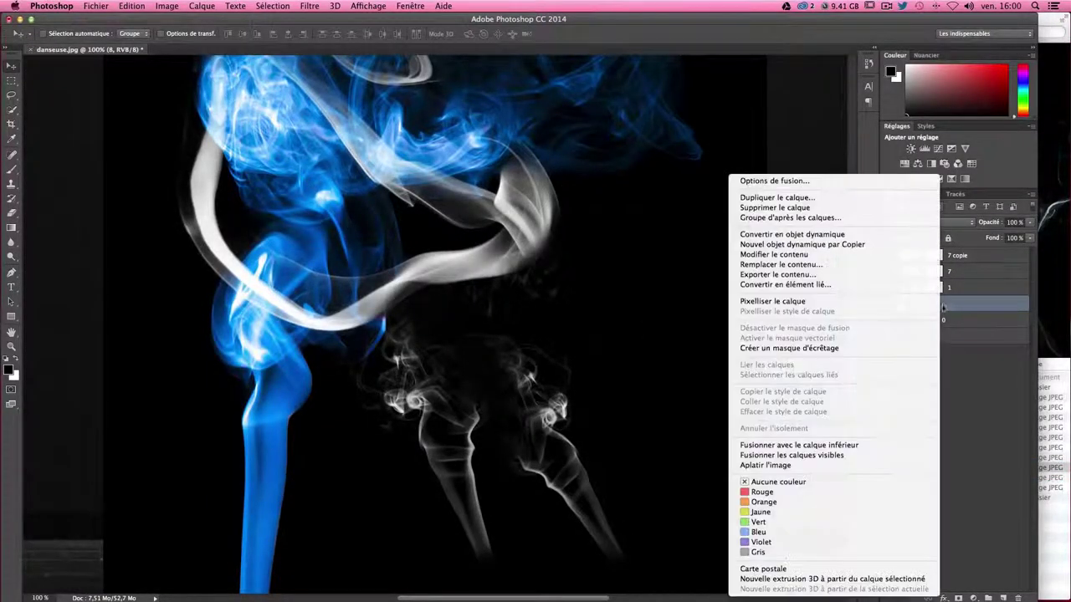
left_click(772, 301)
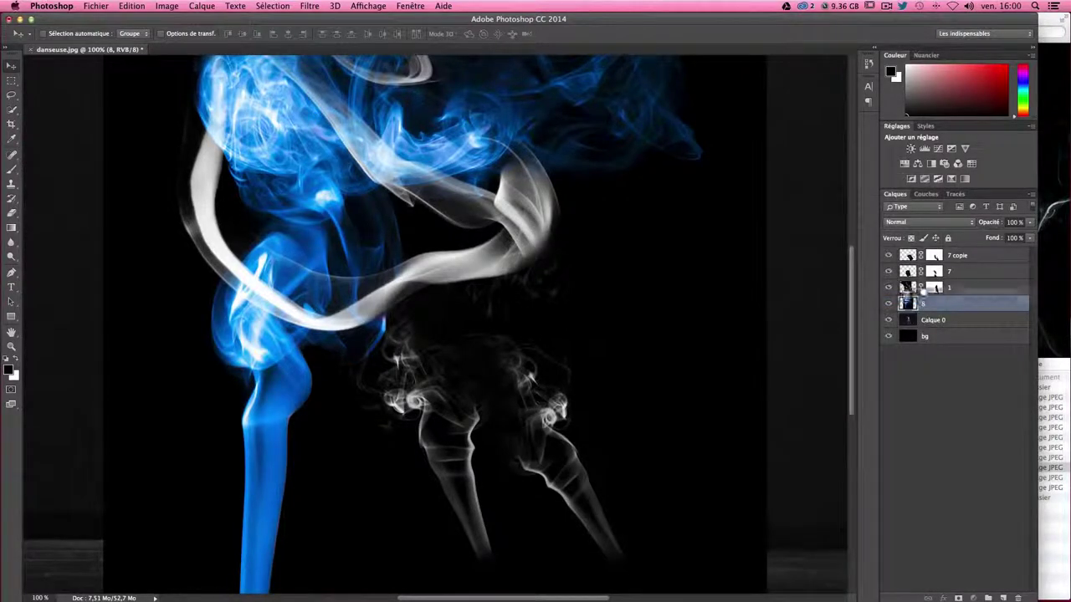
key("ctrl+shift+bracketright")
scroll(547, 325, "up", 3)
scroll(548, 325, "up", 3)
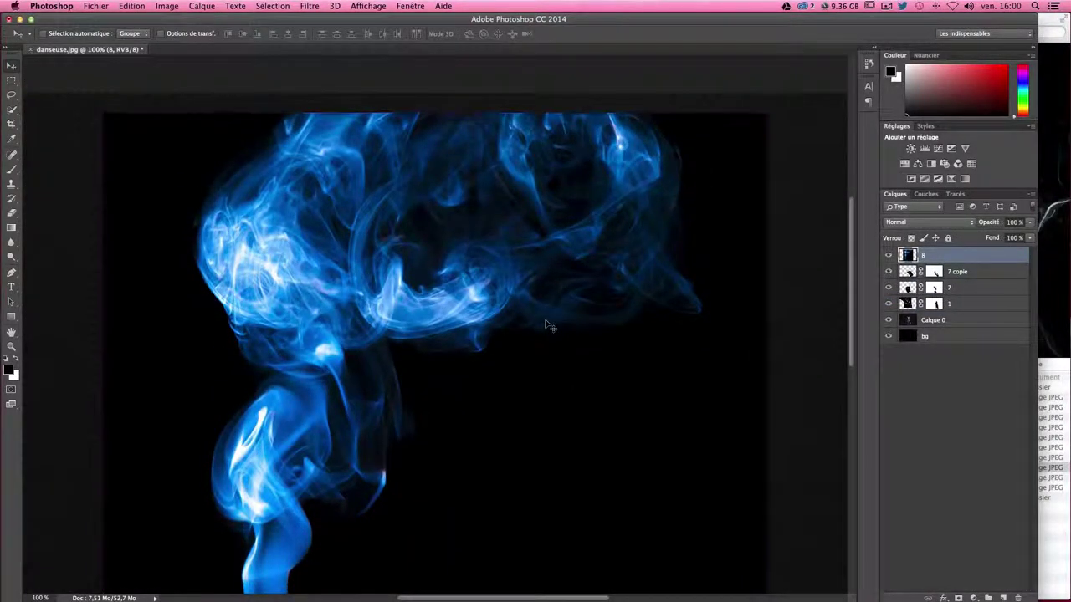
- Desaturate smoke layer 8 to grey and set its blend mode to Superposition
key("ctrl+shift+u")
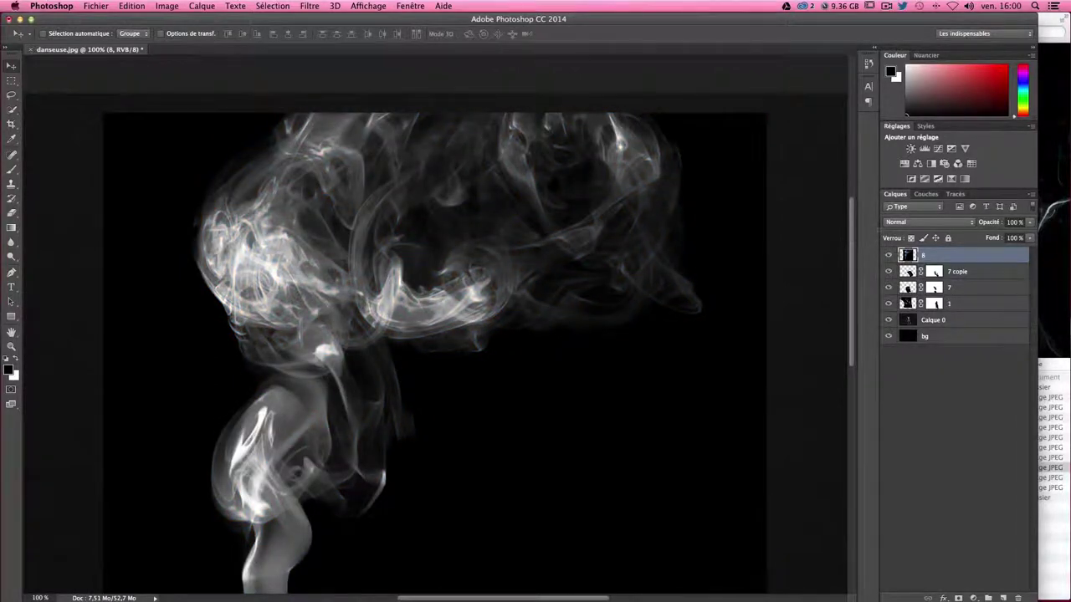
left_click(900, 223)
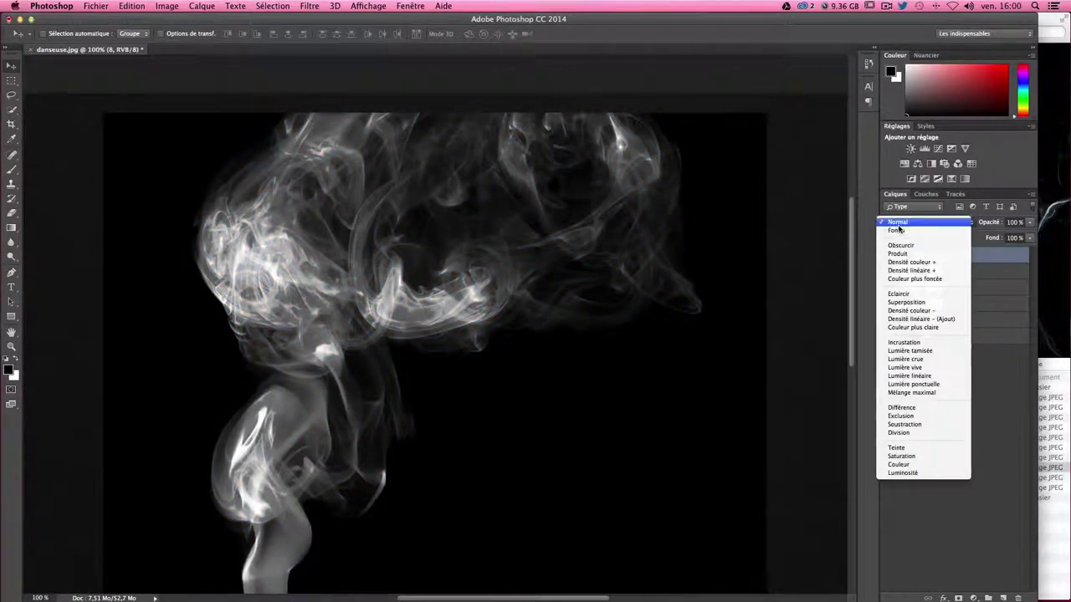
left_click(910, 302)
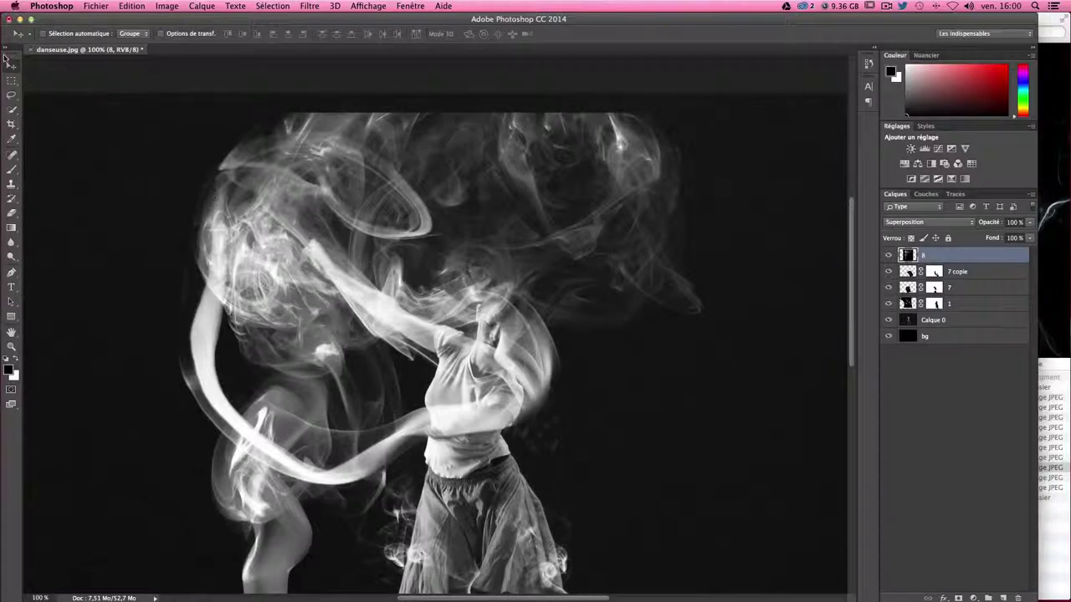
key("ctrl+t")
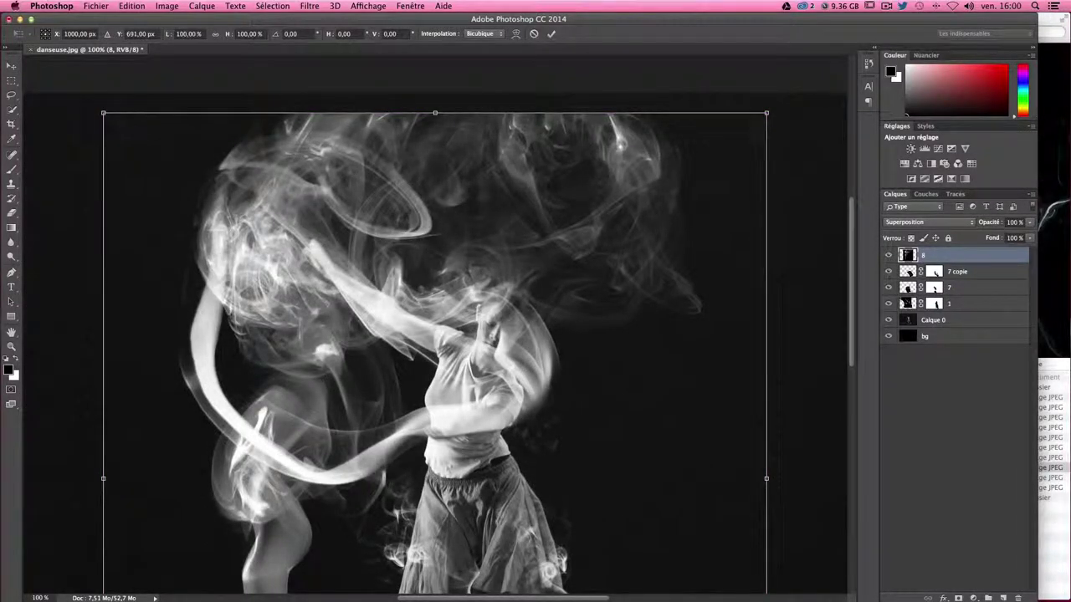
- Scale smoke layer 8 to about 34% by 41%, tilt it 6.7° over the dancer's head
left_click_drag(103, 112, 335, 368)
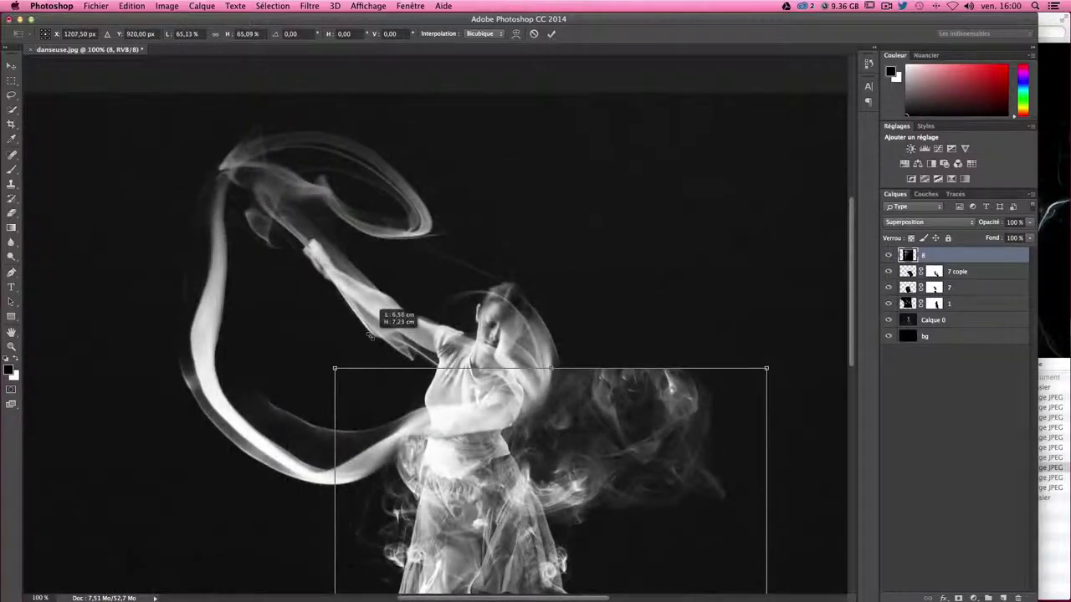
left_click_drag(464, 489, 467, 272)
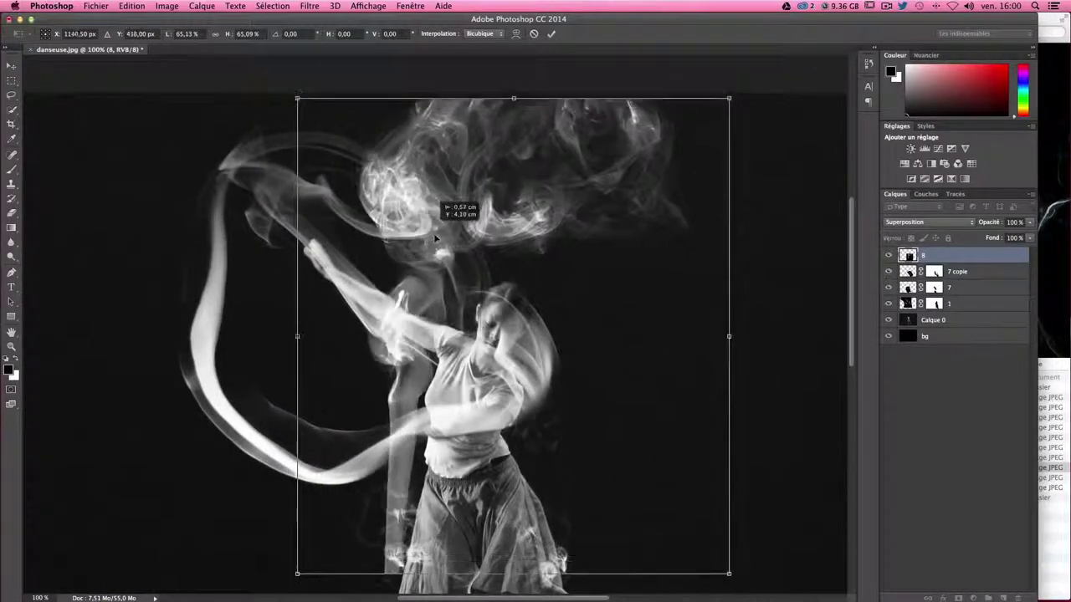
mouse_move(753, 145)
left_mouse_down()
mouse_move(623, 288)
mouse_move(572, 299)
left_mouse_up()
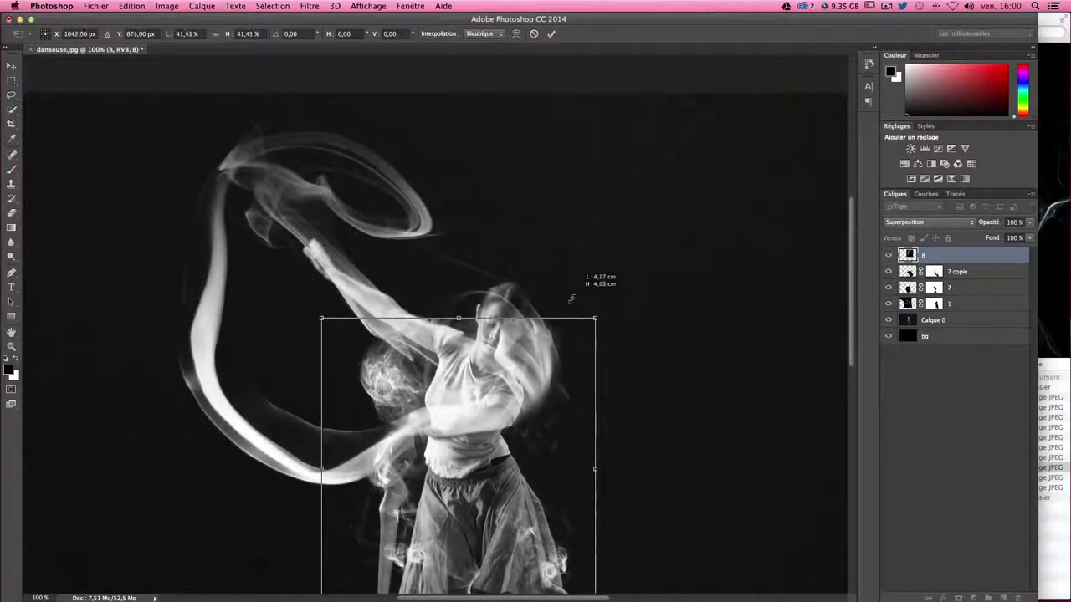
mouse_move(491, 379)
left_mouse_down()
mouse_move(572, 332)
mouse_move(644, 226)
left_mouse_up()
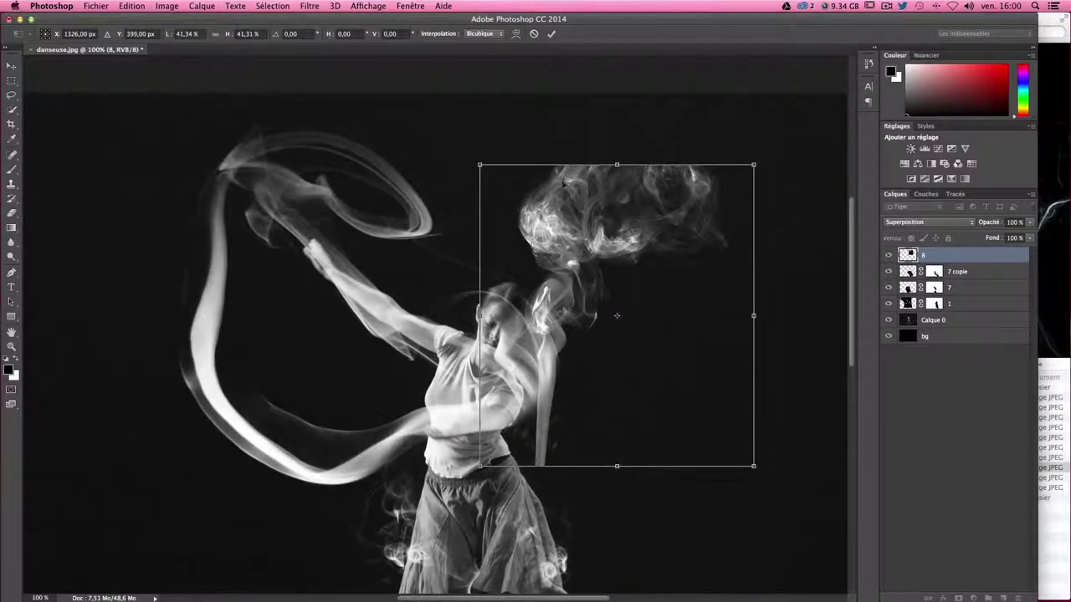
left_click_drag(563, 183, 499, 317)
left_click_drag(789, 248, 821, 297)
left_click_drag(629, 307, 602, 334)
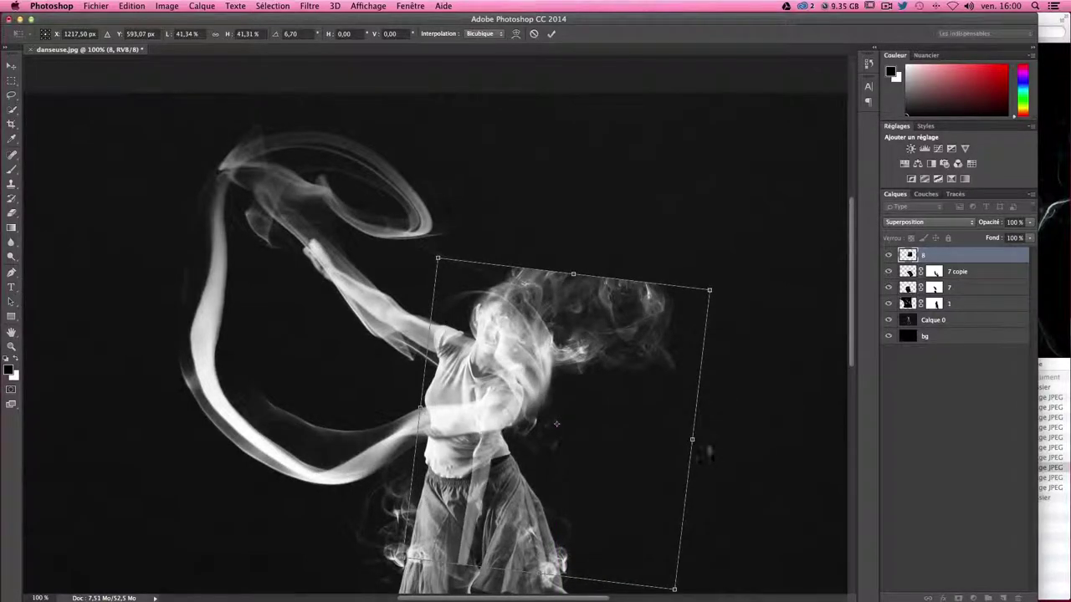
left_click_drag(694, 440, 645, 434)
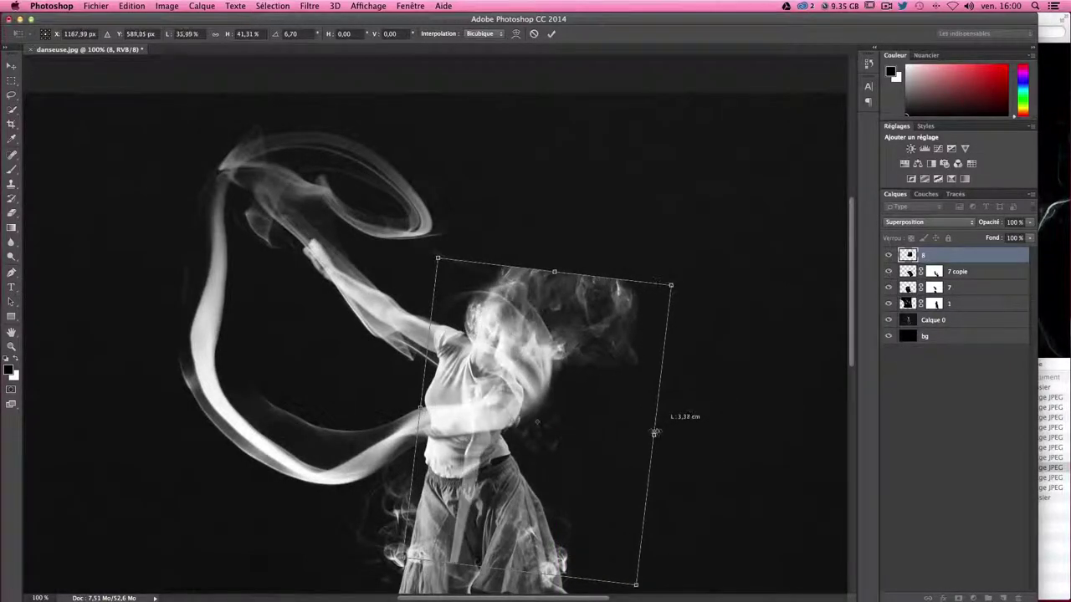
left_click_drag(577, 335, 588, 335)
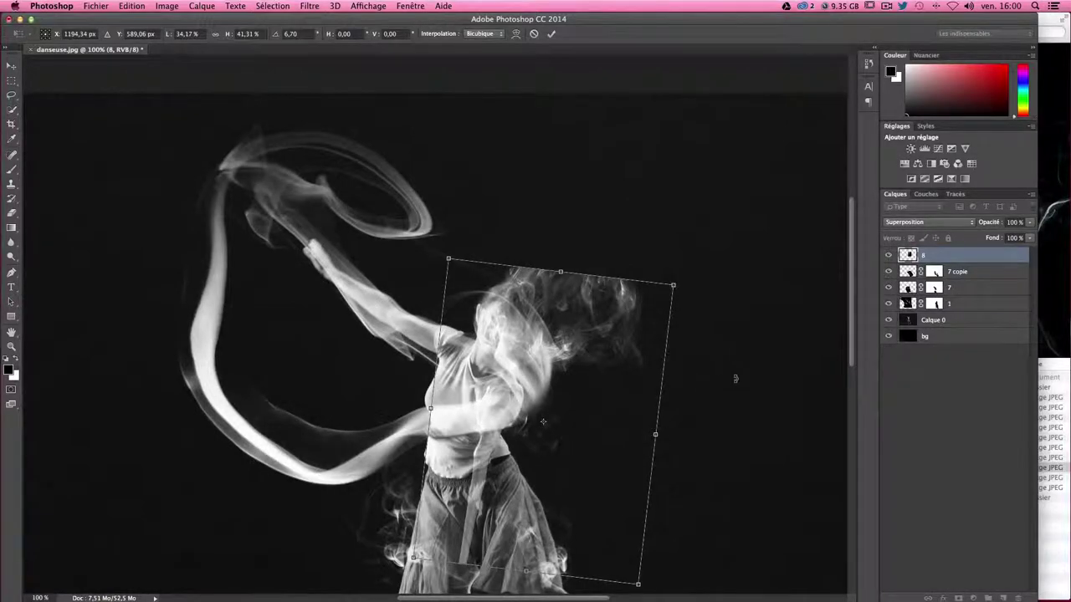
key("Return")
scroll(732, 382, "down", 3)
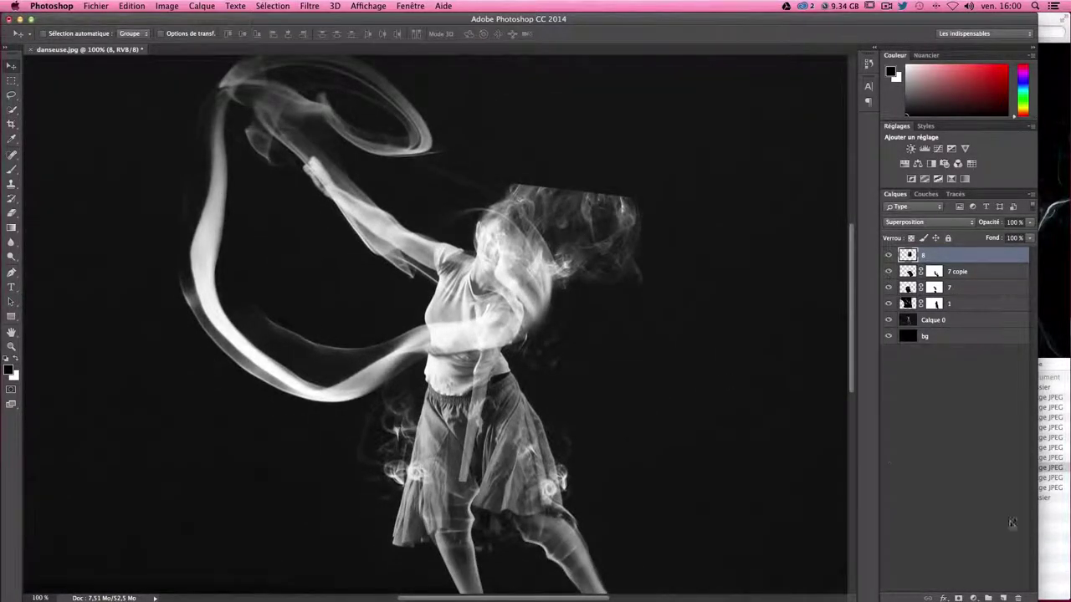
- Add a layer mask to smoke layer 8 and select the Brush tool at 70% opacity
left_click(958, 598)
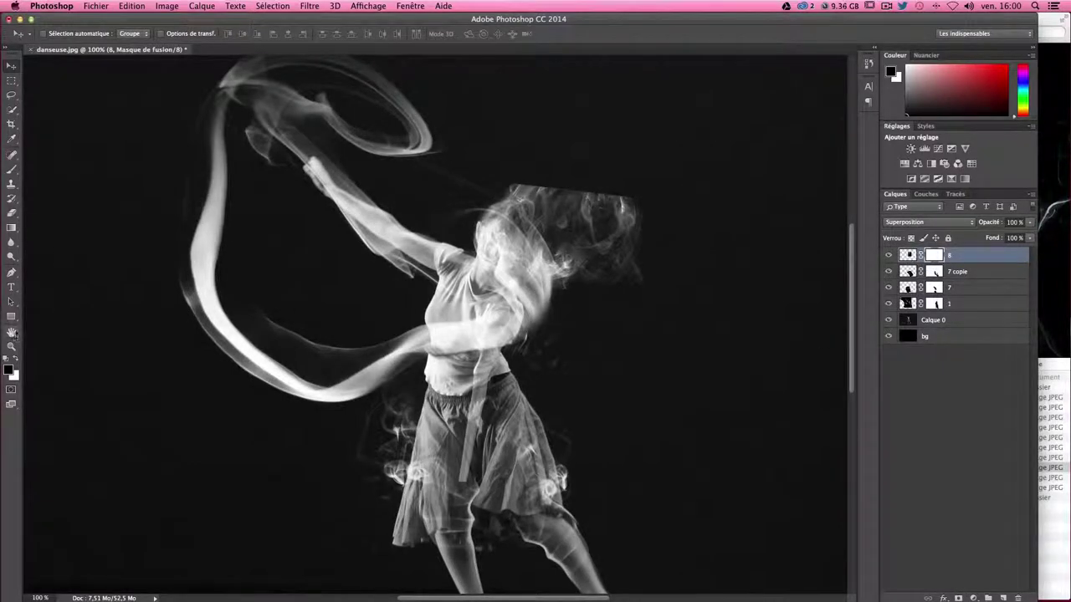
key("p")
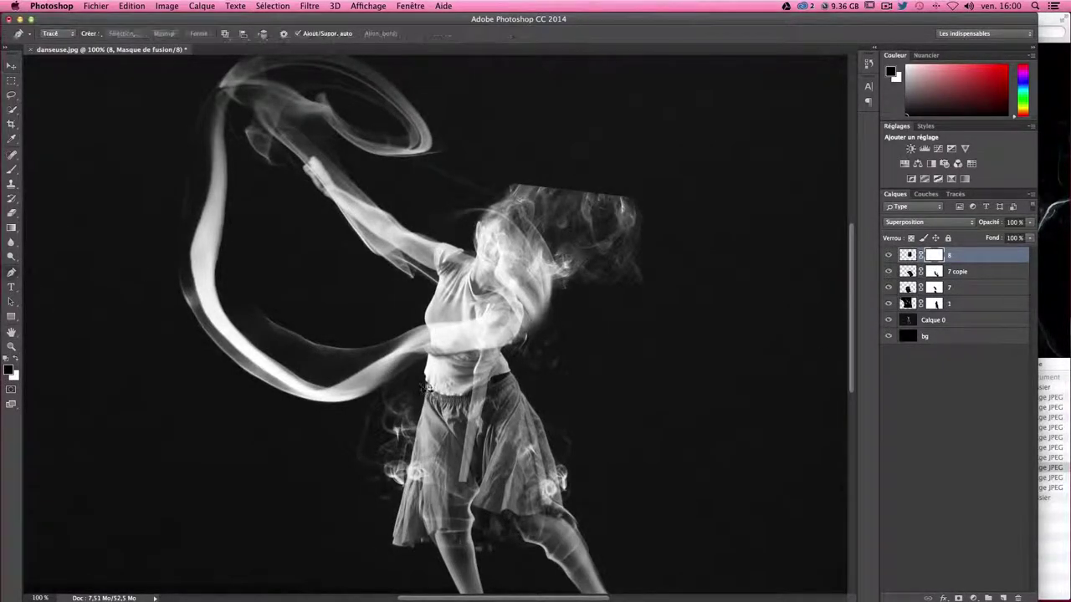
left_click(13, 172)
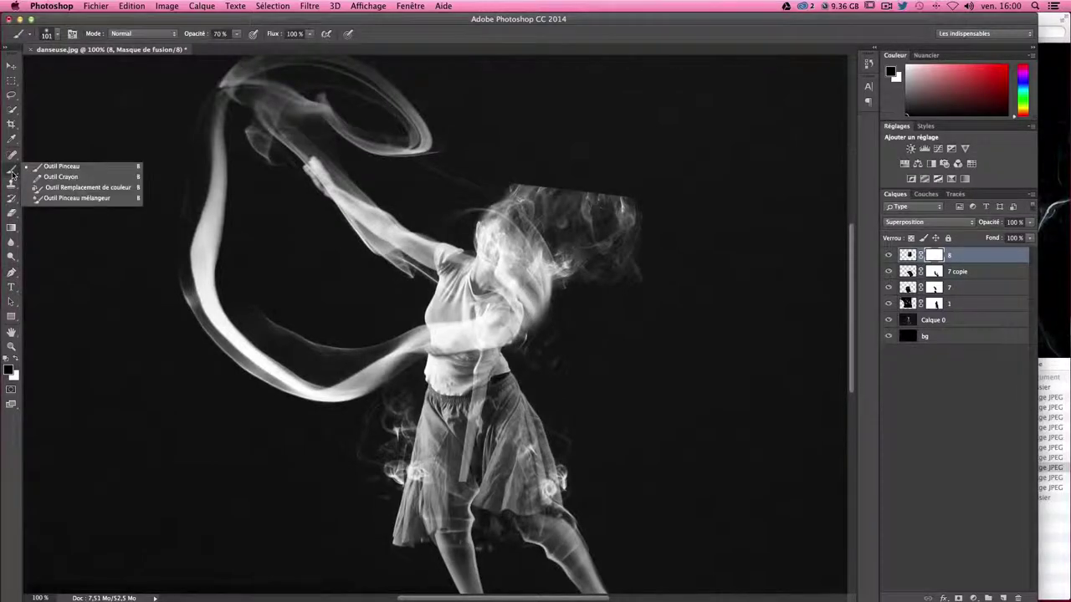
left_click(11, 184)
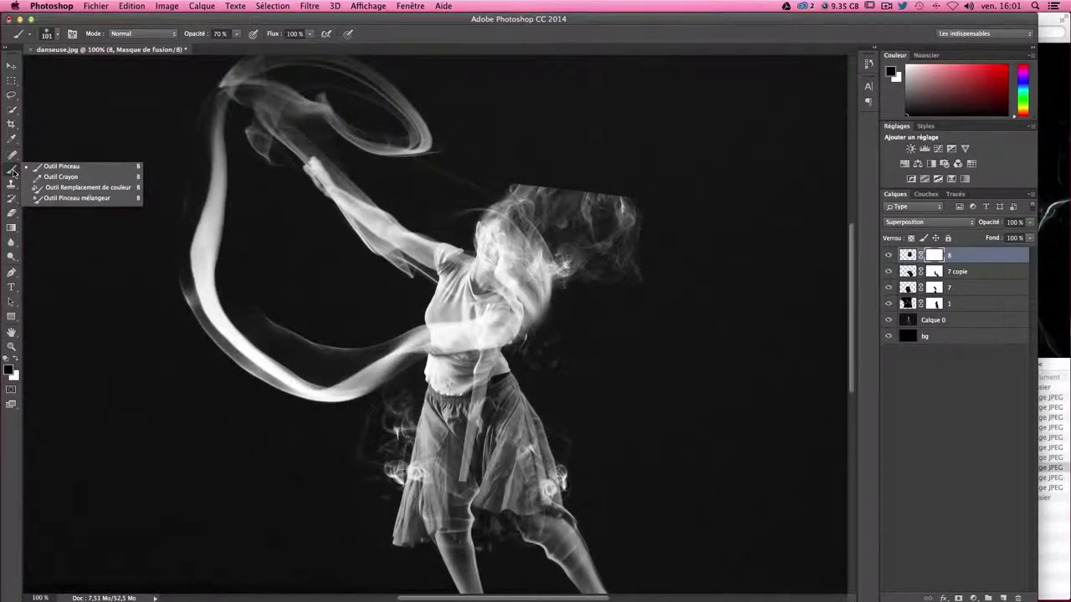
- Paint black on layer 8's mask to erase the smoke's hard top edge over the dancer's head
left_click(102, 170)
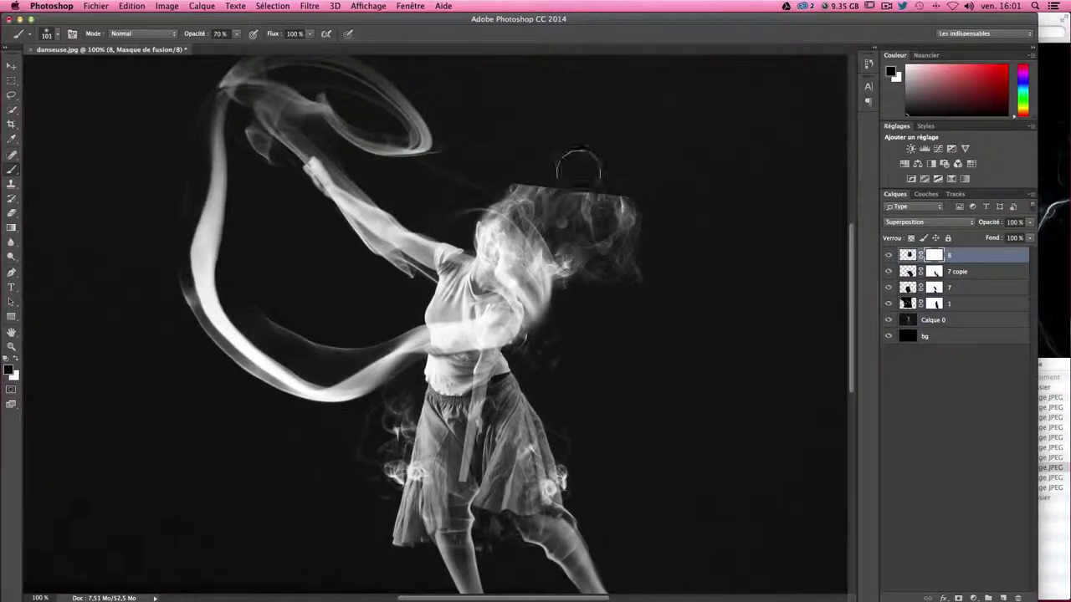
left_click_drag(514, 167, 557, 183)
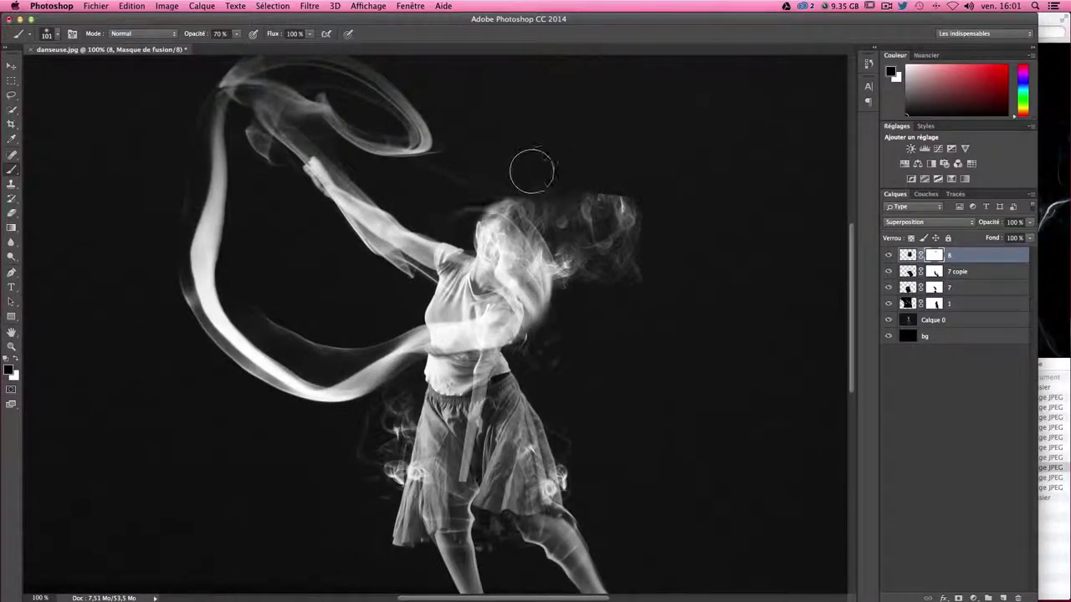
mouse_move(633, 172)
left_mouse_down()
mouse_move(588, 179)
mouse_move(598, 204)
mouse_move(625, 222)
mouse_move(625, 251)
mouse_move(582, 185)
mouse_move(640, 281)
mouse_move(577, 301)
mouse_move(591, 231)
mouse_move(566, 302)
mouse_move(597, 244)
mouse_move(588, 292)
mouse_move(580, 250)
left_mouse_up()
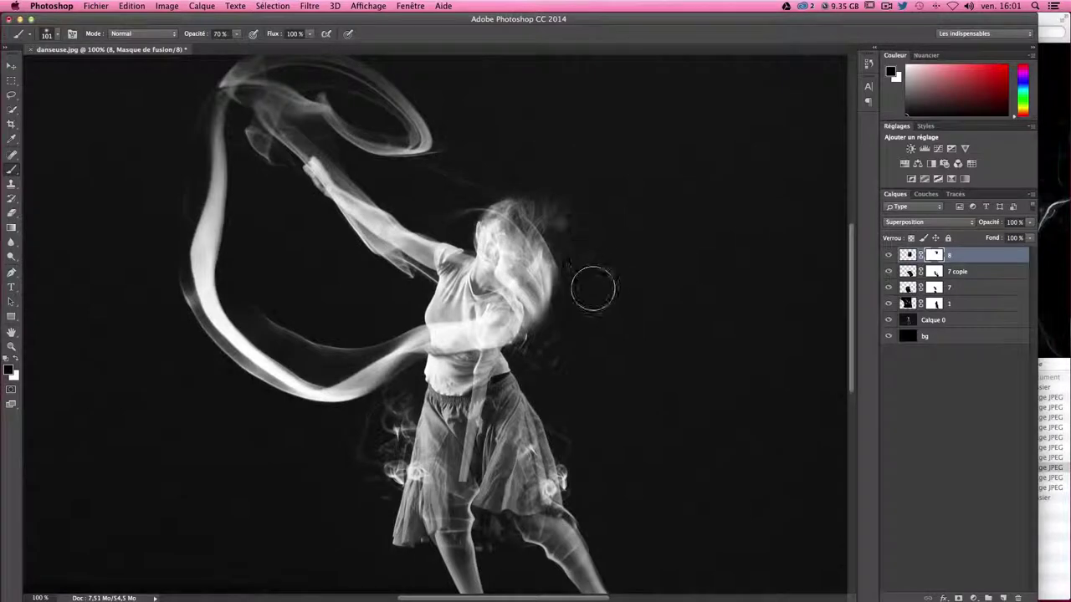
- Put smoke layer 8 into a Déformation warp grid, after a brief horizontal-flip attempt
key("v")
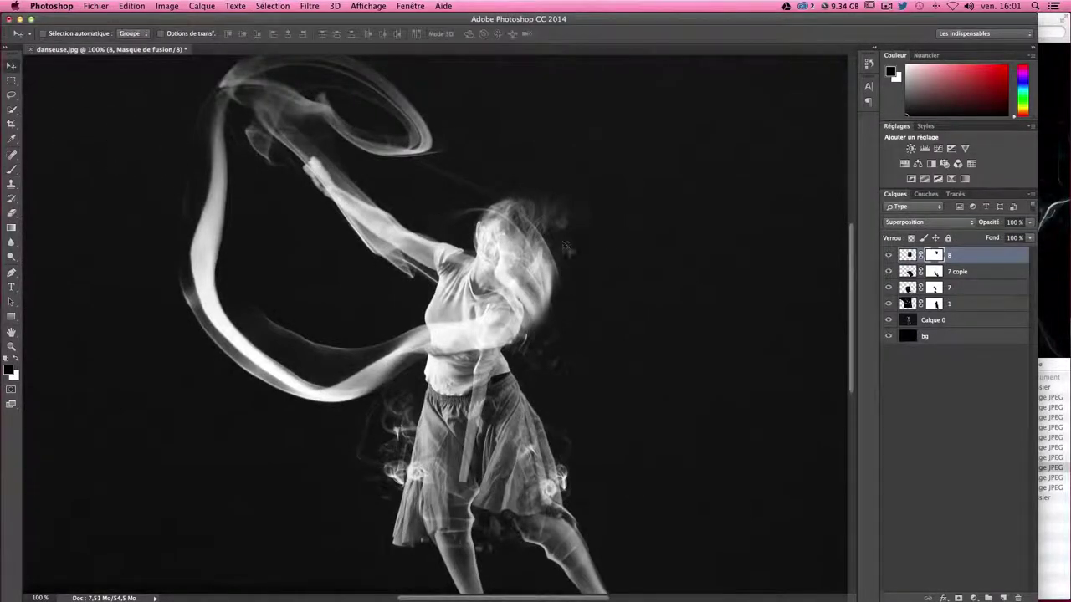
left_click_drag(566, 247, 564, 248)
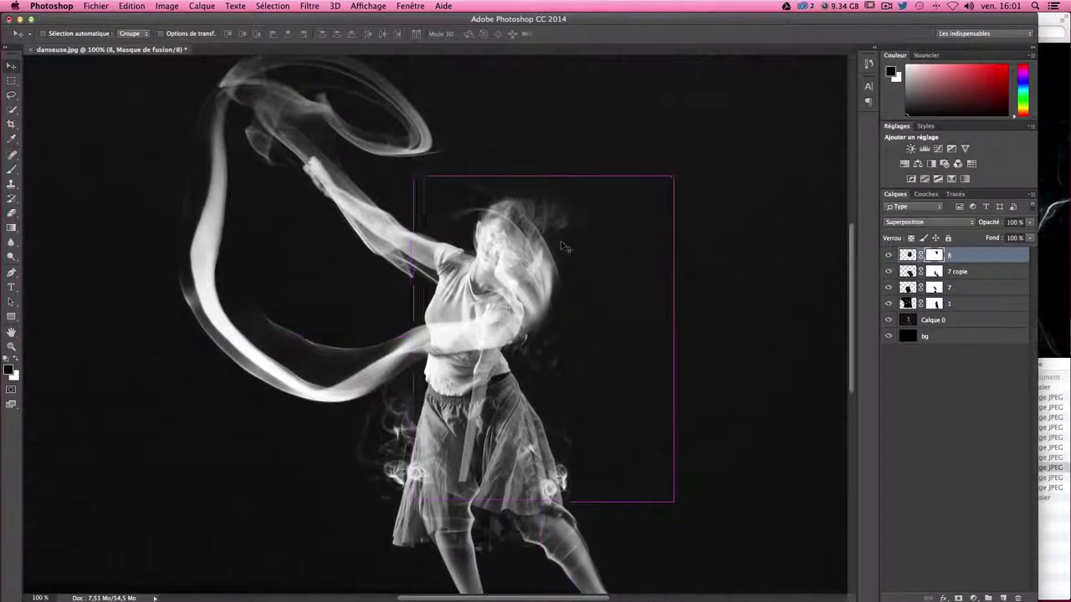
key("ctrl+t")
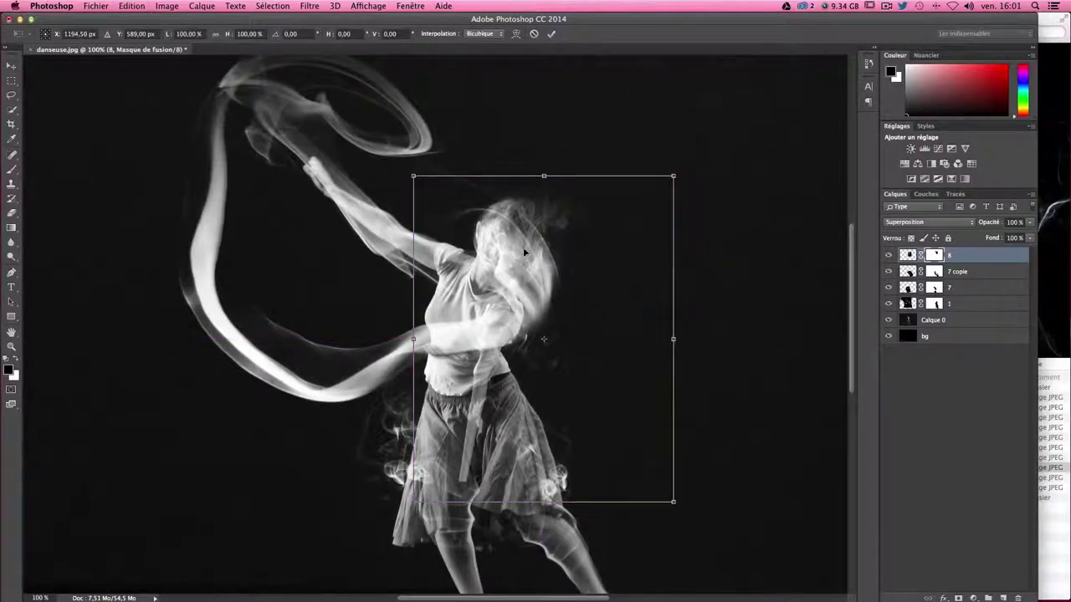
right_click(550, 255)
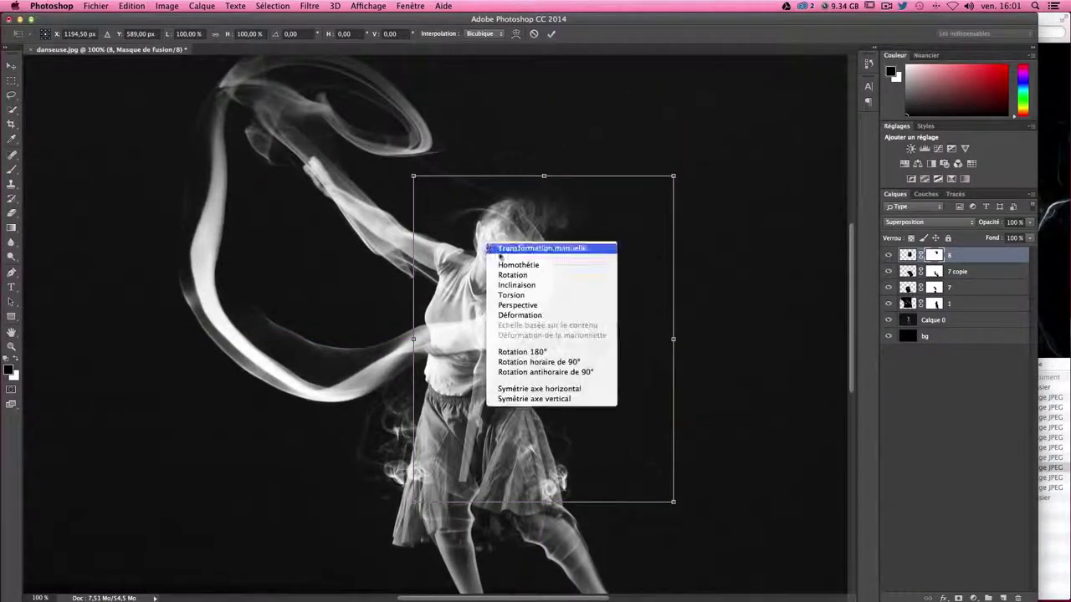
left_click(535, 455)
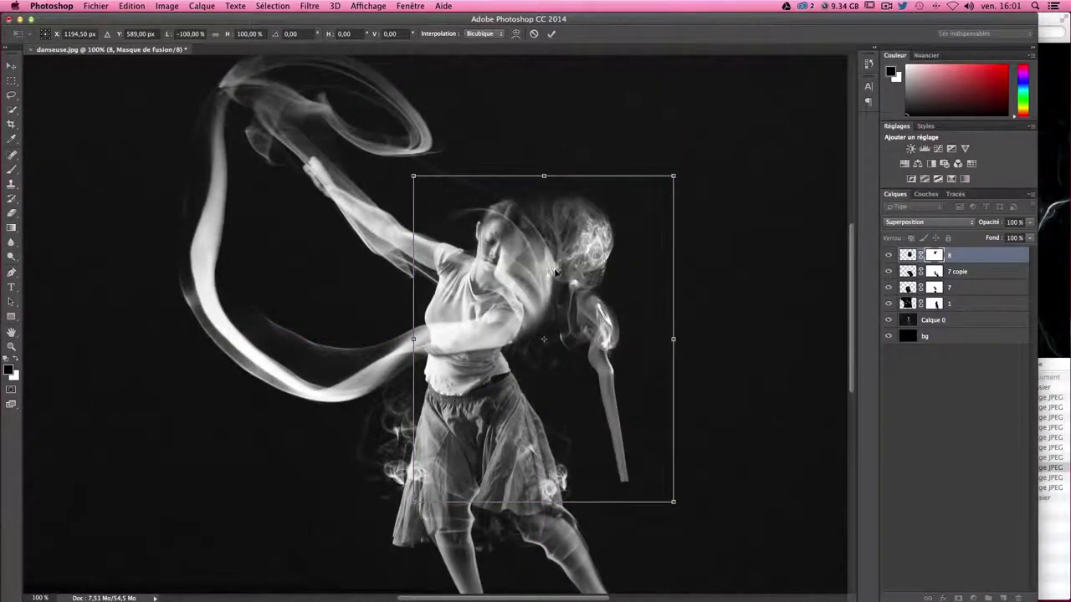
key("Return")
key("ctrl+t")
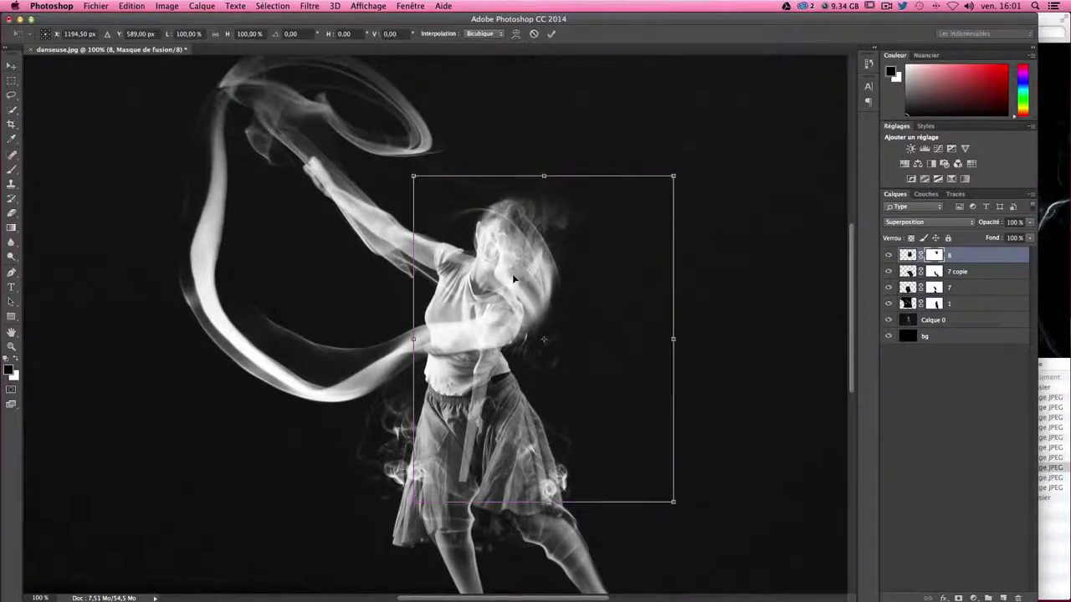
right_click(513, 273)
left_click(555, 347)
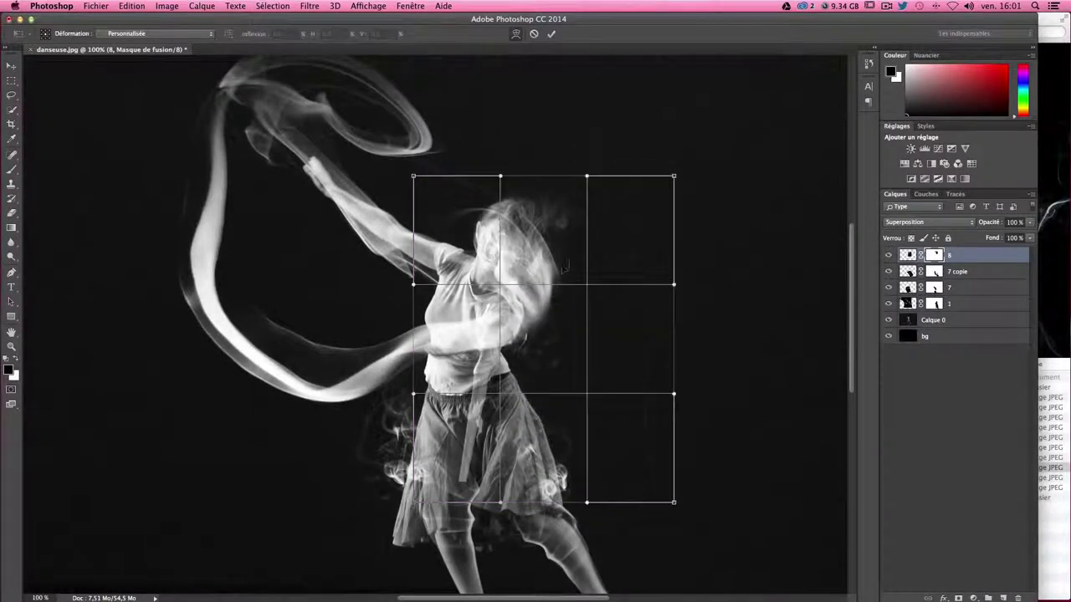
- Bend layer 8's right side inward and adjust its top and bottom corners on the warp grid
left_click_drag(675, 288, 666, 309)
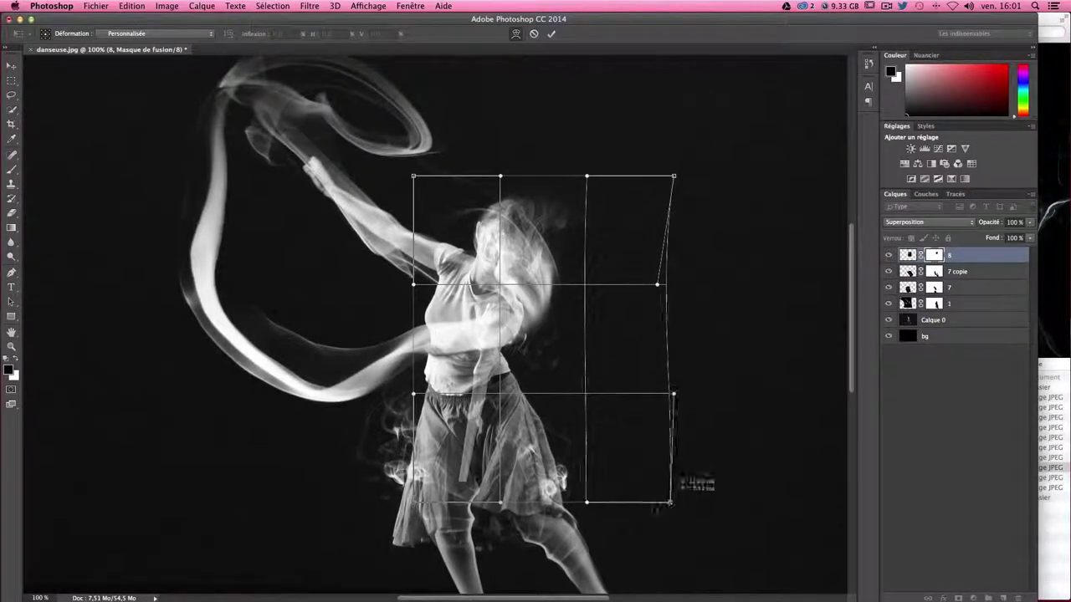
left_click_drag(672, 503, 614, 514)
left_click_drag(417, 181, 448, 177)
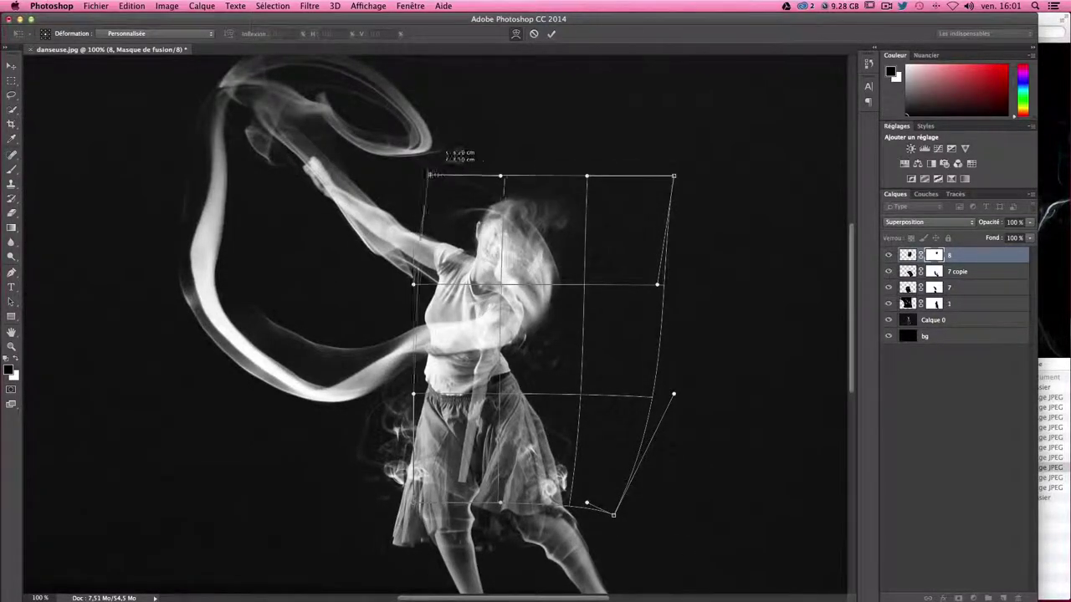
left_click_drag(413, 502, 361, 501)
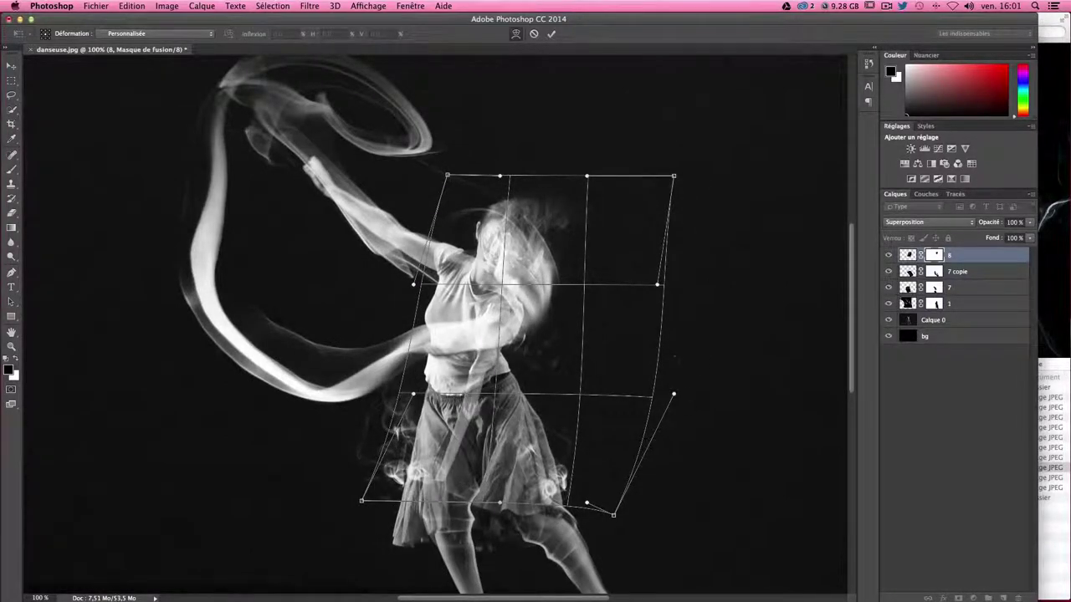
left_click_drag(658, 286, 619, 283)
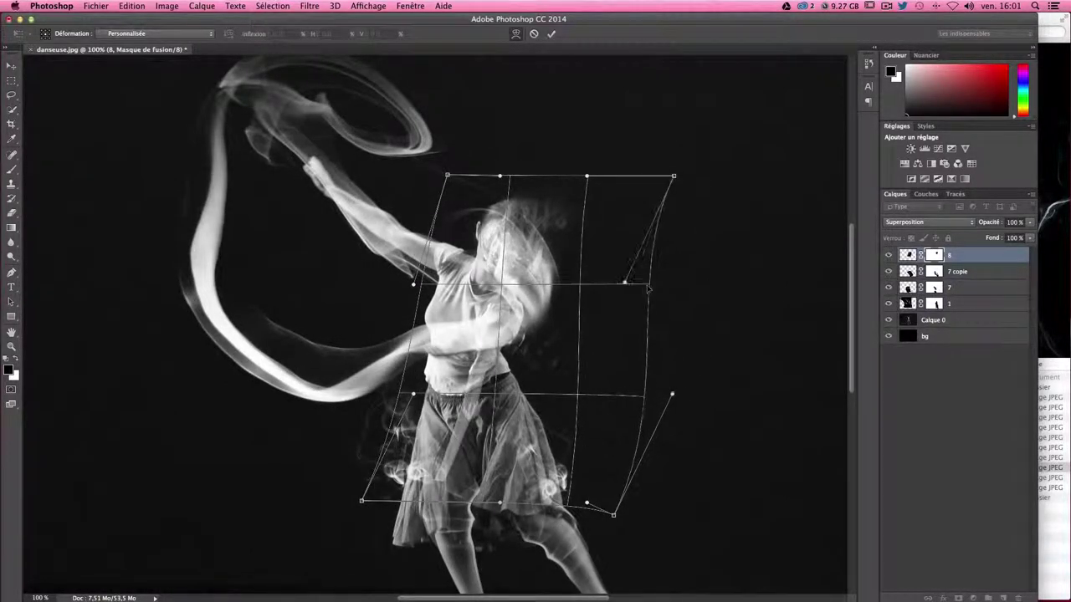
left_click_drag(674, 177, 657, 182)
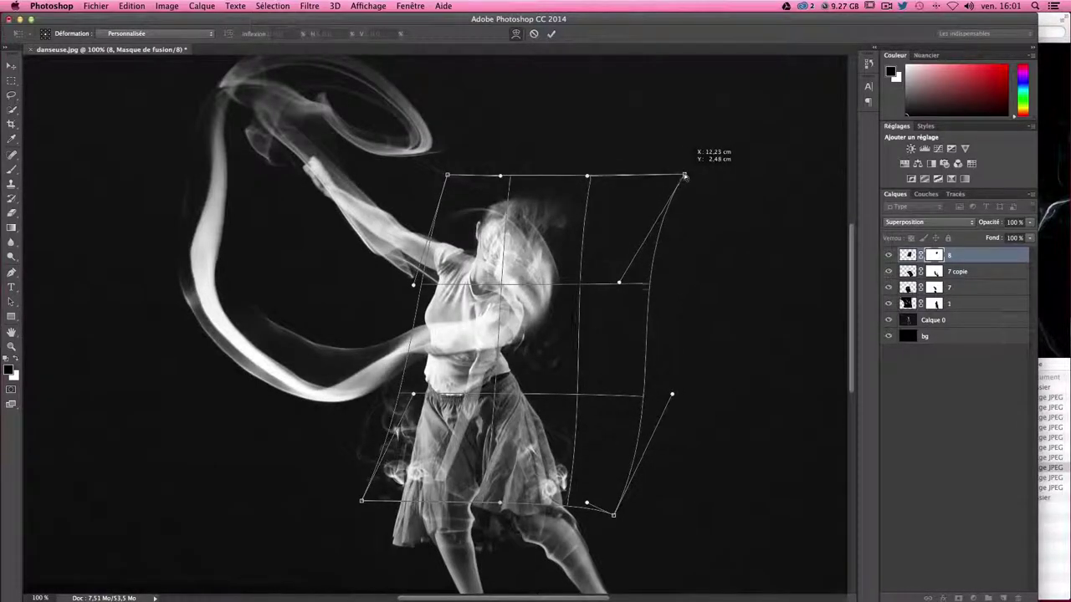
left_click_drag(448, 177, 437, 179)
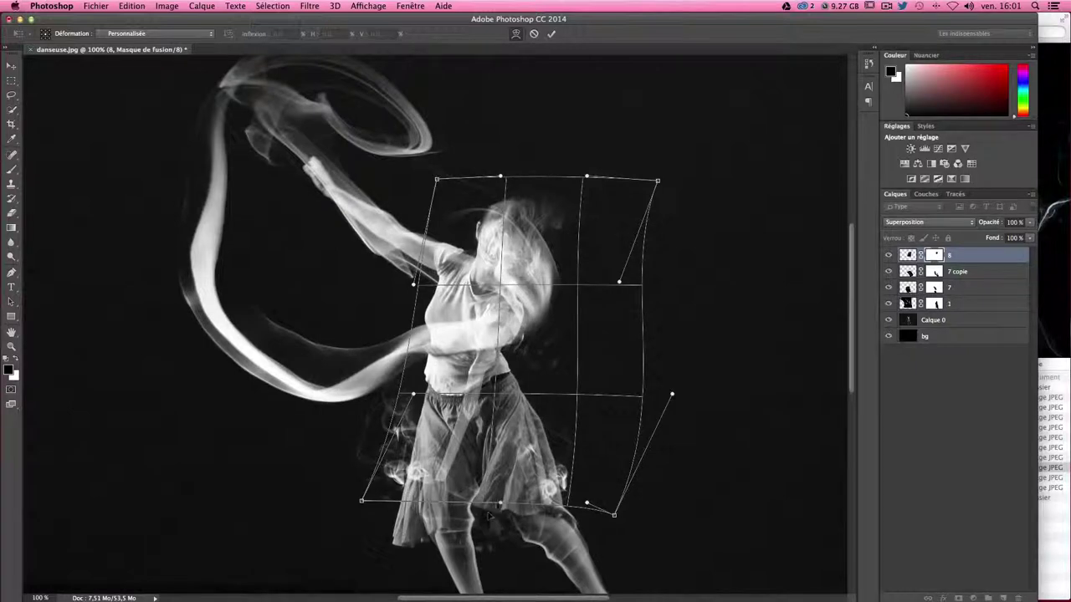
- Curve the smoke's bottom edge over the skirt, reshape the bottom corners, and commit the warp
left_click_drag(488, 514, 438, 567)
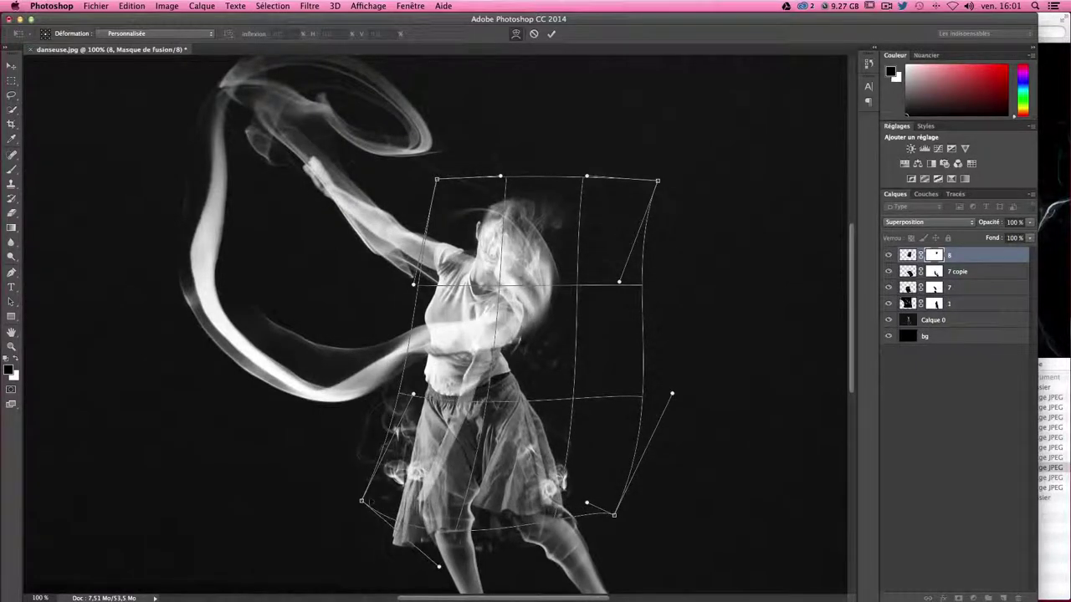
left_click_drag(361, 503, 268, 537)
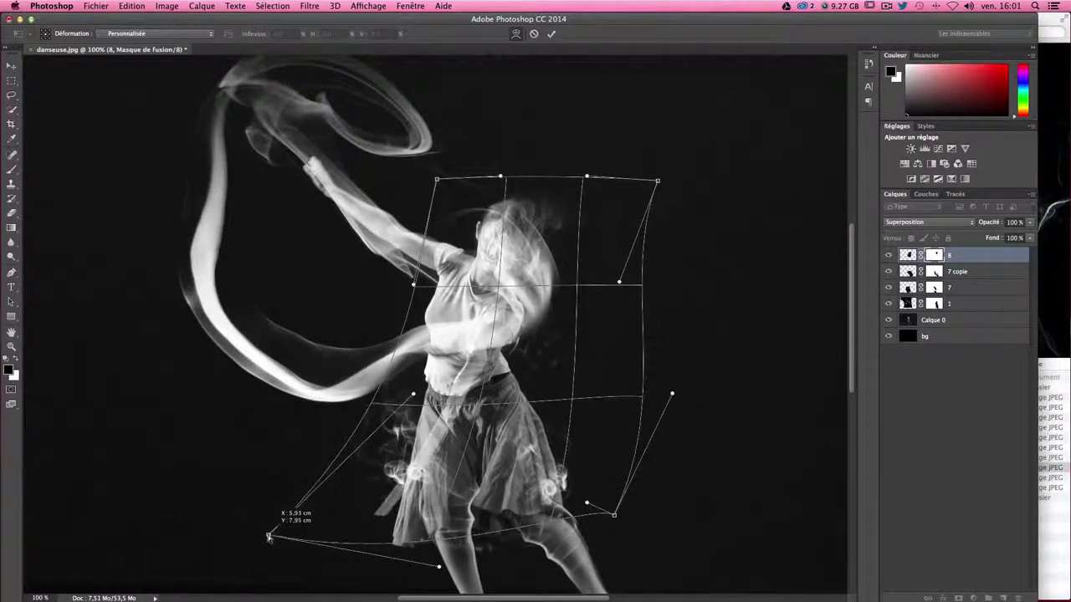
left_click_drag(614, 518, 573, 533)
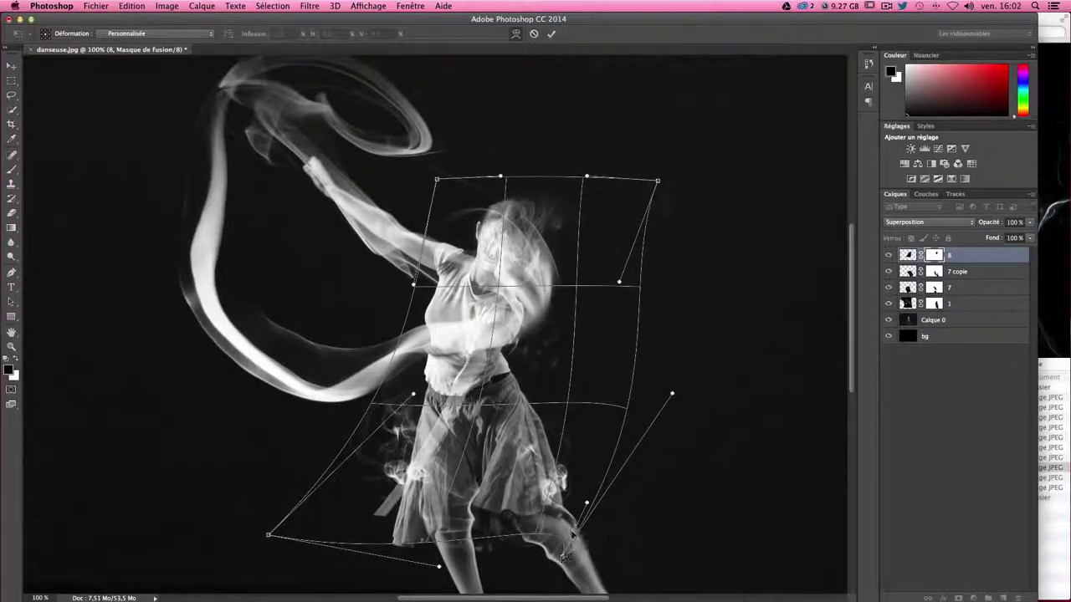
left_click_drag(561, 400, 547, 398)
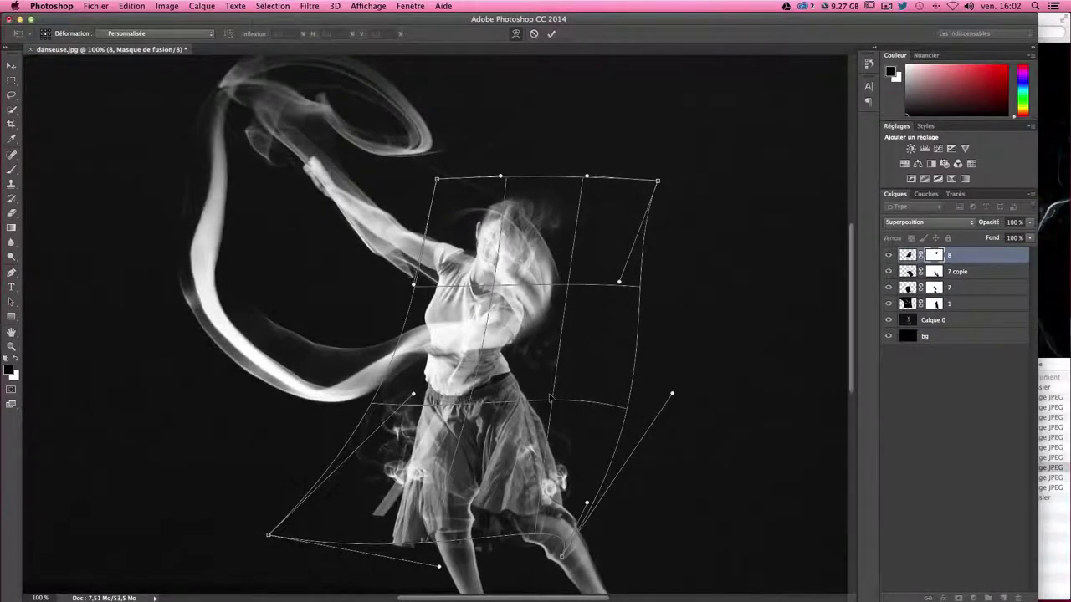
key("Return")
scroll(653, 322, "down", 3)
- Undo and redo to compare the image with and without layer 8's warp
scroll(654, 324, "down", 2)
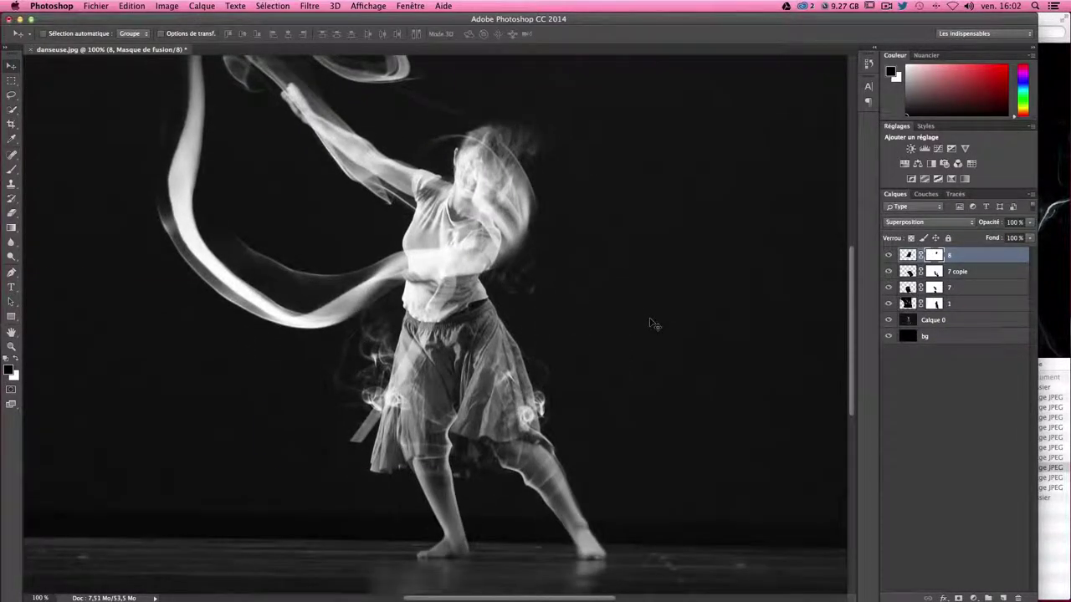
key("ctrl+z")
key("ctrl+z")
key("ctrl+z")
key("ctrl+z")
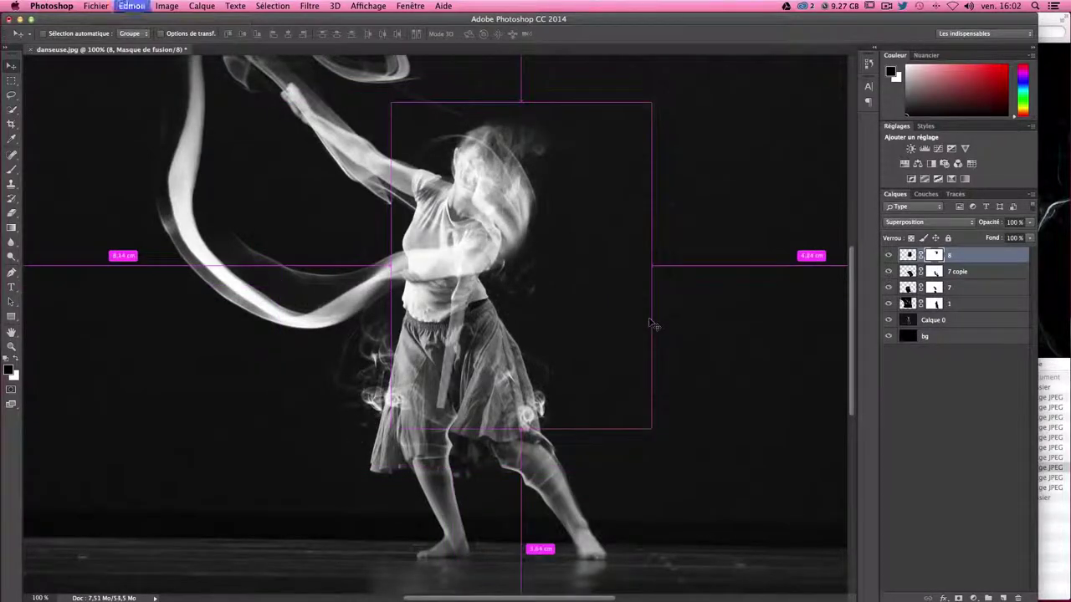
key("ctrl+z")
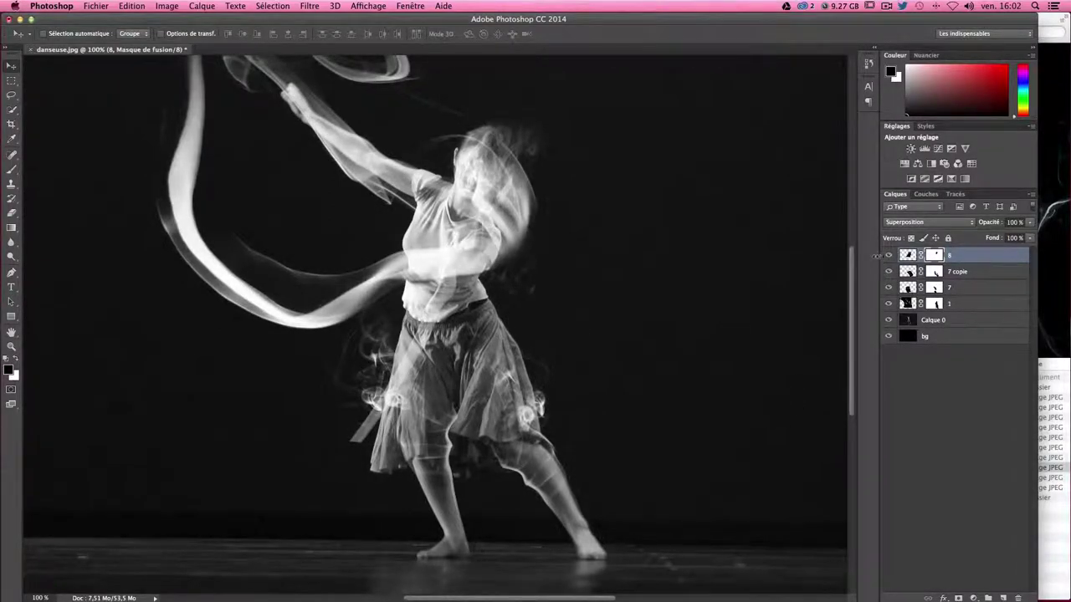
key("ctrl+z")
key("ctrl+z")
key("ctrl+z")
key("ctrl+z")
- Paint out the bright smoke streak beside the skirt on layer 8's mask
key("b")
mouse_move(327, 418)
left_mouse_down()
mouse_move(368, 426)
mouse_move(449, 286)
left_mouse_up()
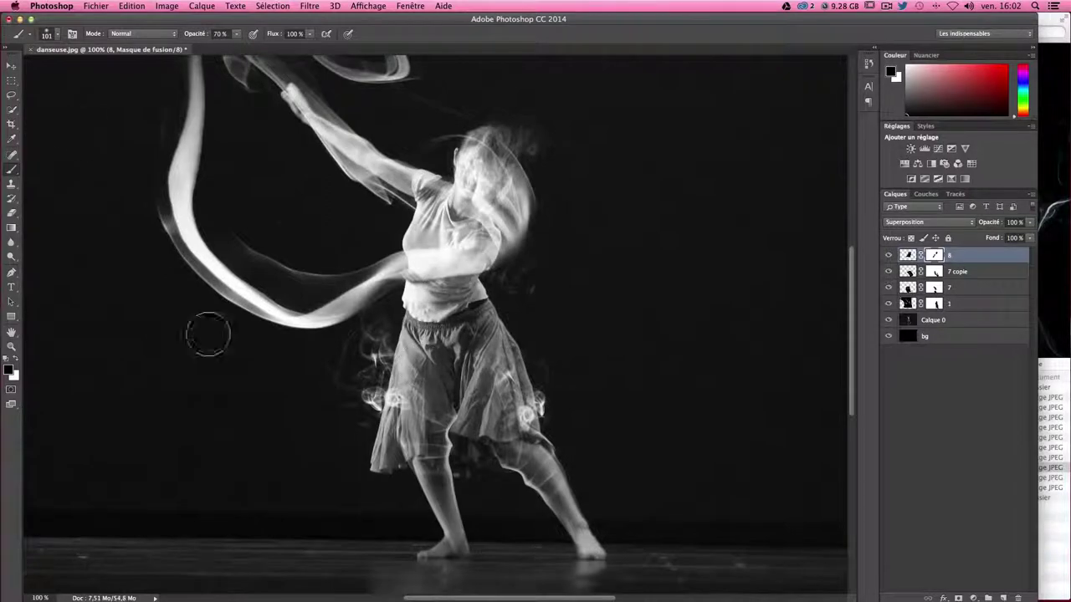
left_click(11, 65)
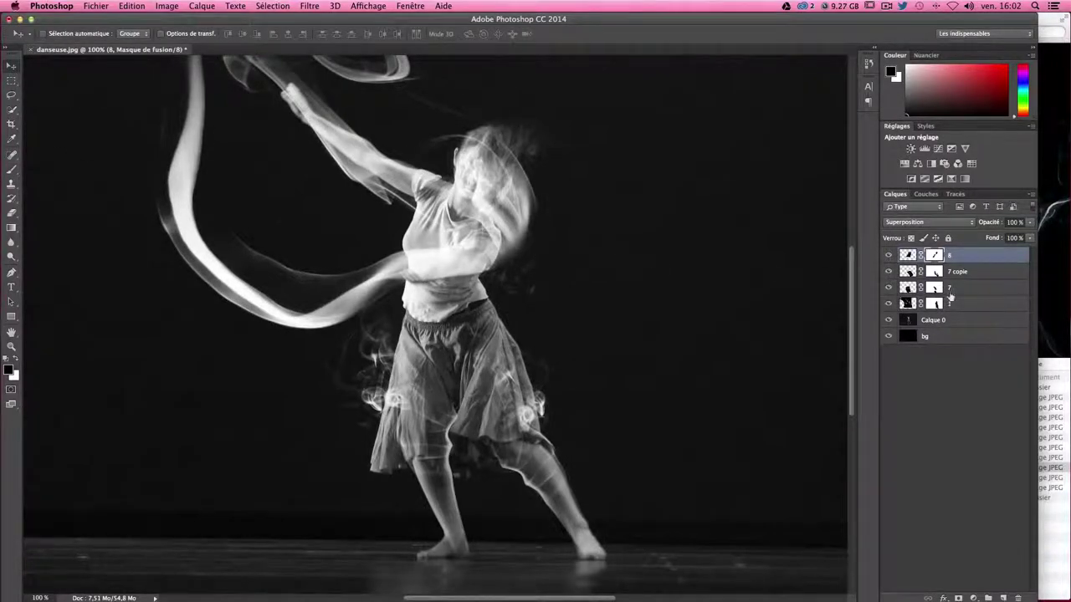
- Toggle the Calque 0 dancer layer to compare, then bring the effet-fantome Finder folder forward
left_click(889, 320)
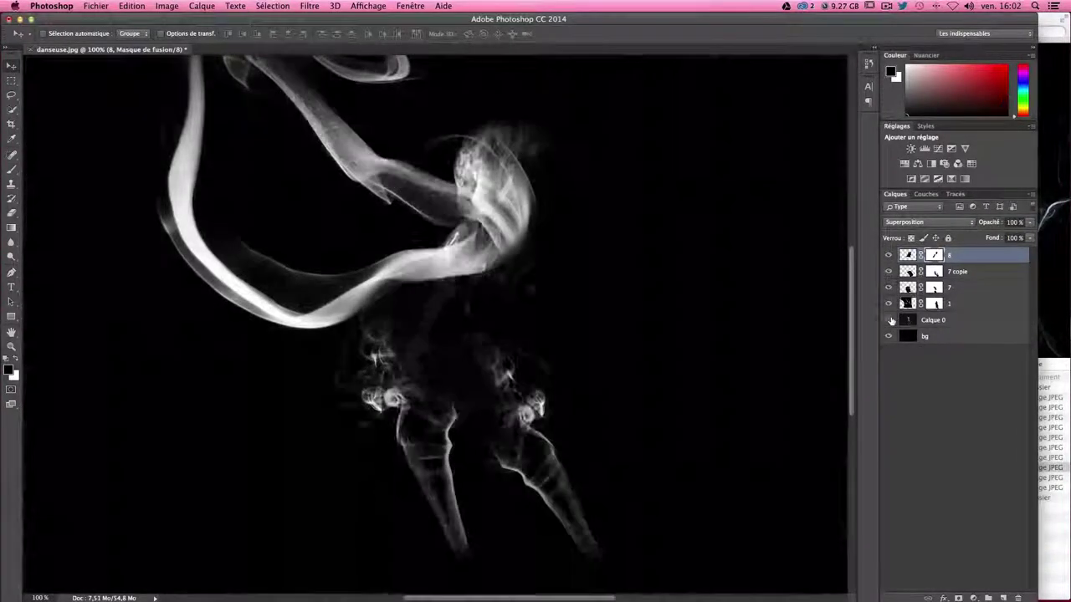
left_click(889, 321)
left_click(890, 321)
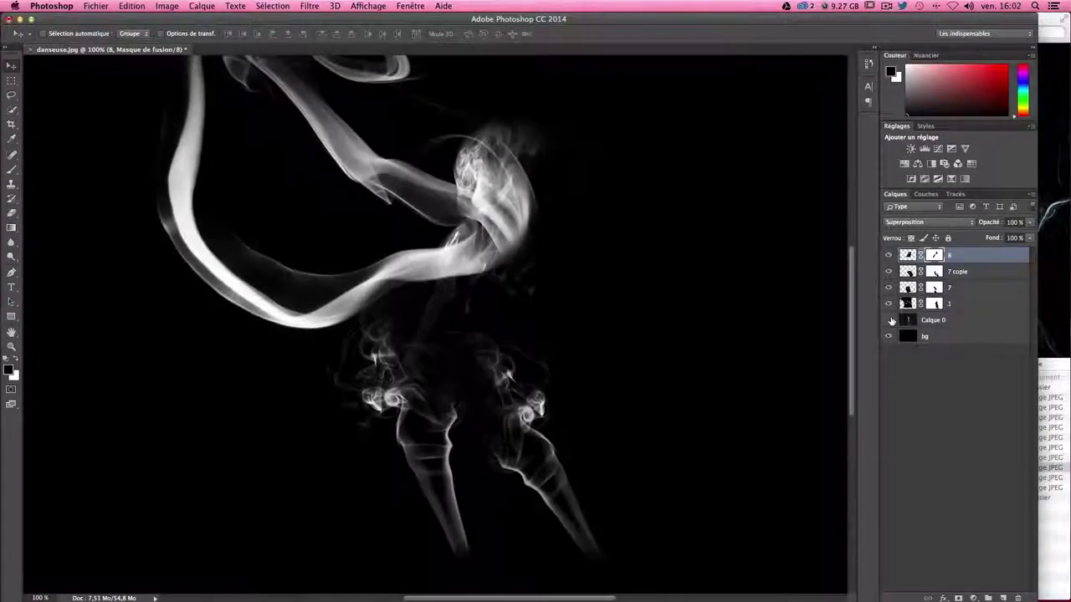
left_click(890, 322)
left_click(890, 321)
left_click(891, 321)
left_click(890, 321)
left_click(891, 321)
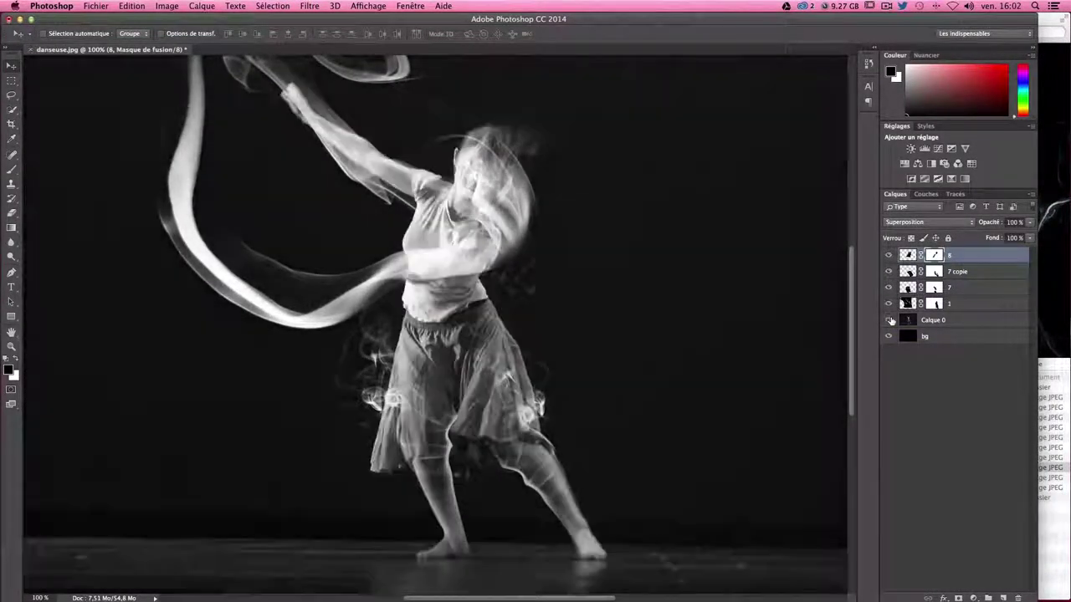
left_click(891, 321)
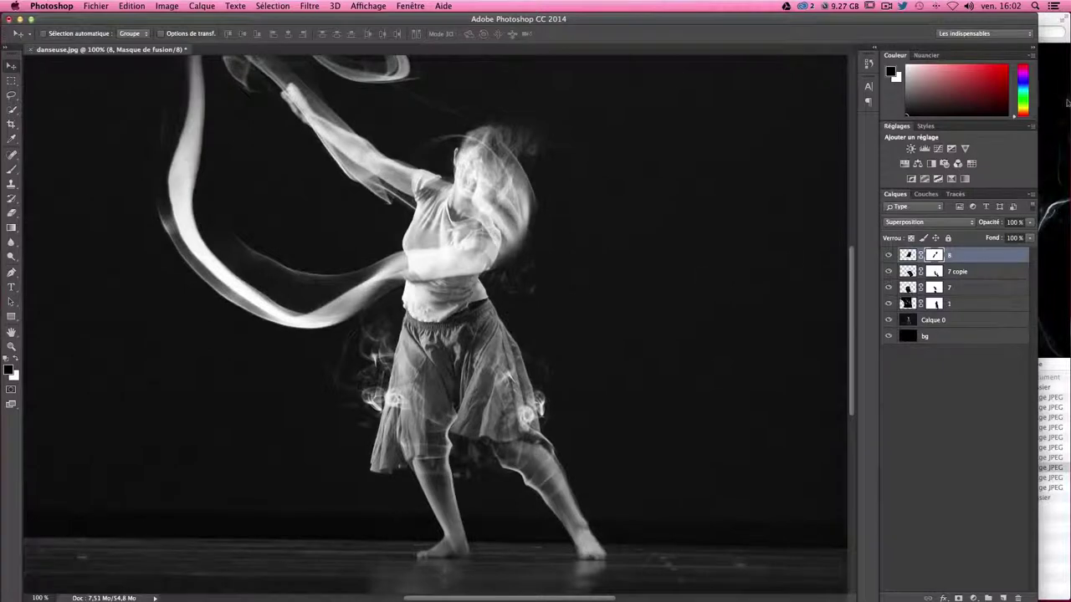
left_click(1046, 117)
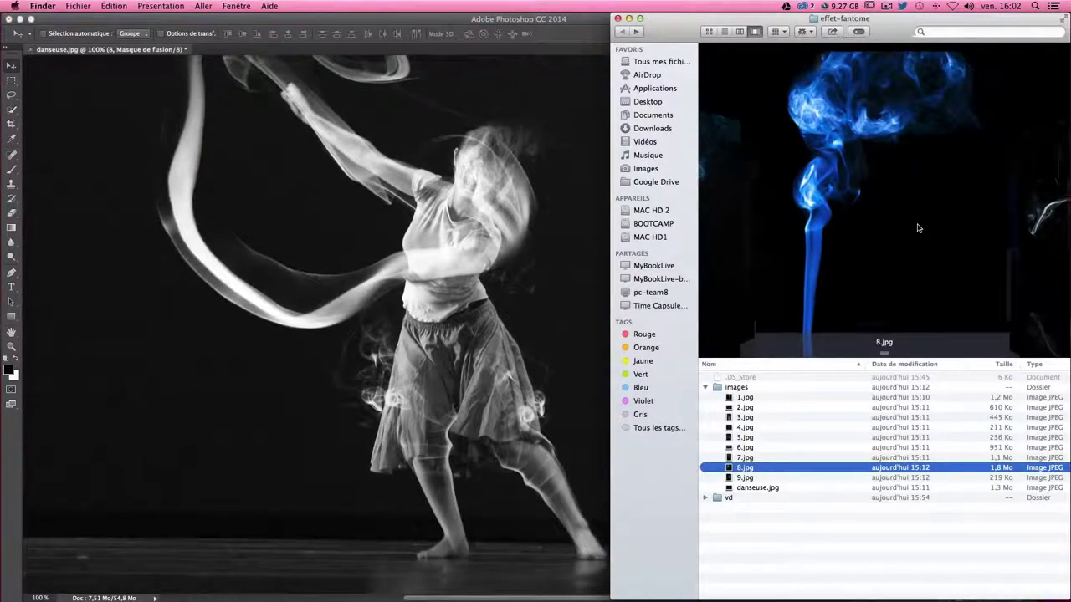
- Browse the smoke images in Cover Flow, pick 4.jpg, and drag it onto the dancer canvas
key("Down")
key("Up")
key("Up")
key("Up")
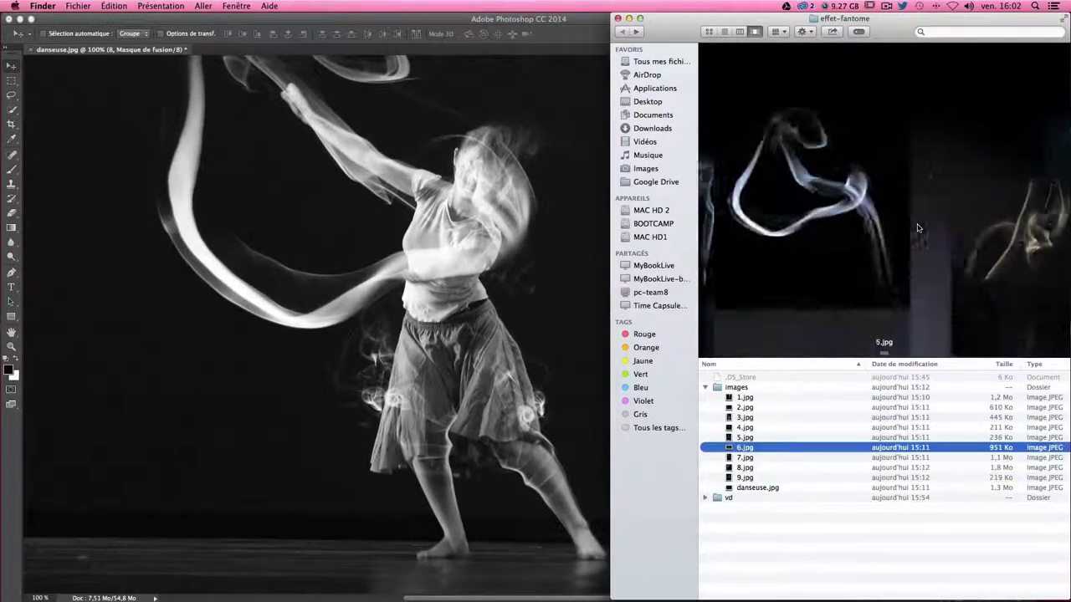
key("Up")
key("Up")
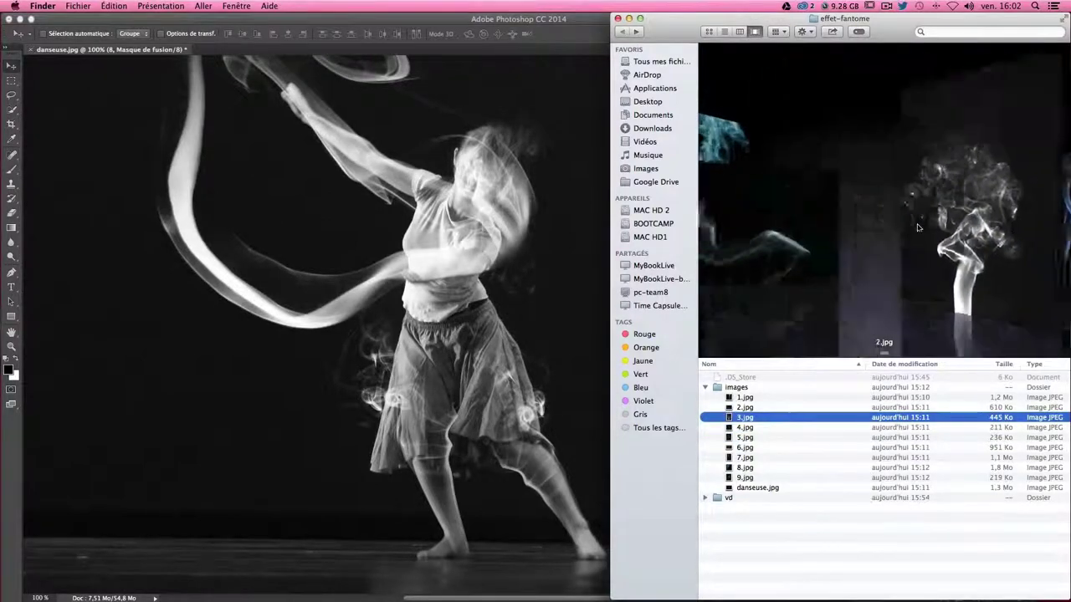
key("Up")
key("Up")
key("Down")
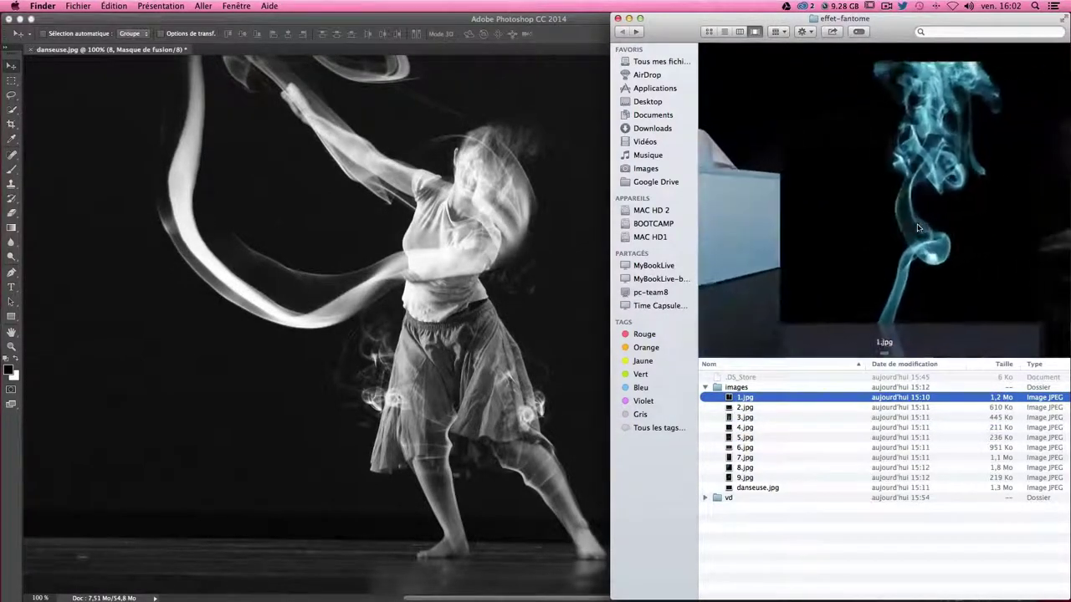
key("Down")
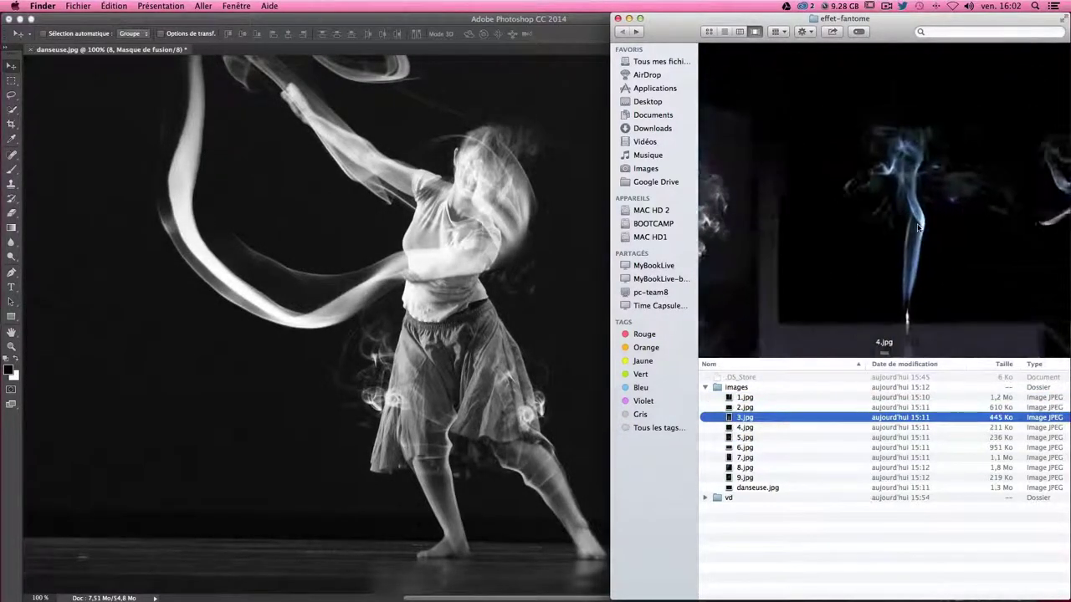
key("Down")
key("Down")
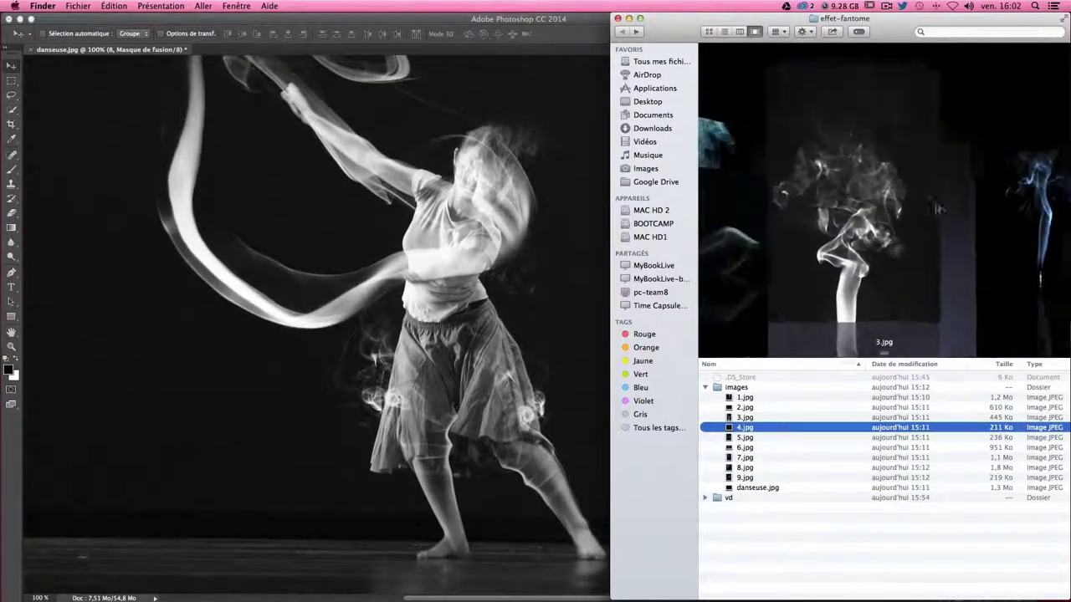
key("Up")
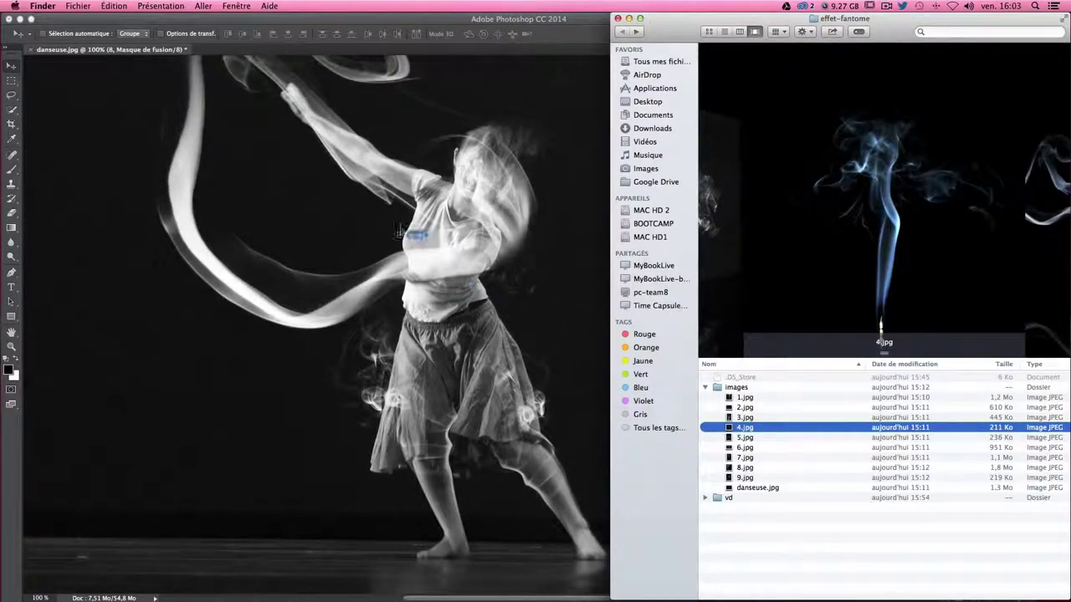
left_click_drag(712, 427, 410, 232)
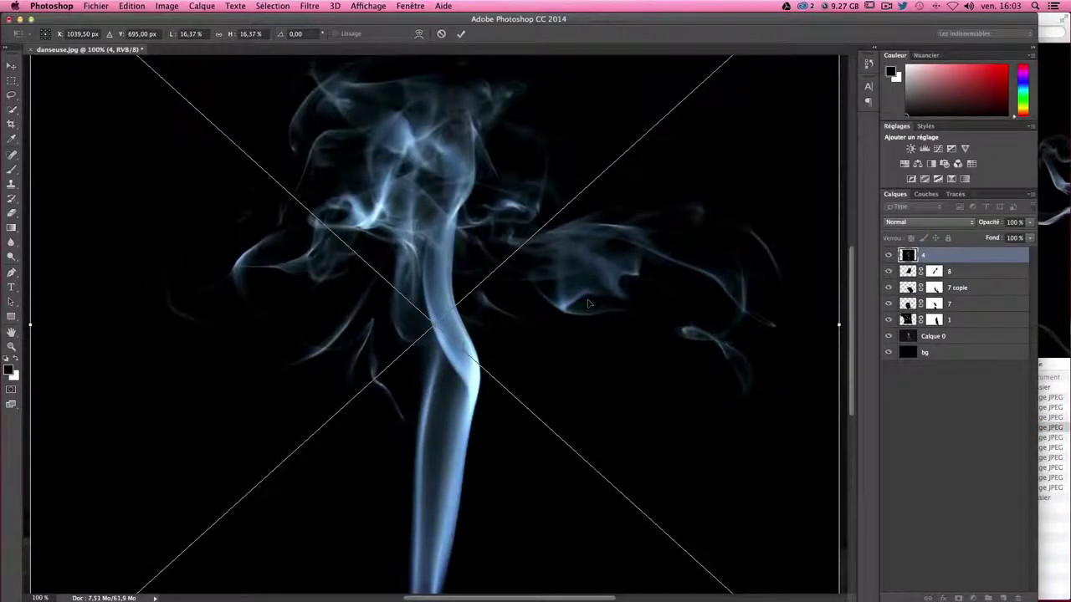
- Commit smoke layer 4, rasterize it, desaturate it, and set its blend mode to Superposition
key("Return")
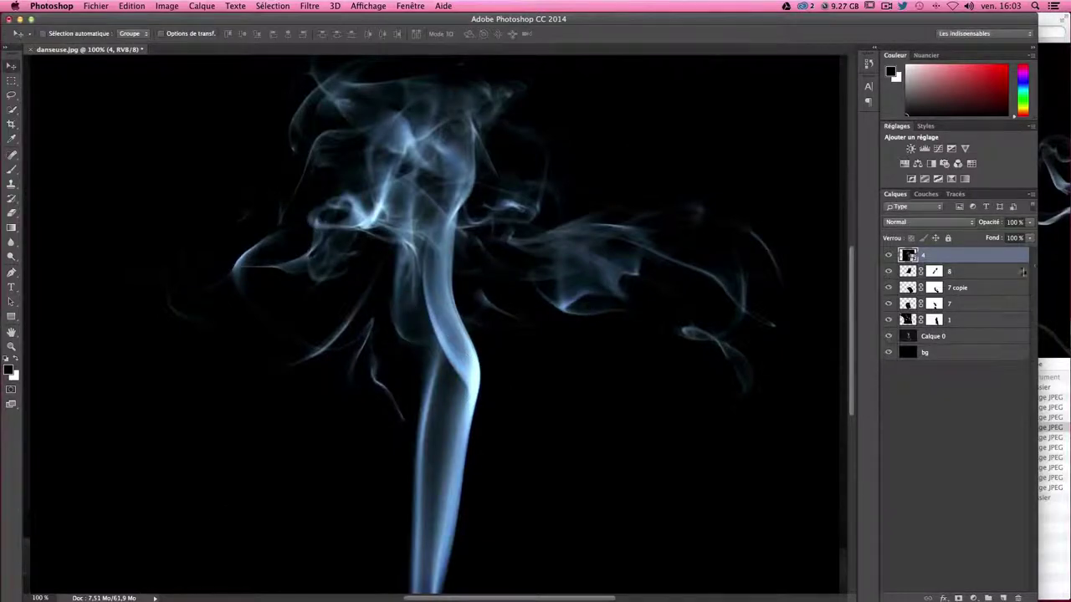
right_click(948, 264)
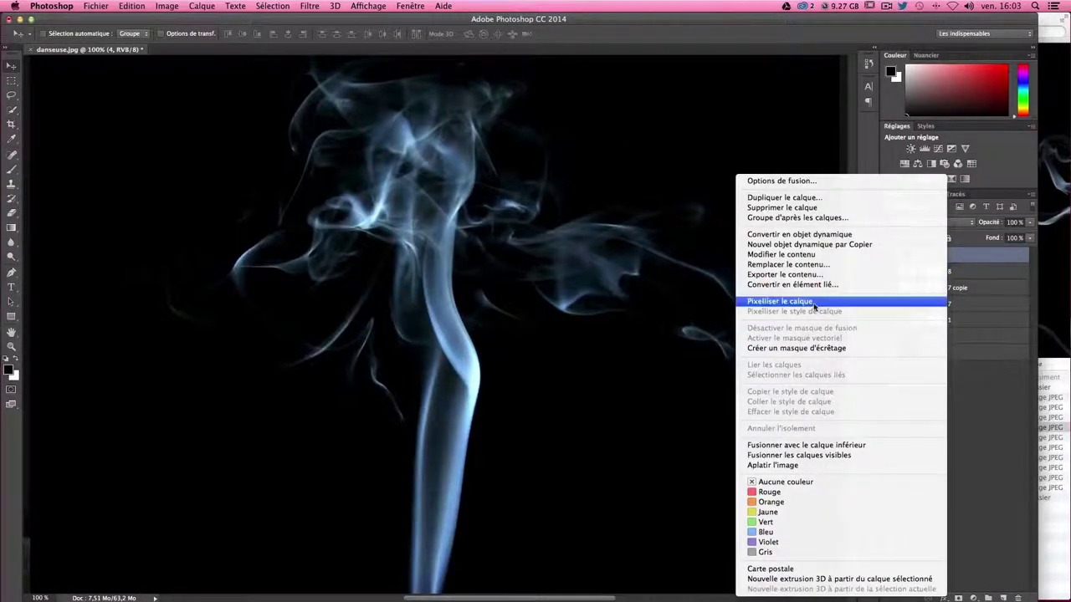
left_click(812, 301)
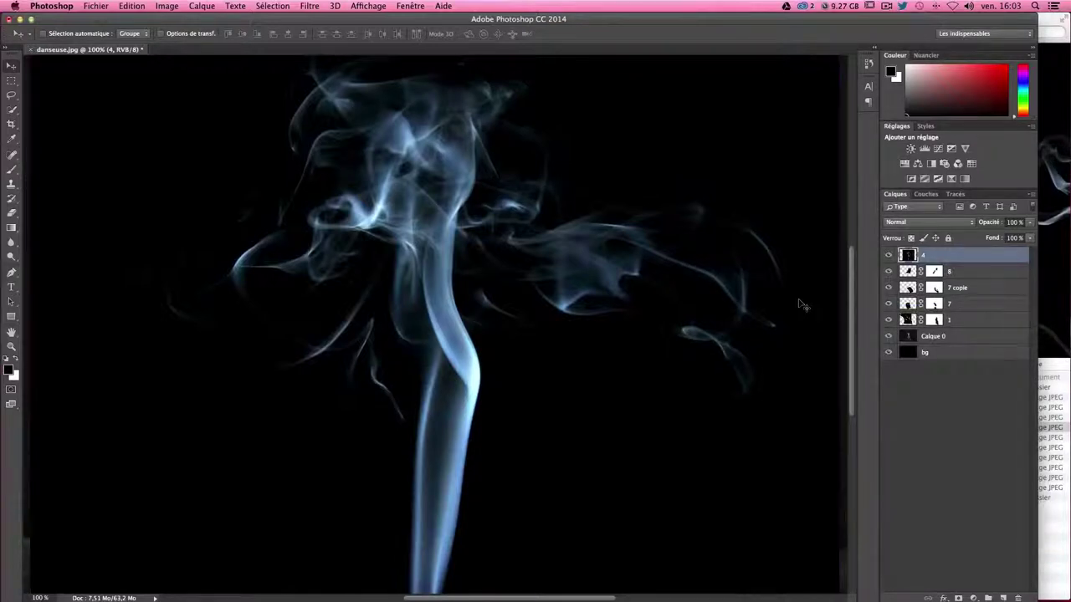
key("ctrl+shift+u")
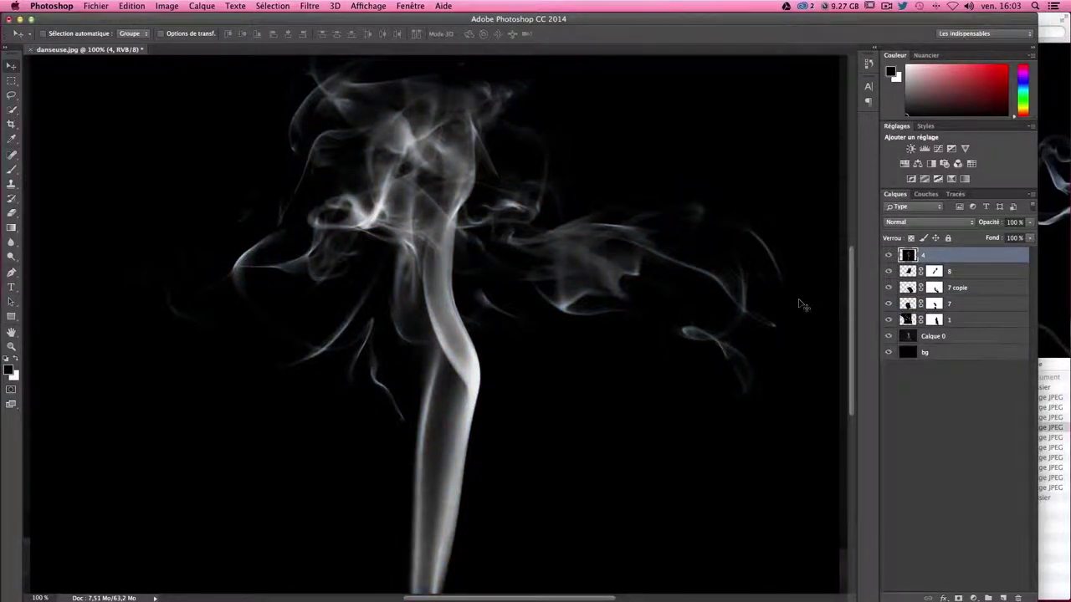
left_click(902, 226)
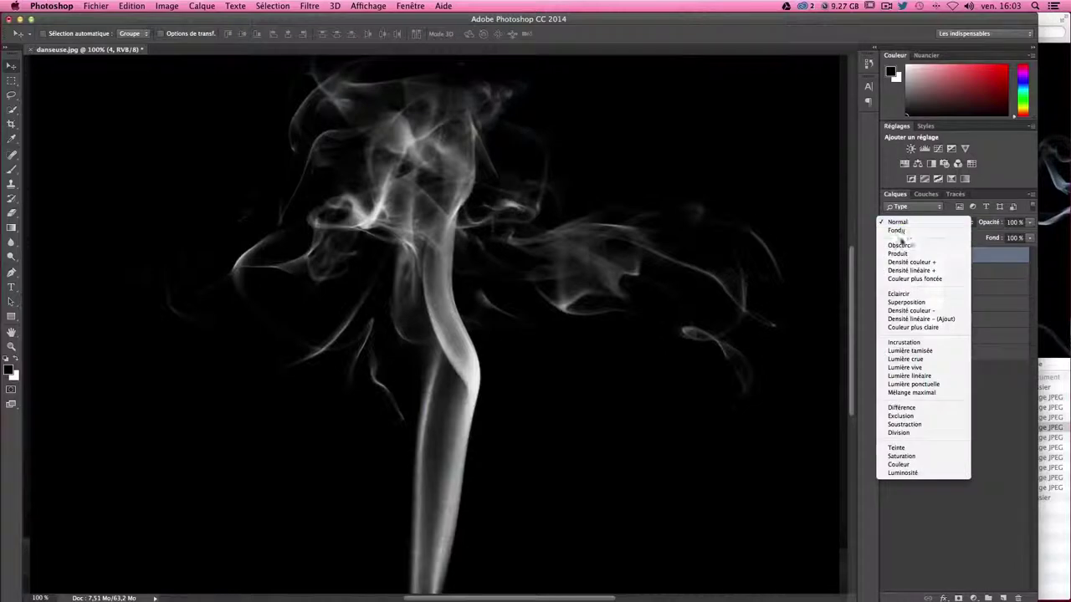
left_click(906, 303)
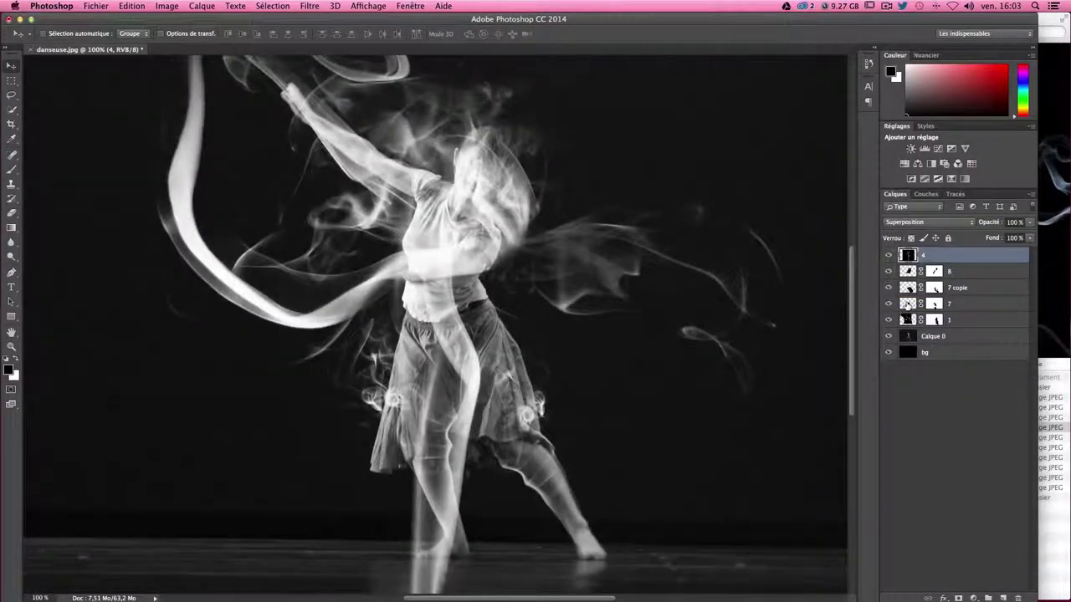
- Scale smoke layer 4 down to about 56.6% and shift it right over the dancer
key("ctrl+t")
scroll(451, 226, "up", 2)
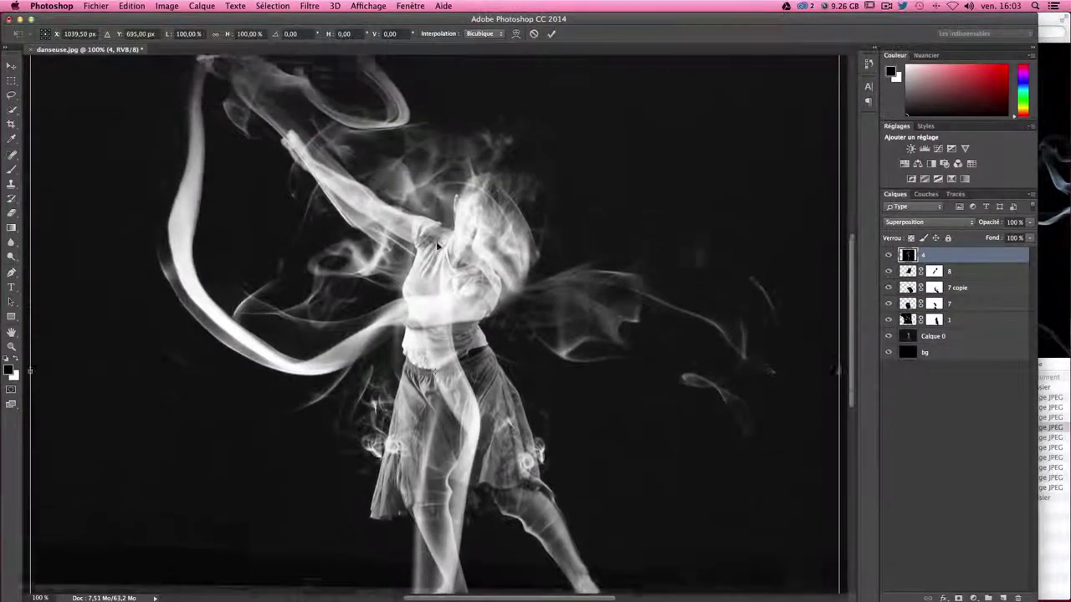
scroll(443, 239, "up", 5)
scroll(436, 246, "up", 2)
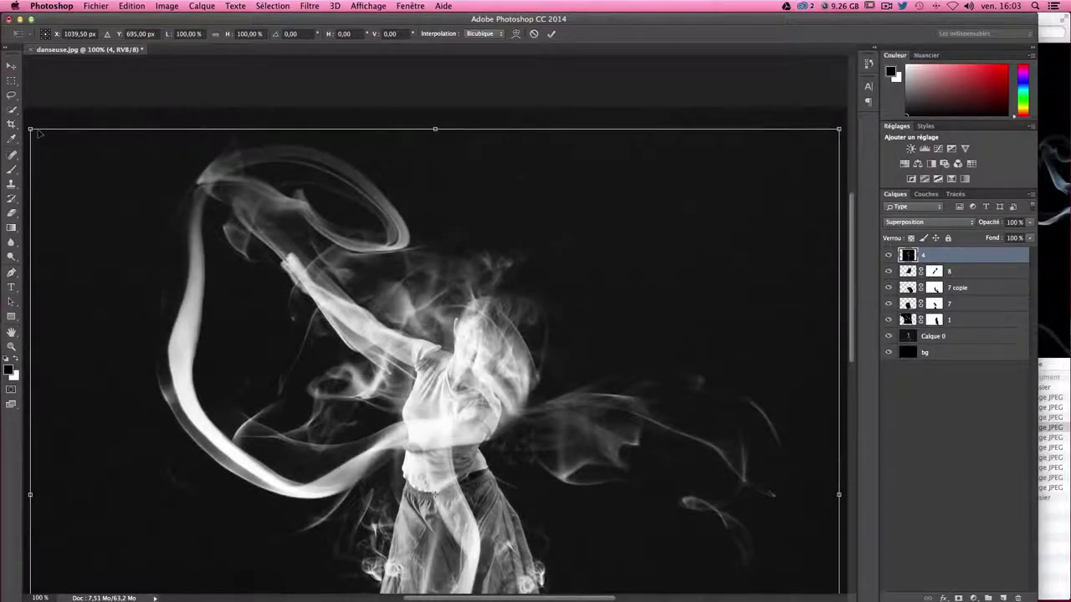
left_click_drag(31, 130, 330, 399)
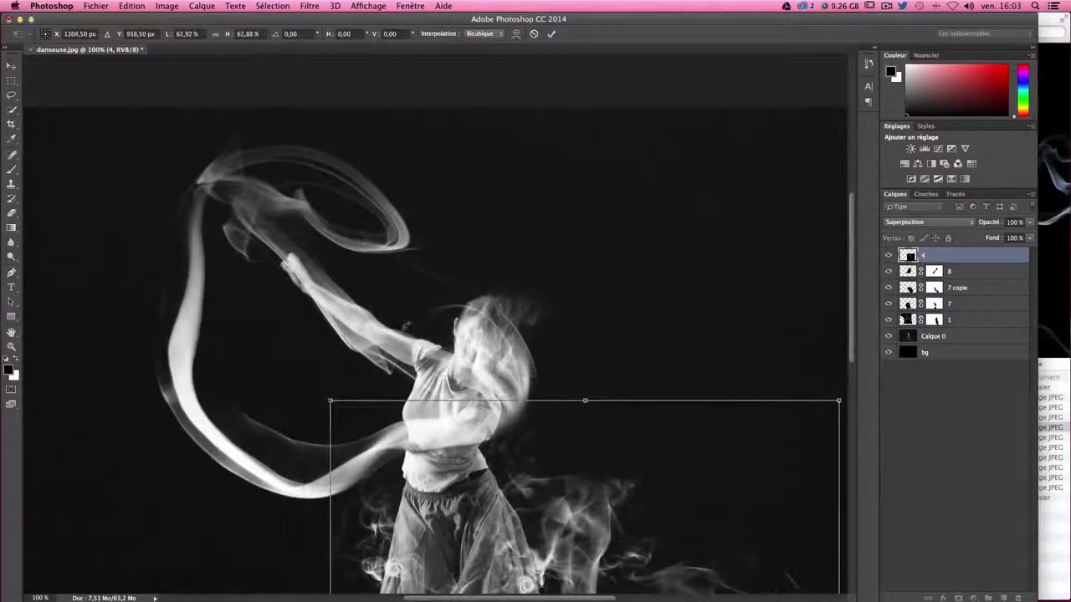
scroll(586, 385, "down", 7)
mouse_move(605, 388)
left_mouse_down()
mouse_move(472, 270)
mouse_move(502, 262)
left_mouse_up()
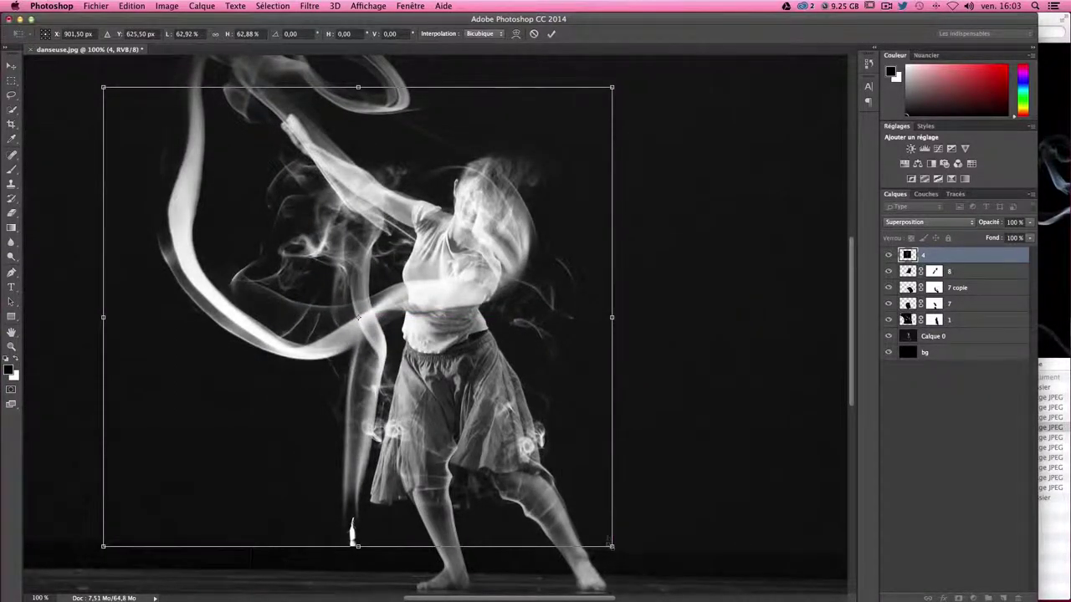
left_click_drag(611, 546, 561, 500)
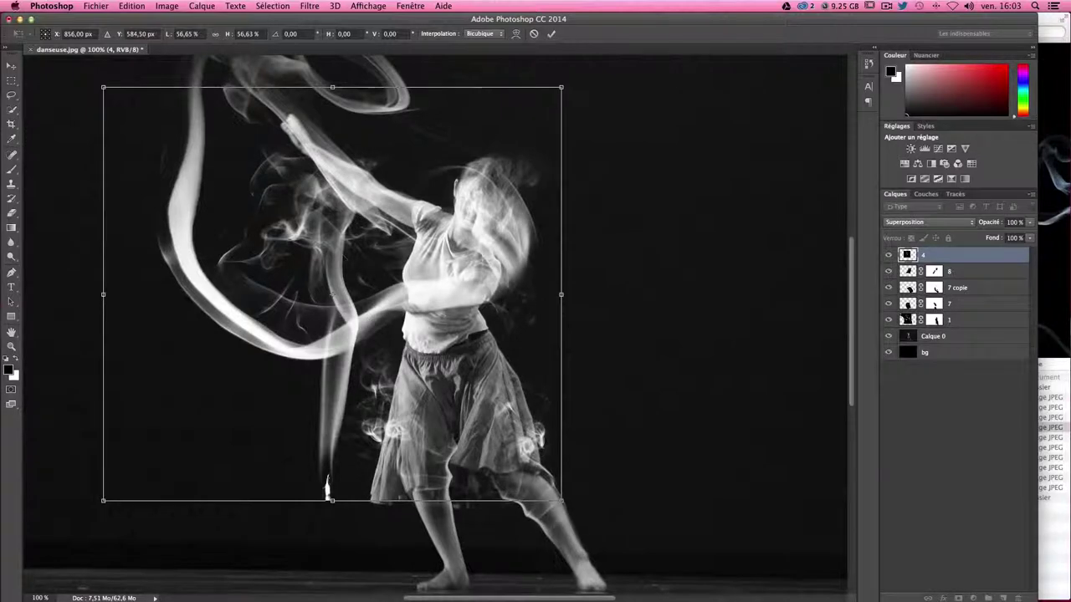
left_click_drag(388, 283, 404, 280)
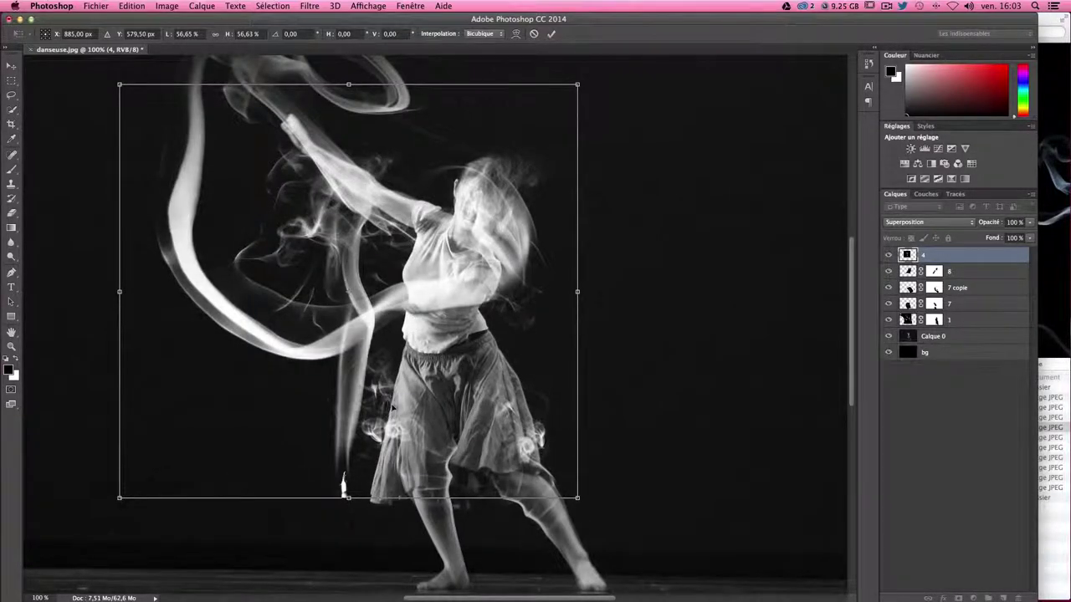
left_click_drag(412, 298, 435, 292)
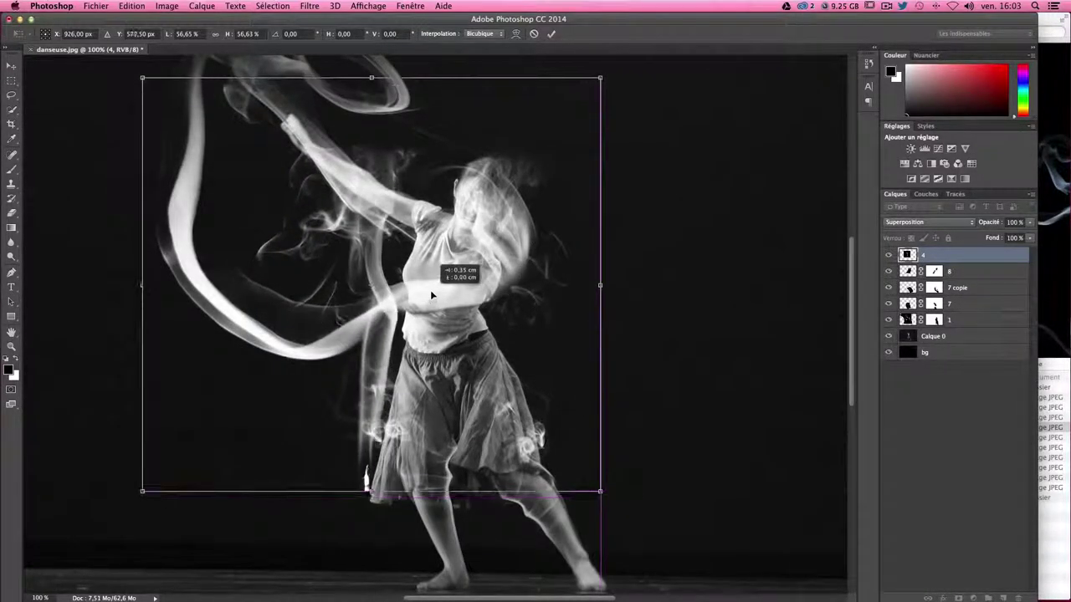
- Flip layer 4 horizontally (Symétrie axe horizontal) and move it up and right over the dancer
right_click(403, 277)
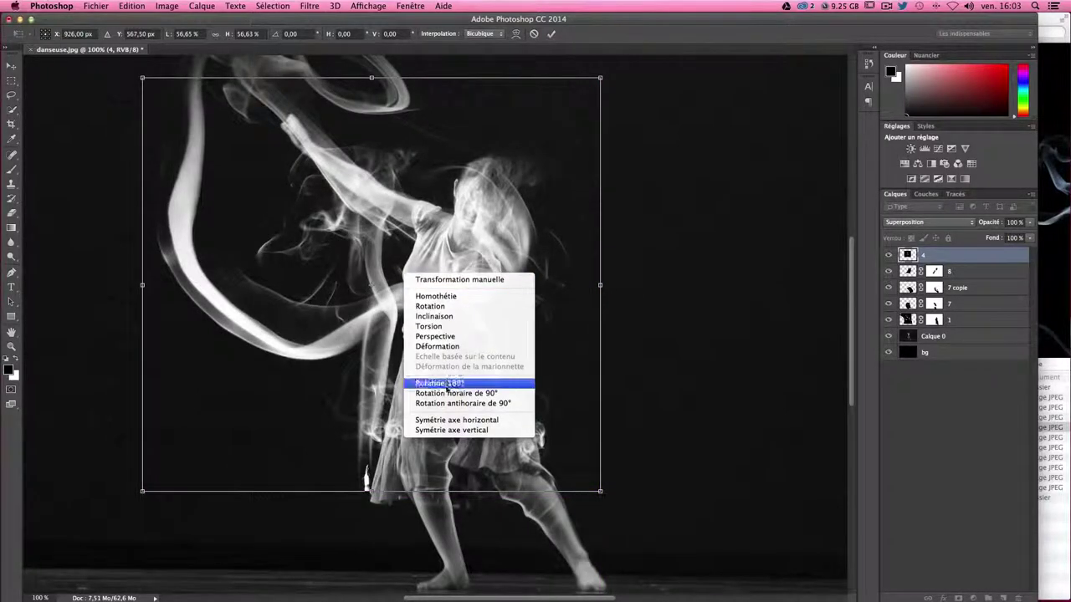
left_click(451, 418)
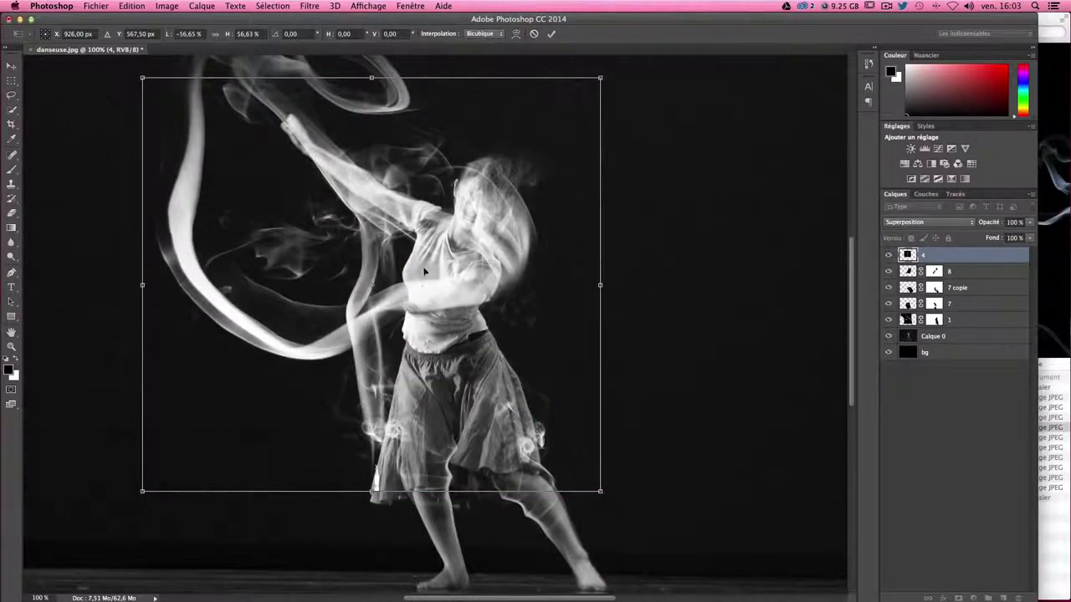
left_click_drag(424, 271, 469, 253)
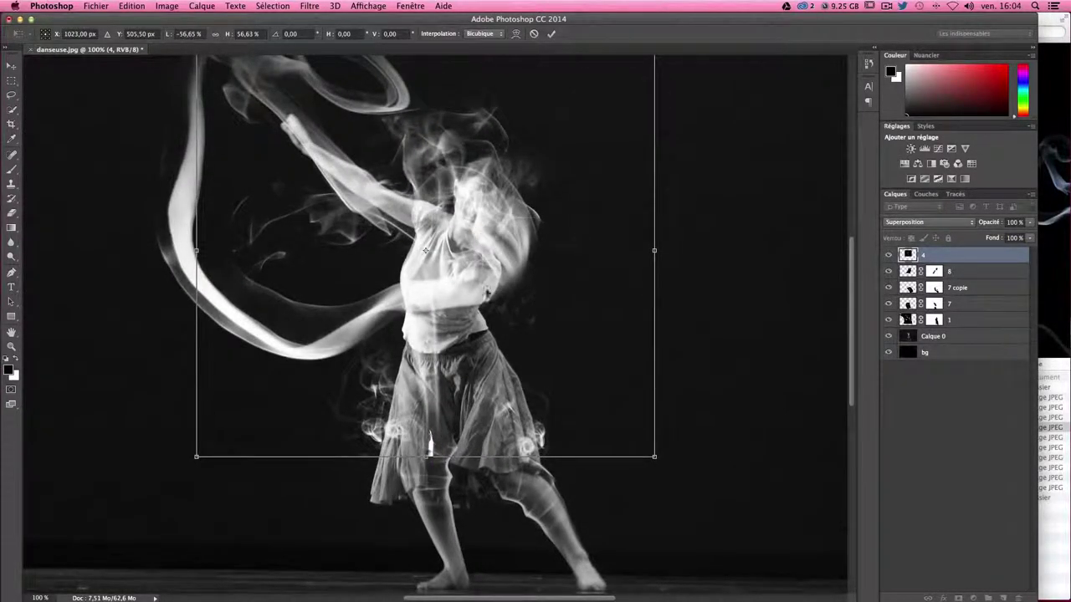
- Warp layer 4, stretching its lower corners down and out, bowing its right edge inward, then commit
right_click(469, 277)
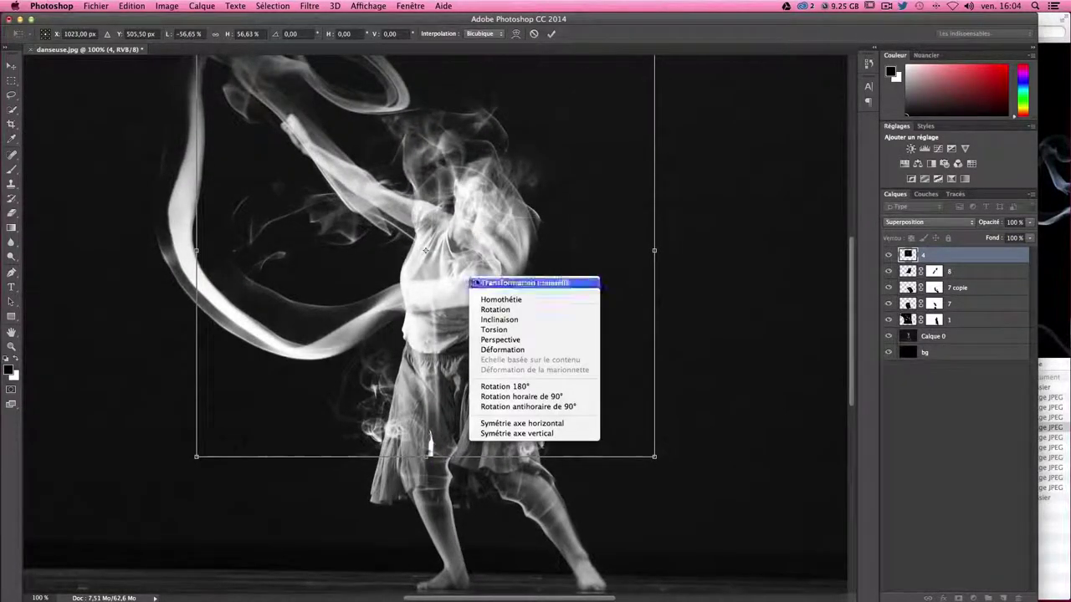
left_click(510, 350)
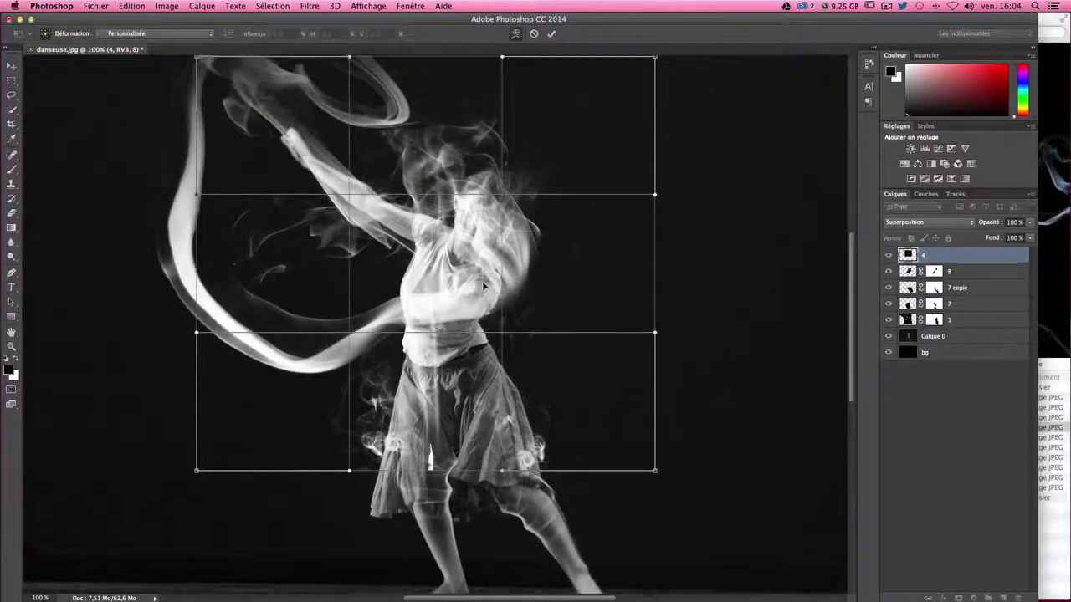
left_click_drag(414, 248, 413, 252)
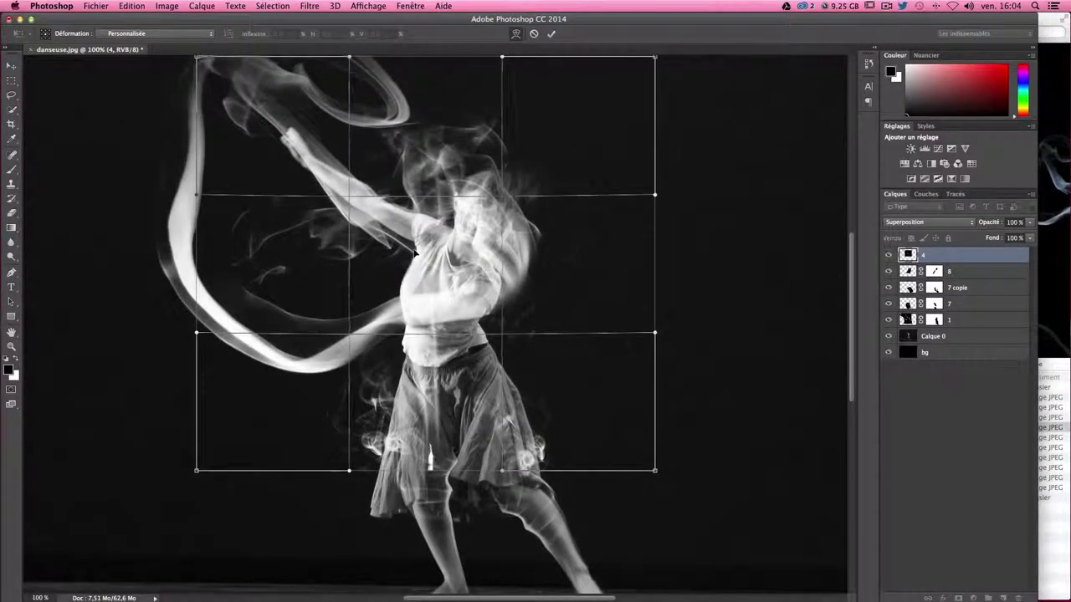
left_click_drag(414, 389, 424, 398)
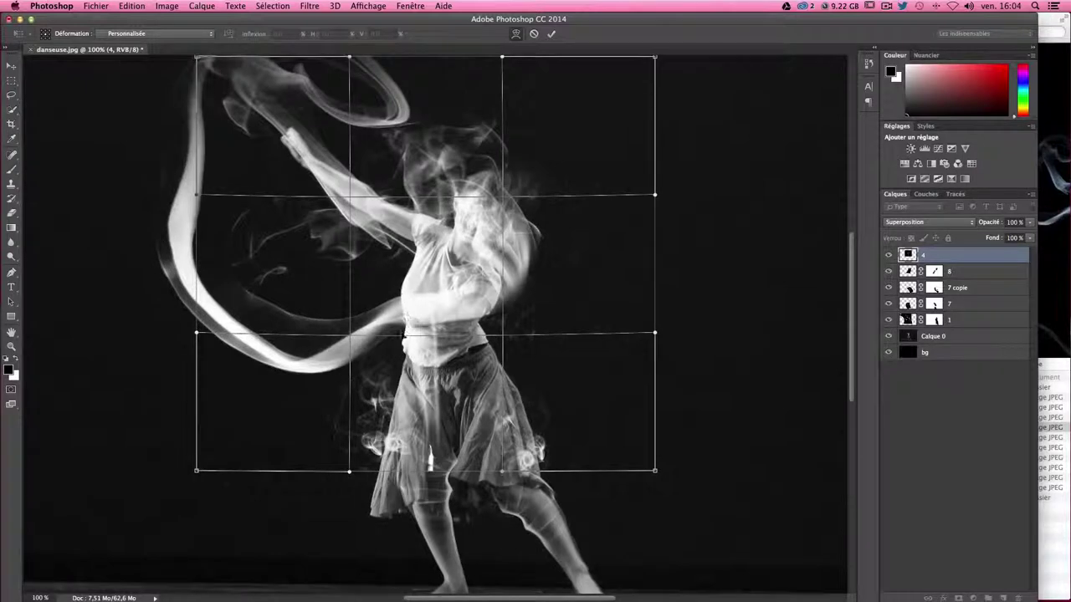
left_click_drag(196, 470, 57, 503)
left_click_drag(655, 471, 504, 556)
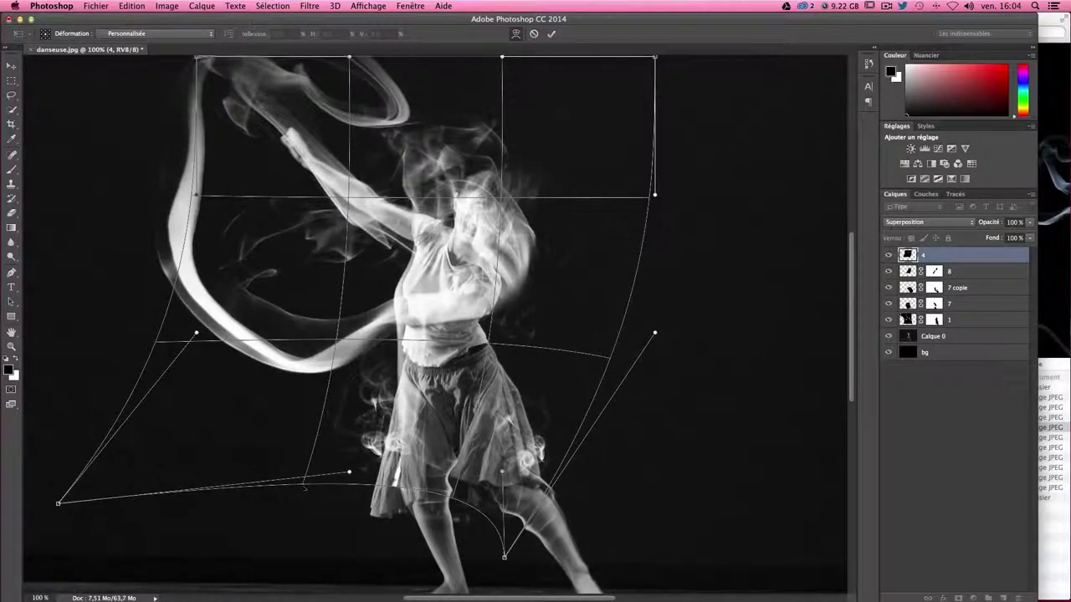
left_click_drag(304, 486, 208, 532)
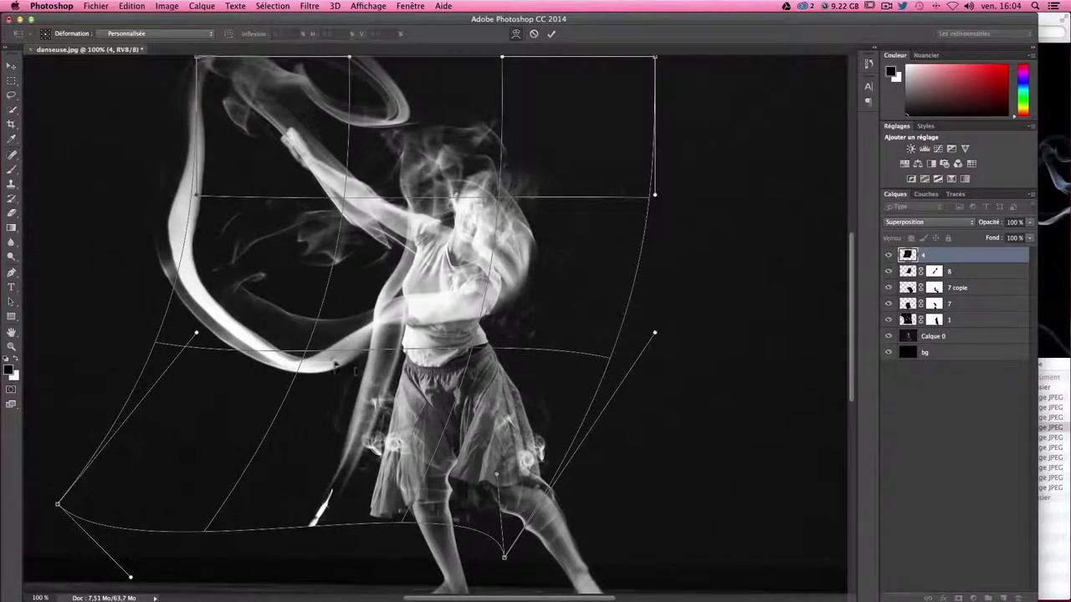
left_click_drag(184, 283, 196, 284)
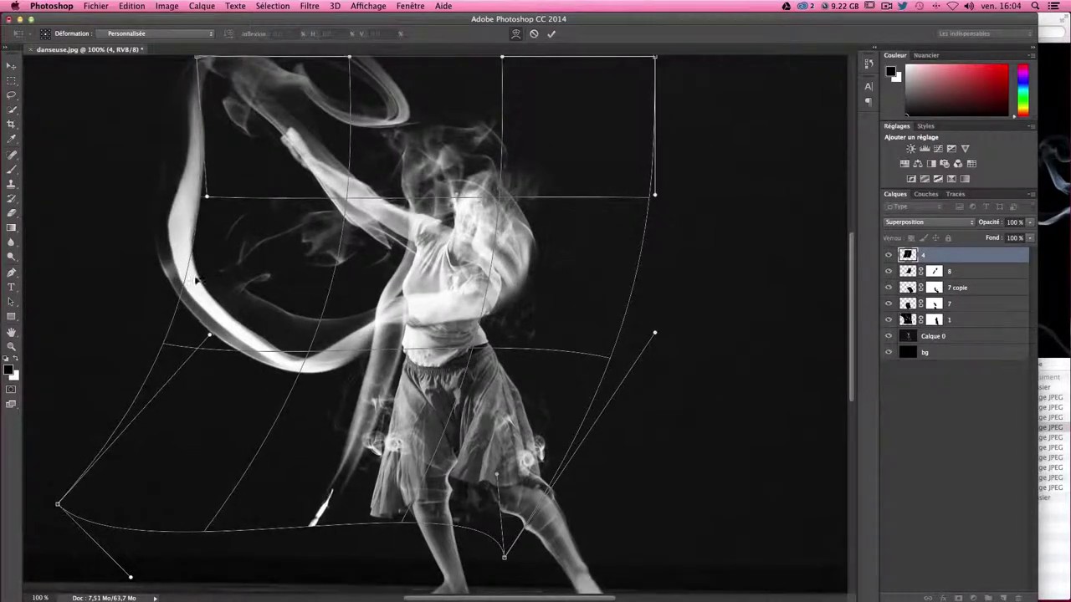
left_click_drag(309, 78, 310, 83)
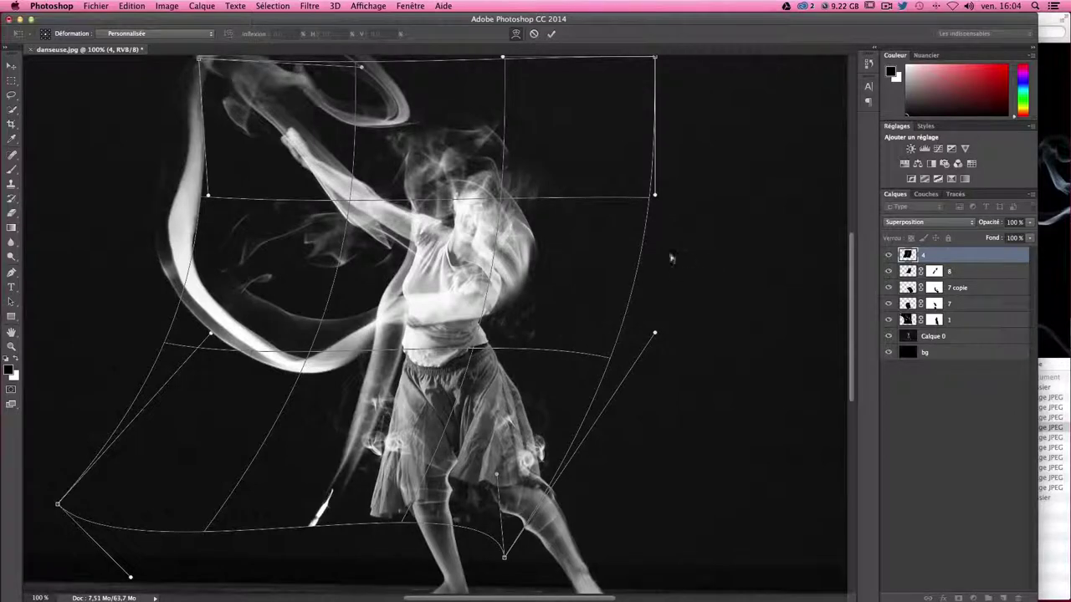
left_click_drag(646, 202, 626, 200)
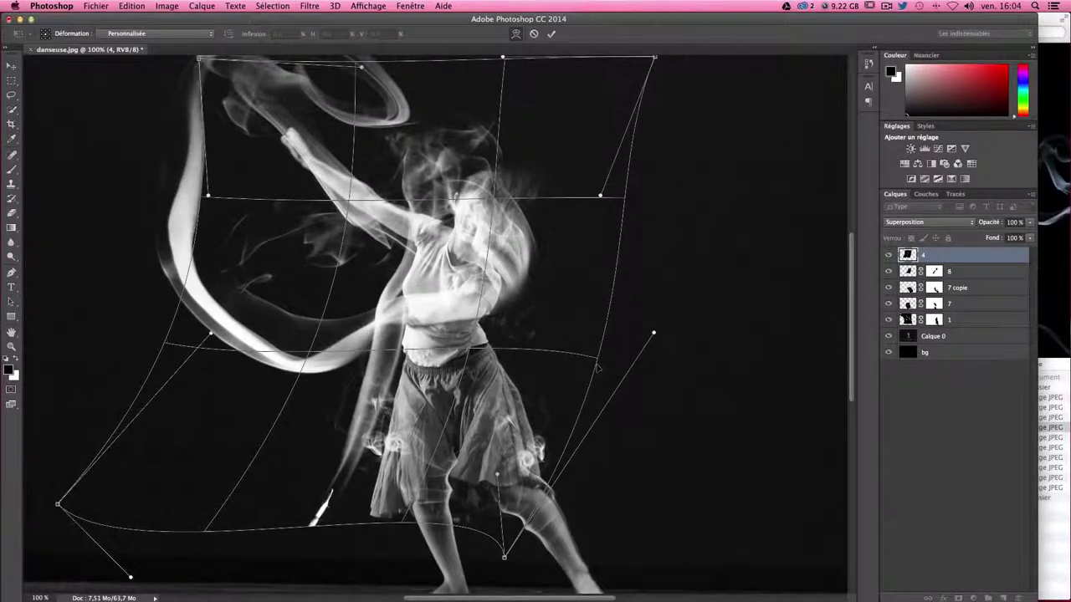
left_click_drag(597, 366, 589, 344)
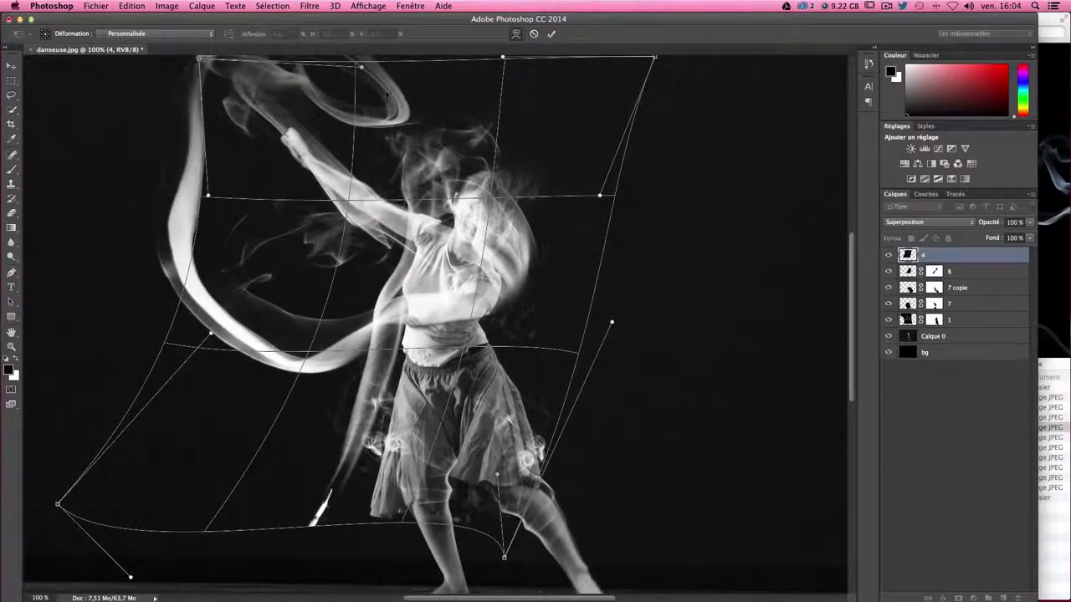
key("Return")
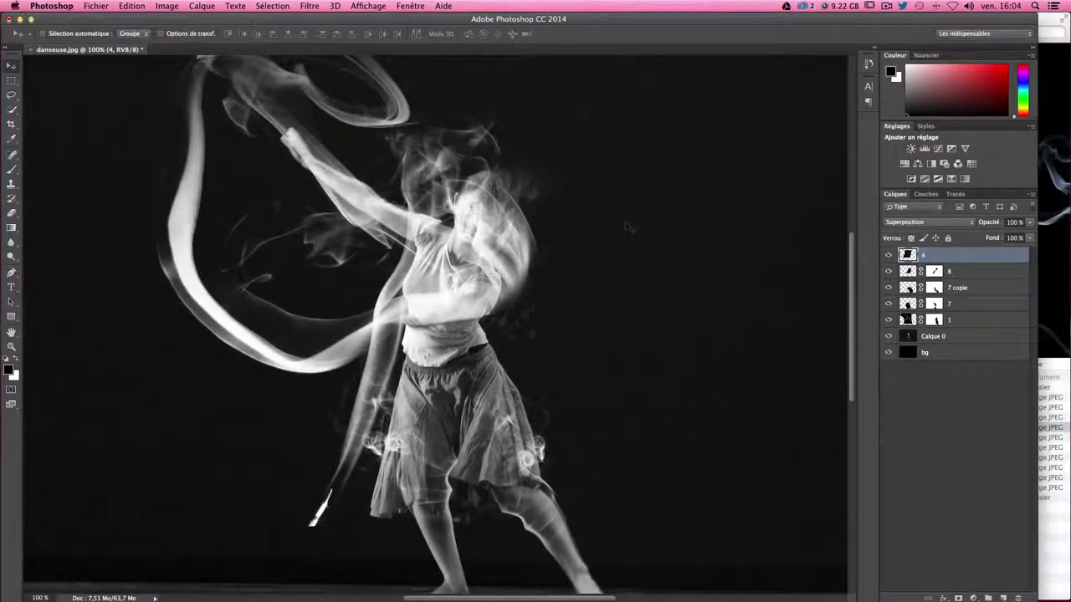
- Rotate smoke layer 4 to about -8°, squash its height to roughly 86%, and shrink it slightly
key("ctrl+t")
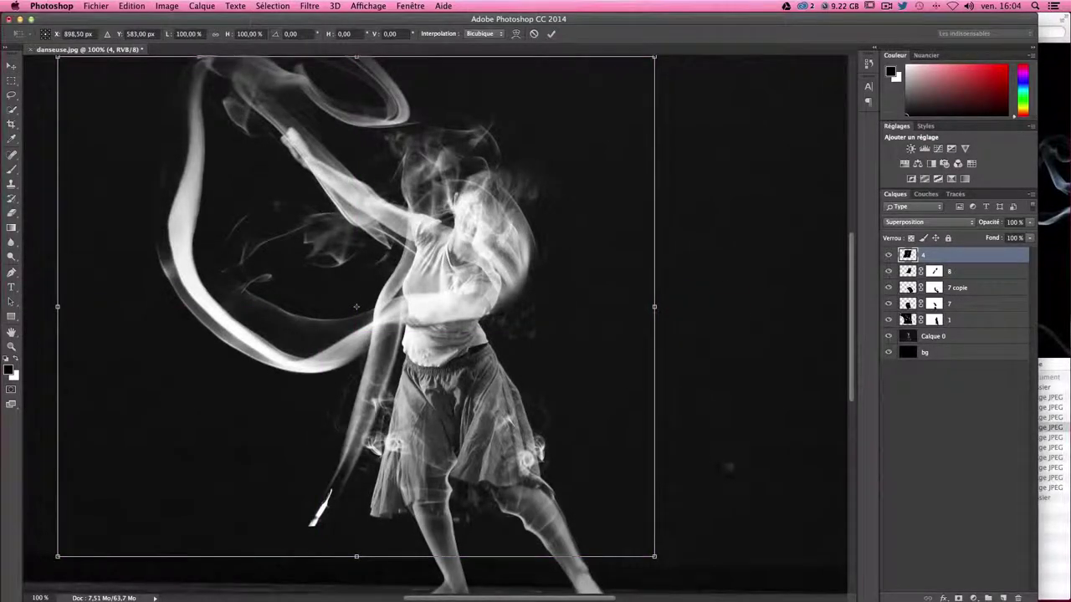
left_click_drag(753, 458, 760, 437)
left_click_drag(412, 322, 446, 326)
left_click_drag(390, 549, 391, 475)
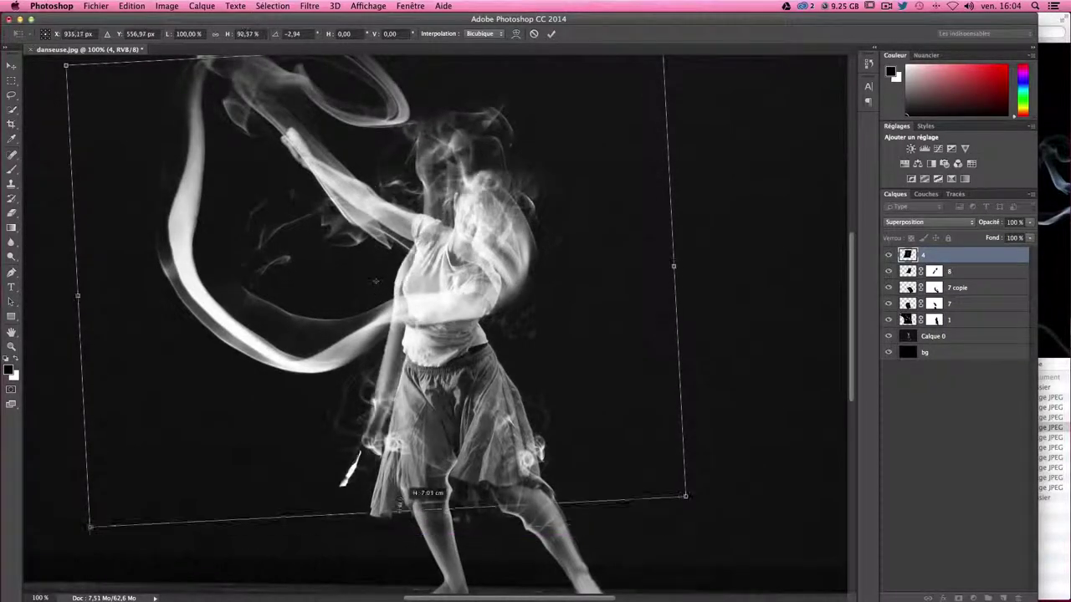
left_click_drag(375, 265, 450, 409)
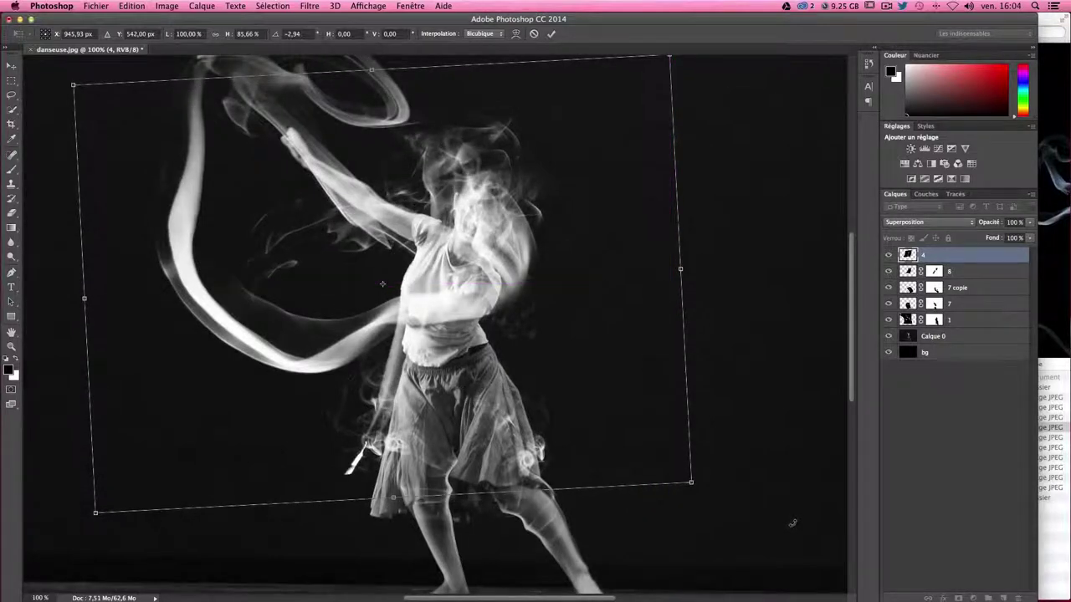
left_click_drag(791, 519, 793, 474)
left_click_drag(410, 343, 413, 351)
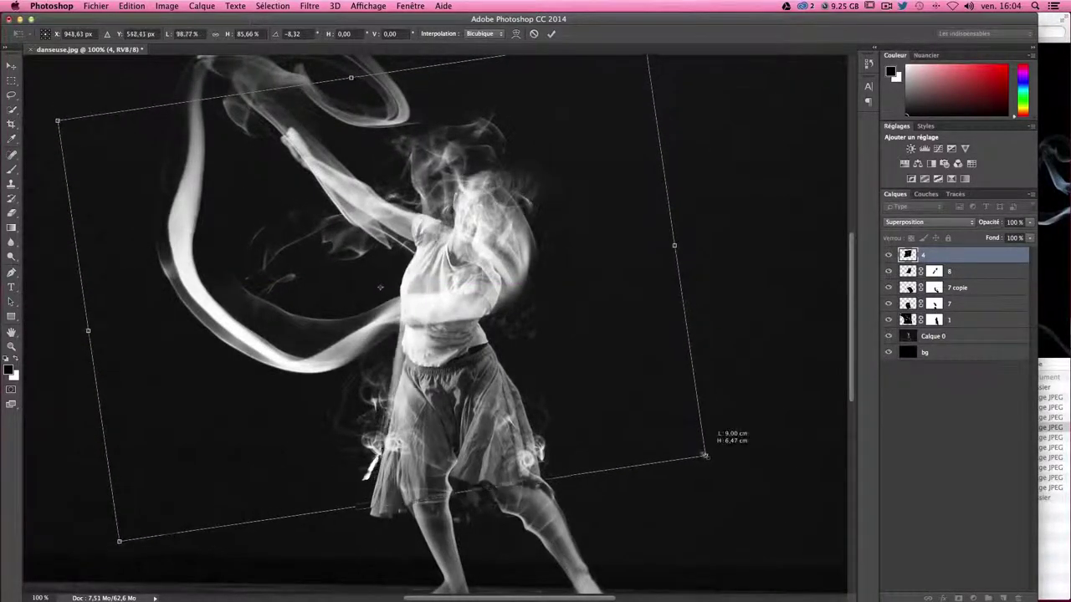
left_click_drag(709, 458, 699, 451)
left_click_drag(473, 364, 478, 366)
- Warp layer 4's left edge and bottom-left corner inward, then commit the transform
right_click(425, 325)
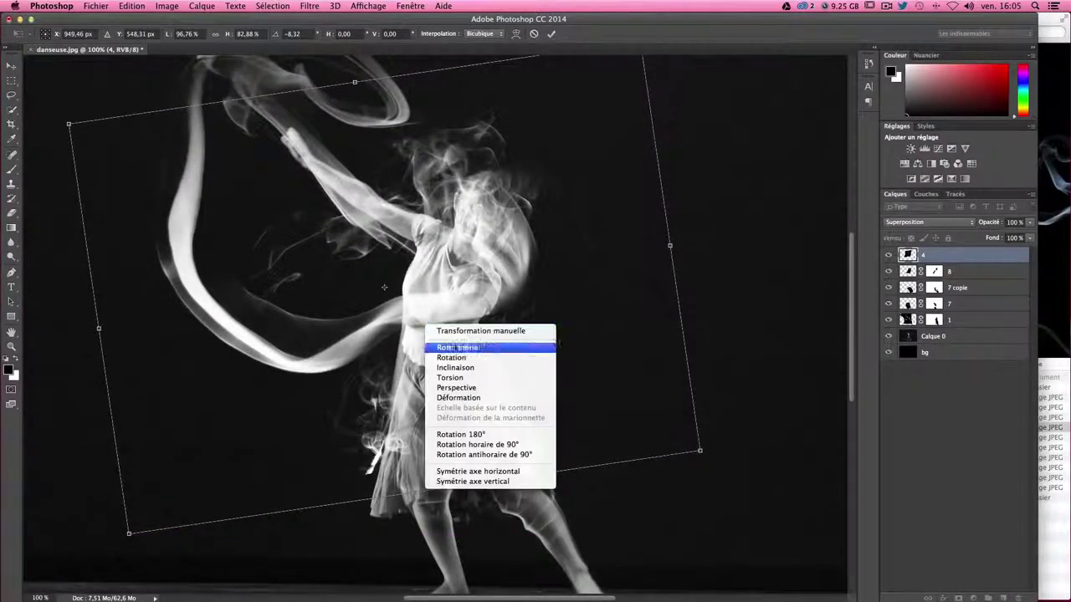
left_click(486, 401)
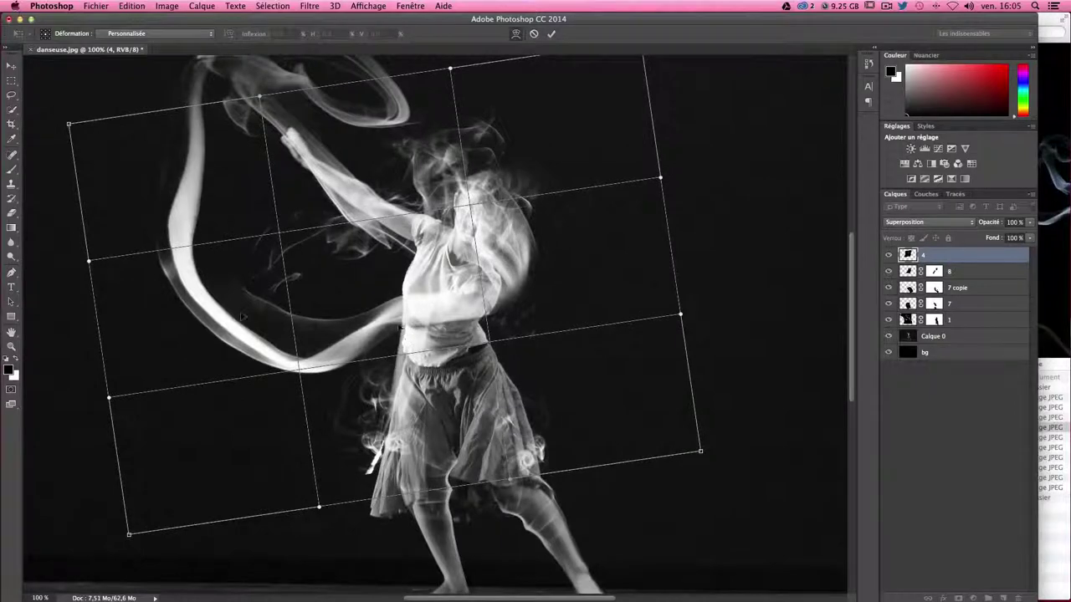
left_click_drag(101, 313, 119, 315)
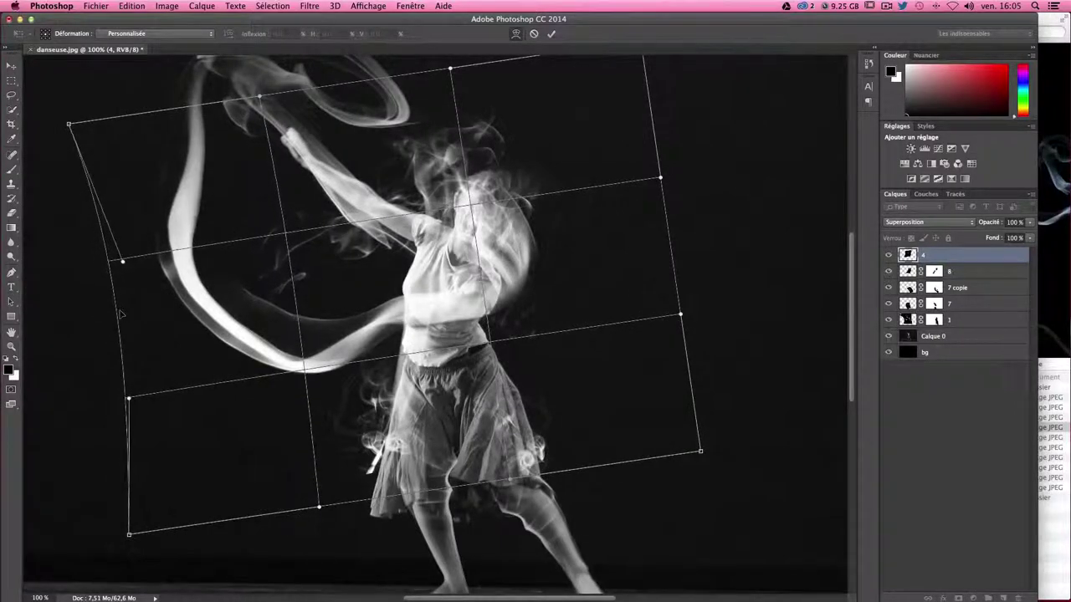
left_click_drag(421, 265, 416, 262)
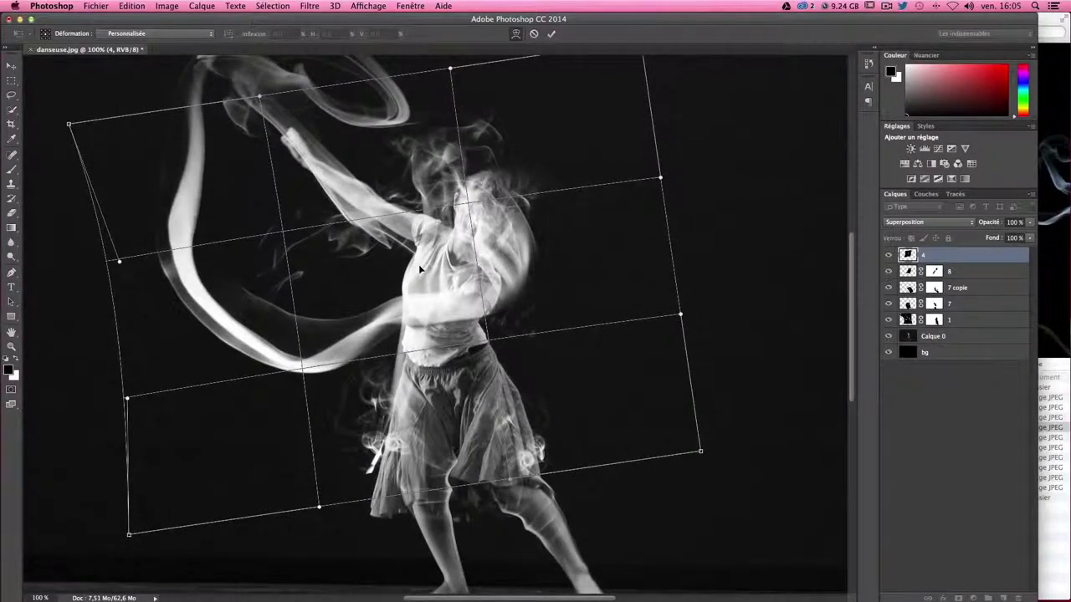
left_click_drag(130, 535, 188, 536)
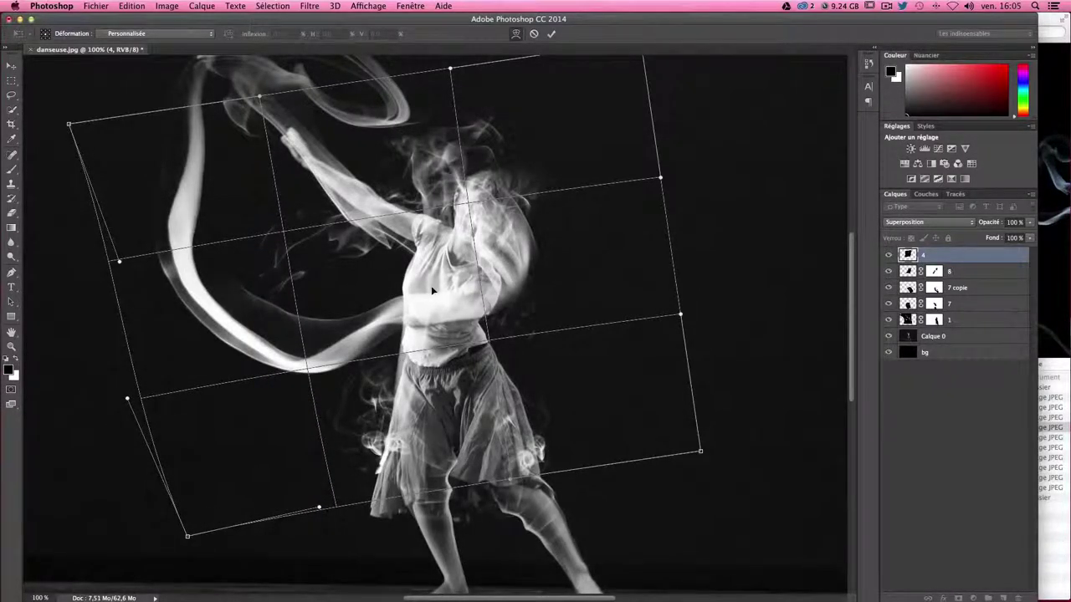
key("Return")
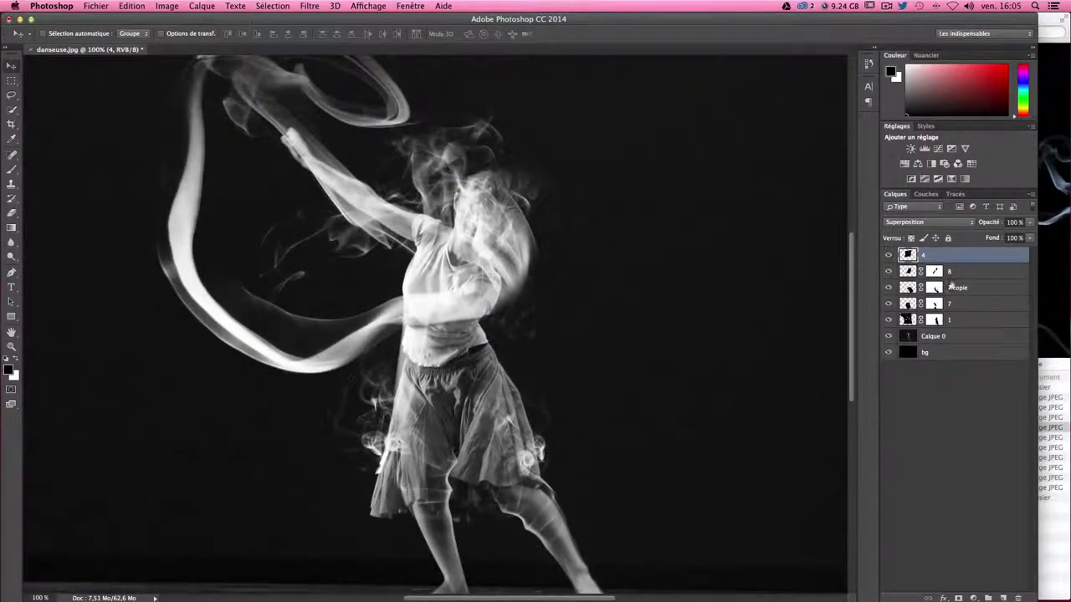
- Compare smoke against the dancer, then add a layer mask to layer 4 and choose the Brush
left_click(887, 336, "alt")
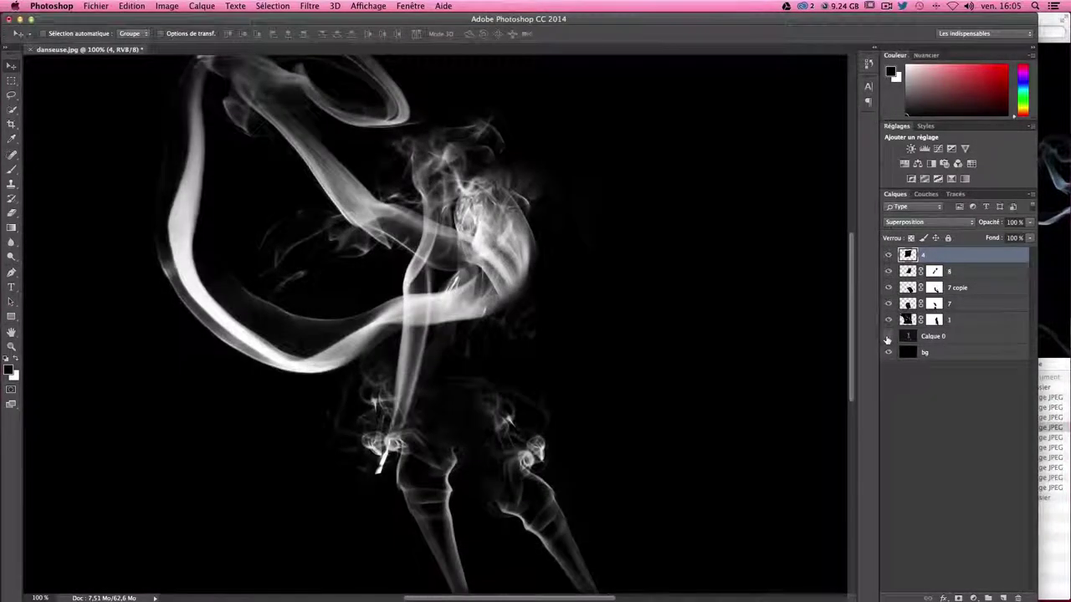
left_click(888, 336, "alt")
left_click(888, 336, "alt")
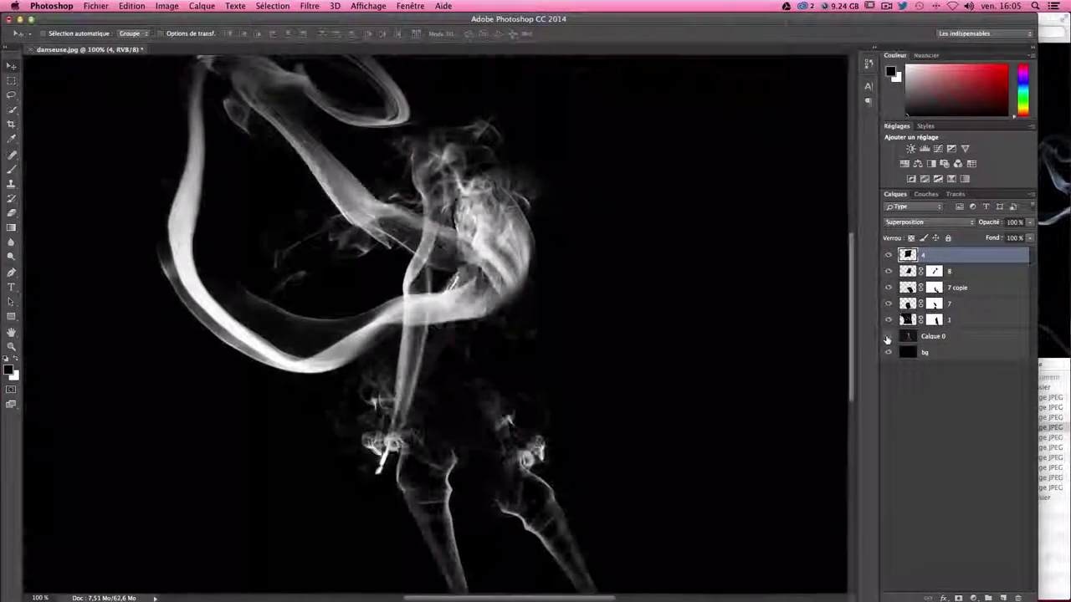
left_click(888, 337, "alt")
left_click(888, 337, "alt")
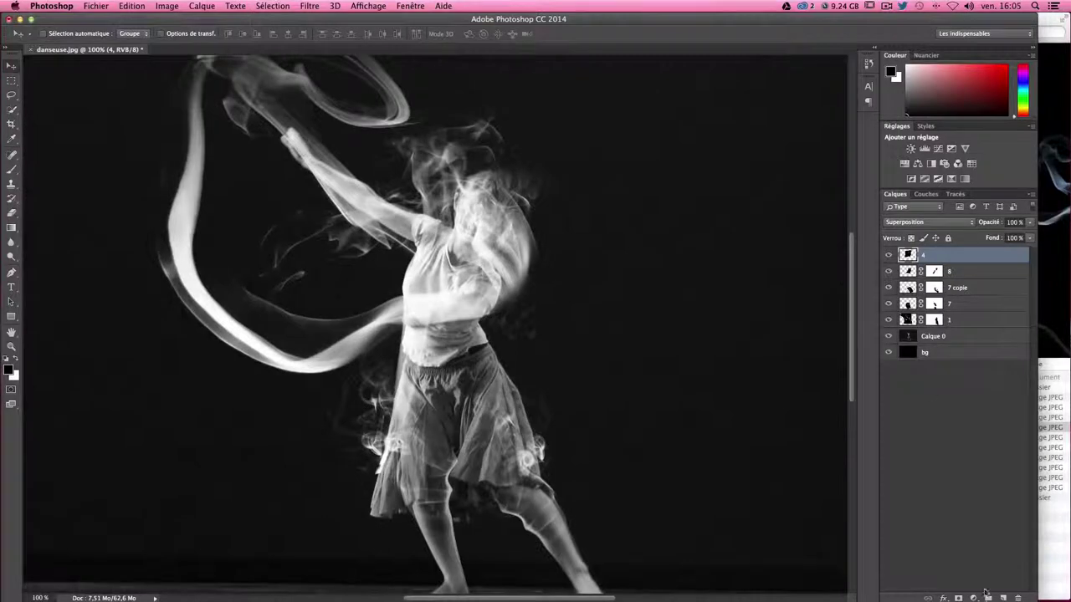
left_click(958, 598)
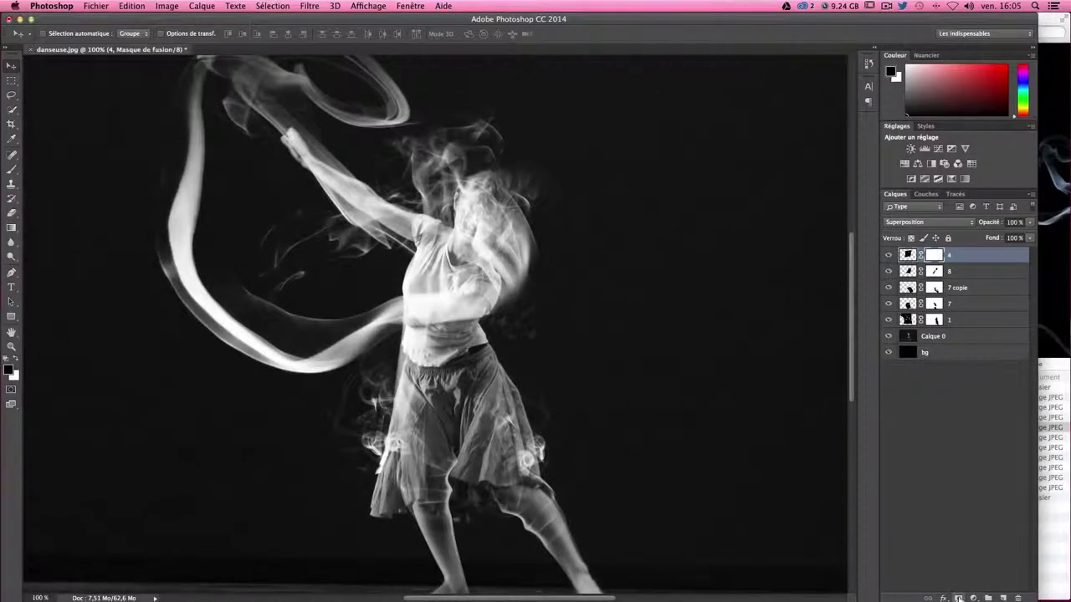
left_click(10, 169)
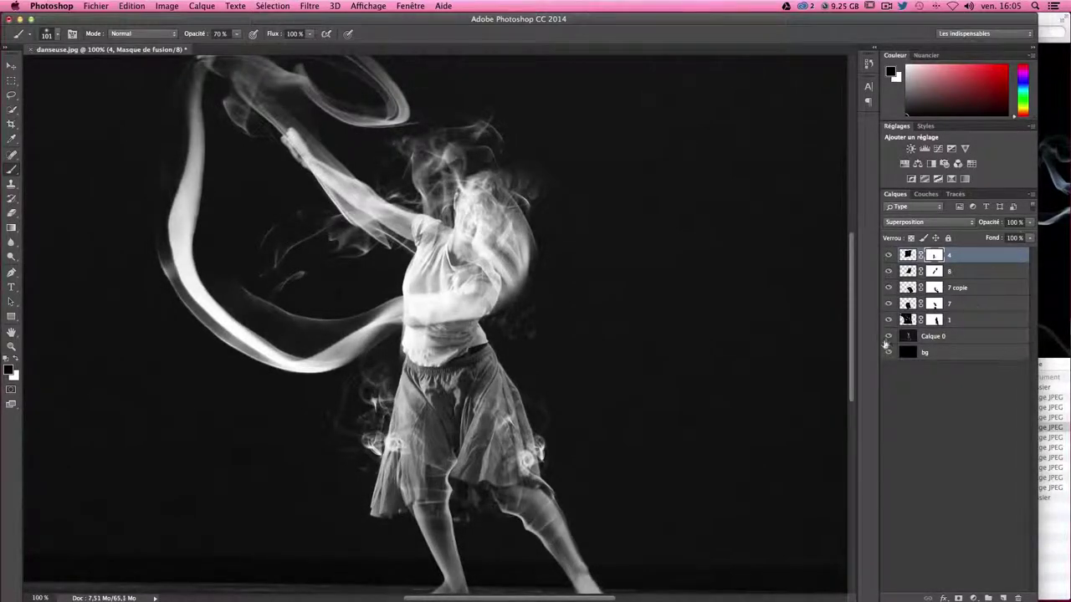
- Mask away layer 4's smoke over the dancer's head and face, checking with the dancer hidden
left_click(889, 336)
left_click(888, 336)
left_click(888, 336)
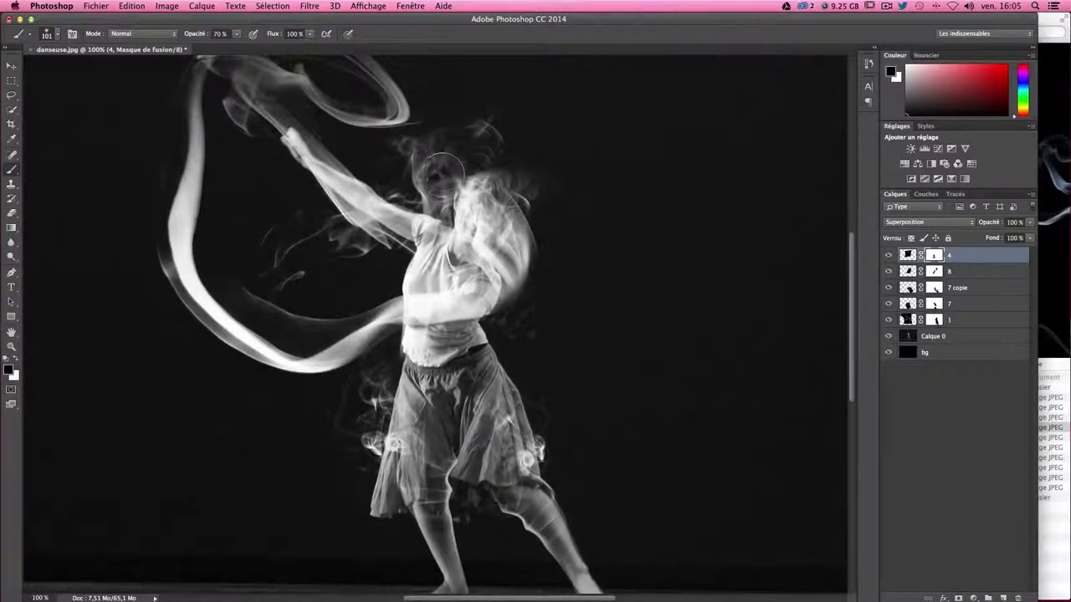
left_click_drag(442, 171, 462, 224)
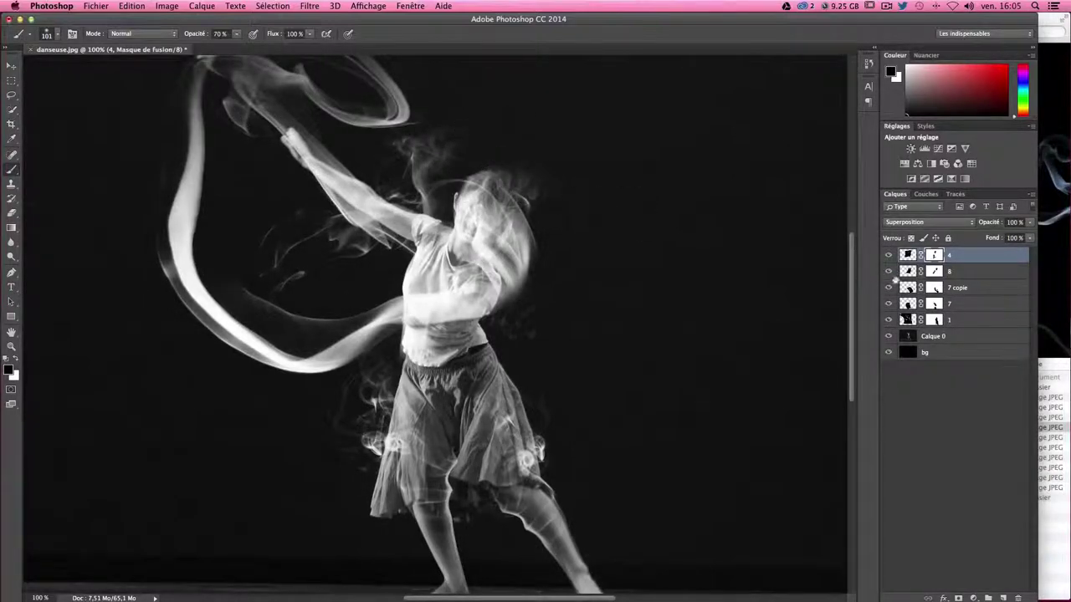
left_click(888, 337)
left_click(888, 337)
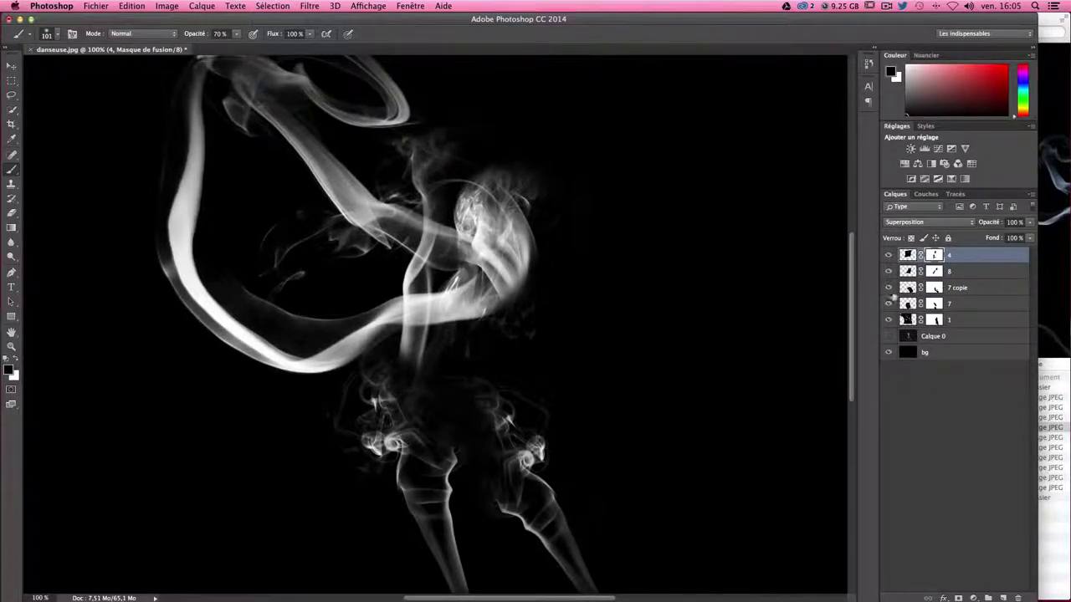
left_click(889, 336)
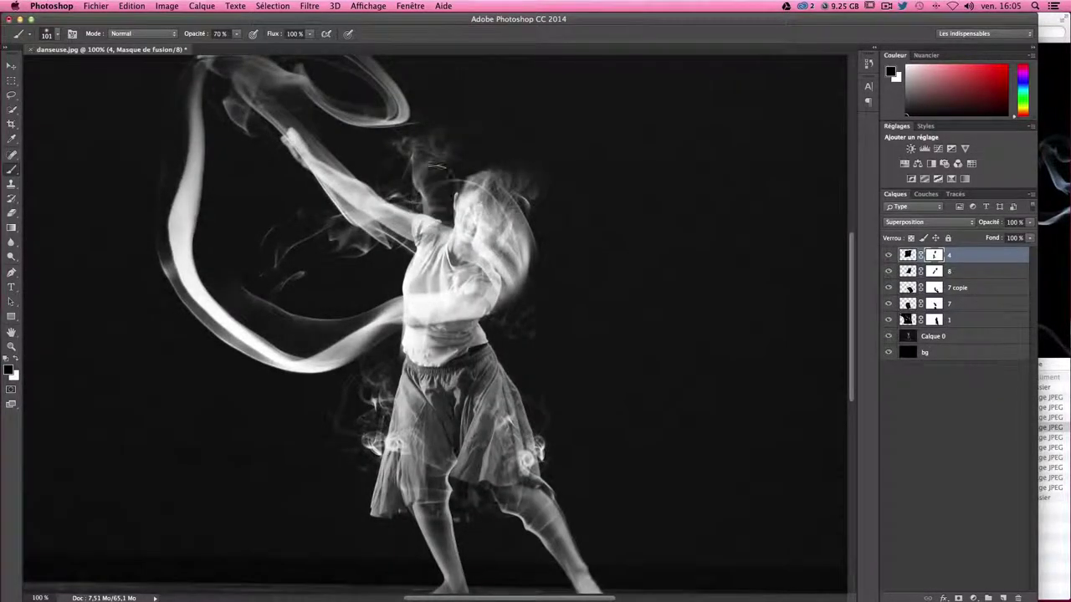
- Lower the brush opacity to 33% and recheck the smoke with the dancer toggled
left_click(236, 33)
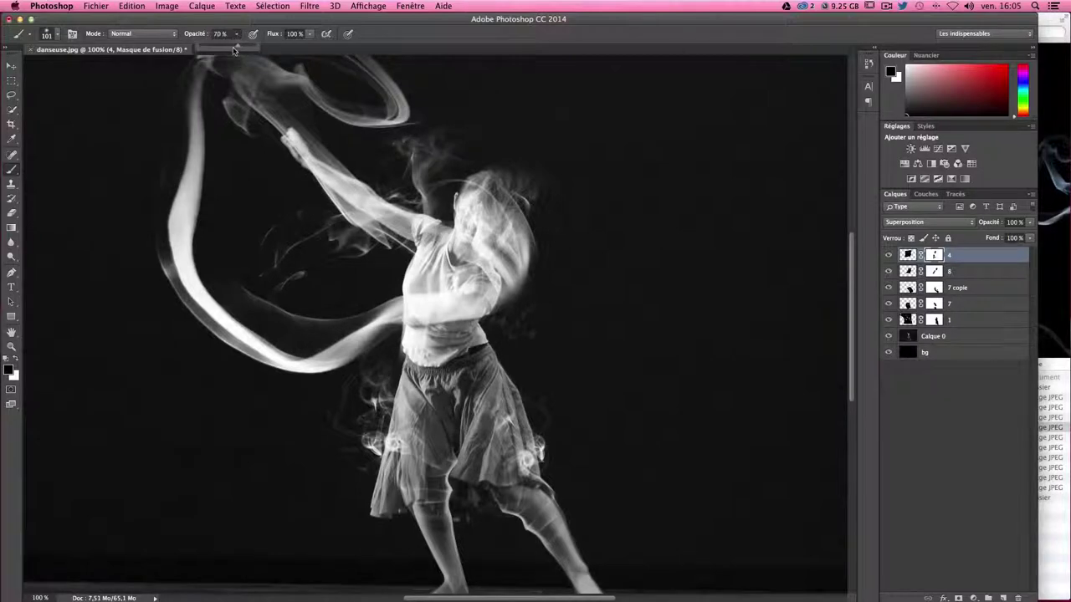
left_click(418, 143)
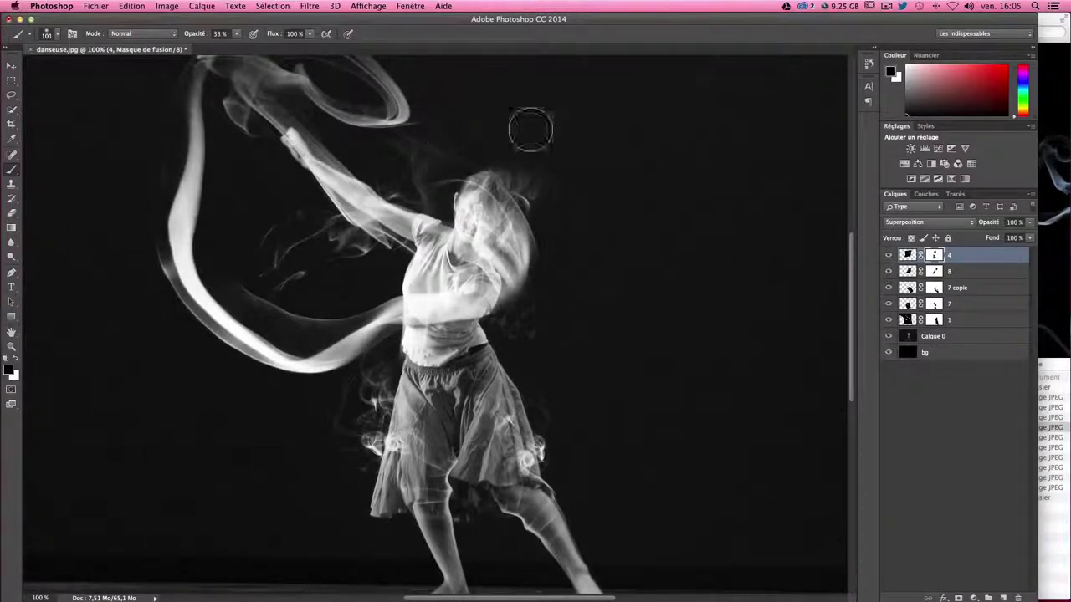
left_click(888, 336)
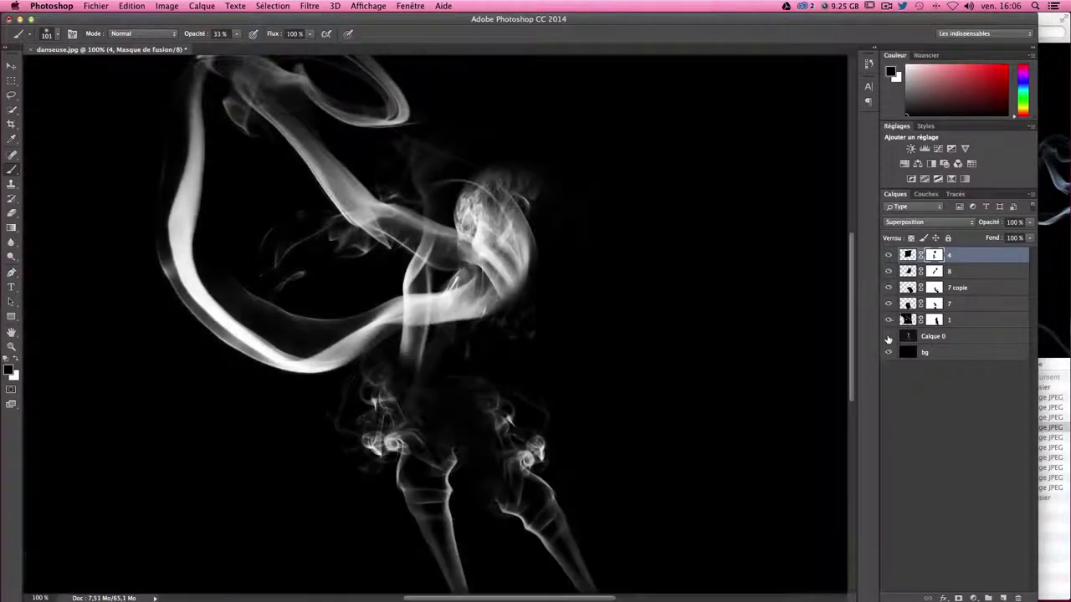
left_click(888, 337)
left_click(888, 336)
left_click(888, 336)
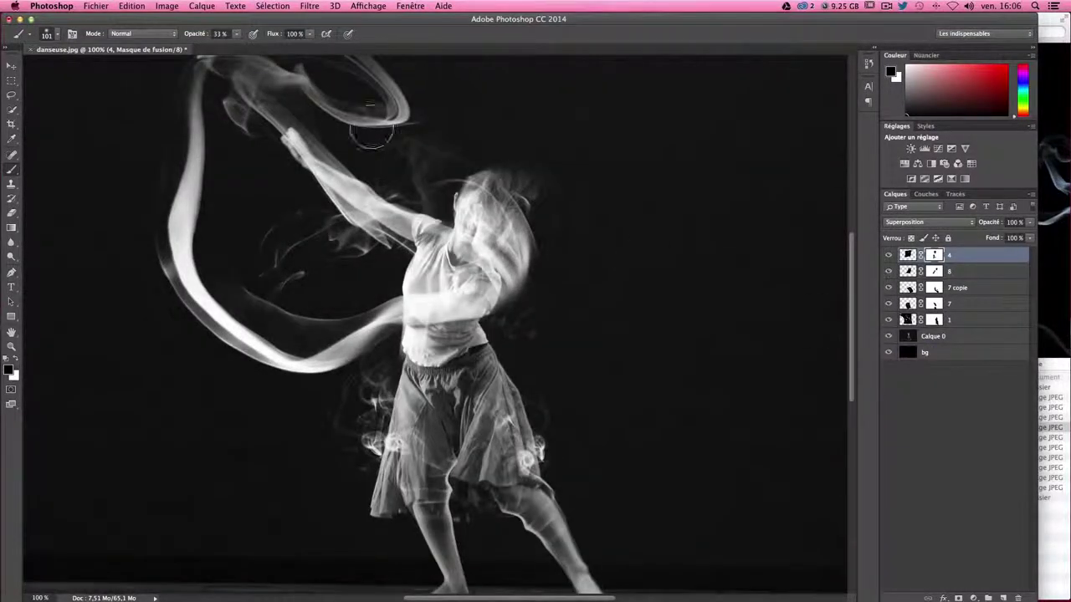
left_click(11, 67)
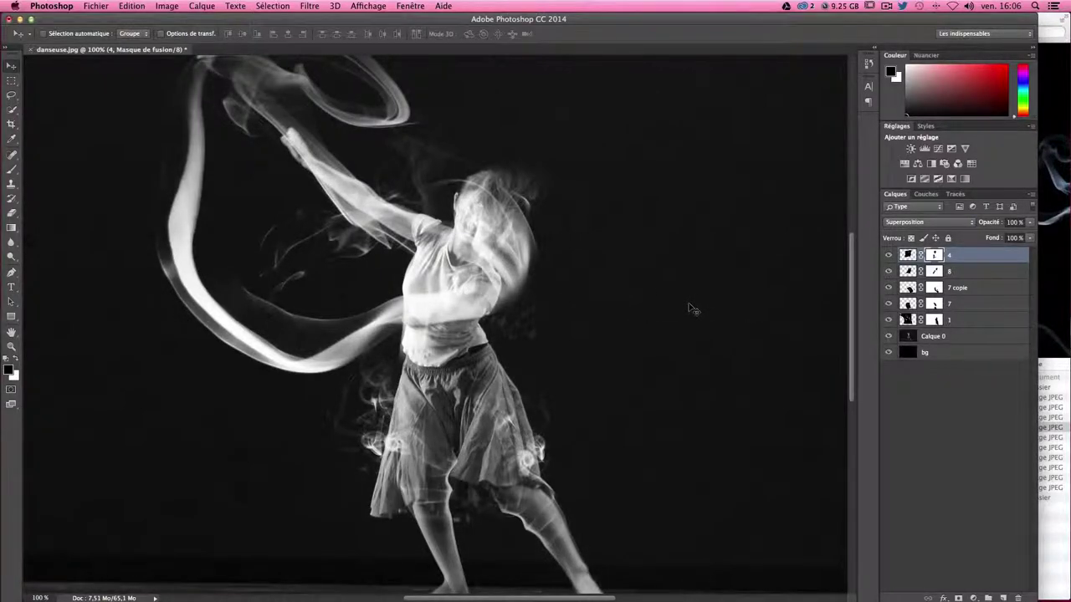
- Duplicate smoke layer 4 as 4 copie beside the dancer and scale it to about 80%
left_click_drag(452, 316, 611, 335, "alt")
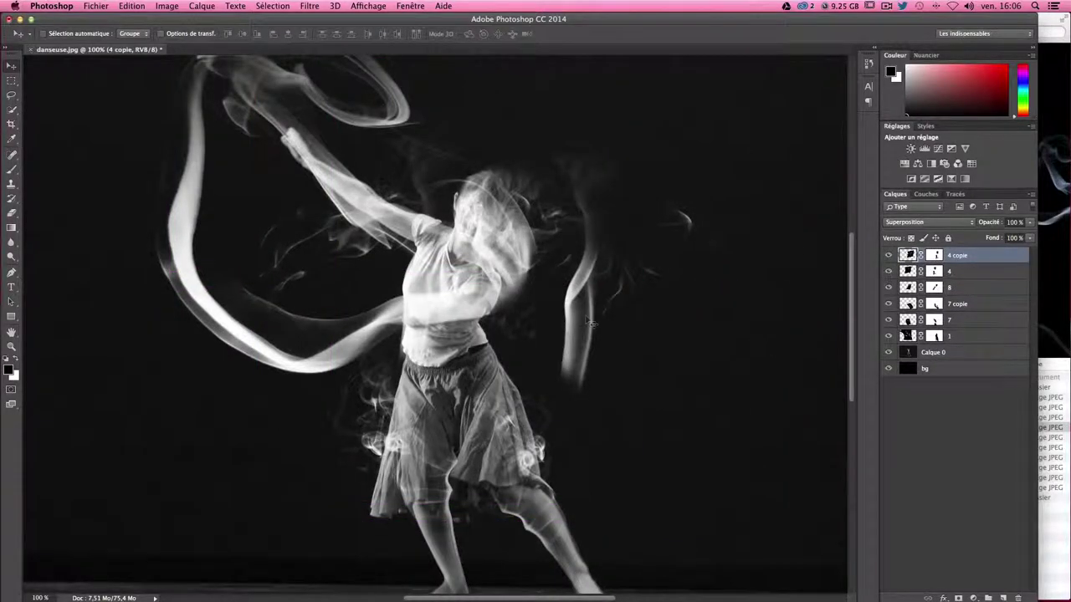
mouse_move(629, 306)
left_mouse_down()
mouse_move(560, 336)
mouse_move(597, 345)
left_mouse_up()
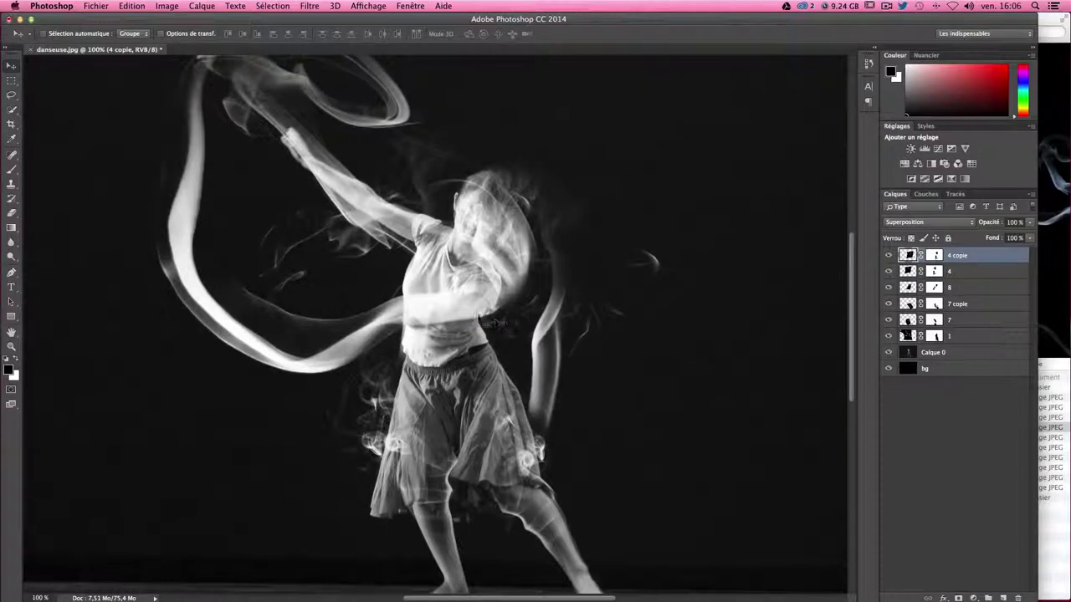
key("ctrl+t")
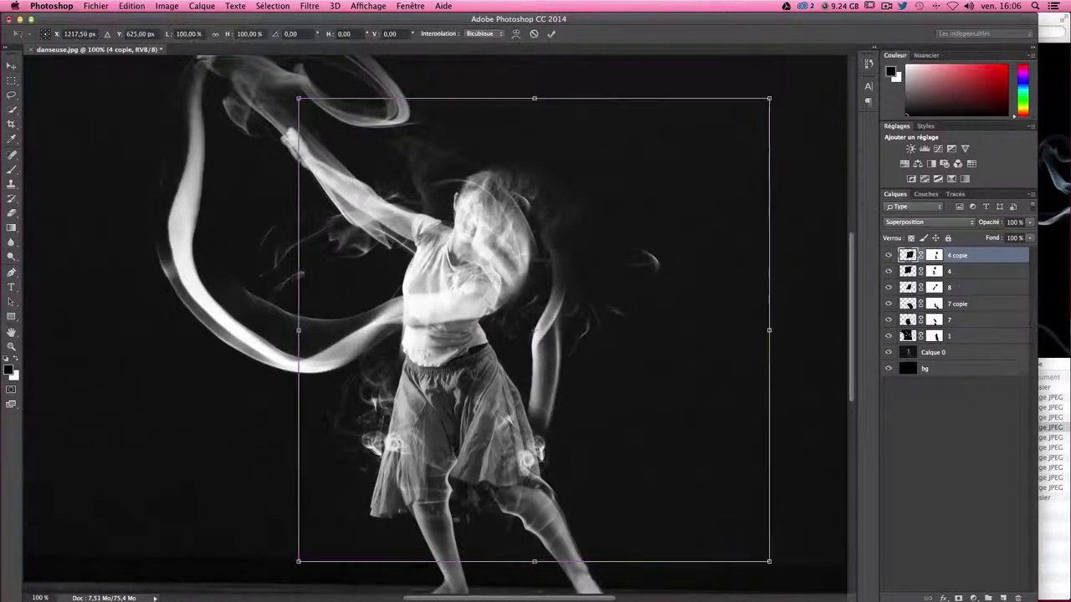
left_click_drag(769, 99, 676, 188)
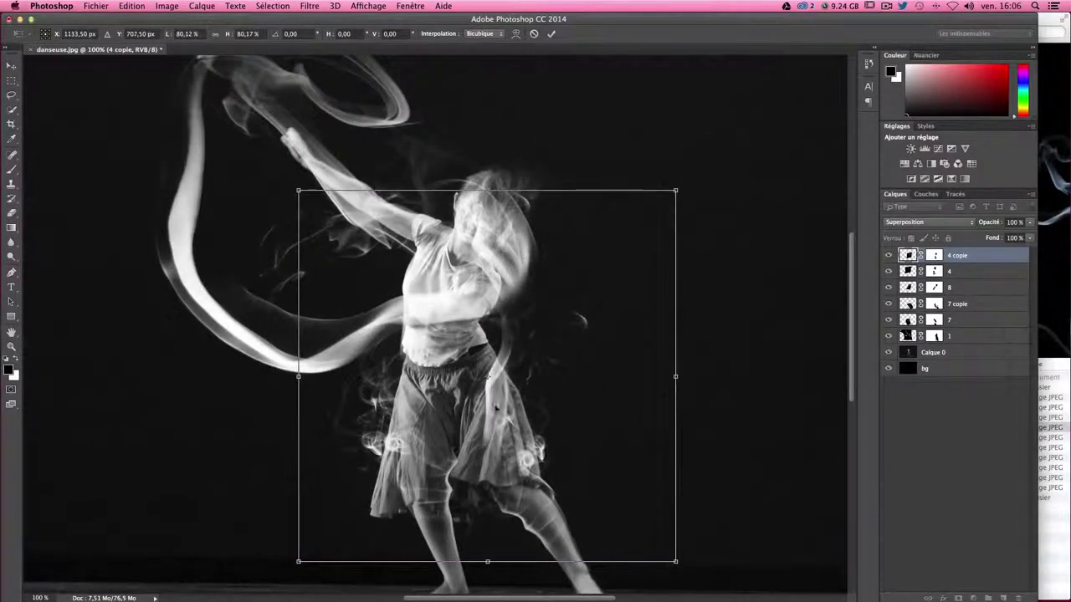
mouse_move(498, 380)
left_mouse_down()
mouse_move(508, 335)
mouse_move(493, 329)
left_mouse_up()
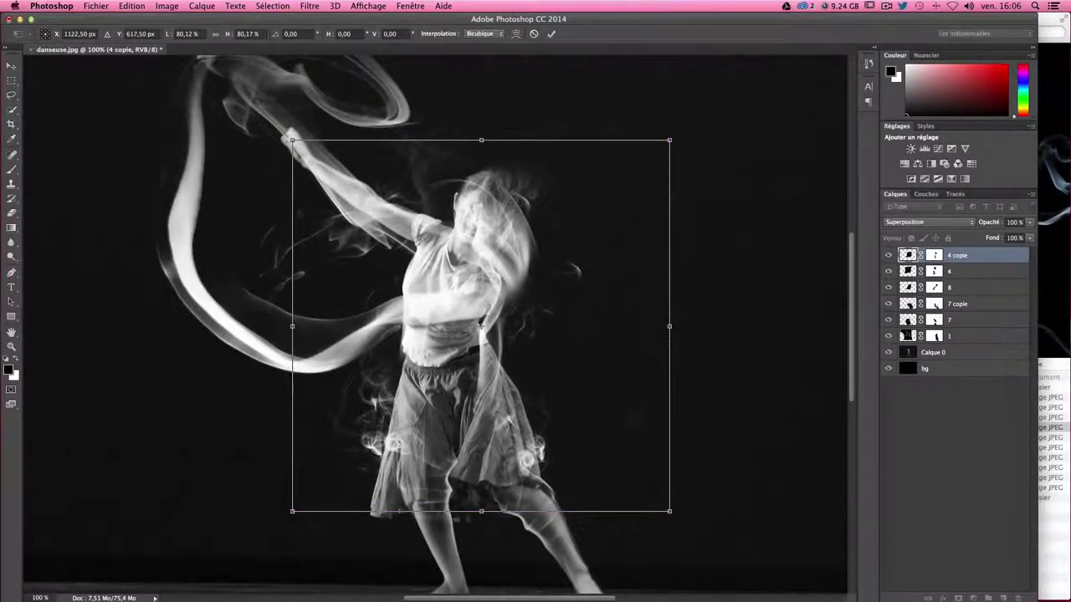
- Warp 4 copie, bending its right side inward and left edge outward, then commit
right_click(549, 346)
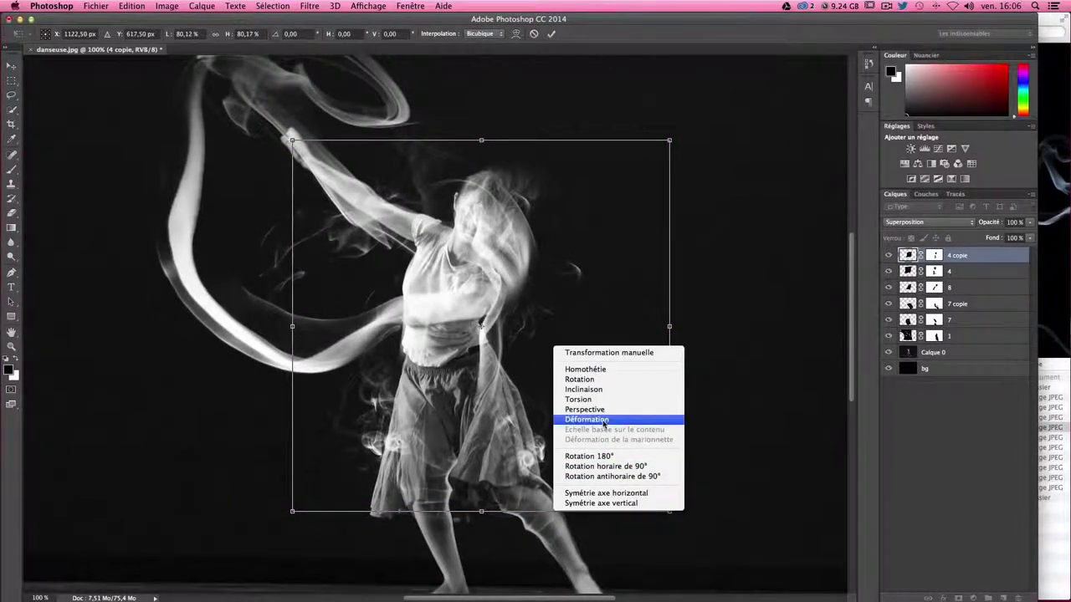
left_click(603, 422)
left_click_drag(674, 341, 629, 341)
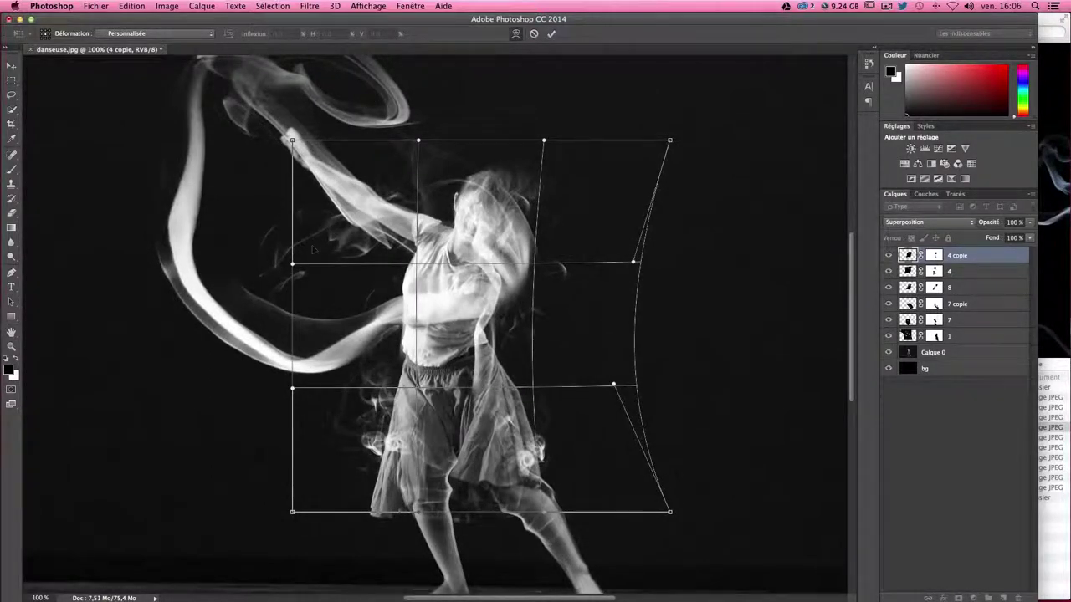
left_click_drag(293, 140, 303, 159)
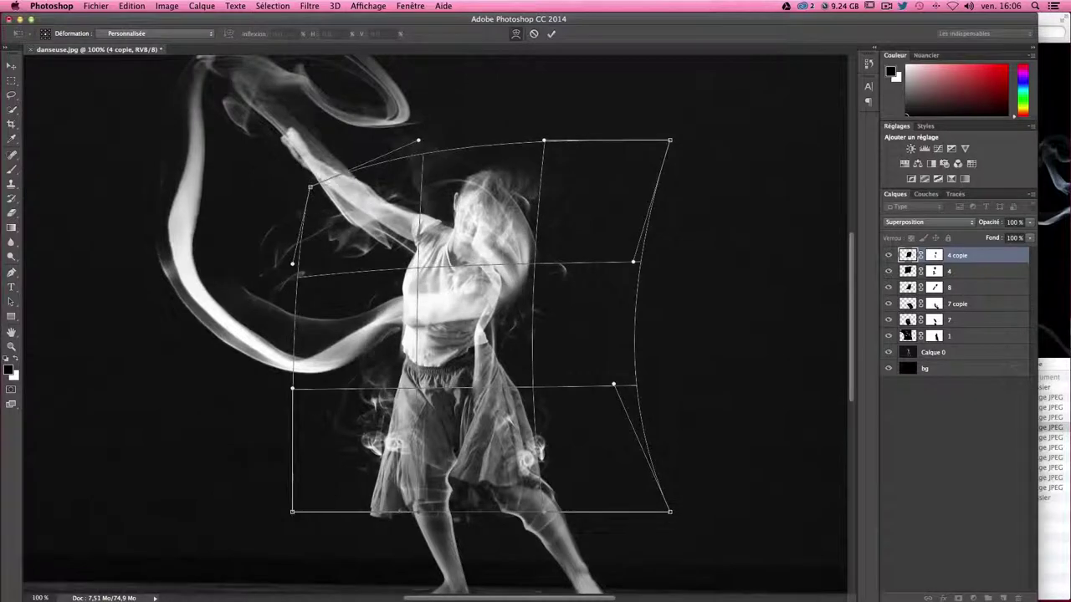
left_click_drag(291, 388, 252, 363)
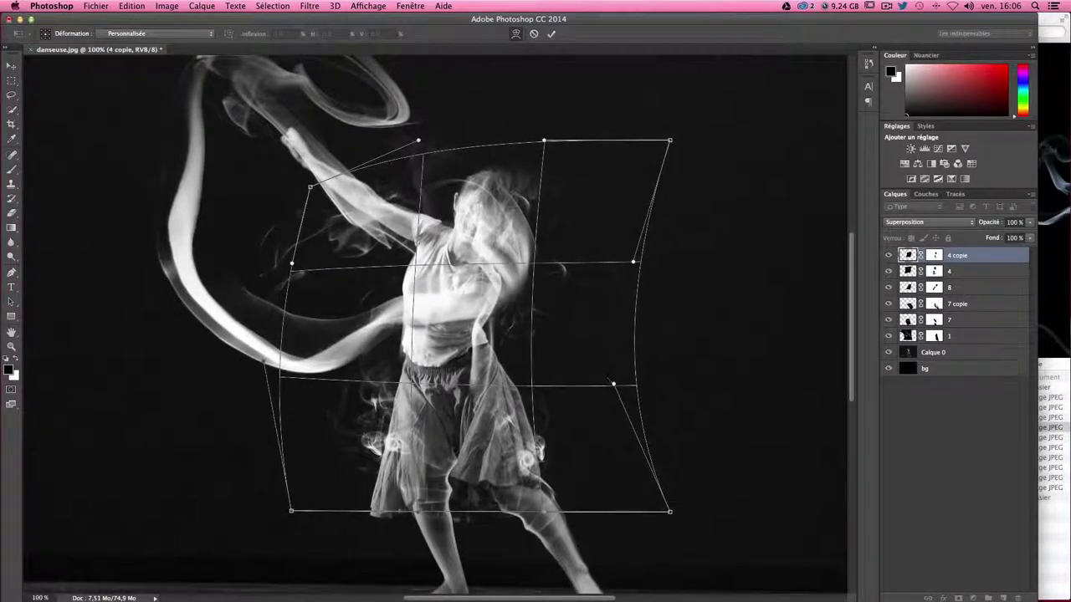
left_click_drag(537, 347, 519, 344)
left_click_drag(628, 340, 539, 493)
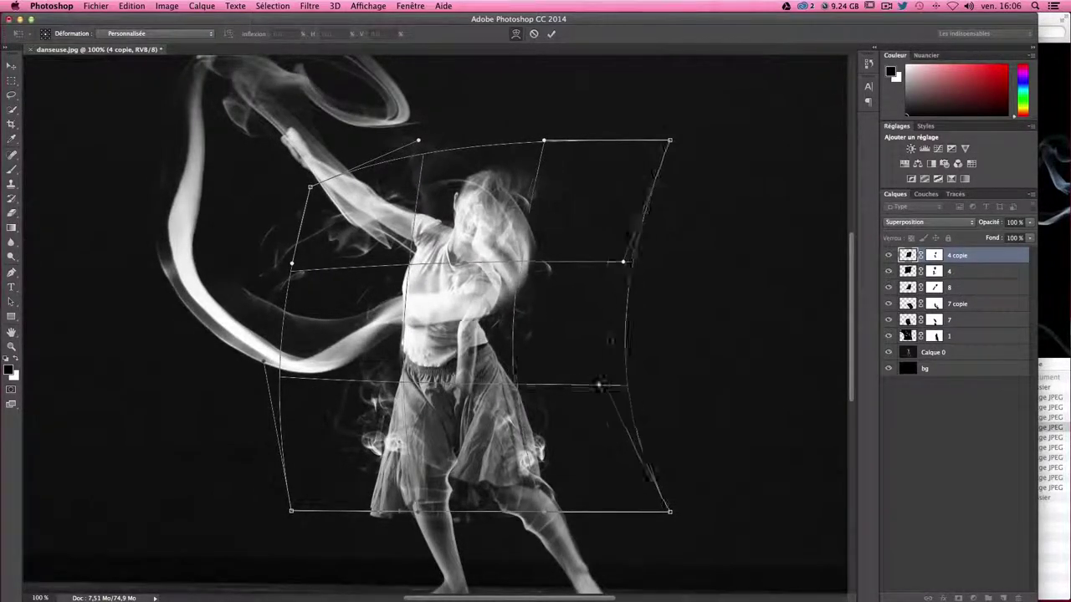
key("Return")
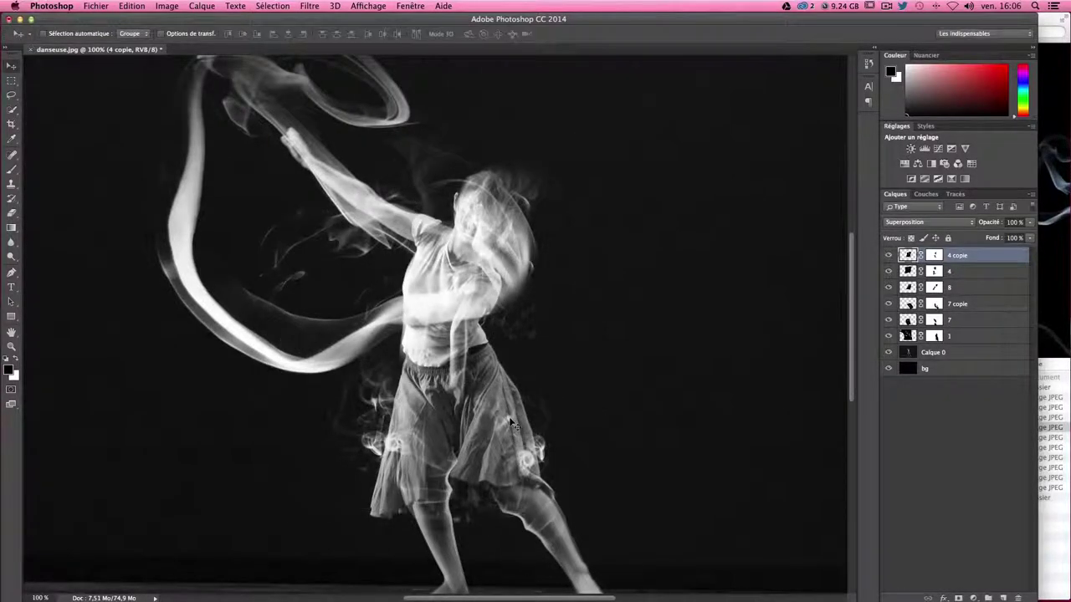
- Move the warped 4 copie onto the dancer's torso and compare with the dancer toggled
left_click_drag(535, 354, 556, 351)
left_click_drag(503, 293, 498, 333)
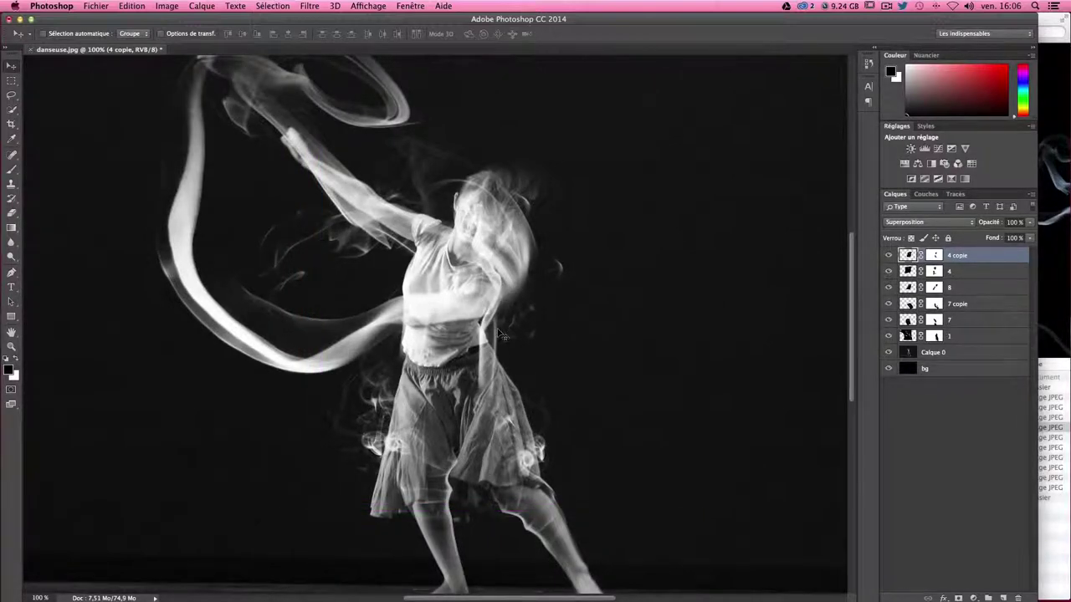
key("Left")
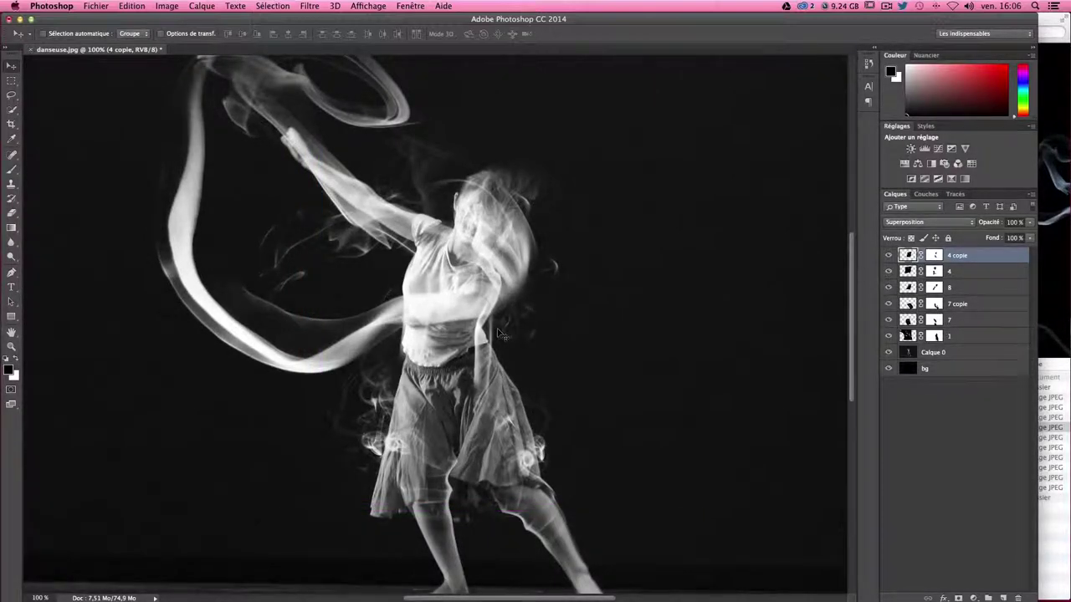
left_click(889, 357)
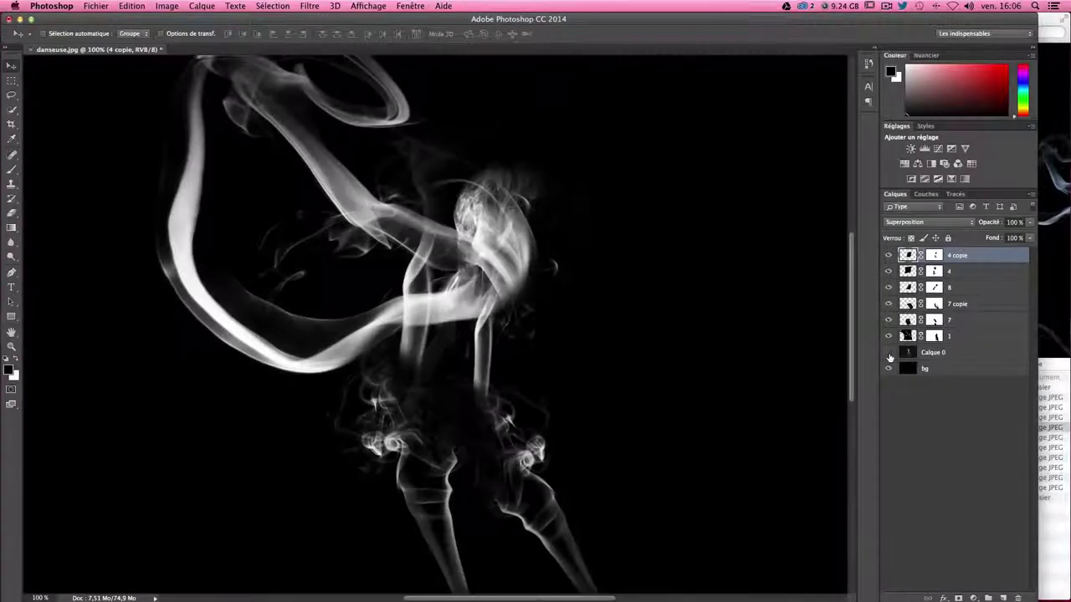
left_click(889, 356)
left_click(889, 357)
left_click(889, 356)
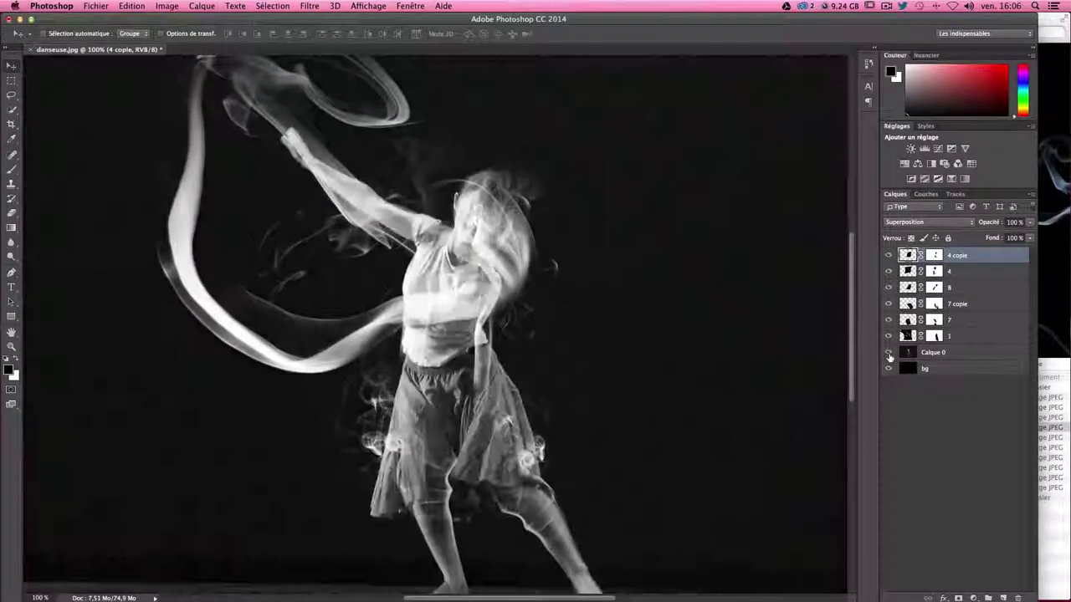
left_click(889, 357)
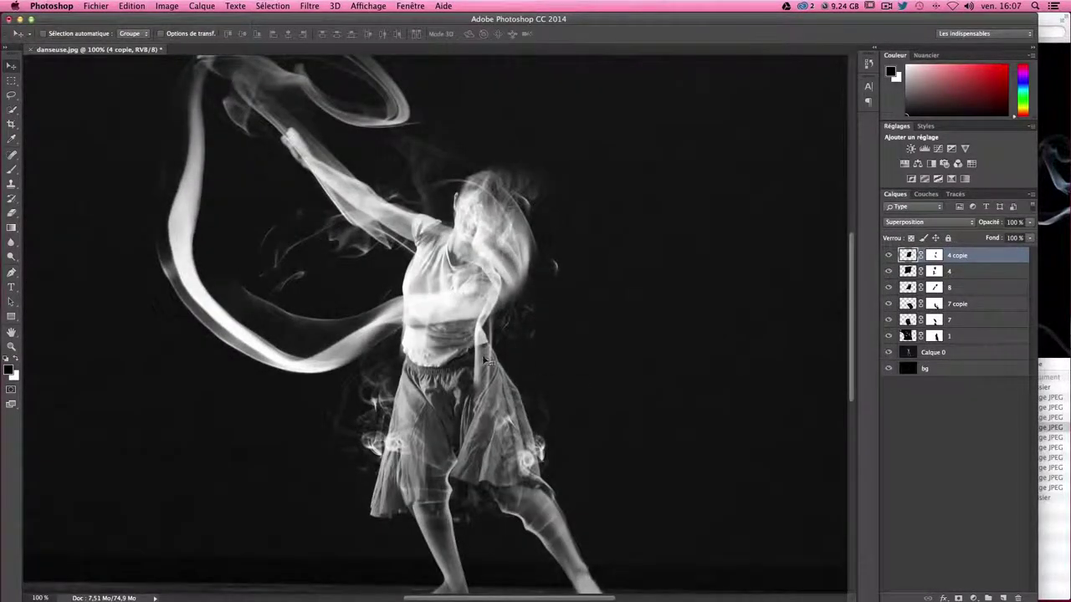
- Paint black at 33% opacity on the 4 copie mask over the waist, then toggle Calque 0 to check
left_click(933, 255)
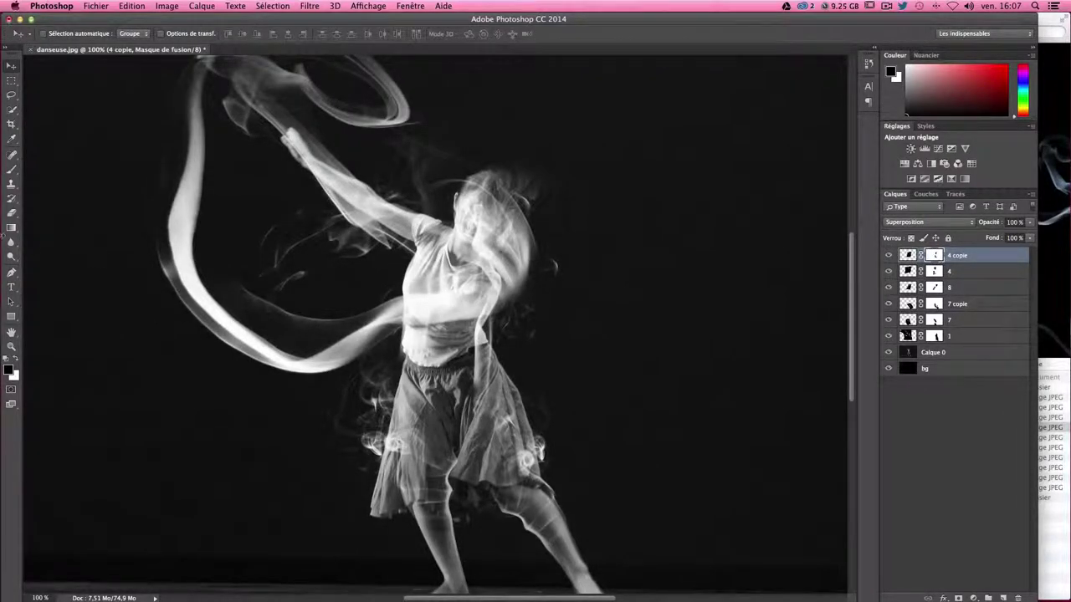
left_click(13, 170)
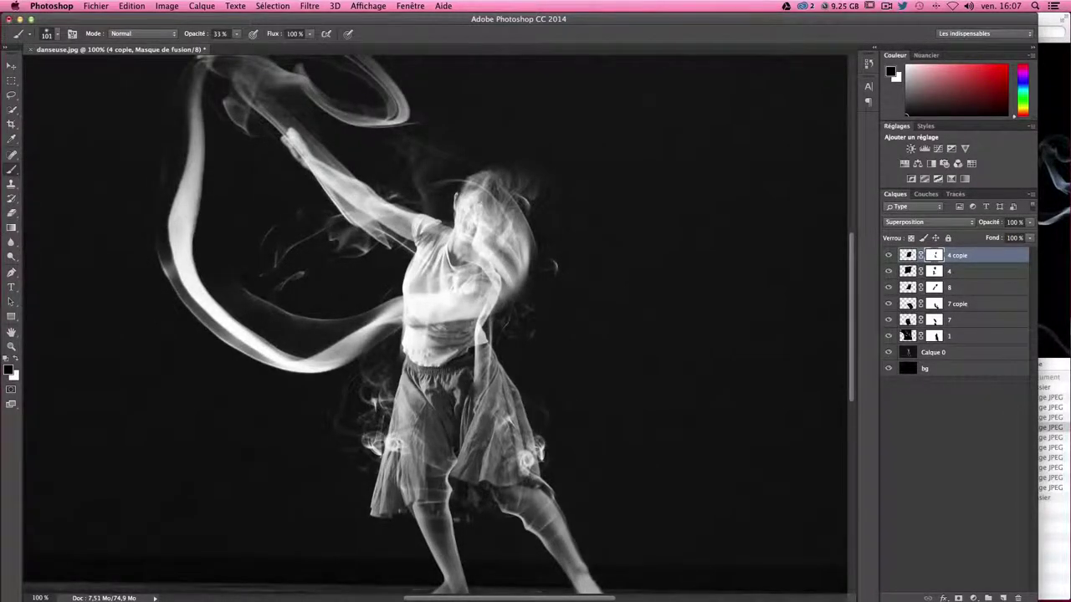
left_click_drag(476, 349, 510, 339)
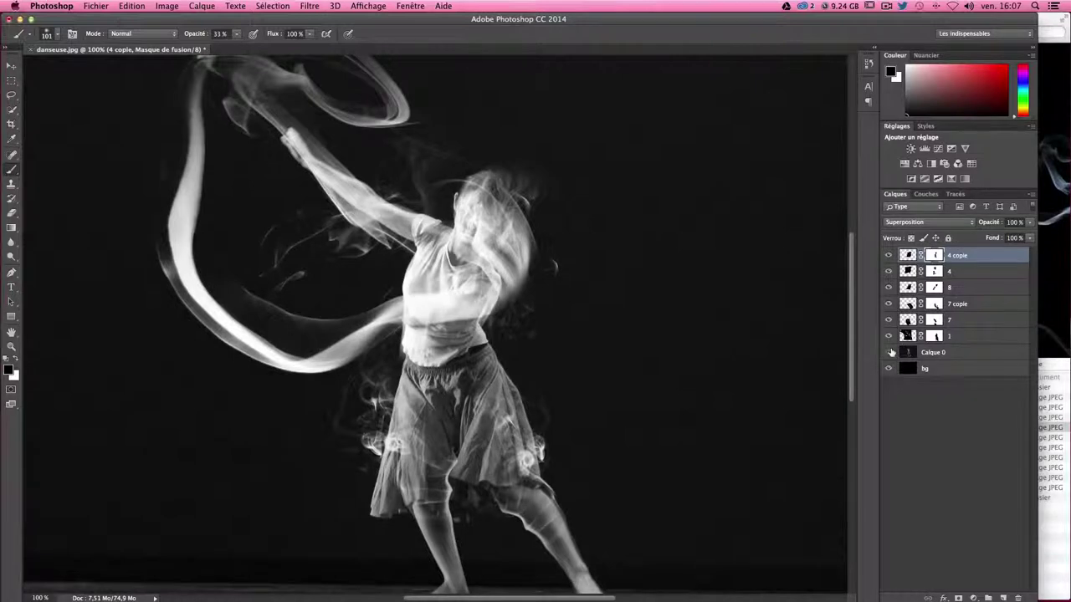
left_click(891, 352)
left_click(891, 352)
left_click(890, 353)
left_click(891, 352)
left_click(891, 352)
left_click(891, 352)
left_click(891, 353)
- Preview smoke images 6.jpg–9.jpg in Finder's Cover Flow and drag 8.jpg into the dancer document
left_click(1061, 134)
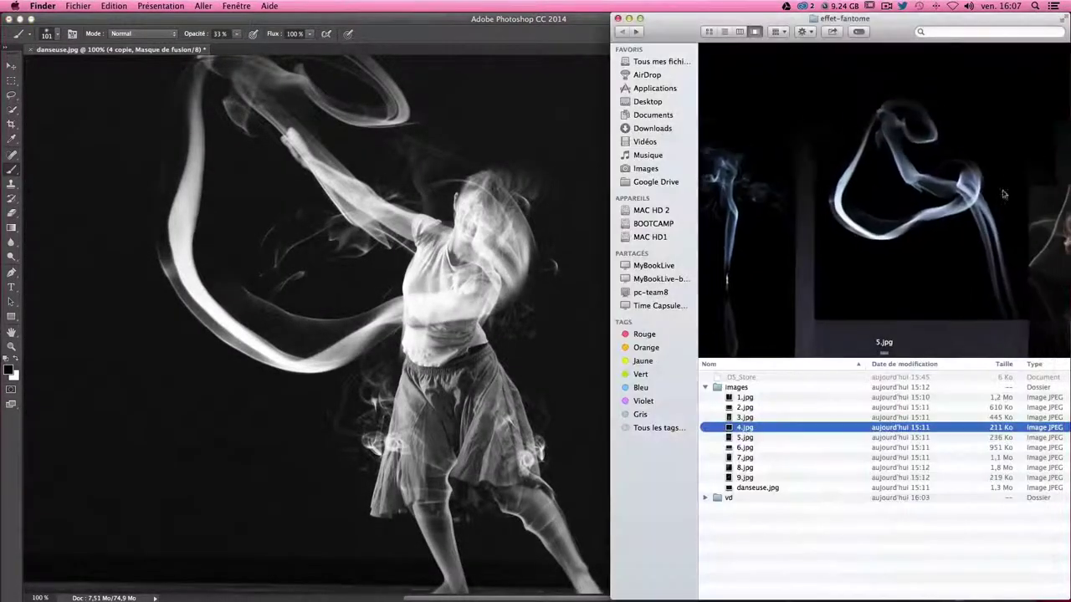
key("Down")
key("Down")
key("Down")
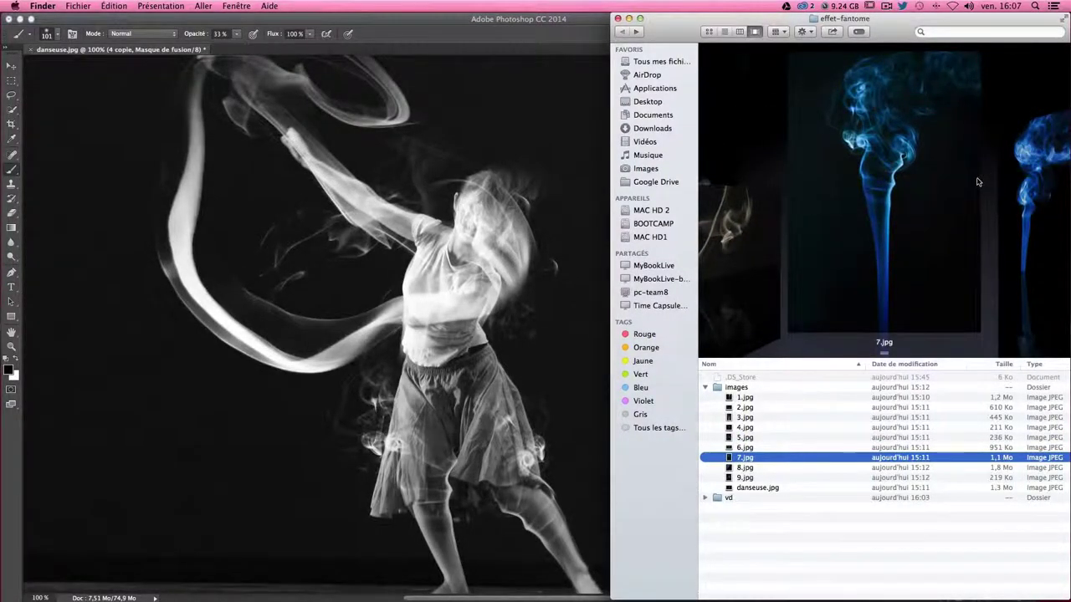
key("Down")
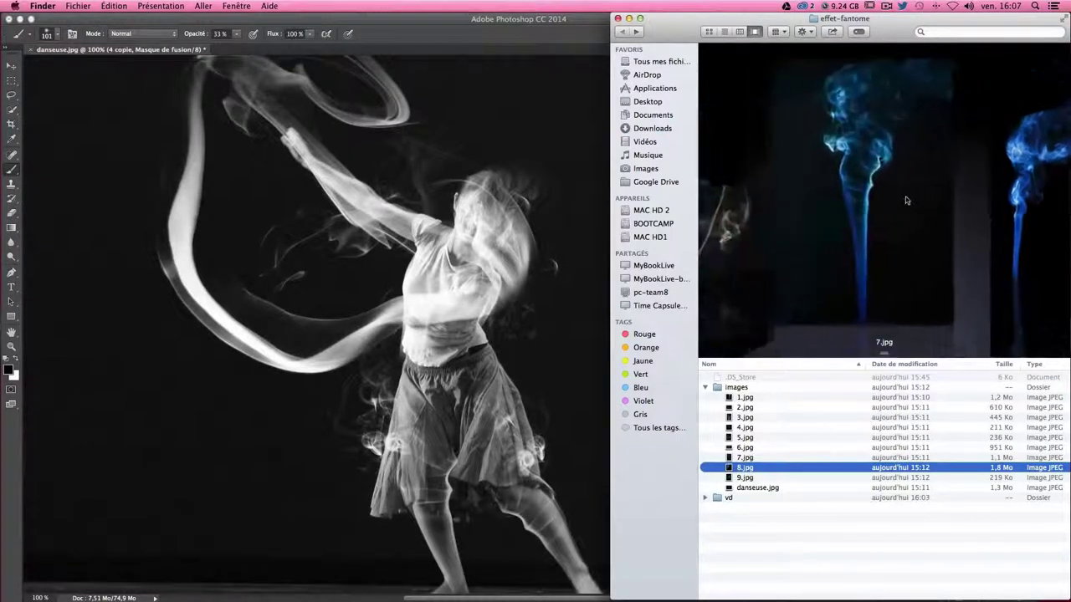
key("Up")
key("Down")
key("Down")
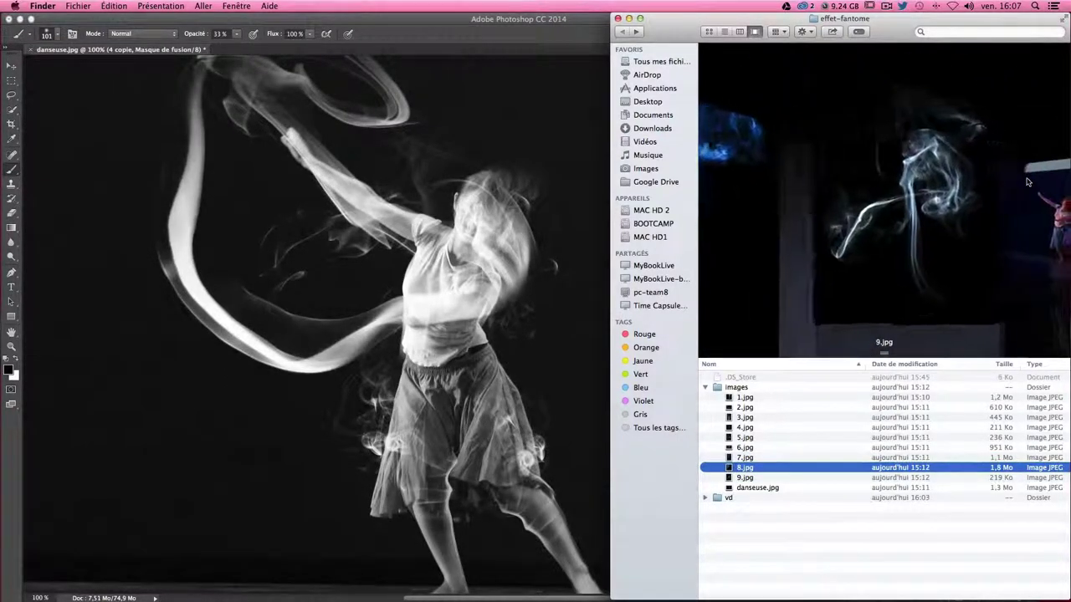
key("Up")
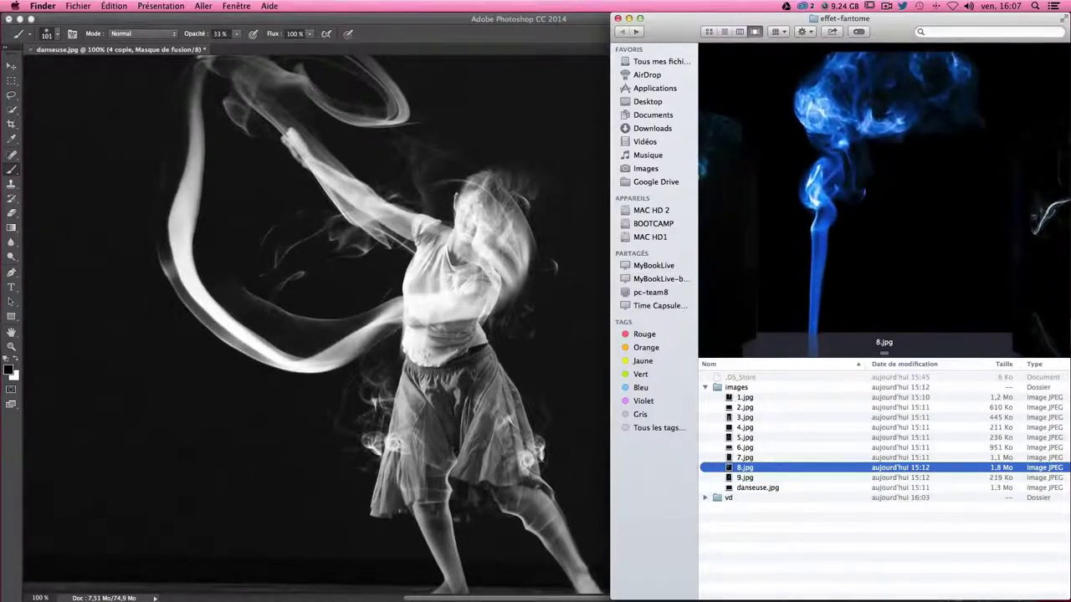
left_click_drag(742, 471, 402, 284)
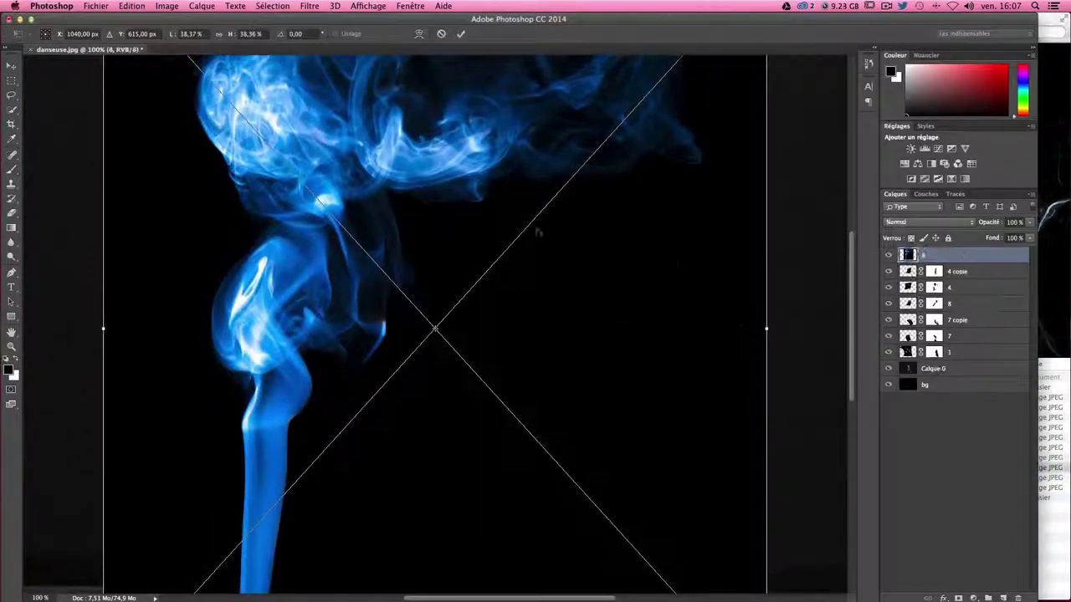
- Place 8.jpg, rasterize layer 8, desaturate it and set its blend mode to Superposition
right_click(536, 229)
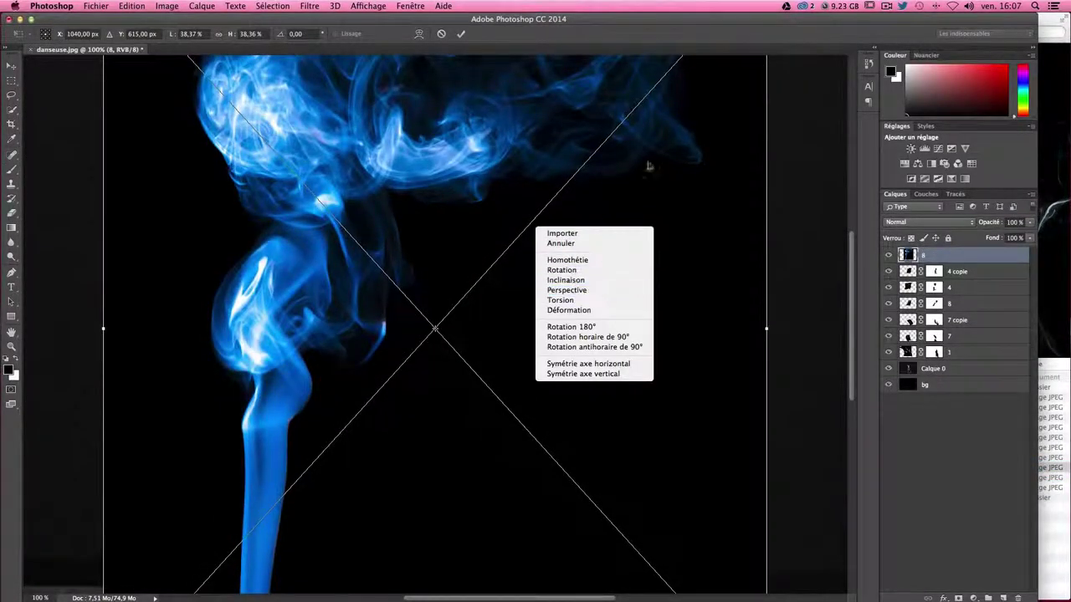
left_click(649, 167)
key("Return")
key("b")
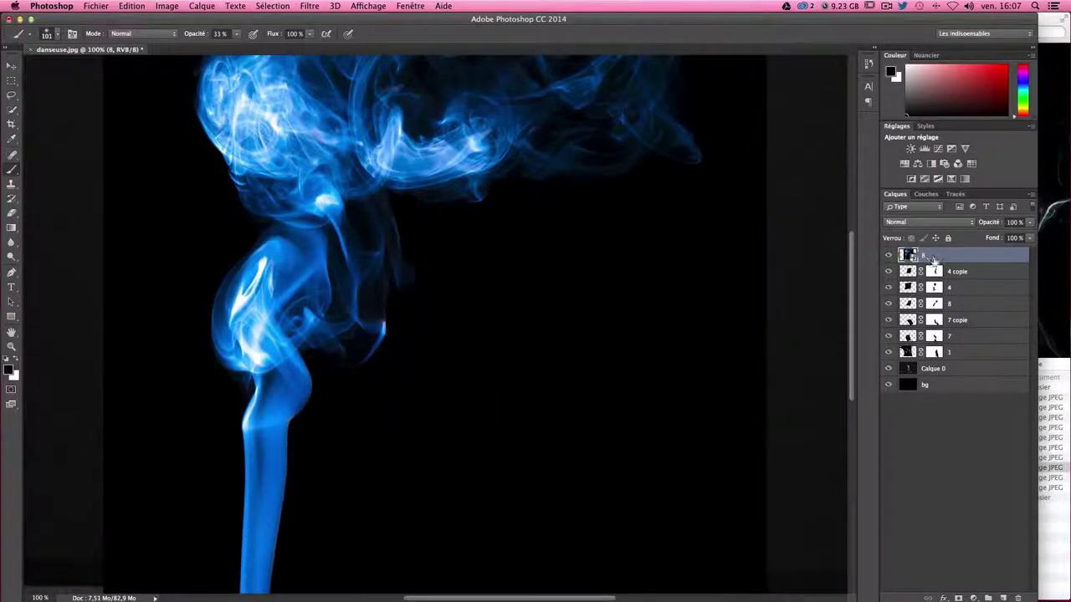
right_click(933, 259)
left_click(829, 305)
key("ctrl+shift+u")
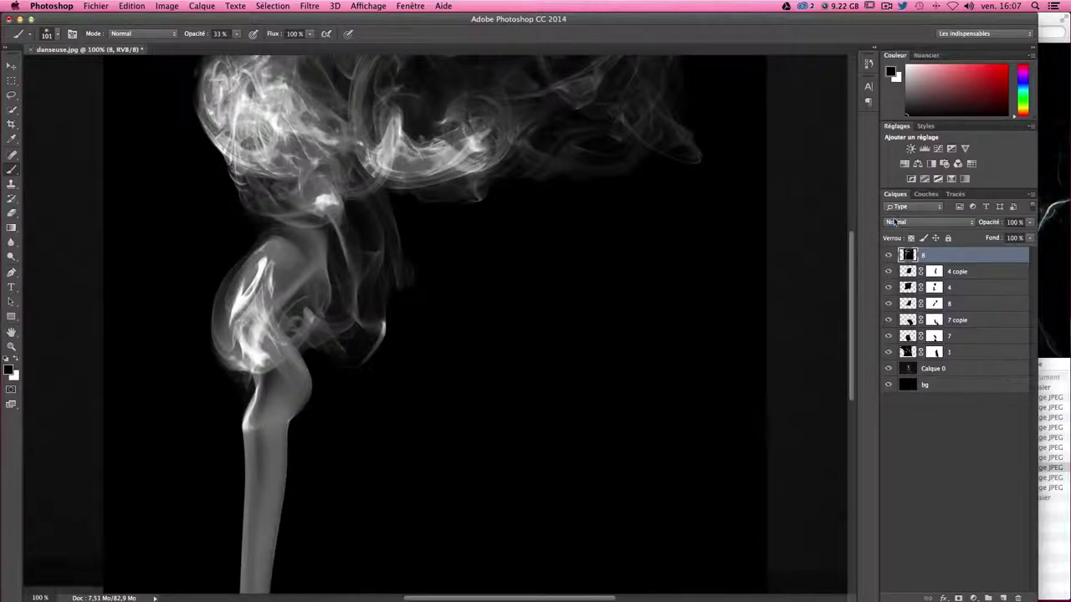
left_click(894, 221)
left_click(908, 306)
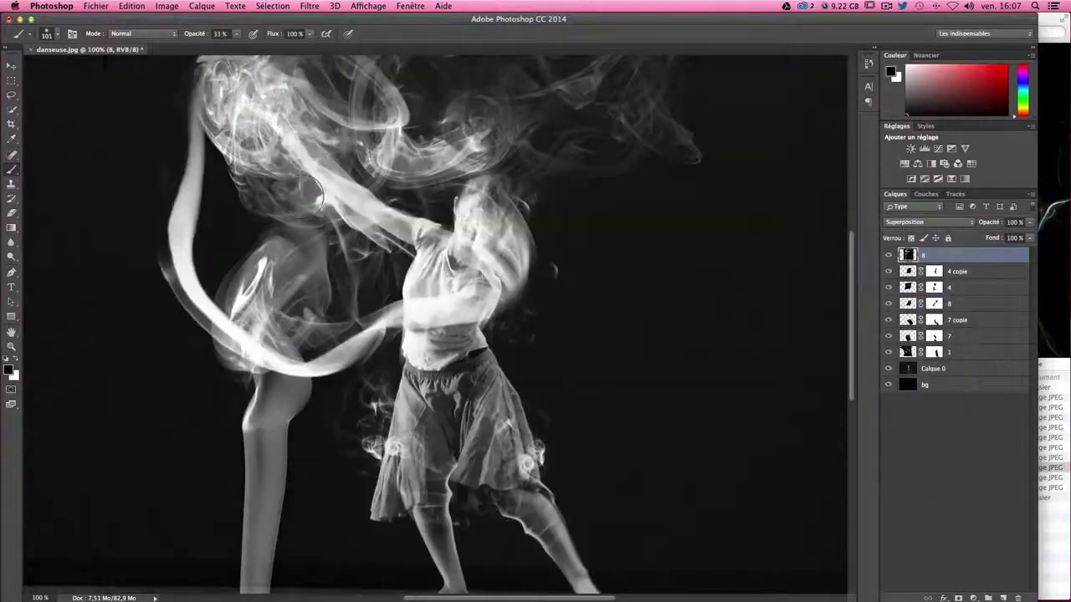
- Scale layer 8 to about 56% and warp it over the dancer's upper body
left_click(11, 65)
left_click_drag(400, 290, 483, 332)
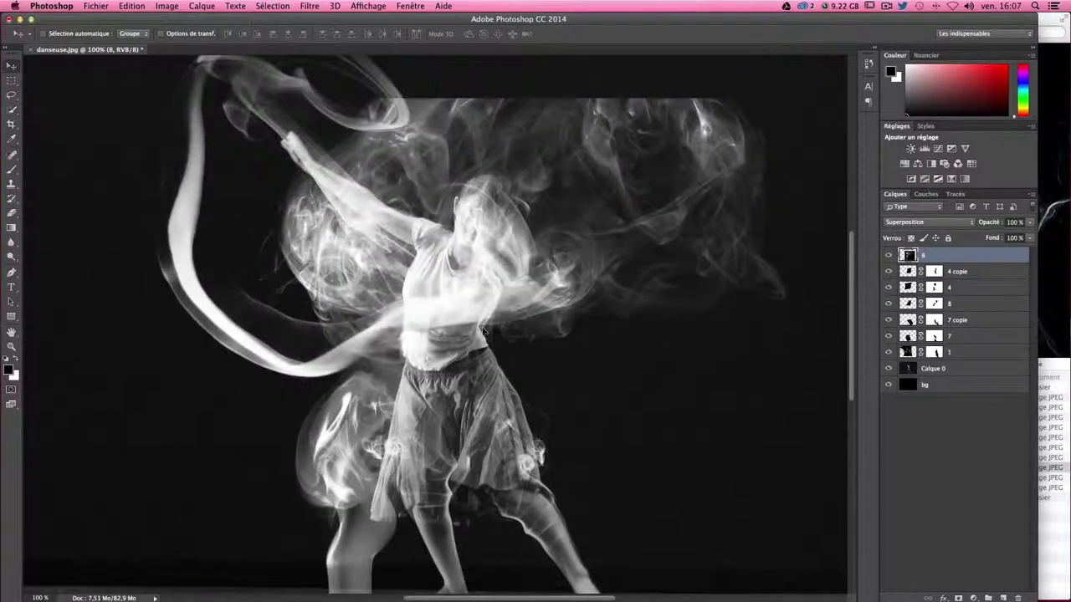
key("ctrl+t")
left_click_drag(186, 98, 465, 400)
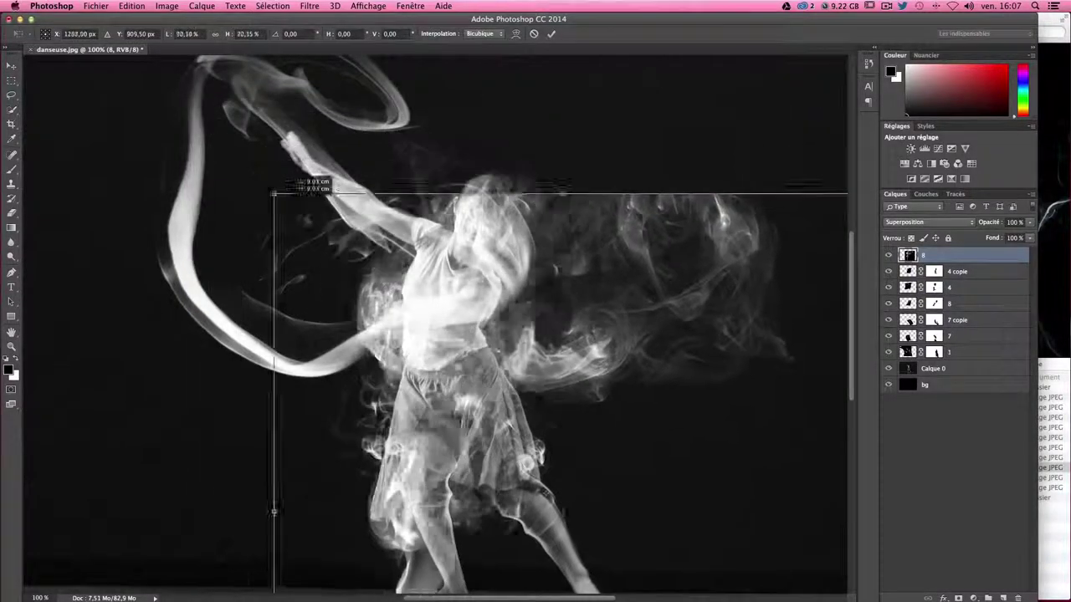
left_click_drag(540, 421, 468, 294)
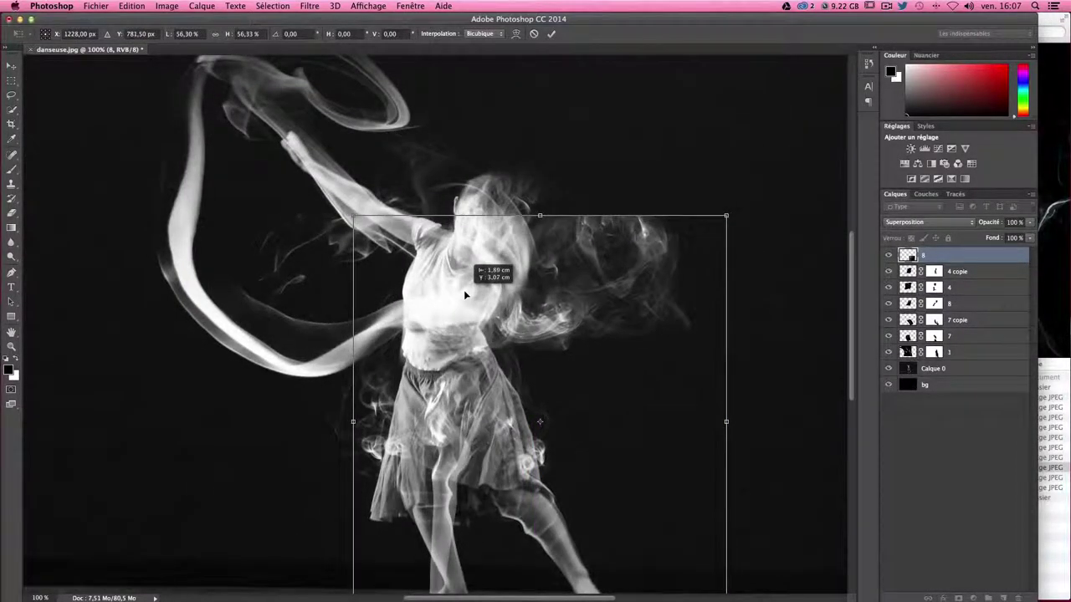
scroll(612, 319, "down", 3)
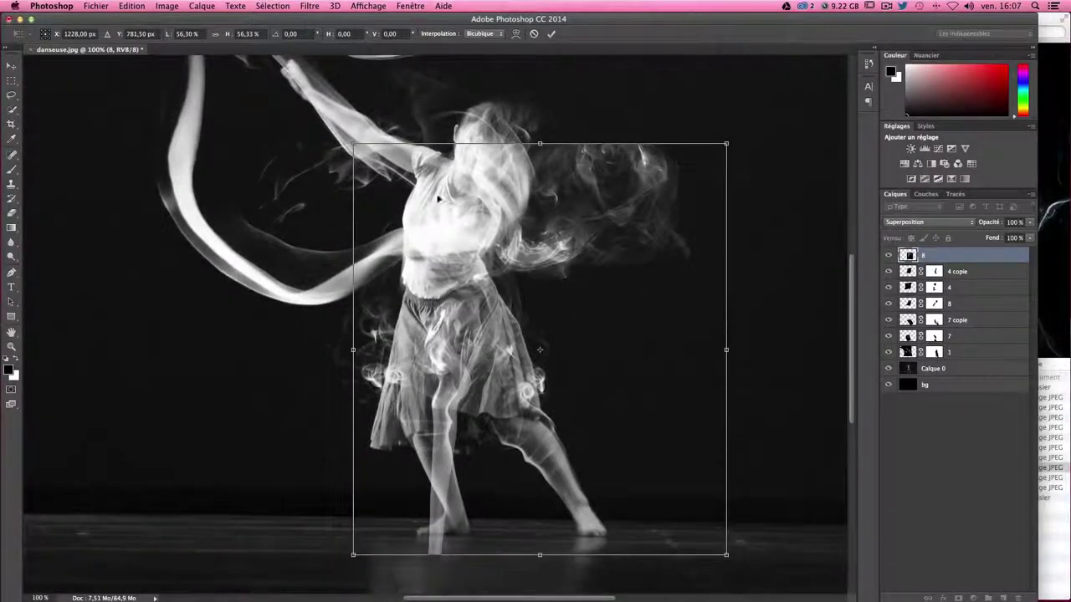
right_click(486, 231)
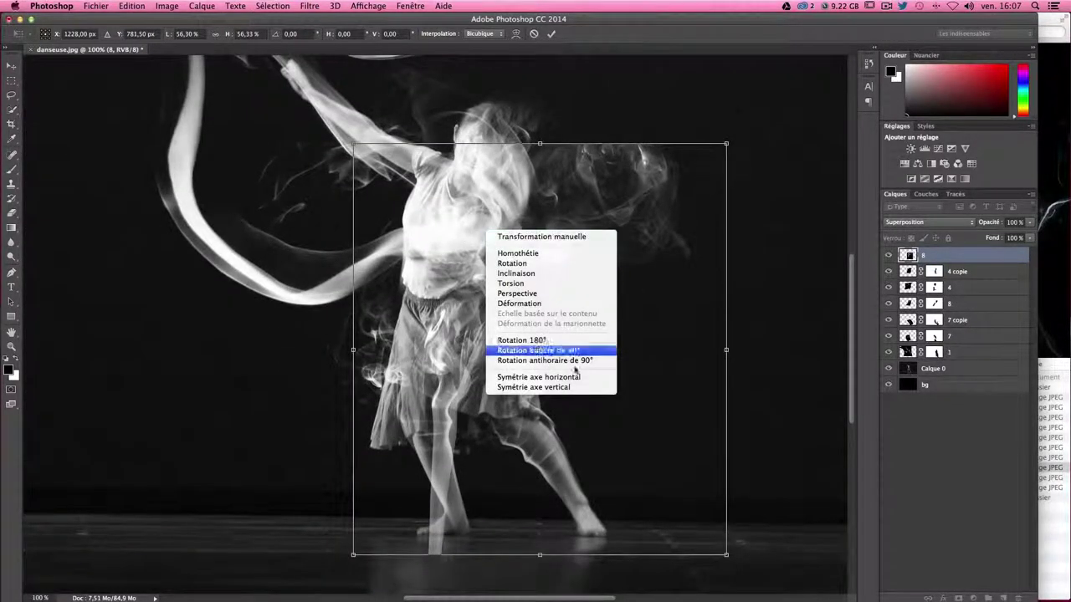
left_click(530, 303)
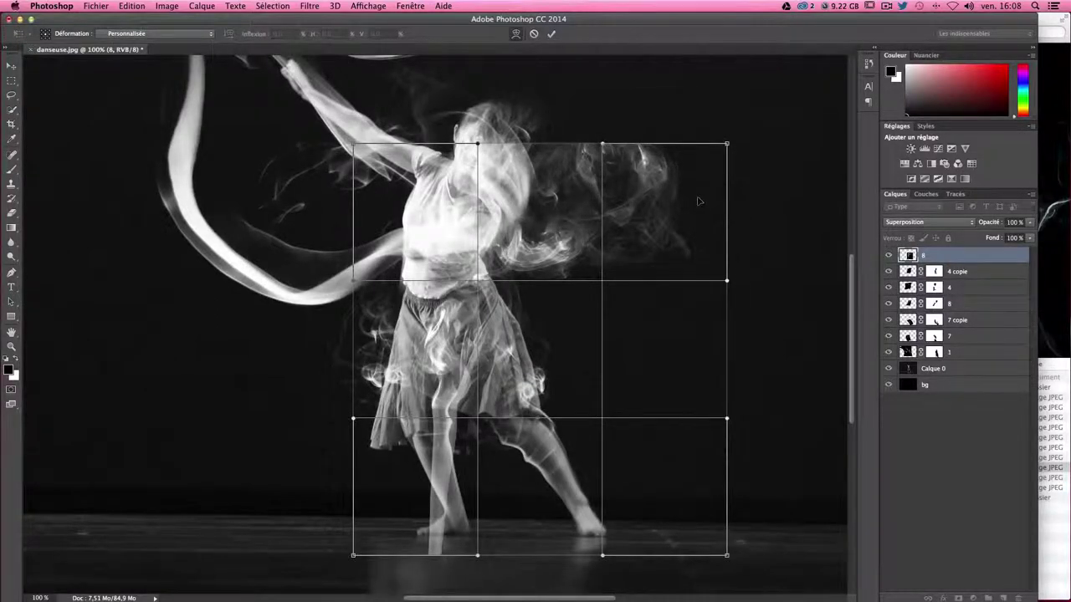
key("Return")
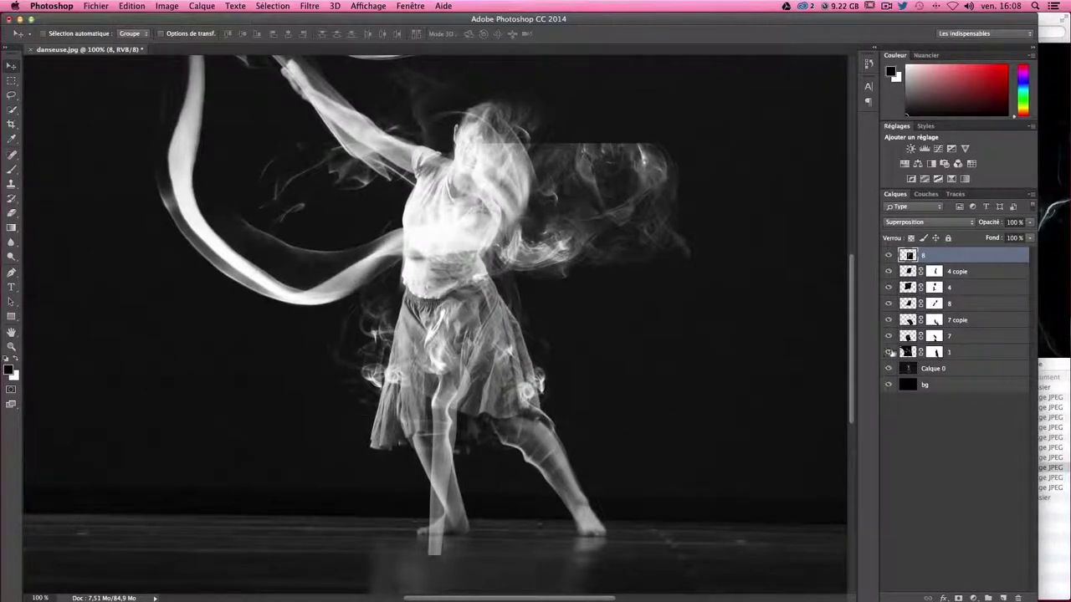
- Toggle the dancer photo and layer 8 visibility to compare the smoke's effect
left_click(888, 369)
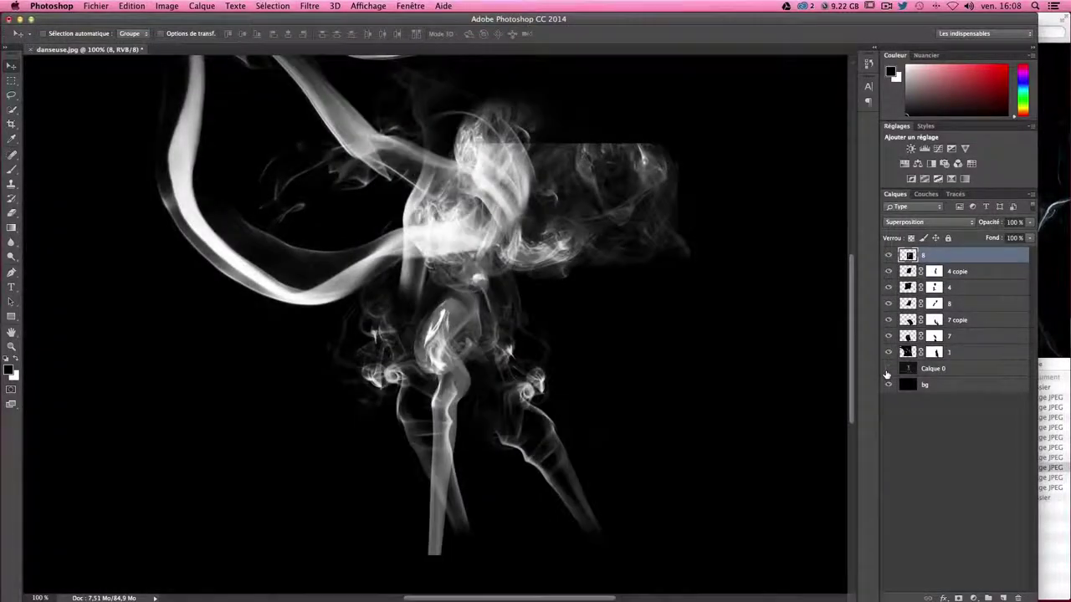
left_click(887, 369)
left_click(887, 369)
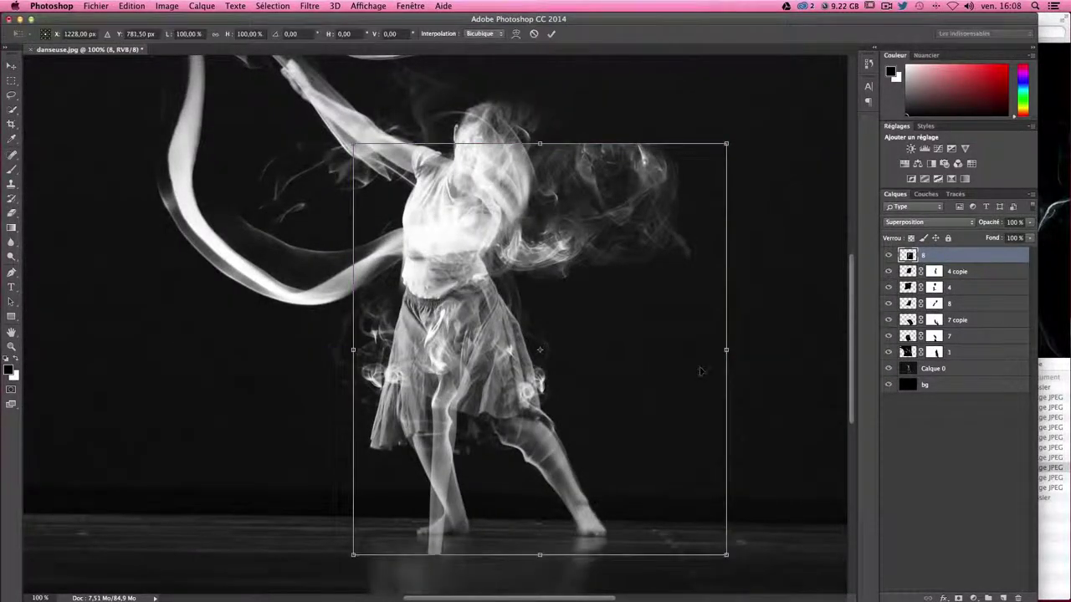
left_click(889, 255)
left_click(889, 255)
- Add a layer mask to layer 8 and brush black over the hard-edged smoke right of the head
left_click(958, 598)
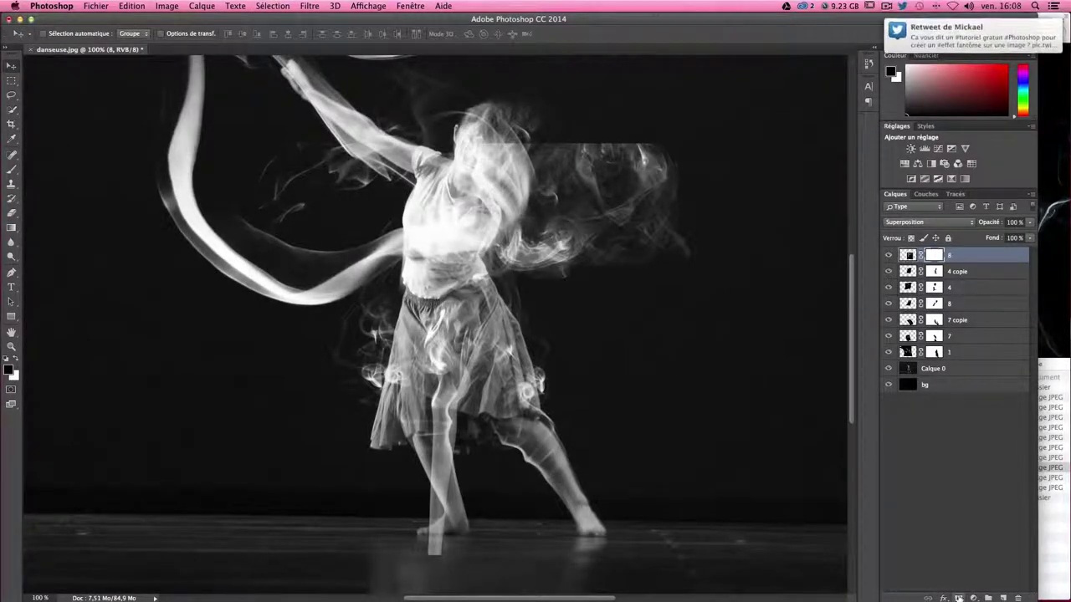
left_click(11, 171)
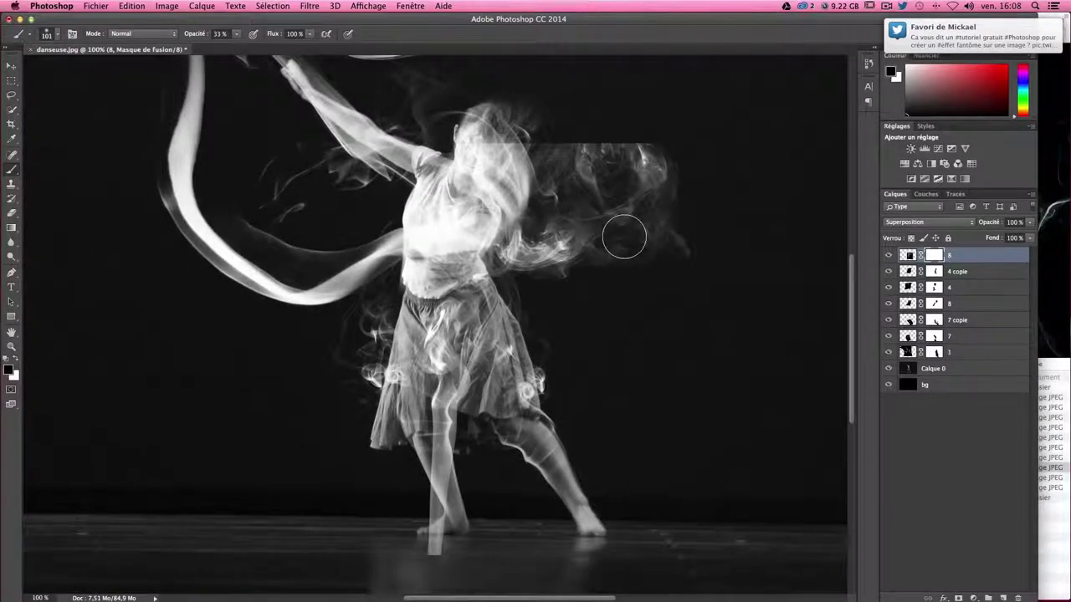
left_click_drag(624, 239, 661, 237)
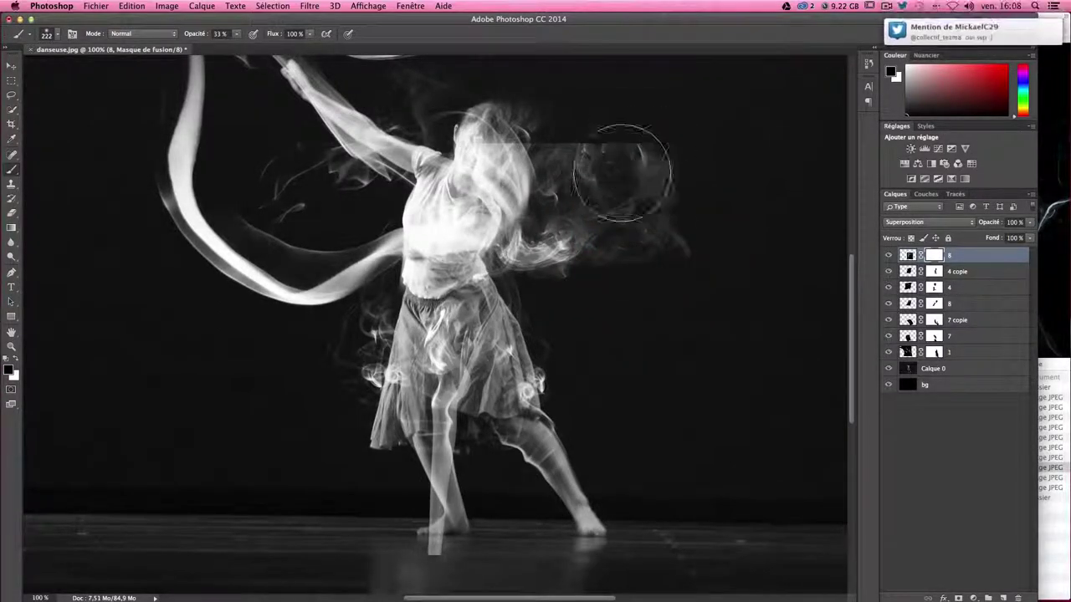
left_click_drag(621, 173, 599, 250)
left_click(239, 34)
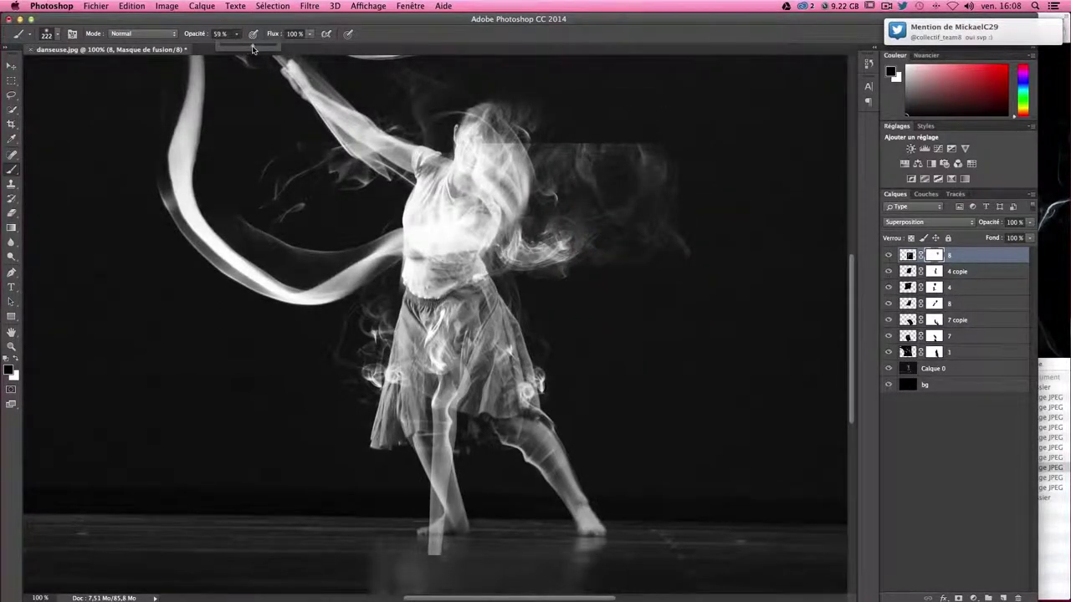
mouse_move(586, 168)
left_mouse_down()
mouse_move(674, 167)
mouse_move(605, 148)
mouse_move(643, 263)
mouse_move(607, 143)
mouse_move(621, 143)
mouse_move(597, 131)
left_mouse_up()
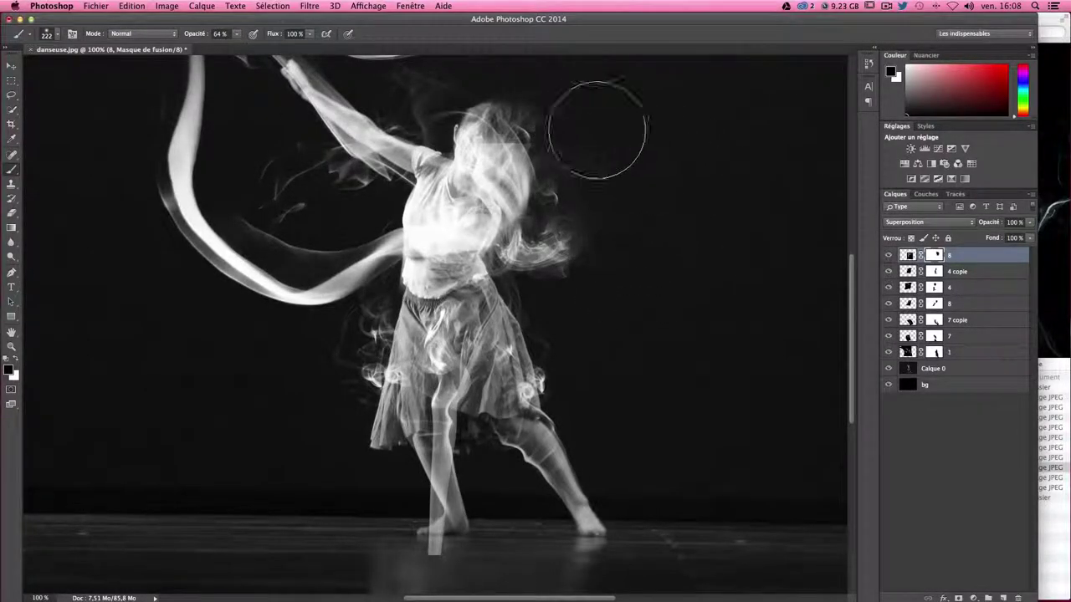
left_click_drag(705, 215, 669, 215)
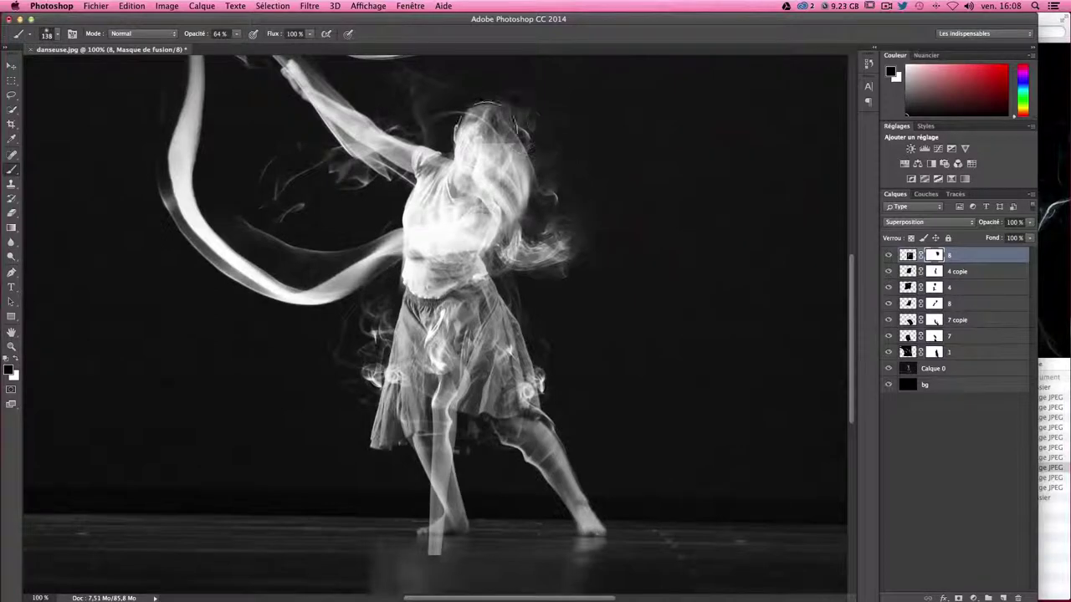
mouse_move(532, 151)
left_mouse_down()
mouse_move(569, 168)
mouse_move(569, 258)
mouse_move(530, 232)
mouse_move(538, 221)
mouse_move(538, 262)
mouse_move(530, 258)
mouse_move(559, 210)
mouse_move(520, 228)
left_mouse_up()
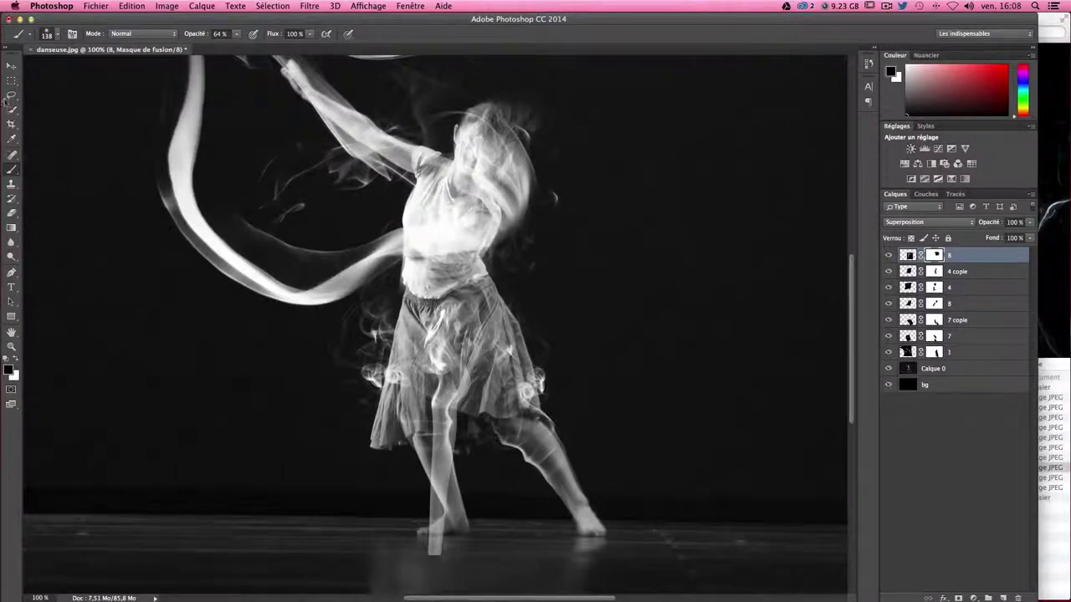
- Toggle Calque 0 and layer 8 visibility to compare the smoke with and without the dancer
left_click(11, 66)
left_click(889, 368)
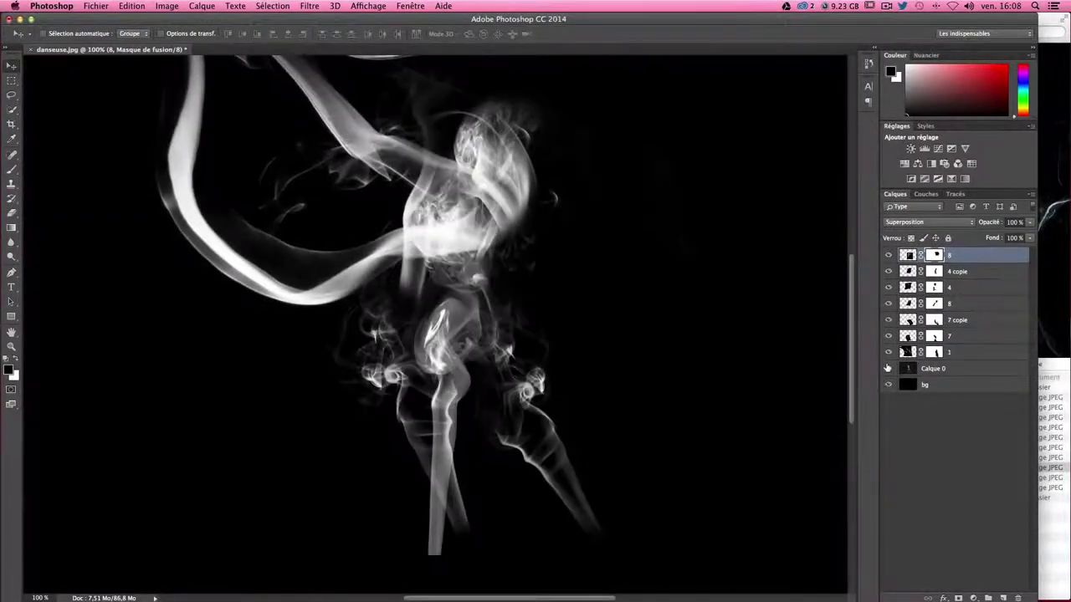
left_click(888, 368)
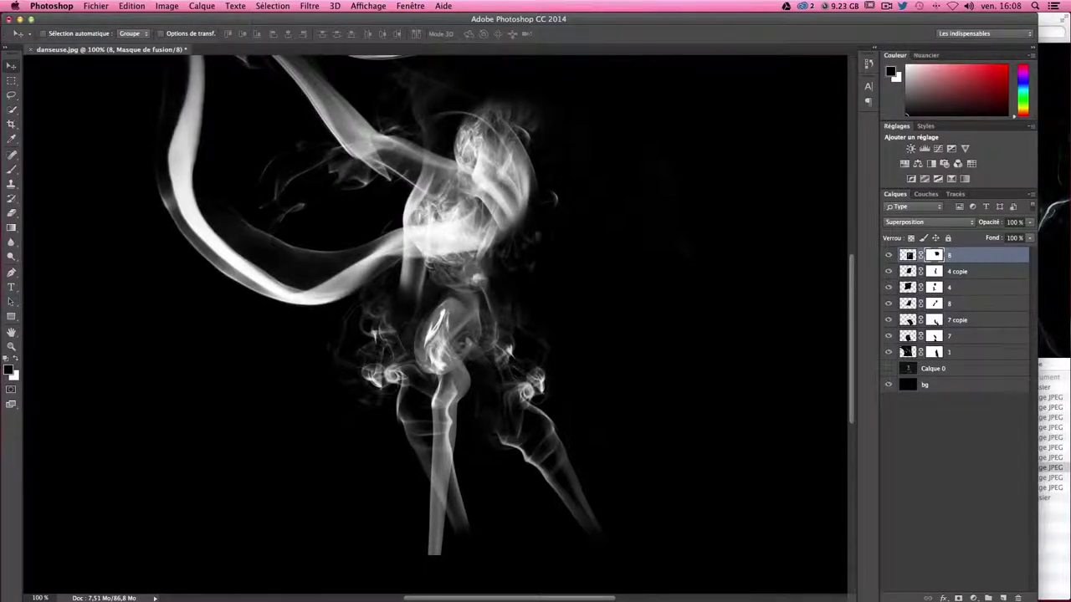
left_click(888, 370)
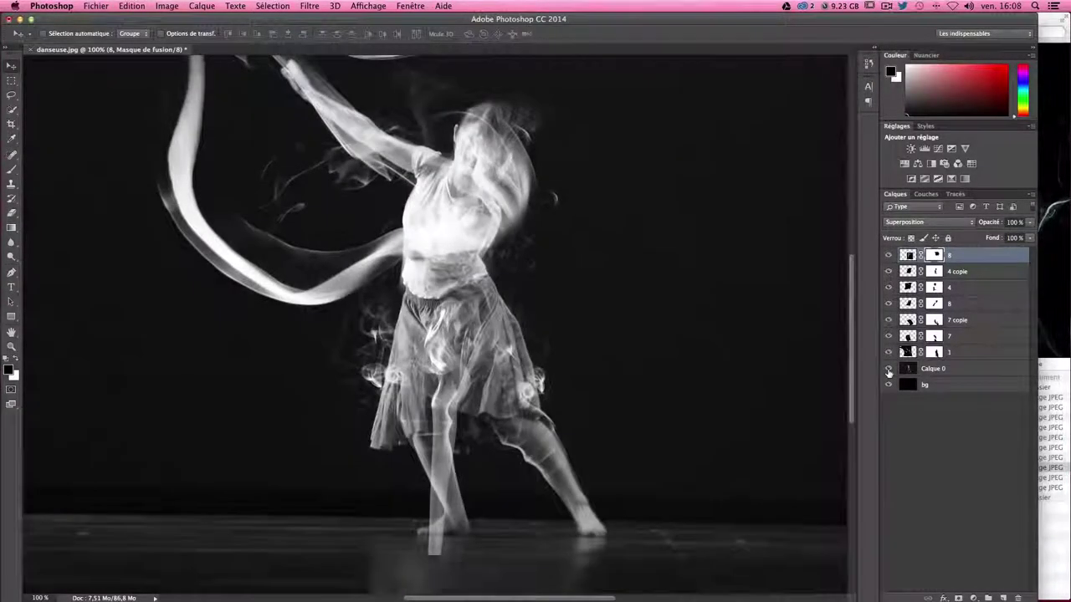
left_click(888, 369)
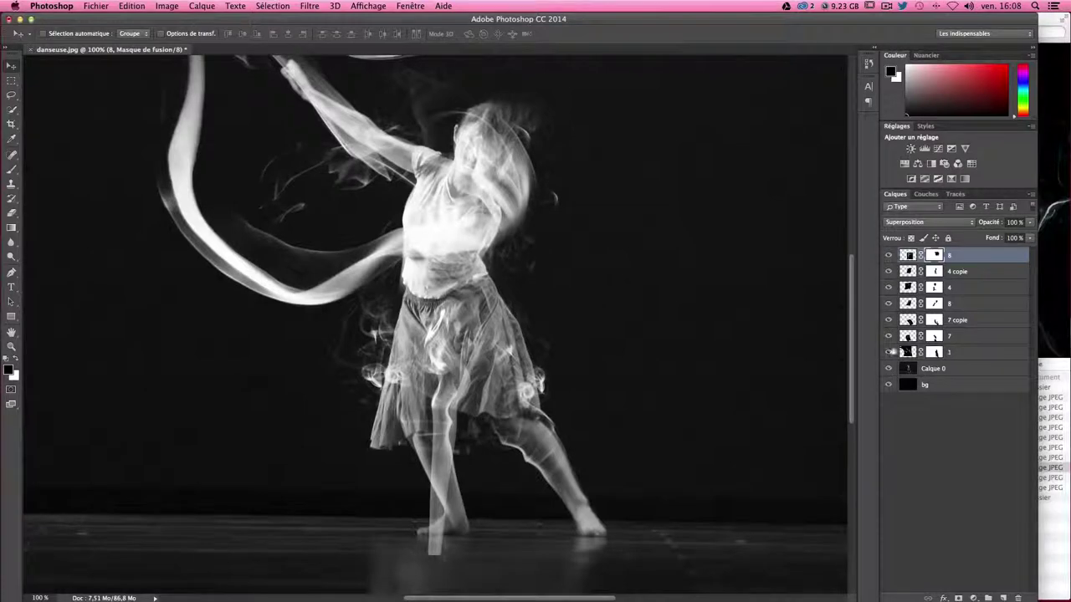
left_click(888, 255)
left_click(889, 255)
left_click(890, 255)
left_click(889, 255)
- Paint out layer 8's smoke below the foot and over the skirt between the legs, then compare
key("b")
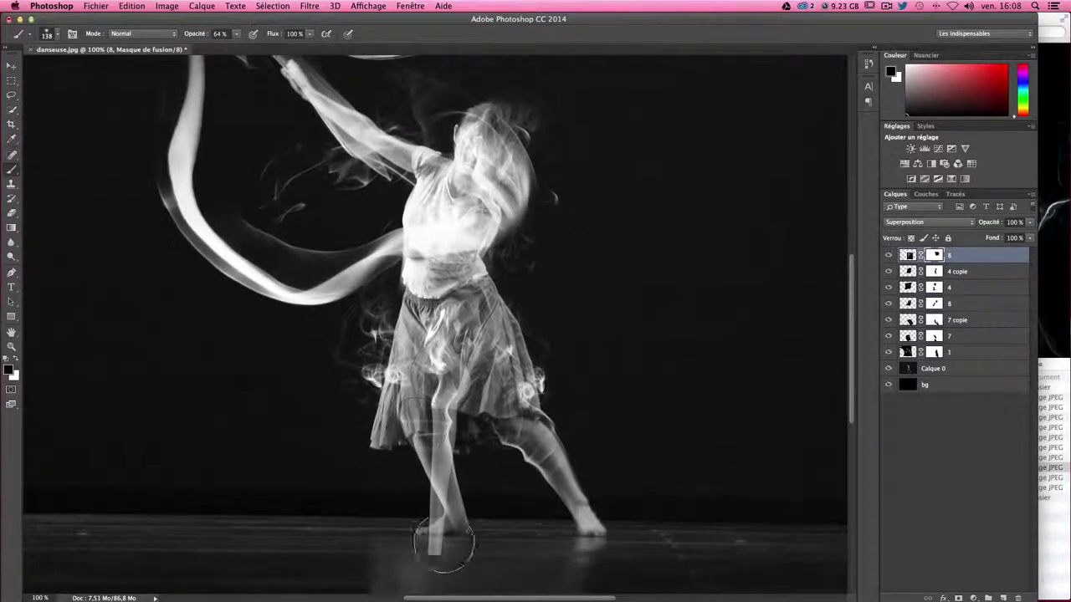
mouse_move(443, 549)
left_mouse_down()
mouse_move(471, 502)
mouse_move(424, 552)
mouse_move(452, 435)
mouse_move(443, 351)
mouse_move(458, 549)
mouse_move(439, 393)
left_mouse_up()
mouse_move(433, 455)
left_mouse_down()
mouse_move(435, 351)
mouse_move(452, 317)
mouse_move(468, 352)
mouse_move(445, 385)
left_mouse_up()
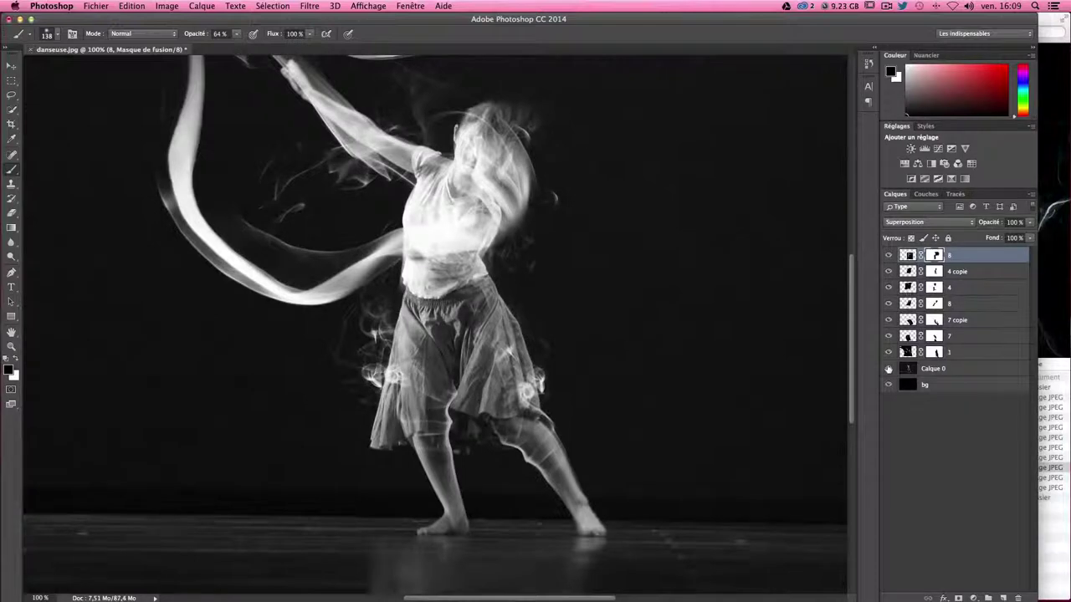
left_click(888, 369)
left_click(888, 368)
left_click(889, 369)
left_click(888, 369)
left_click(888, 369)
left_click(888, 369)
- Alt-drag layer 8 into an 8 copie layer, rotate it about 36° and move it down-left
left_click(12, 66)
left_click_drag(468, 311, 502, 318)
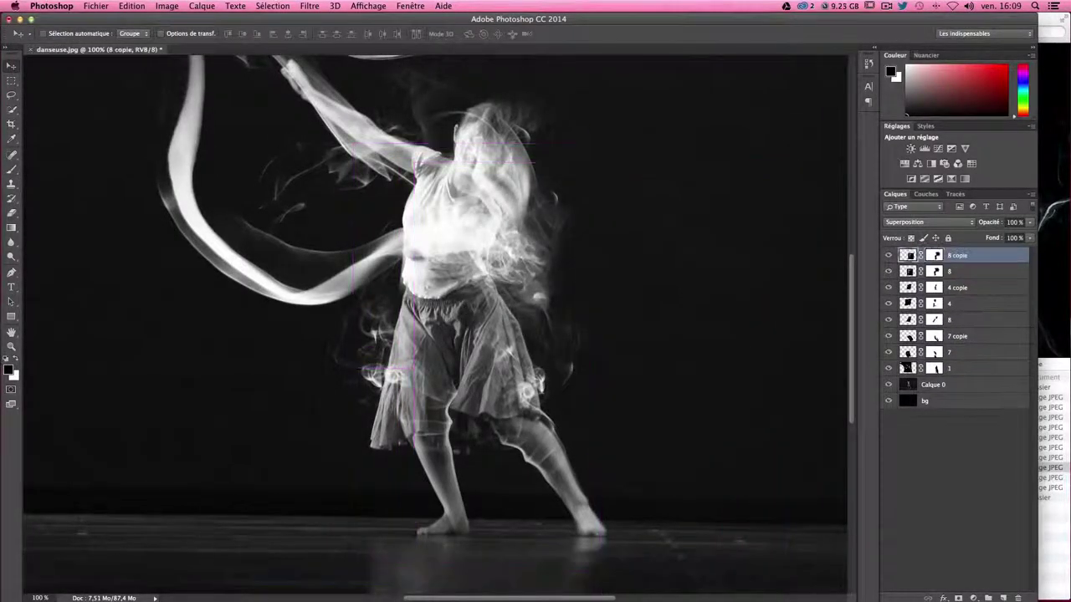
left_click_drag(588, 326, 615, 339)
key("ctrl+t")
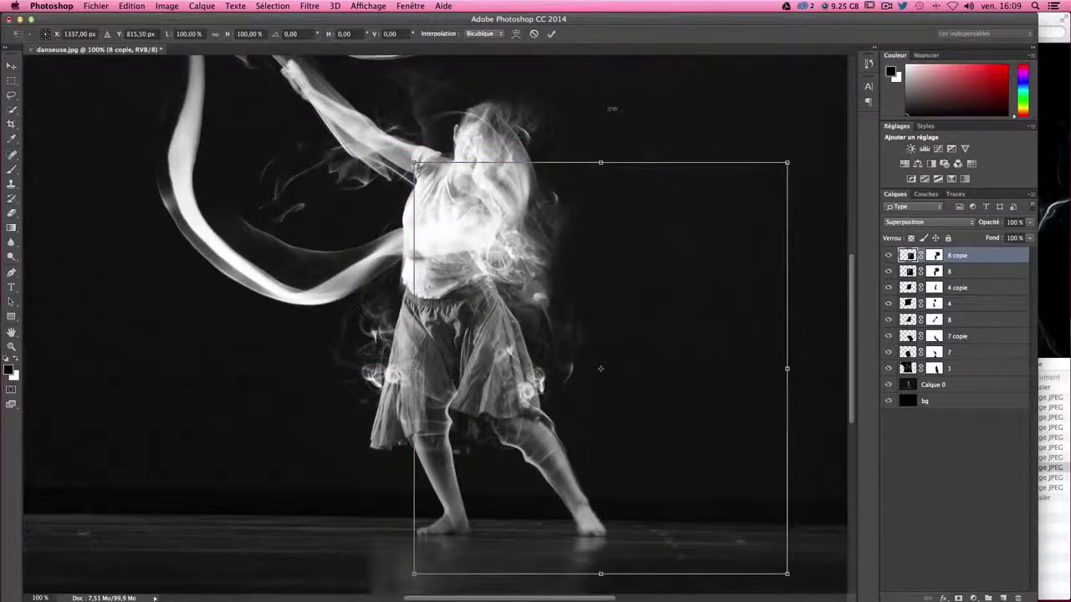
left_click_drag(535, 155, 648, 215)
left_click_drag(601, 371, 443, 420)
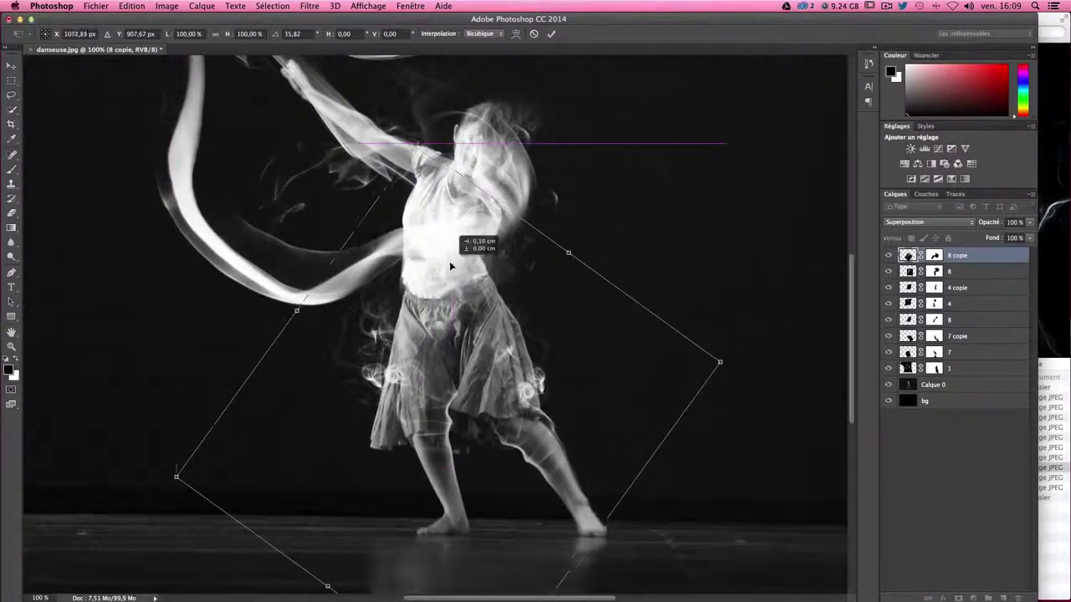
- Warp the 8 copie smoke to wrap around the dancer's torso and skirt, and commit it
right_click(542, 416)
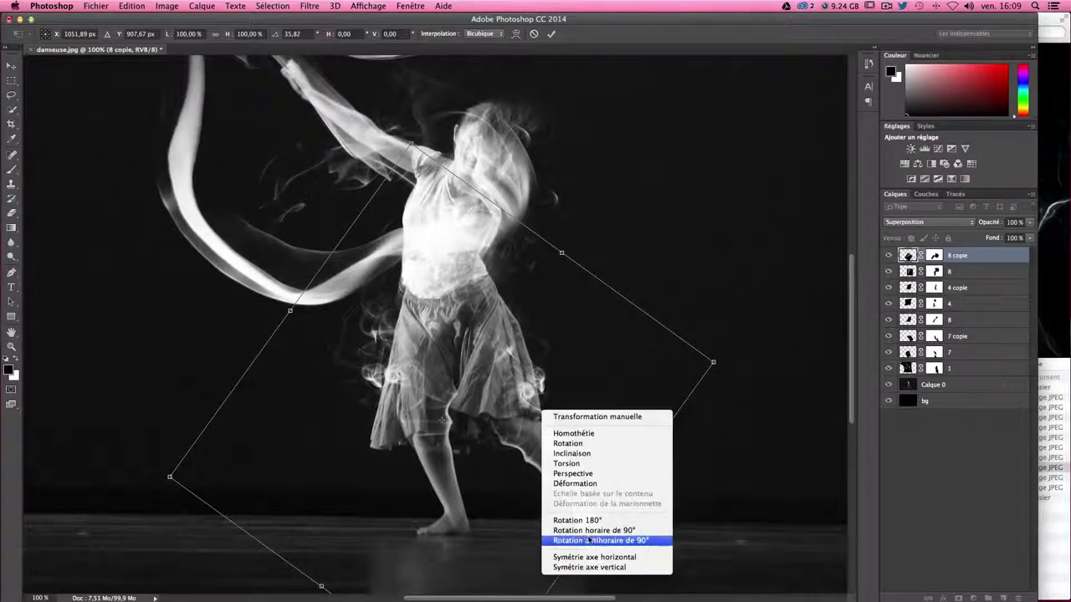
left_click(577, 482)
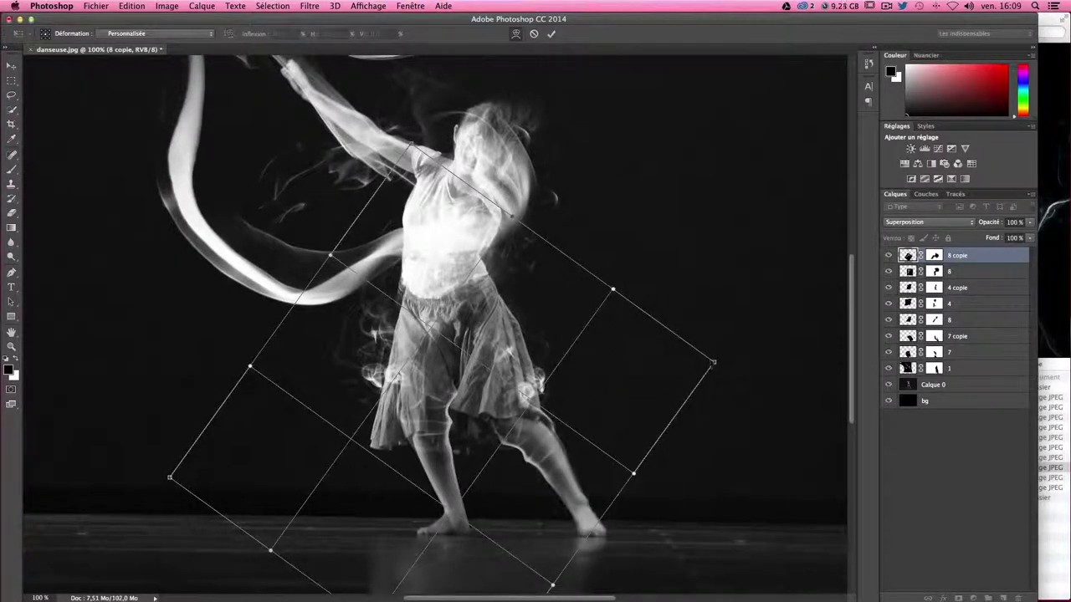
left_click_drag(713, 362, 568, 351)
left_click_drag(566, 284, 480, 291)
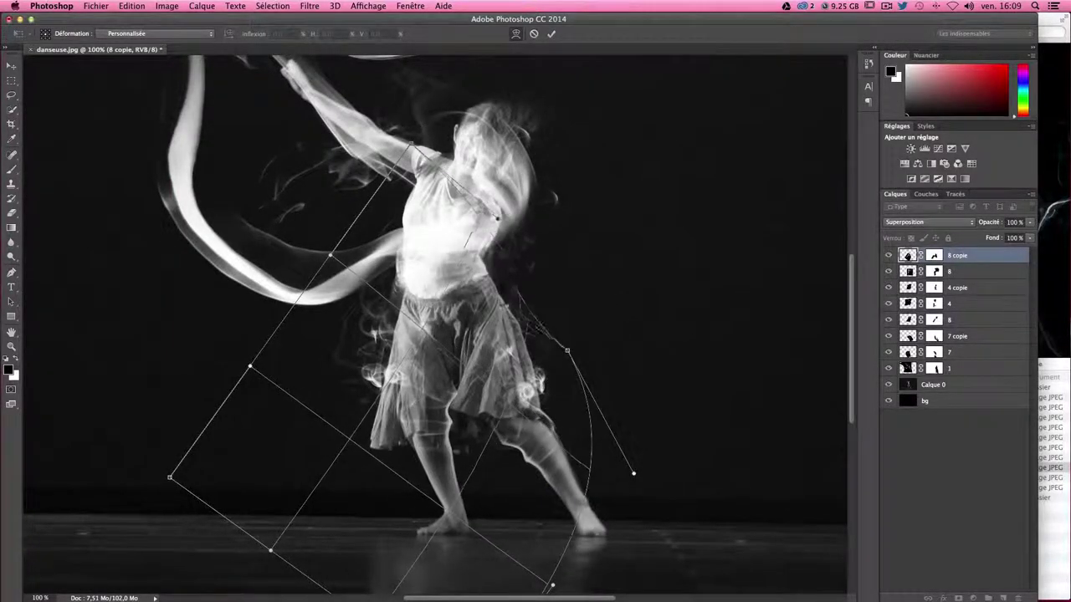
left_click_drag(558, 347, 514, 355)
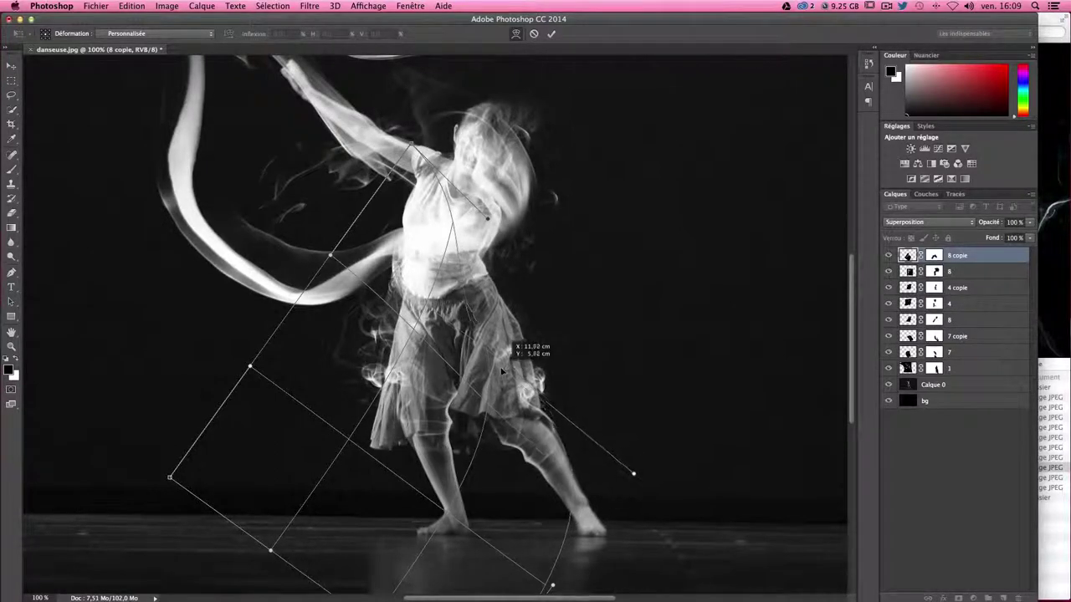
left_click_drag(432, 250, 443, 251)
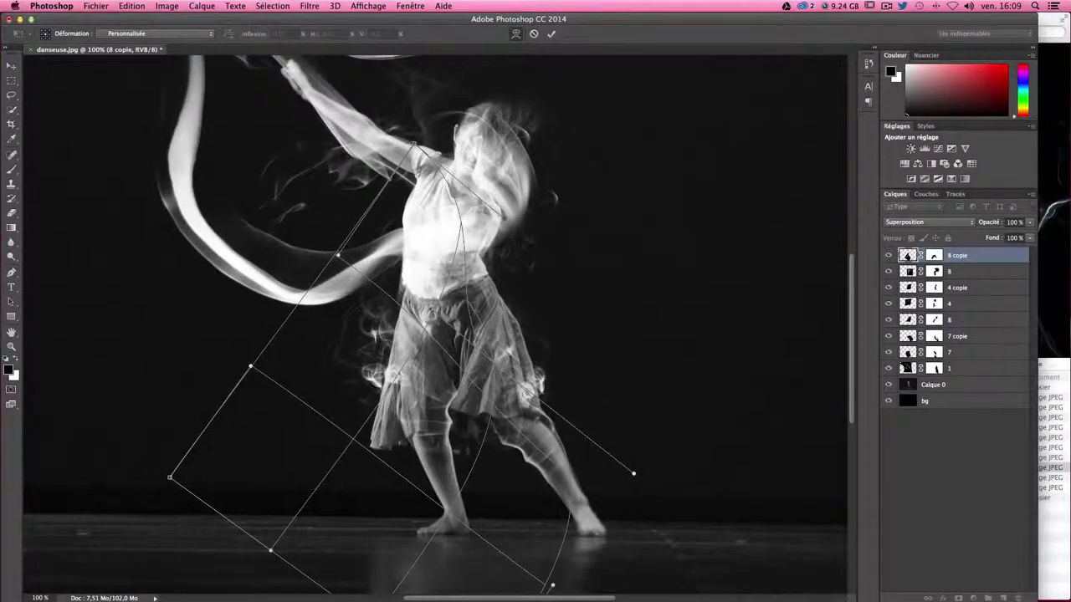
key("Return")
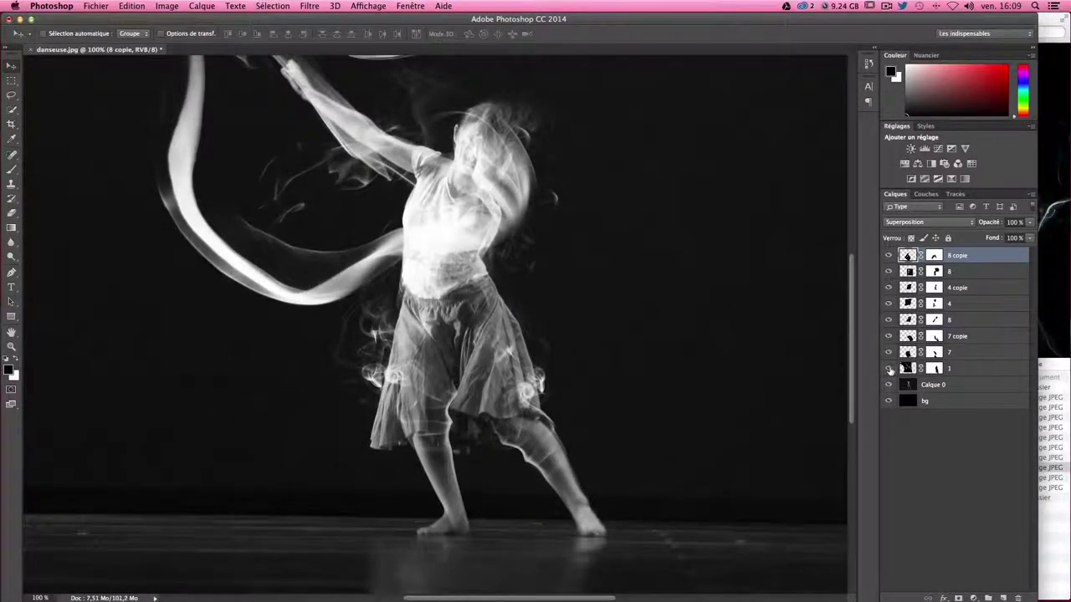
left_click(888, 368)
left_click(889, 384)
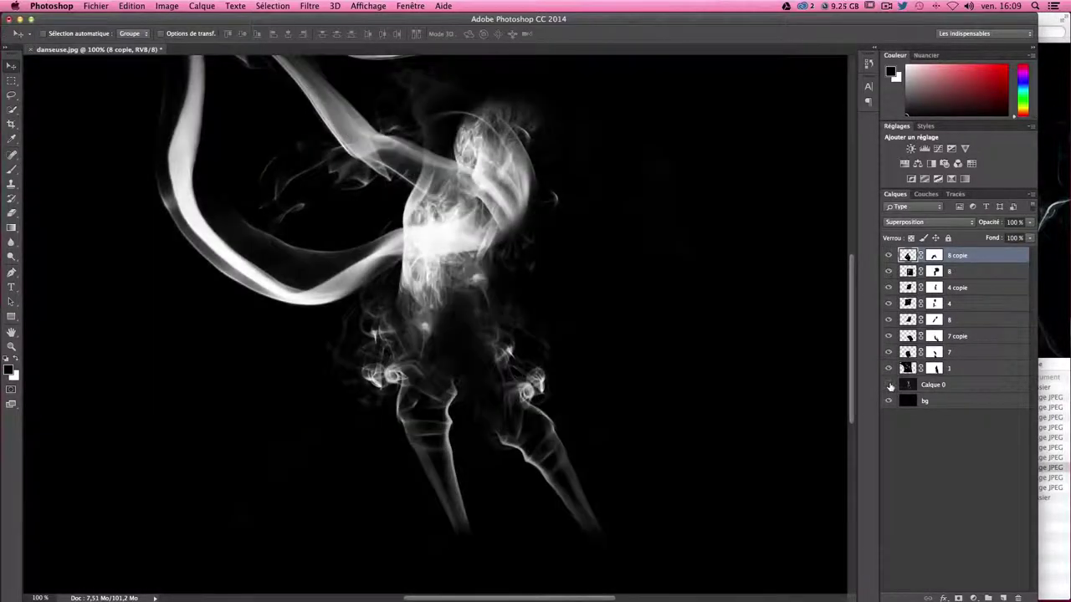
left_click(889, 384)
left_click(889, 385)
left_click(889, 384)
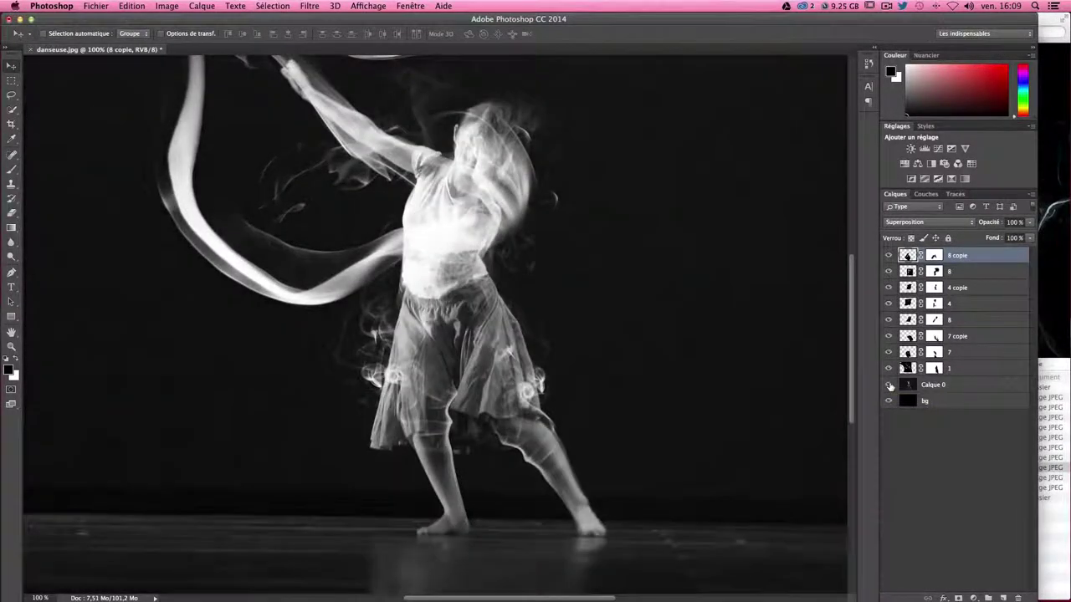
left_click(889, 384)
left_click_drag(472, 349, 485, 348)
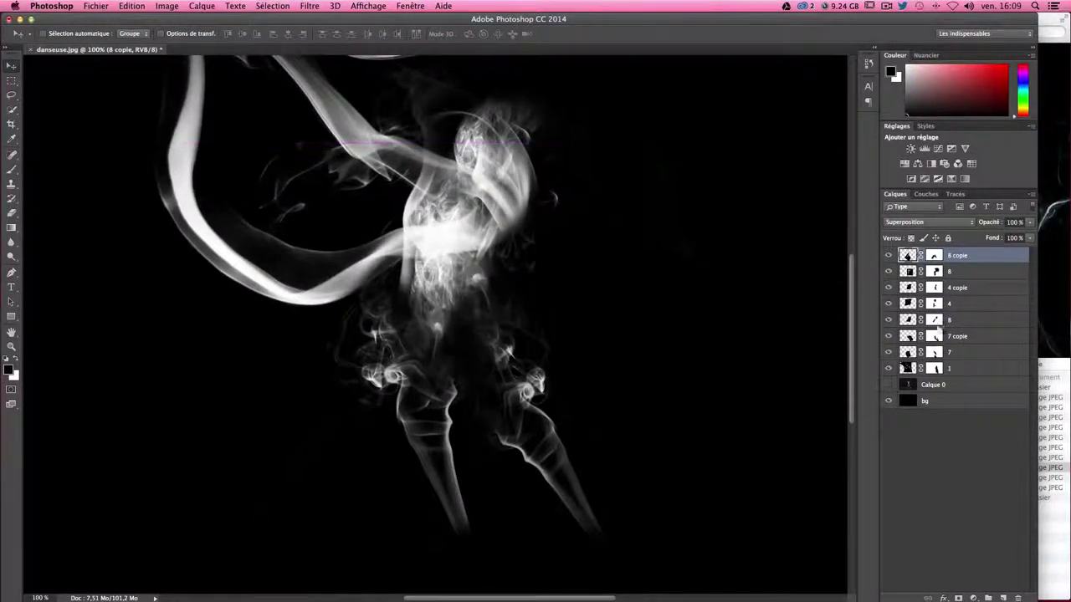
left_click(888, 386)
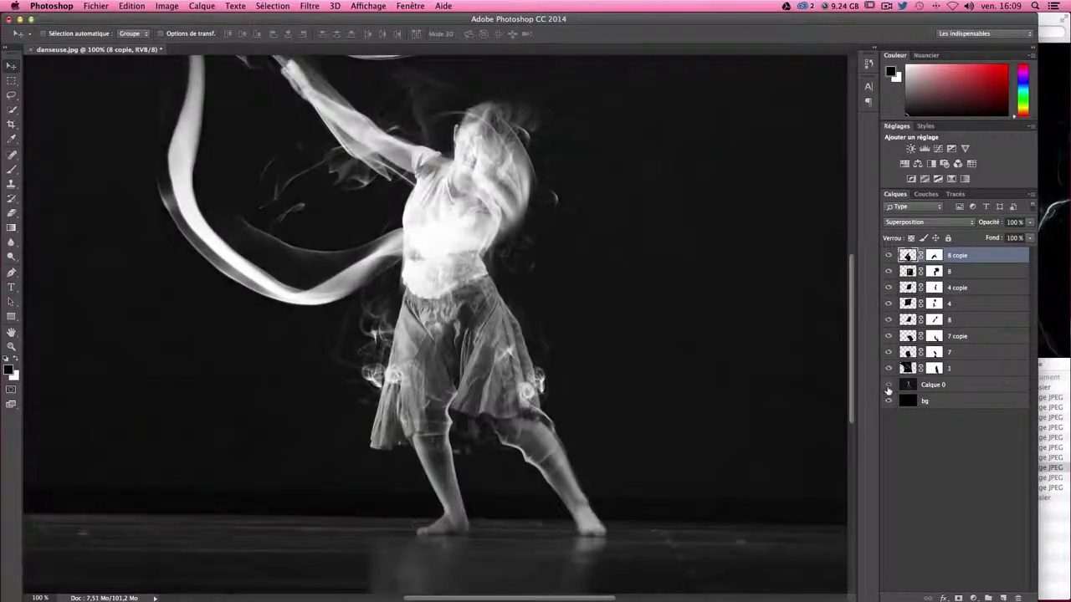
left_click(889, 386)
left_click(889, 385)
left_click(888, 386)
left_click(934, 254)
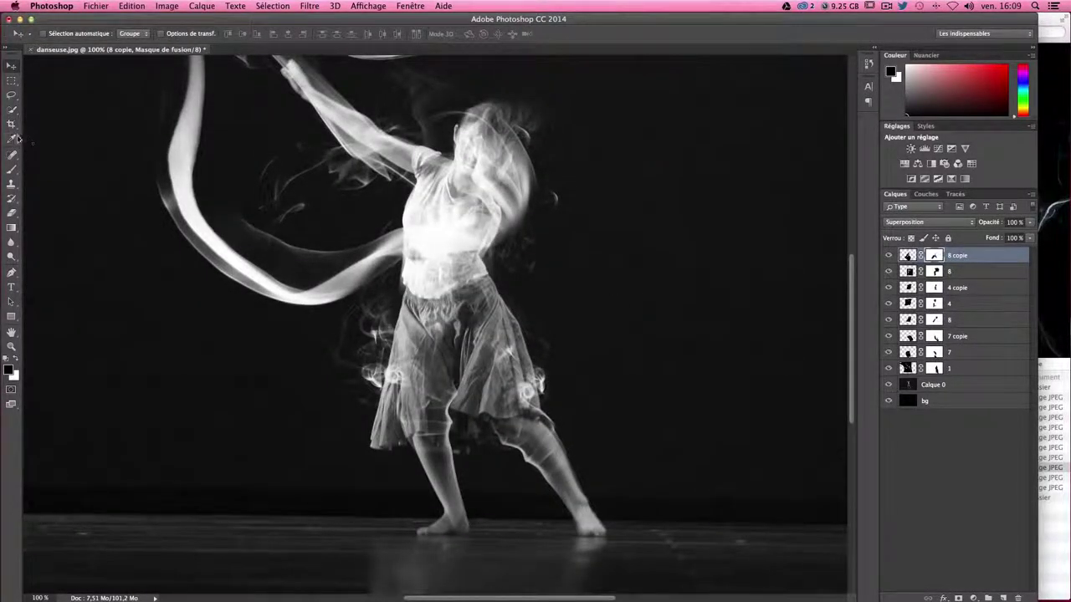
left_click(11, 169)
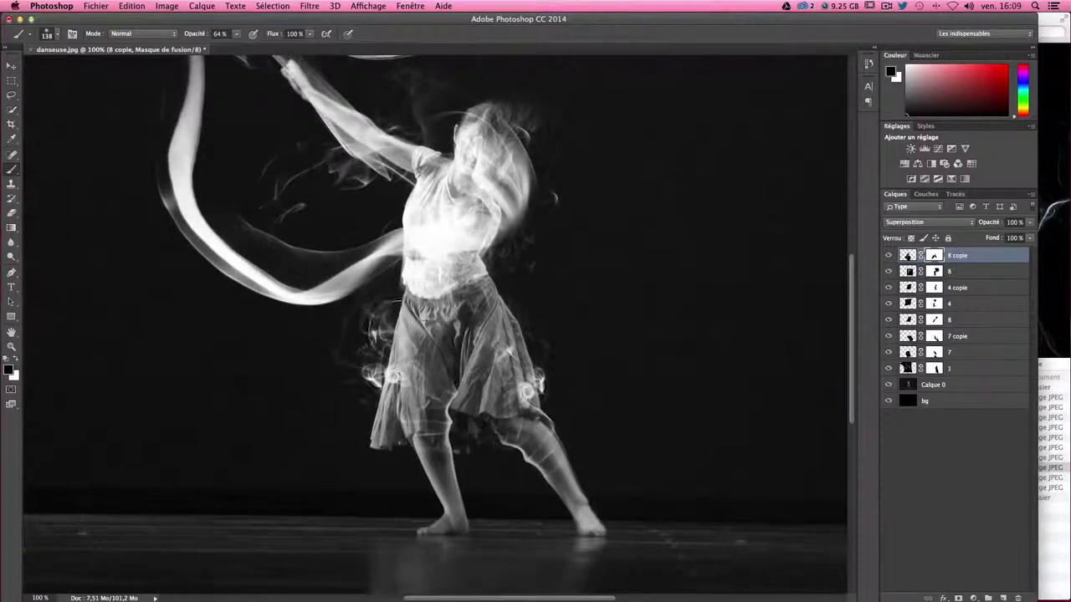
left_click_drag(443, 353, 429, 328)
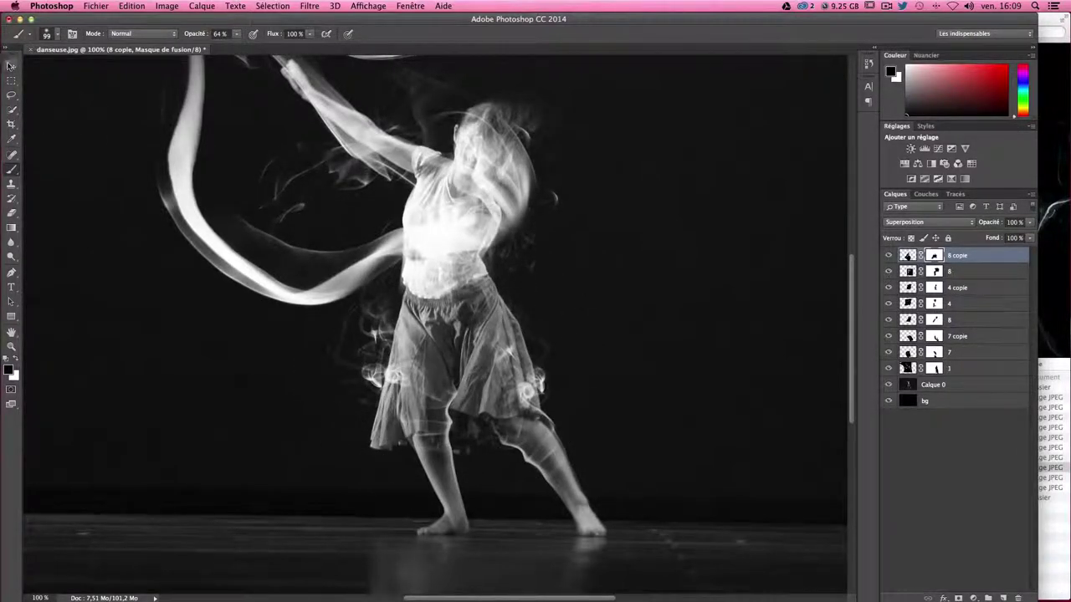
left_click(11, 65)
left_click(887, 384)
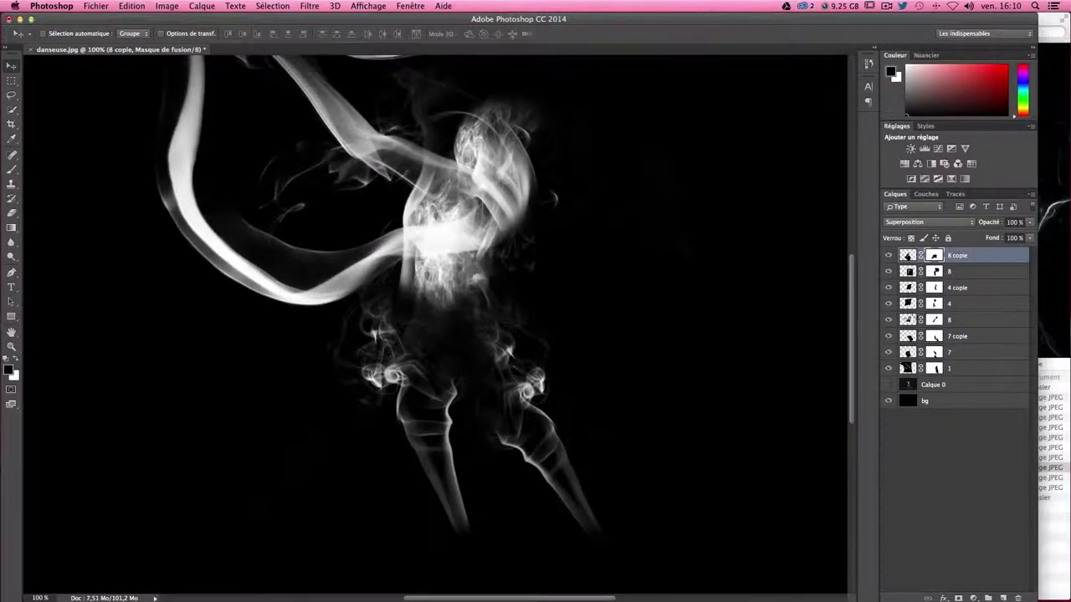
left_click(888, 384)
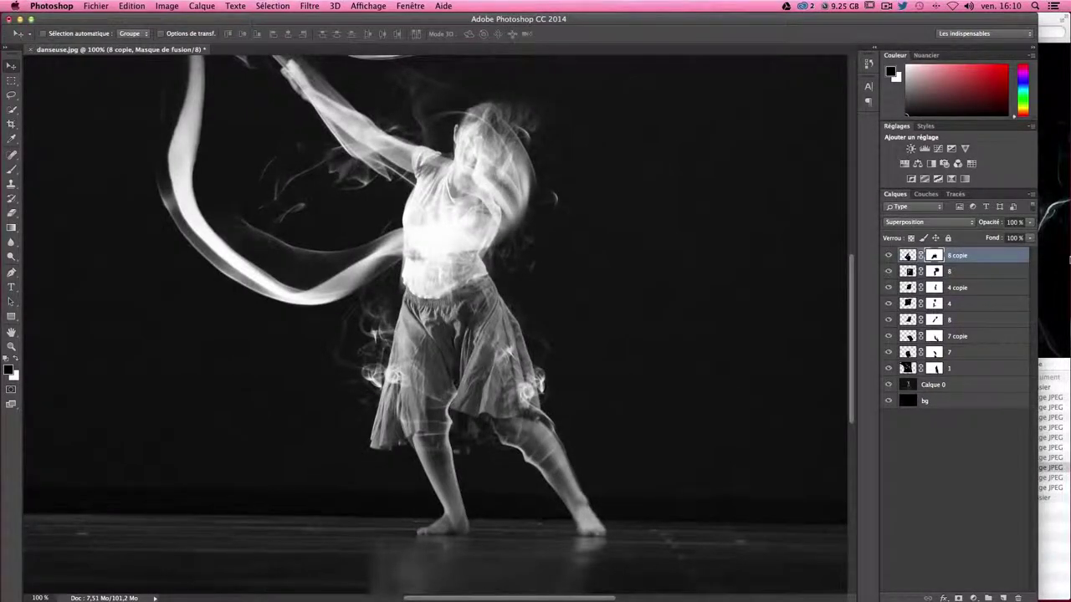
left_click(1068, 258)
- Select 9.jpg in the images folder and drag it onto the dancer canvas
key("Down")
key("Down")
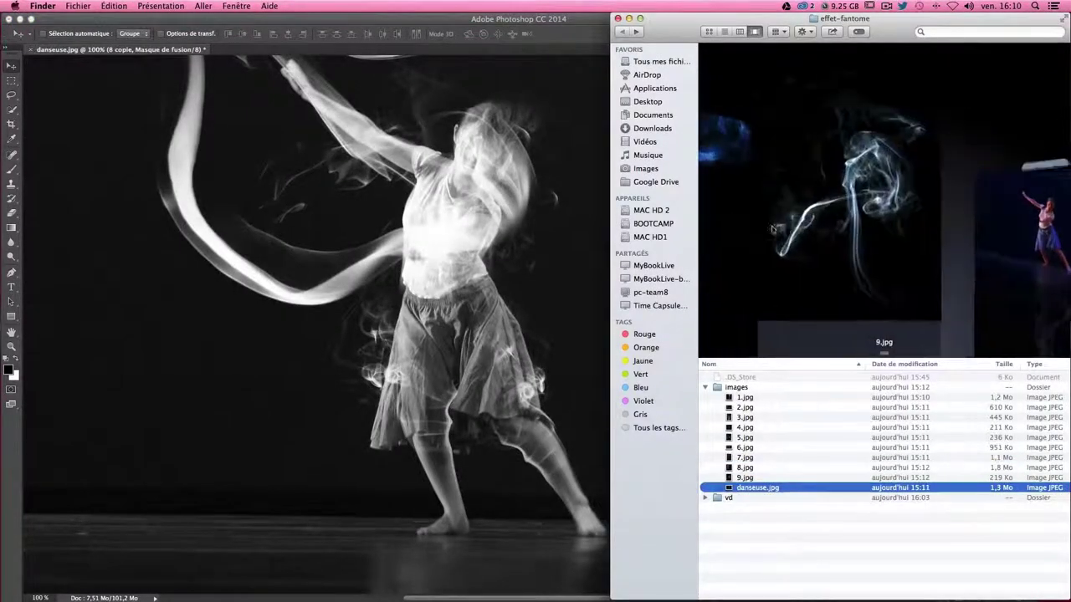
key("Up")
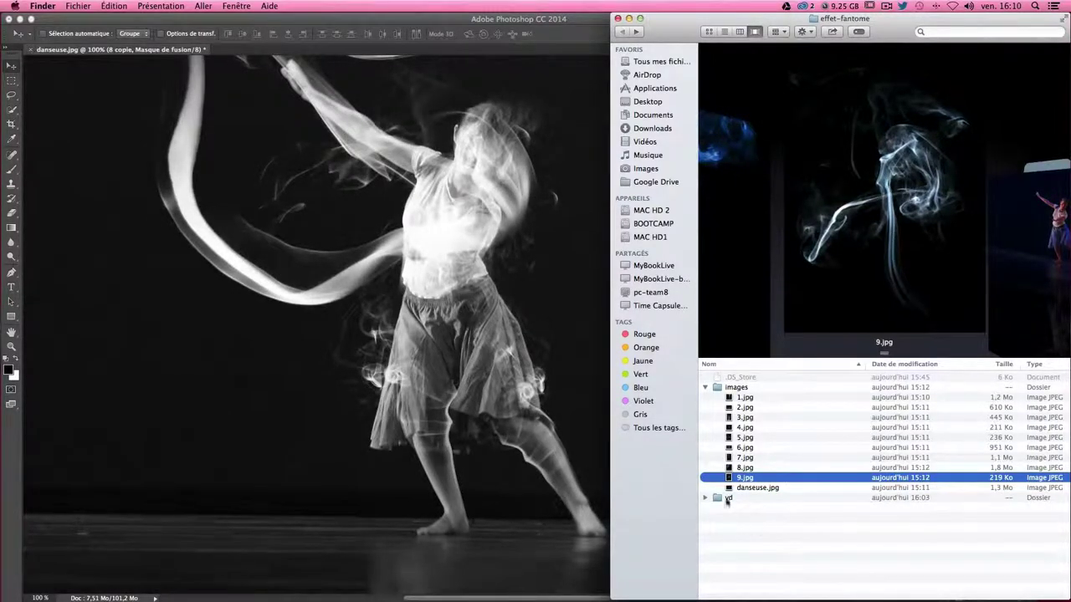
left_click_drag(736, 478, 471, 319)
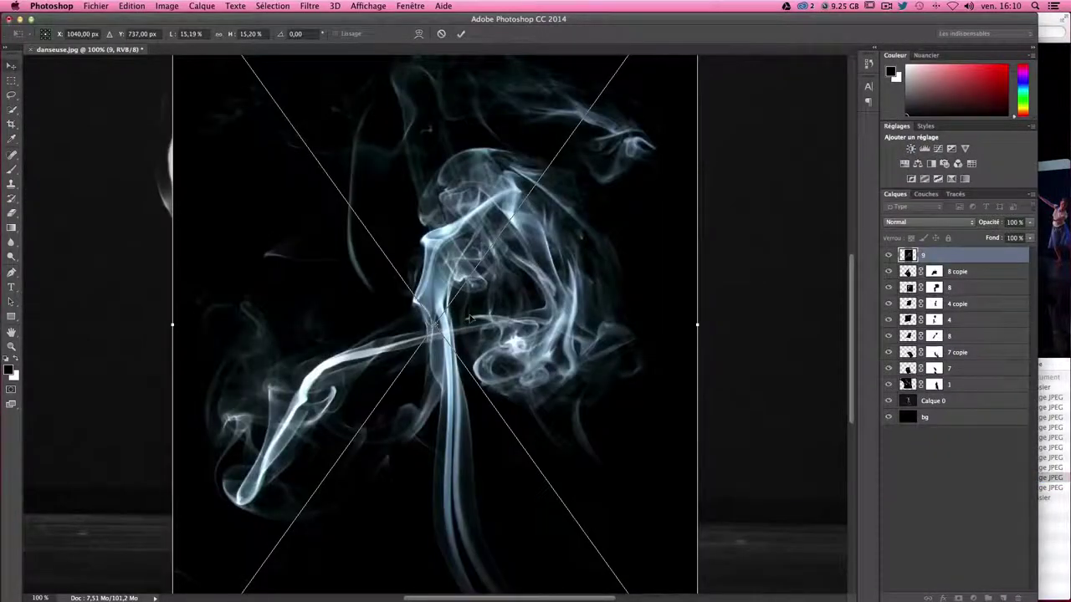
- Confirm placing 9.jpg, rasterize layer 9 and set its blend mode to Superposition
key("Return")
right_click(941, 261)
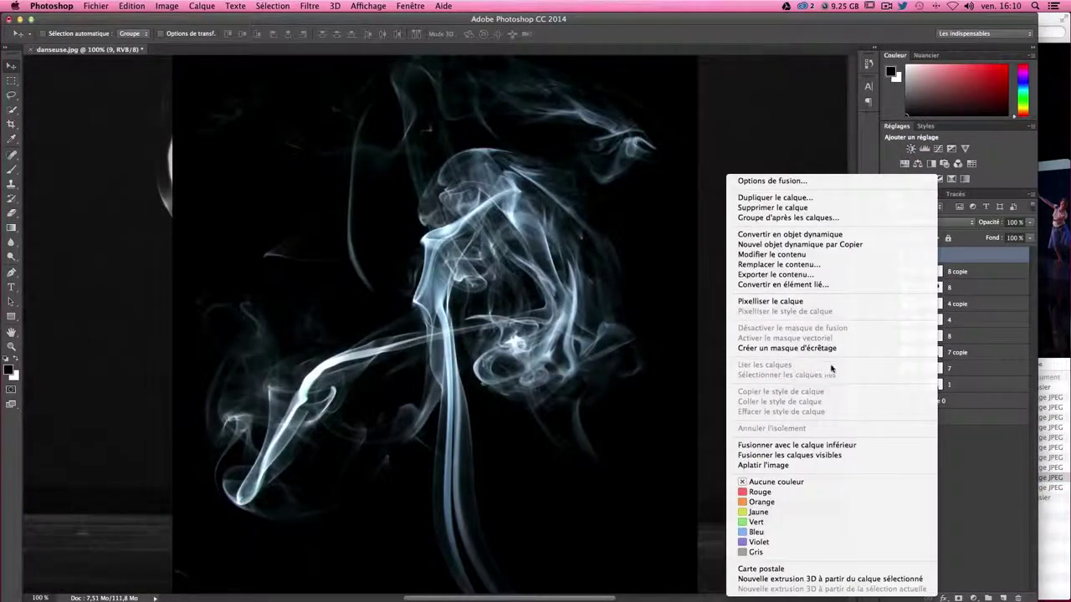
left_click(805, 303)
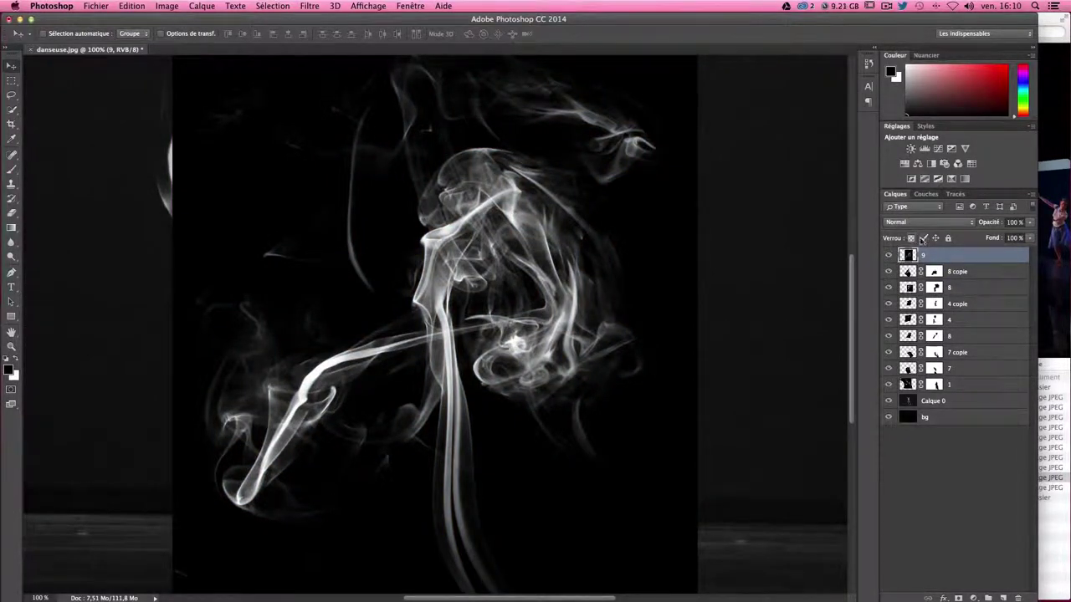
left_click(924, 222)
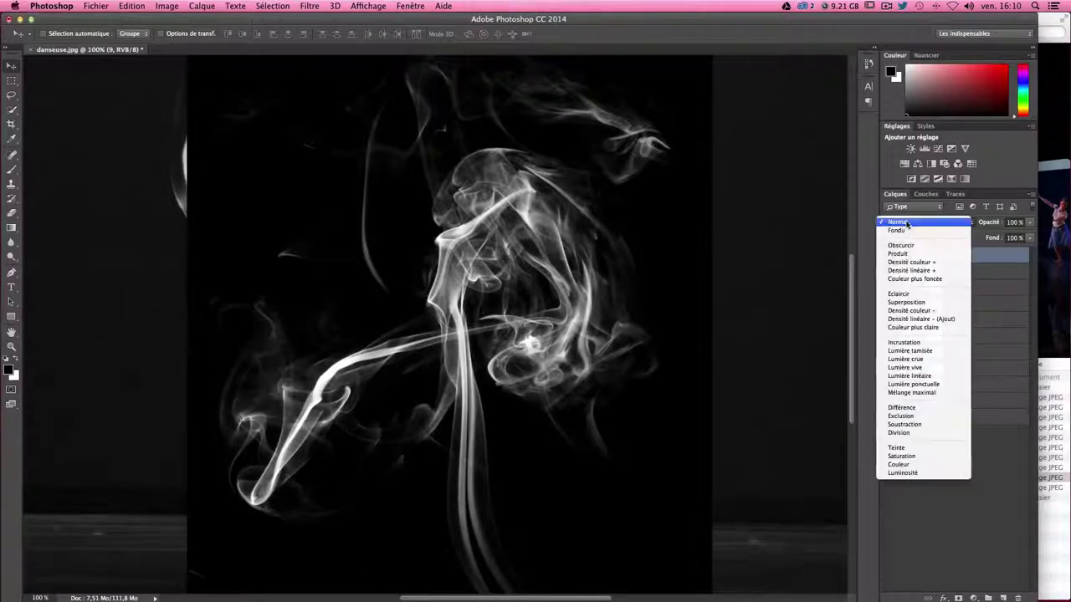
left_click(895, 302)
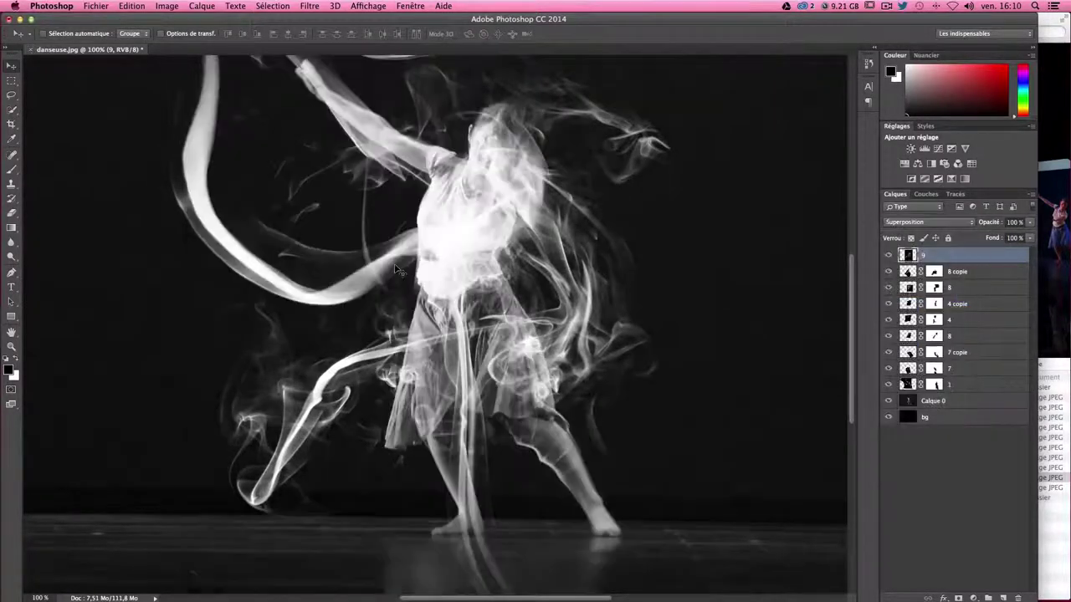
key("ctrl+t")
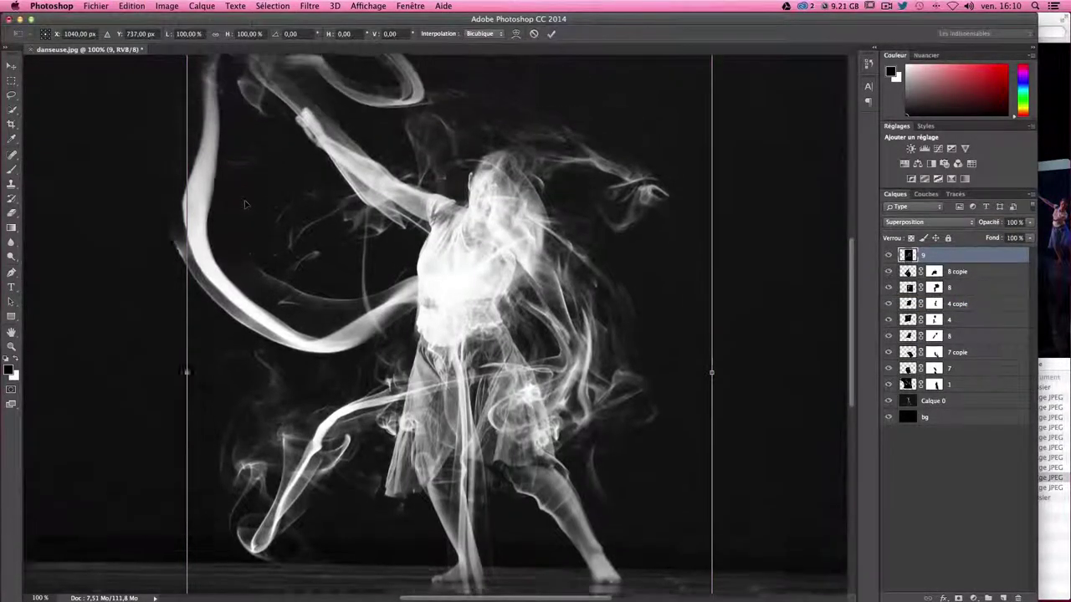
- Scale layer 9 down and try positions over and right of the dancer
left_click_drag(246, 202, 246, 263)
scroll(306, 266, "up", 3)
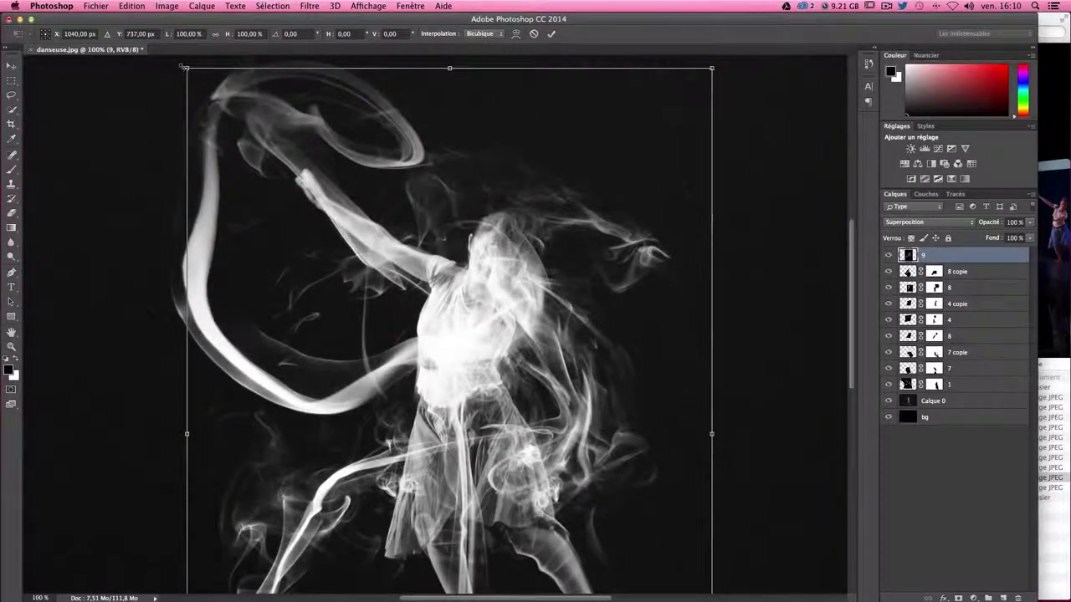
left_click_drag(186, 67, 383, 337)
scroll(382, 337, "down", 8)
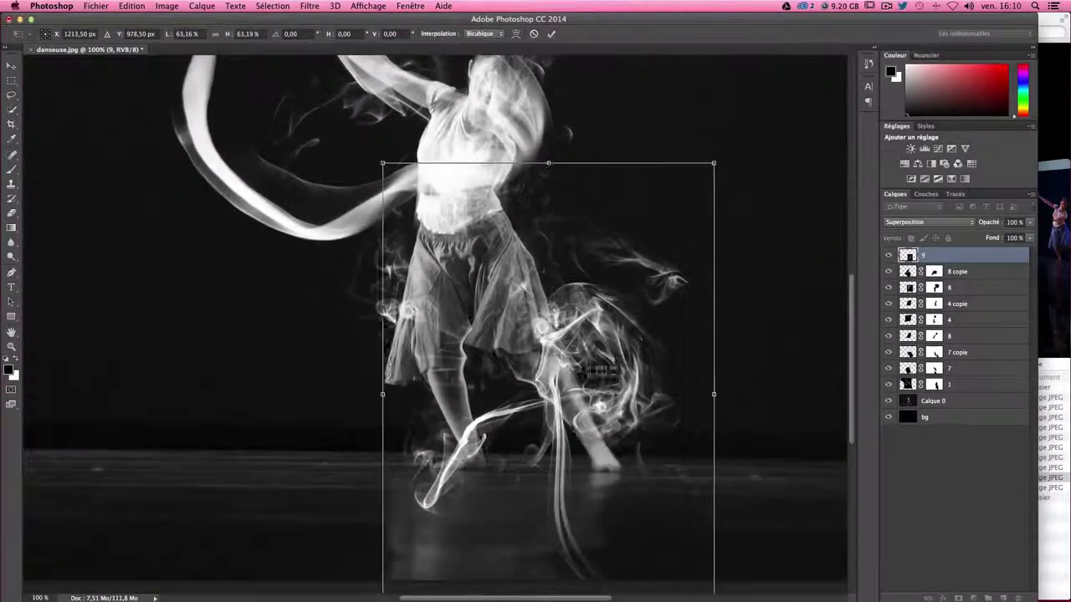
mouse_move(581, 485)
left_mouse_down()
mouse_move(725, 366)
mouse_move(724, 324)
left_mouse_up()
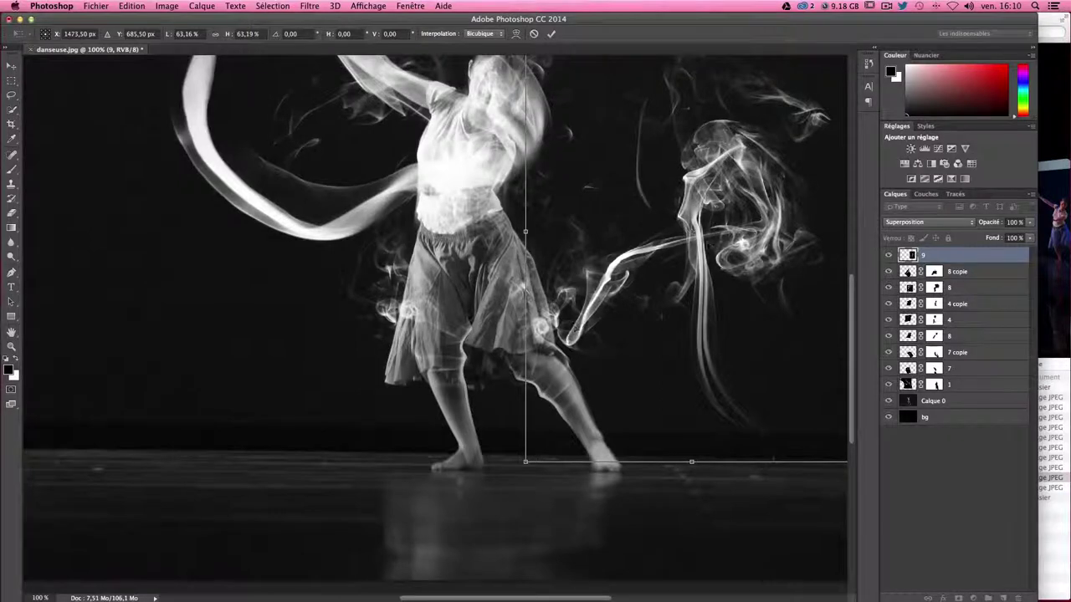
left_click_drag(702, 399, 542, 330)
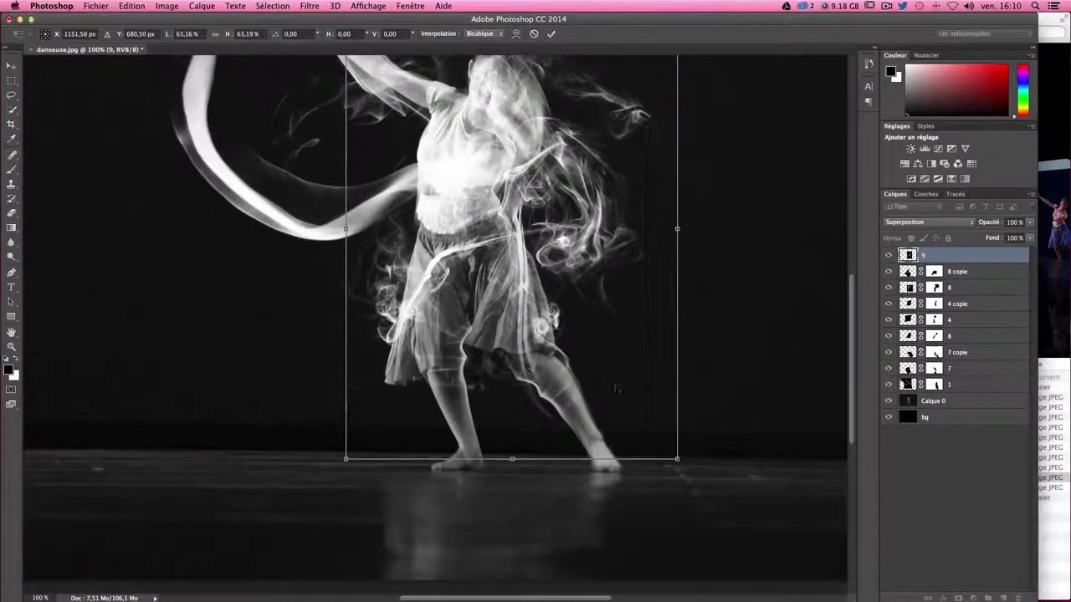
left_click_drag(527, 369, 613, 425)
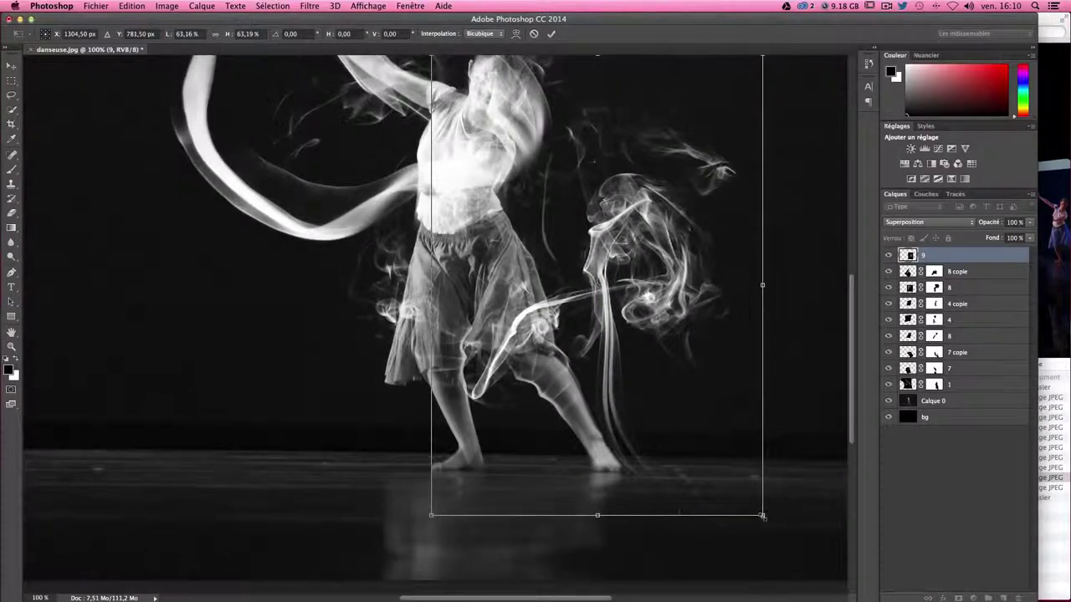
left_click_drag(761, 516, 727, 452)
left_click_drag(680, 346, 608, 323)
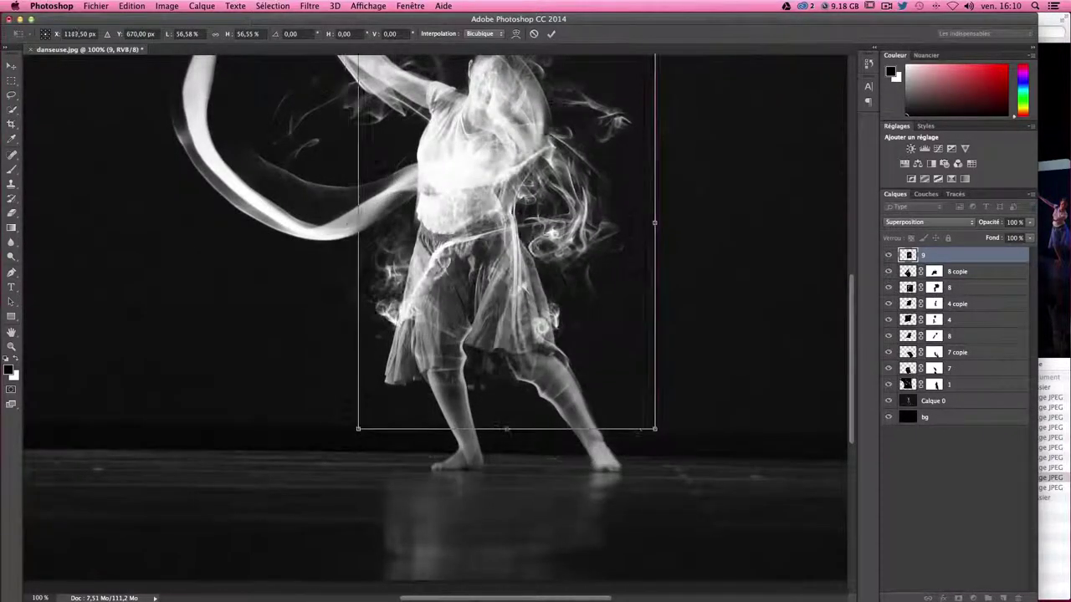
left_click_drag(494, 209, 718, 244)
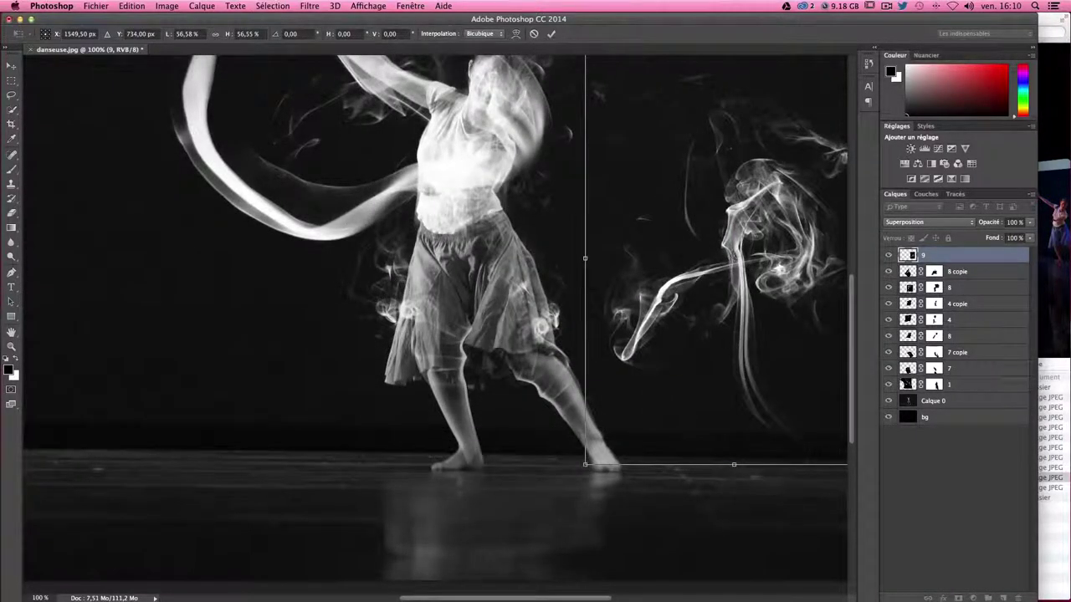
mouse_move(731, 369)
left_mouse_down()
mouse_move(565, 375)
mouse_move(700, 367)
left_mouse_up()
- Shrink layer 9 to about 52%, commit it and nudge it right of the dancer
left_click_drag(791, 448, 759, 410)
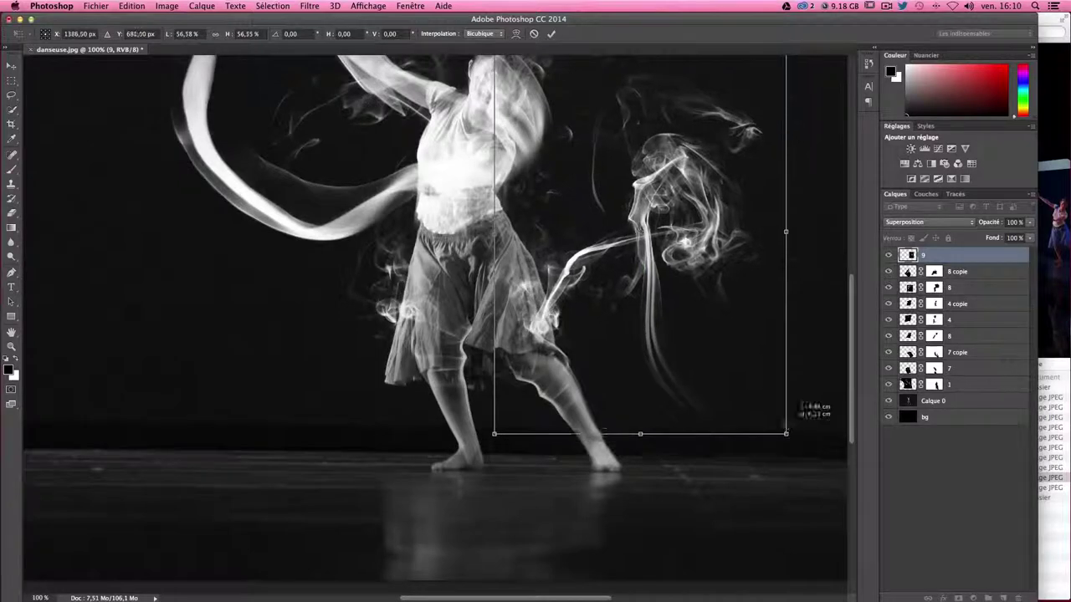
scroll(760, 410, "up", 3)
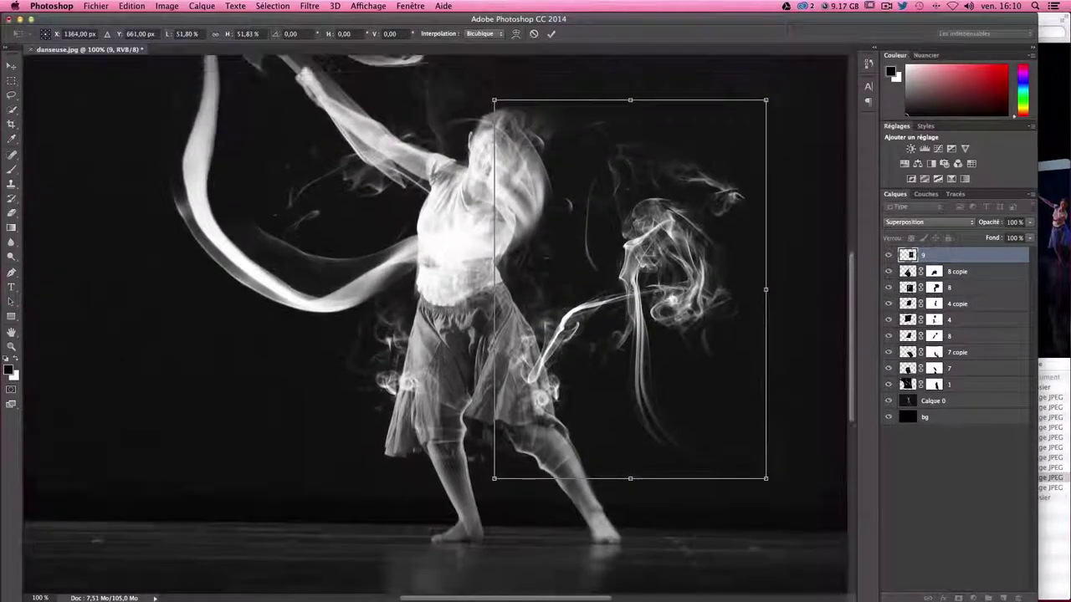
left_click_drag(691, 348, 749, 330)
key("Return")
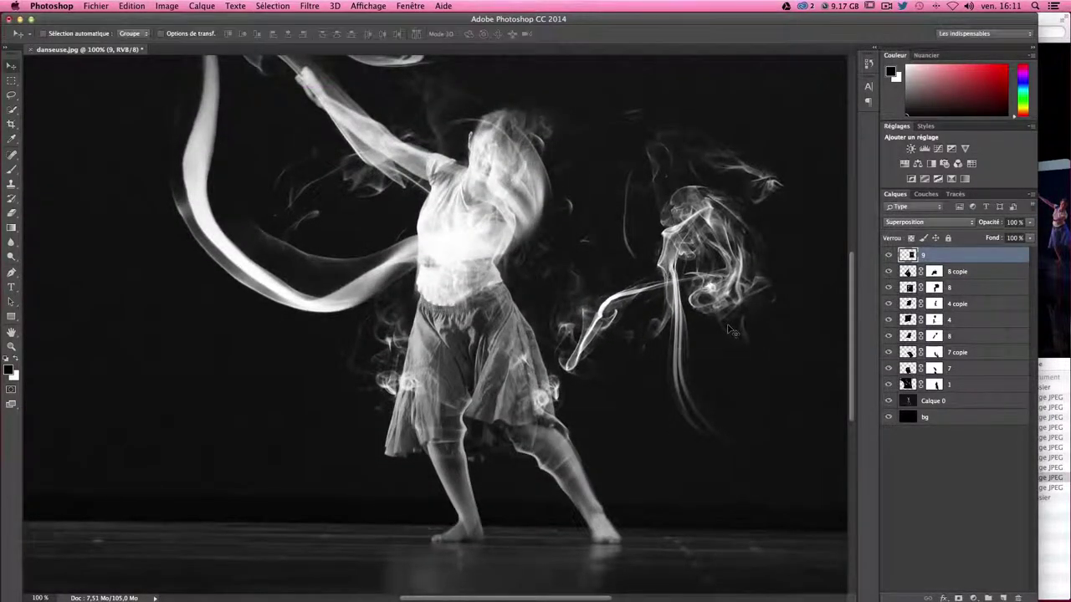
scroll(729, 330, "right", 3)
scroll(657, 310, "right", 2)
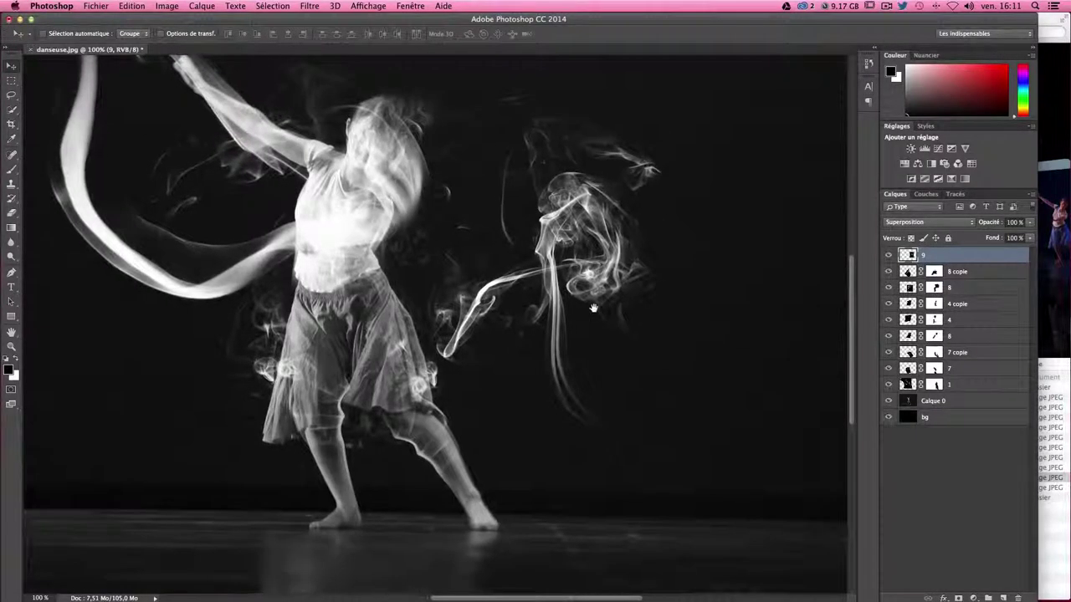
left_click_drag(593, 307, 666, 301)
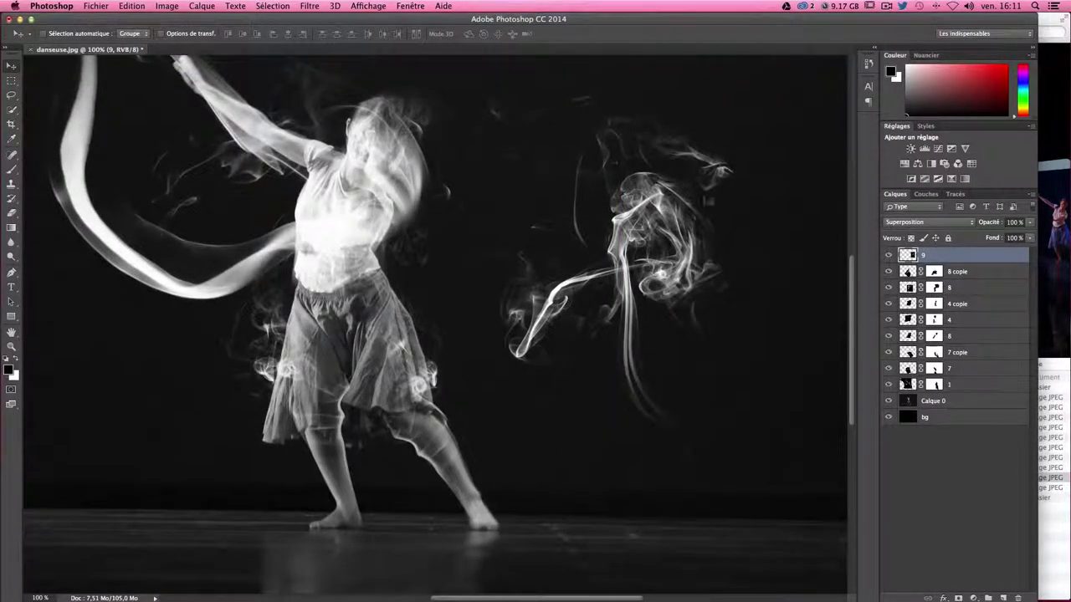
- Add a mask to layer 9 and paint out its top wisps at 100% brush opacity
left_click(957, 597)
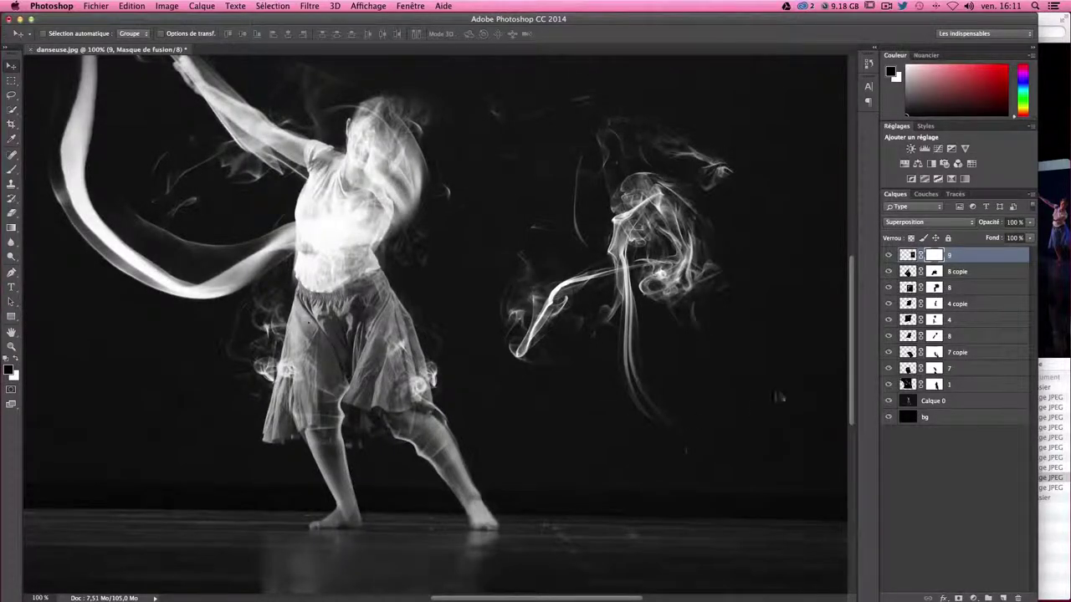
key("b")
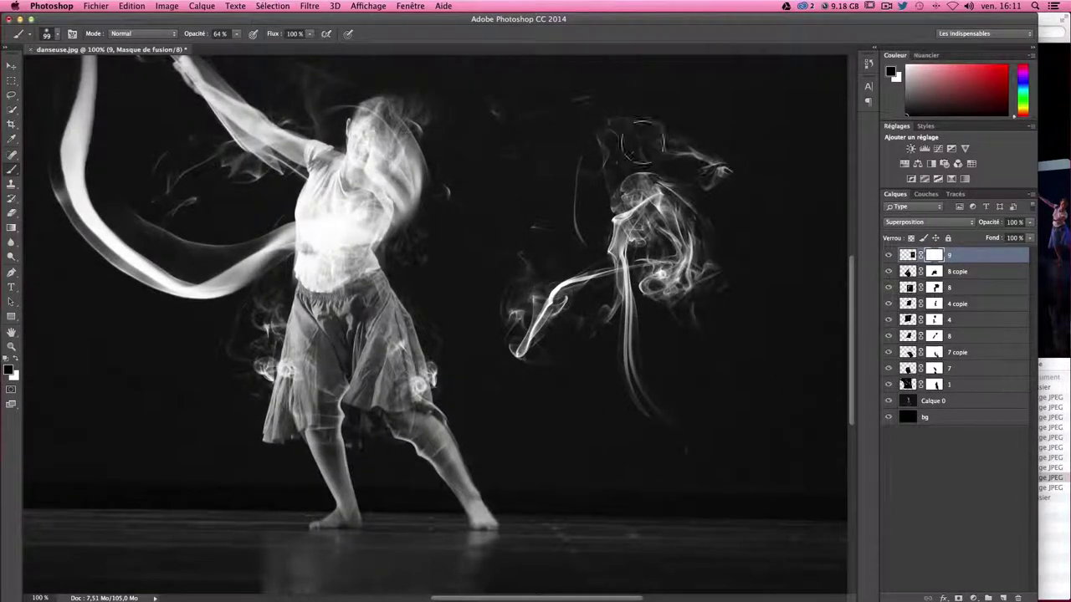
left_click_drag(235, 34, 266, 48)
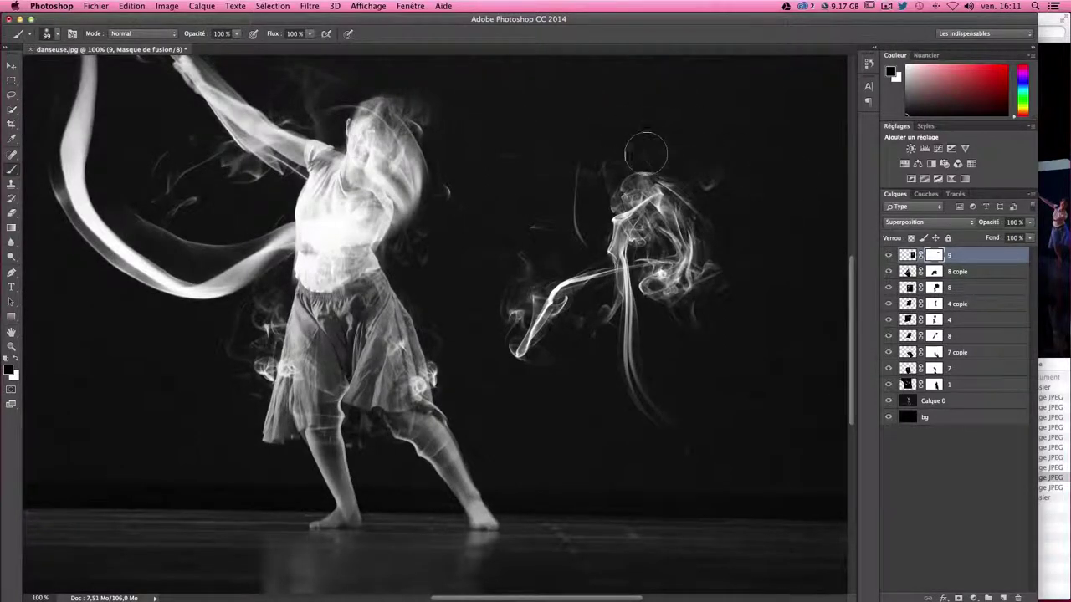
mouse_move(703, 179)
left_mouse_down()
mouse_move(629, 161)
mouse_move(633, 186)
left_mouse_up()
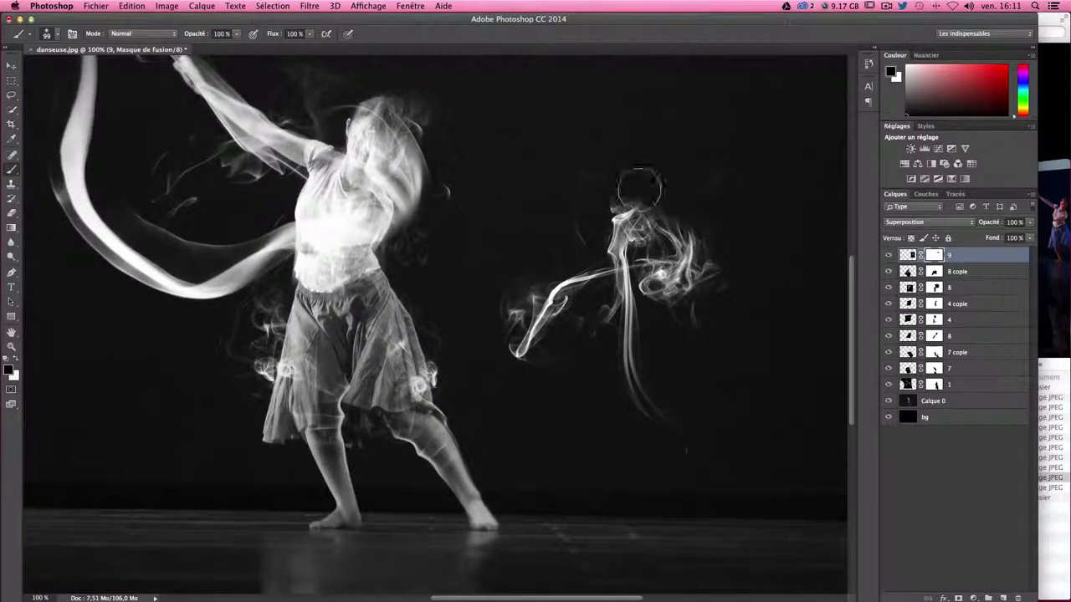
mouse_move(686, 223)
left_mouse_down()
mouse_move(669, 225)
mouse_move(717, 335)
mouse_move(662, 256)
mouse_move(661, 281)
mouse_move(729, 268)
mouse_move(678, 292)
mouse_move(660, 338)
left_mouse_up()
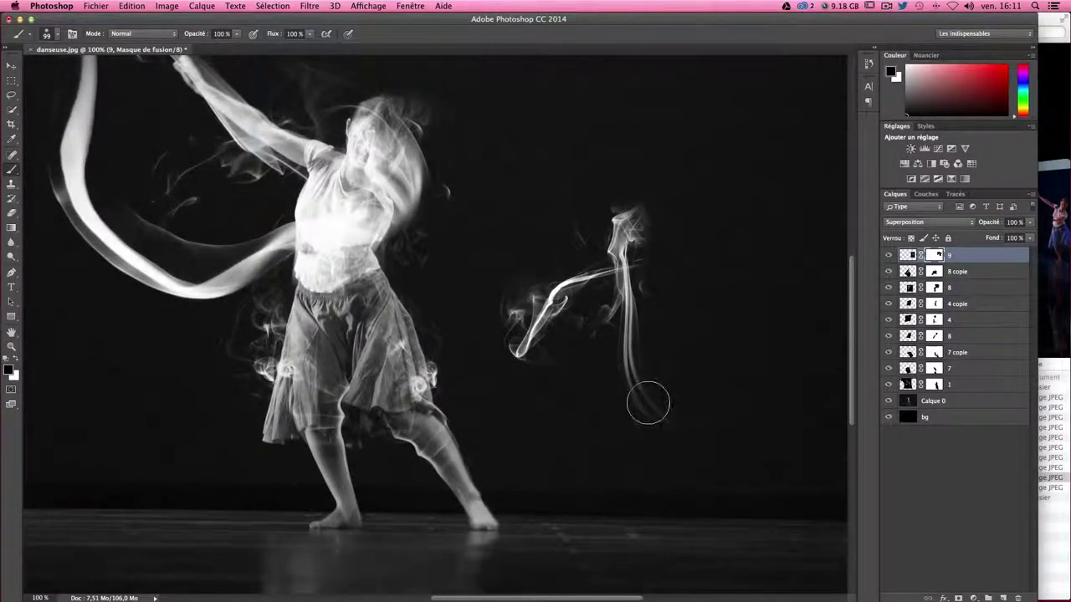
- With a 59 px brush, mask the faint wisps around the arc, stem and hook
left_click_drag(731, 348, 713, 350)
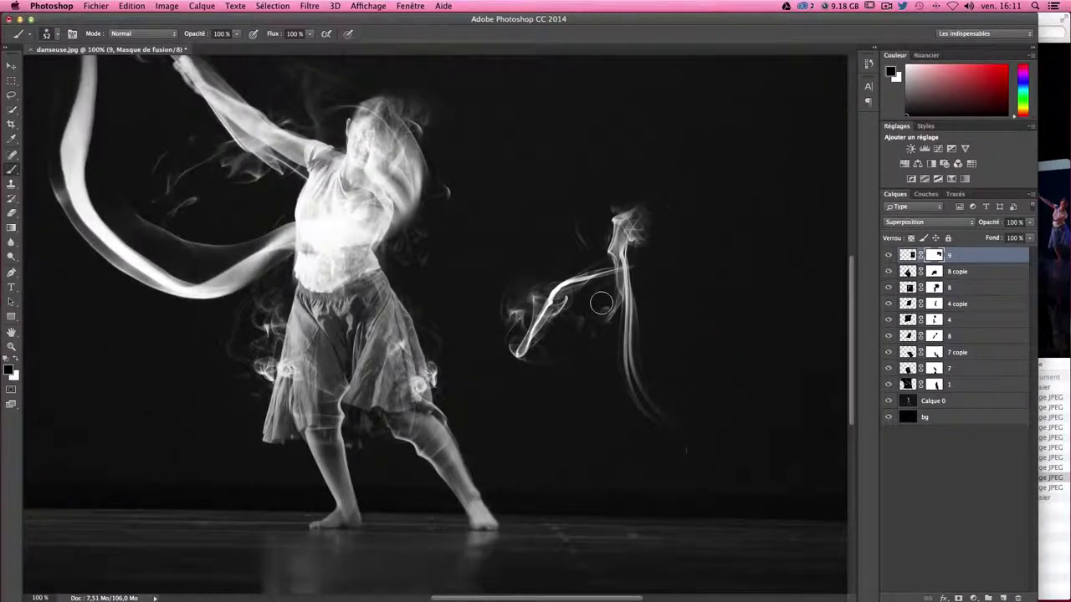
left_click_drag(611, 322, 591, 303)
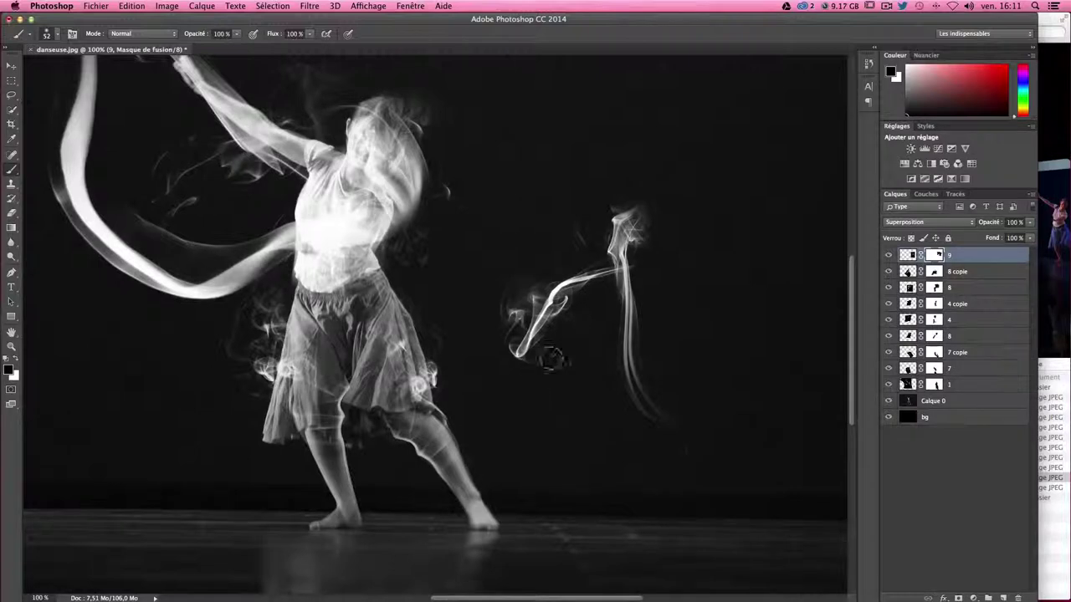
mouse_move(500, 358)
left_mouse_down()
mouse_move(518, 302)
mouse_move(474, 341)
left_mouse_up()
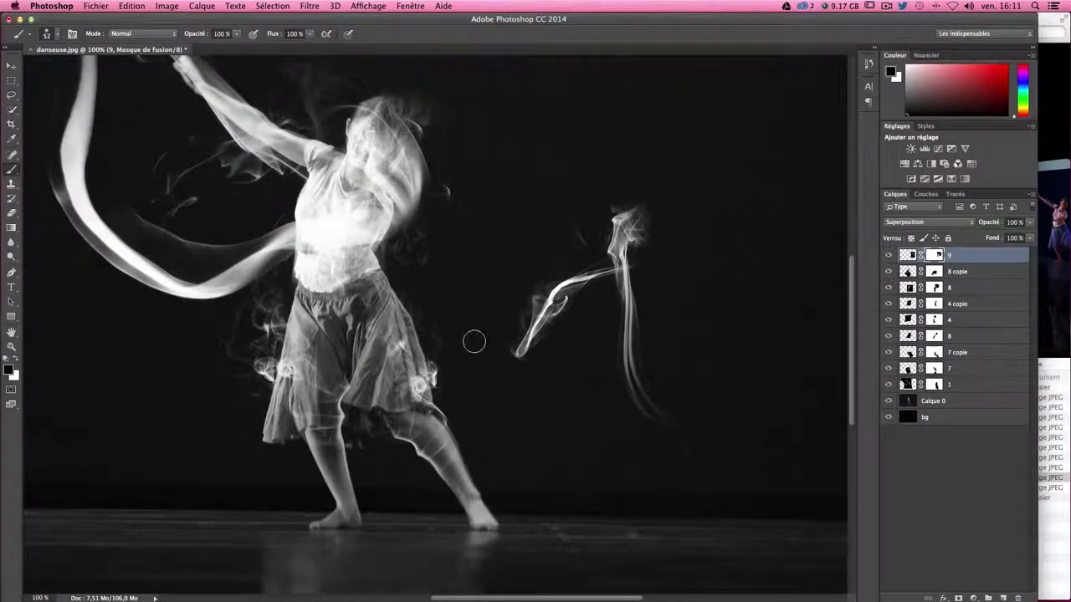
mouse_move(640, 222)
left_mouse_down()
mouse_move(625, 201)
mouse_move(633, 256)
mouse_move(641, 206)
mouse_move(633, 248)
left_mouse_up()
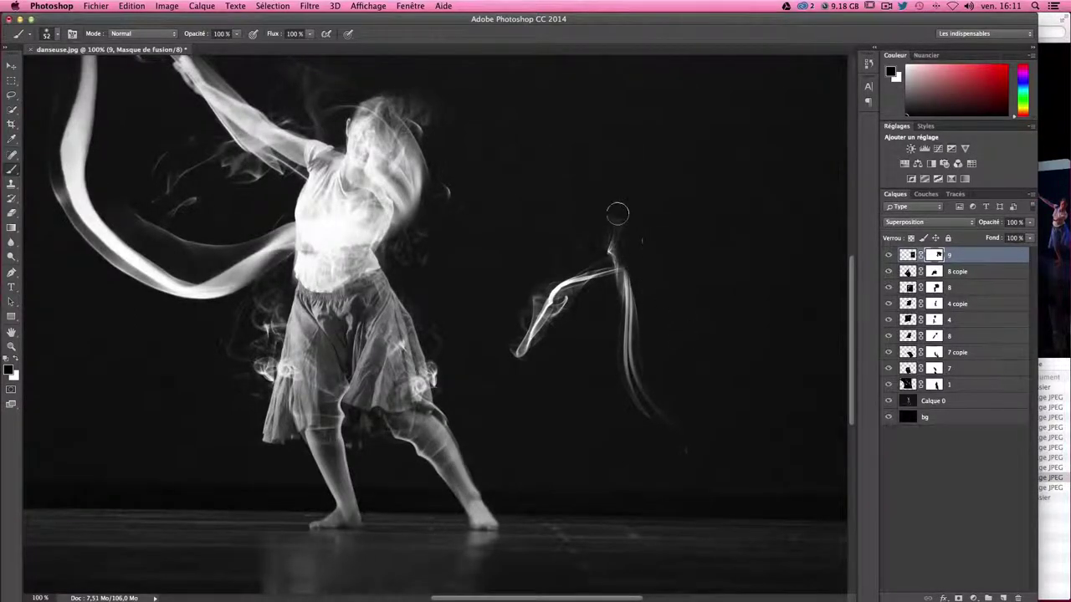
left_click_drag(617, 210, 600, 239)
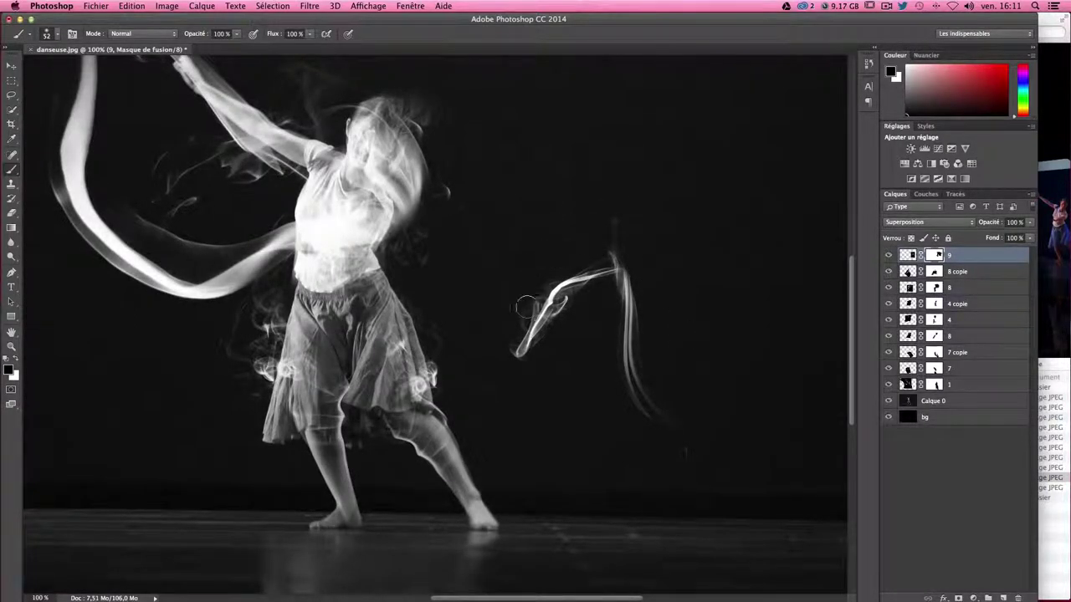
left_click_drag(490, 351, 523, 304)
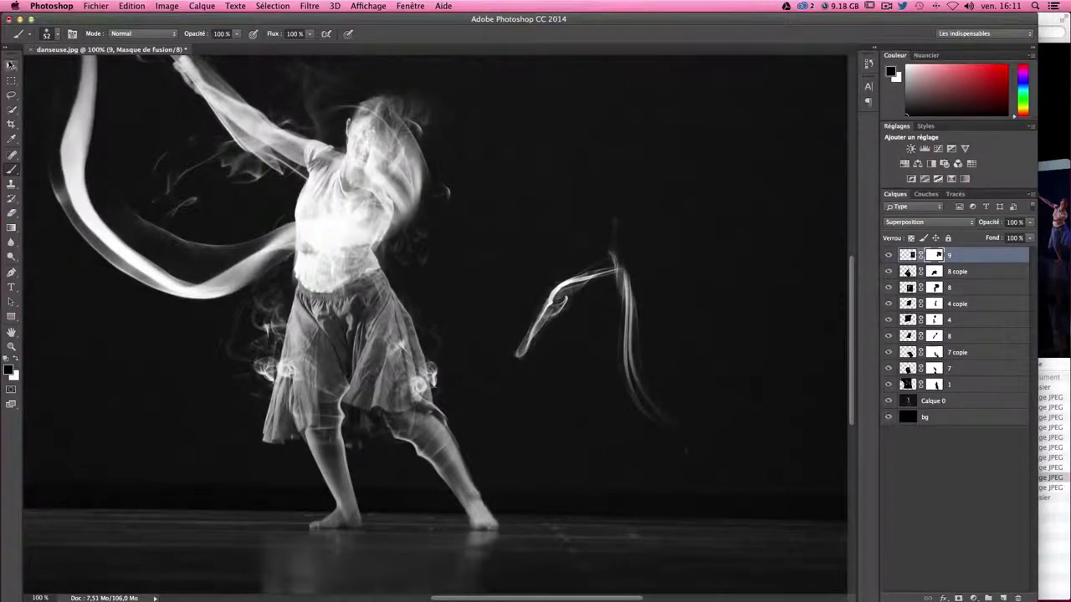
- Move the layer 9 smoke hook onto the dancer's skirt
key("v")
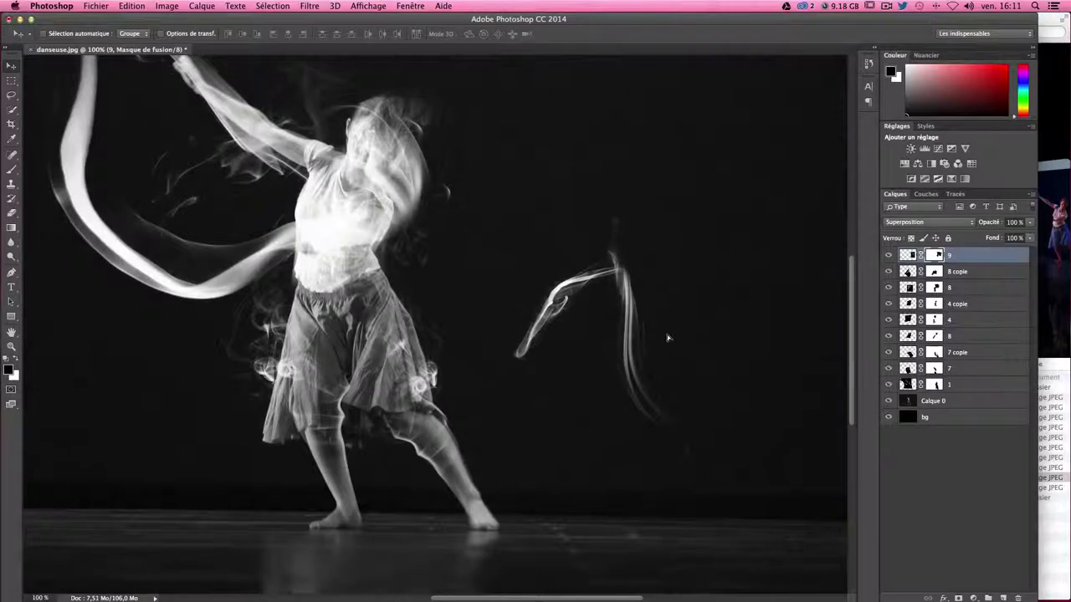
mouse_move(667, 338)
left_mouse_down()
mouse_move(454, 361)
mouse_move(444, 352)
left_mouse_up()
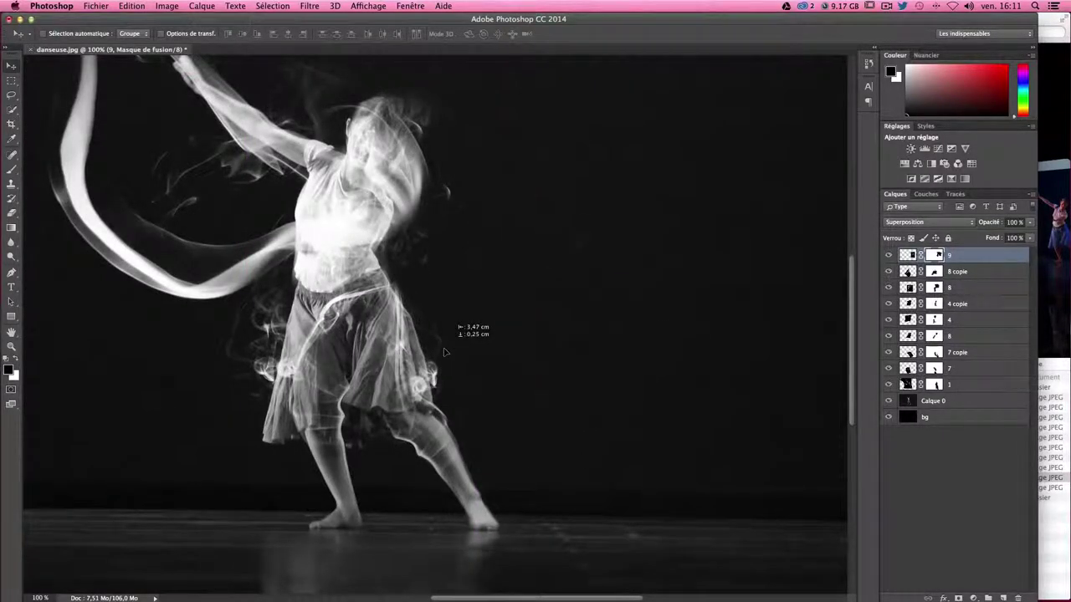
key("ctrl")
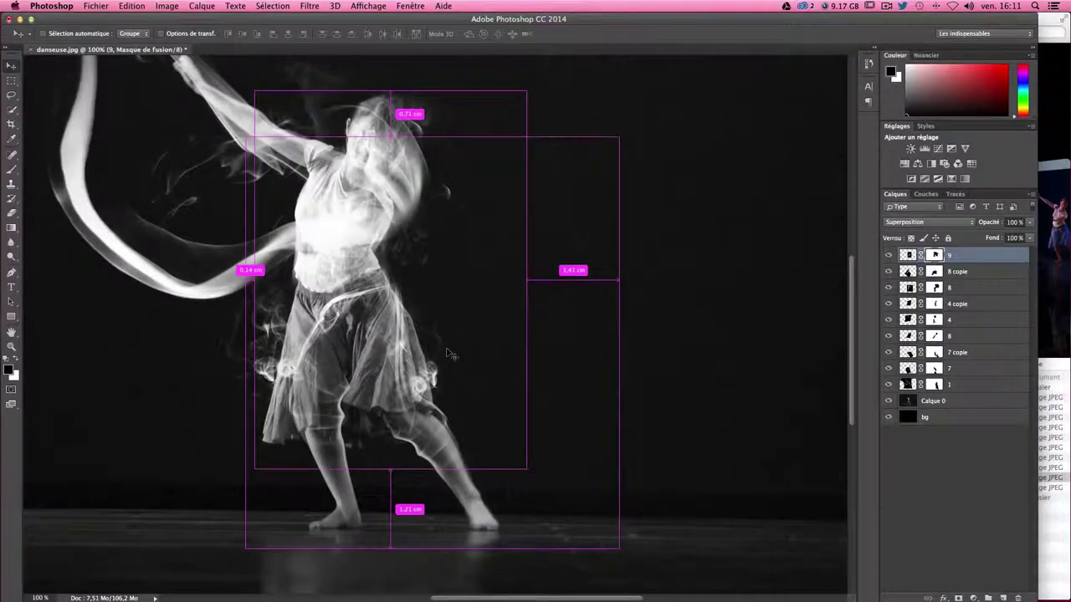
key("ctrl+t")
right_click(449, 354)
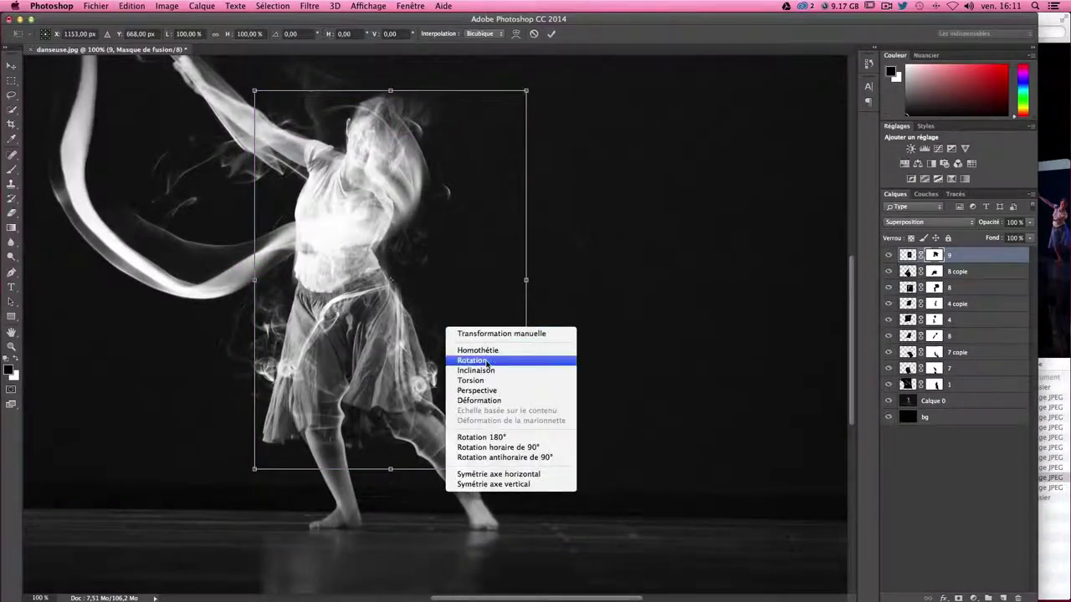
- Warp the layer 9 smoke to curve around the skirt and legs, then Alt-drag a copy rightward
left_click(499, 401)
left_click_drag(434, 467, 521, 512)
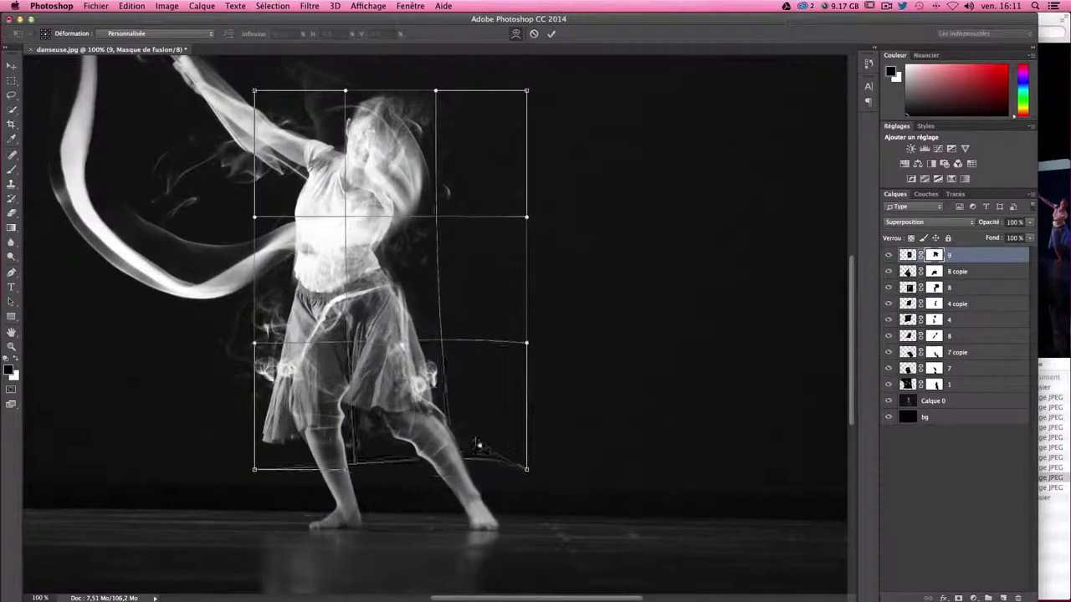
mouse_move(521, 511)
left_mouse_down()
mouse_move(390, 333)
mouse_move(386, 270)
mouse_move(338, 266)
left_mouse_up()
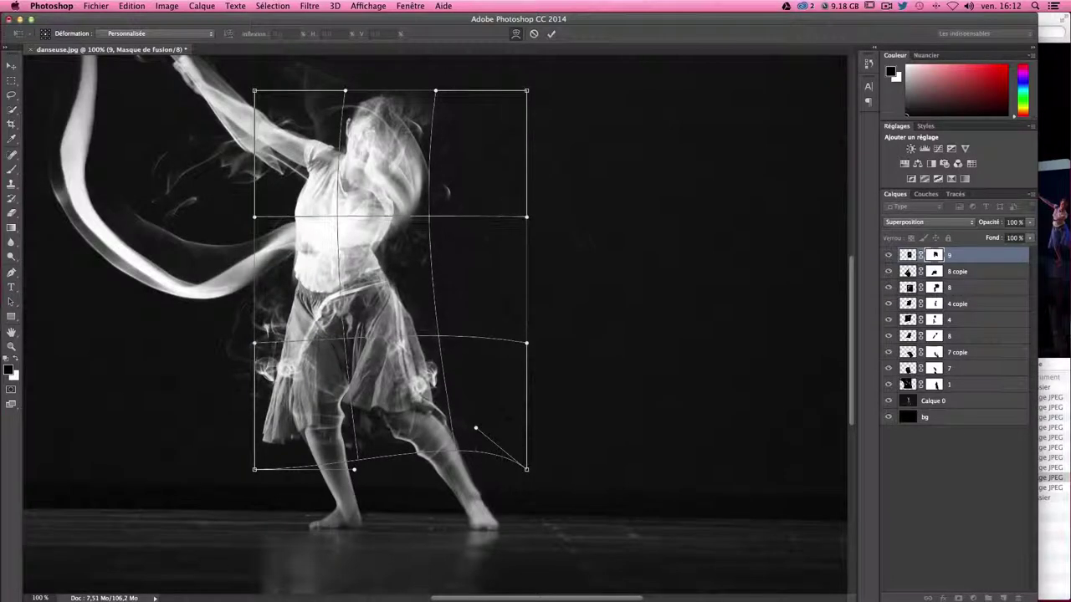
left_click_drag(528, 470, 553, 526)
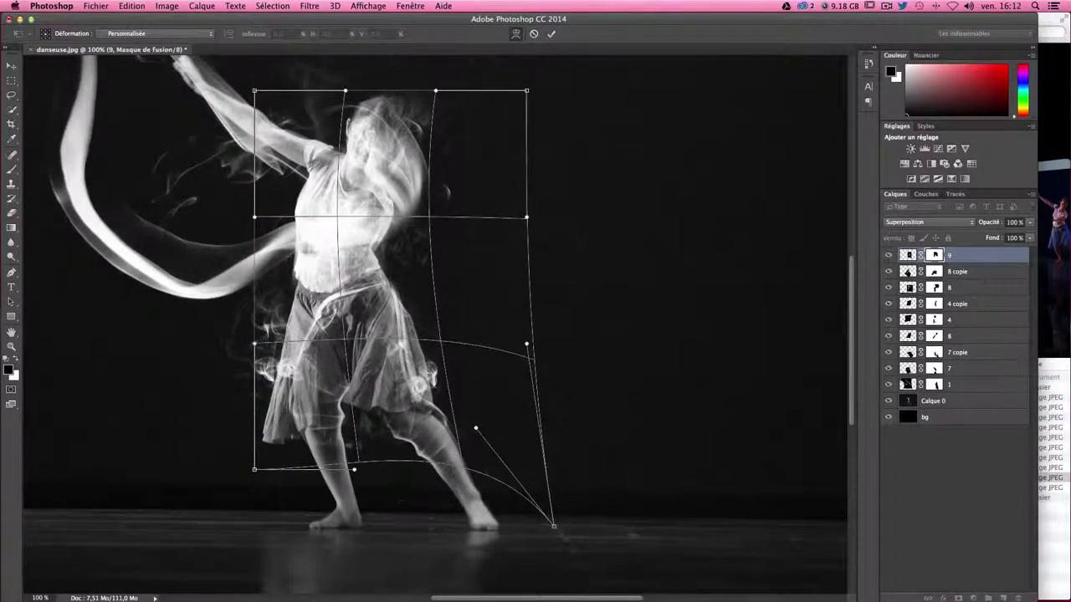
left_click_drag(253, 345, 275, 339)
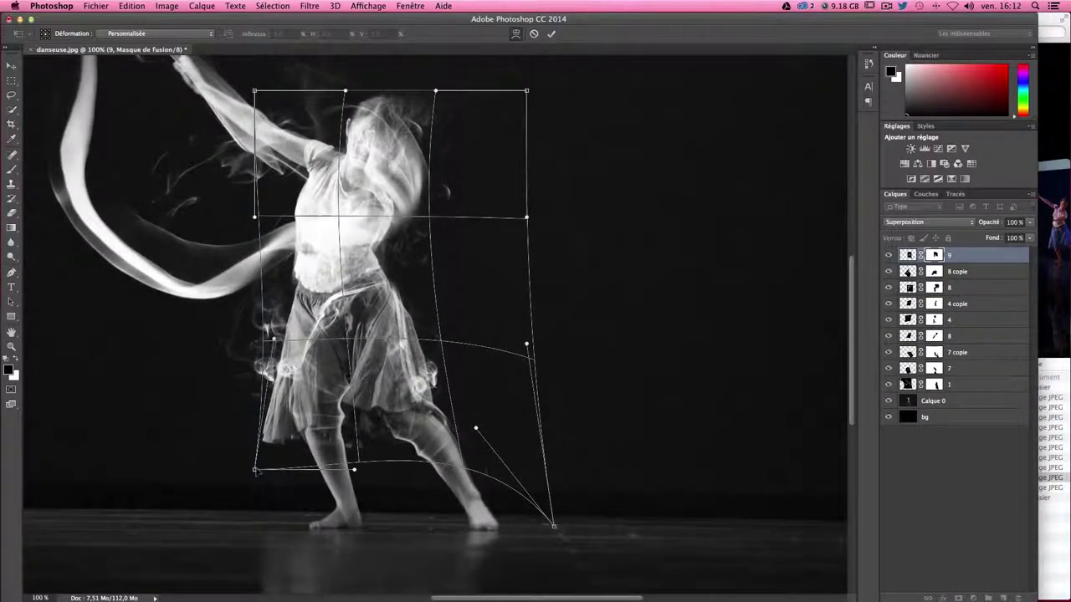
left_click_drag(254, 469, 322, 474)
left_click_drag(416, 466, 431, 398)
left_click_drag(406, 273, 398, 268)
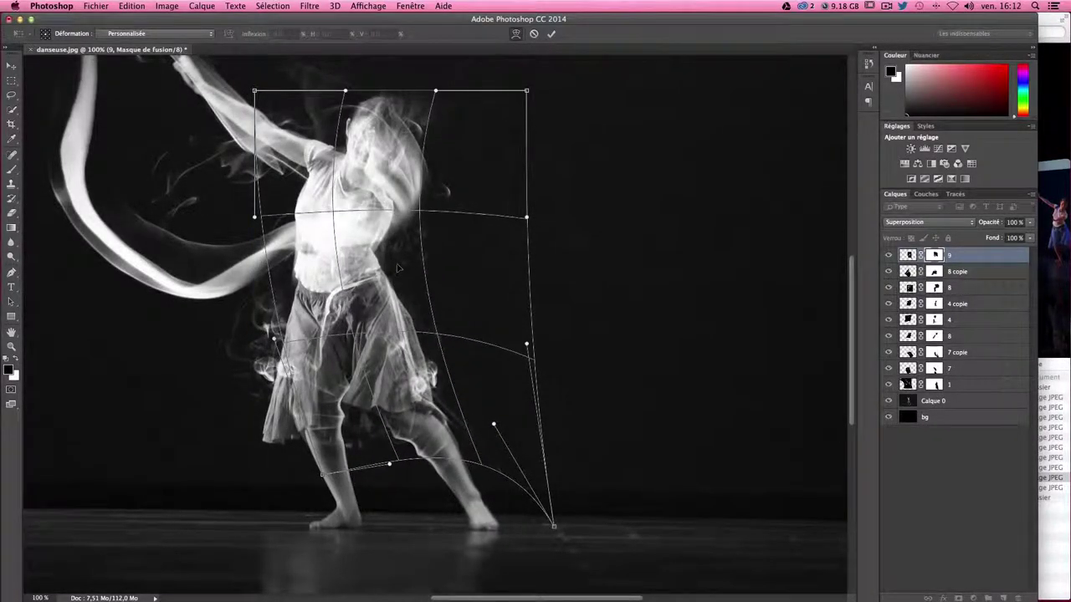
key("Return")
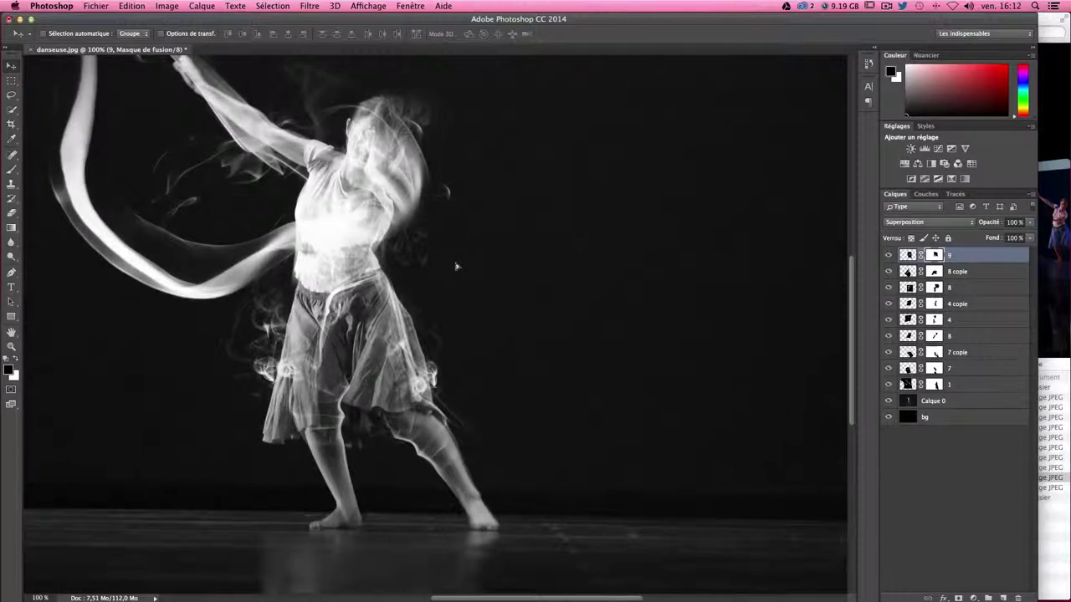
left_click_drag(456, 266, 652, 268)
- Flip the 9 copie smoke horizontally, move it over the dancer and rotate it about -9.73°
key("ctrl+t")
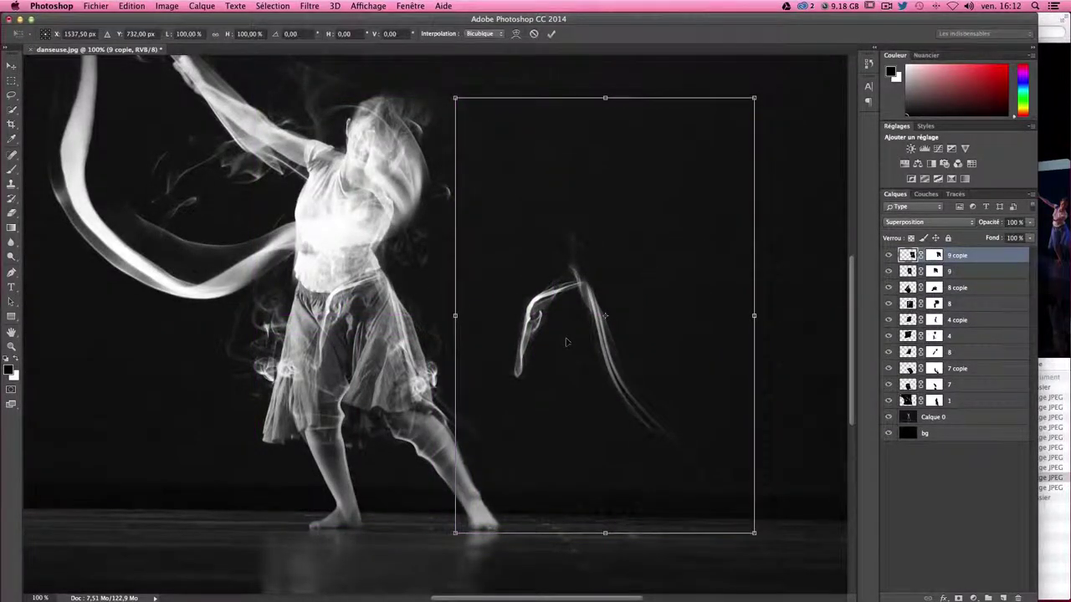
right_click(566, 337)
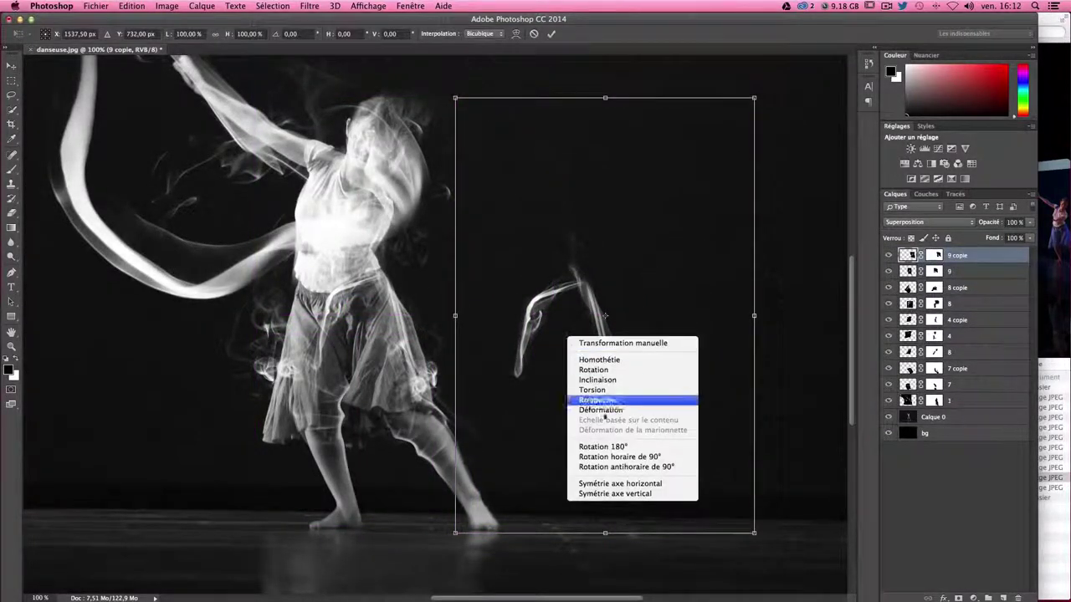
left_click(618, 485)
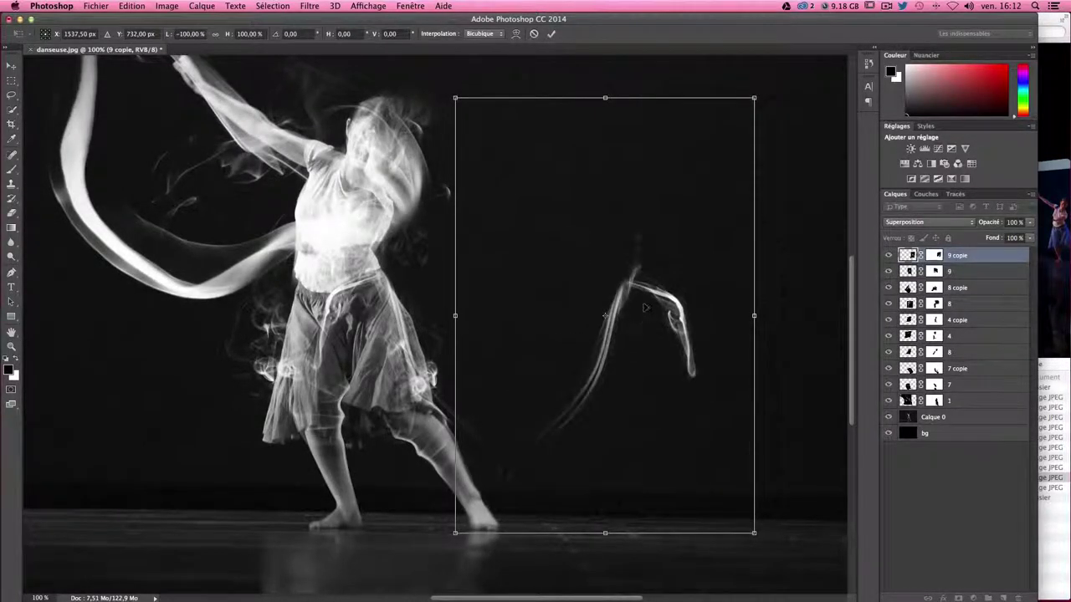
left_click_drag(645, 308, 315, 318)
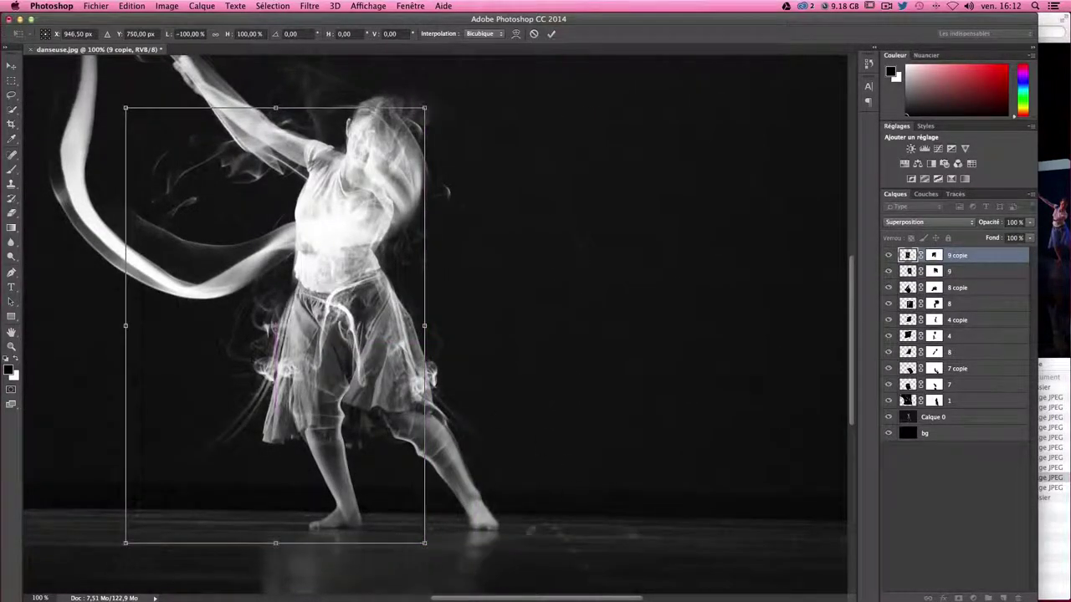
left_click_drag(530, 530, 542, 516)
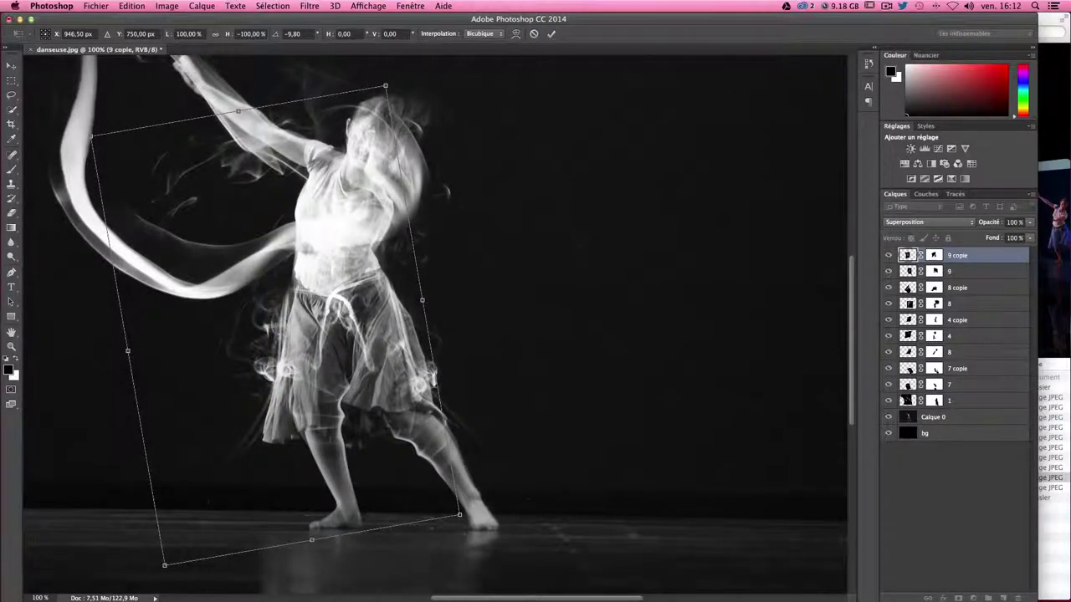
left_click_drag(469, 536, 481, 523)
mouse_move(338, 422)
left_mouse_down()
mouse_move(475, 505)
mouse_move(528, 502)
left_mouse_up()
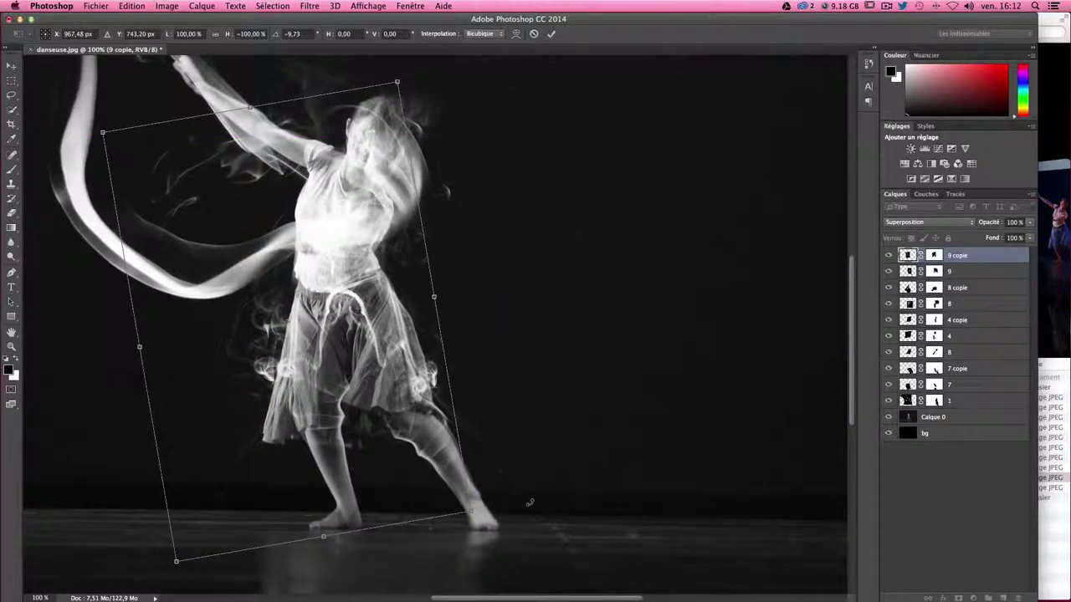
- Warp the flipped smoke's lower edge and bottom-left corner over the dancer's legs and commit
right_click(354, 418)
left_click(389, 501)
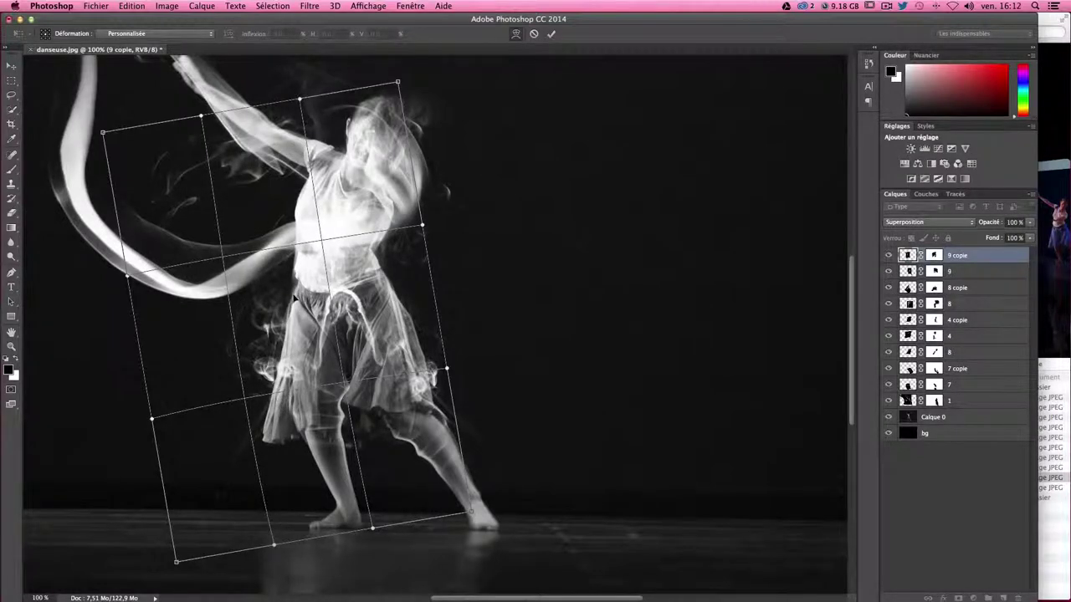
left_click_drag(295, 296, 296, 462)
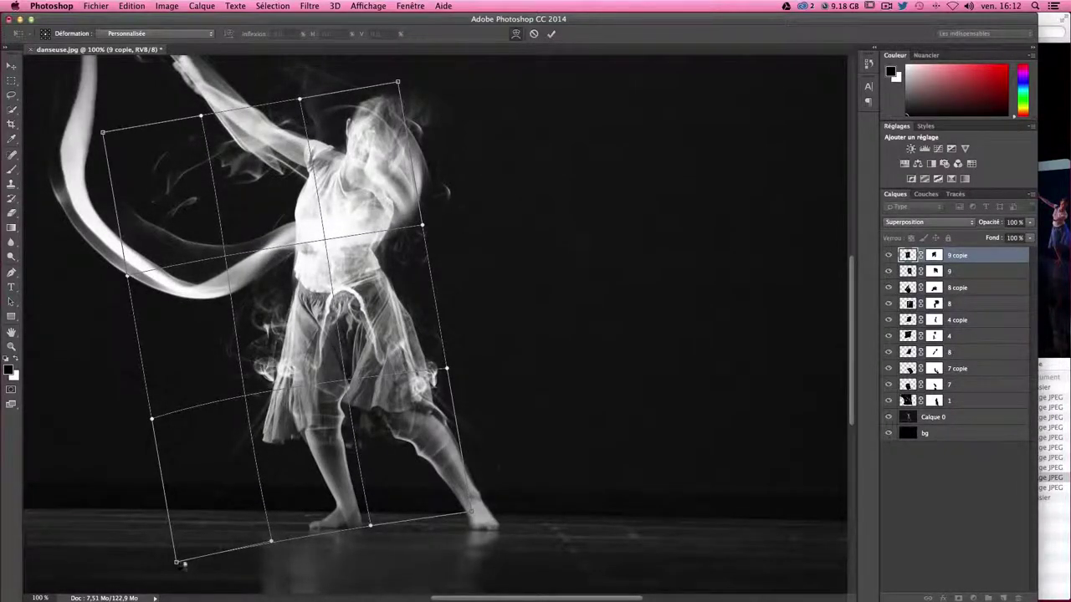
left_click_drag(178, 563, 246, 588)
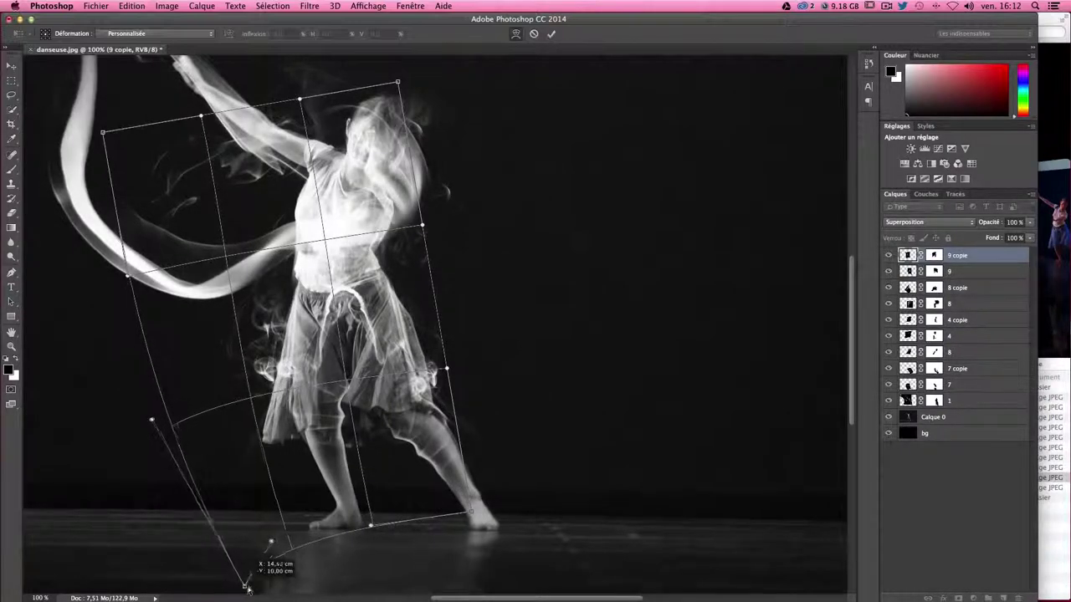
left_click_drag(246, 588, 269, 586)
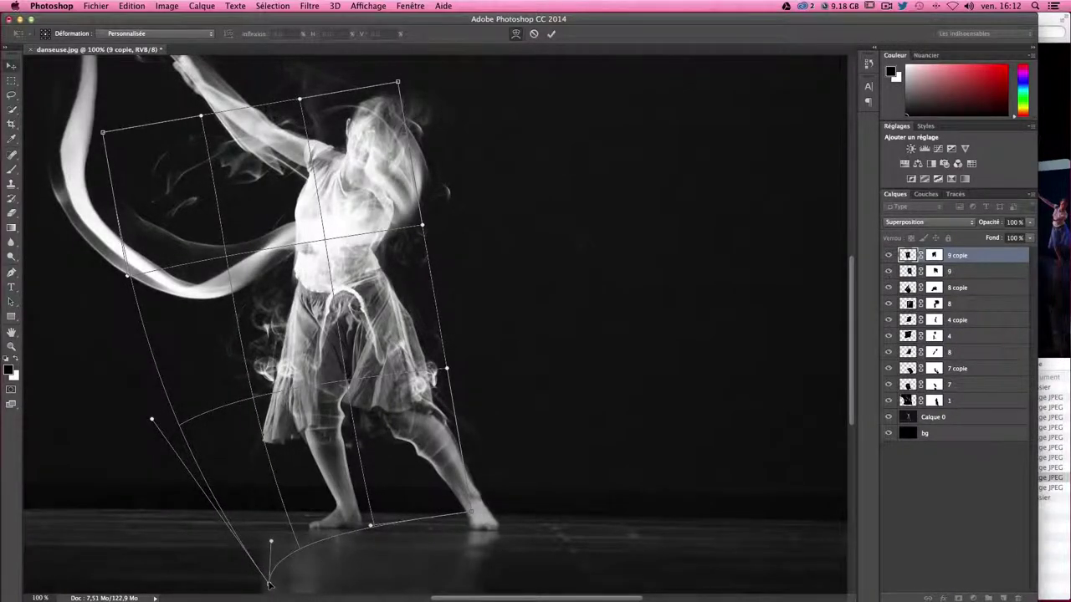
key("Return")
- Toggle Calque 0's visibility to compare, then Alt-drag the smoke right to create 9 copie 2
left_click(936, 256)
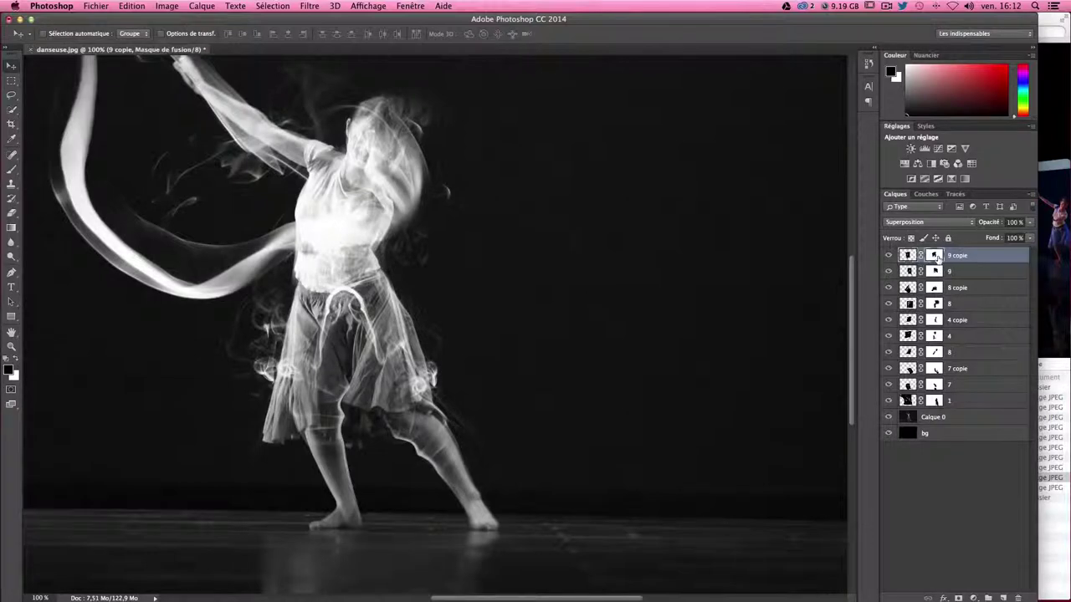
left_click(19, 171)
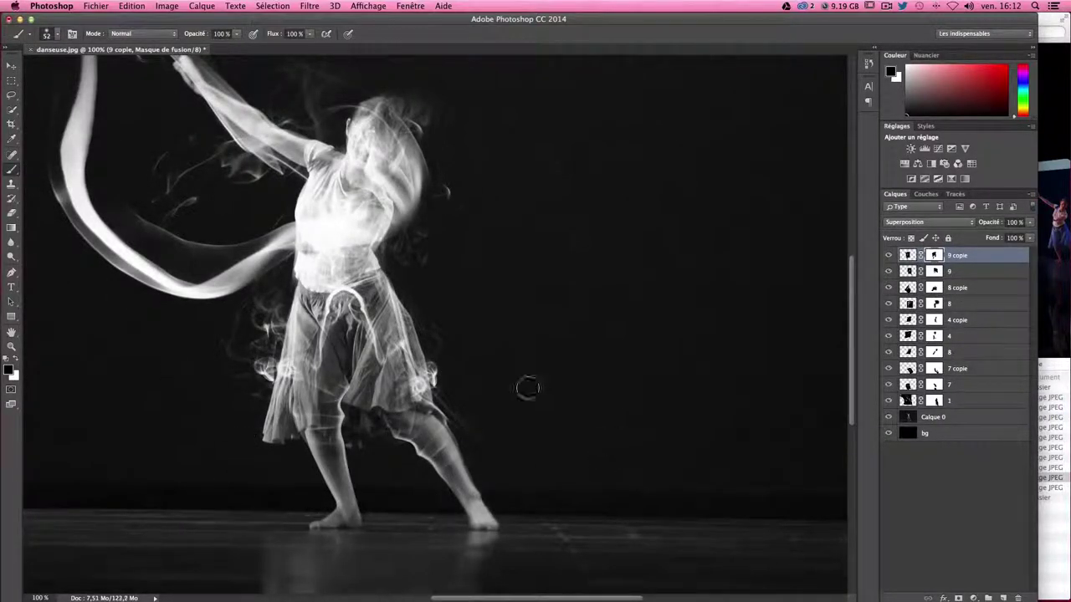
left_click(10, 65)
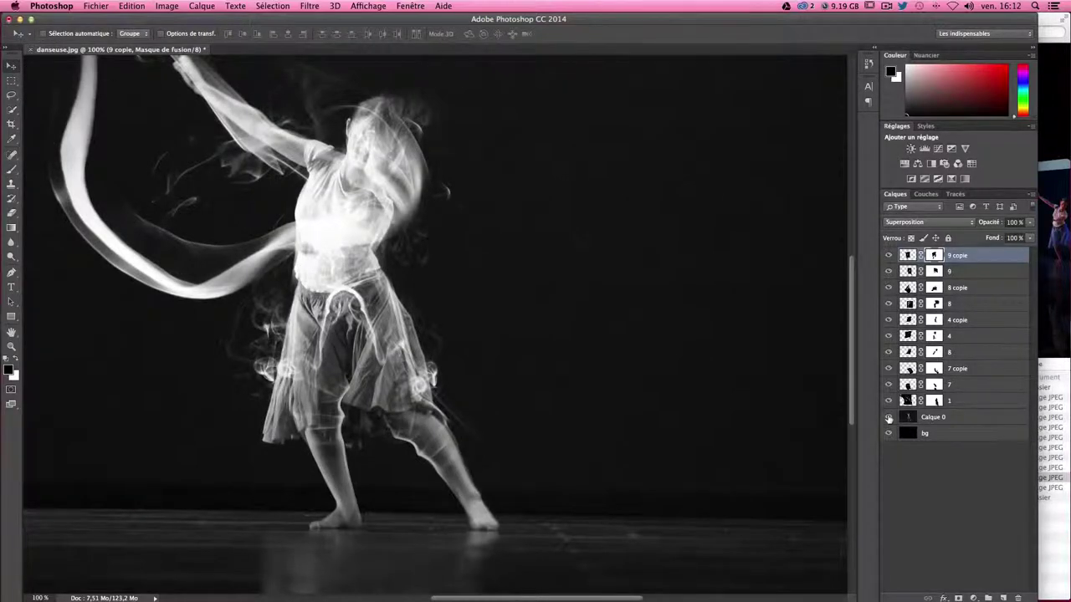
left_click(888, 418)
left_click(888, 417)
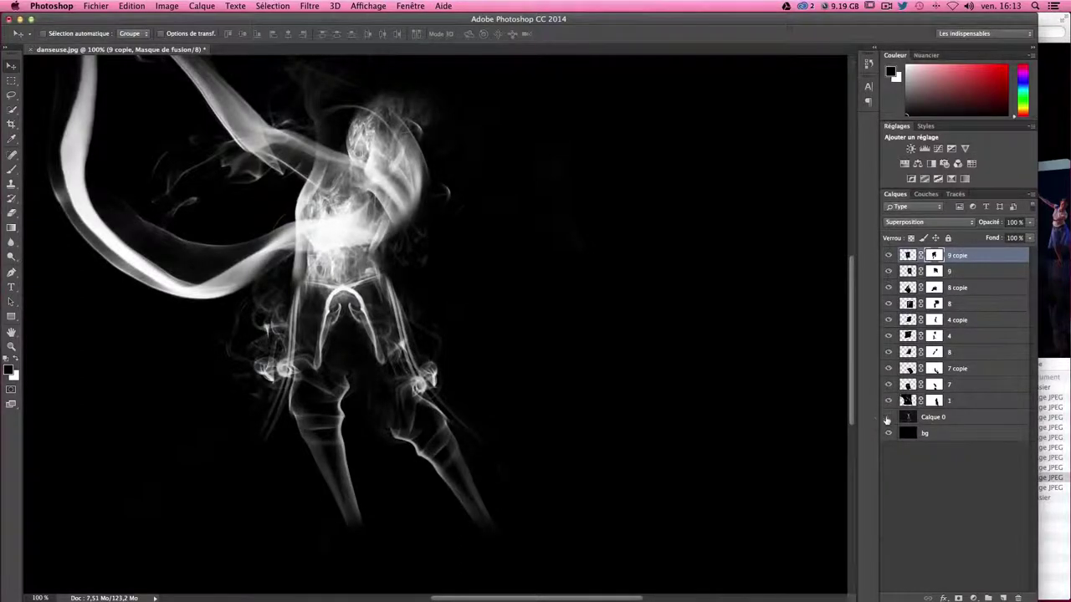
left_click(888, 417)
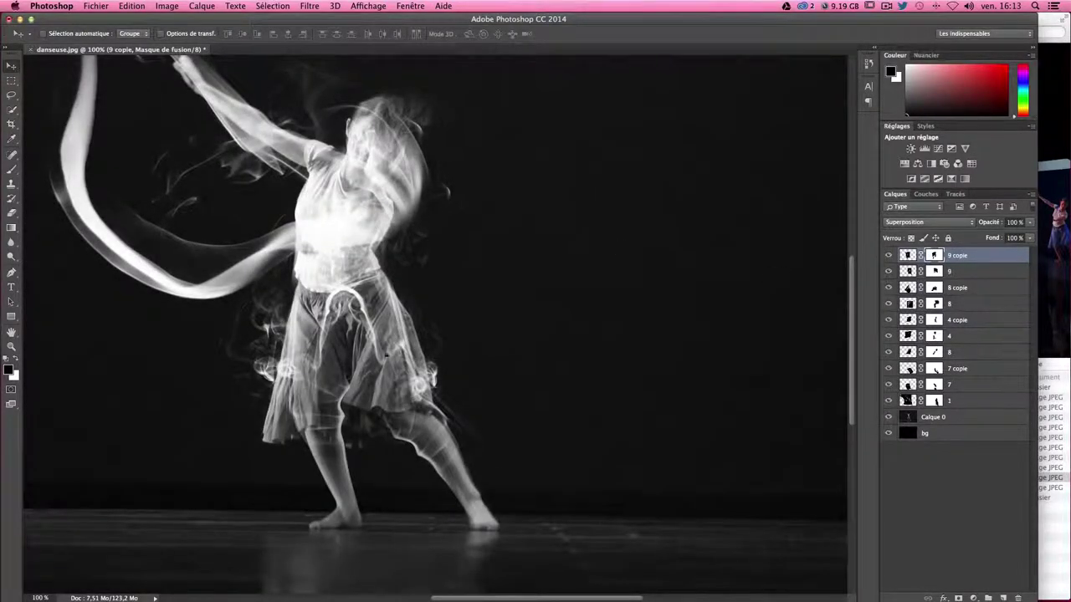
mouse_move(385, 276)
left_mouse_down()
mouse_move(539, 282)
mouse_move(601, 224)
left_mouse_up()
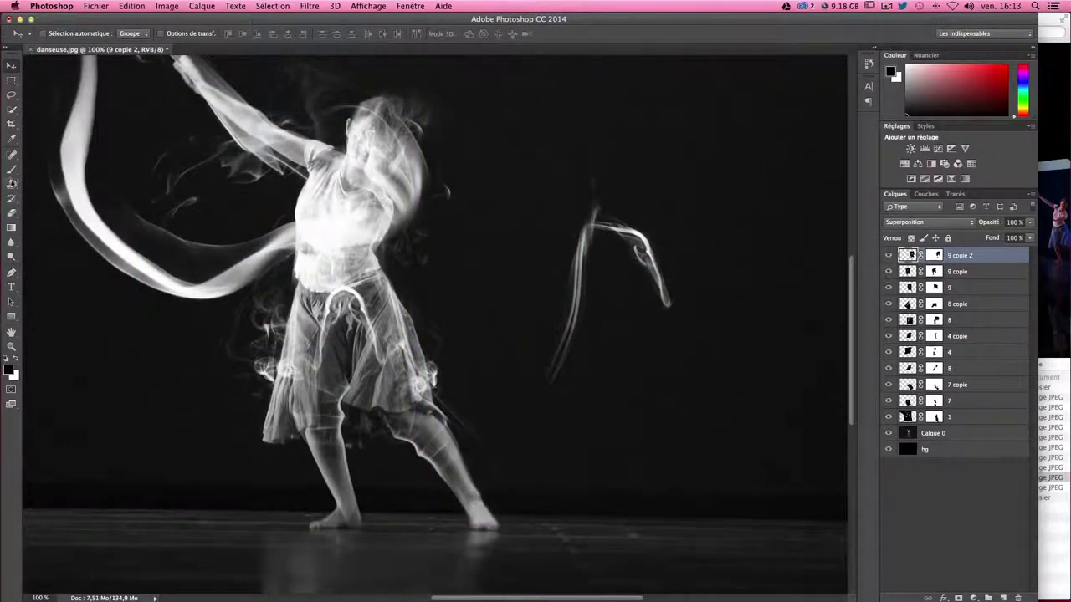
- Paint black on 9 copie 2's mask to reduce it to a thin streak, nudging it down-left
key("b")
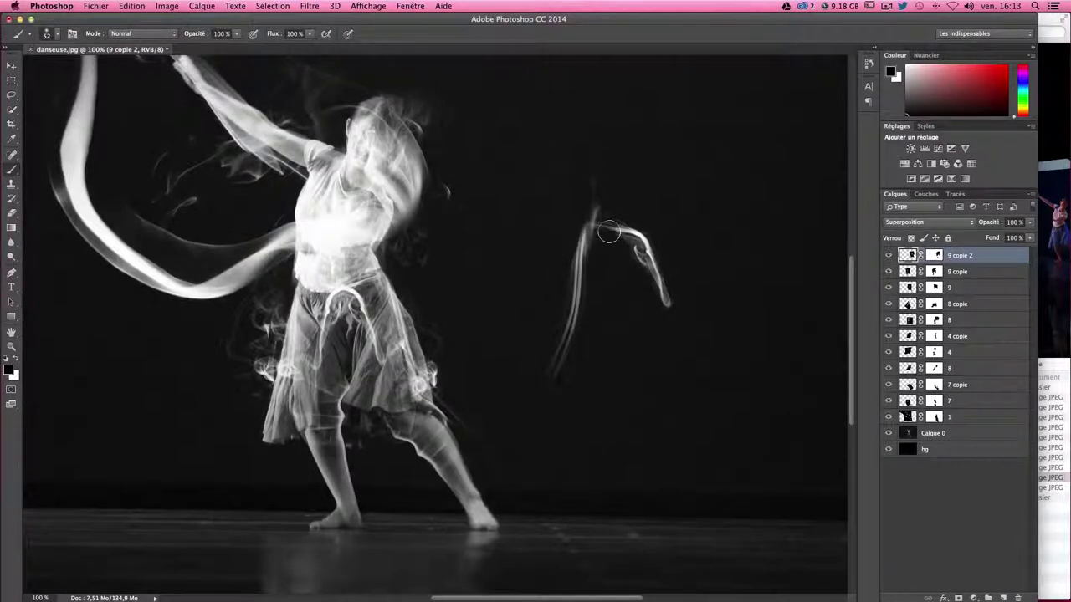
left_click_drag(595, 219, 669, 299)
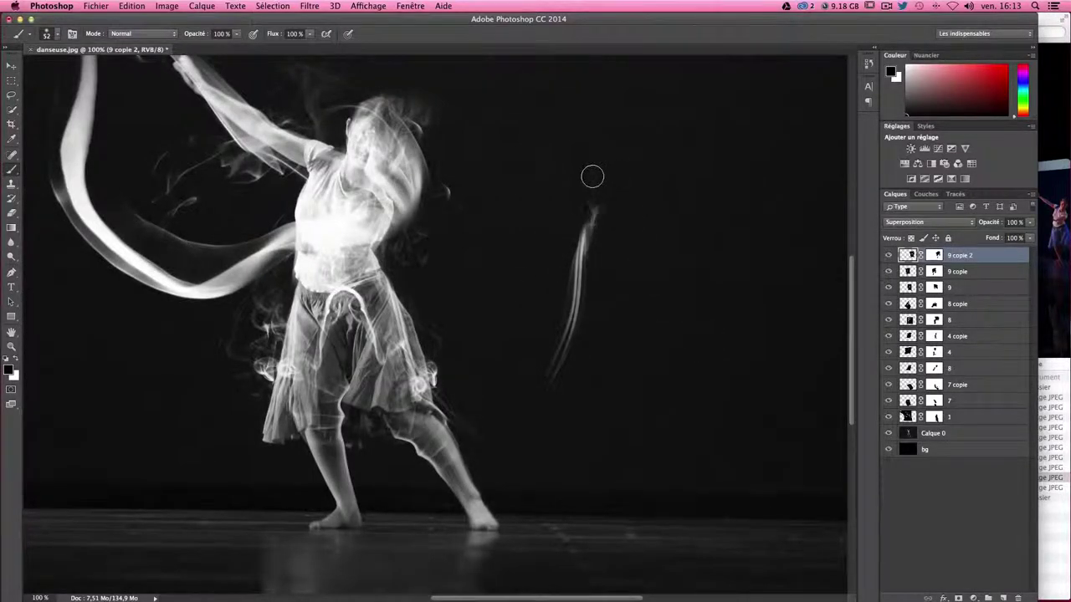
left_click(10, 67)
left_click_drag(596, 278, 578, 306)
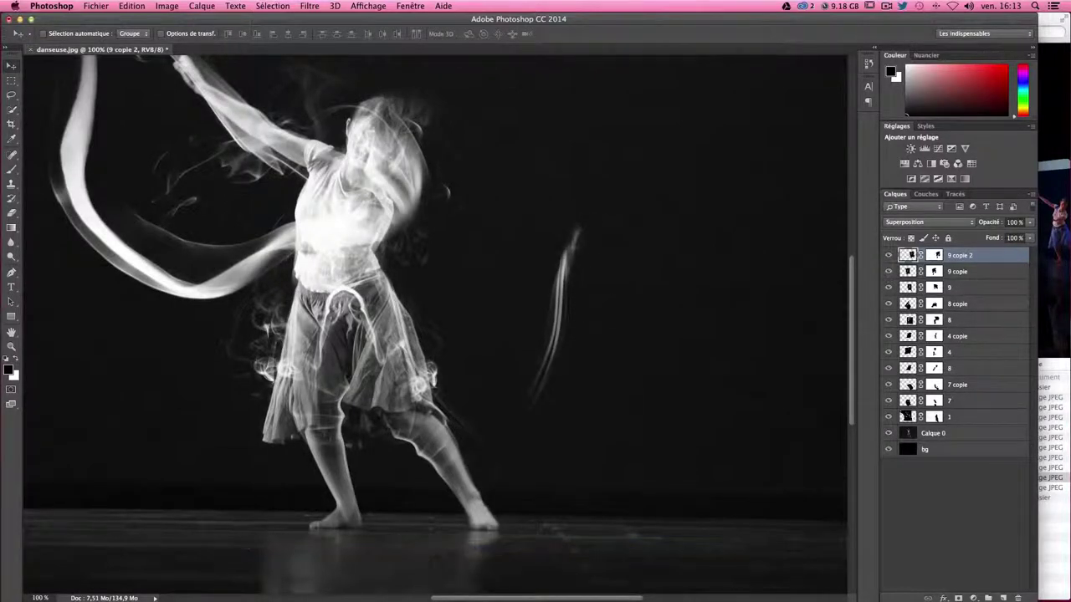
left_click(11, 169)
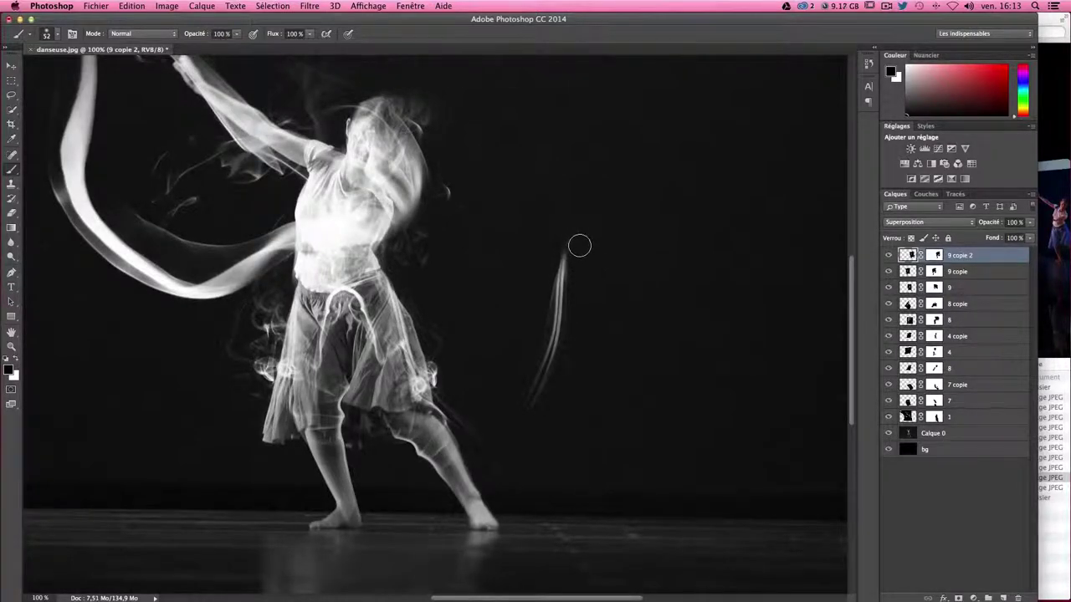
- Move the streak onto the dancer's dress and rotate it about -2.65°
key("v")
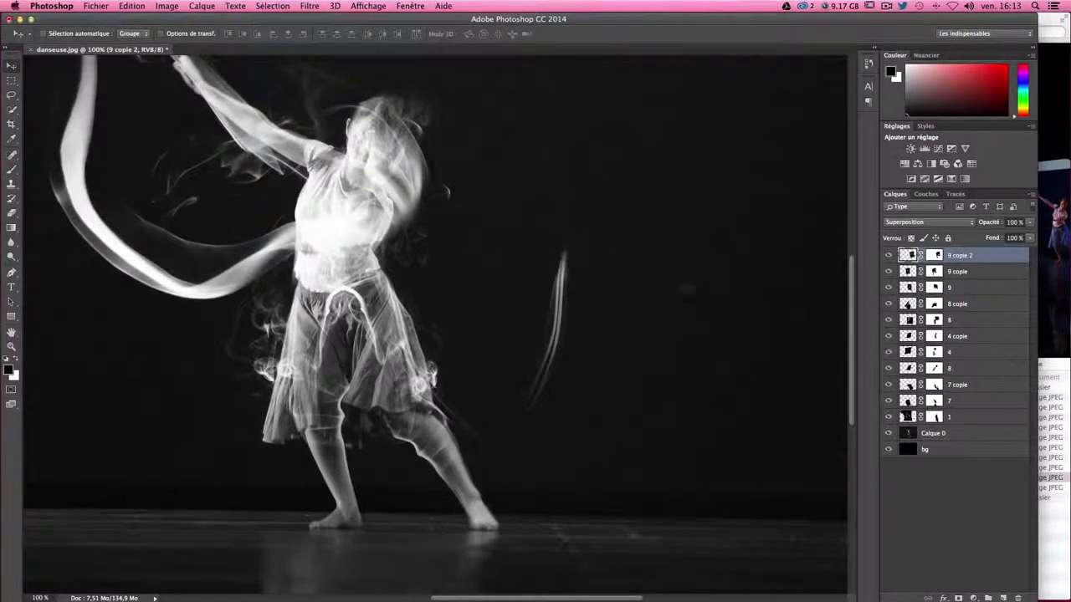
left_click_drag(577, 257, 400, 331)
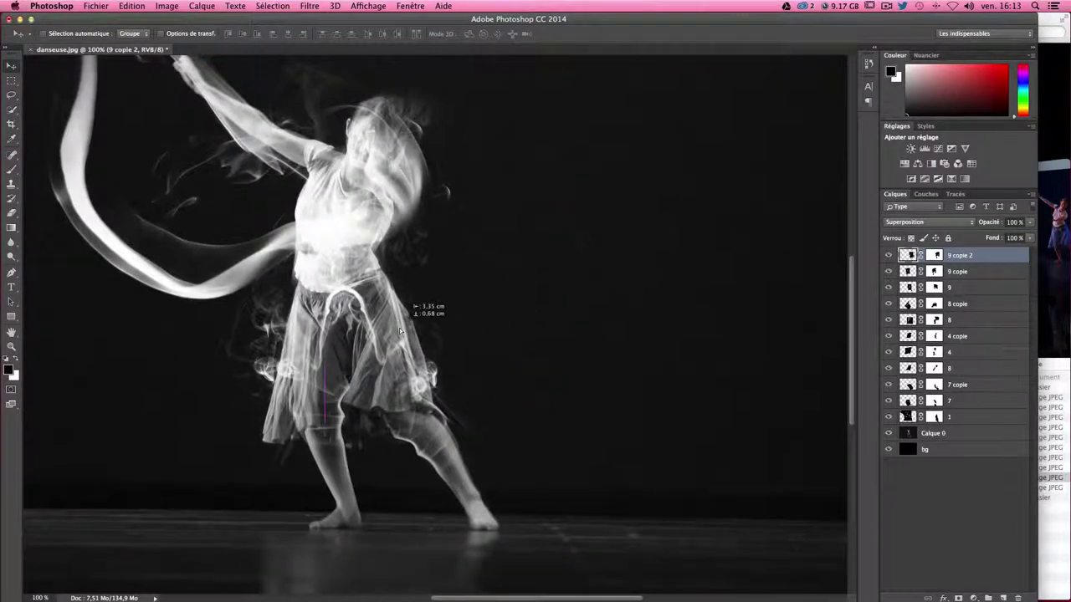
key("ctrl+t")
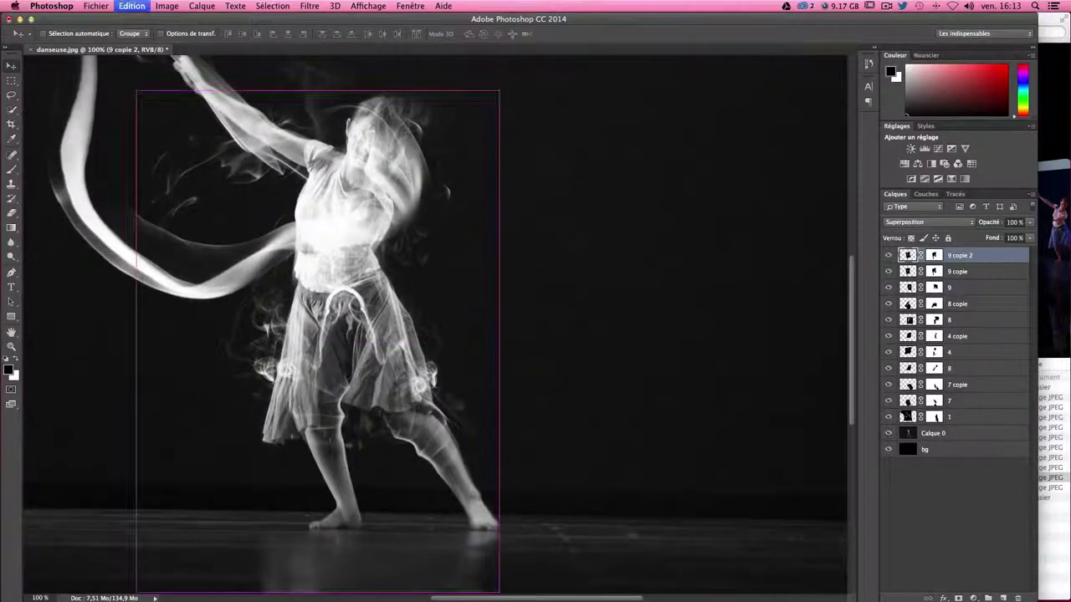
left_click_drag(561, 452, 571, 441)
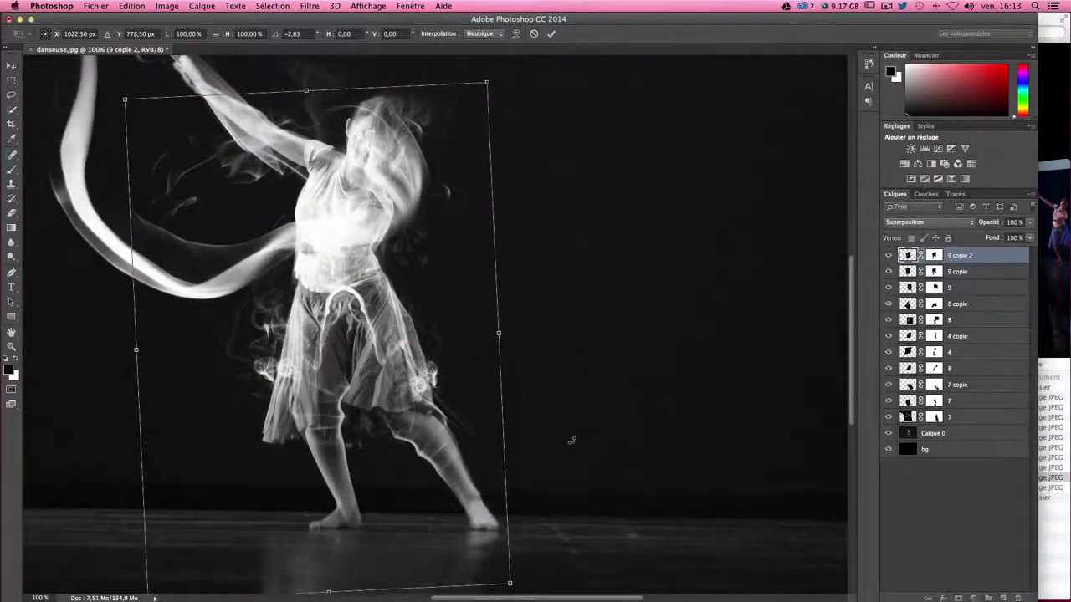
key("Return")
left_click_drag(398, 406, 396, 408)
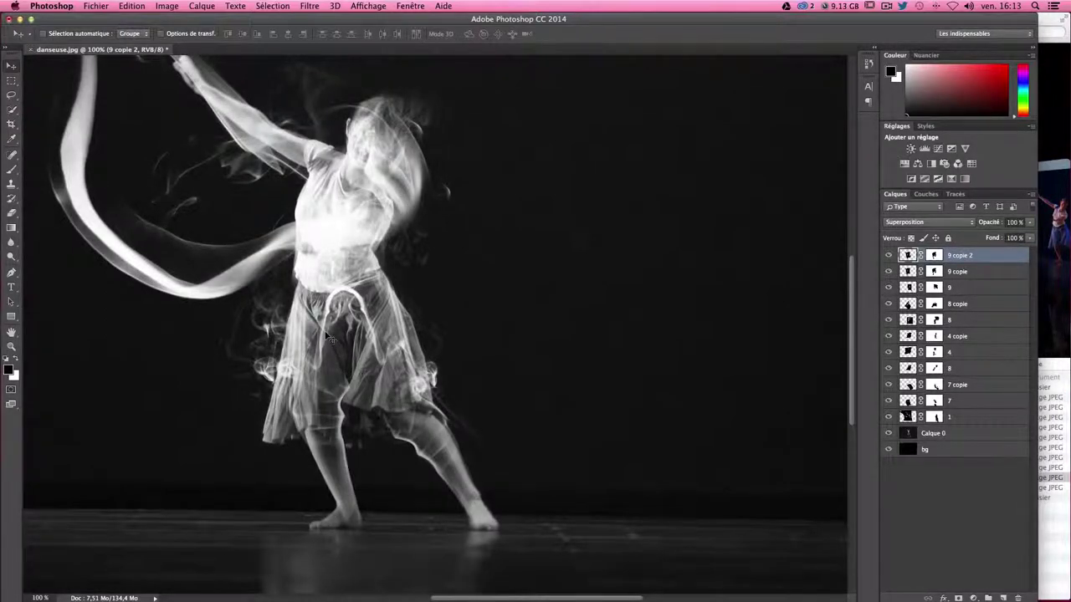
- Duplicate the streak as 9 copie 3, scale it to about 83% and rotate about -29°
left_click_drag(327, 335, 333, 344)
key("ctrl+t")
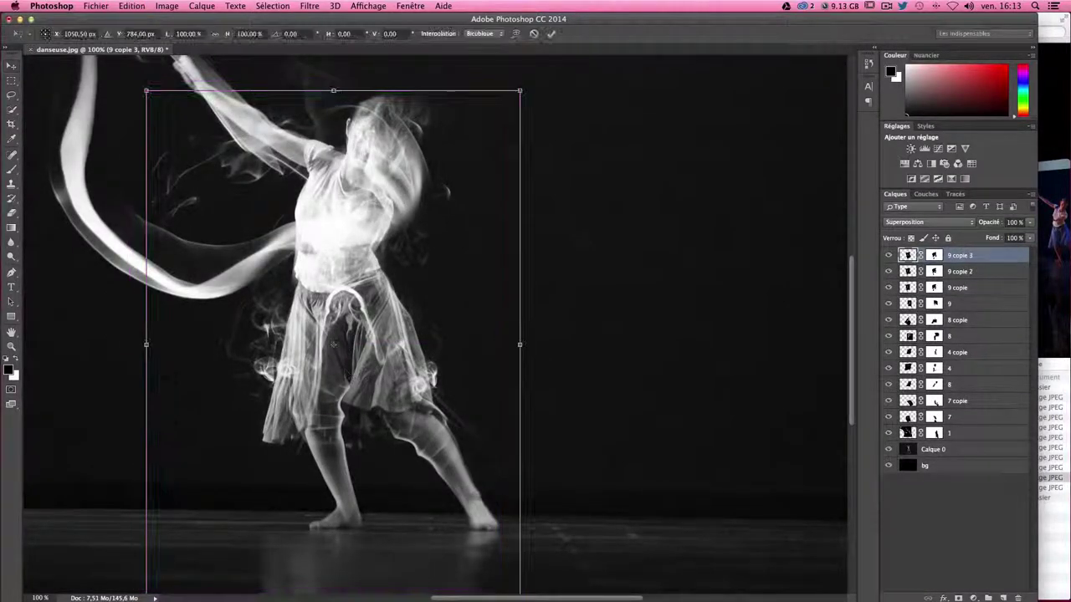
left_click_drag(520, 89, 458, 176)
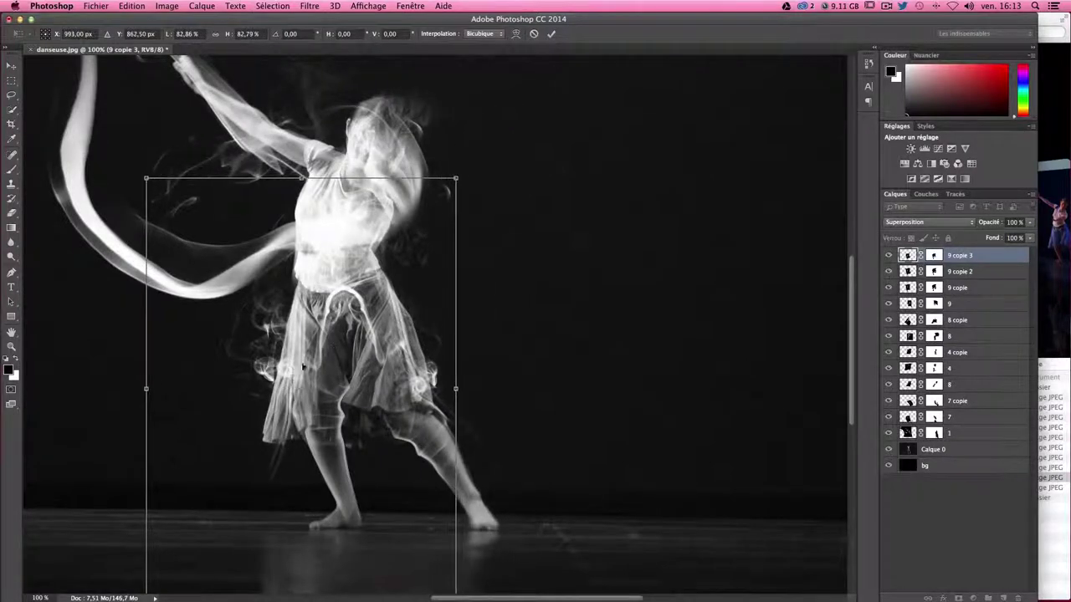
left_click_drag(311, 358, 346, 329)
left_click_drag(620, 575, 615, 489)
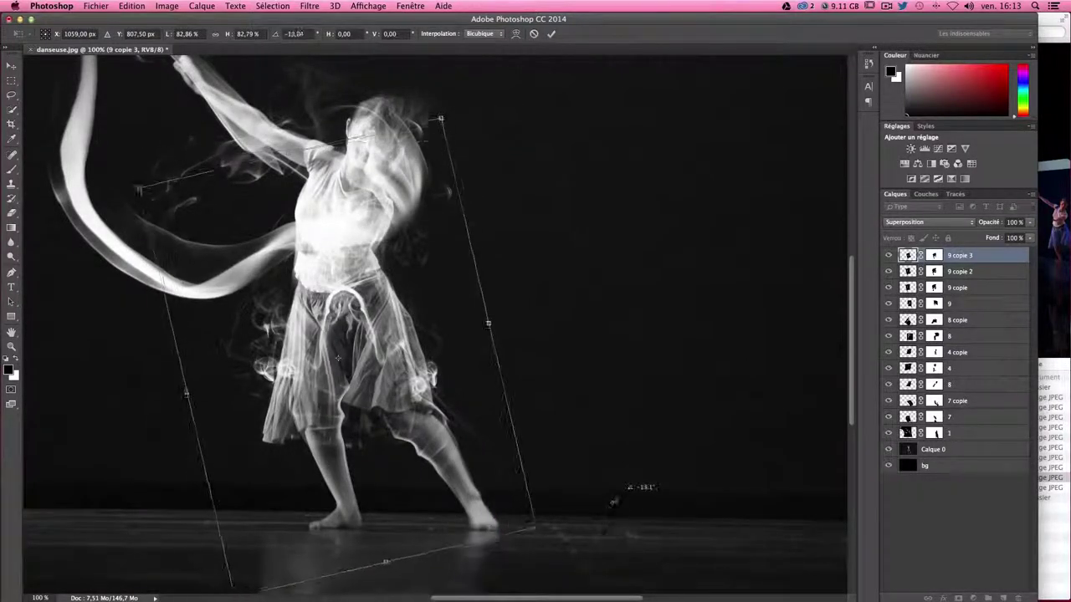
left_click_drag(336, 431, 330, 426)
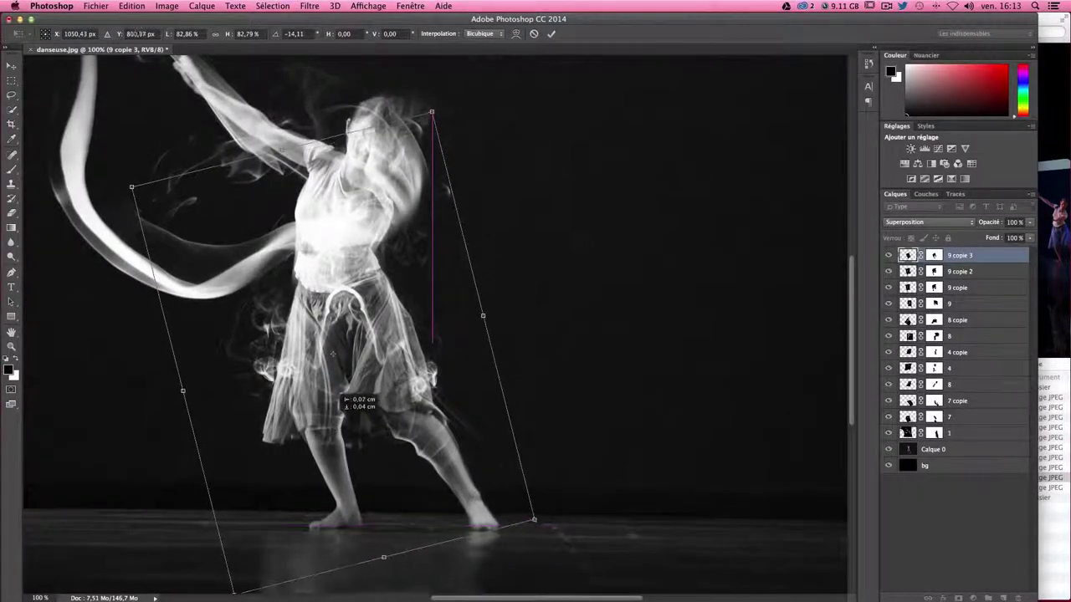
left_click_drag(586, 544, 625, 475)
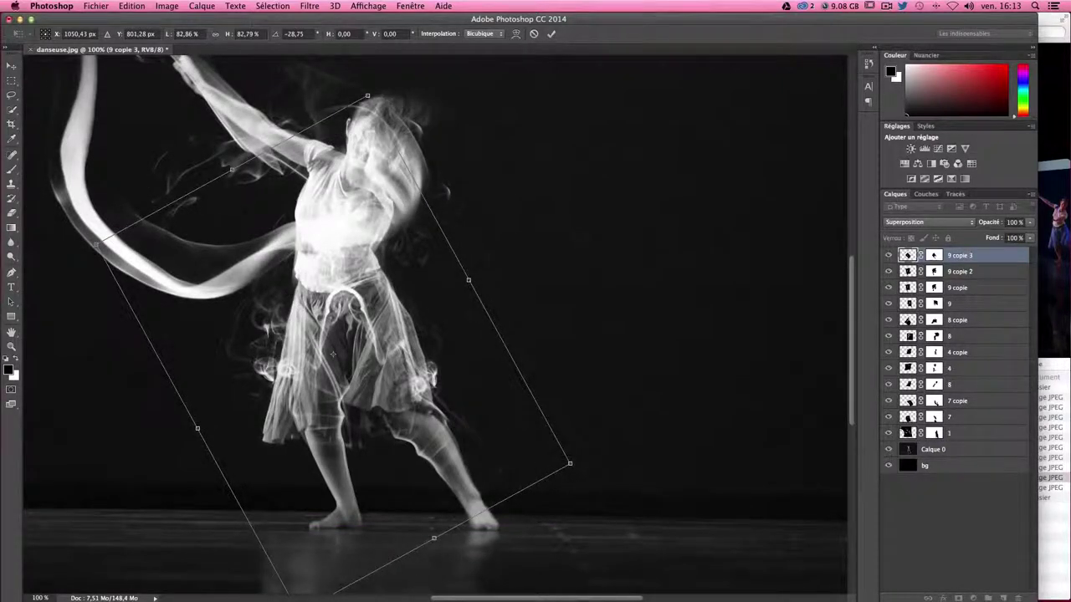
left_click_drag(317, 365, 319, 339)
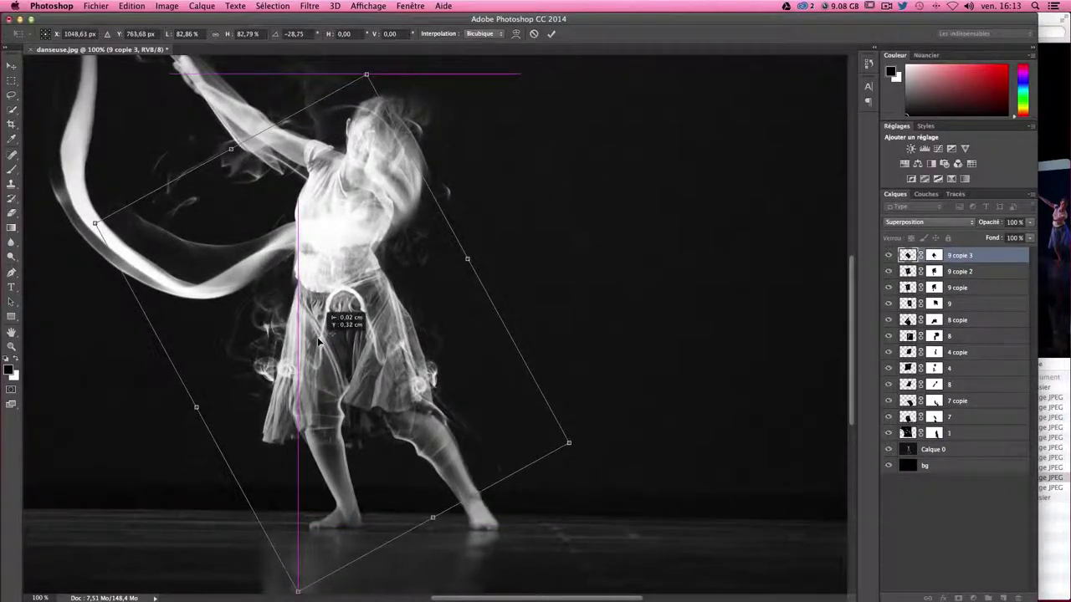
- Warp 9 copie 3's lower-left and upper-left curves near the ribbon and commit
right_click(337, 360)
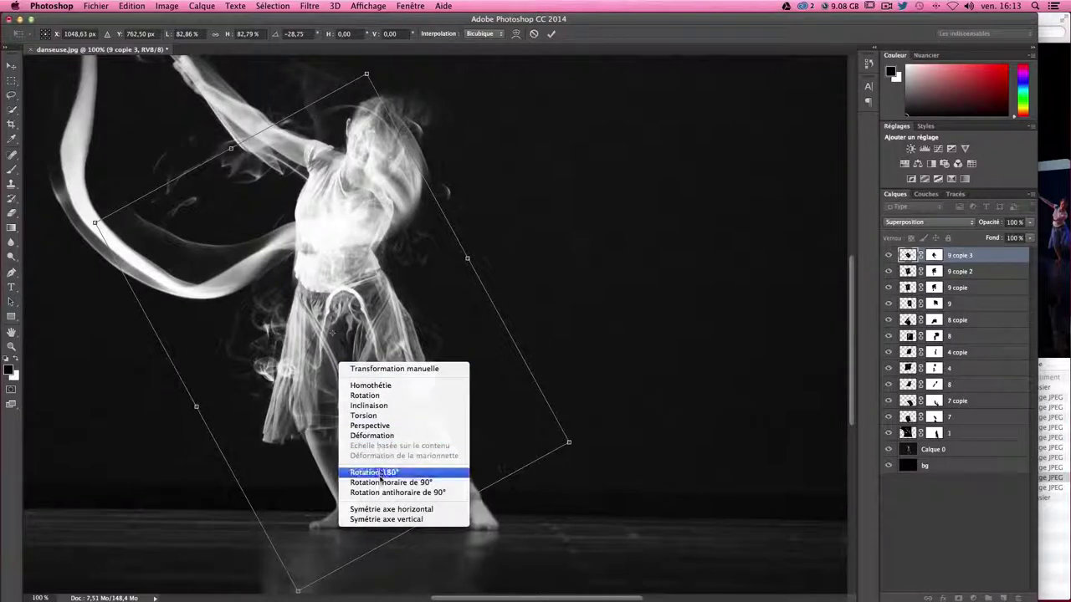
left_click(376, 436)
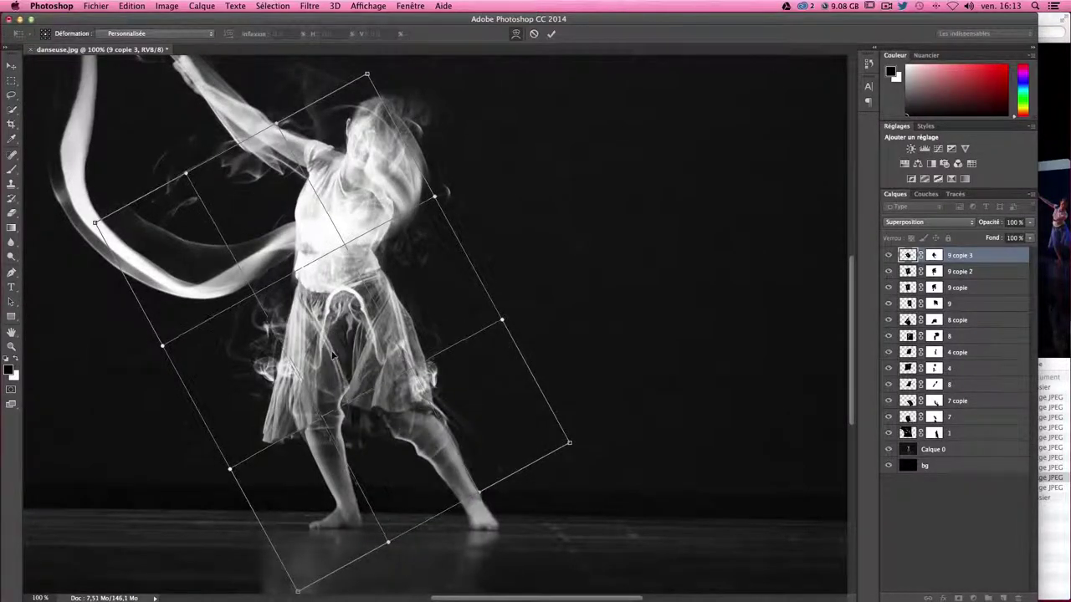
left_click_drag(212, 432, 227, 423)
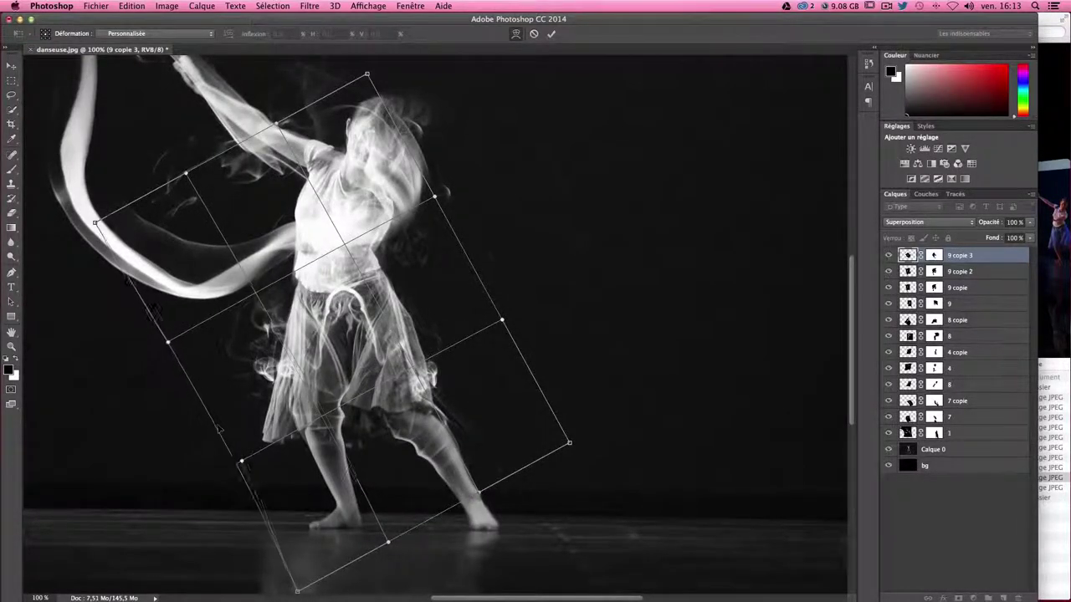
left_click_drag(186, 175, 150, 209)
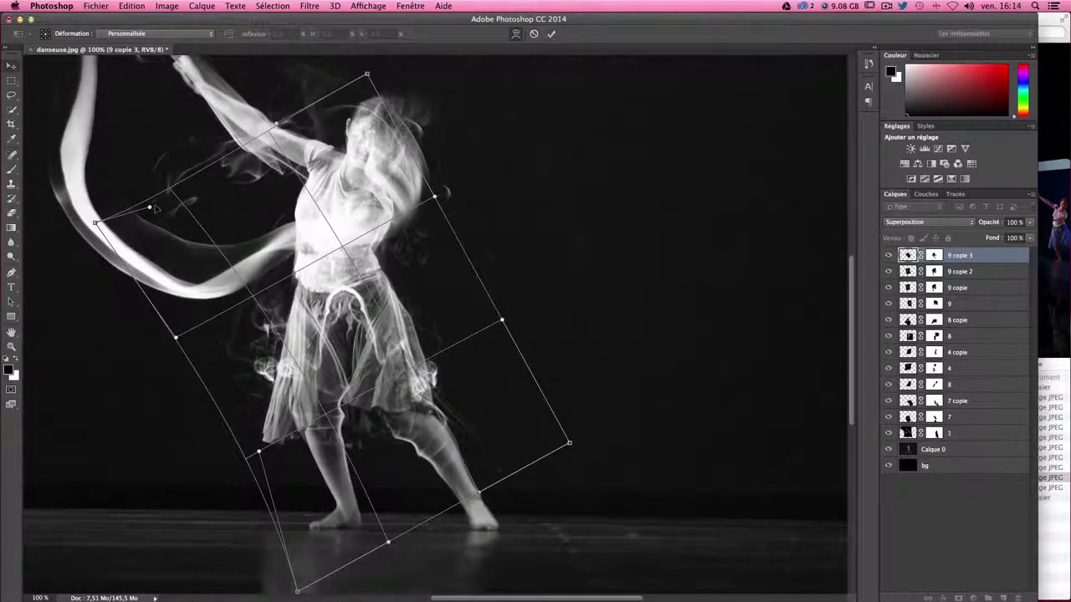
key("Return")
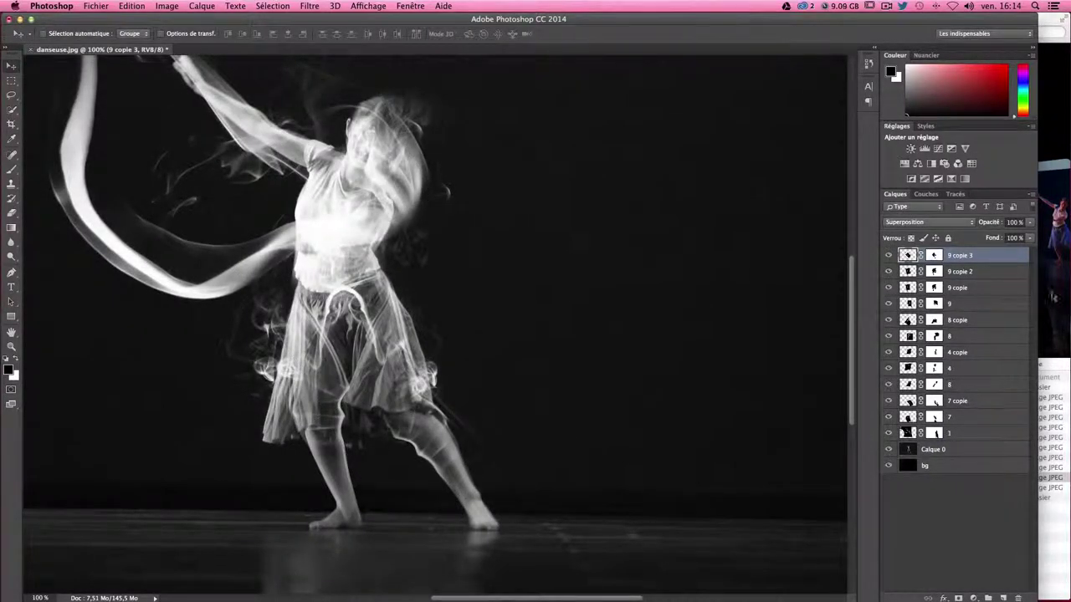
- Duplicate it as 9 copie 4, rotated about 24.38° and scaled to 89.4%
key("ctrl+j")
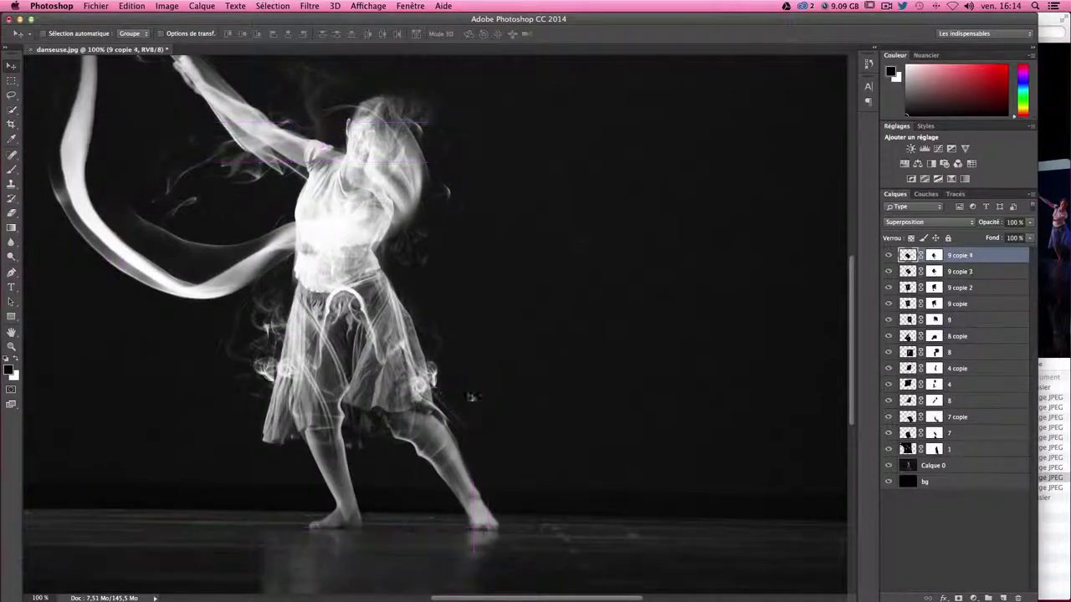
key("ctrl+t")
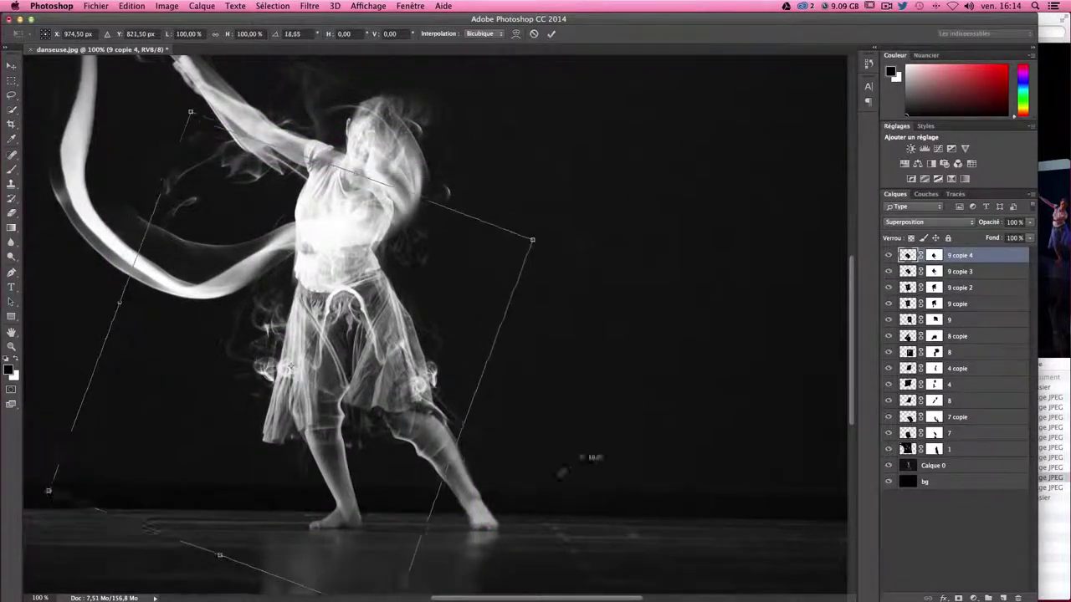
left_click_drag(502, 365, 484, 451)
left_click_drag(318, 408, 350, 400)
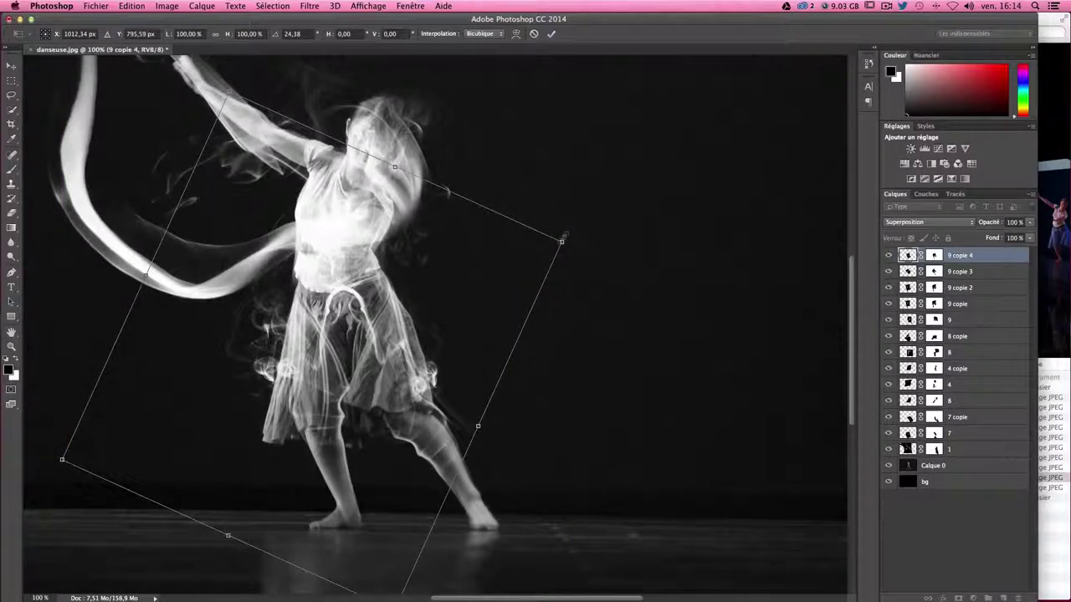
left_click_drag(561, 251, 507, 265)
left_click_drag(350, 359, 371, 351)
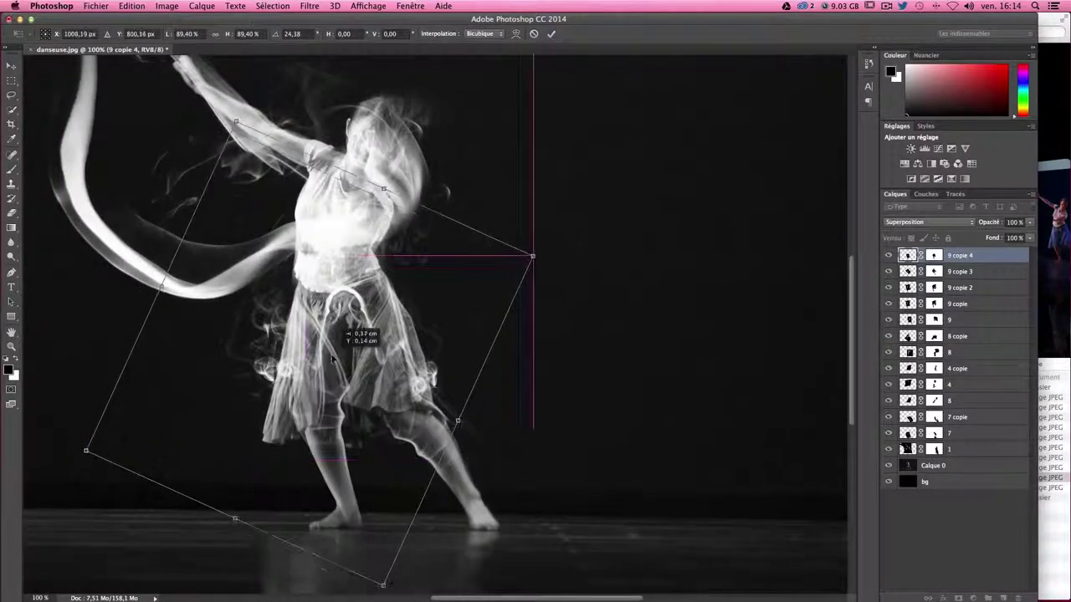
key("Return")
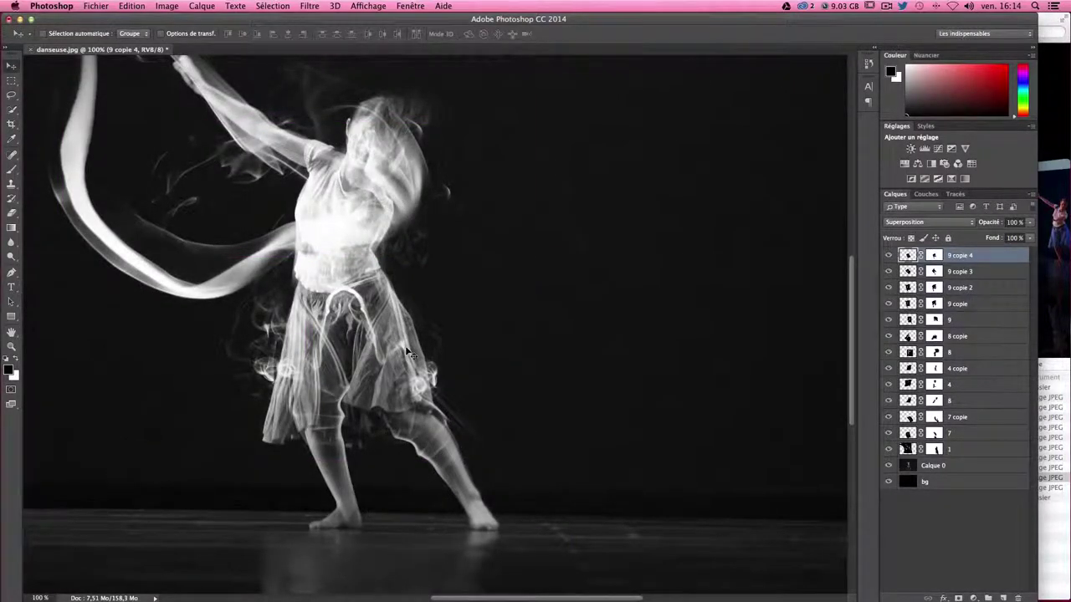
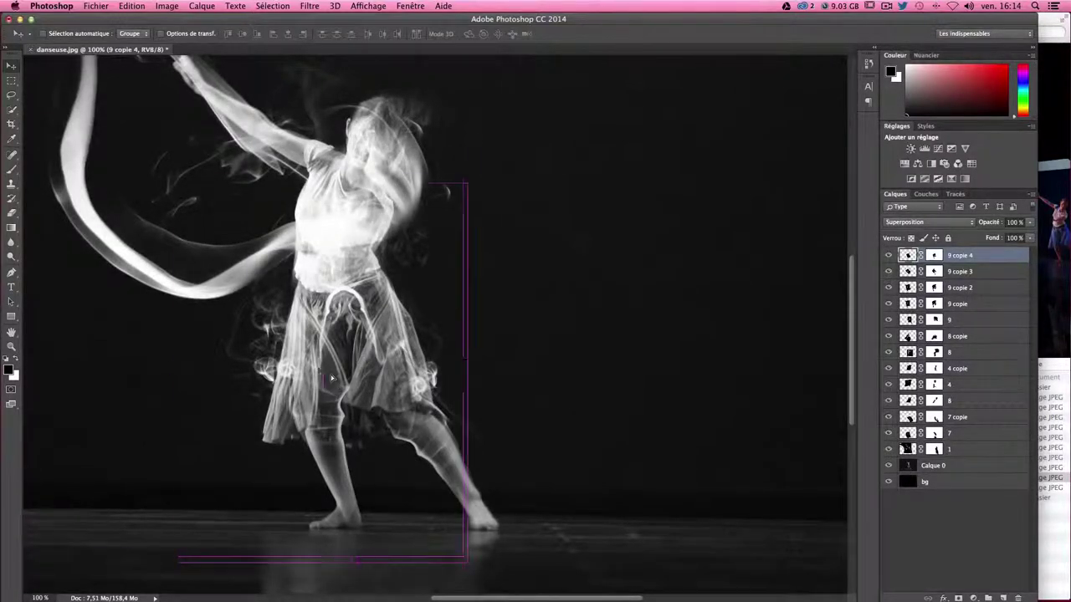
- Duplicate layer 9 copie 4 and rotate the copy to about -13.5°
left_click_drag(325, 383, 327, 383)
key("ctrl+t")
left_click_drag(553, 496, 575, 461)
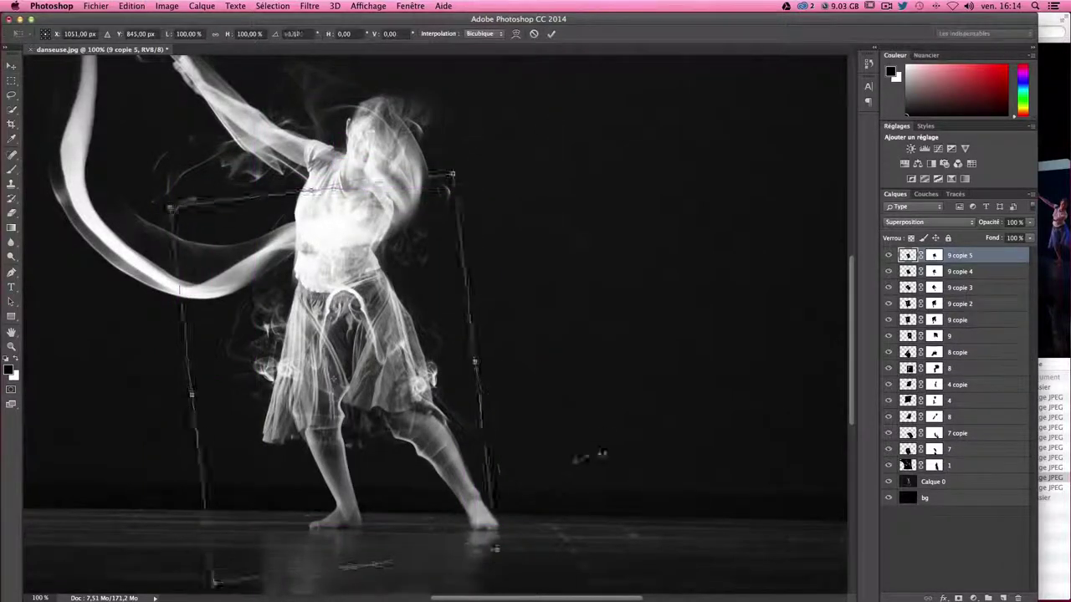
left_click_drag(372, 417, 627, 494)
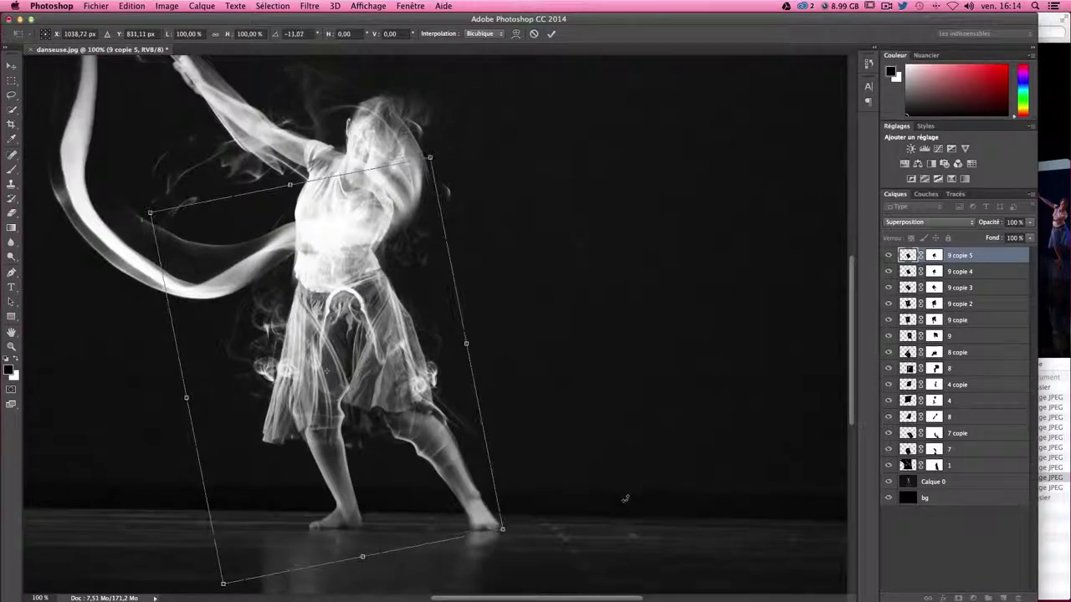
key("Return")
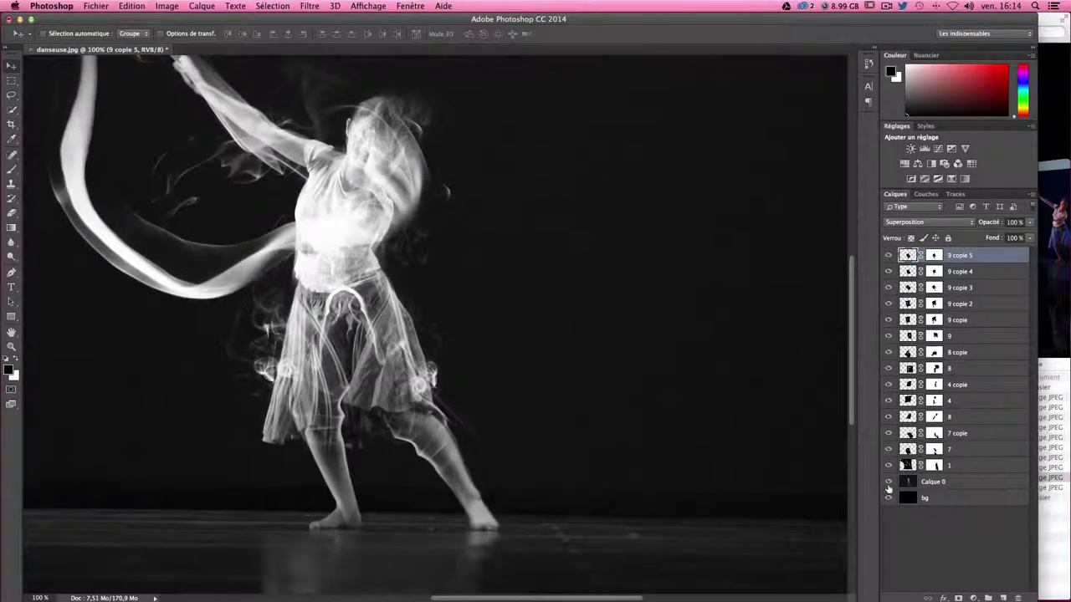
- Compare the smoke with and without the Calque 0 dancer photo, leaving the photo hidden
left_click(888, 482)
left_click(888, 482)
left_click(888, 482)
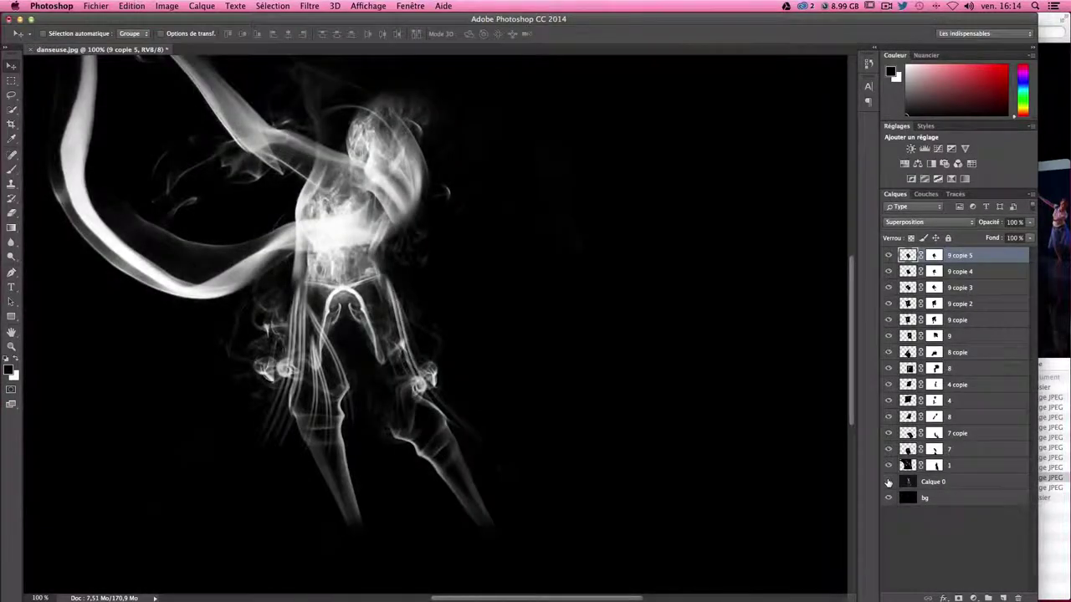
left_click(888, 482)
- Pick 8 copie from under the cursor and toggle 8 copie and layer 8 to check the torso smoke
right_click(295, 264)
left_click(297, 266)
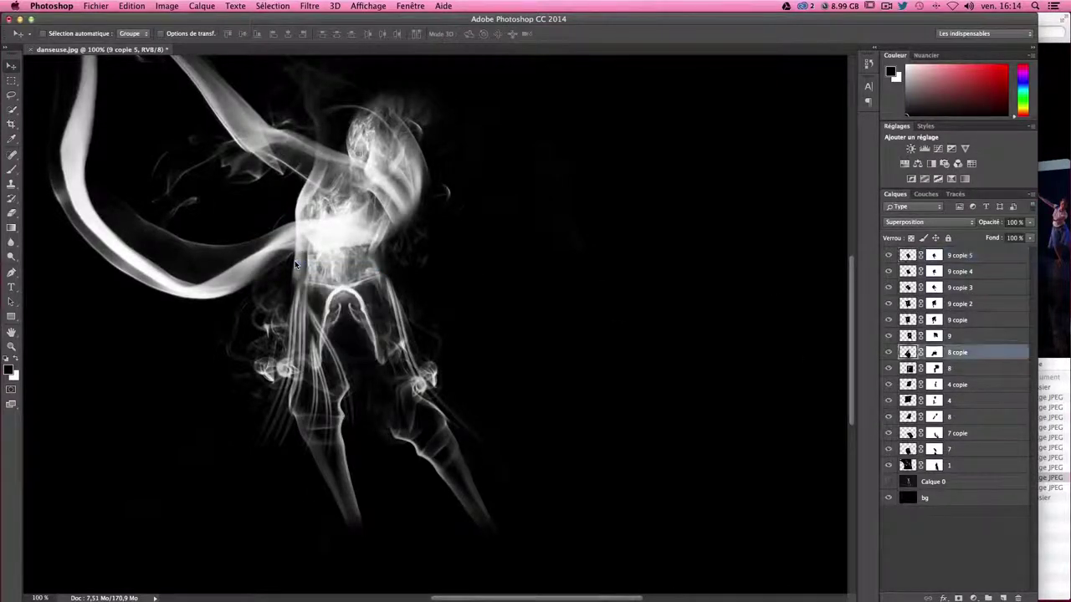
left_click(889, 352)
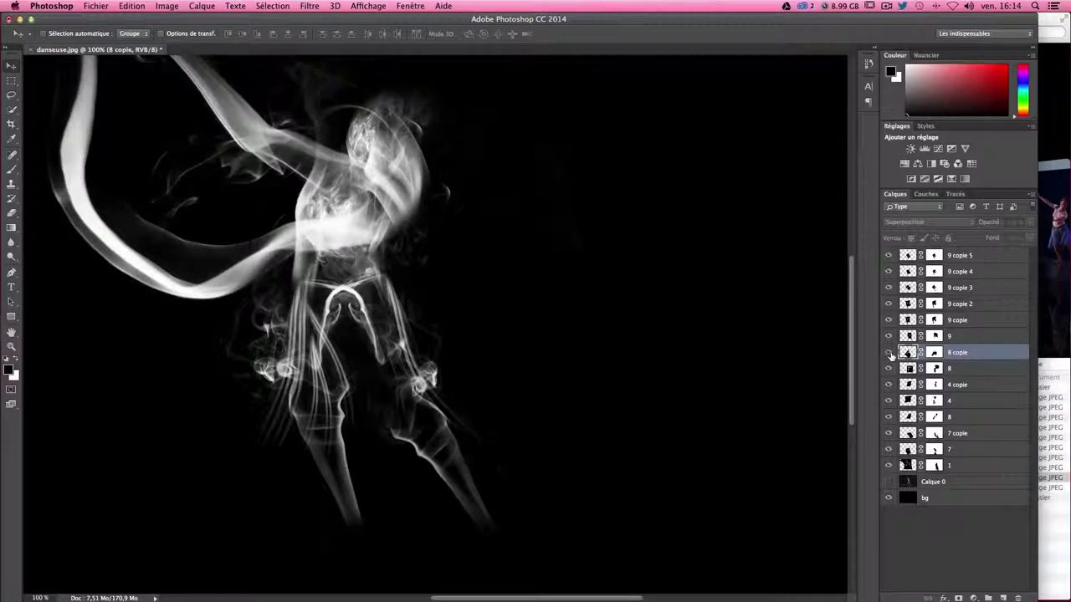
left_click(889, 352)
left_click(888, 368)
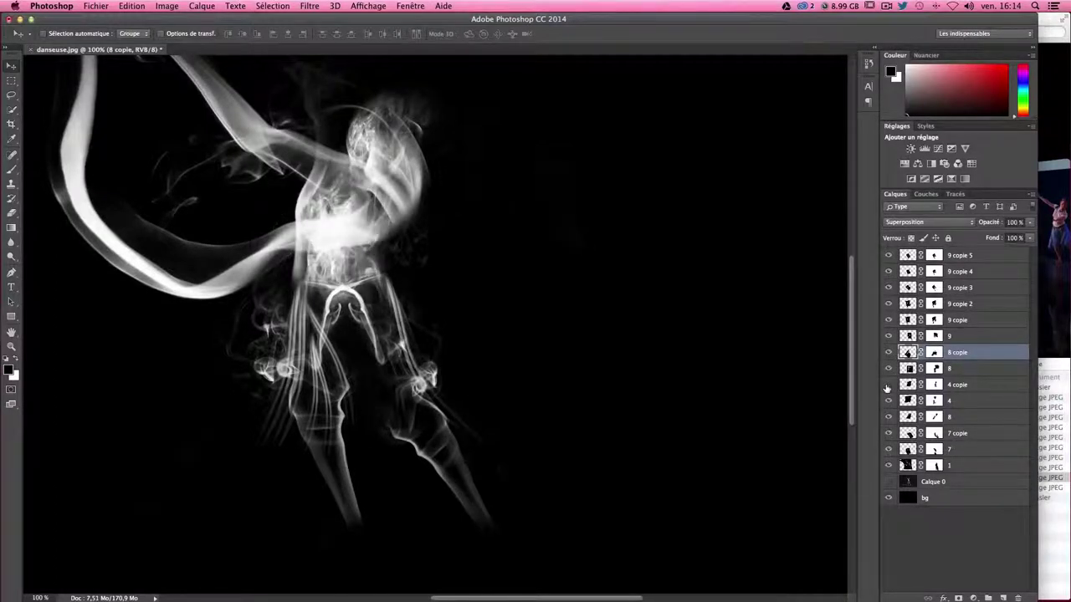
- Check layer 4's arm smoke by toggling it, then target layer 4's mask
left_click(888, 384)
left_click(888, 402)
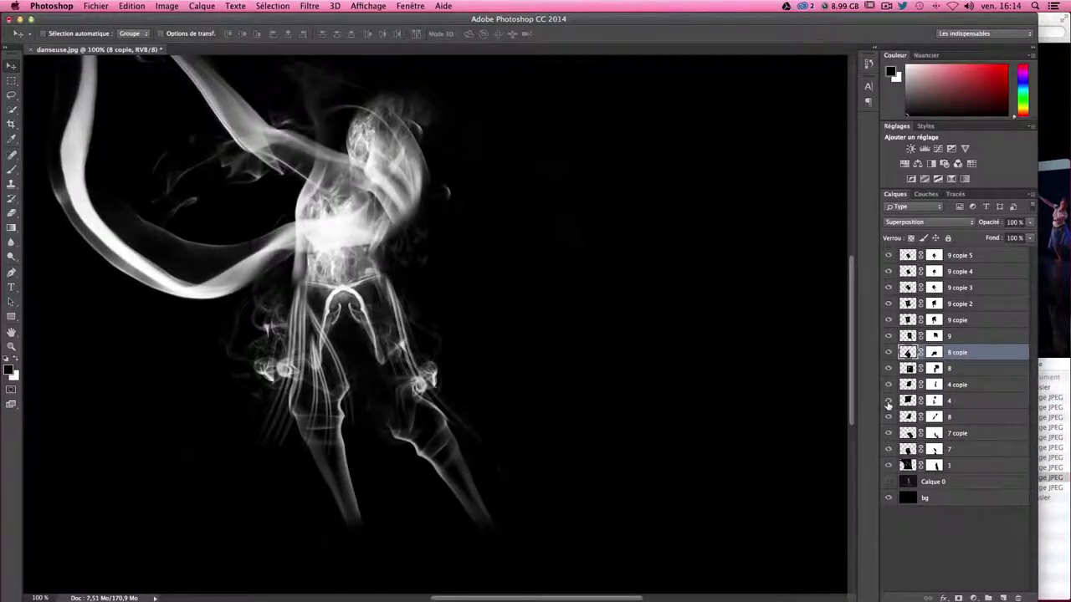
left_click(948, 402)
left_click(889, 401)
left_click(888, 401)
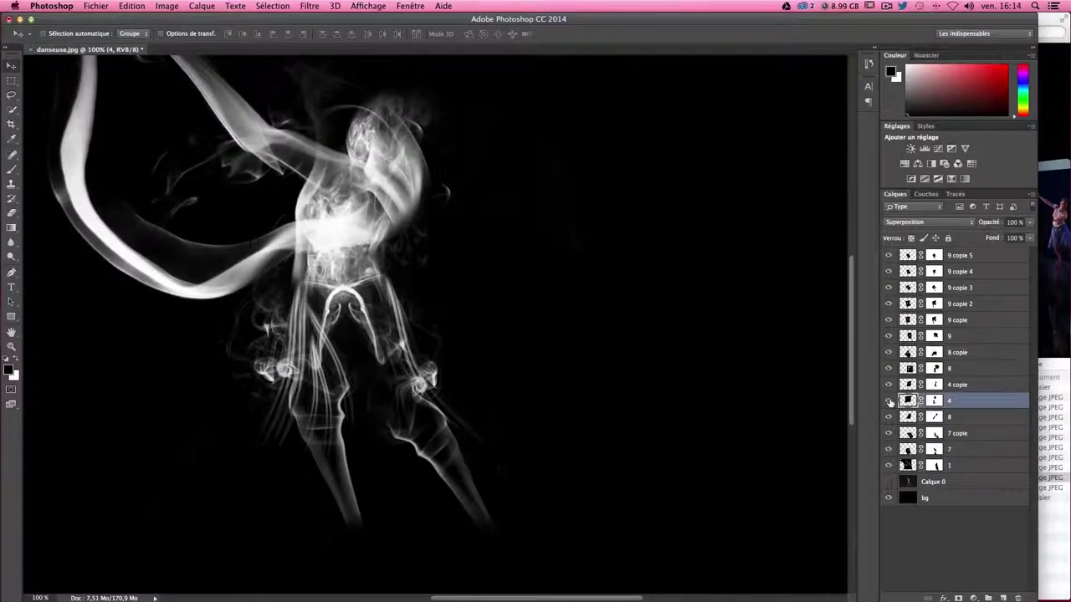
left_click(934, 402)
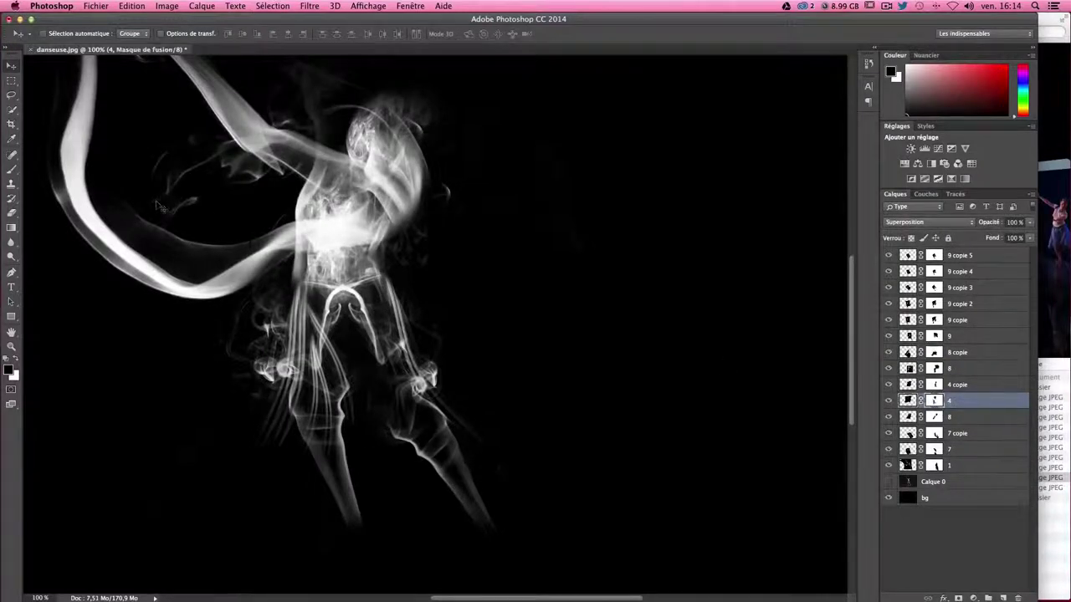
- Brush black on layer 4's mask over the ribbon at the torso, then show Calque 0 again
left_click(13, 170)
left_click_drag(289, 237, 291, 276)
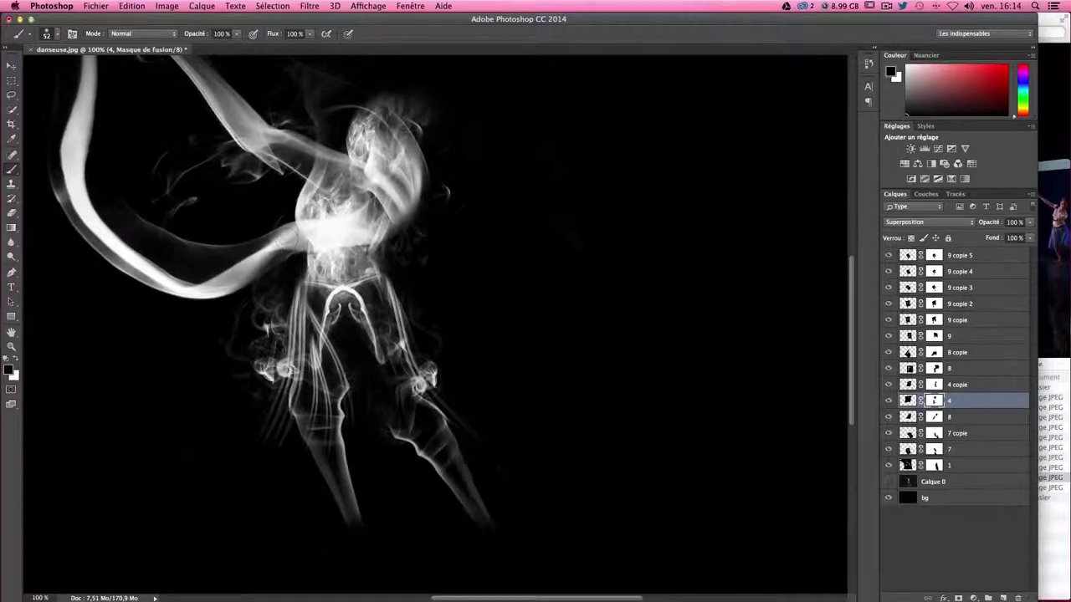
left_click_drag(285, 208, 290, 232)
left_click(889, 483)
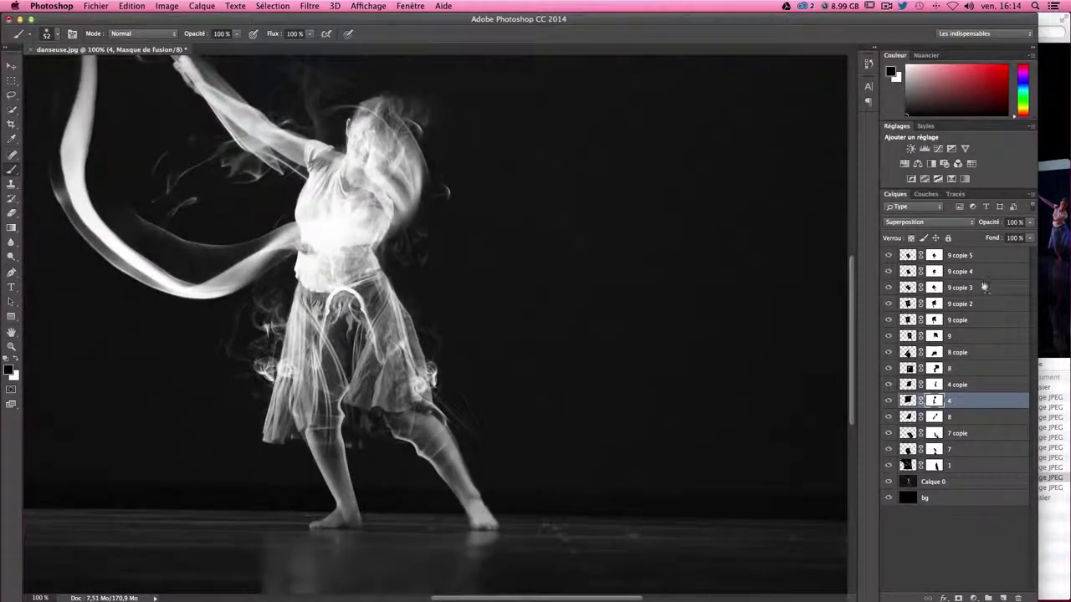
- Duplicate the 9 copie 5 smoke piece with a slight nudge
left_click(962, 256)
key("v")
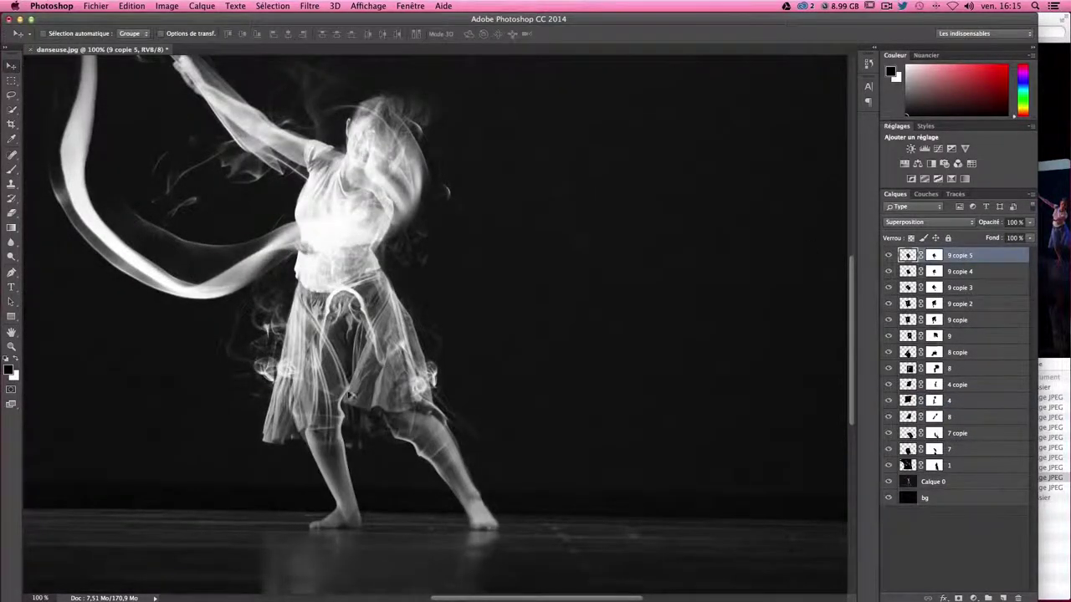
left_click_drag(348, 394, 357, 395)
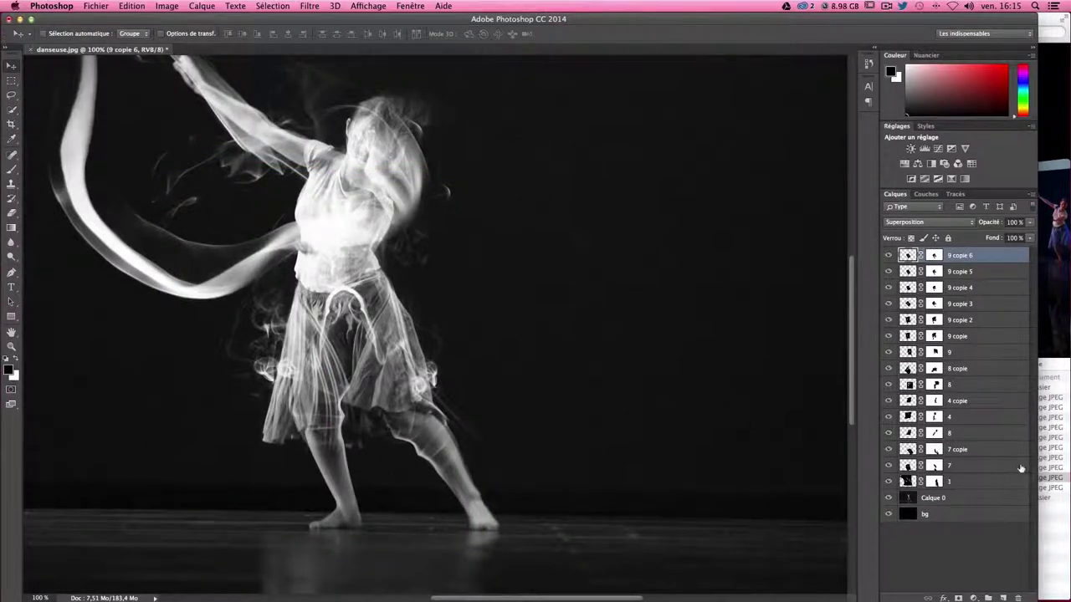
left_click(888, 321)
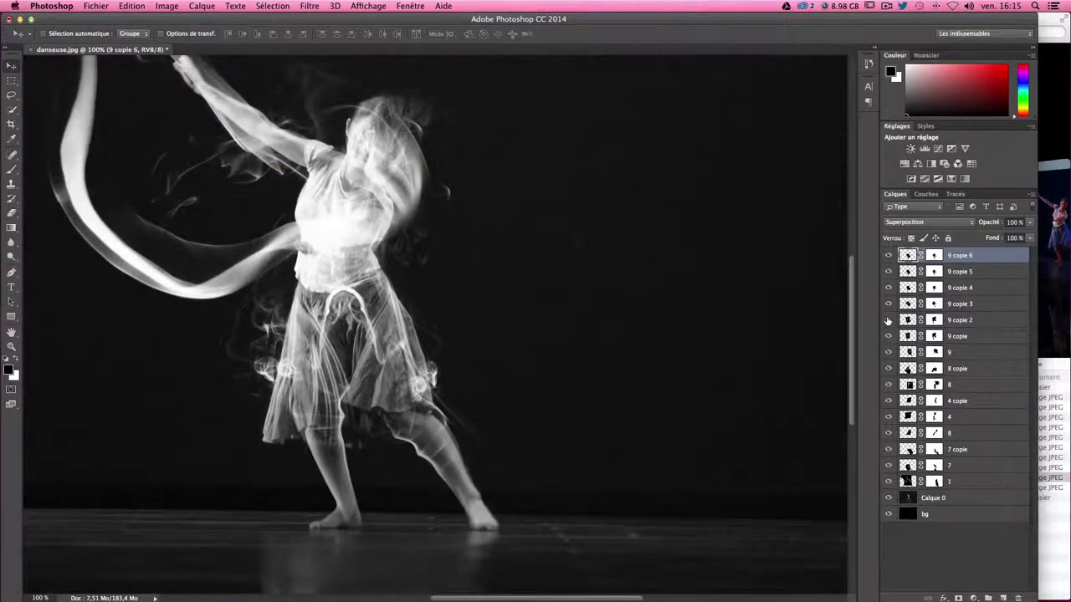
- Duplicate 9 copie 2 and reposition the new smoke copy
left_click(908, 319)
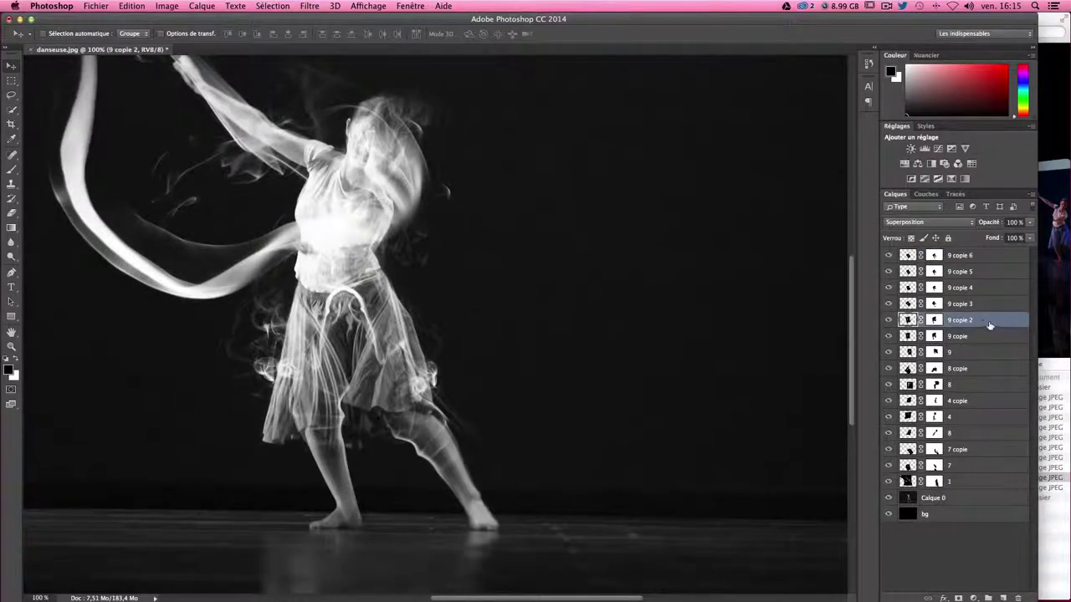
left_click_drag(395, 359, 398, 359)
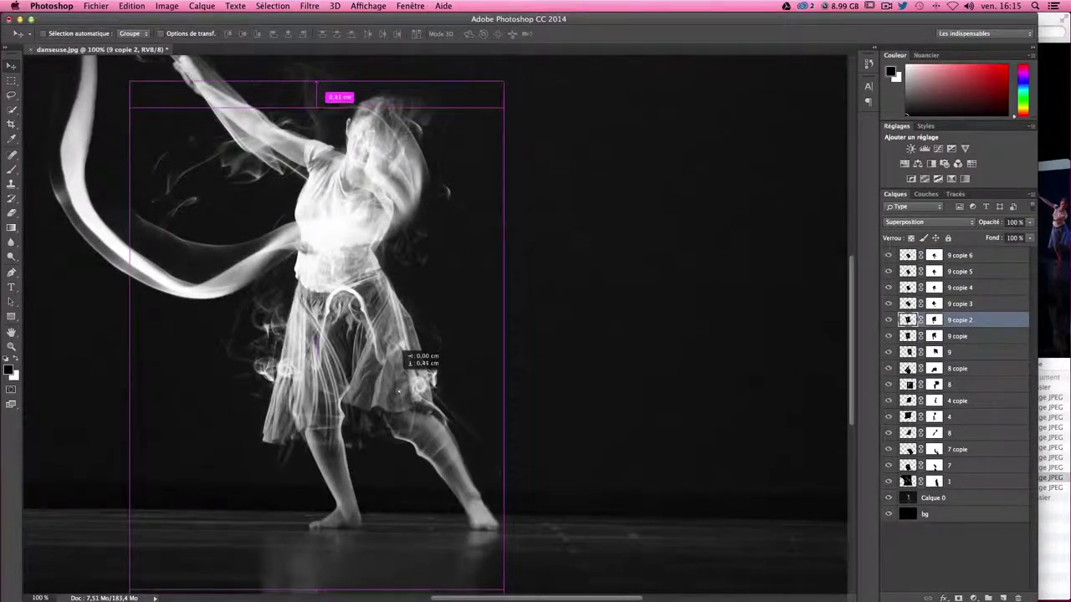
key("ctrl+t")
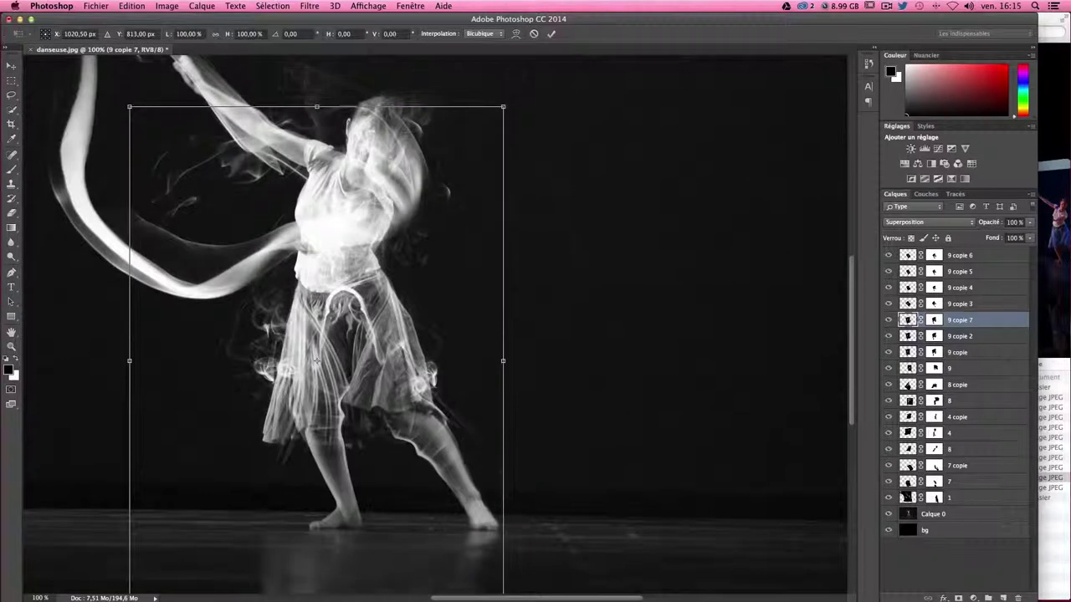
left_click_drag(316, 359, 374, 435)
key("Escape")
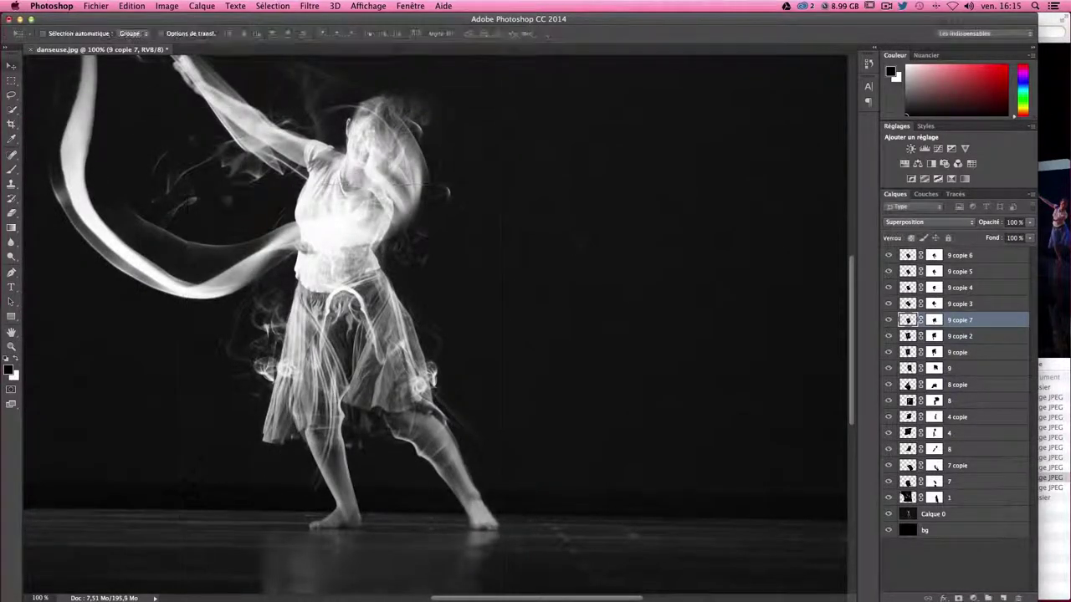
mouse_move(422, 294)
left_mouse_down()
mouse_move(432, 298)
mouse_move(439, 275)
left_mouse_up()
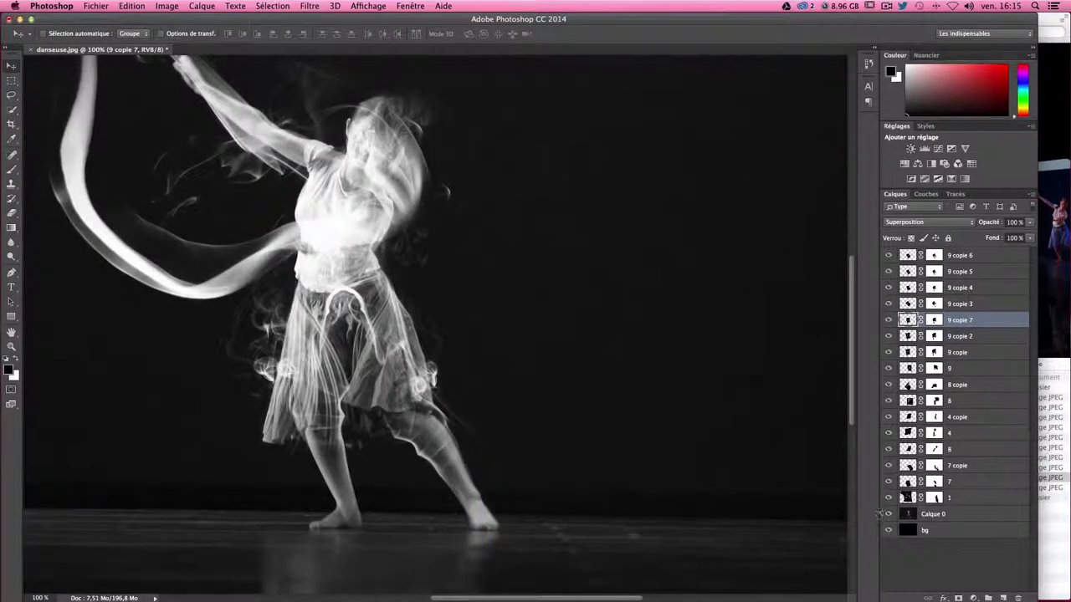
- Compare the smoke with and without the dancer photo, leaving the photo visible
left_click(887, 515)
left_click(887, 514)
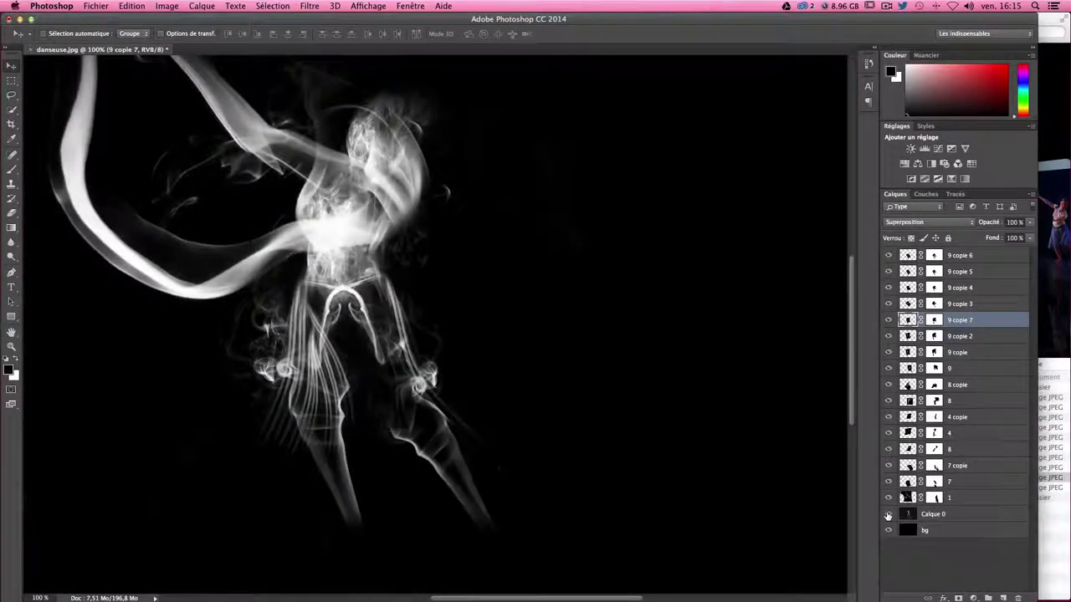
left_click(887, 514)
left_click(887, 514)
left_click(887, 515)
left_click(888, 514)
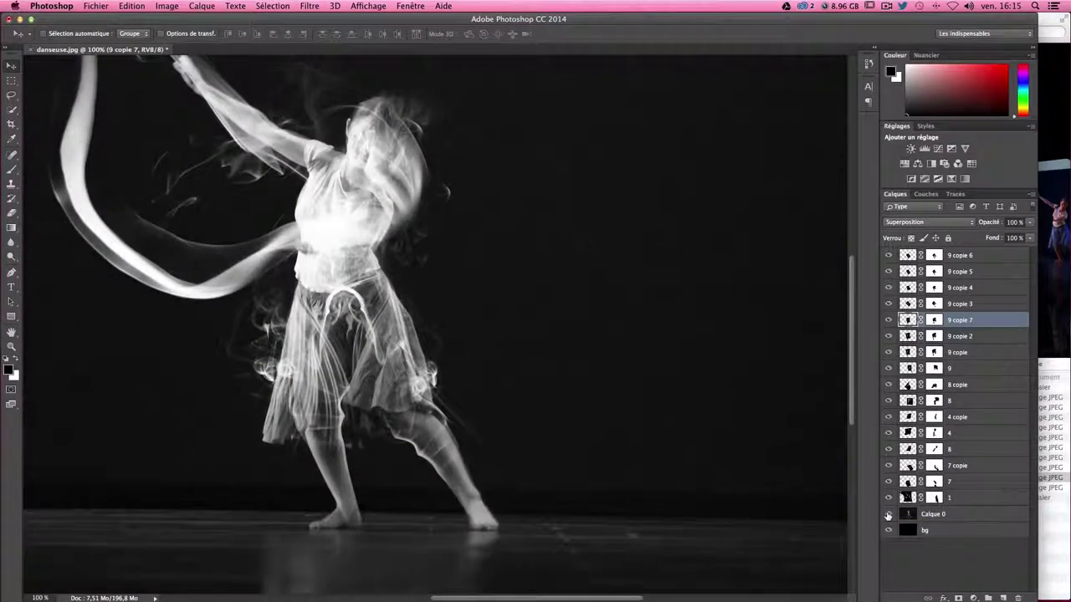
- Duplicate layer 9 as 9 copie 8, dragging the wisp out to the dancer's right
left_click(888, 352)
left_click(964, 375)
left_click_drag(315, 350, 565, 285)
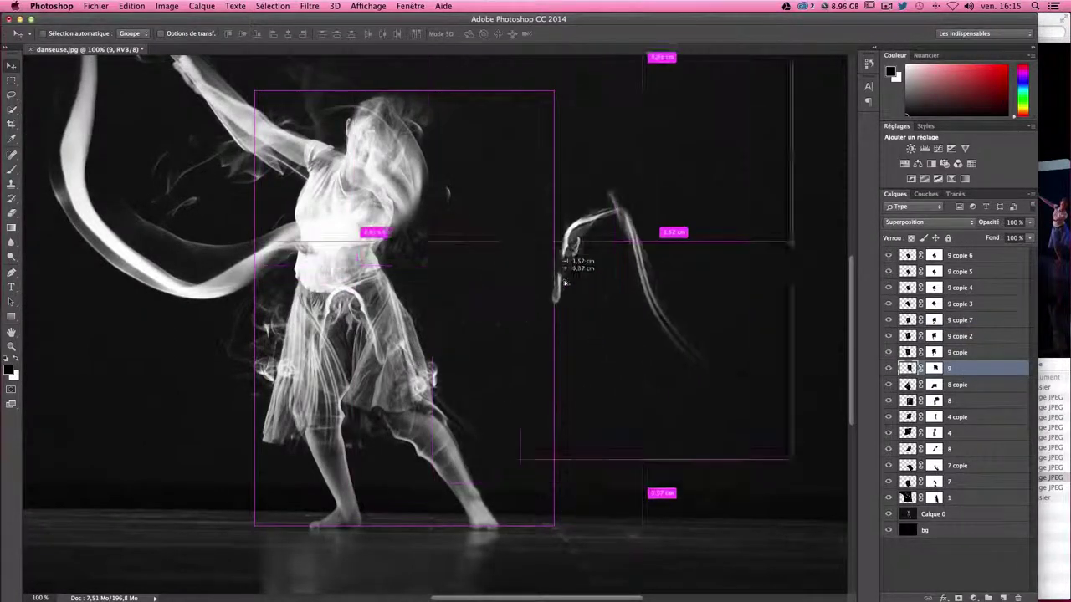
- Paint the 9 copie 8 mask to hide the hooked left part of the smoke
left_click(12, 168)
left_click(934, 368)
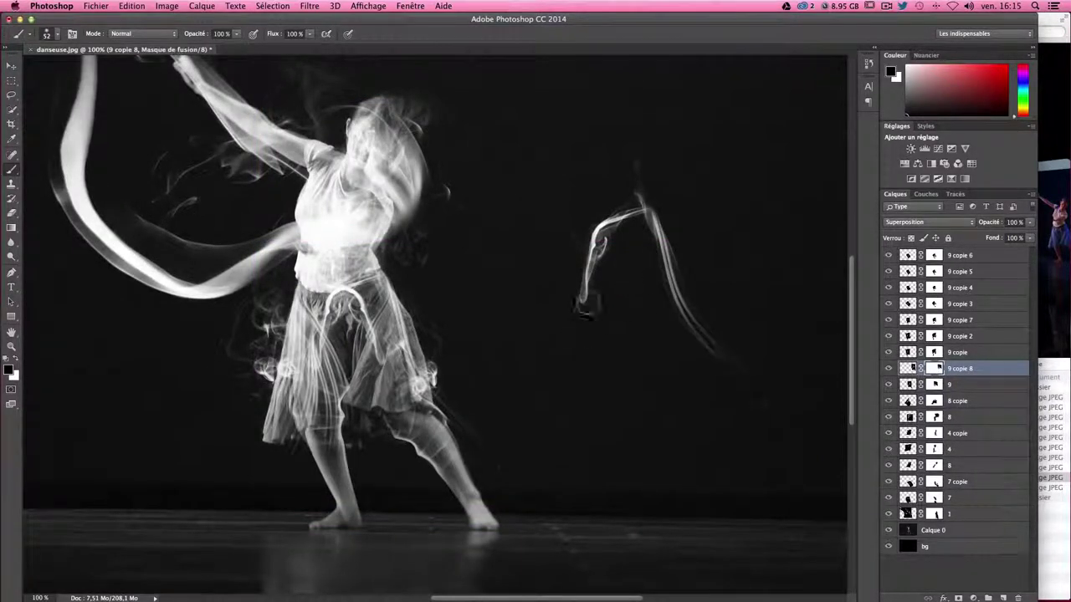
mouse_move(585, 301)
left_mouse_down()
mouse_move(619, 225)
mouse_move(609, 220)
mouse_move(629, 210)
mouse_move(629, 219)
left_mouse_up()
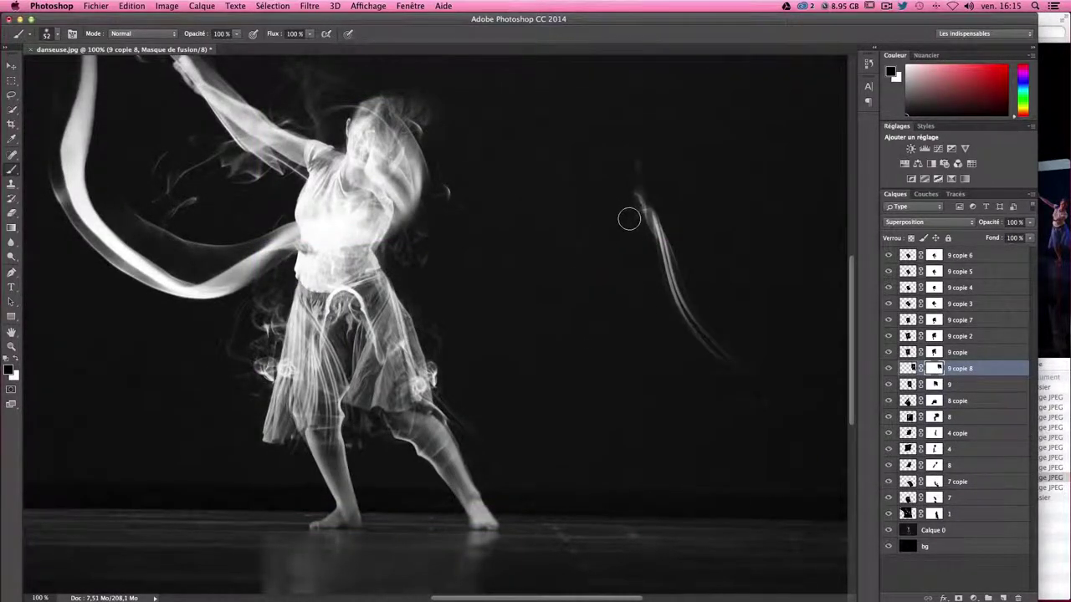
- Move the smoke streak onto the dancer and rotate it into place over the body
left_click(11, 65)
mouse_move(686, 294)
left_mouse_down()
mouse_move(477, 430)
mouse_move(431, 372)
left_mouse_up()
key("ctrl+t")
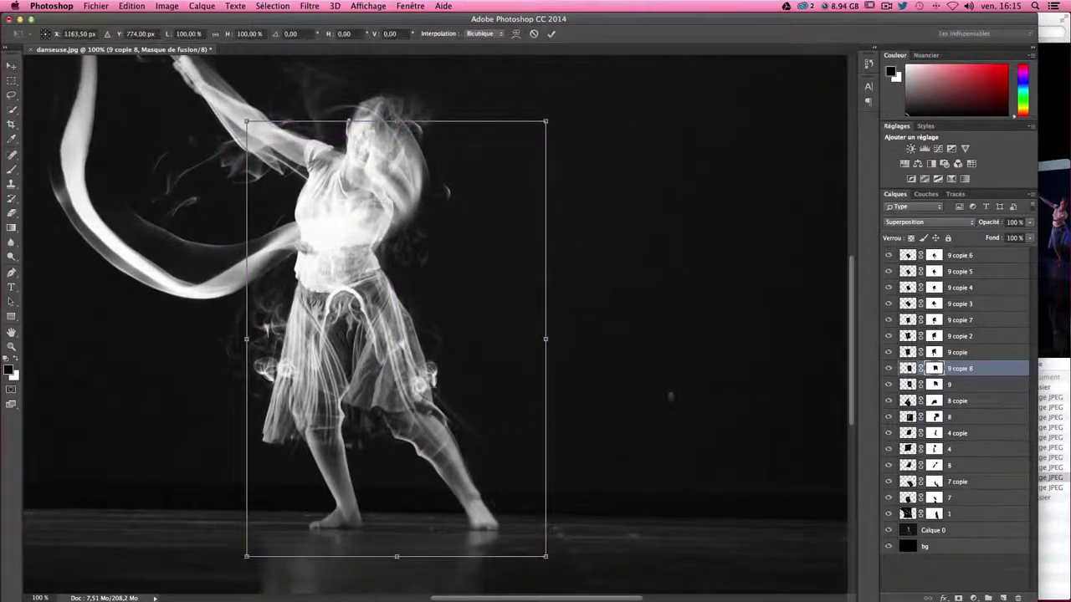
left_click_drag(623, 502, 657, 407)
key("Return")
left_click_drag(479, 376, 461, 350)
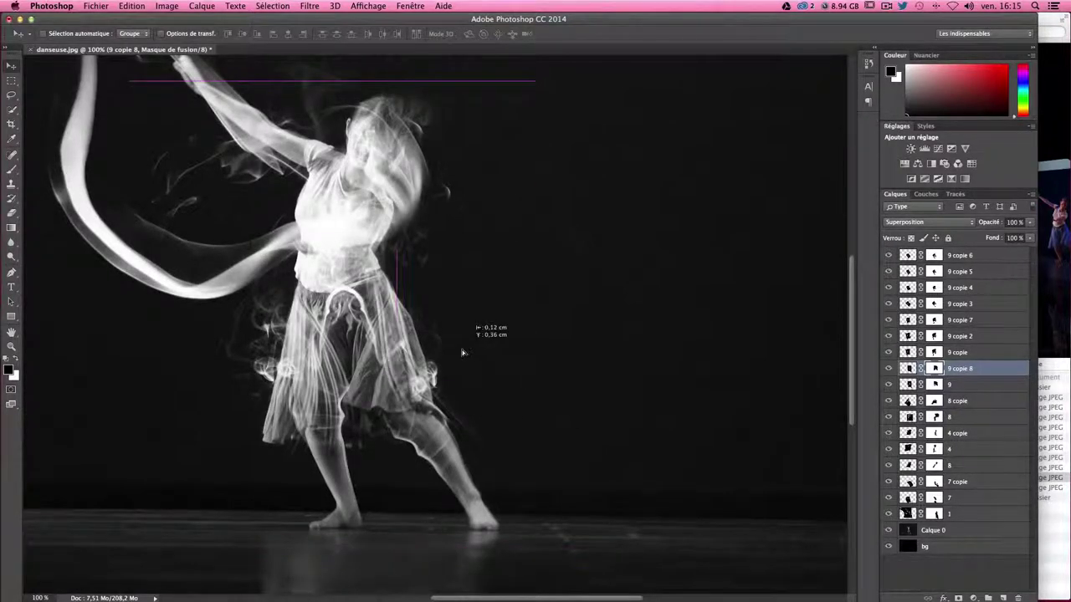
- Scale the streak to about 93%, nudge it into position, and duplicate it as 9 copie 9
key("ctrl+t")
left_click_drag(536, 82, 490, 160)
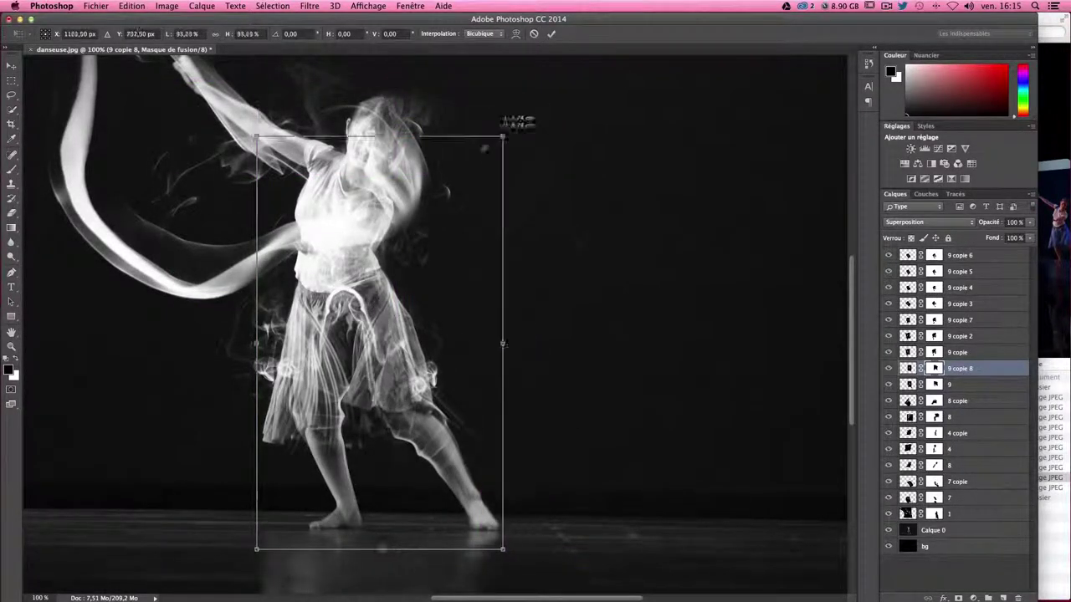
key("Return")
left_click_drag(415, 316, 434, 311)
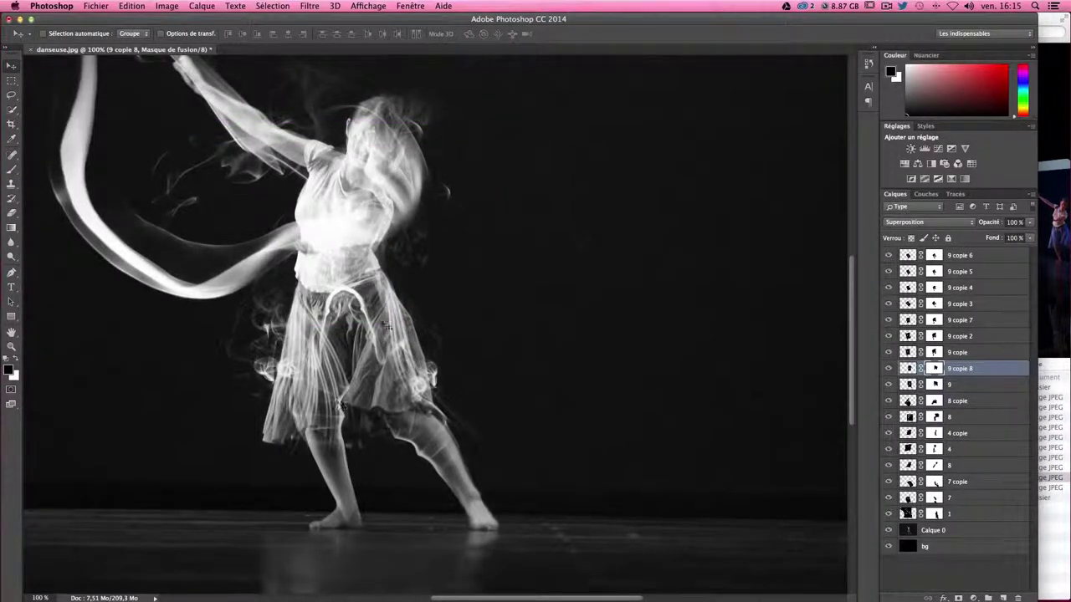
left_click_drag(467, 383, 473, 378)
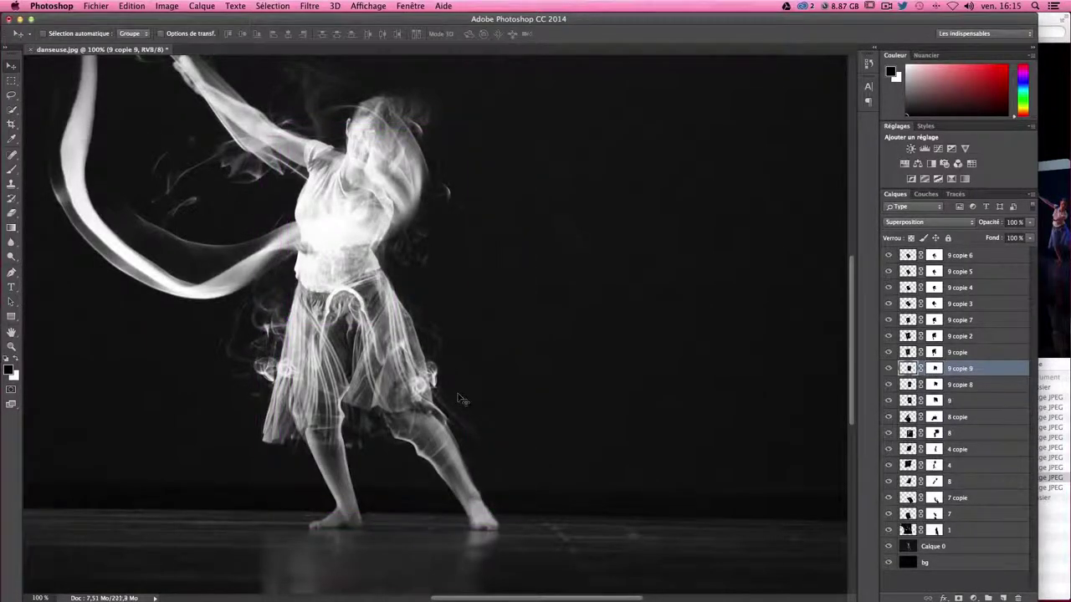
- Position the rotated 9 copie 9 smoke copy over the dancer
key("ctrl+t")
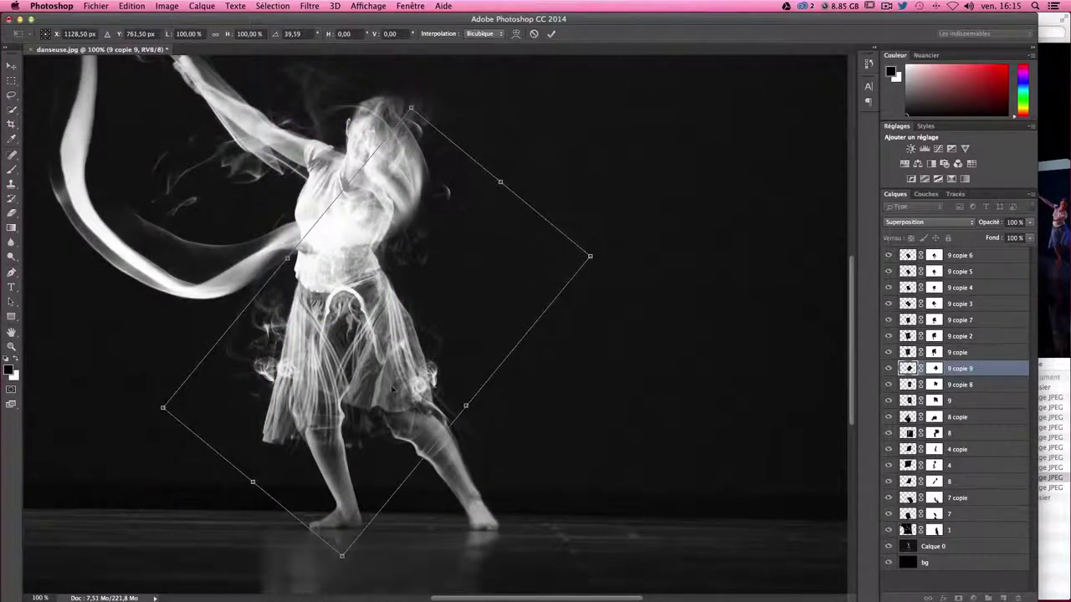
left_click_drag(392, 402, 392, 407)
key("Return")
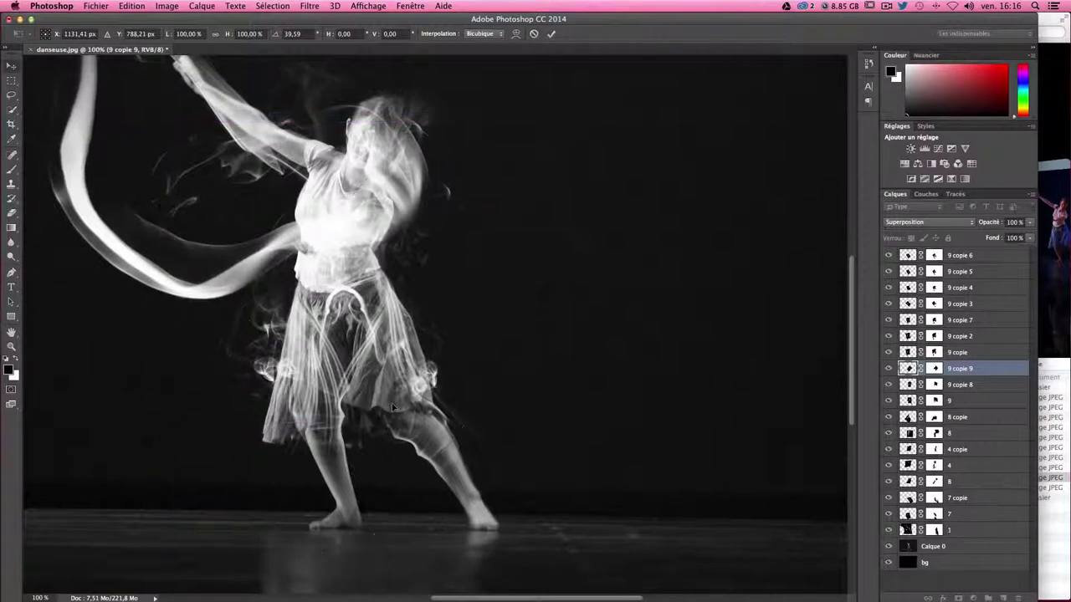
- Add 9 copie 10, shrunk to about 80%, moved up and tilted about five degrees
left_click_drag(391, 368, 397, 372)
key("ctrl+t")
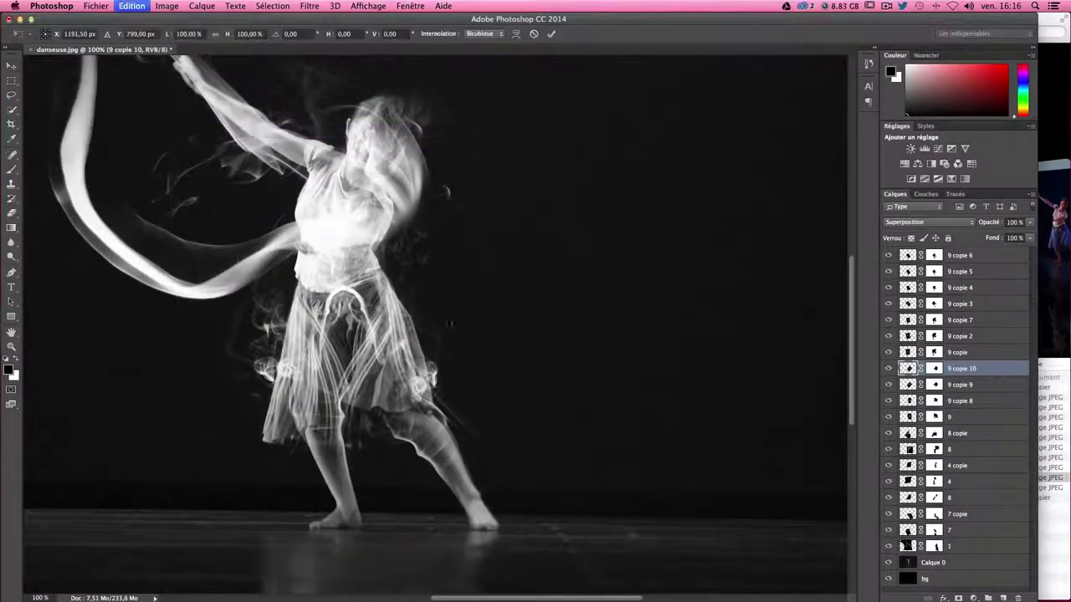
left_click_drag(586, 138, 516, 226)
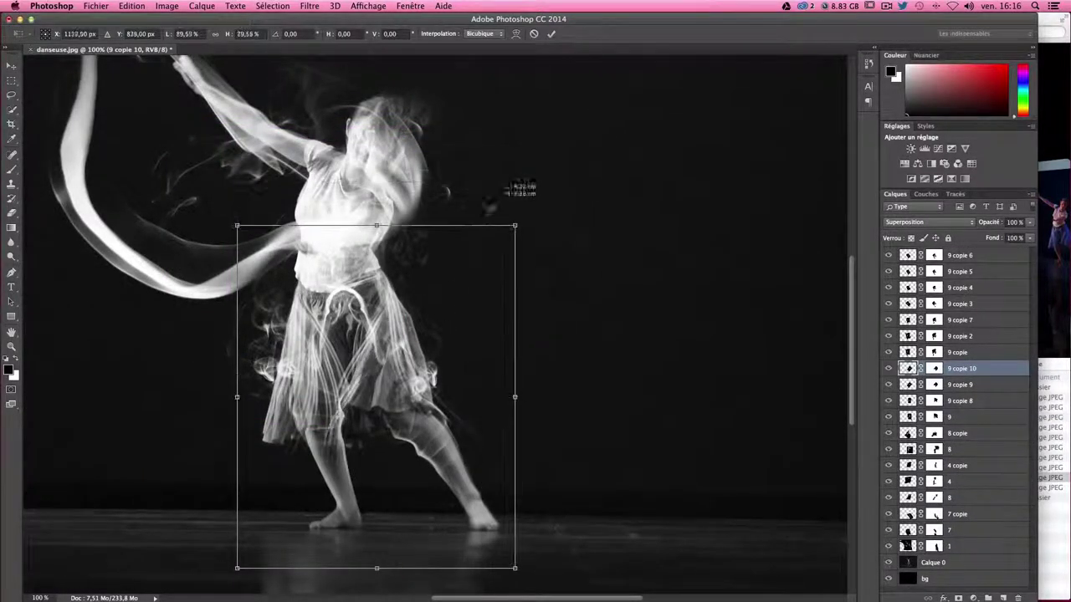
left_click_drag(471, 379, 479, 352)
left_click_drag(568, 377, 624, 470)
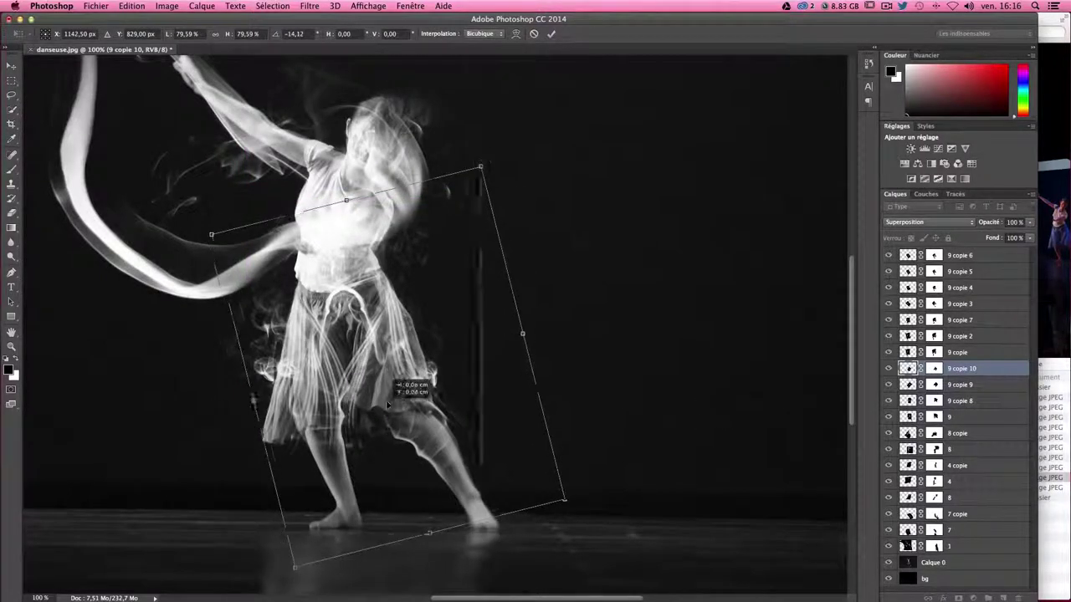
double_click(361, 355)
- Add 9 copie 11, shrunk to about 85%, moved down-right and tilted about five degrees
key("ctrl+j")
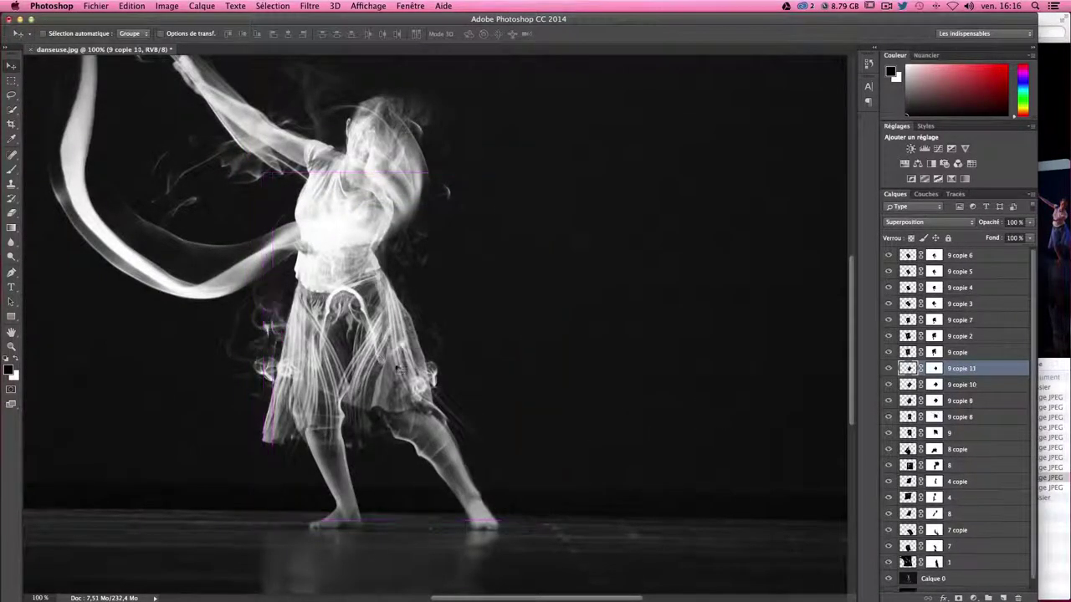
key("ctrl+t")
left_click_drag(542, 520, 503, 468)
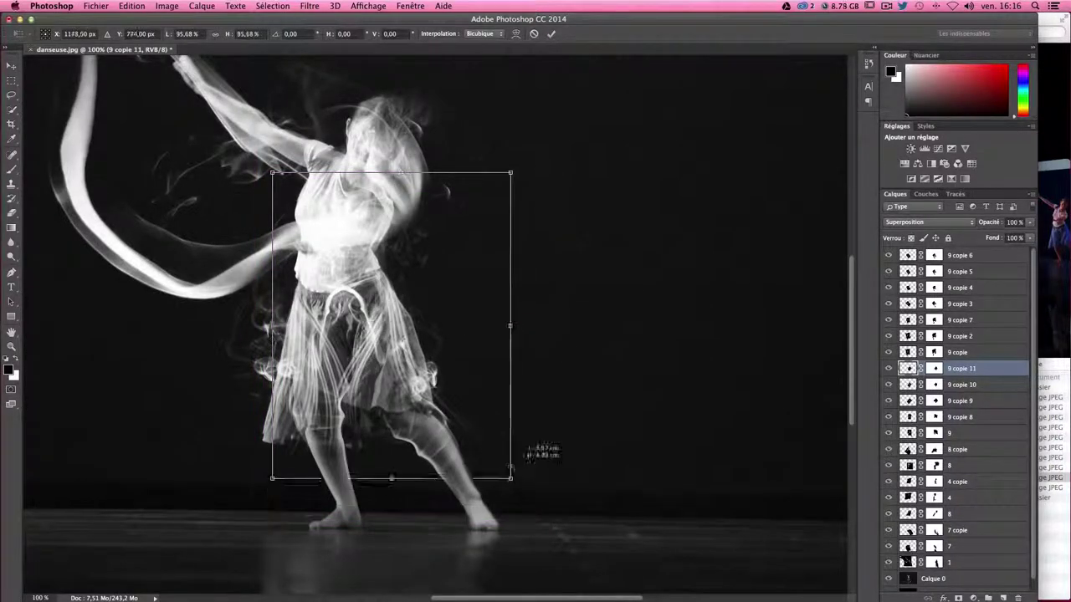
left_click_drag(385, 387, 398, 425)
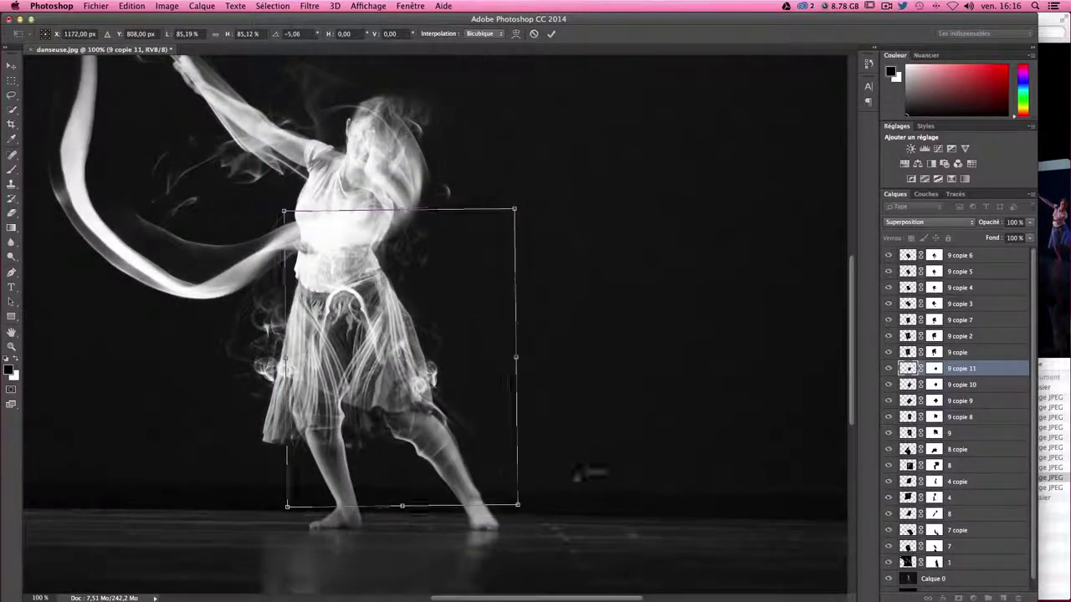
left_click_drag(535, 368, 536, 355)
left_click_drag(385, 351, 348, 403)
key("Return")
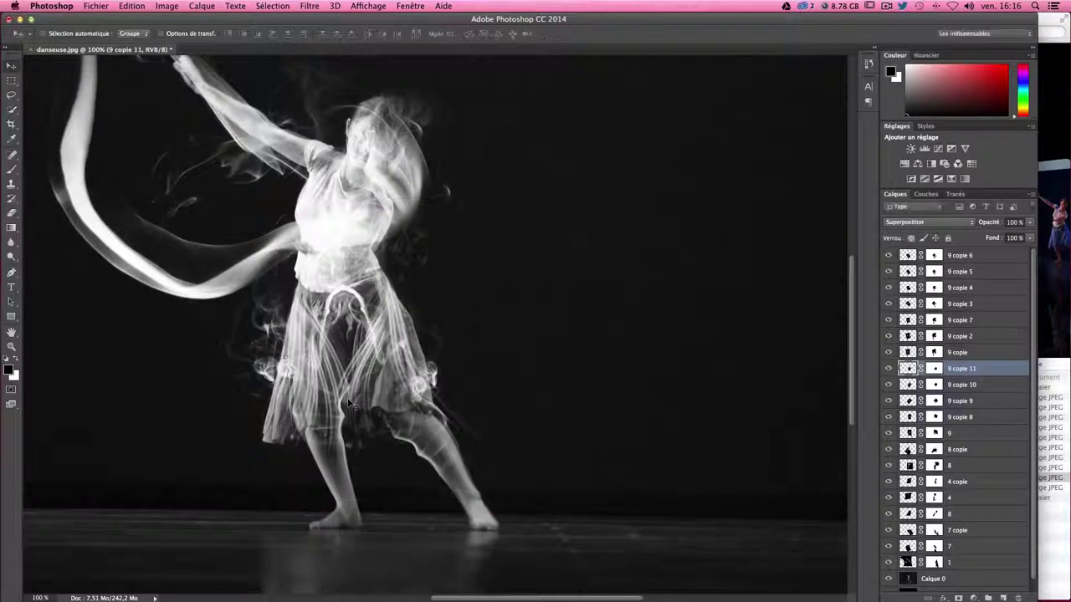
- Add 9 copie 12, slightly rotated and scaled
left_click_drag(390, 375, 478, 458)
key("ctrl+t")
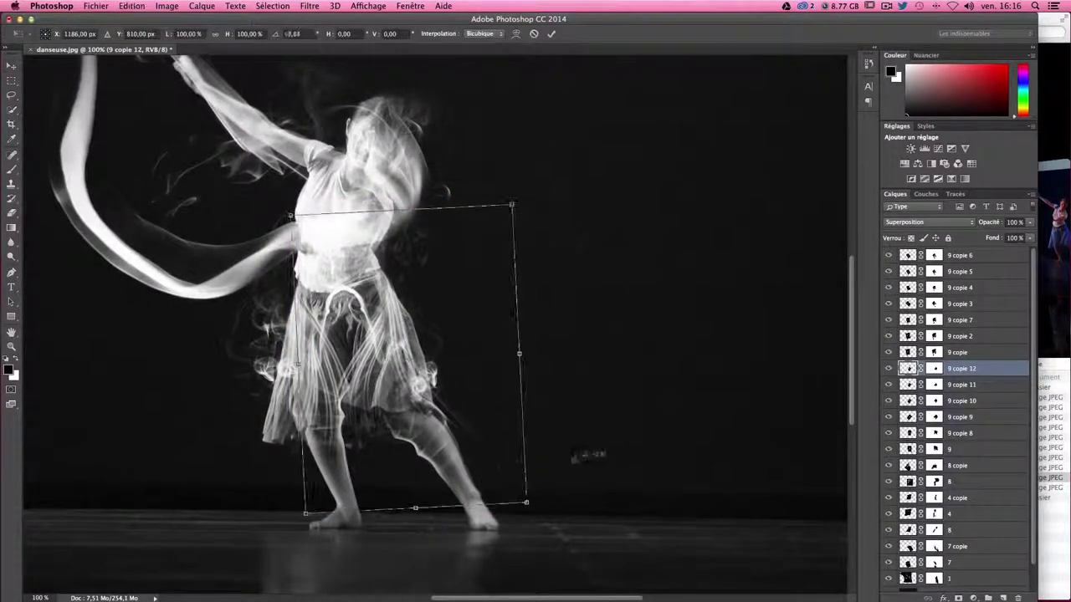
mouse_move(523, 515)
left_mouse_down()
mouse_move(548, 484)
mouse_move(532, 459)
left_mouse_up()
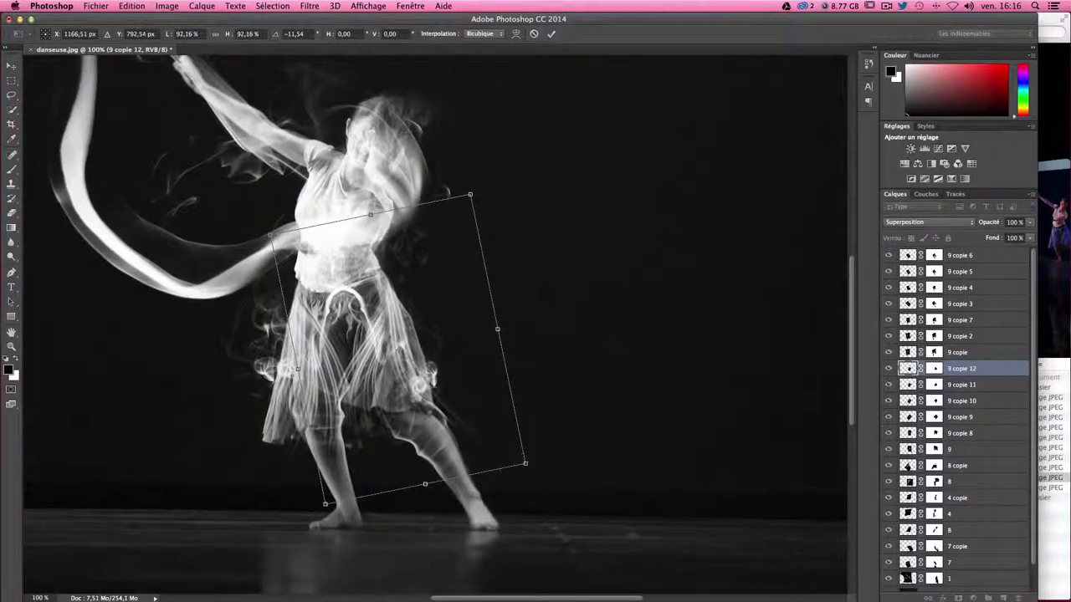
key("Return")
- Add 9 copie 13, scaled down, tilted and placed over the dancer
left_click_drag(389, 388, 412, 368)
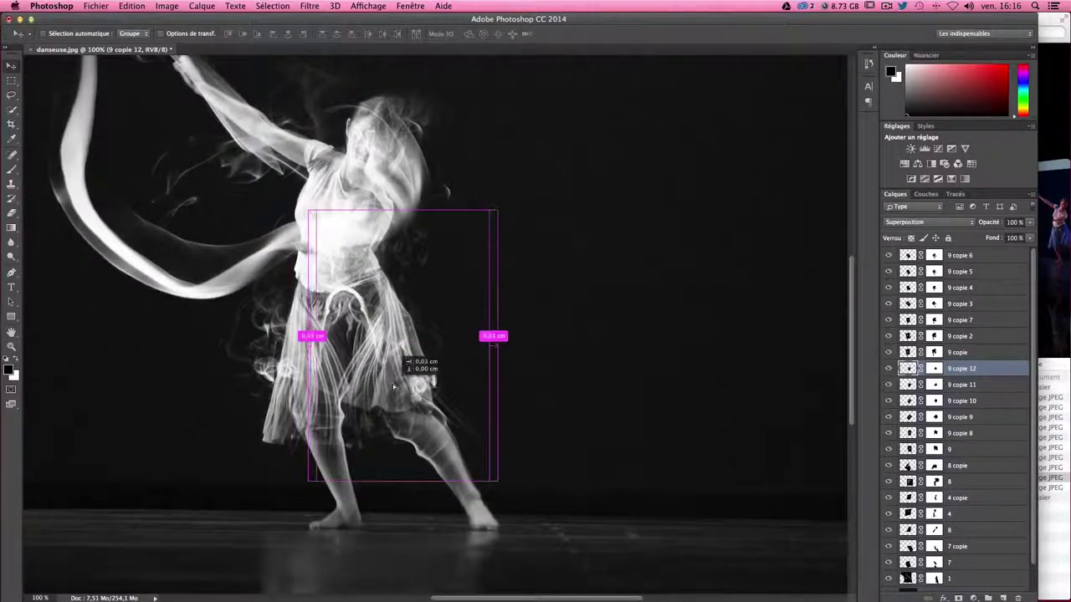
key("ctrl+t")
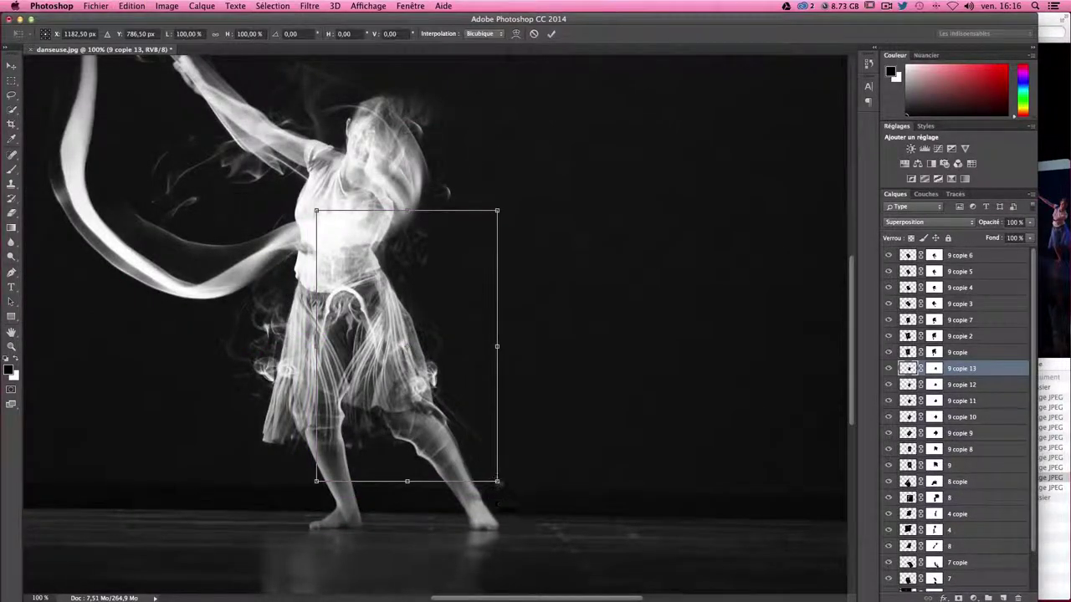
mouse_move(497, 482)
left_mouse_down()
mouse_move(489, 470)
mouse_move(511, 465)
left_mouse_up()
left_click_drag(395, 405, 395, 405)
key("Return")
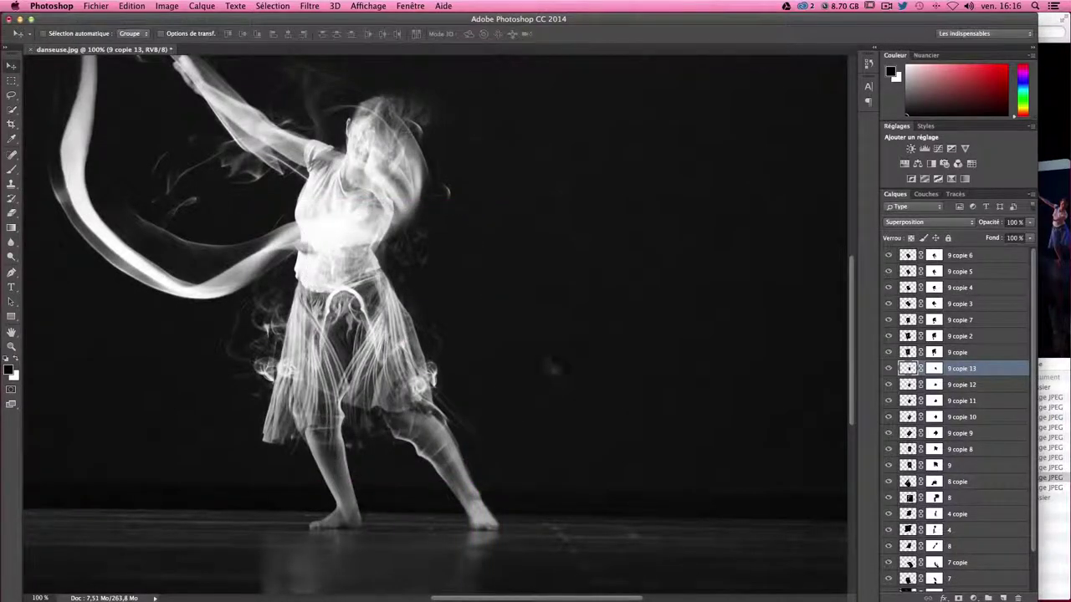
- Compare the smoke with and without Calque 0, then nudge 9 copie 3 slightly into place
scroll(988, 271, "down", 3)
scroll(970, 301, "up", 3)
scroll(956, 327, "down", 3)
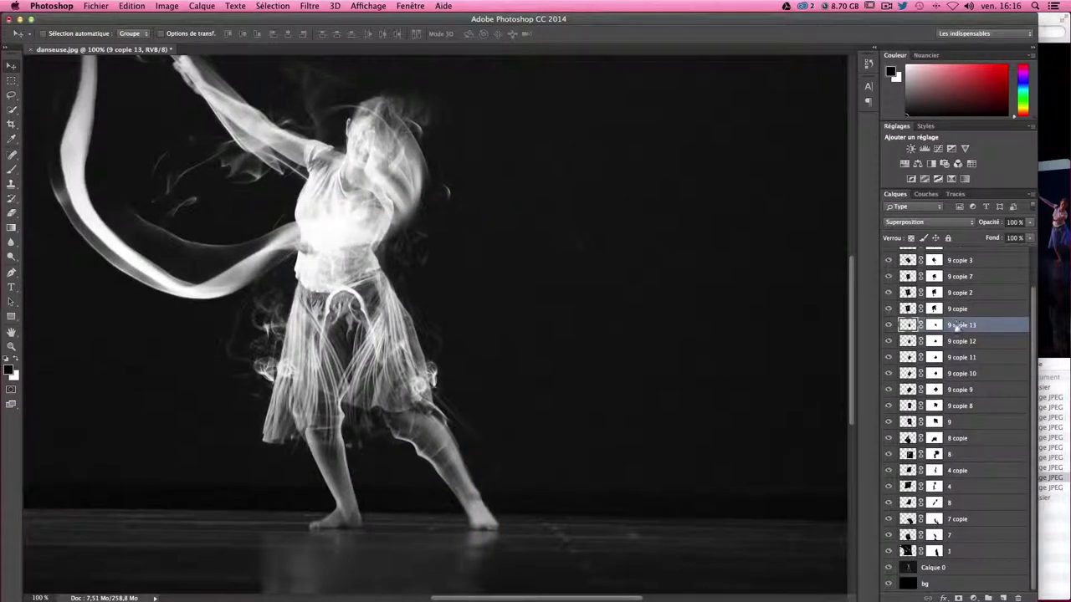
left_click(888, 568)
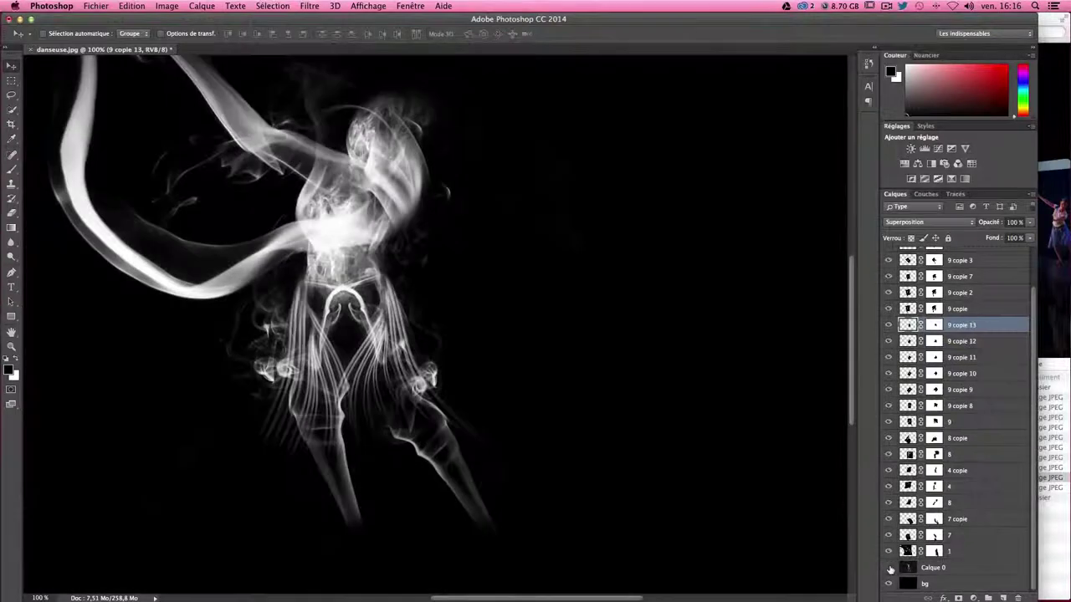
left_click(889, 568)
left_click(888, 568)
left_click(888, 568)
left_click(888, 568)
left_click(888, 568)
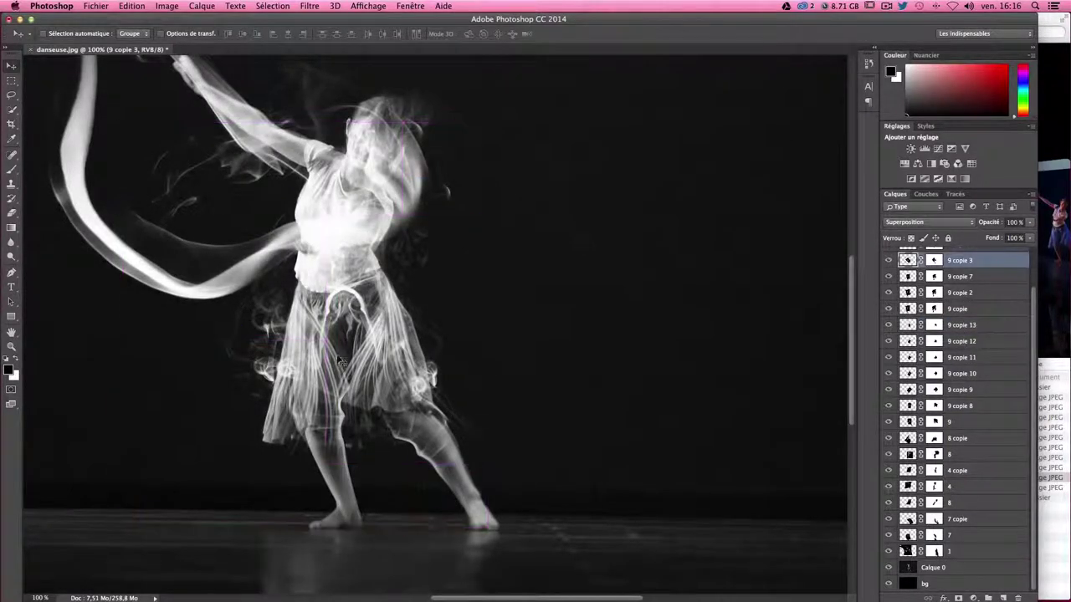
left_click_drag(338, 362, 344, 360)
- Reposition the 9 copie 6, 9 copie 2 and another smoke layer slightly
left_click_drag(333, 355, 335, 358)
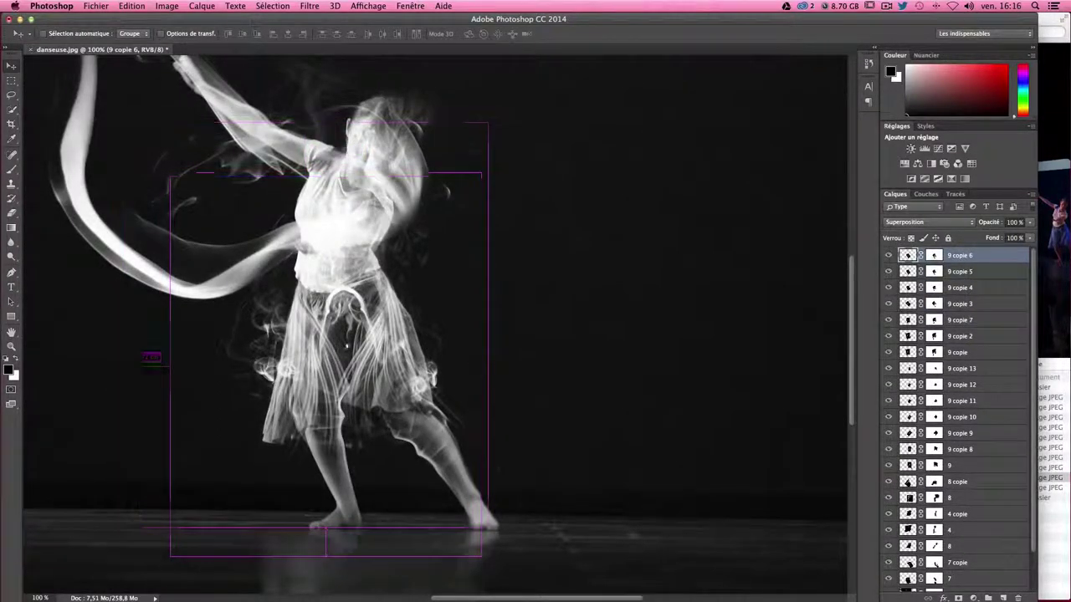
left_click_drag(486, 307, 490, 309)
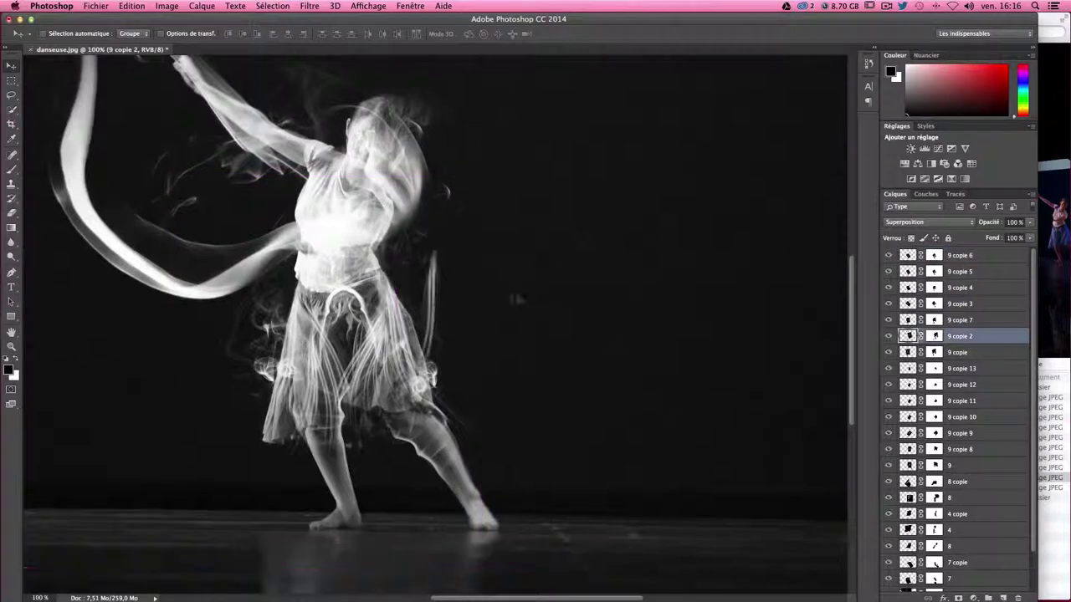
left_click_drag(333, 359, 364, 344)
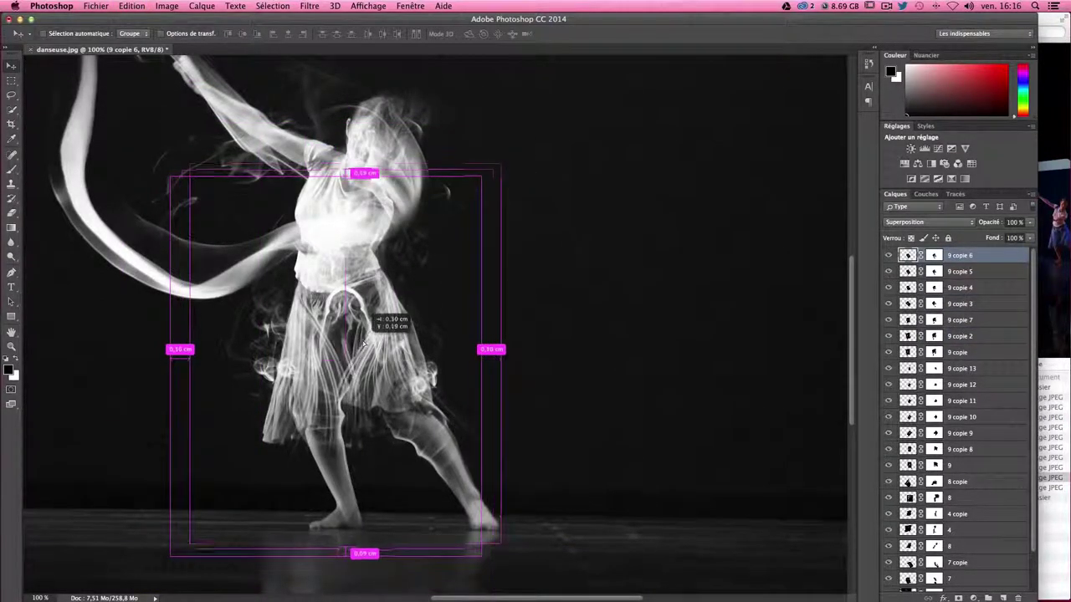
- Duplicate as 9 copie 14, shrunk to about 76%, tilted and moved into place
key("ctrl+j")
key("ctrl+t")
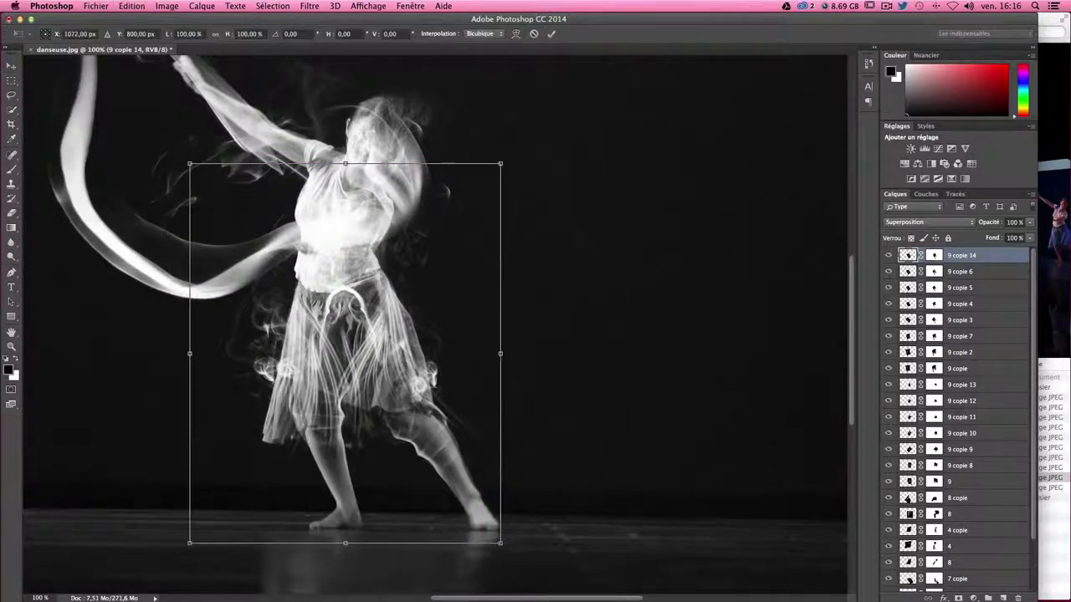
mouse_move(500, 542)
left_mouse_down()
mouse_move(468, 438)
mouse_move(496, 392)
left_mouse_up()
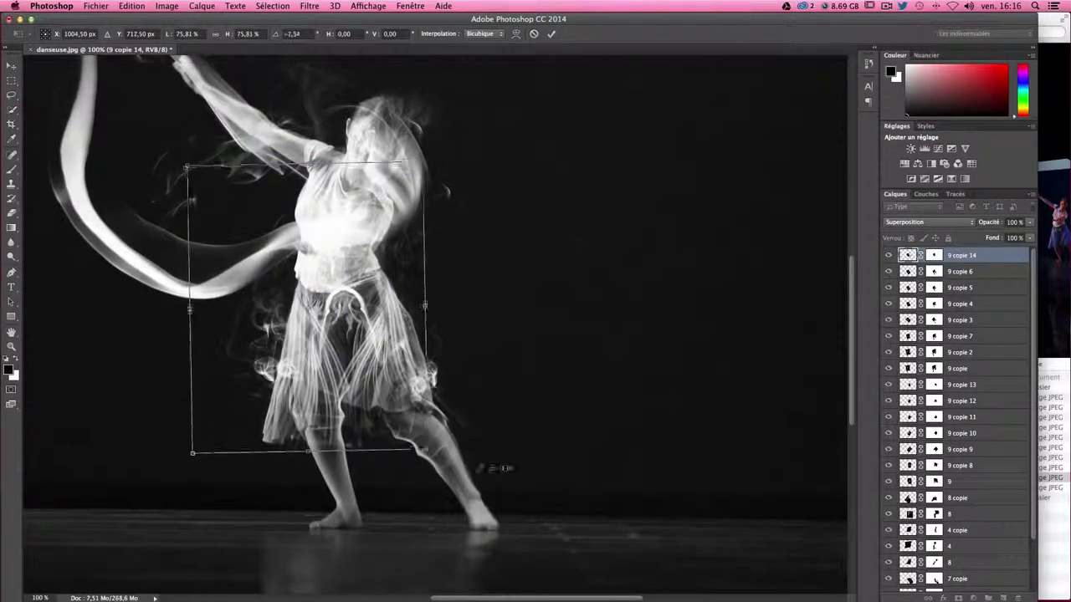
left_click_drag(382, 342, 360, 368)
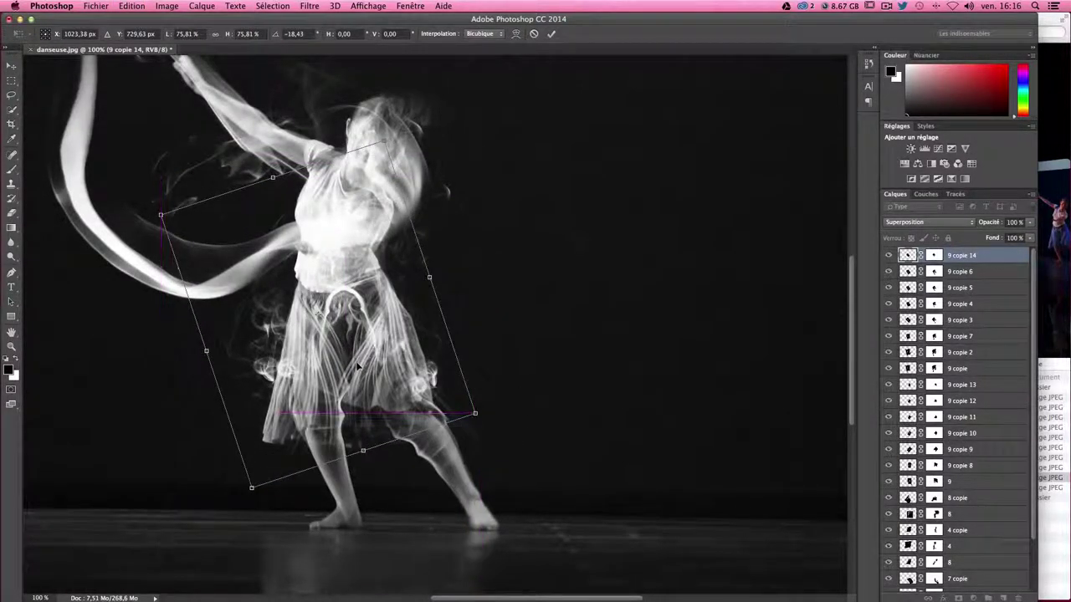
key("Return")
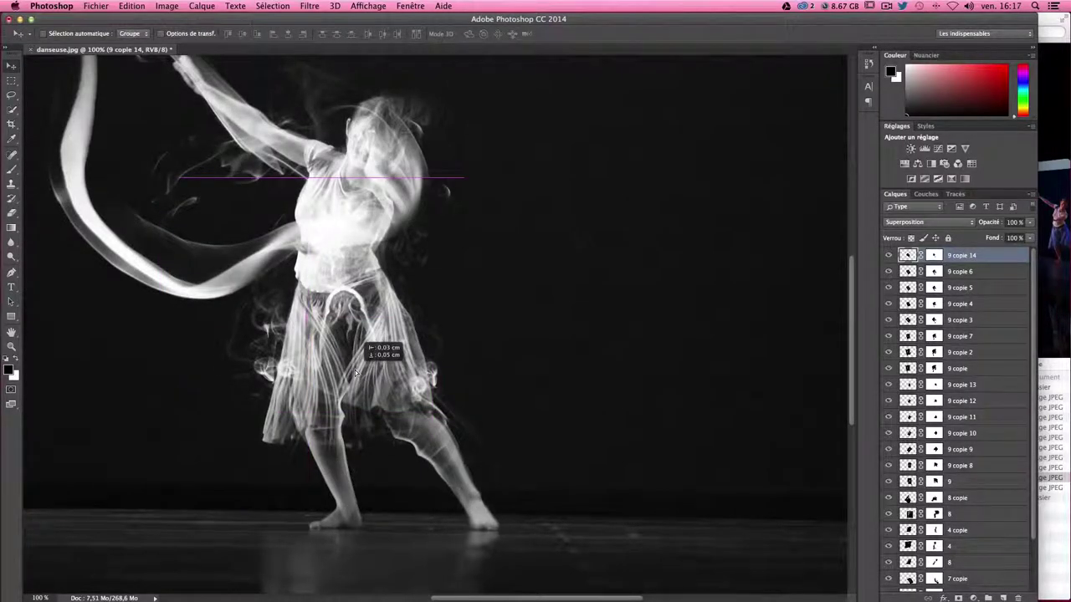
- Warp 9 copie 14 so the smoke bends around the skirt
key("ctrl+t")
right_click(343, 356)
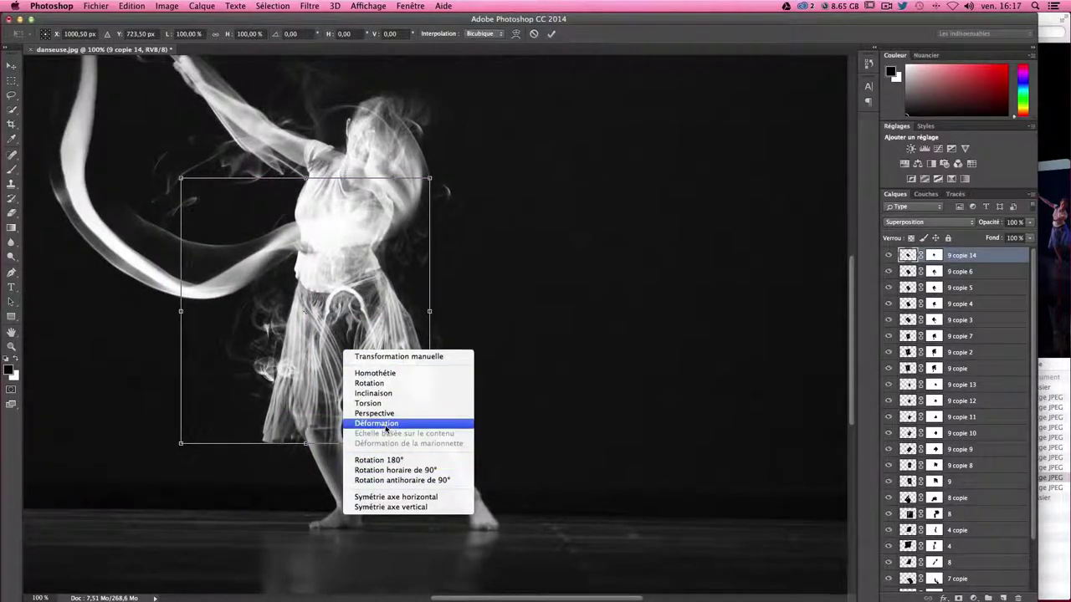
left_click(387, 425)
mouse_move(341, 328)
left_mouse_down()
mouse_move(312, 337)
mouse_move(351, 370)
left_mouse_up()
key("Return")
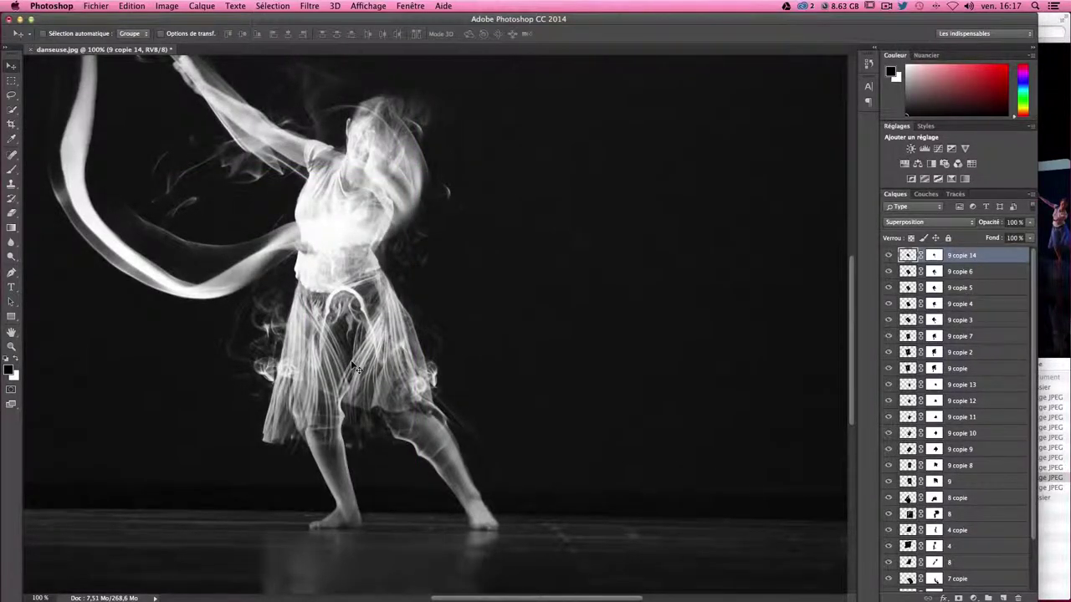
- Duplicate the smoke as 9 copie 15 and position it over the body
scroll(356, 368, "right", 2)
scroll(343, 360, "right", 3)
scroll(335, 358, "left", 4)
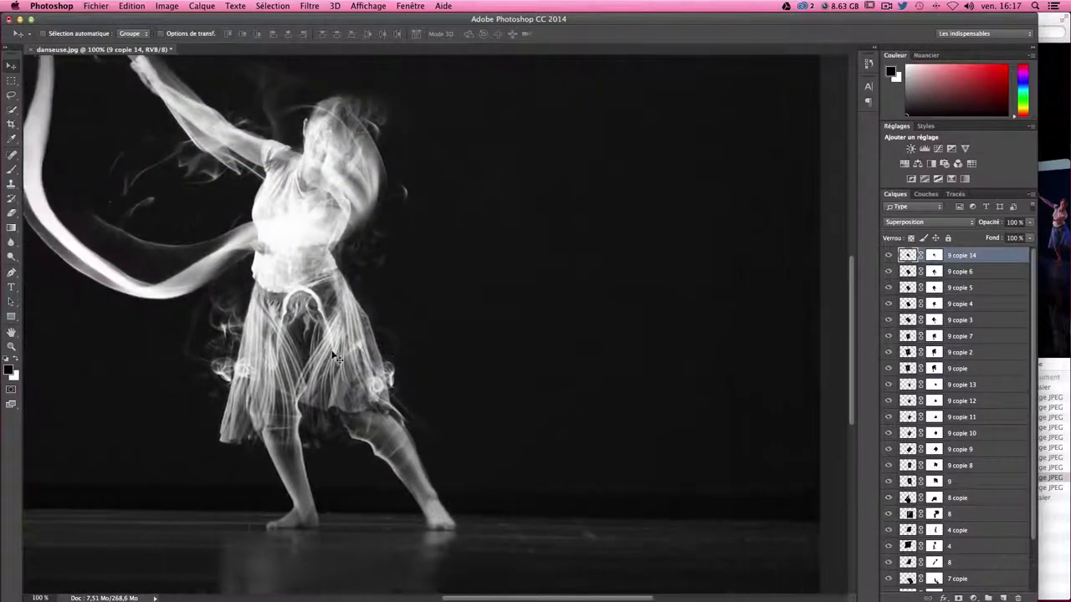
scroll(335, 358, "left", 4)
scroll(428, 351, "left", 2)
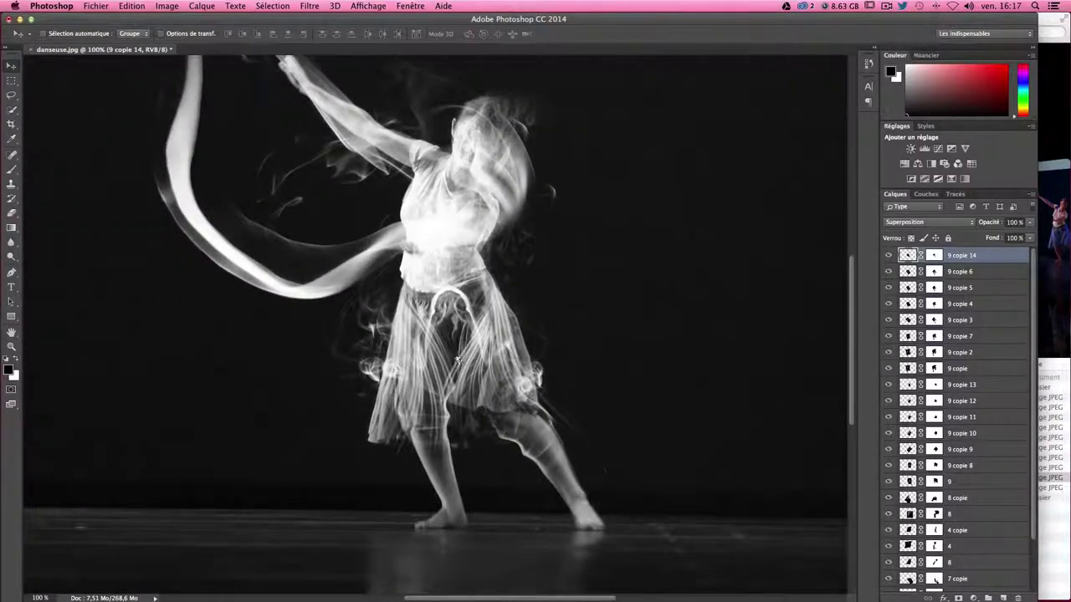
left_click_drag(457, 360, 458, 355)
key("ctrl+t")
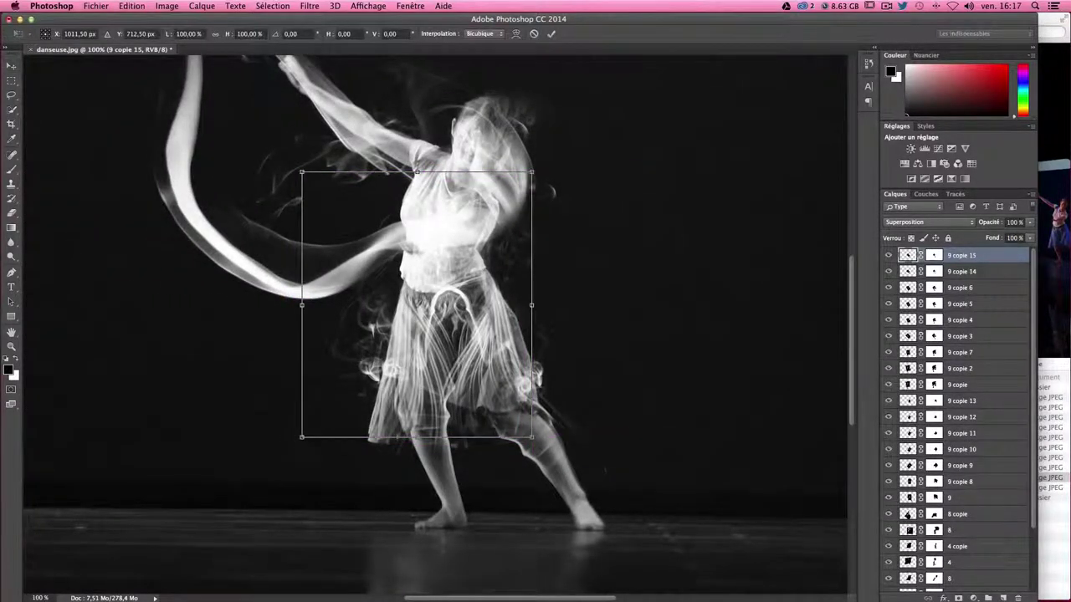
left_click_drag(418, 167, 422, 175)
key("Return")
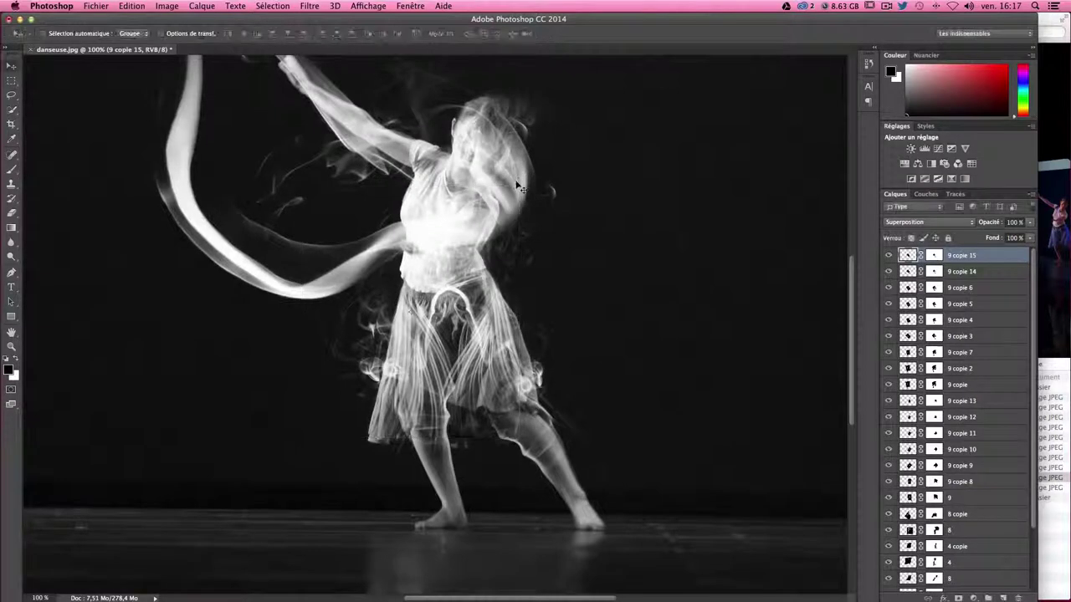
left_click_drag(490, 234, 494, 241)
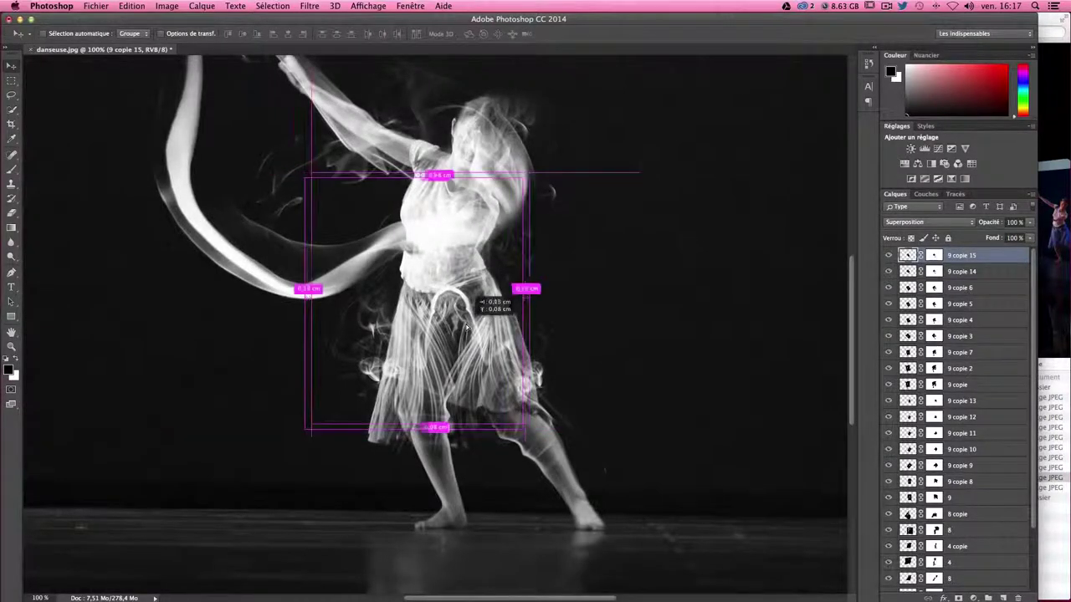
- Add 9 copie 16, shrunk to about 91% and placed over the torso
left_click_drag(481, 296, 483, 316)
key("ctrl+t")
left_click_drag(532, 171, 538, 164)
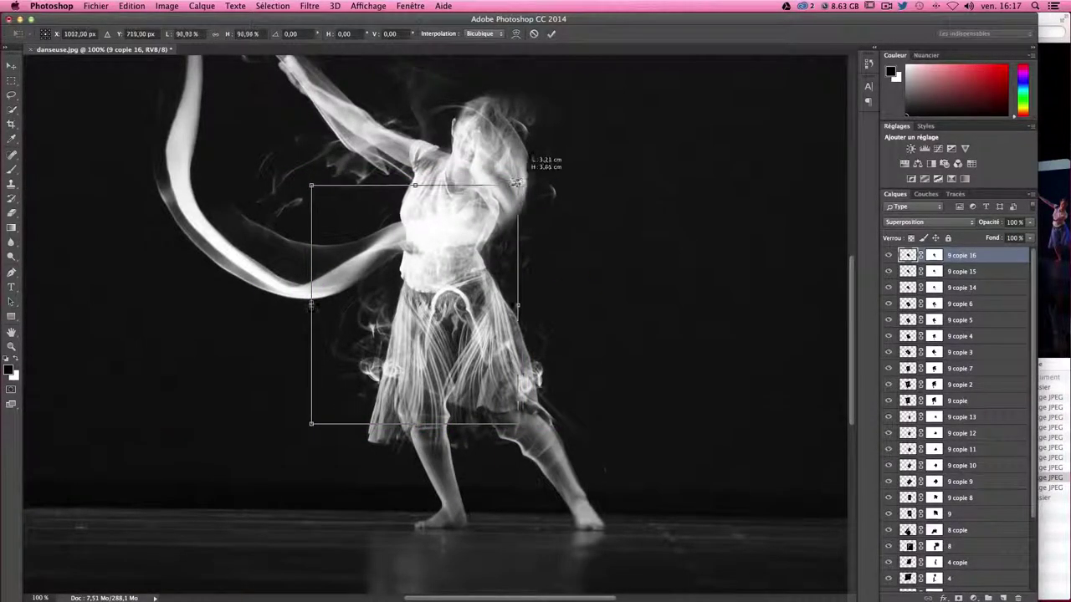
key("Return")
left_click_drag(441, 306, 458, 305)
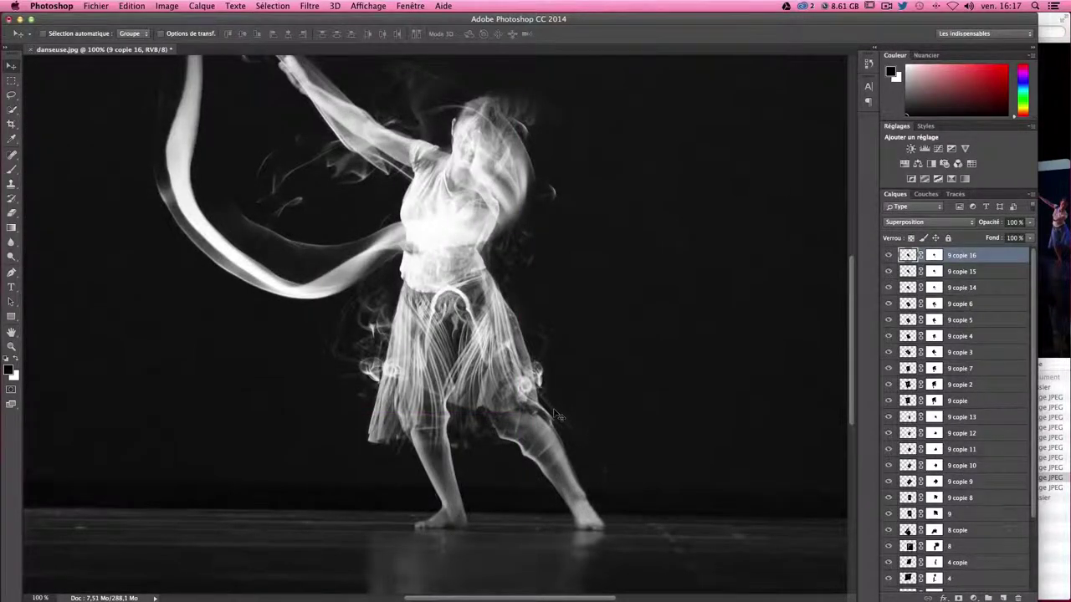
scroll(891, 376, "down", 5)
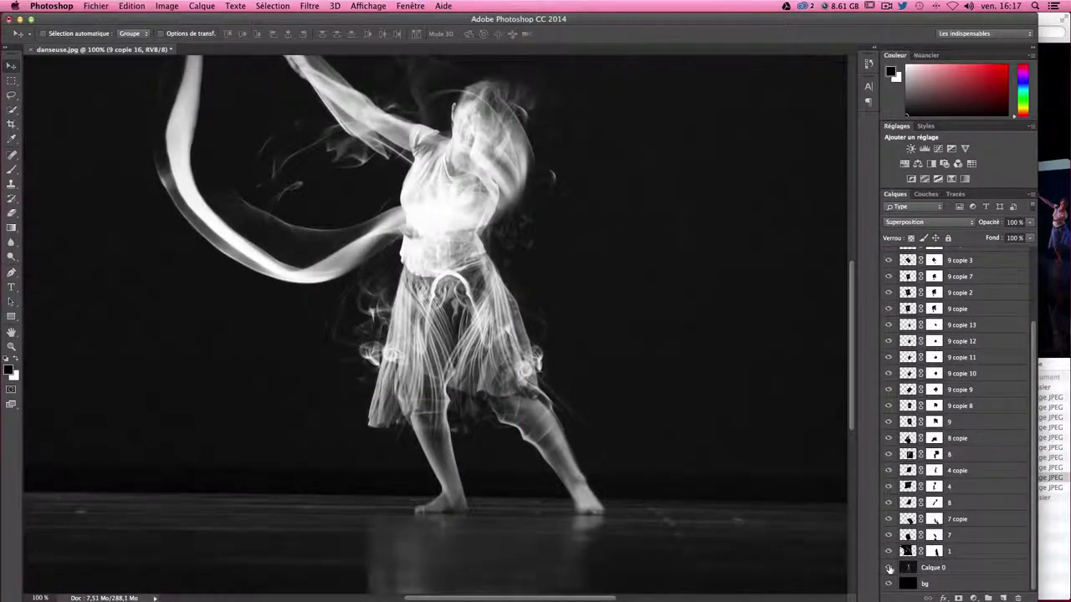
- Hide the Calque 0 dancer photo, comparing the smoke with and without it
left_click(889, 568)
left_click(888, 568)
left_click(888, 567)
left_click(888, 568)
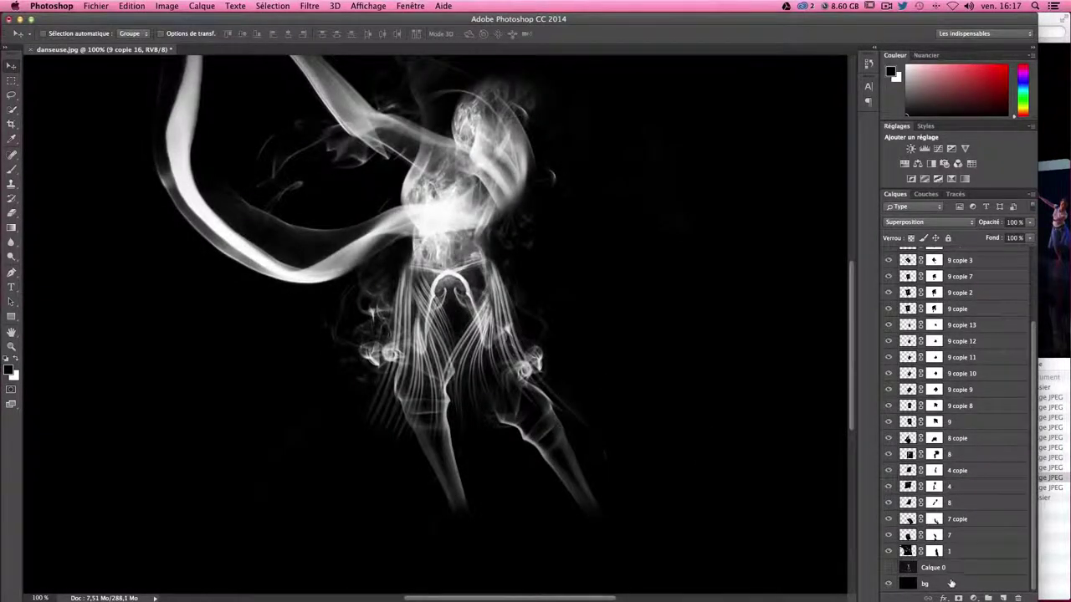
- Add another smoke copy scaled to about 91% and shifted slightly into place
mouse_move(478, 315)
left_mouse_down()
mouse_move(486, 326)
mouse_move(479, 320)
left_mouse_up()
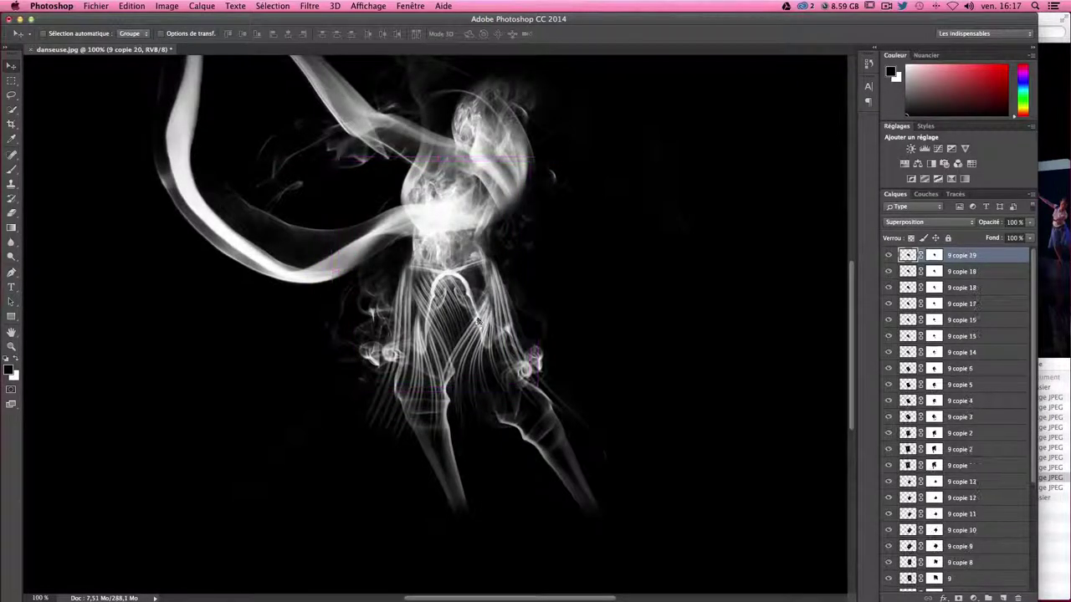
key("ctrl+t")
left_click_drag(521, 162, 513, 174)
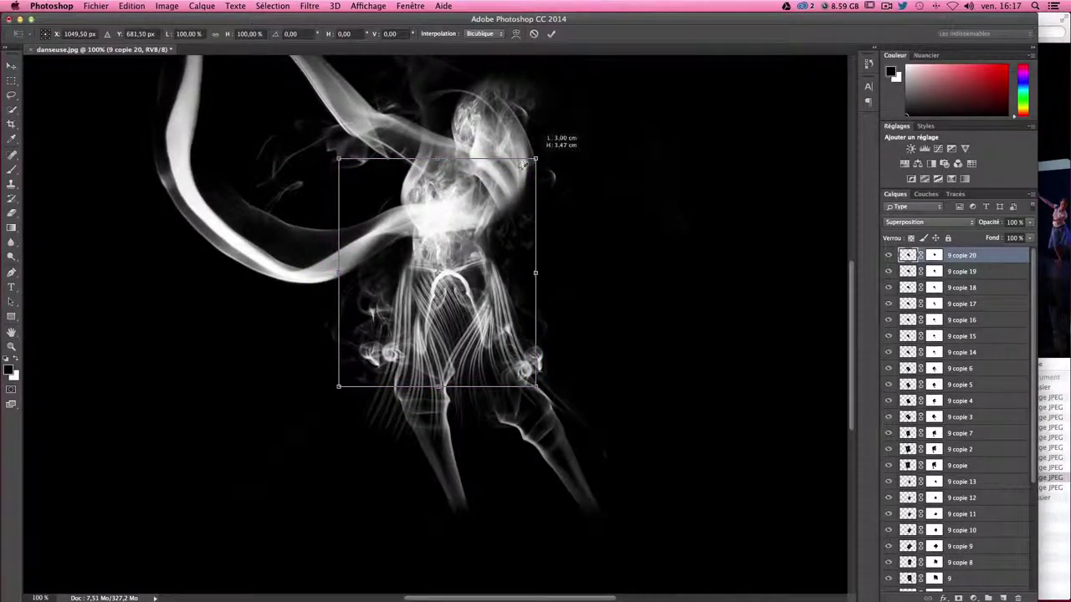
key("Return")
left_click_drag(488, 238, 489, 235)
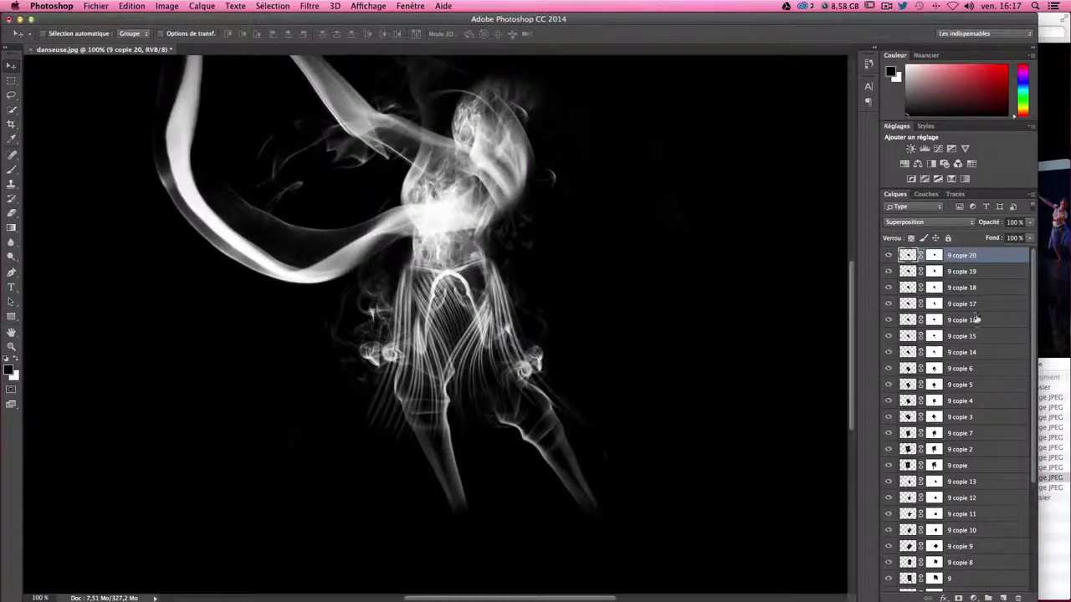
- Show the dancer photo beneath the smoke to check, then hide it again
scroll(954, 472, "down", 5)
left_click(888, 568)
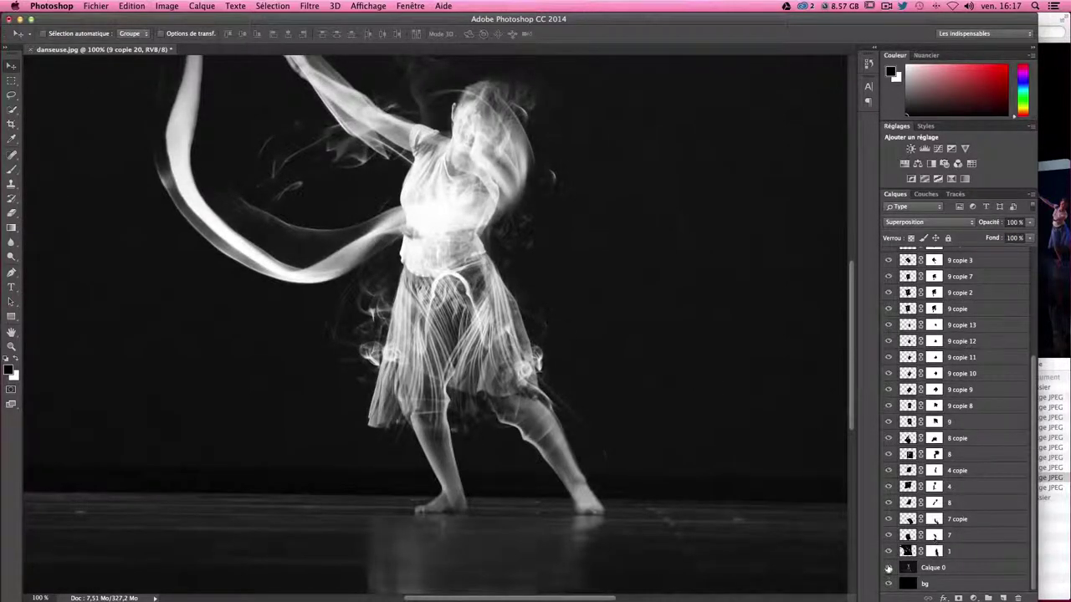
left_click(888, 567)
- Duplicate a smoke stroke to the right of the figure and warp it into a bent wisp
left_click_drag(475, 308, 610, 320)
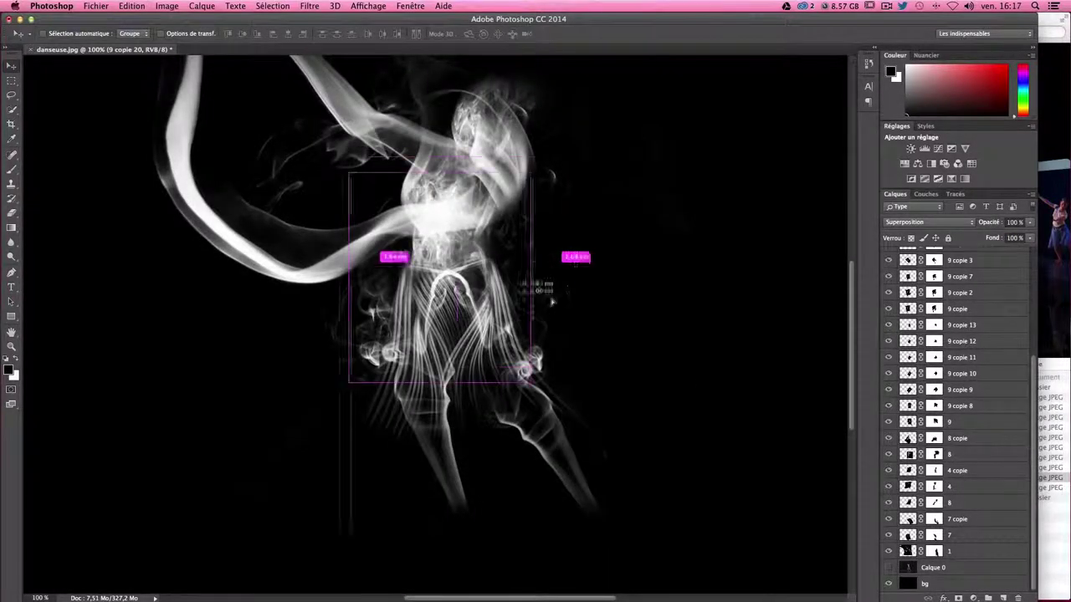
key("ctrl+t")
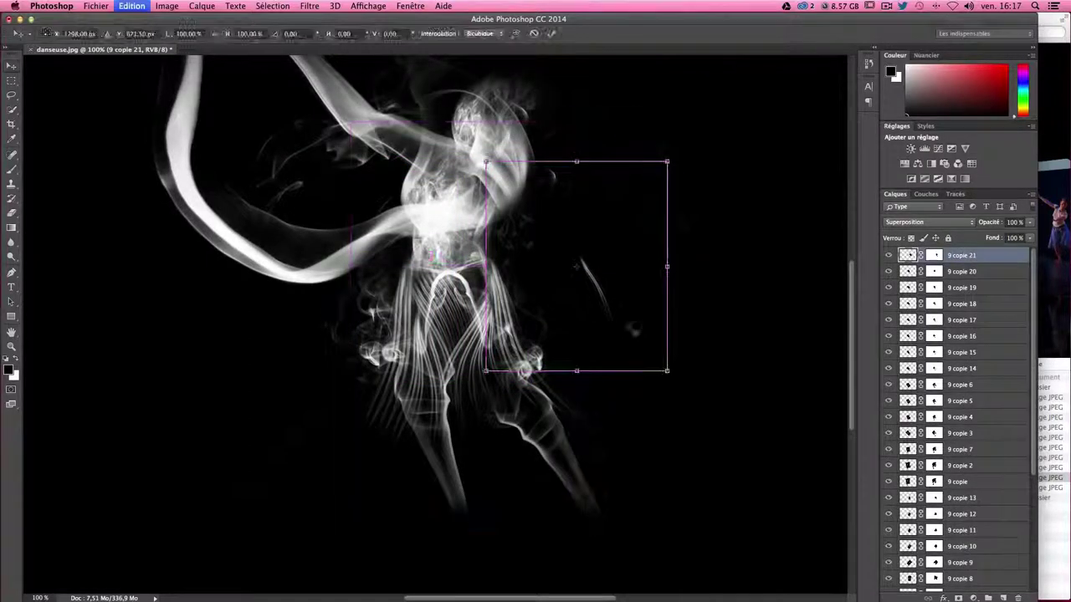
right_click(624, 299)
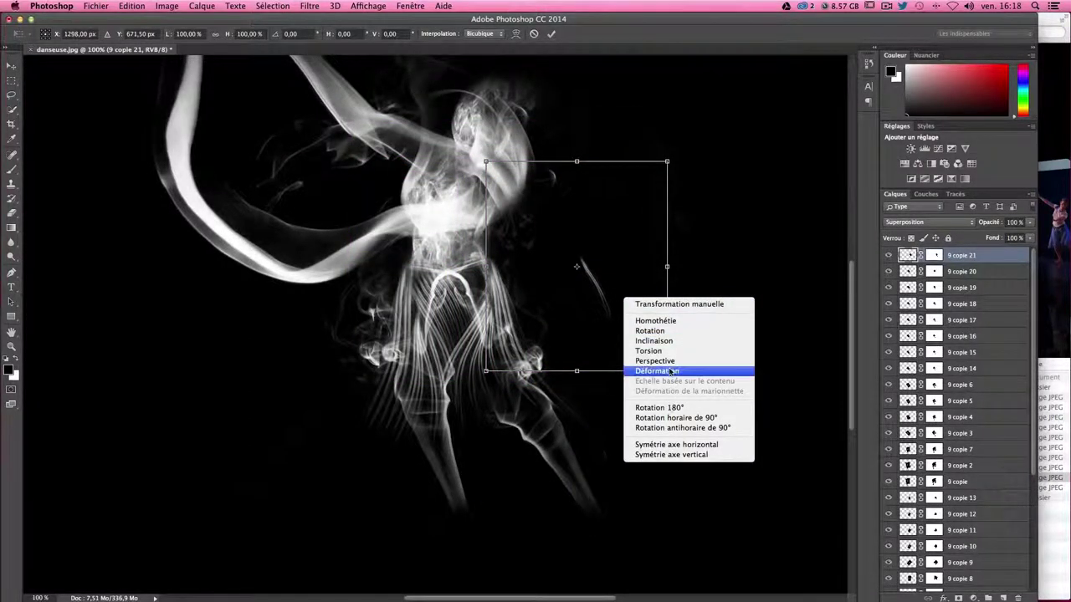
left_click(654, 370)
left_click_drag(668, 372, 627, 370)
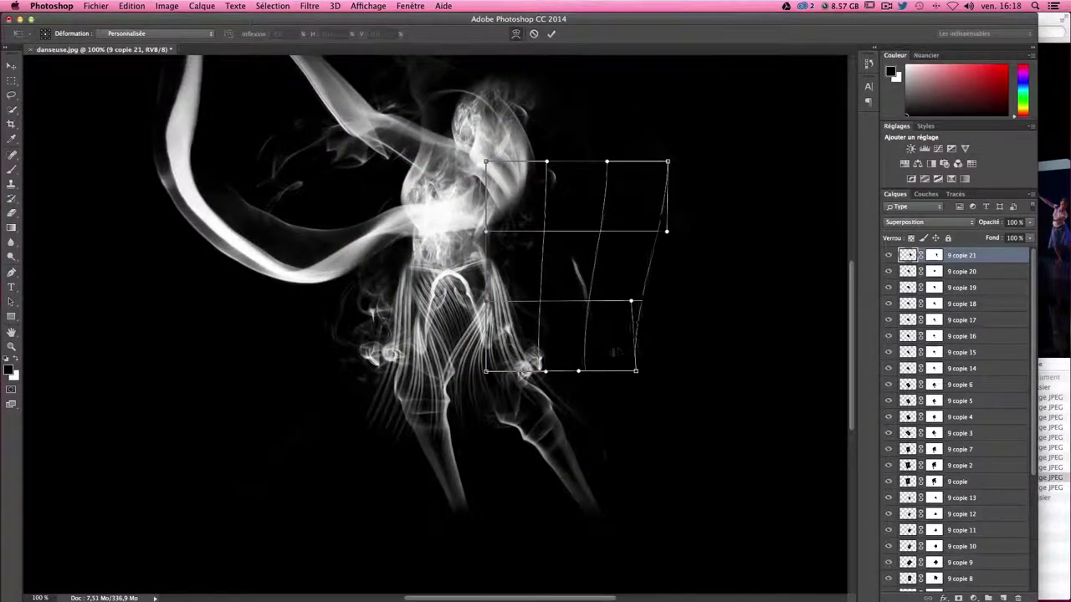
left_click_drag(598, 201, 599, 339)
scroll(598, 341, "right", 5)
key("Return")
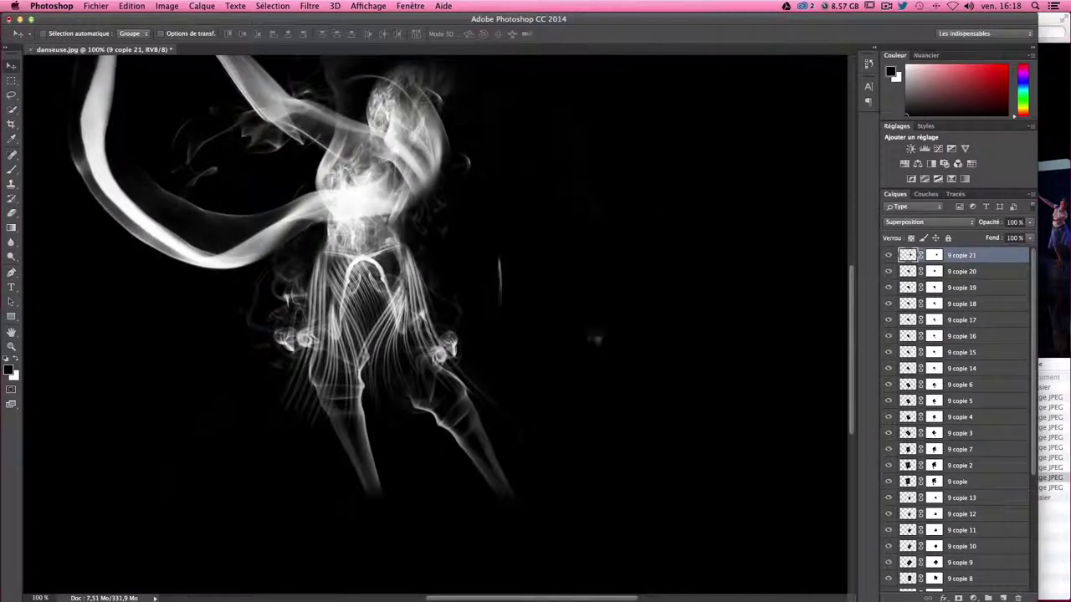
- Scale the wisp down, rotate it about 1.85°, and place a duplicate beside it
key("super+t")
mouse_move(552, 353)
left_mouse_down()
mouse_move(503, 281)
mouse_move(418, 280)
left_mouse_up()
key("Return")
key("super+t")
mouse_move(541, 326)
left_mouse_down()
mouse_move(532, 332)
mouse_move(579, 299)
mouse_move(552, 282)
left_mouse_up()
key("Return")
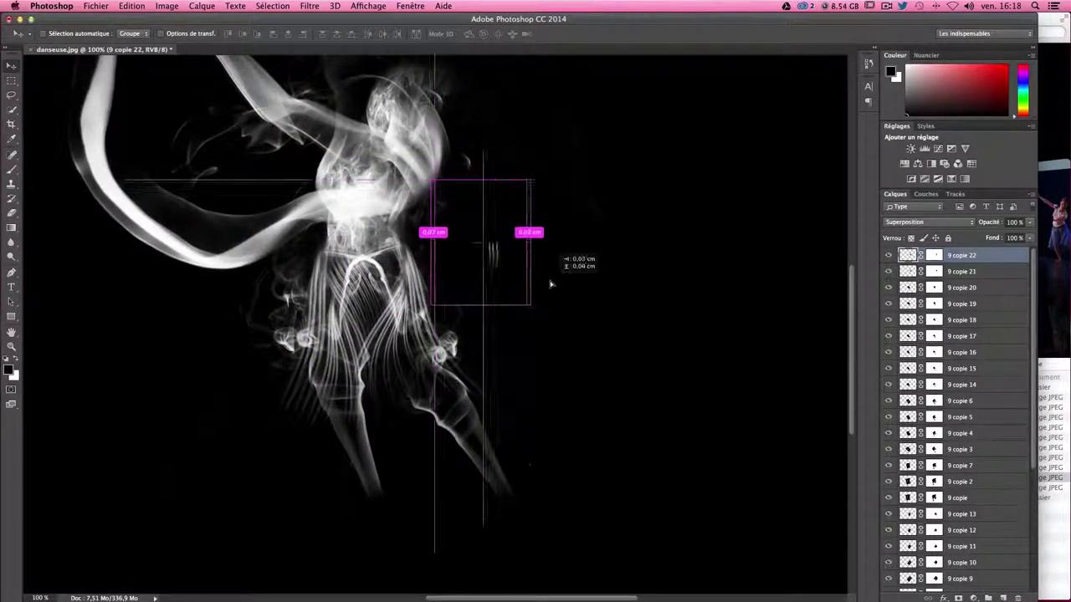
key("super+j")
left_click_drag(552, 283, 587, 285)
- Duplicate the wisp layers and shift the copies right into a row of fine stripes
left_click(972, 288, "shift")
key("super+j")
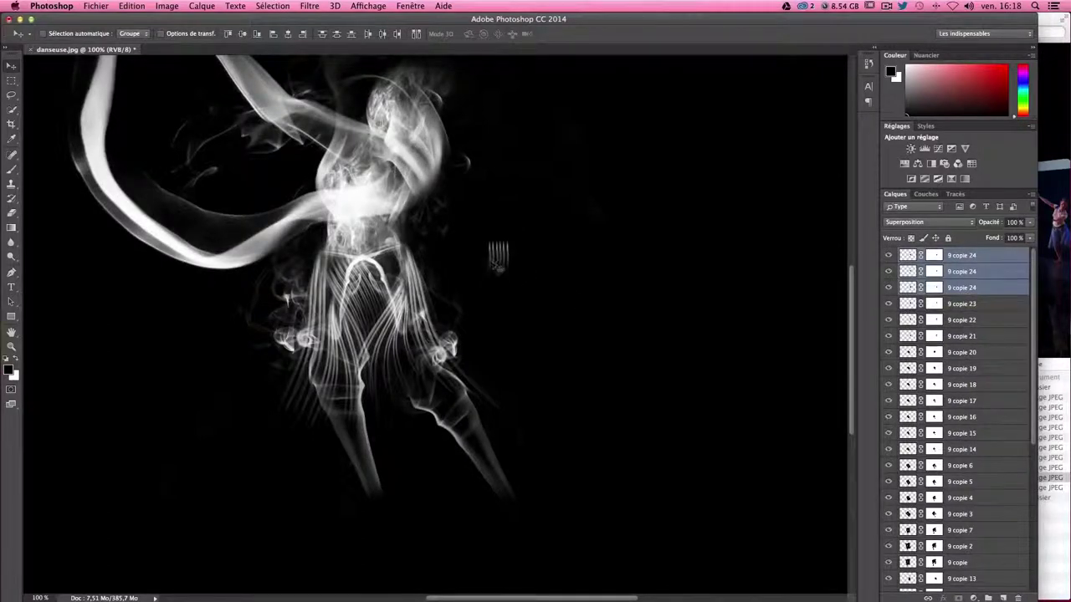
left_click(990, 258)
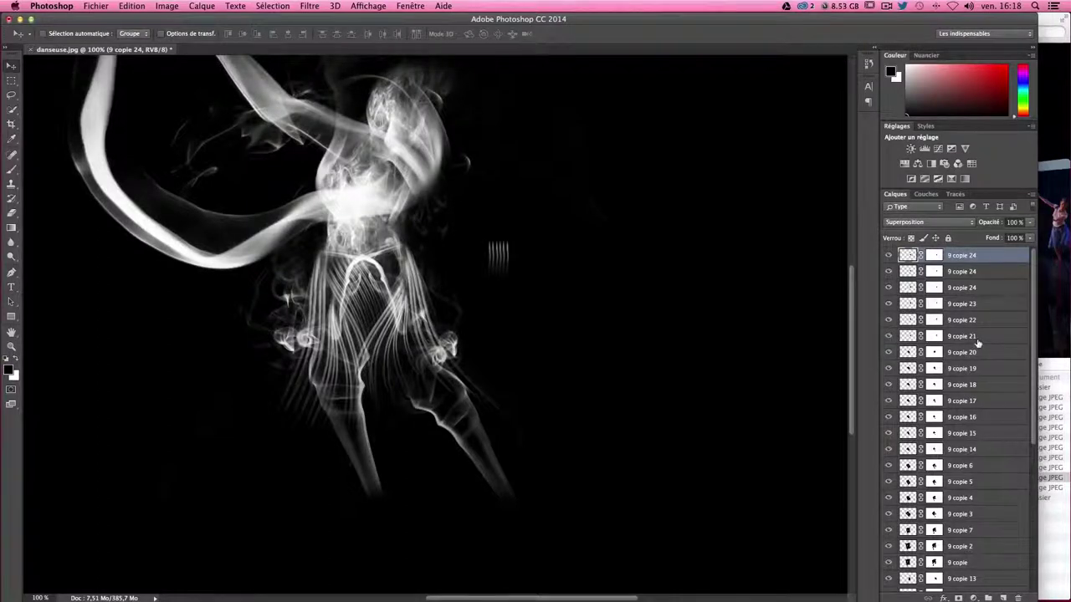
left_click(977, 338)
left_click(950, 261, "shift")
left_click_drag(571, 280, 592, 271)
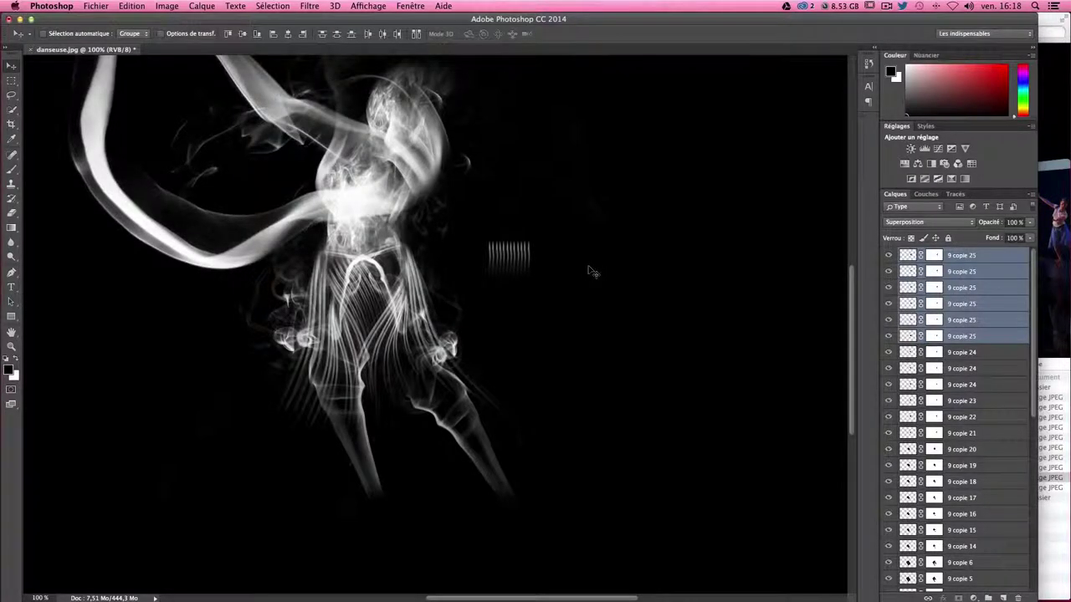
- Merge all wisp layers from 9 copie 25 down to 9 copie 21 into one stripe layer
left_click(975, 257)
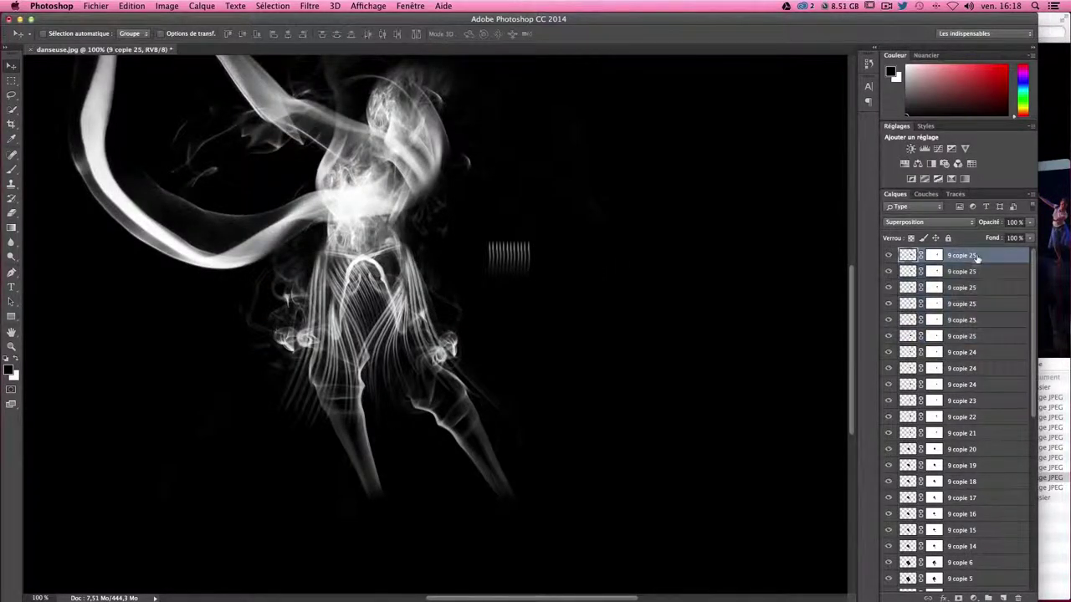
left_click(977, 435, "shift")
right_click(978, 435)
left_click(867, 445)
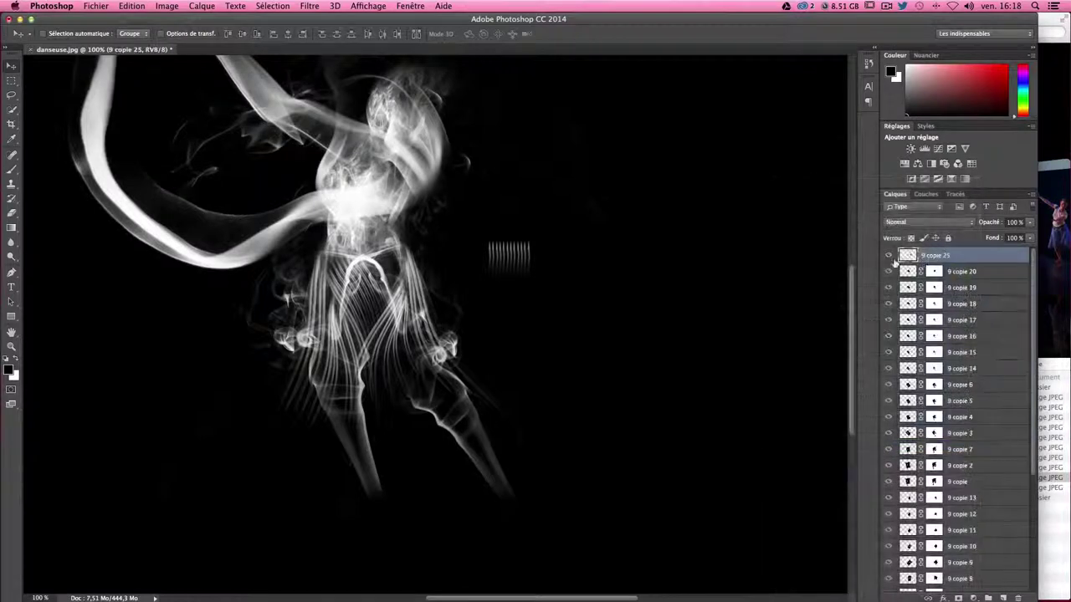
- Duplicate the stripe layer, lasso part of it, and move it beside the row
left_click_drag(474, 268, 657, 291)
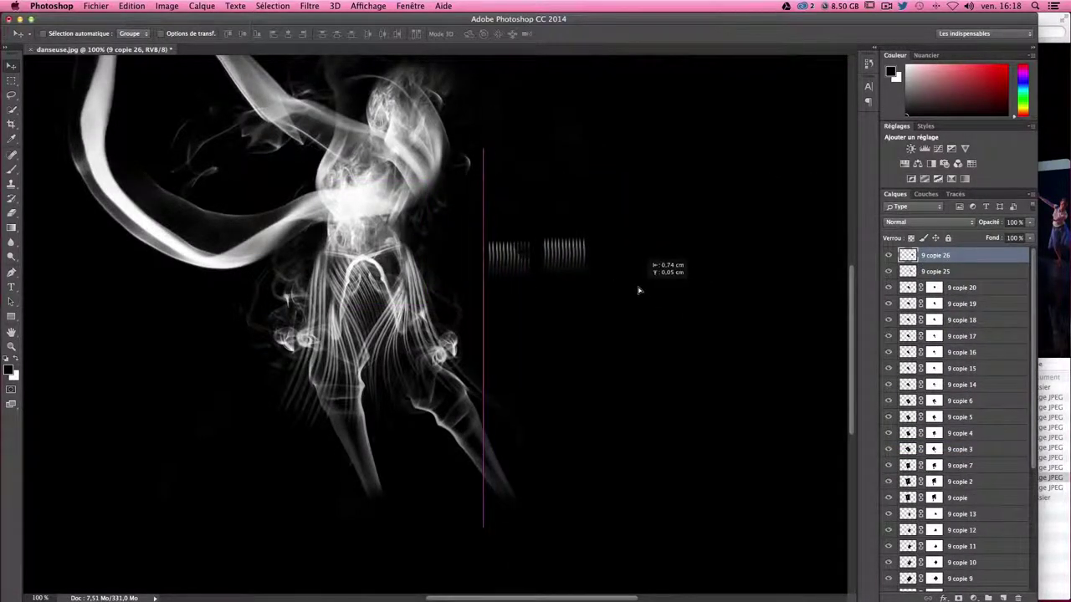
mouse_move(657, 291)
left_mouse_down()
mouse_move(690, 345)
mouse_move(733, 338)
left_mouse_up()
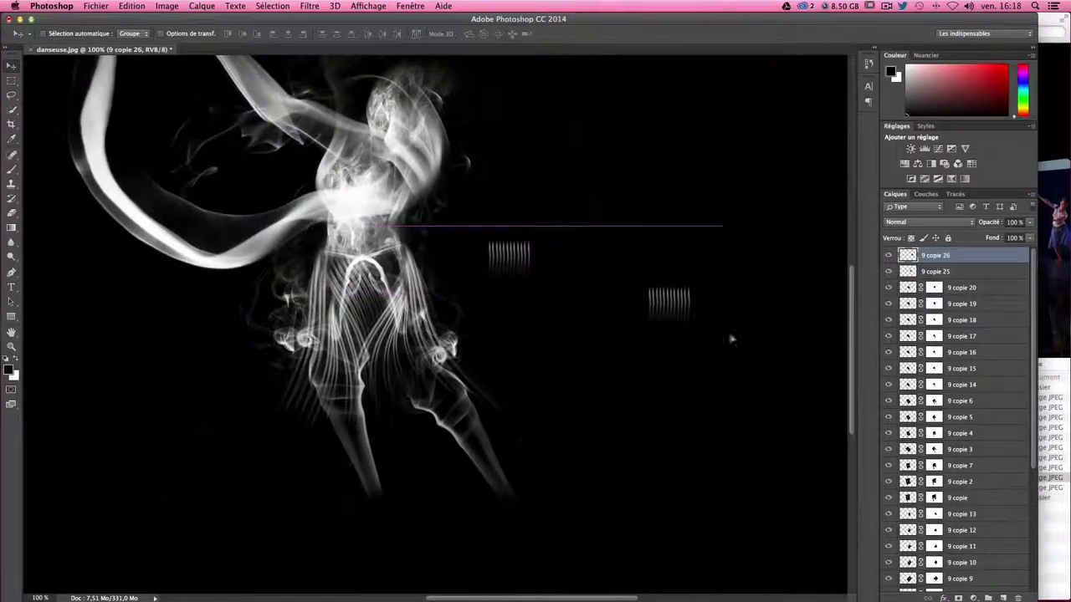
left_click(11, 96)
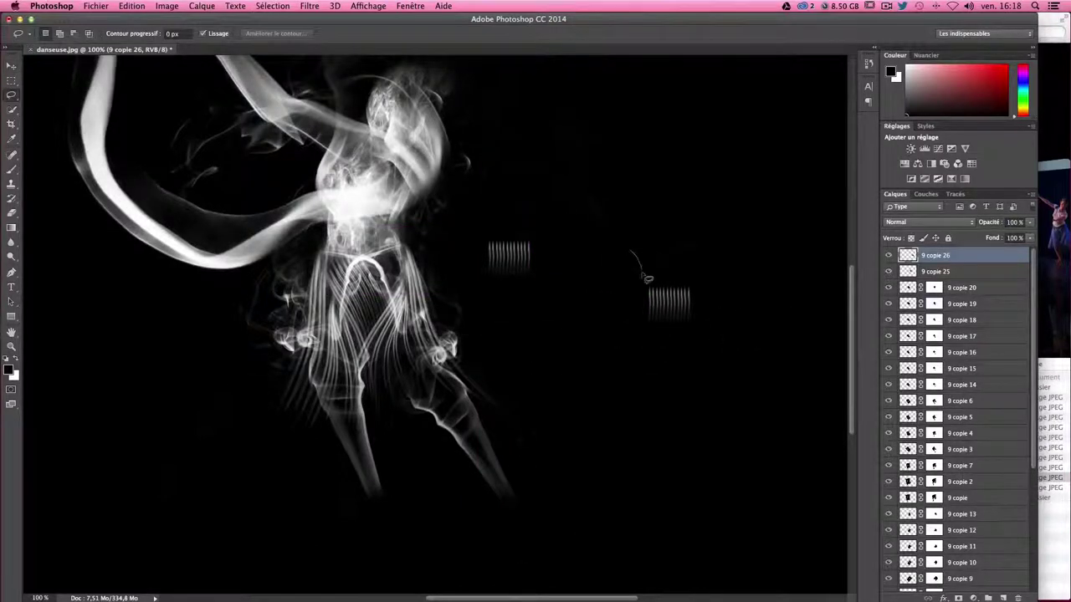
left_click_drag(645, 358, 623, 209)
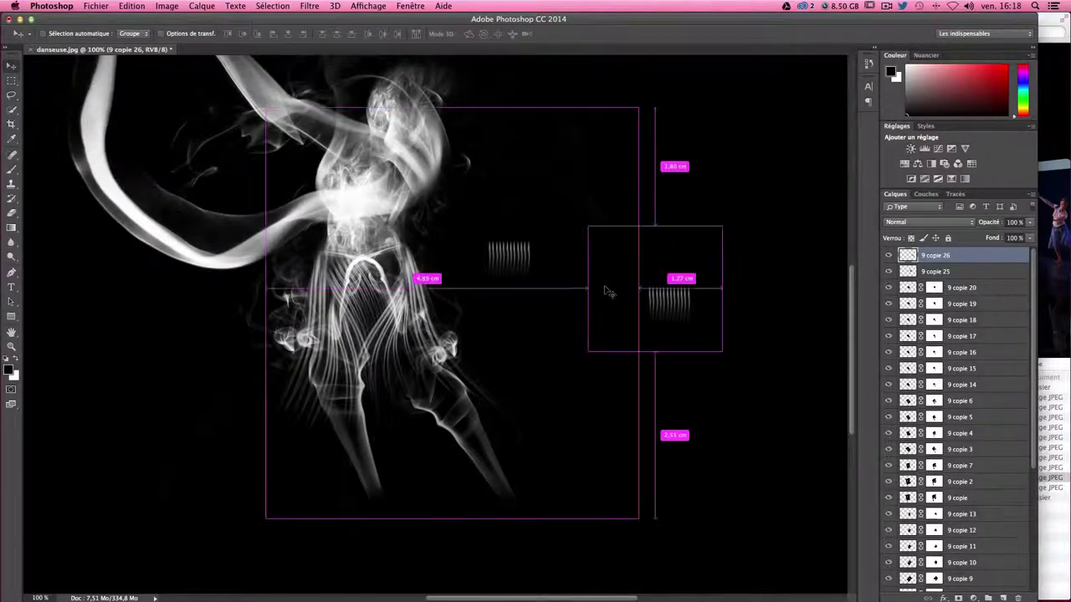
key("ctrl+t")
key("Return")
left_click_drag(687, 330, 583, 283)
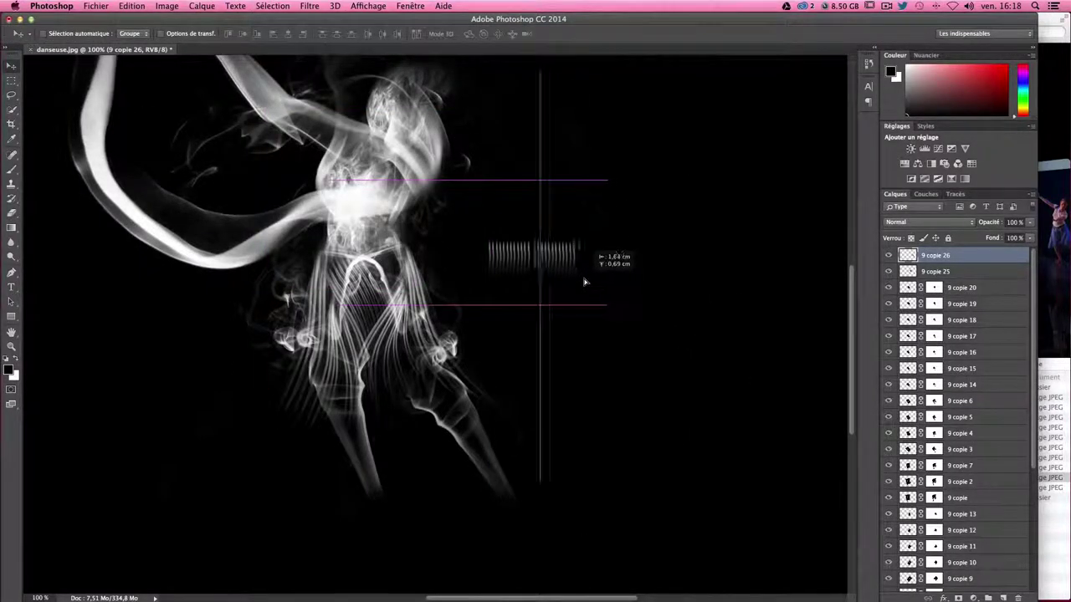
key("Left")
key("Left")
key("Left")
key("Left")
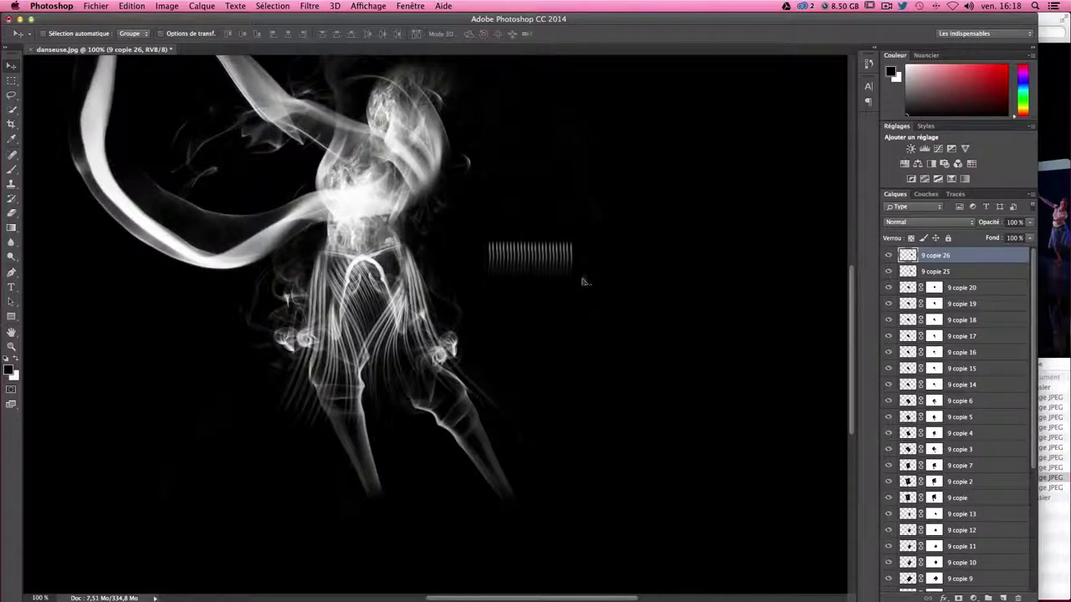
- Merge stripe layers 9 copie 25 and 26 into one and shrink the result
left_click(972, 277, "shift")
right_click(971, 276)
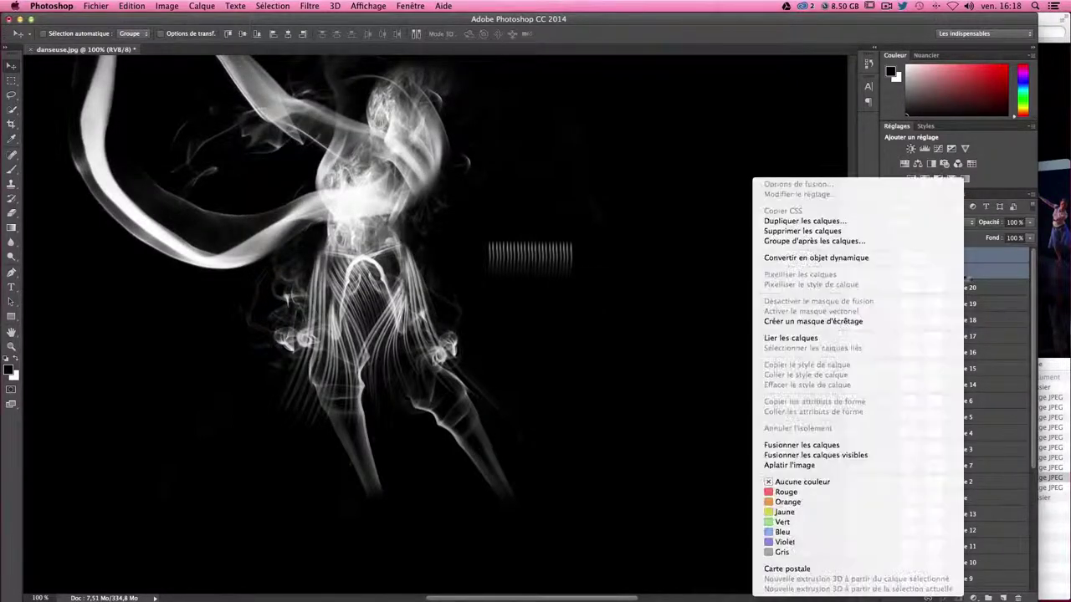
left_click(793, 445)
key("ctrl+t")
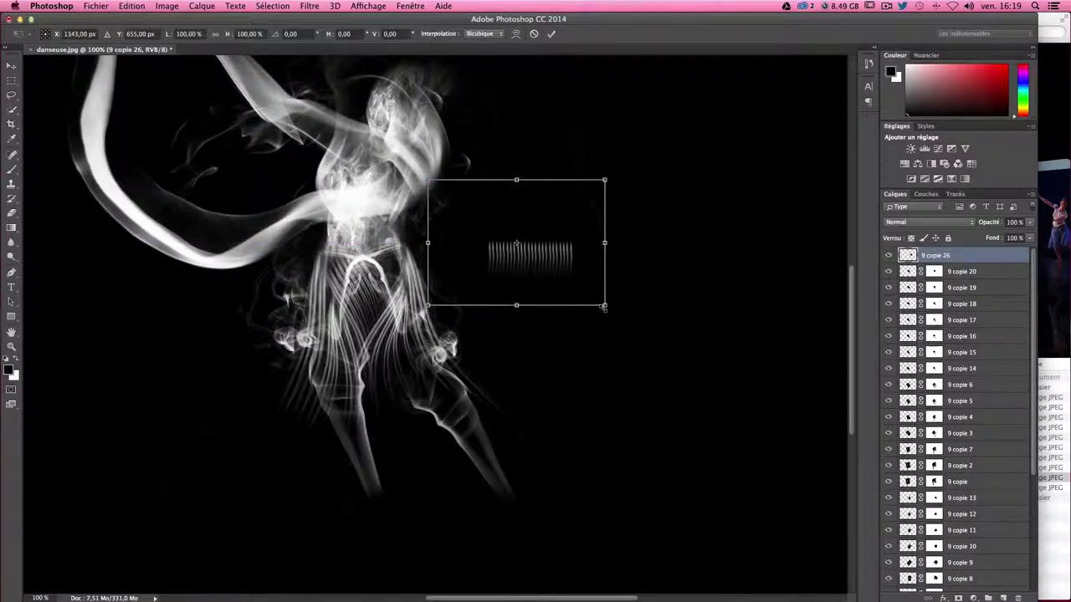
mouse_move(604, 307)
left_mouse_down()
mouse_move(523, 248)
mouse_move(418, 284)
left_mouse_up()
key("Return")
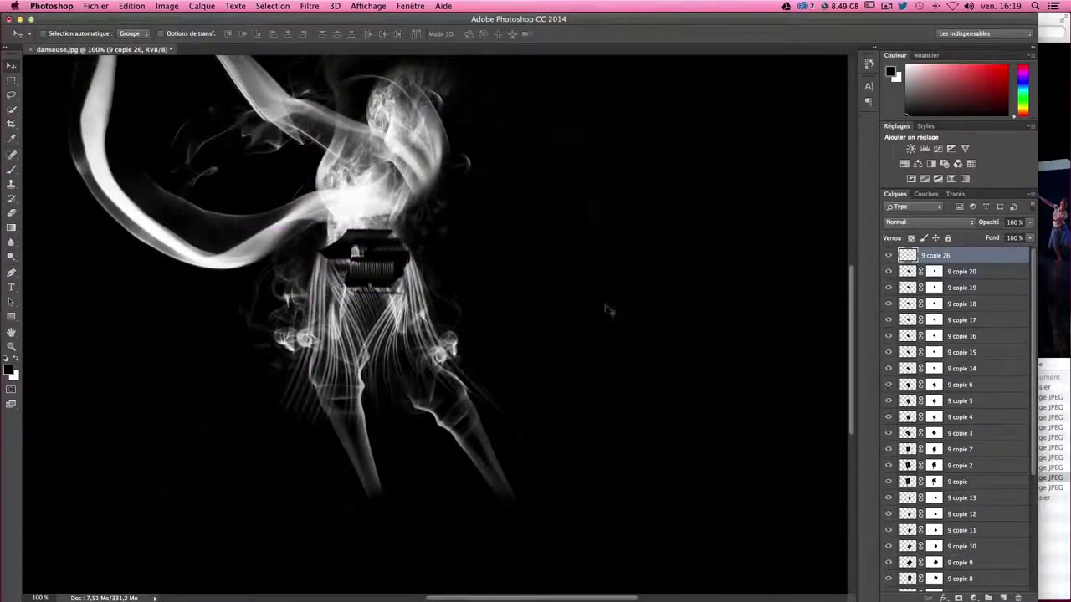
- Set the stripe layer to Superposition blending and reposition it over the dancer
left_click(907, 224)
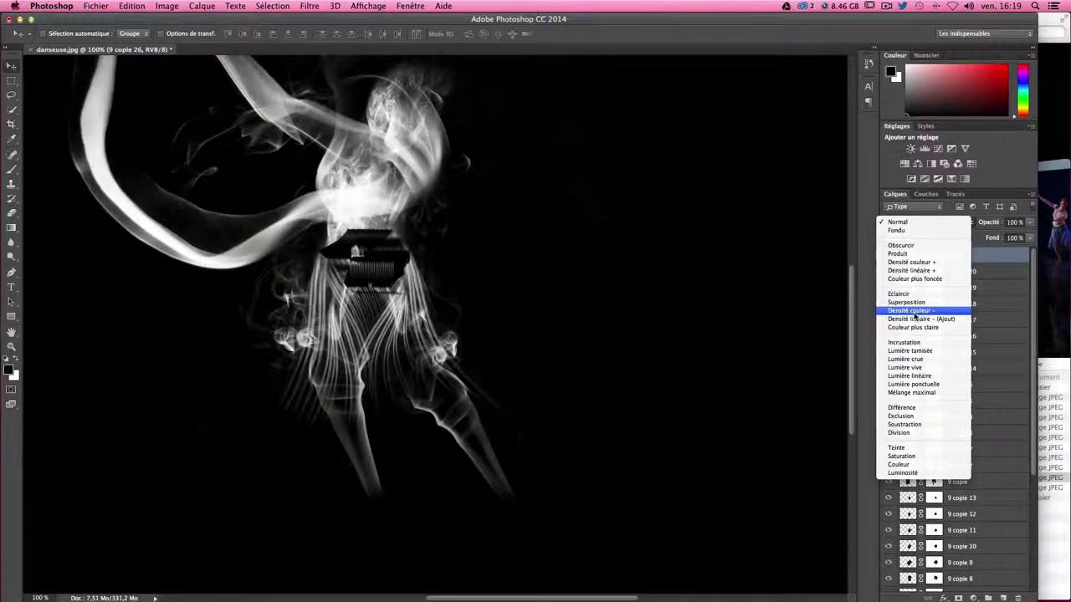
left_click(927, 222)
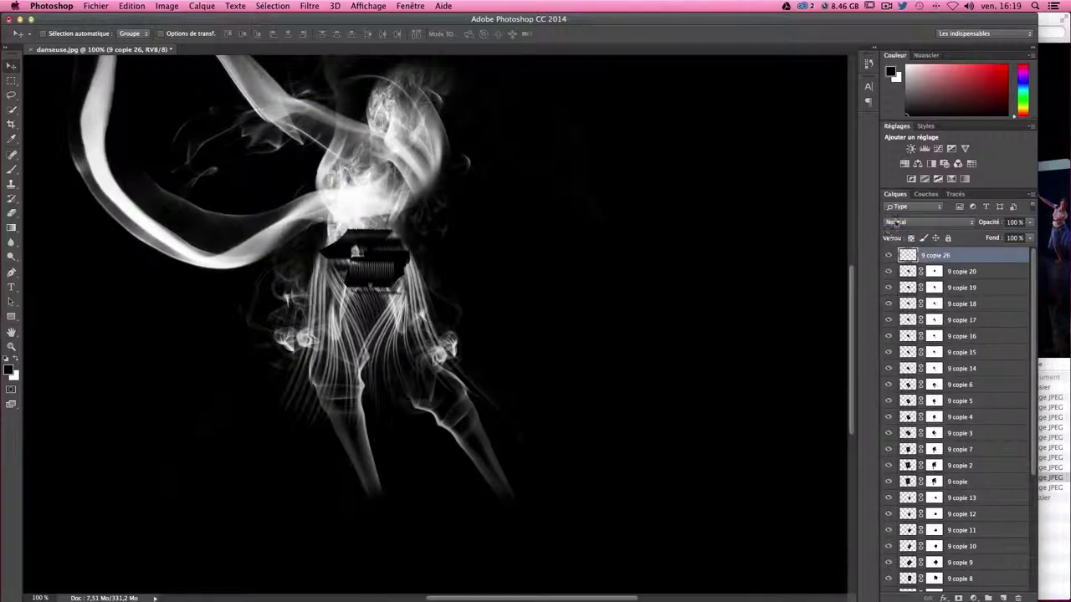
left_click(895, 223)
left_click(906, 302)
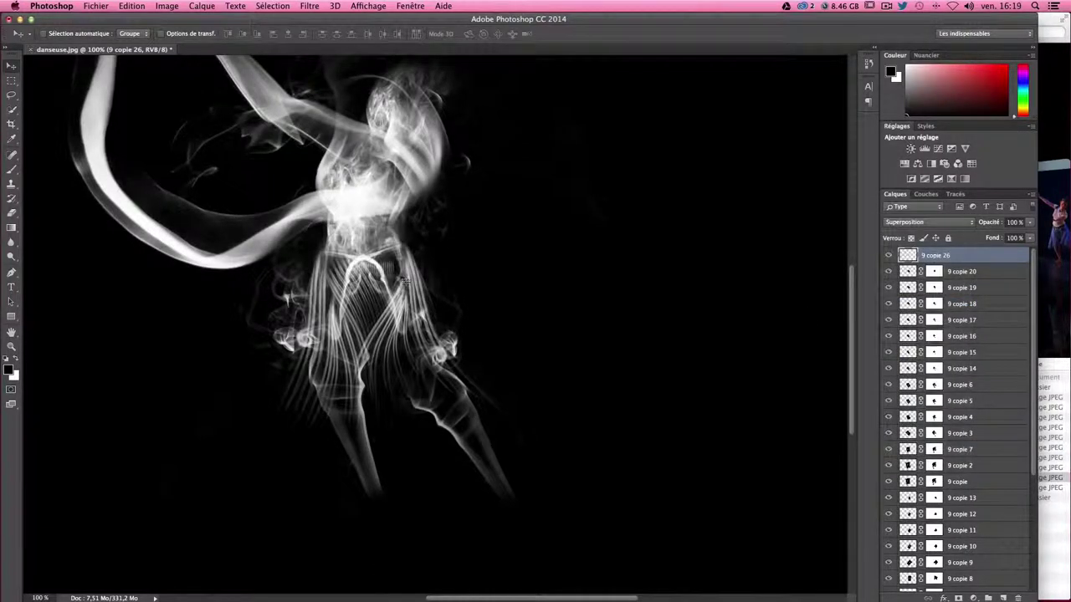
left_click_drag(383, 263, 393, 266)
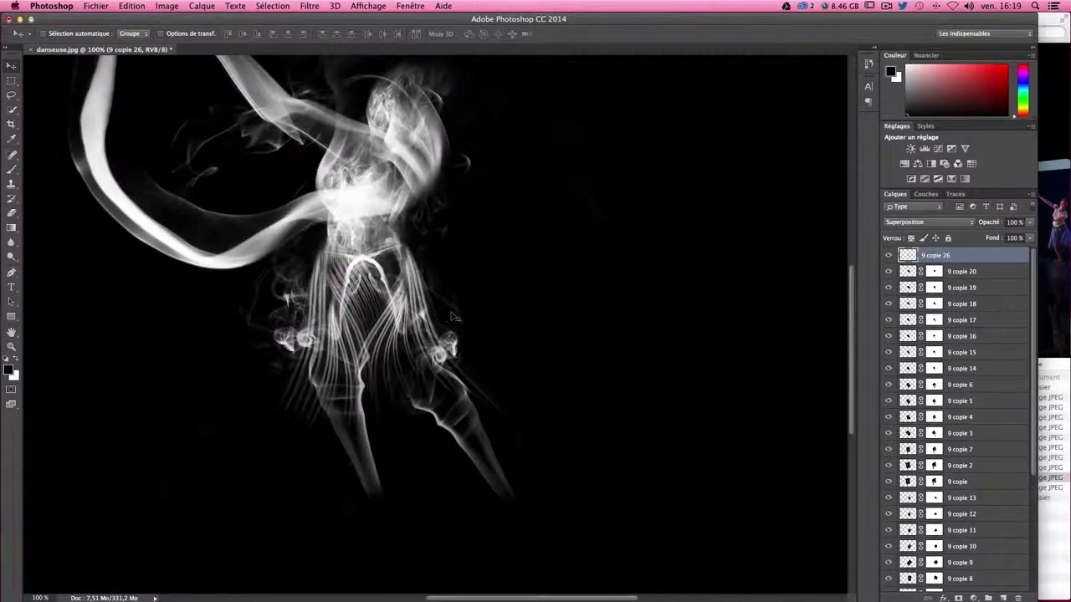
key("ctrl+t")
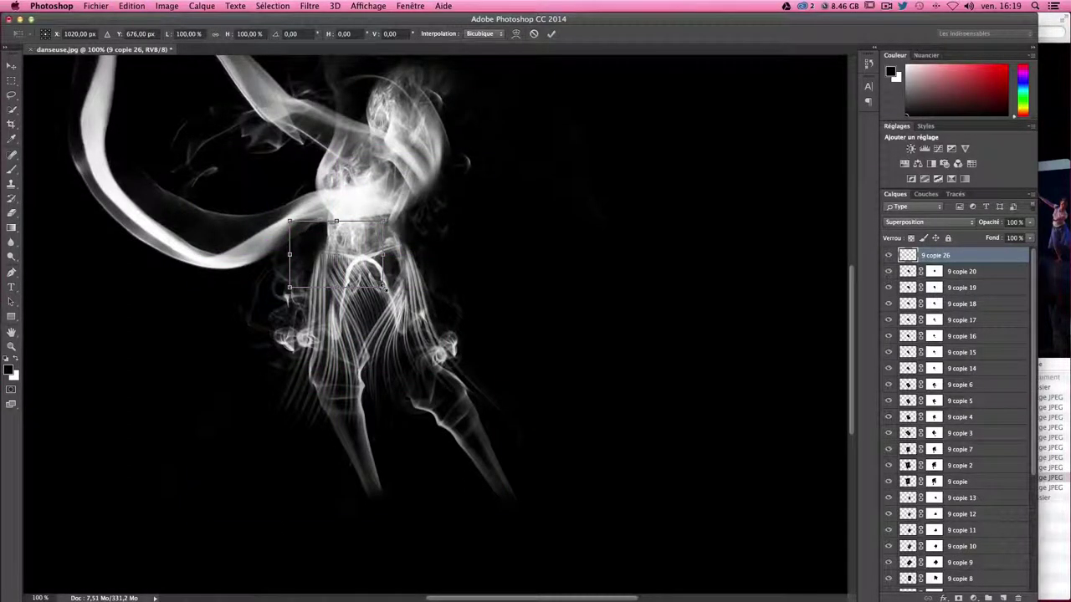
key("Return")
- Add a copy to the right, merge both, set Superposition, and move it onto the waist
left_click_drag(383, 286, 590, 295)
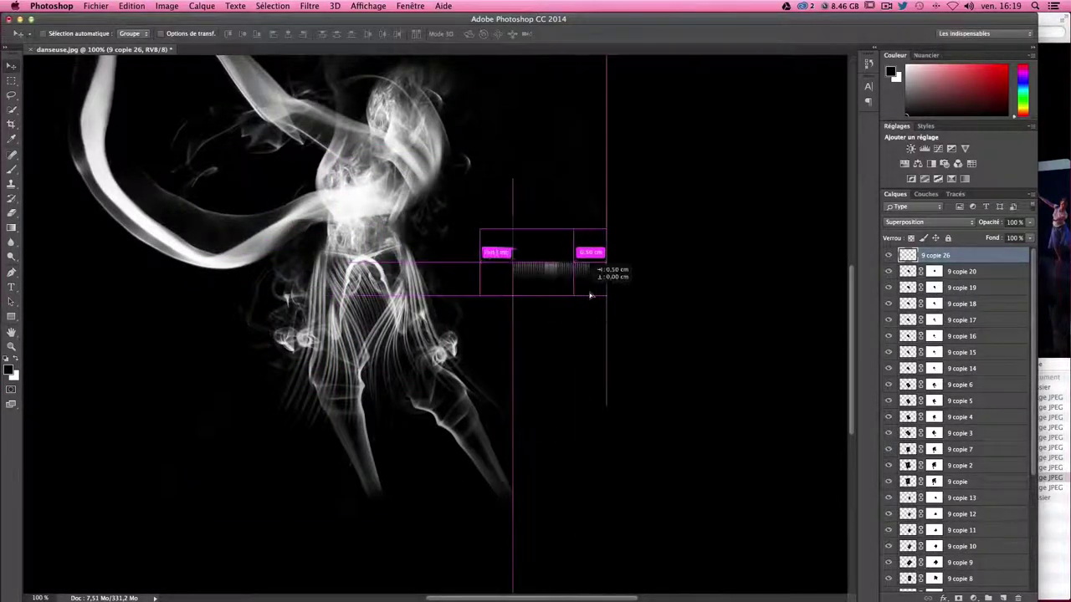
left_click_drag(589, 296, 629, 295)
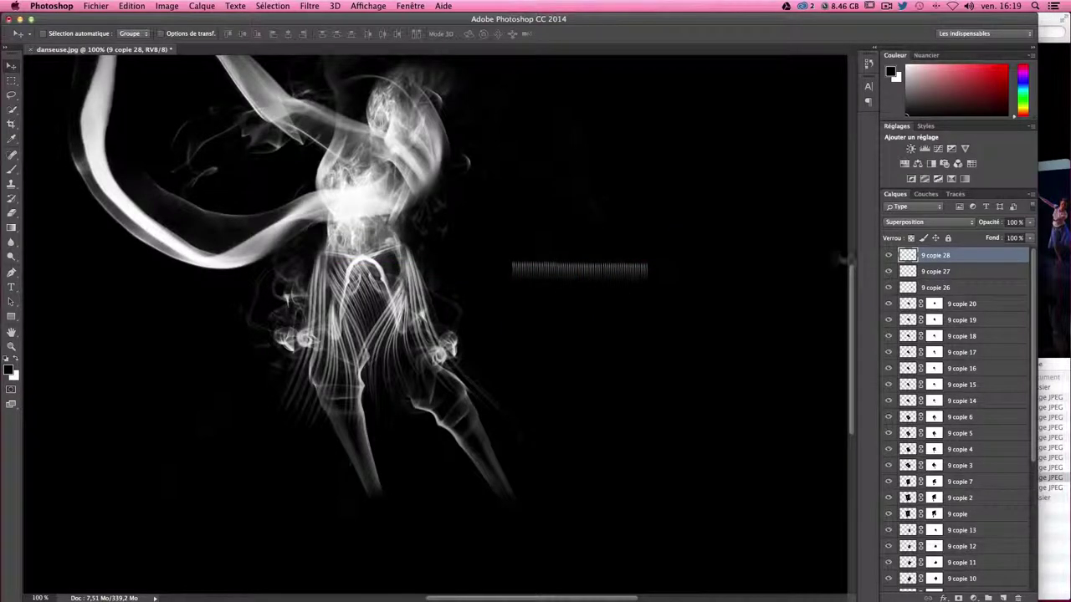
left_click(929, 287, "shift")
right_click(928, 293)
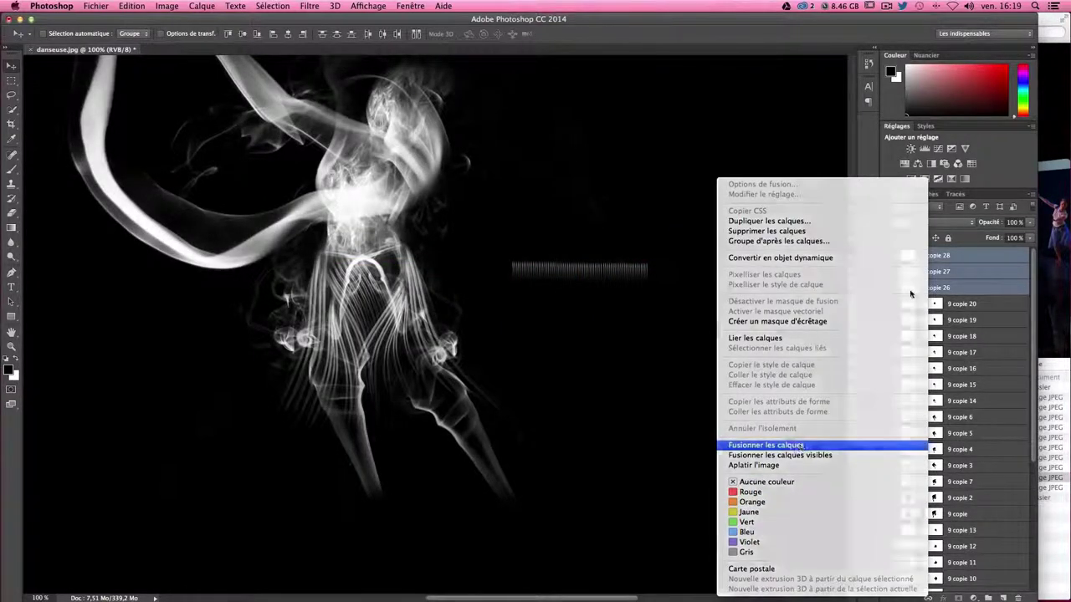
left_click(803, 441)
left_click(922, 222)
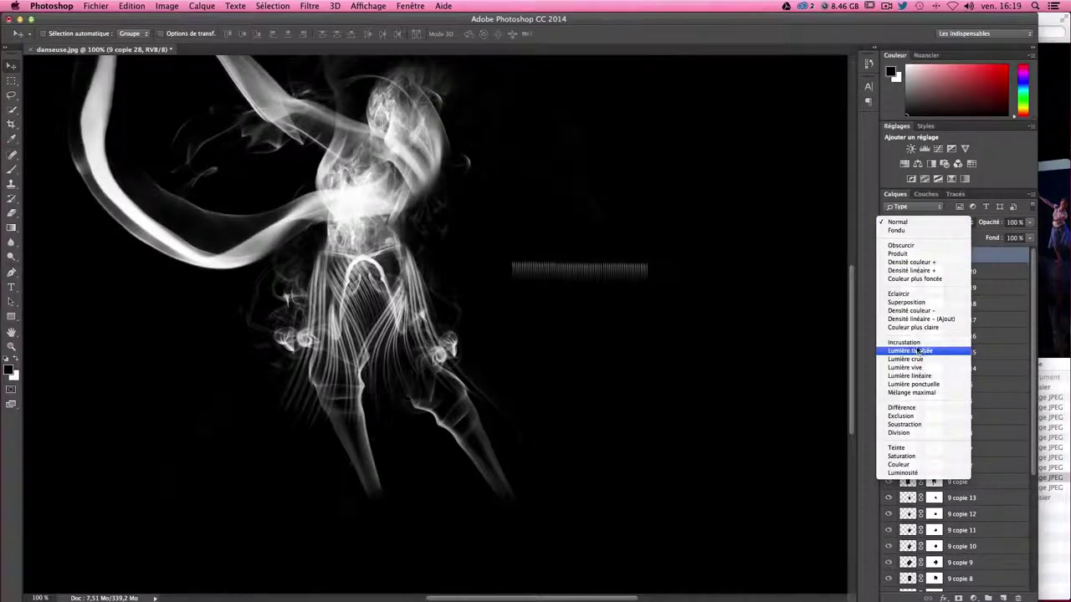
left_click(920, 308)
left_click_drag(593, 304, 411, 297)
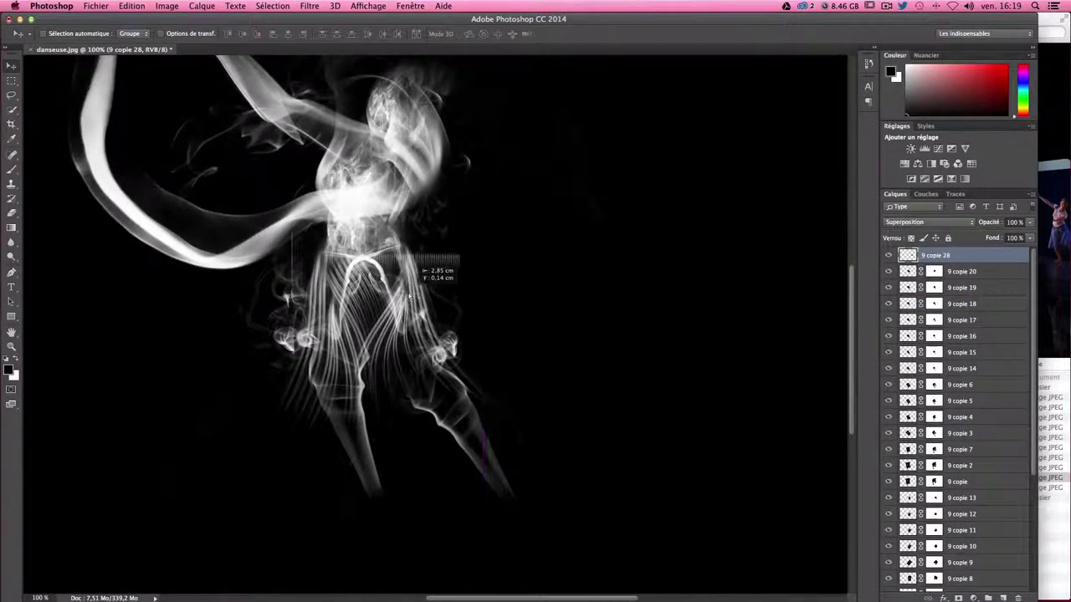
- Warp the stripe layer's corners and top edge into a curve around the waist
key("ctrl+t")
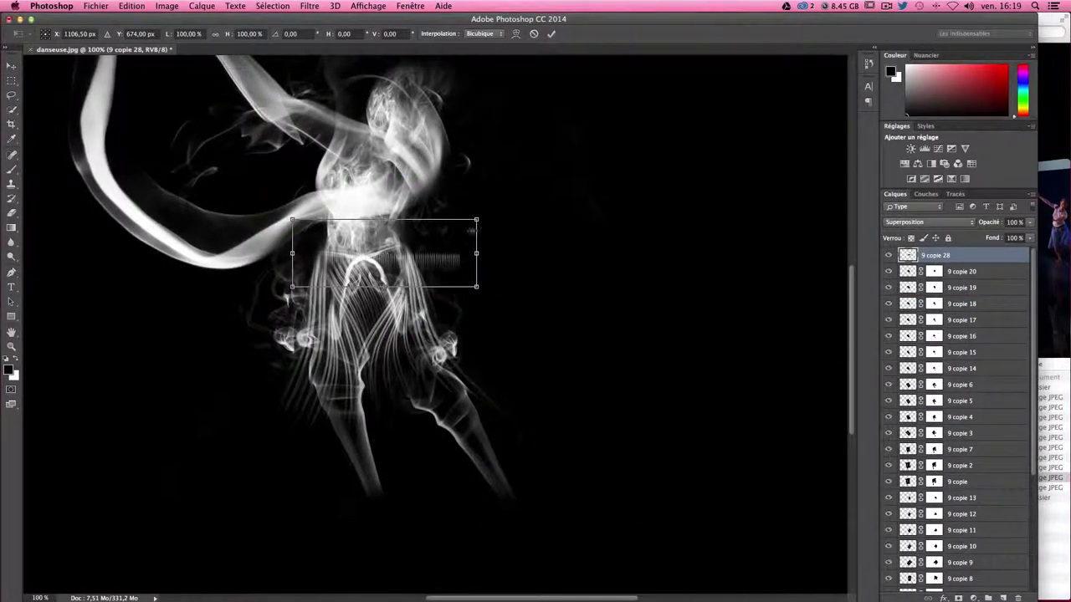
right_click(441, 269)
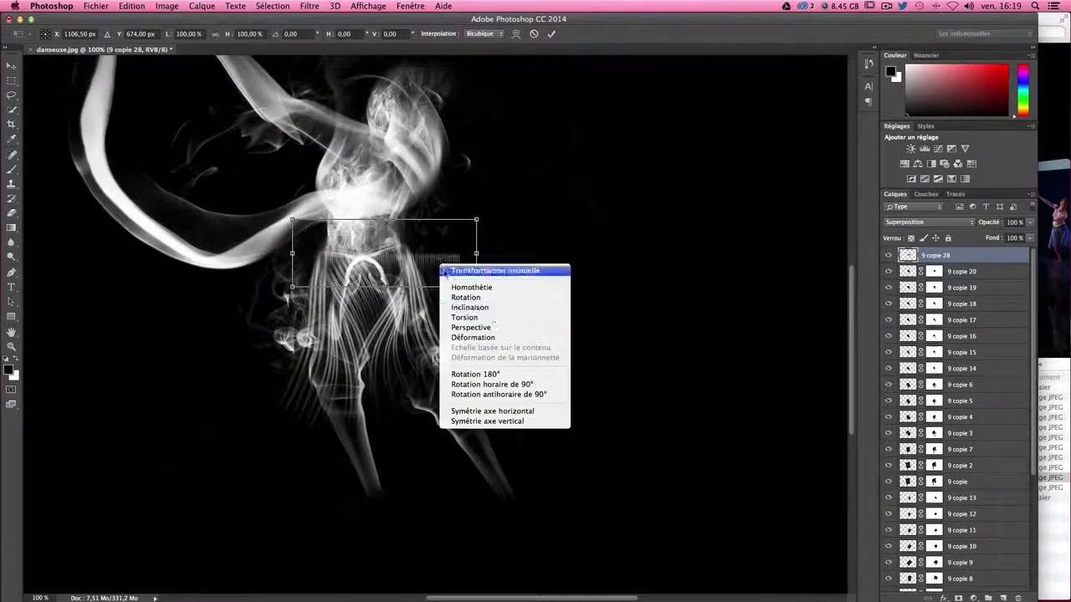
left_click(502, 343)
mouse_move(391, 230)
left_mouse_down()
mouse_move(399, 305)
mouse_move(451, 264)
left_mouse_up()
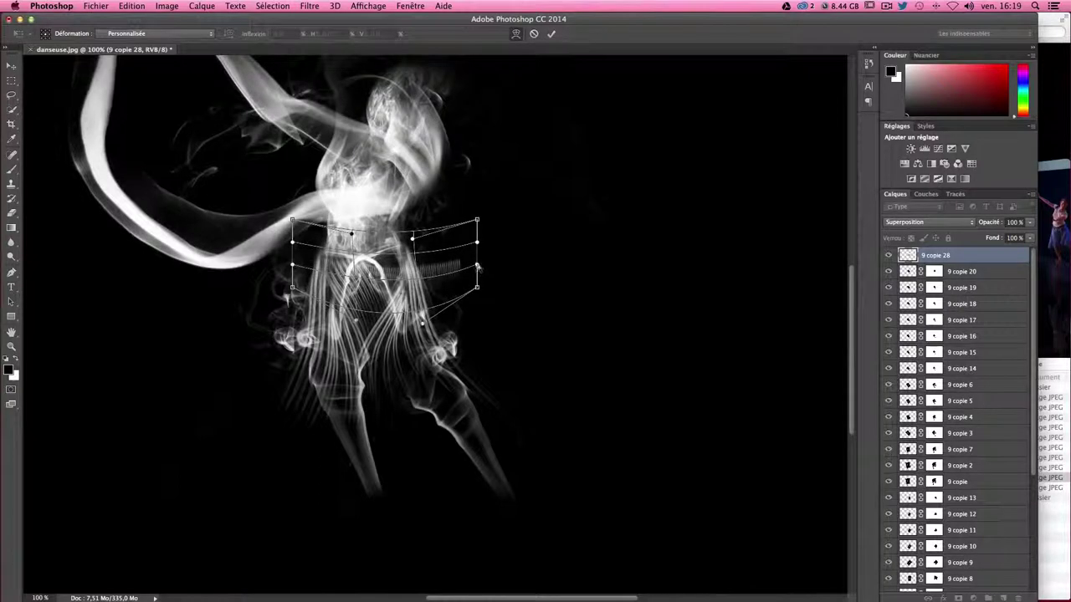
left_click_drag(476, 222, 413, 219)
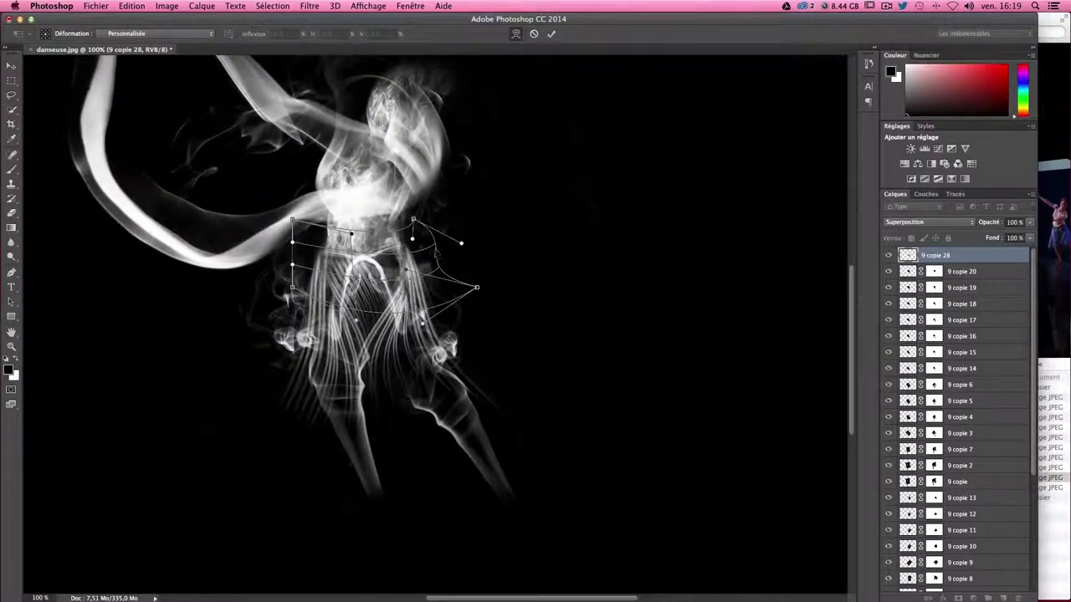
left_click_drag(476, 287, 460, 297)
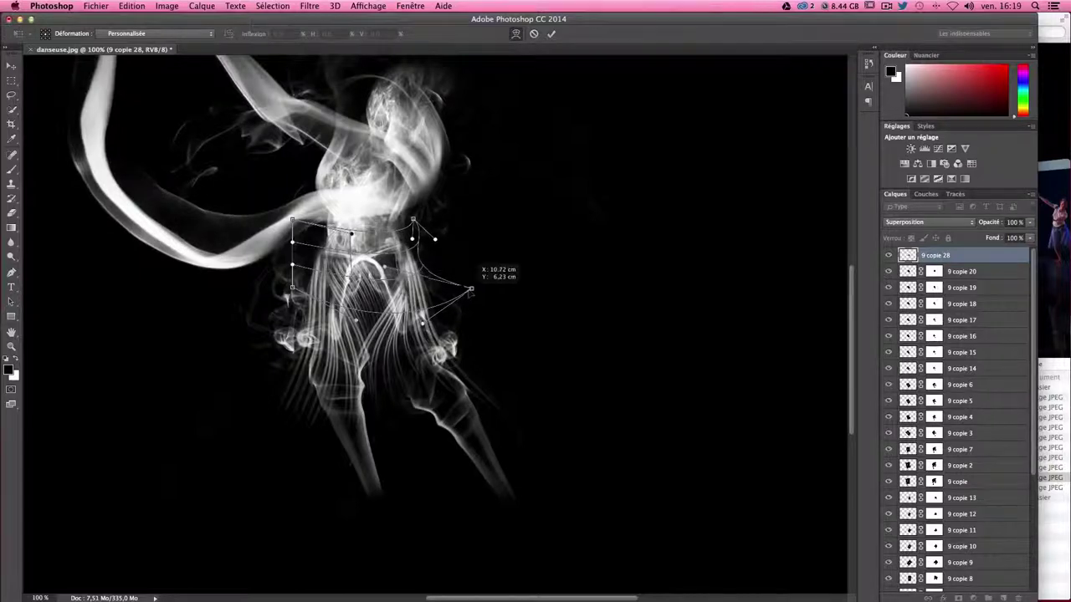
left_click_drag(292, 222, 286, 215)
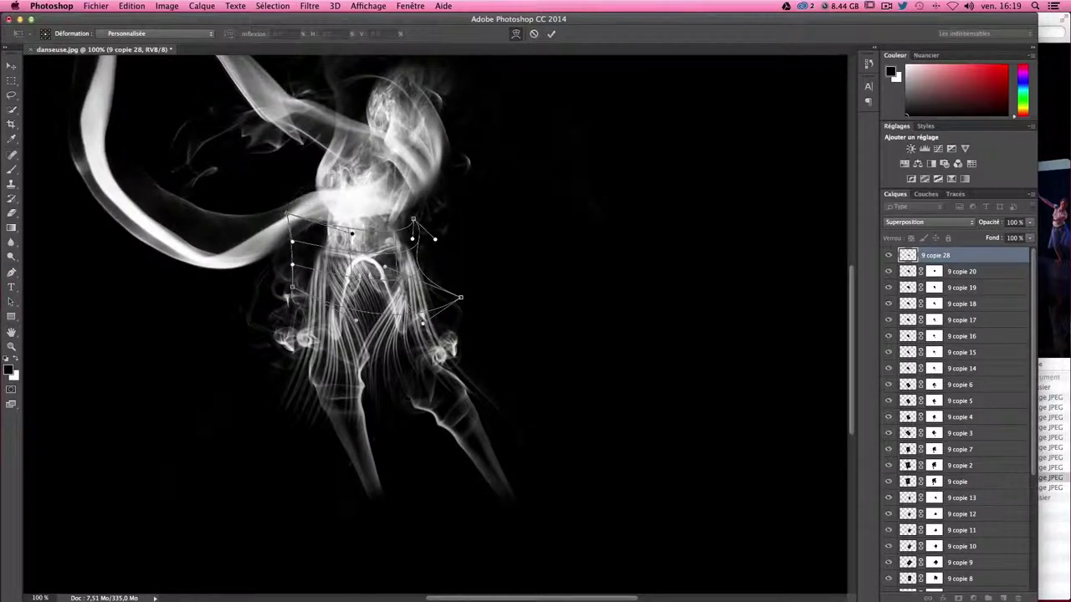
left_click_drag(292, 286, 248, 277)
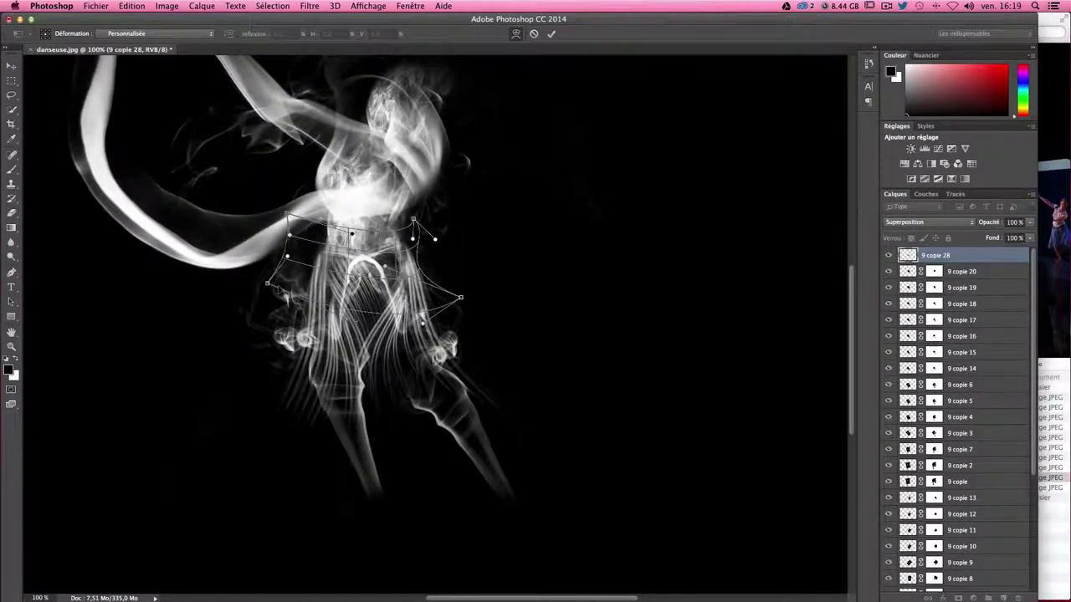
key("Return")
left_click_drag(472, 324, 473, 322)
- Apply a second subtle warp bending the middle of the stripe layer
key("ctrl+t")
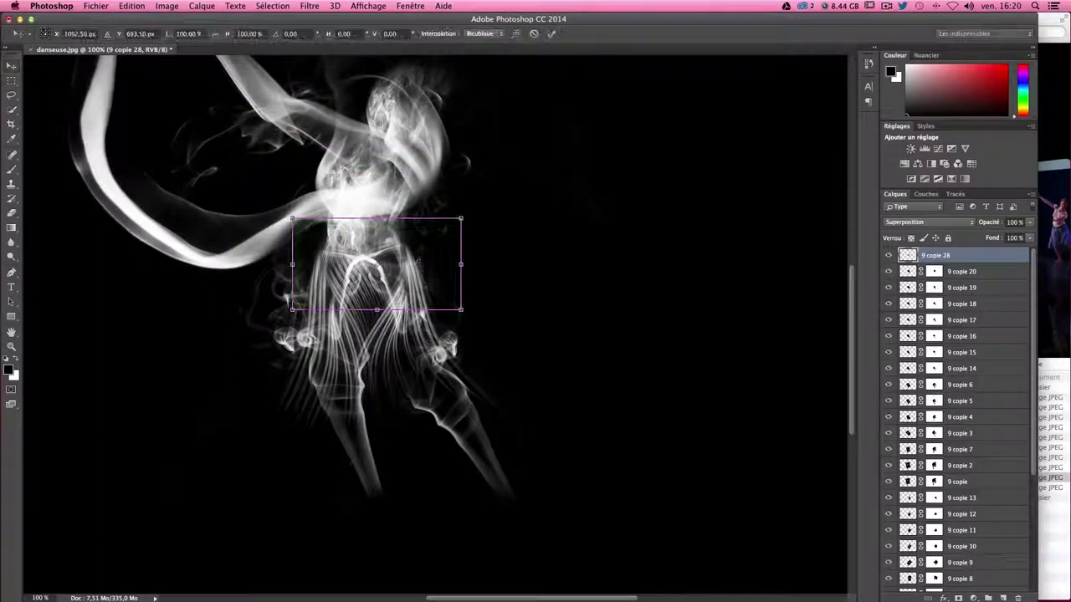
right_click(418, 280)
left_click(452, 349)
left_click_drag(393, 259, 408, 260)
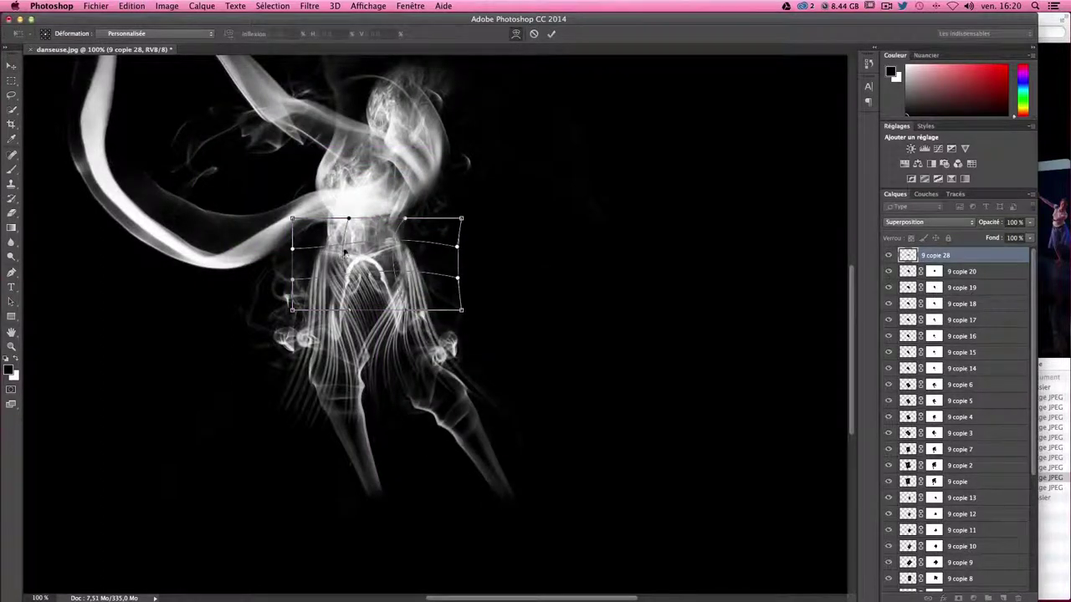
key("Return")
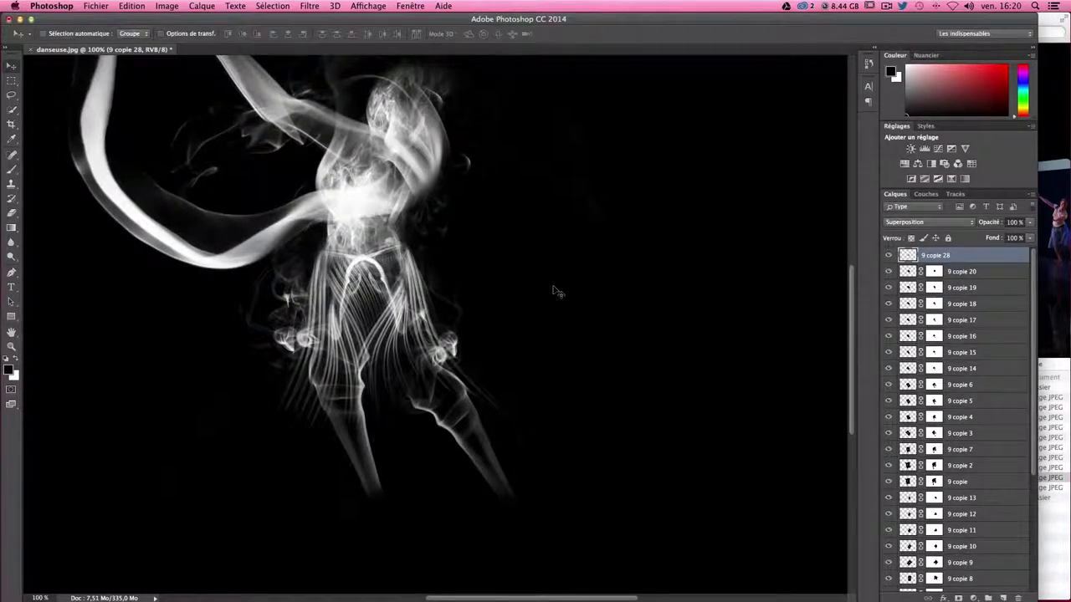
key("ctrl+z")
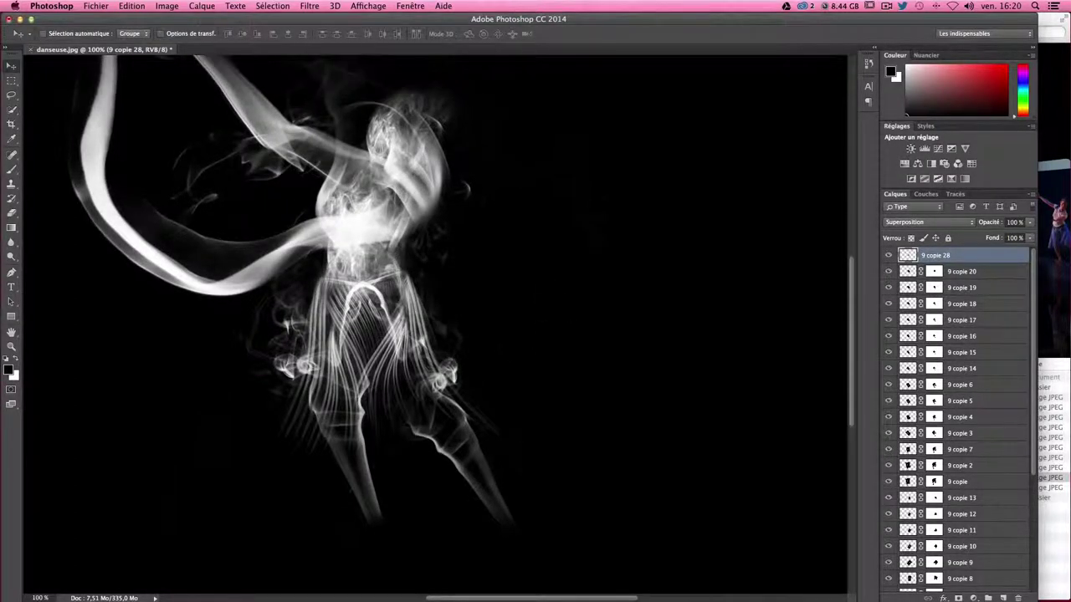
key("ctrl+z")
key("ctrl+z")
key("ctrl+z")
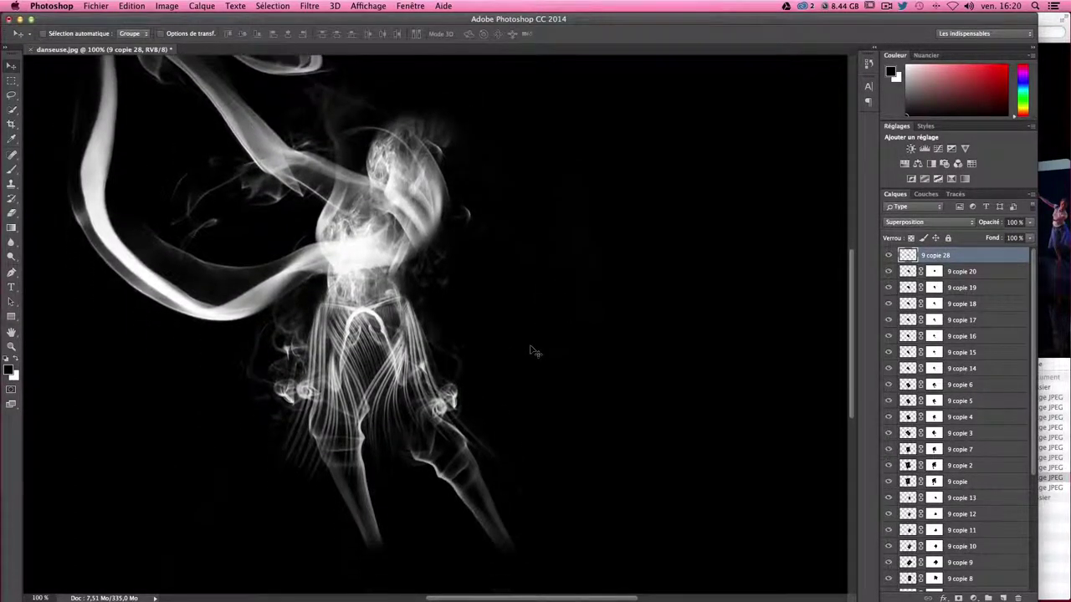
key("ctrl+minus")
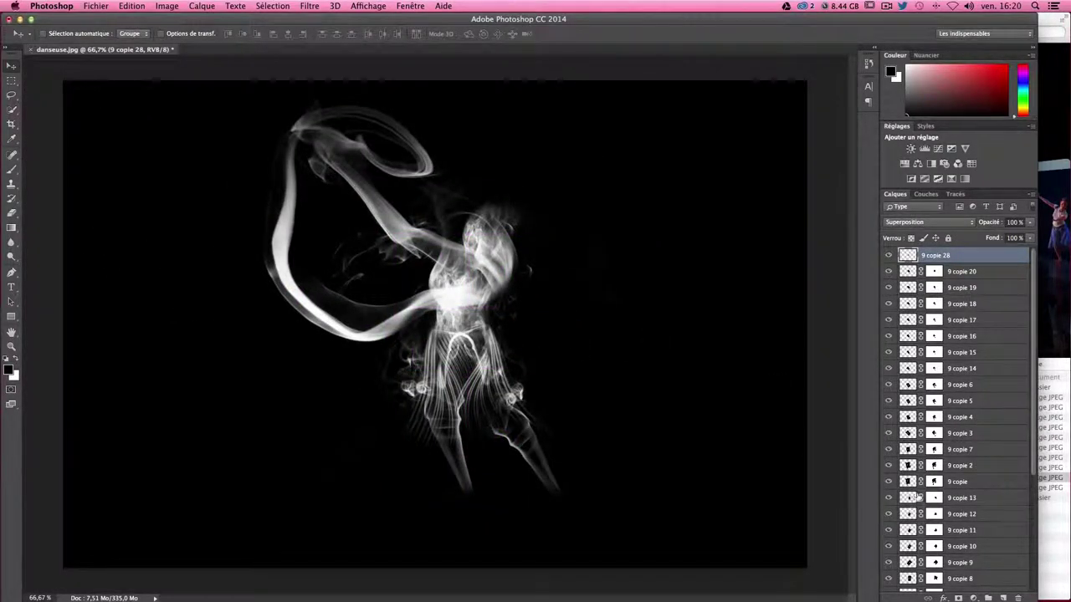
scroll(918, 495, "down", 5)
left_click(889, 567)
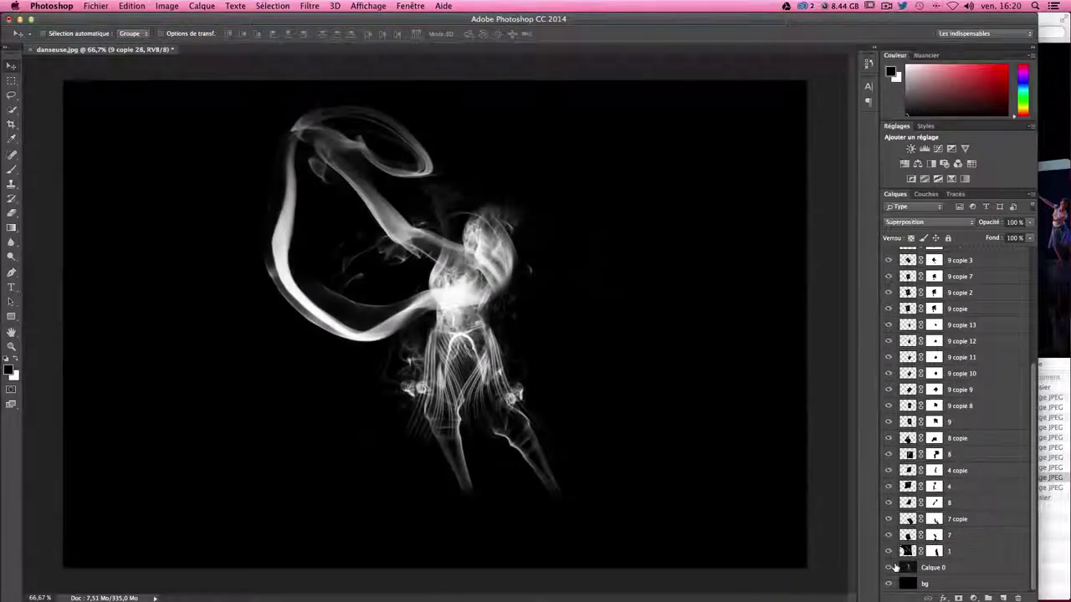
left_click(890, 567)
left_click(890, 567)
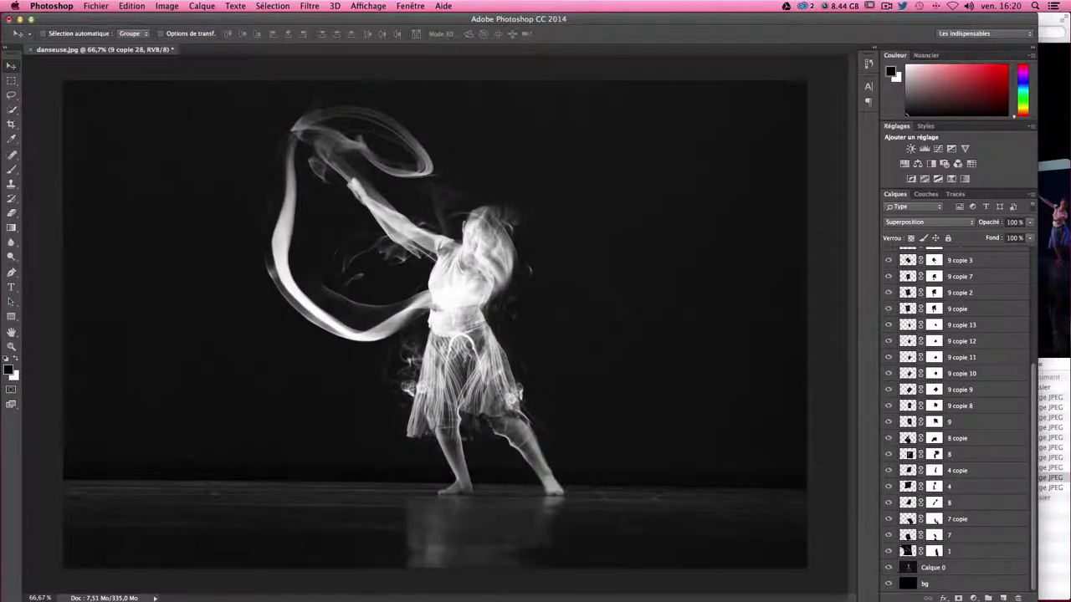
left_click(441, 204)
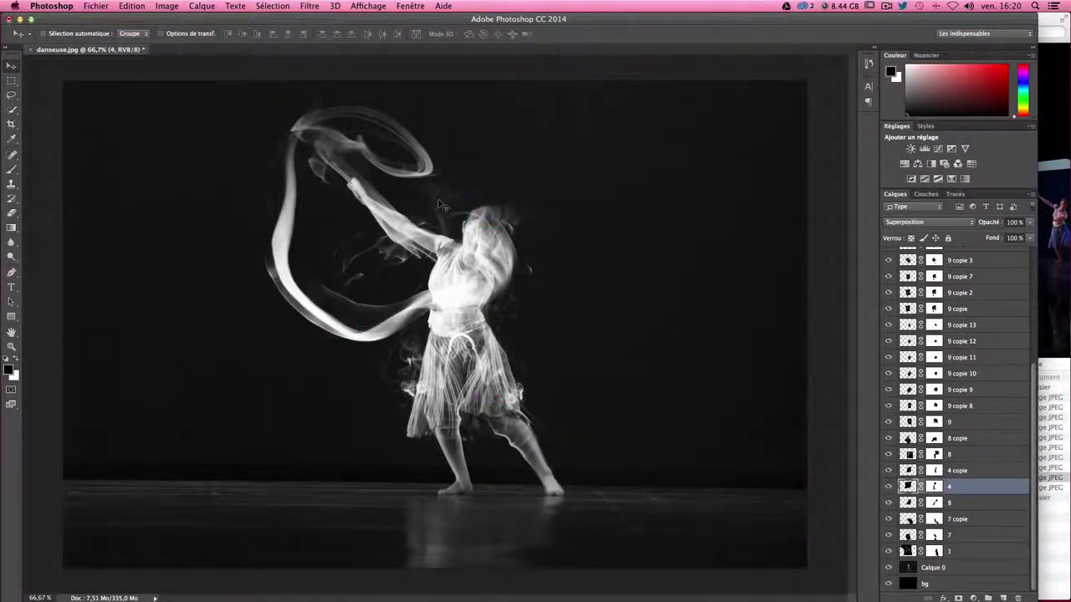
left_click(934, 486)
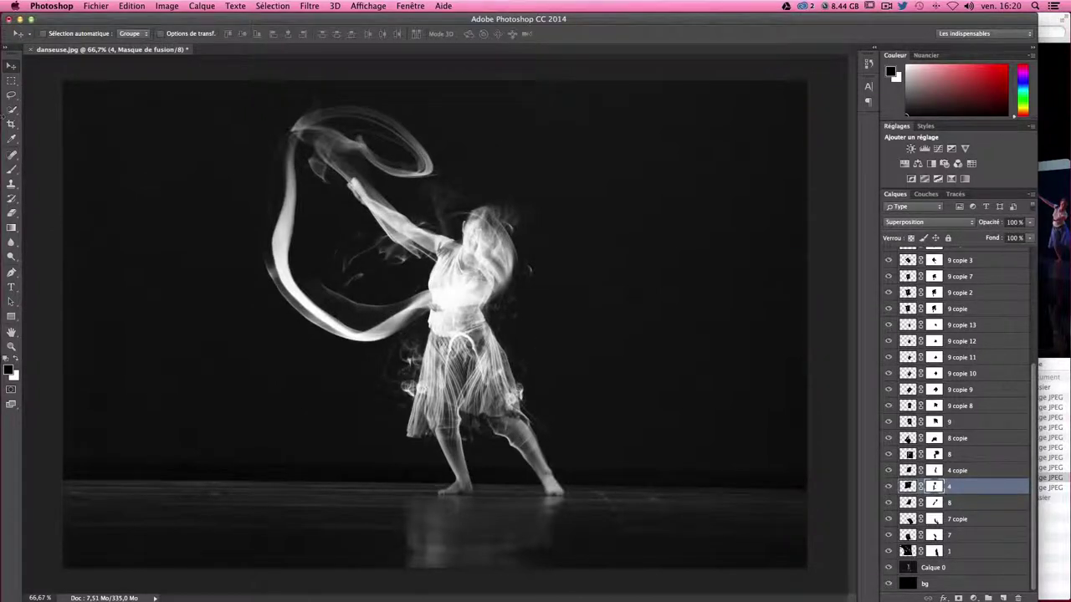
key("b")
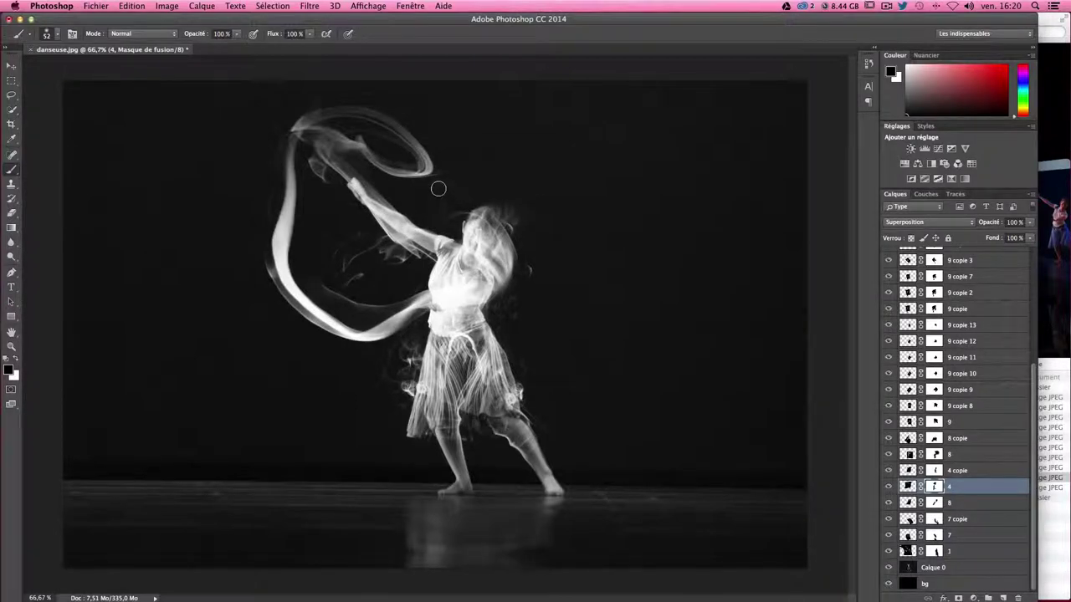
left_click(888, 568)
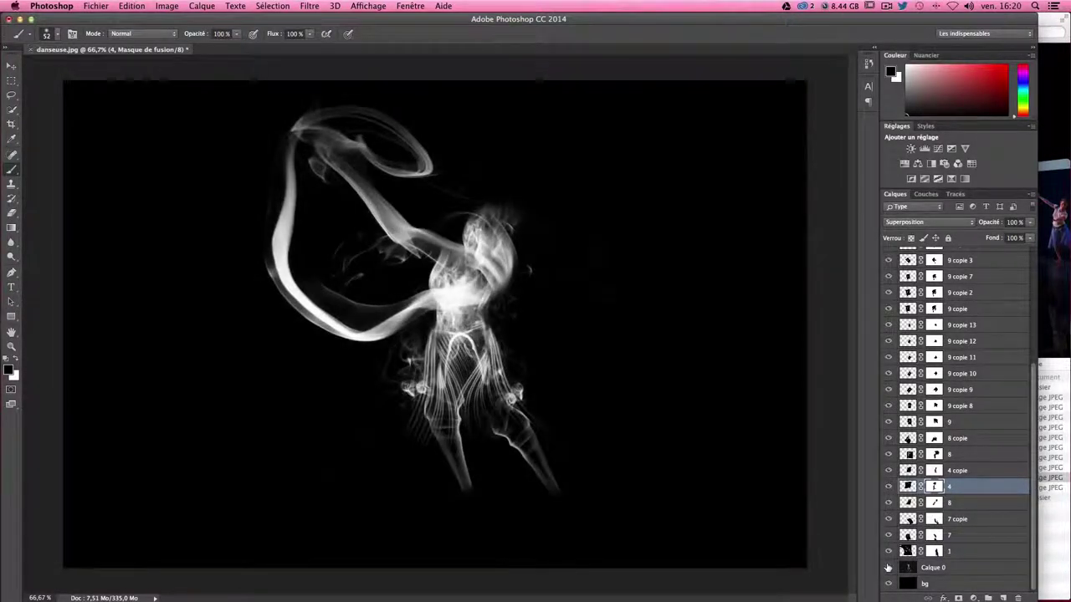
left_click(888, 568)
left_click(888, 568)
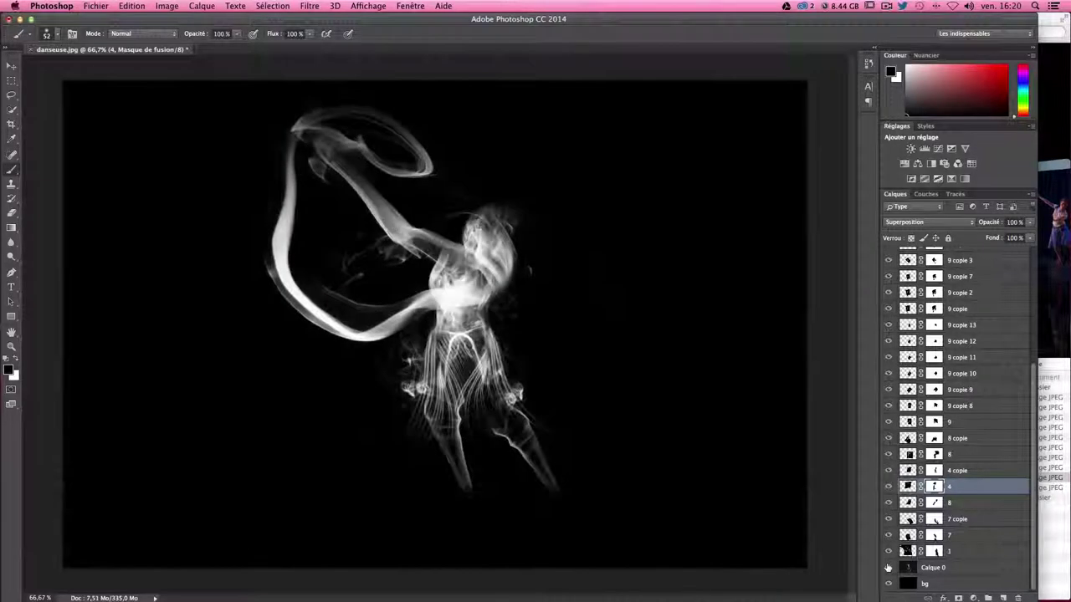
left_click(887, 568)
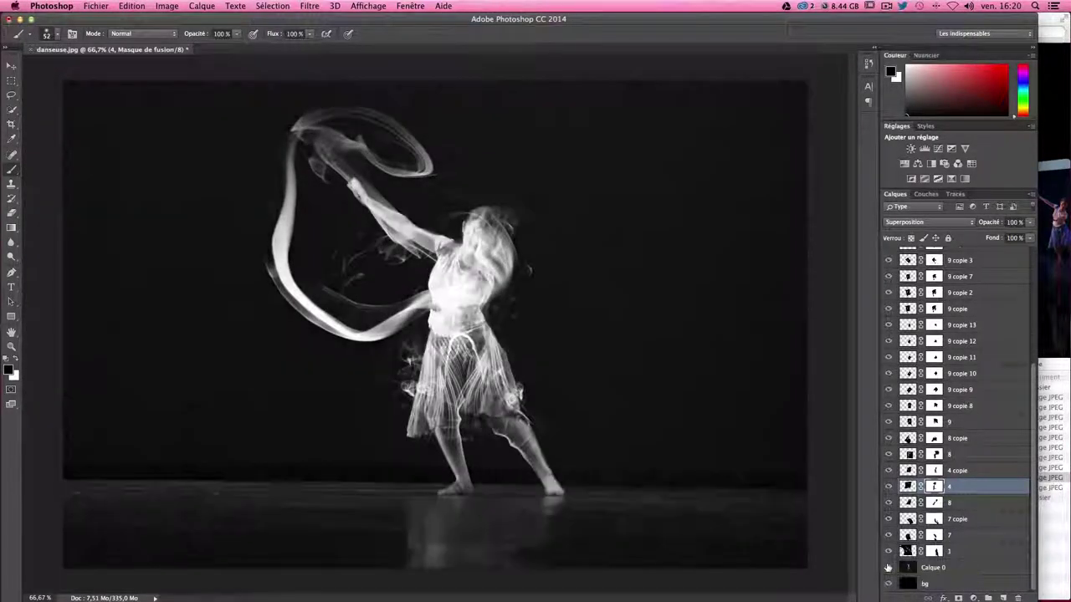
left_click(887, 568)
left_click(887, 568)
- Step through the smoke photos in Finder's Cover Flow, from 9.jpg up to 4.jpg
left_click(1065, 181)
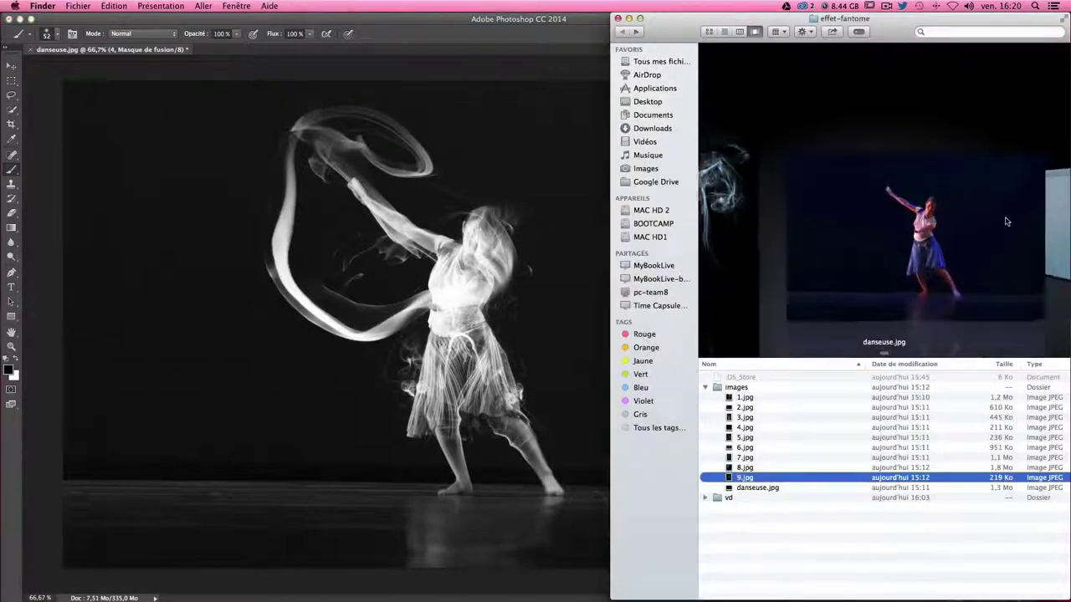
key("Up")
key("Up")
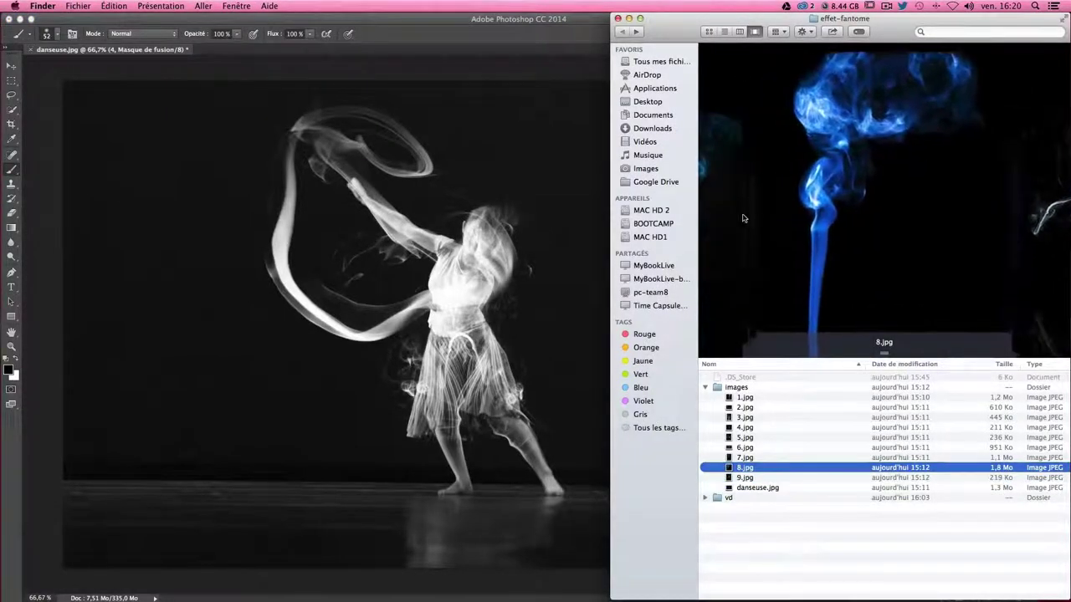
key("Up")
key("Up")
key("Up")
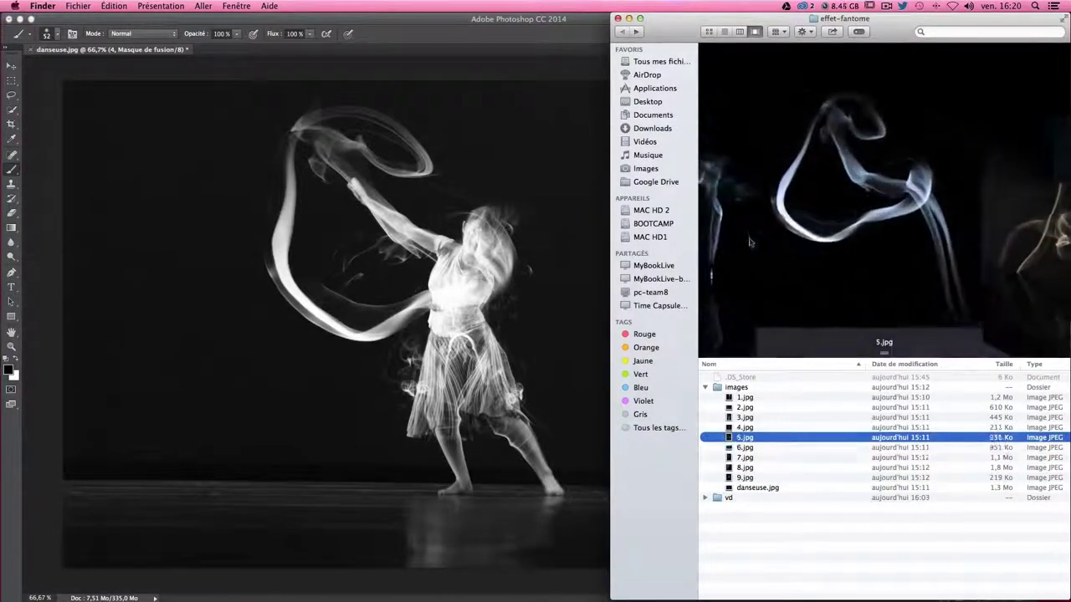
key("Up")
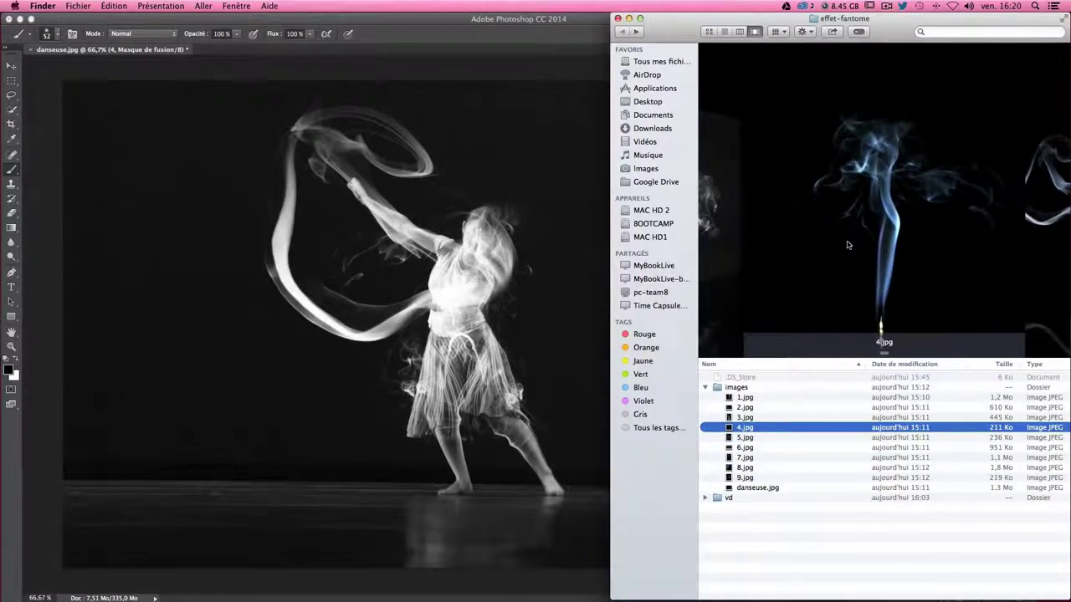
key("Up")
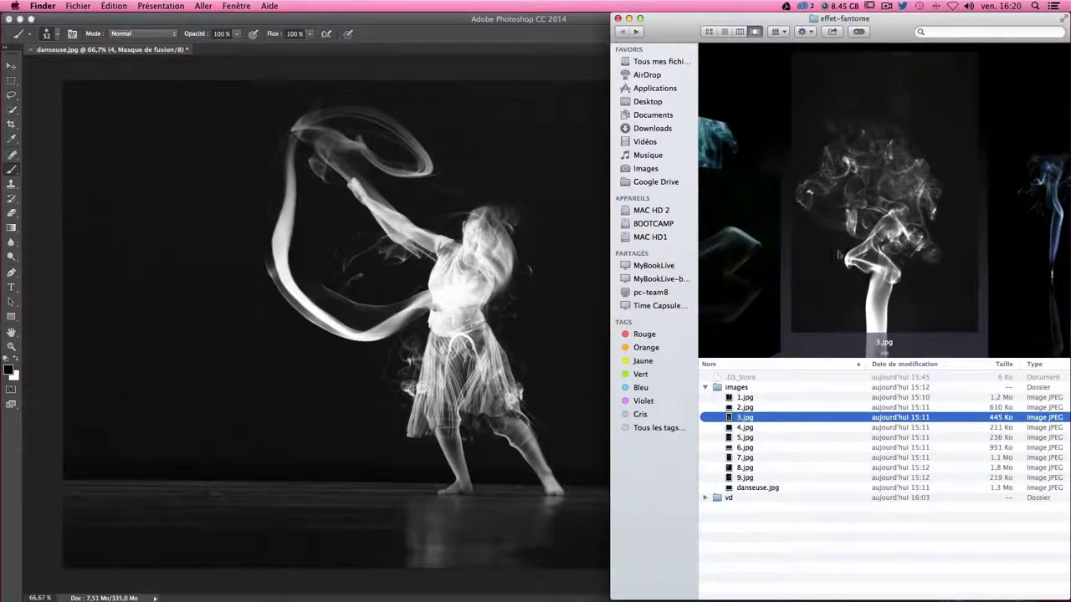
- Place the 3.jpg smoke into the document, raise layer 3 near the top, and rasterise it
left_click_drag(745, 418, 476, 293)
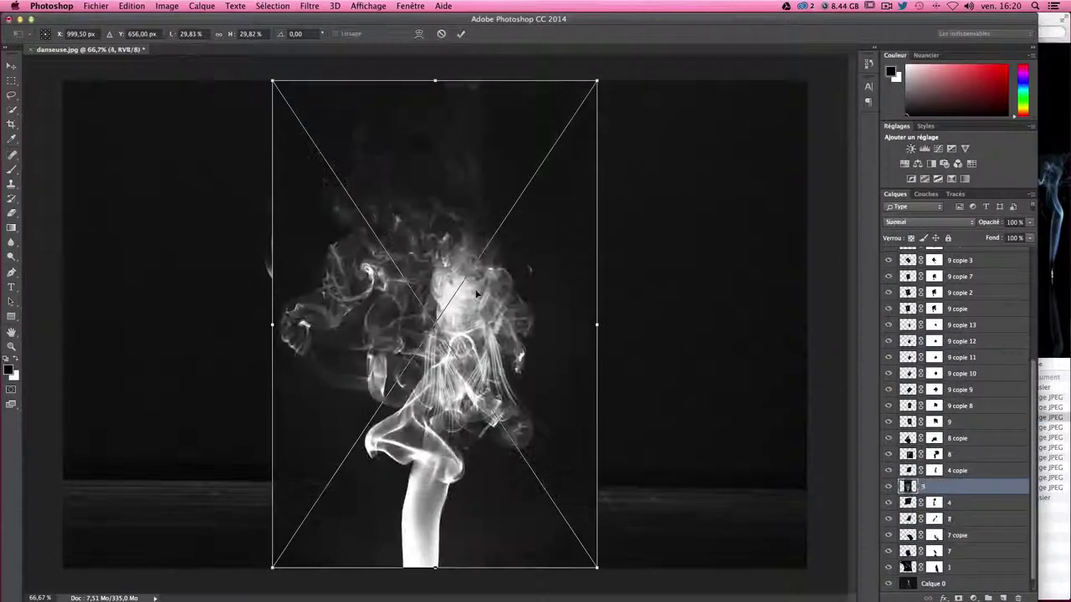
key("Return")
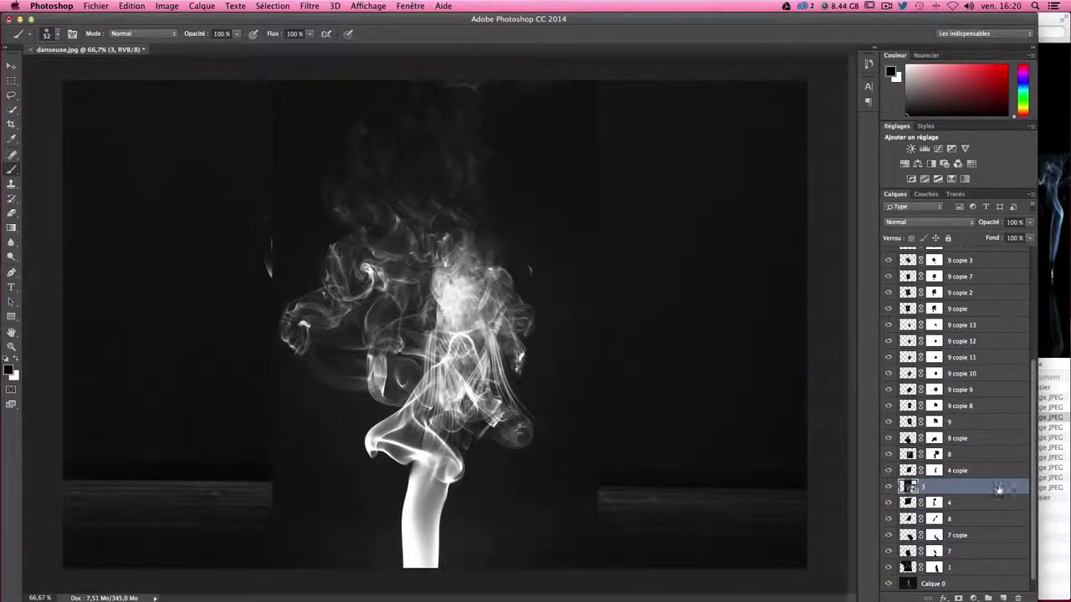
left_click_drag(998, 489, 977, 194)
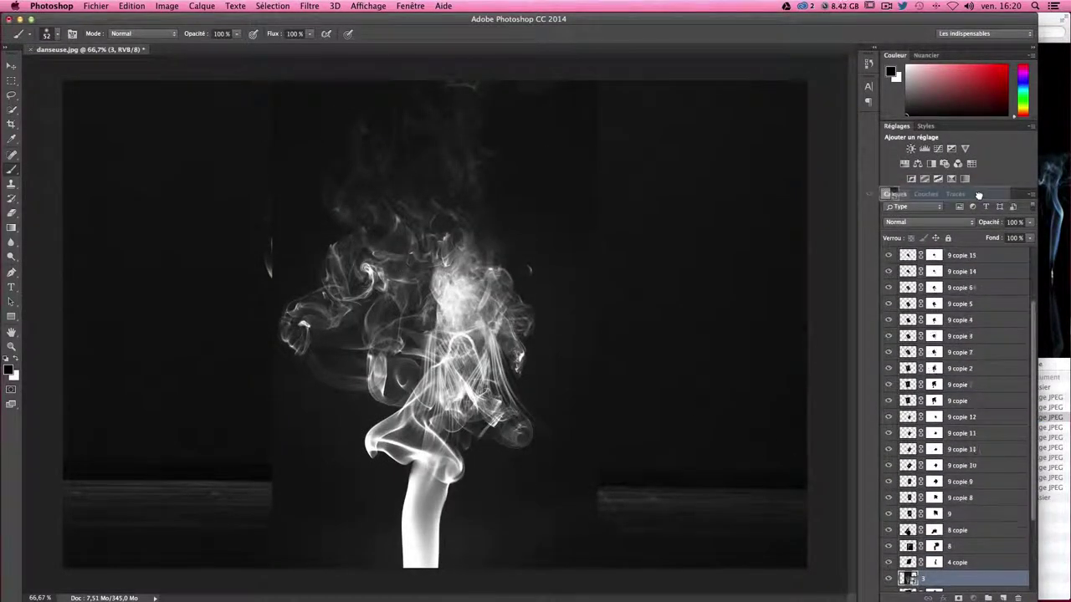
left_click_drag(978, 194, 958, 270)
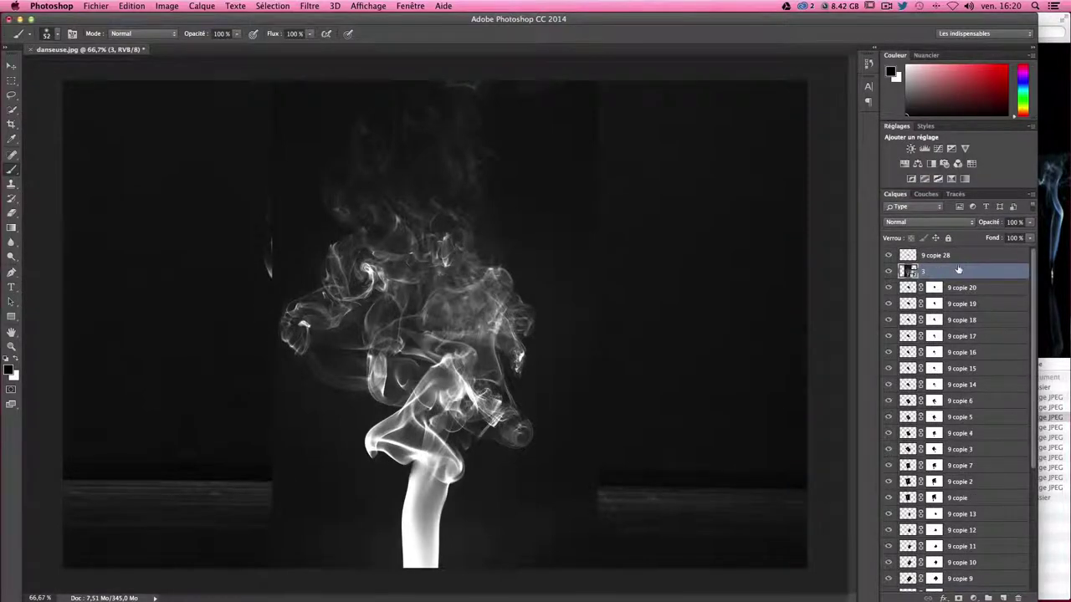
right_click(958, 270)
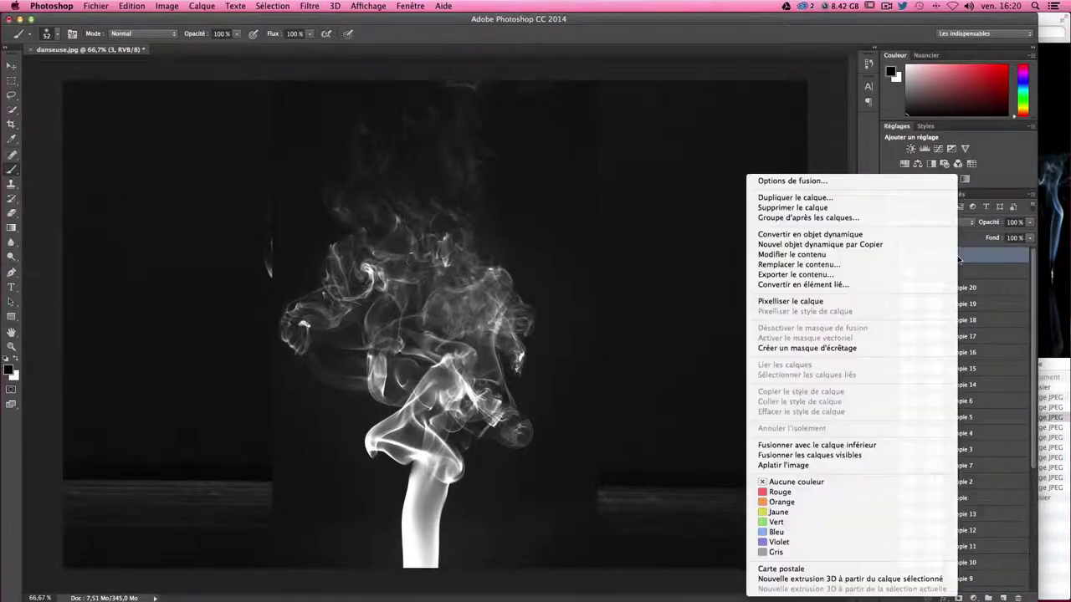
left_click(790, 301)
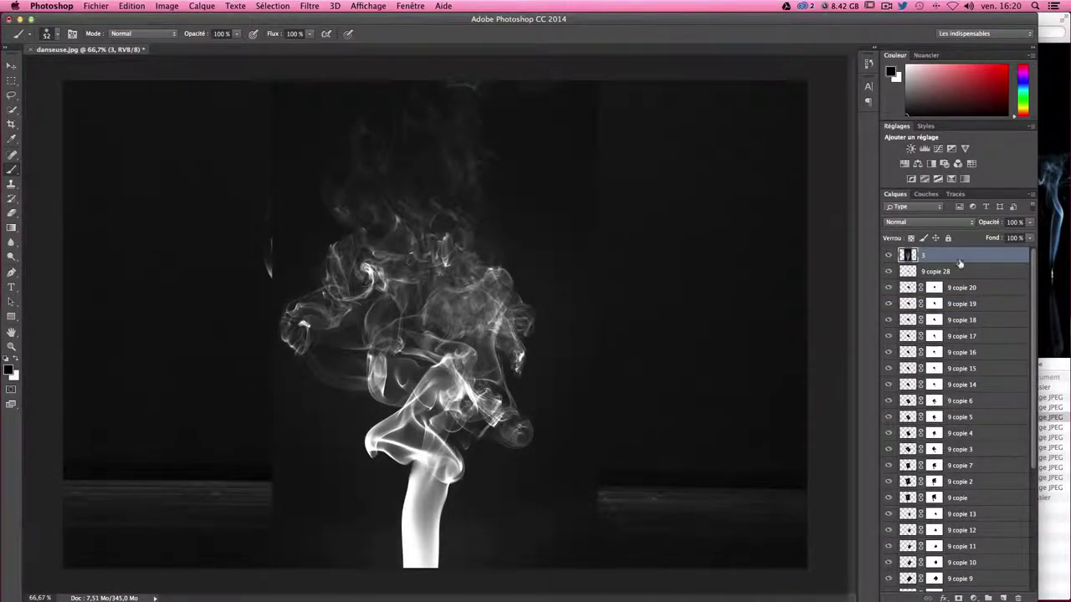
- Set layer 3 to Superposition blending and nudge it slightly on the canvas
left_click(921, 224)
left_click(922, 223)
left_click(913, 221)
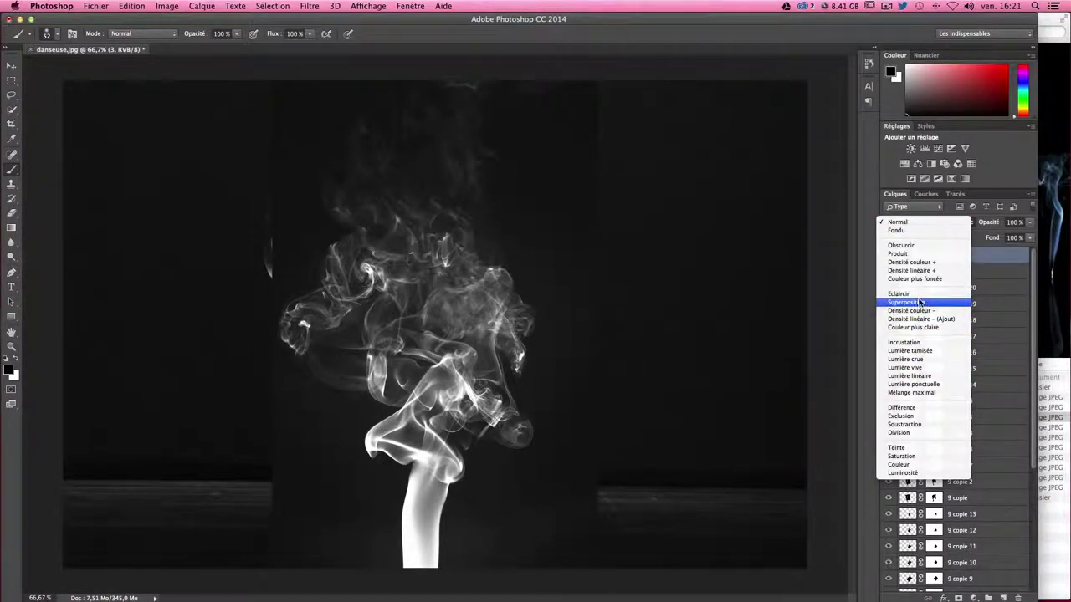
left_click(920, 302)
left_click(10, 65)
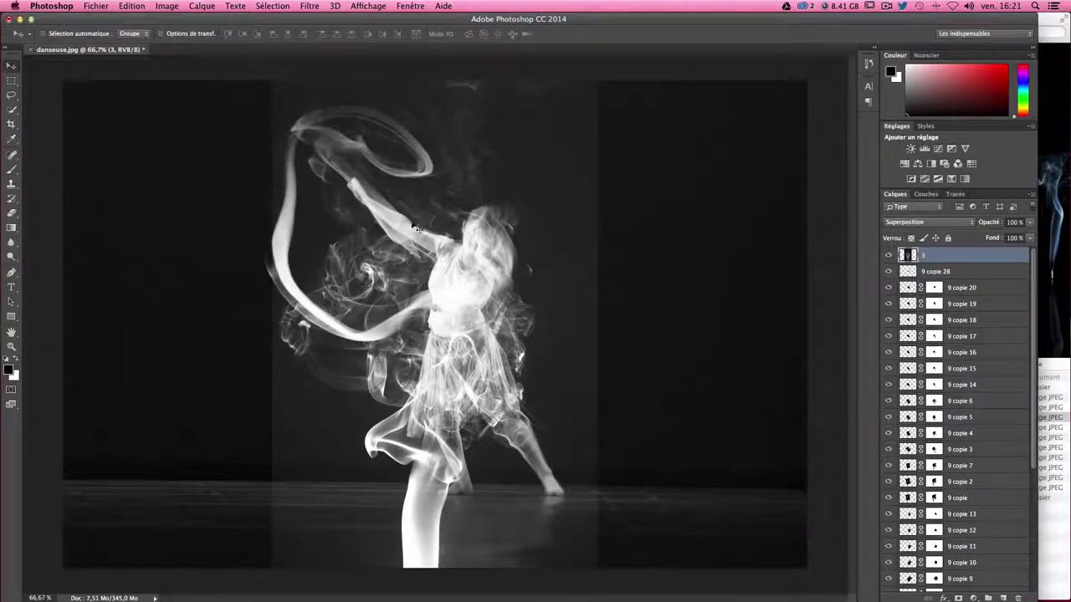
left_click_drag(409, 223, 408, 222)
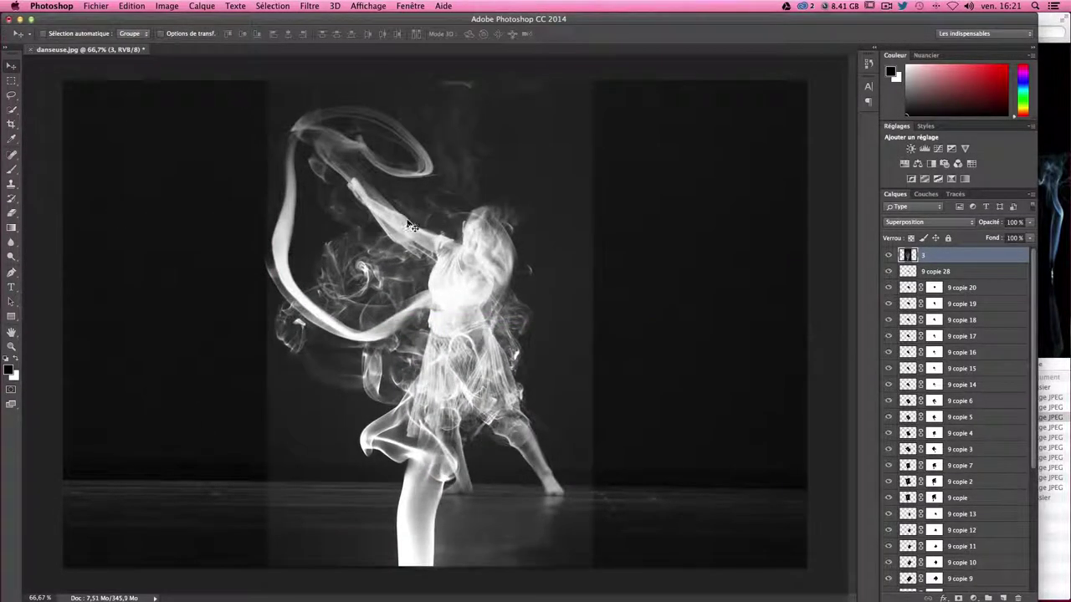
- Darken the smoke with Levels, raising the black input to 27
key("ctrl+l")
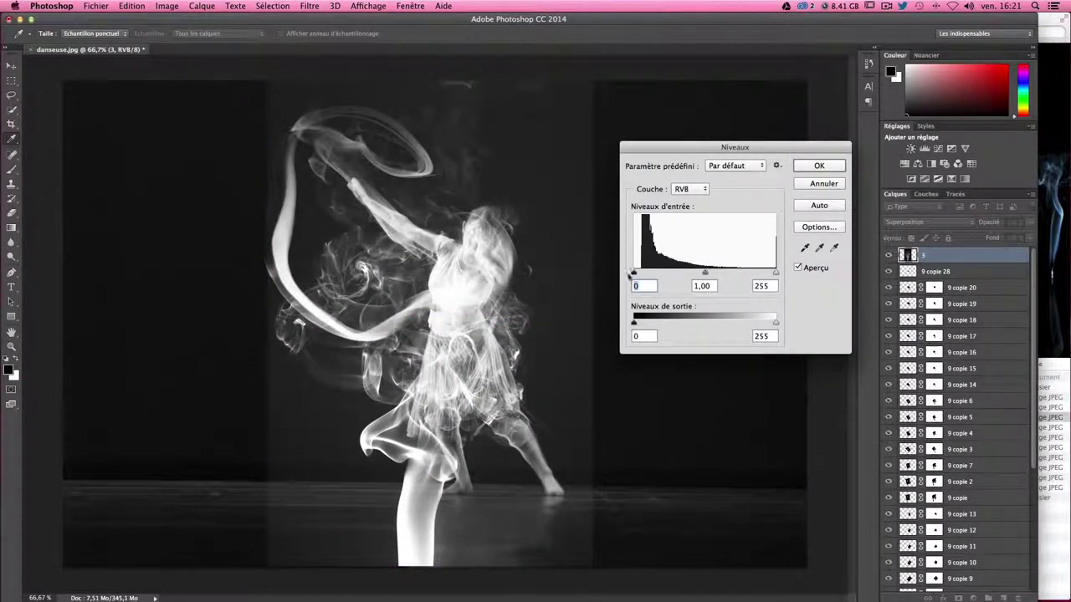
mouse_move(645, 275)
left_mouse_down()
mouse_move(664, 275)
mouse_move(649, 275)
left_mouse_up()
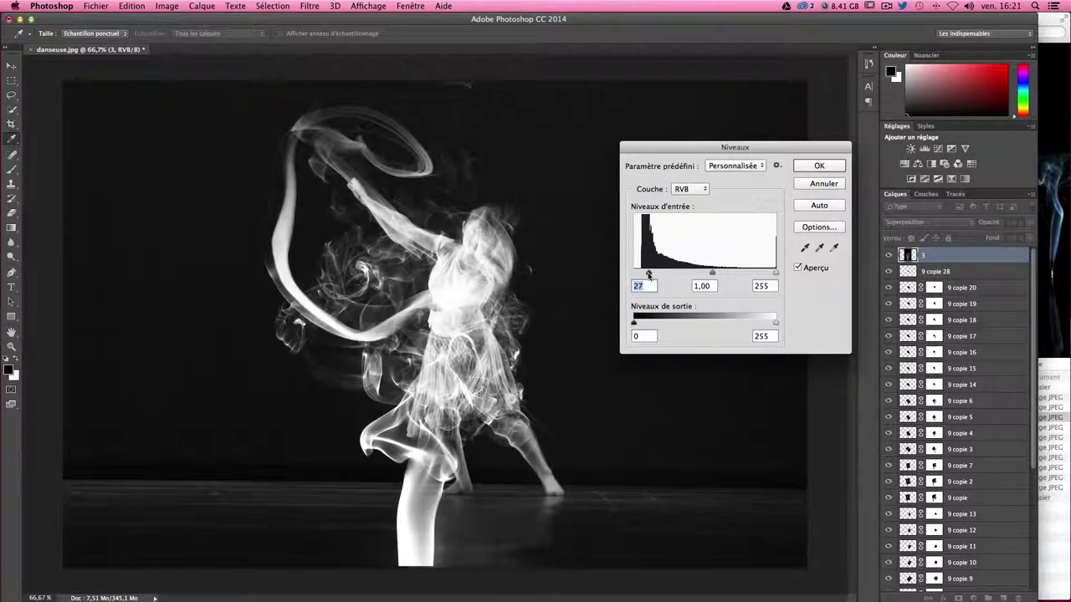
key("Return")
key("ctrl+t")
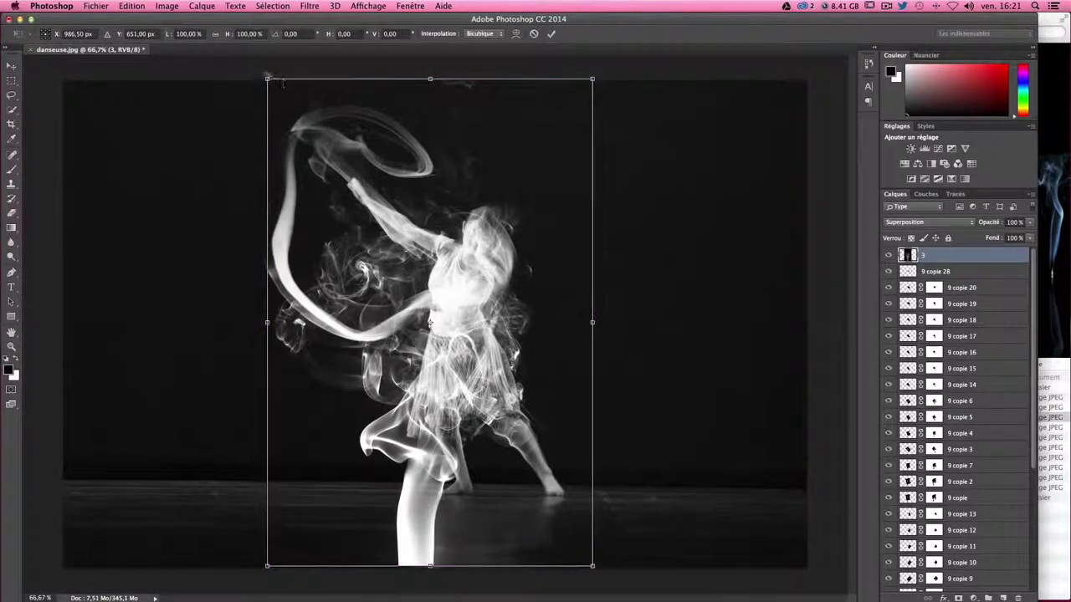
- Shrink layer 3 to about 41%, tilt it, and warp it into a trail reaching the floor
left_click_drag(267, 80, 443, 365)
left_click_drag(516, 422, 308, 320)
mouse_move(369, 461)
left_mouse_down()
mouse_move(430, 456)
mouse_move(449, 289)
mouse_move(448, 387)
left_mouse_up()
right_click(352, 411)
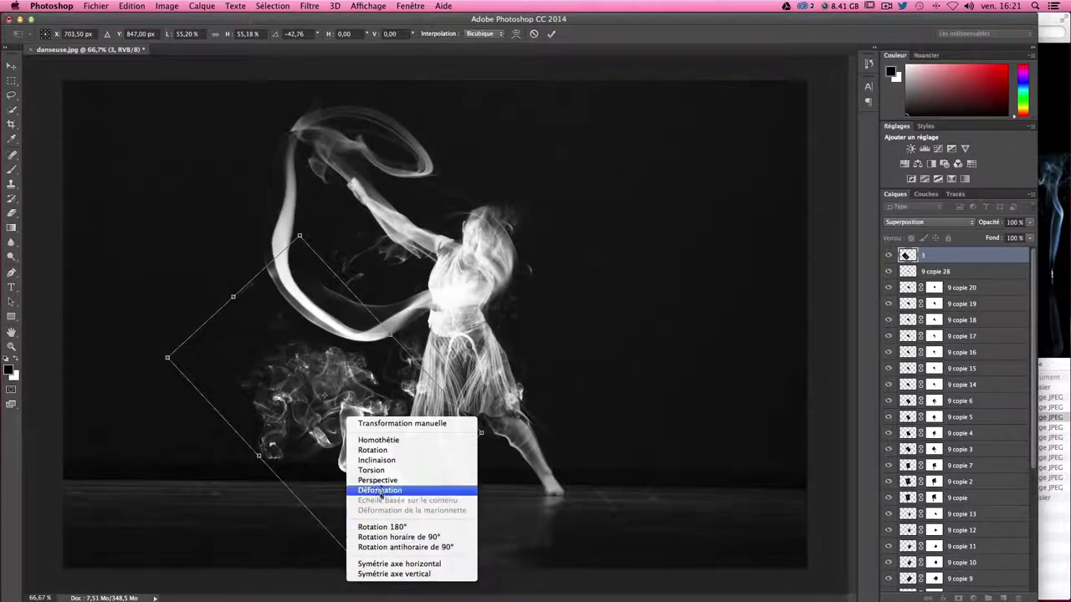
left_click(435, 494)
left_click_drag(268, 425, 260, 380)
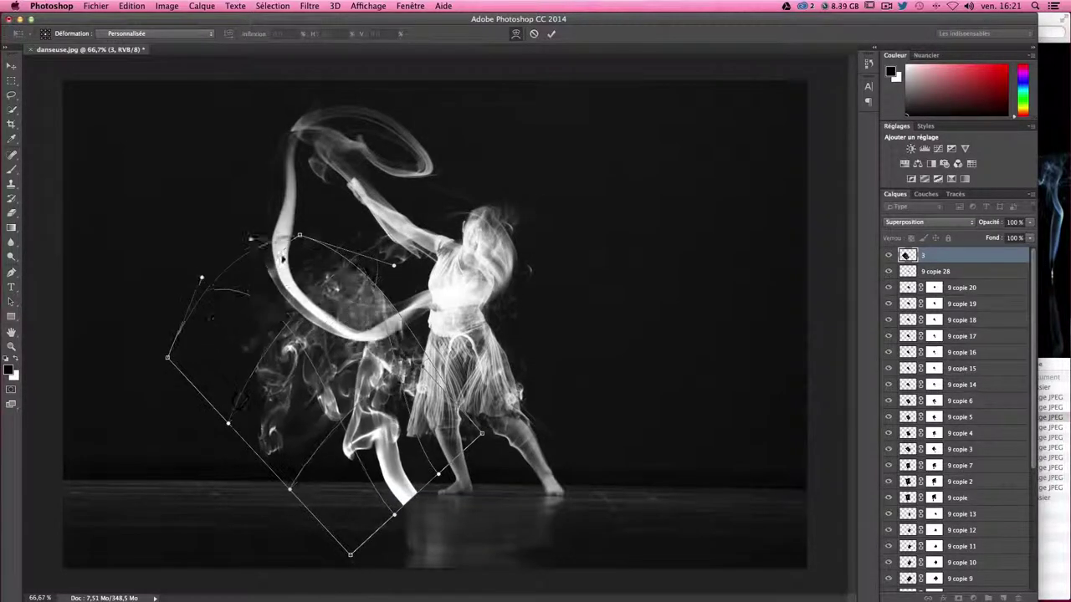
left_click_drag(167, 357, 165, 227)
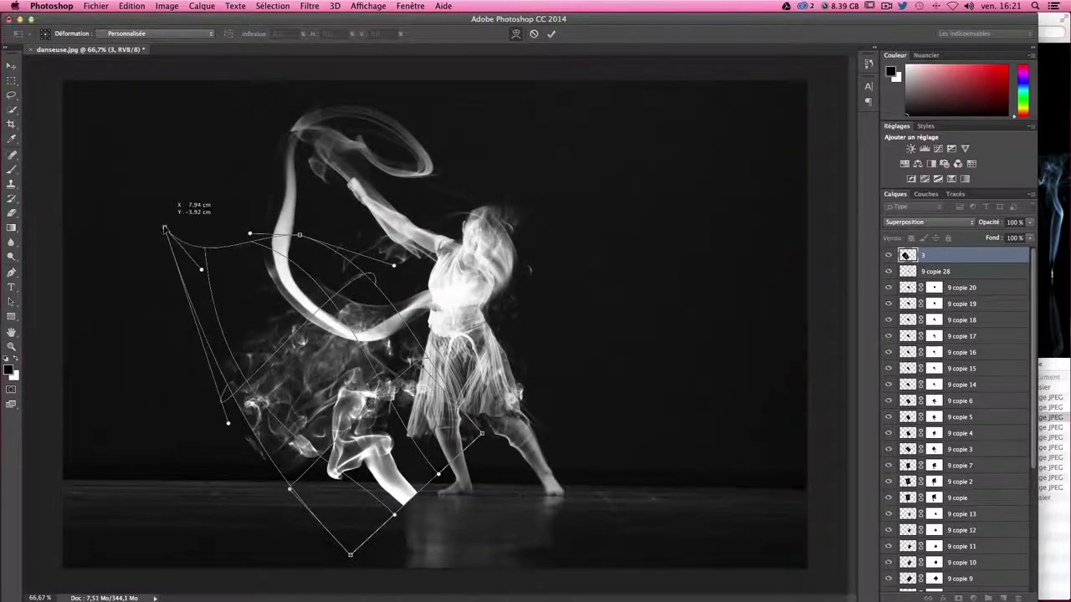
mouse_move(394, 266)
left_mouse_down()
mouse_move(339, 382)
mouse_move(345, 431)
left_mouse_up()
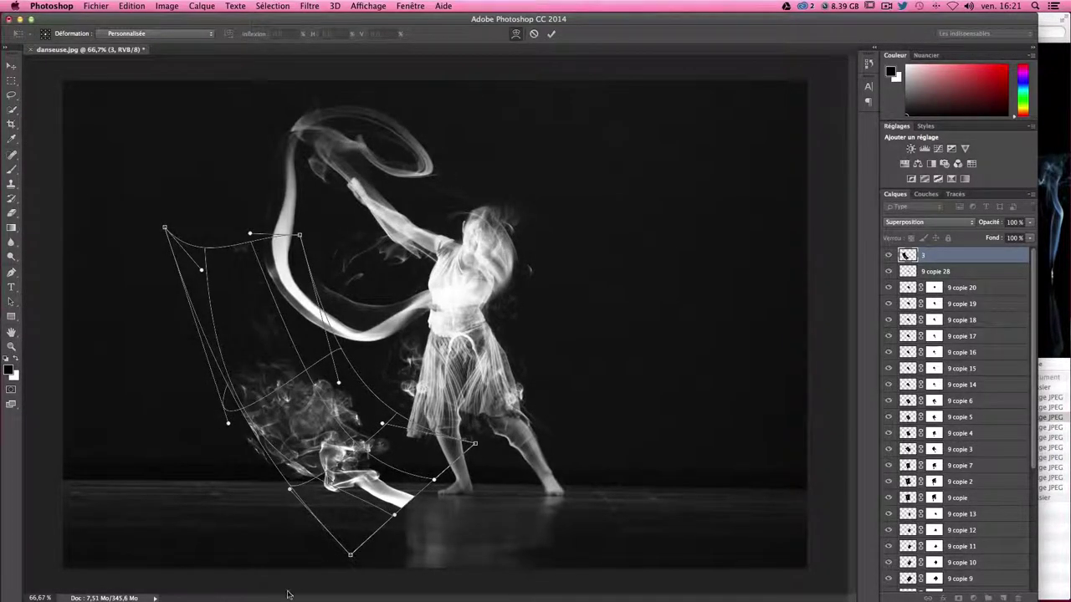
left_click_drag(352, 556, 431, 567)
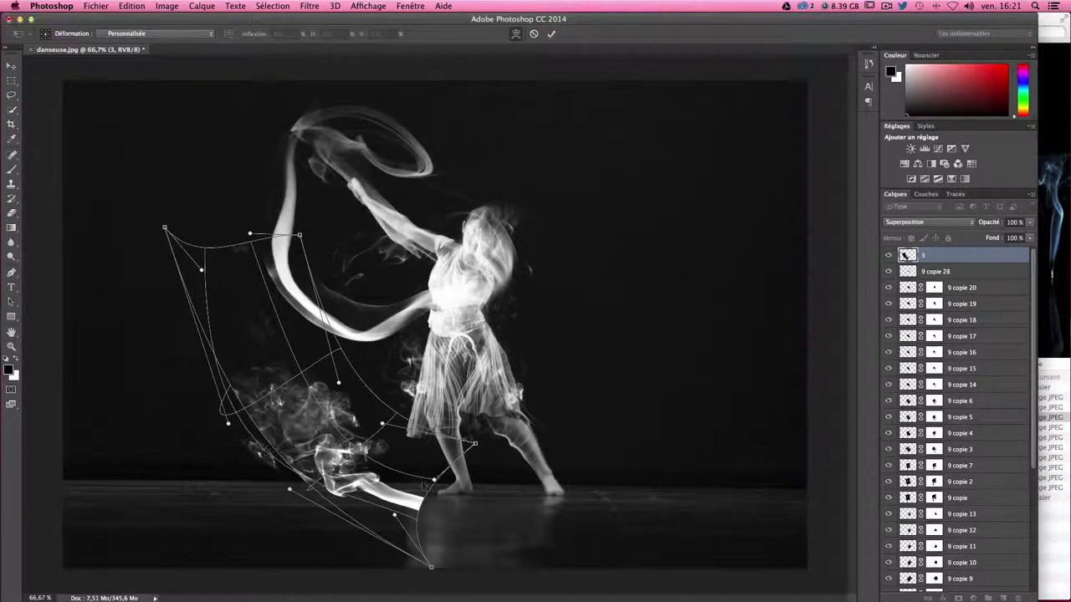
mouse_move(434, 479)
left_mouse_down()
mouse_move(441, 488)
mouse_move(481, 462)
left_mouse_up()
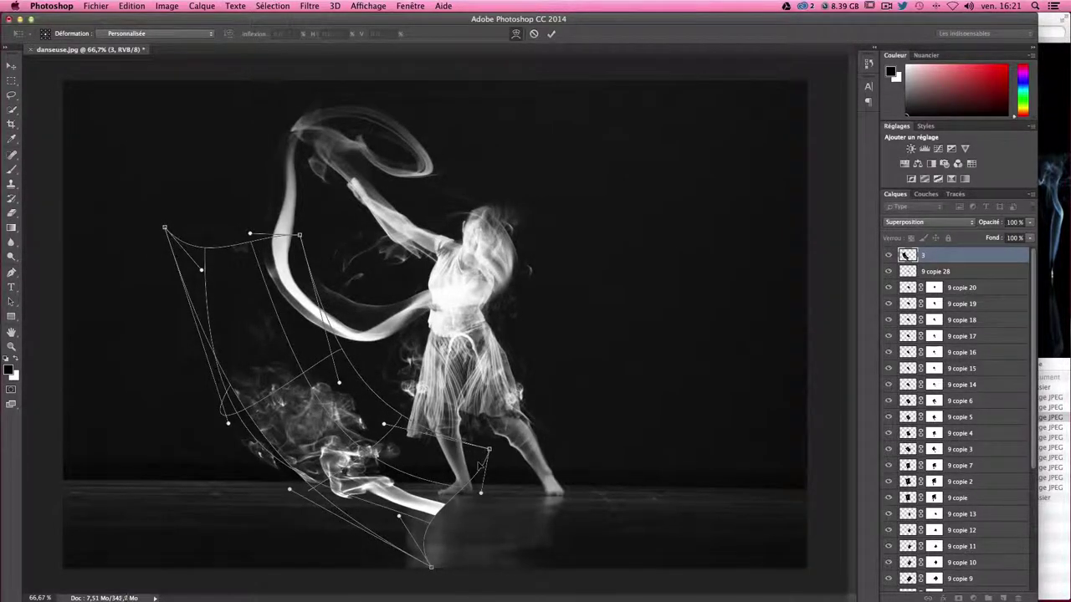
key("Return")
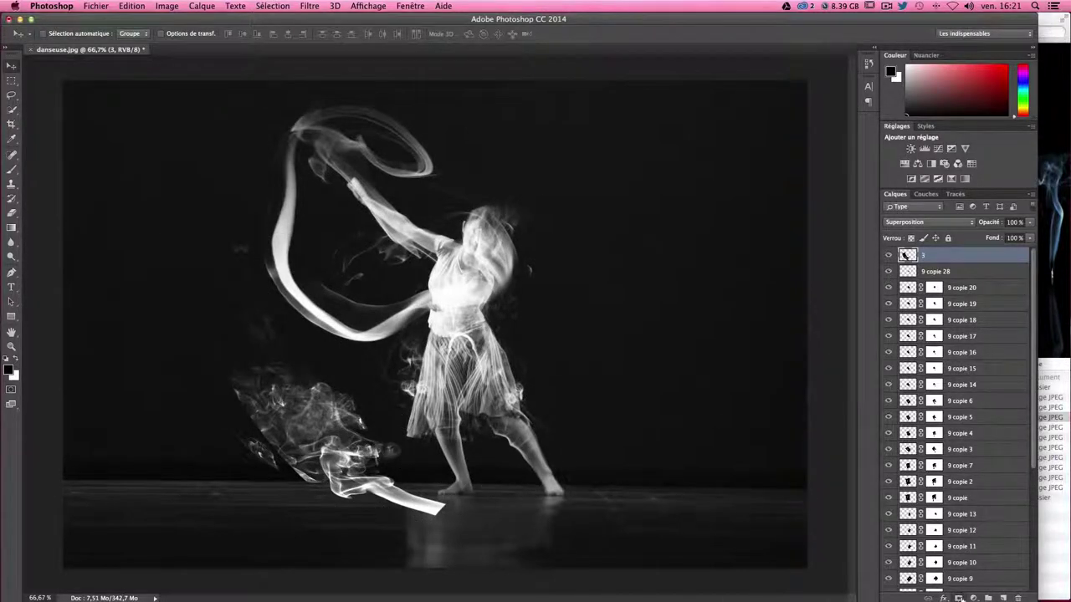
- Mask layer 3, paint out its bright floor tail in black, and move the smoke beside the foot
left_click(960, 598)
left_click(11, 170)
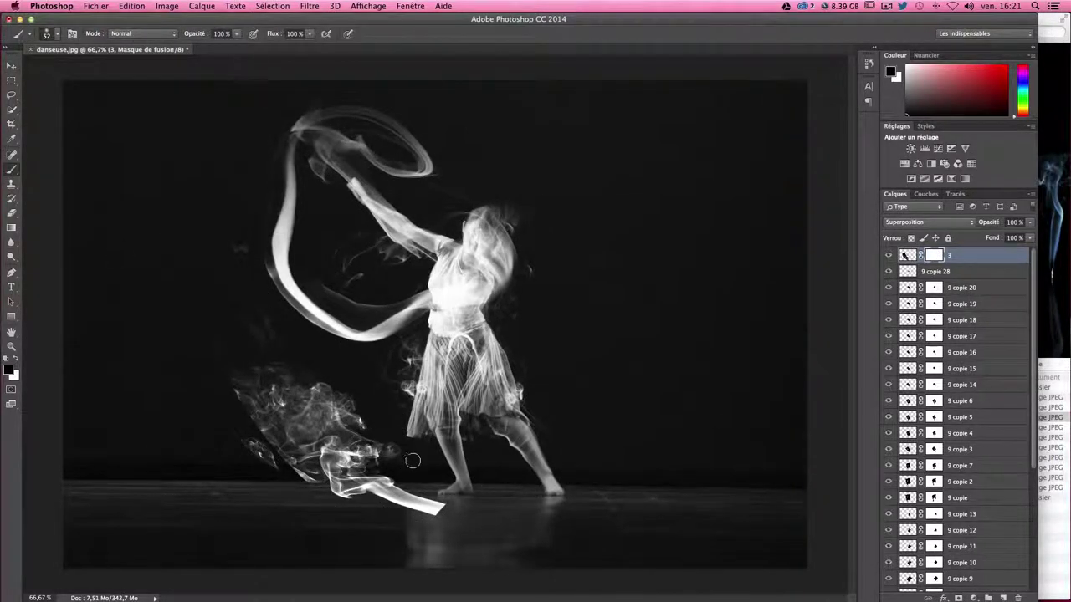
mouse_move(418, 502)
left_mouse_down()
mouse_move(329, 525)
mouse_move(249, 464)
mouse_move(174, 382)
mouse_move(220, 426)
mouse_move(174, 418)
mouse_move(340, 520)
mouse_move(359, 511)
left_mouse_up()
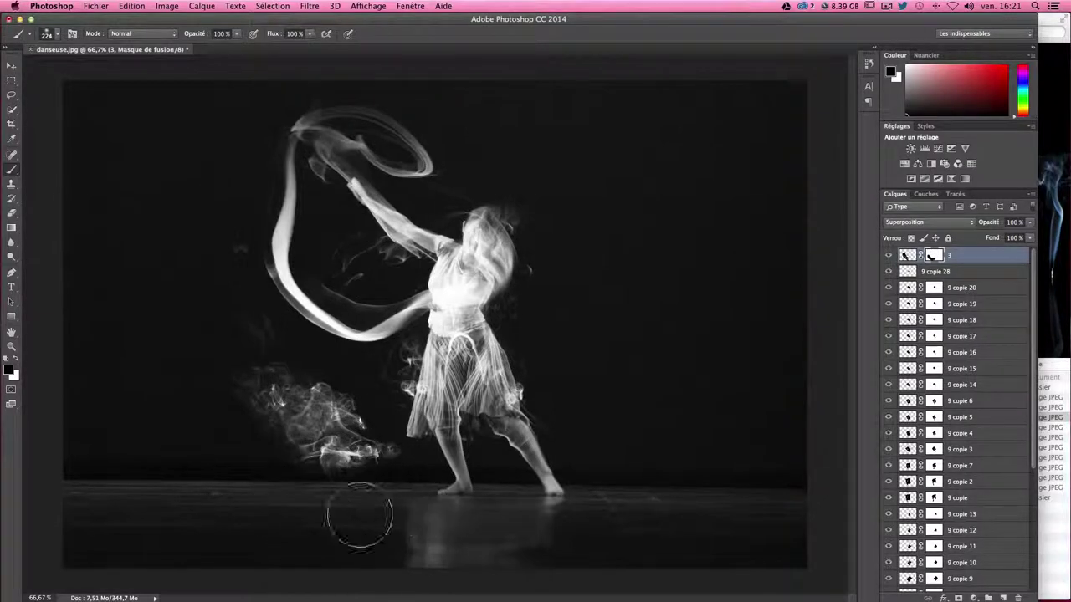
left_click(11, 65)
mouse_move(427, 508)
left_mouse_down()
mouse_move(494, 553)
mouse_move(555, 522)
left_mouse_up()
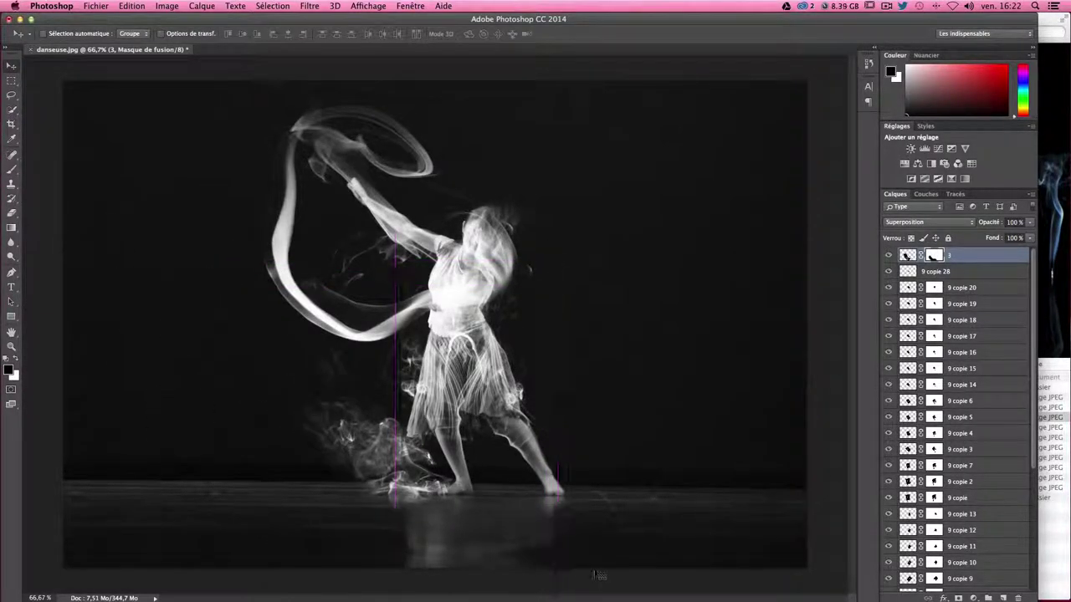
- Flip the floor smoke horizontally and move it to the right of the dancer's feet
key("ctrl+t")
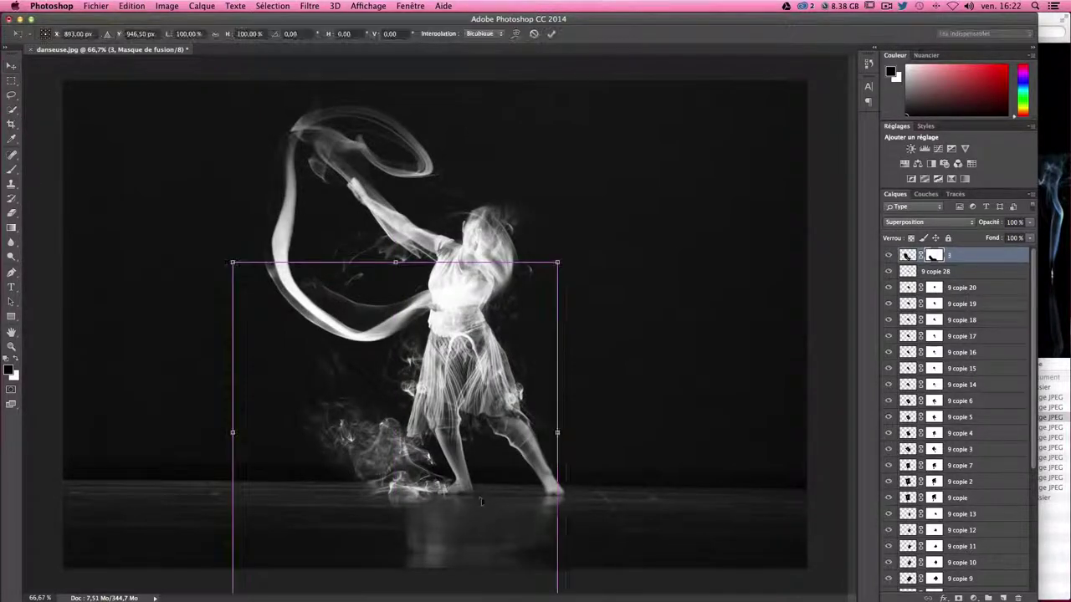
right_click(484, 502)
left_click(519, 577)
left_click_drag(441, 508, 658, 515)
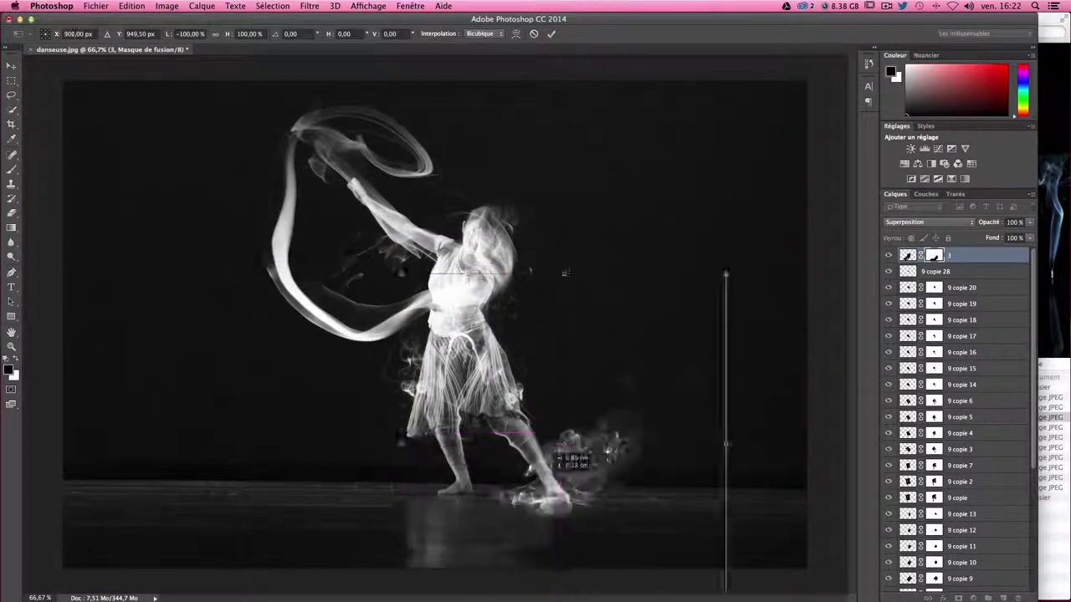
key("Return")
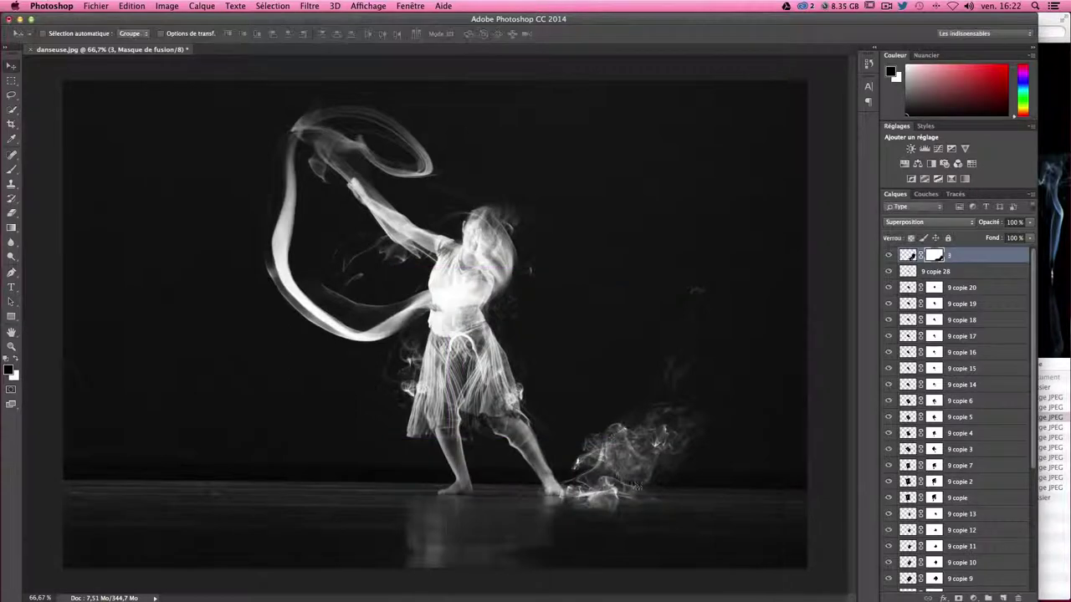
left_click_drag(619, 483, 641, 472)
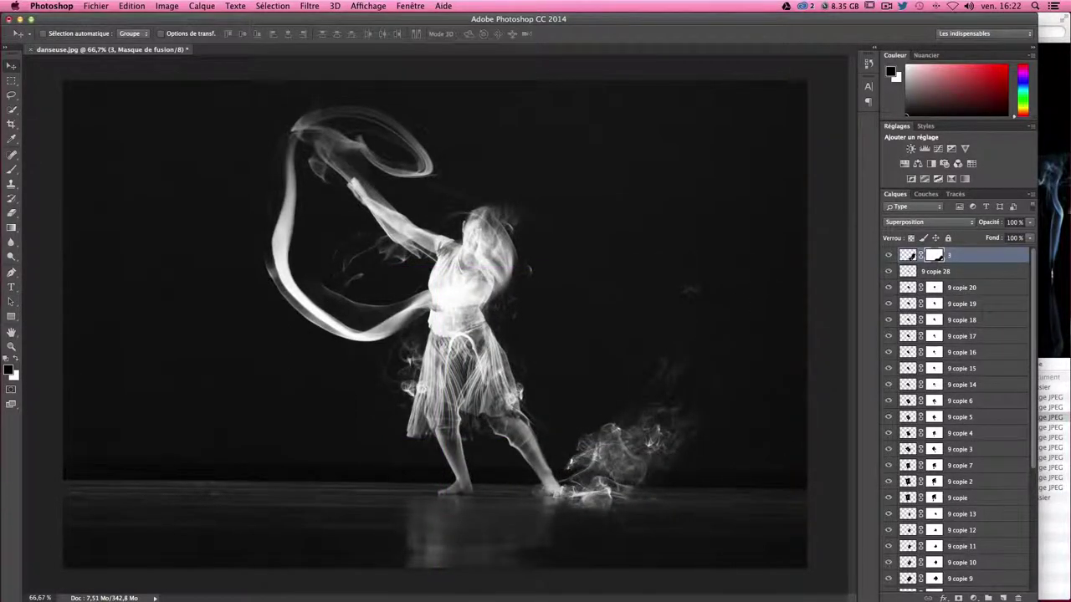
- Lower layer 3's opacity to 52%
left_click(1030, 224)
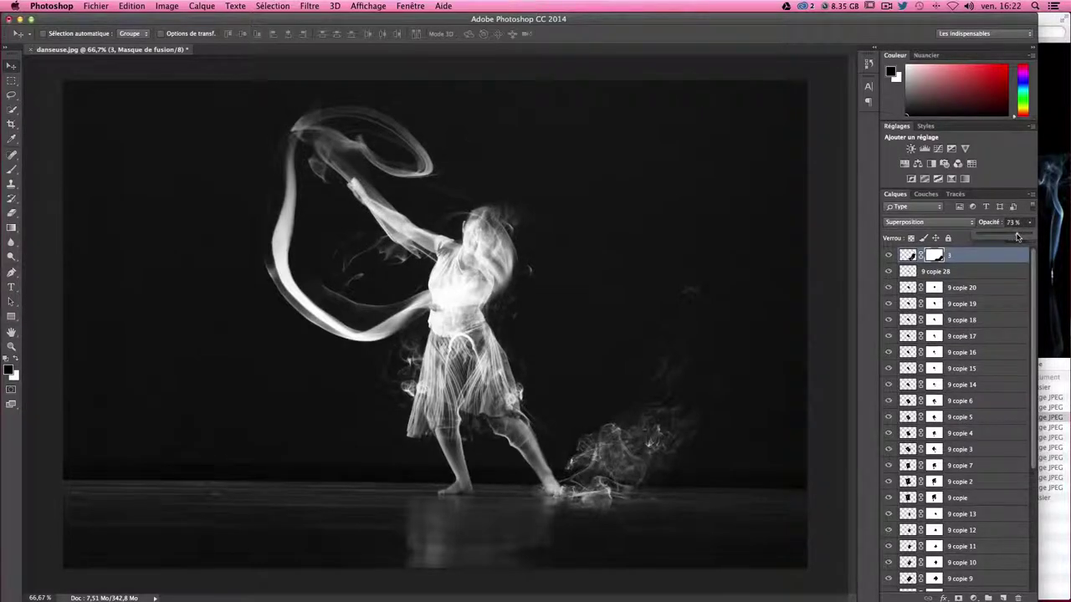
left_click_drag(1024, 236, 1011, 238)
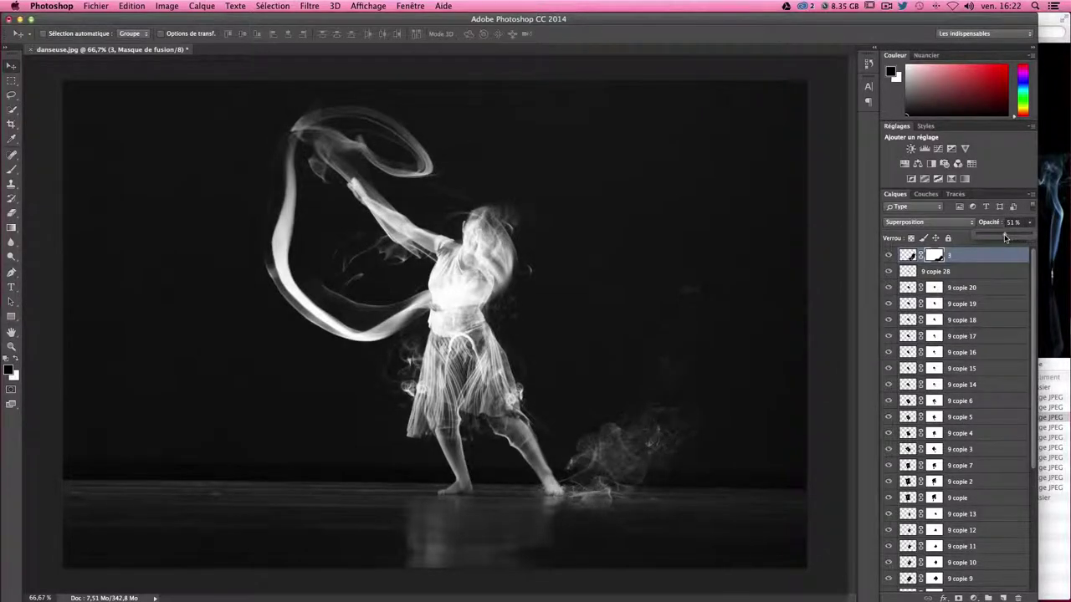
left_click(650, 304)
- Drag the 4.jpg smoke photo from Finder into the Photoshop document
left_click(1069, 266)
key("Down")
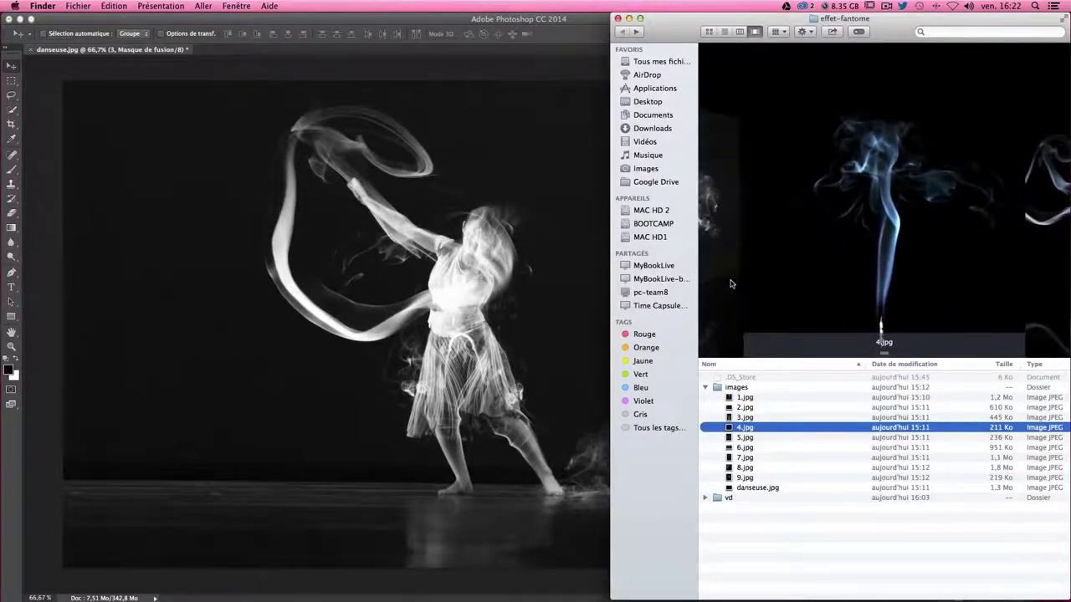
left_click_drag(909, 263, 469, 276)
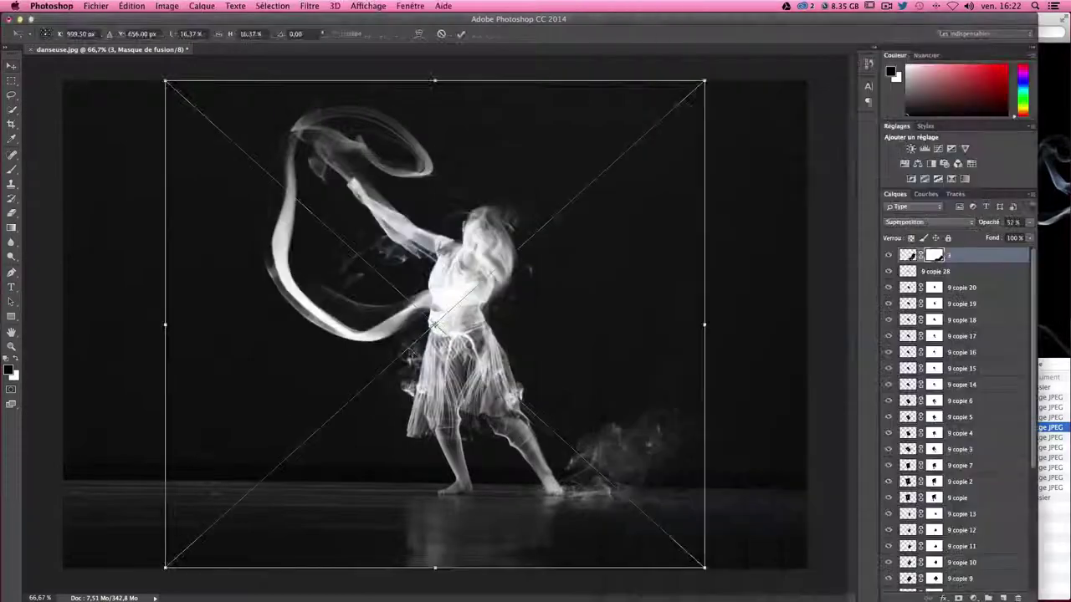
- Commit the placed smoke as layer 4, rasterize it and blend it in Superposition
key("Return")
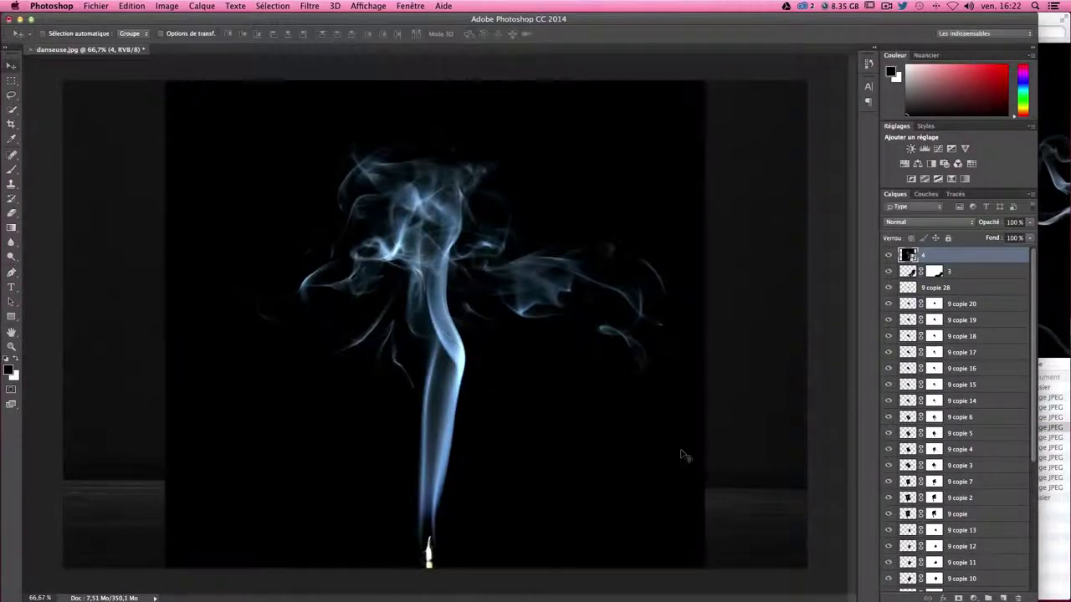
right_click(940, 256)
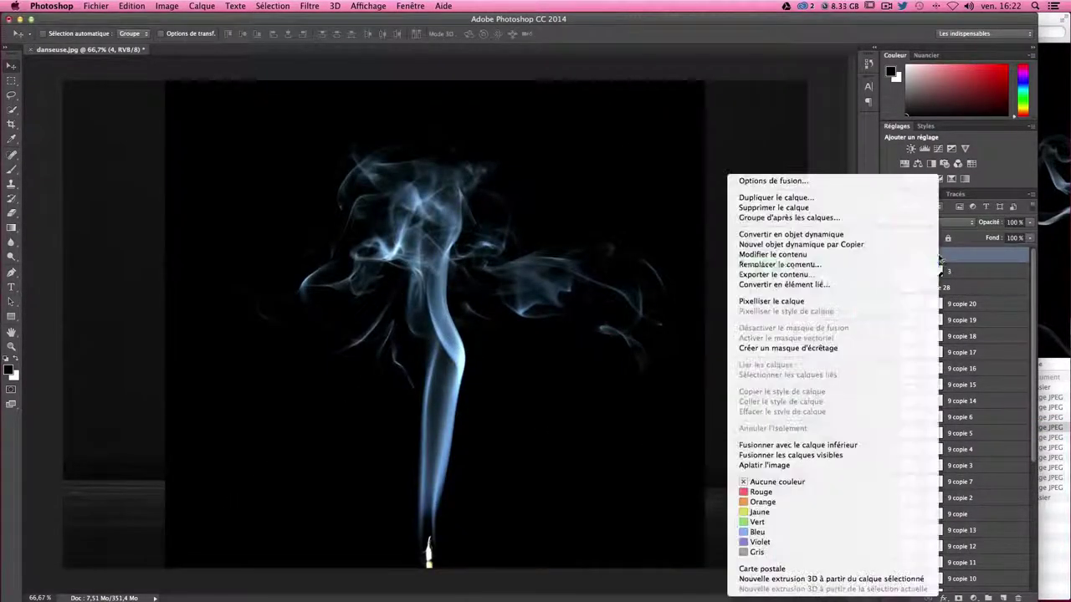
left_click(870, 301)
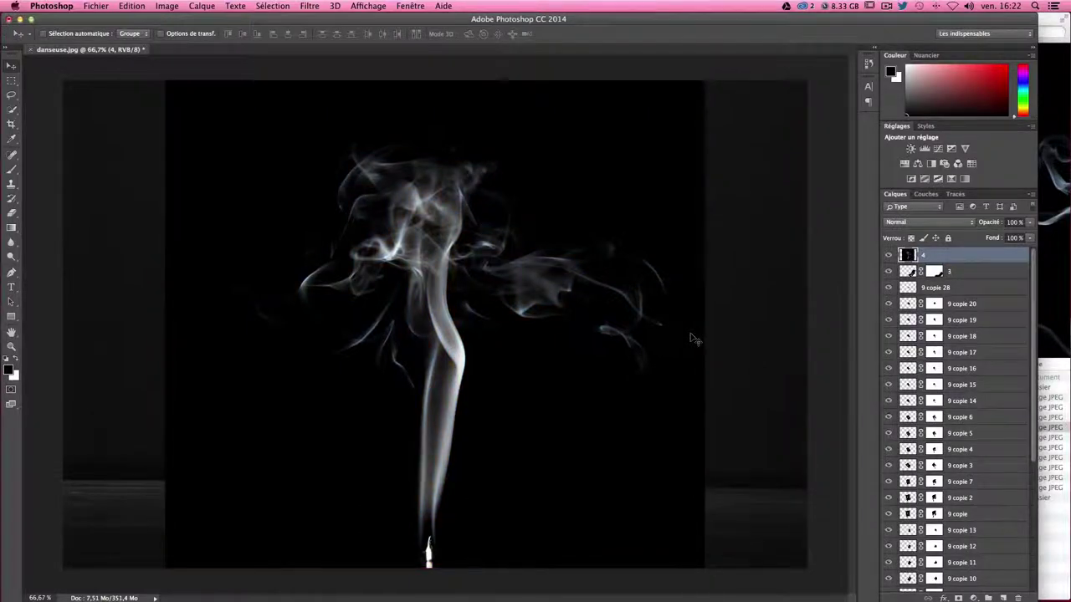
left_click(899, 221)
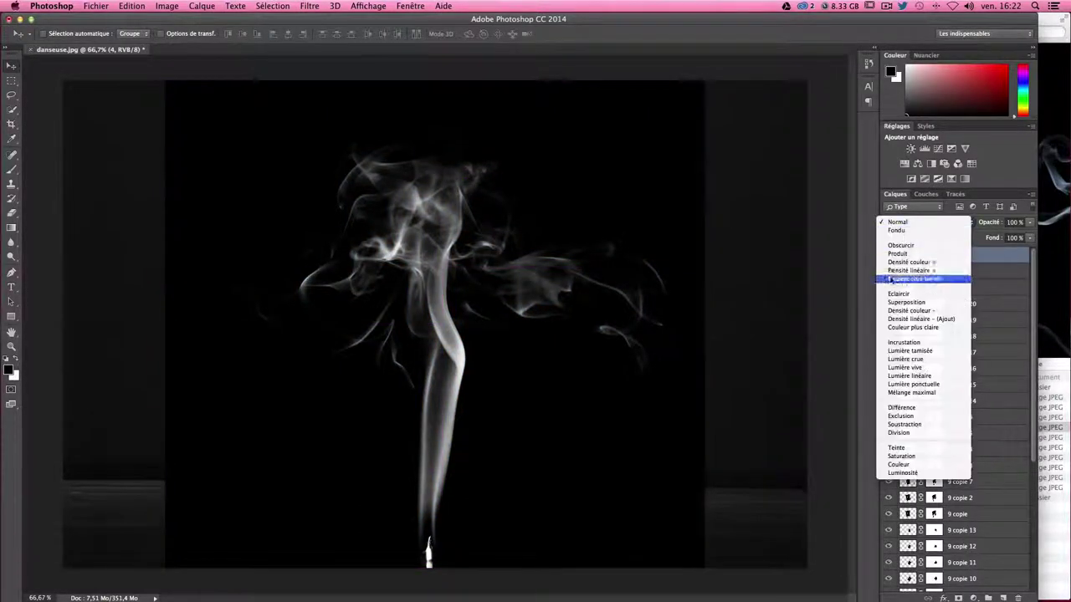
left_click(906, 302)
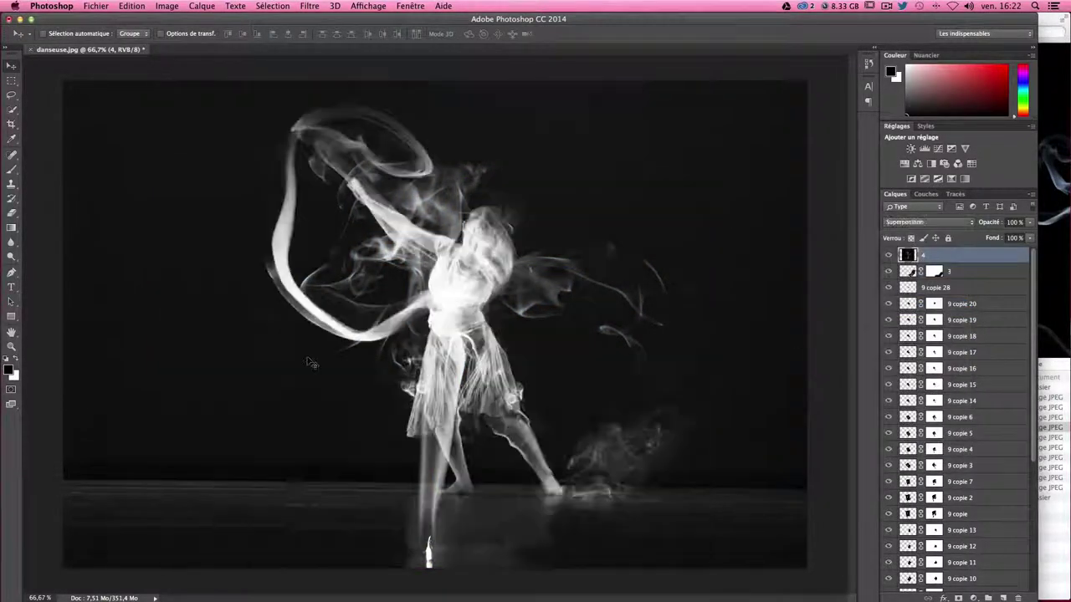
- Try moving, rotating and warping the smoke, then cancel that transform
key("ctrl+t")
mouse_move(383, 363)
left_mouse_down()
mouse_move(328, 125)
mouse_move(462, 198)
left_mouse_up()
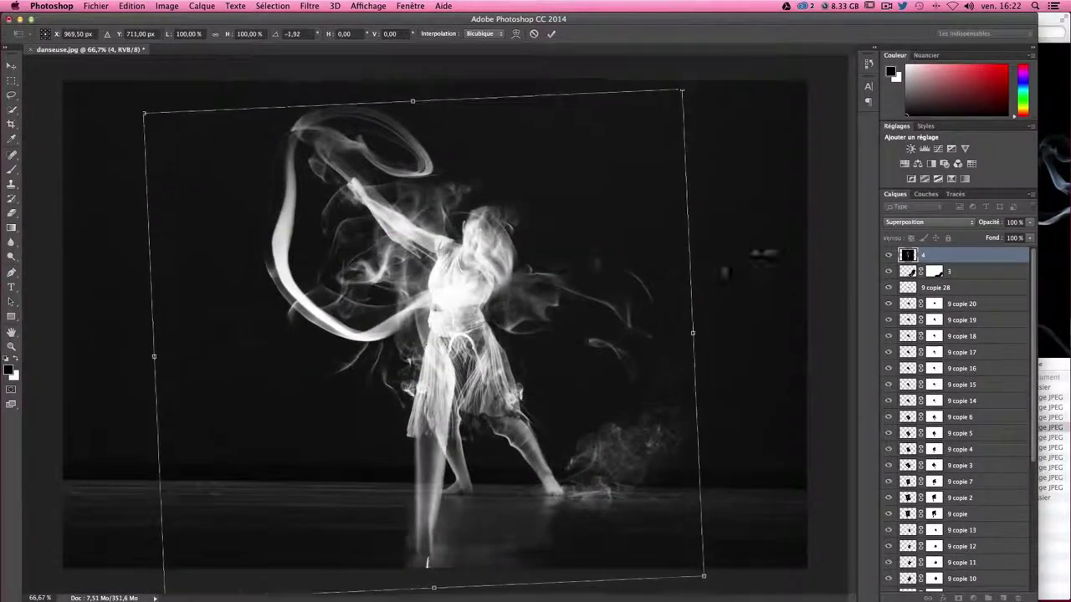
mouse_move(583, 367)
left_mouse_down()
mouse_move(477, 193)
mouse_move(430, 379)
left_mouse_up()
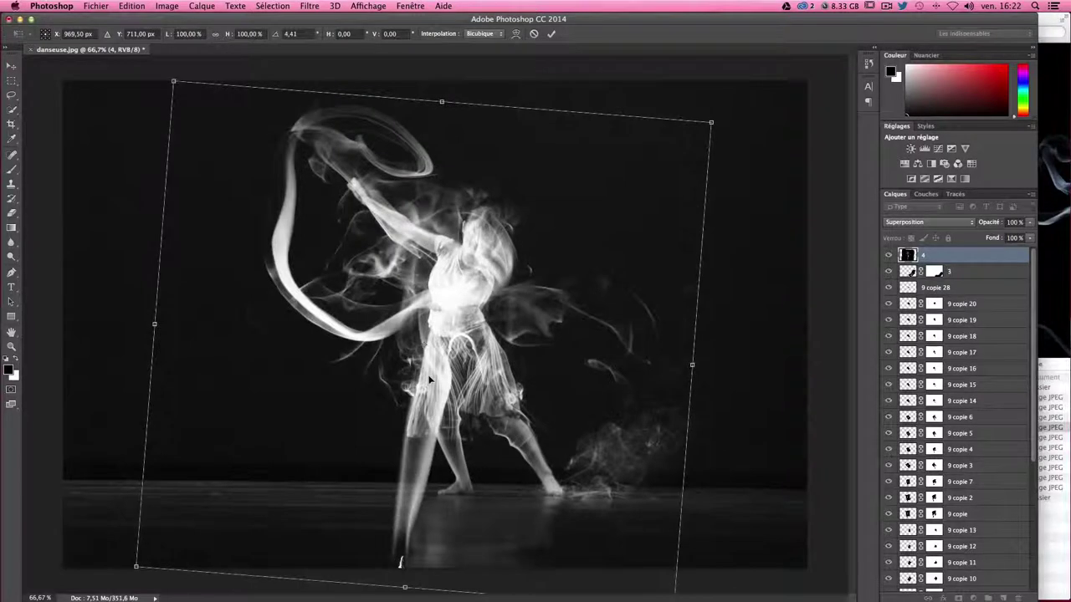
right_click(492, 429)
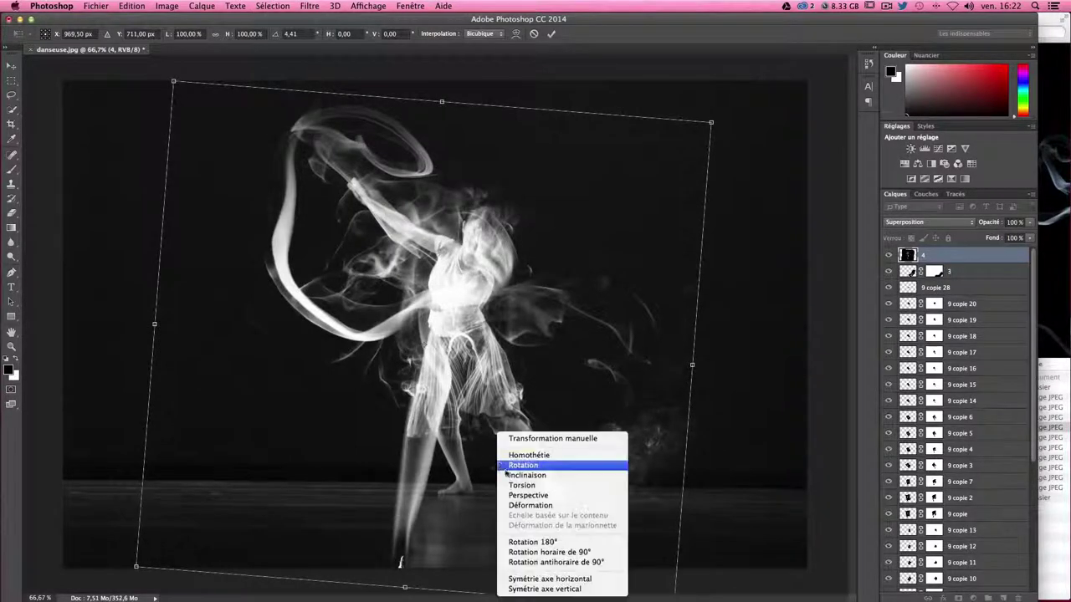
left_click(535, 508)
key("Escape")
- Flip the smoke horizontally, scale it to about 76%, rotate ~166° and place it under the feet
key("ctrl+t")
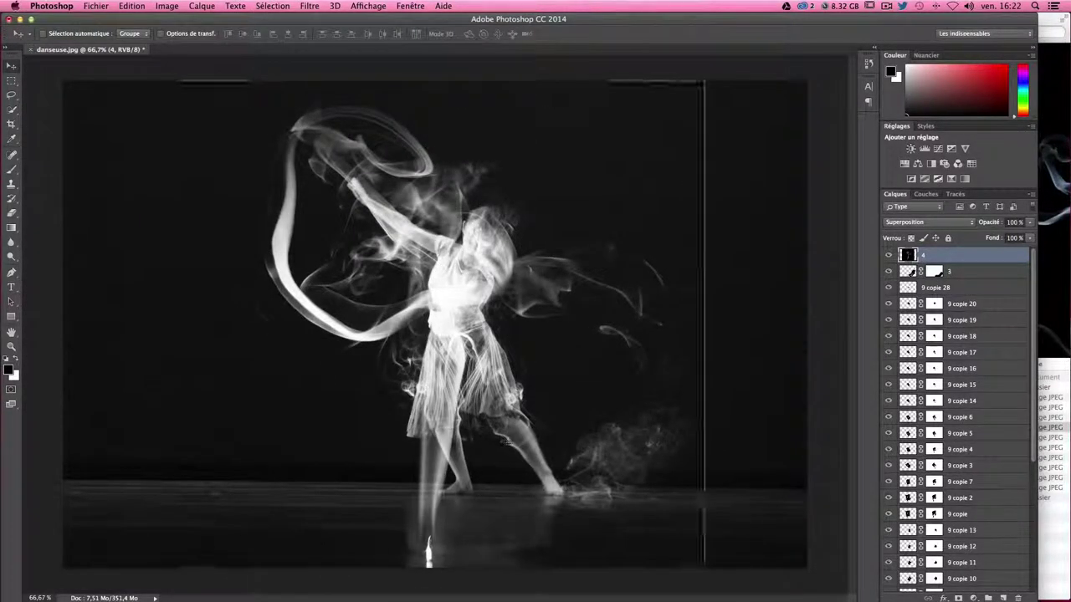
right_click(554, 525)
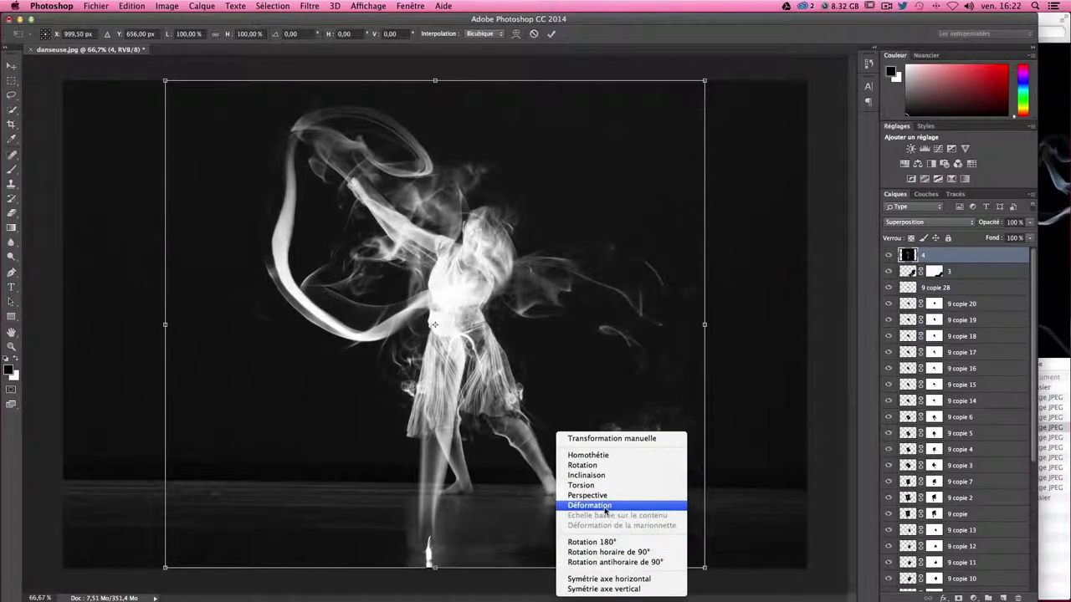
left_click(596, 580)
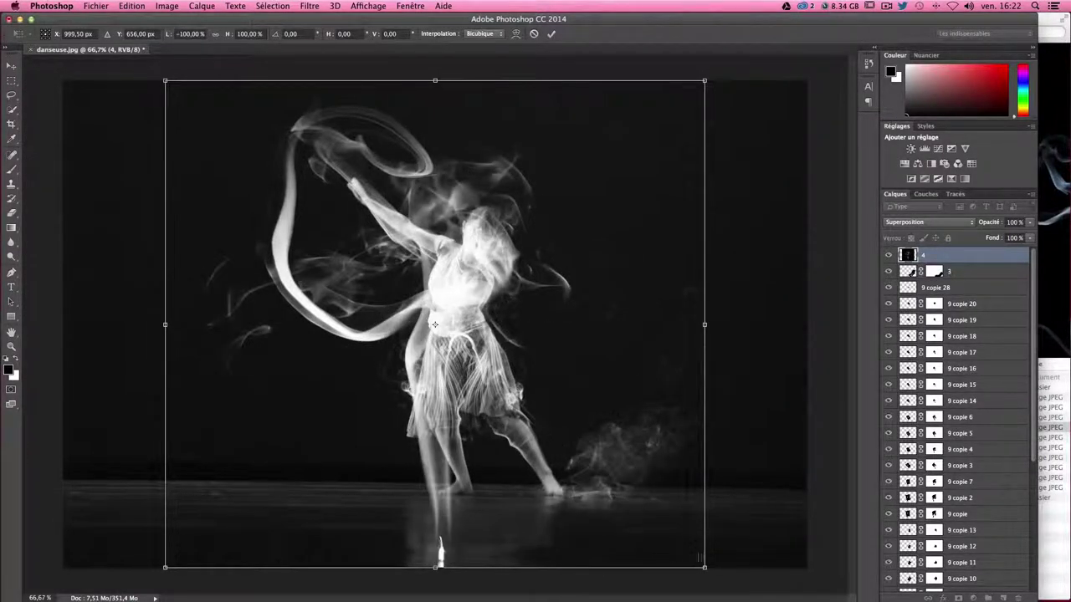
left_click_drag(704, 568, 574, 455)
left_click_drag(502, 334, 568, 337)
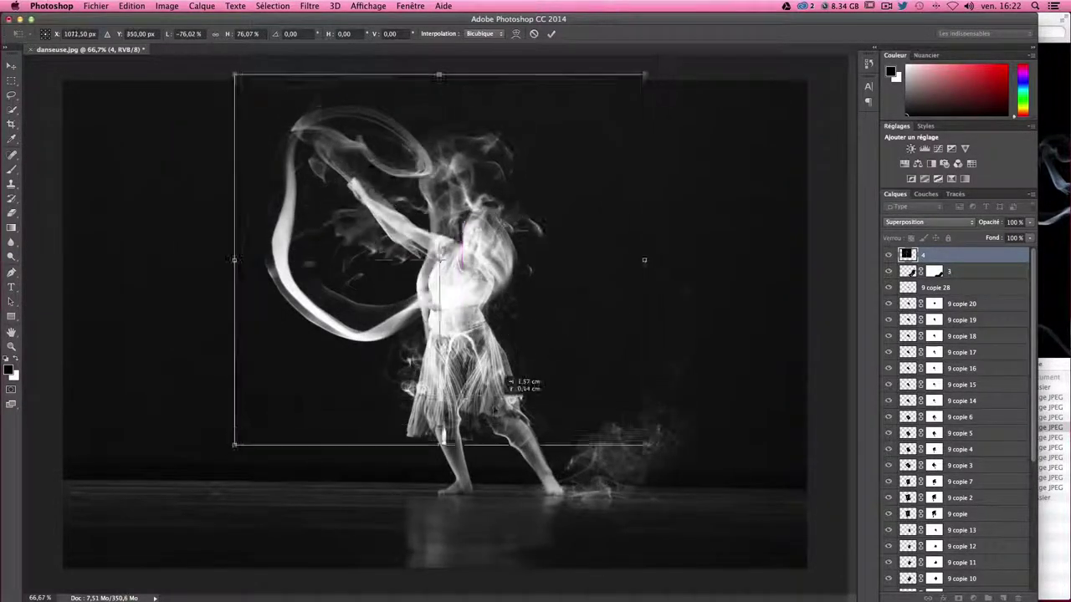
left_click_drag(435, 266, 396, 269)
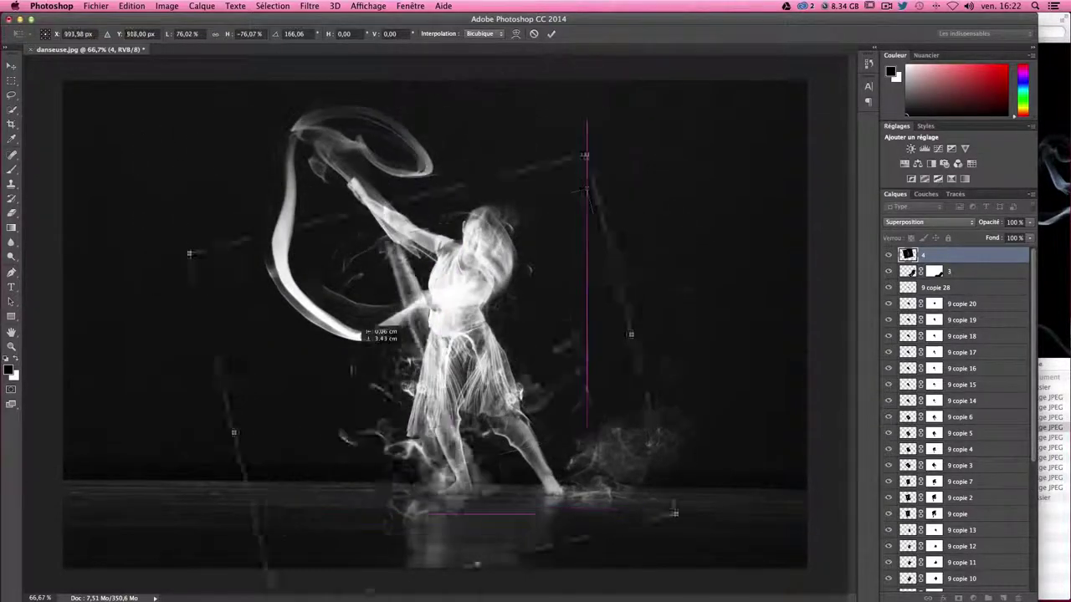
left_click_drag(381, 374, 383, 386)
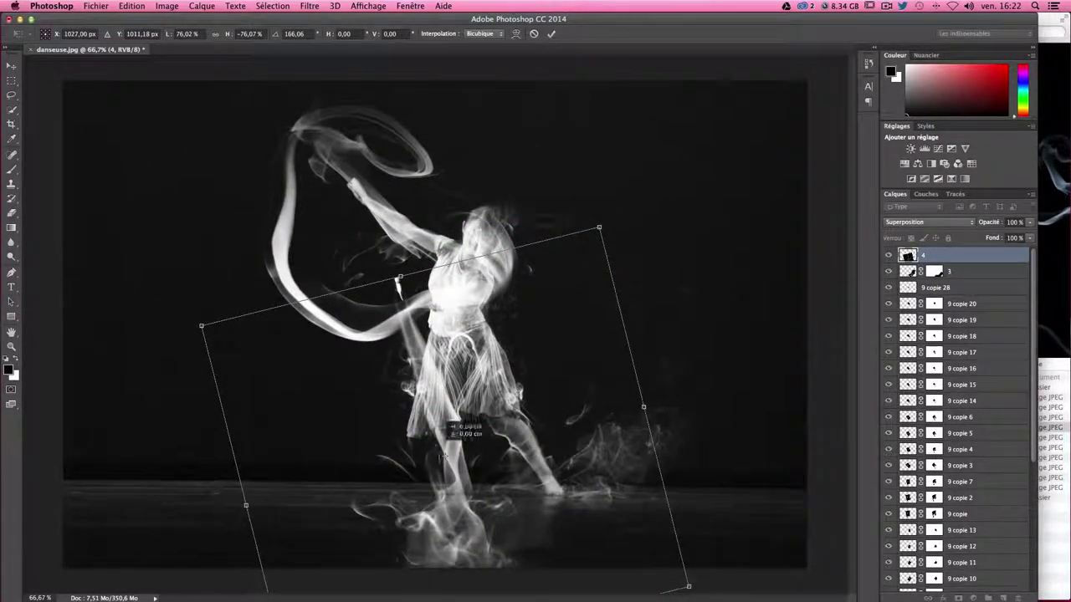
mouse_move(442, 456)
left_mouse_down()
mouse_move(432, 357)
mouse_move(515, 341)
mouse_move(506, 428)
mouse_move(464, 405)
mouse_move(513, 402)
mouse_move(506, 391)
left_mouse_up()
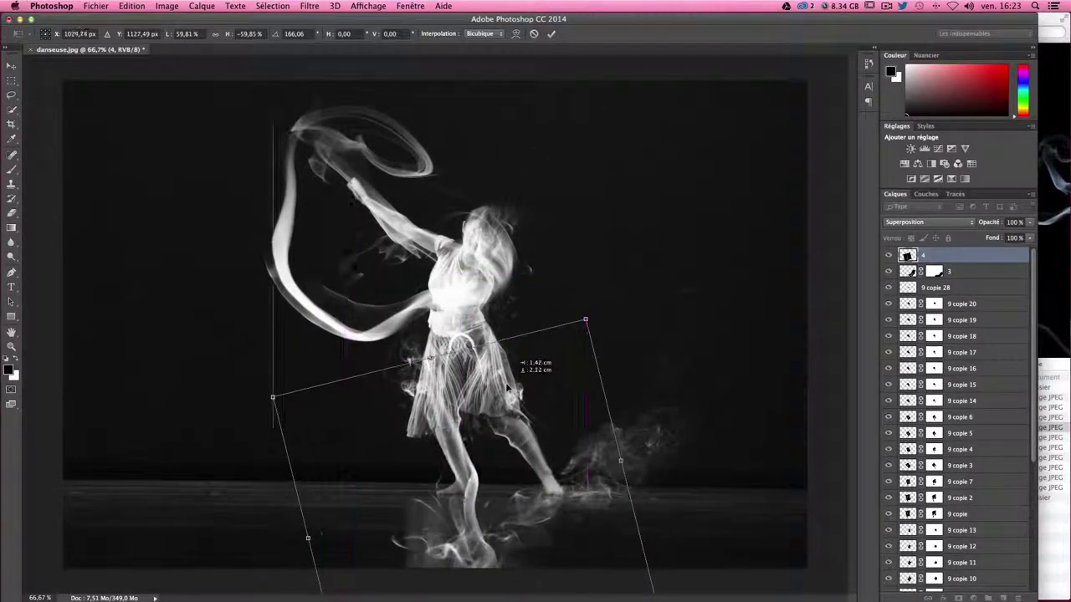
- Warp the smoke to curl around the dancer's legs and reflection, then apply it
right_click(518, 478)
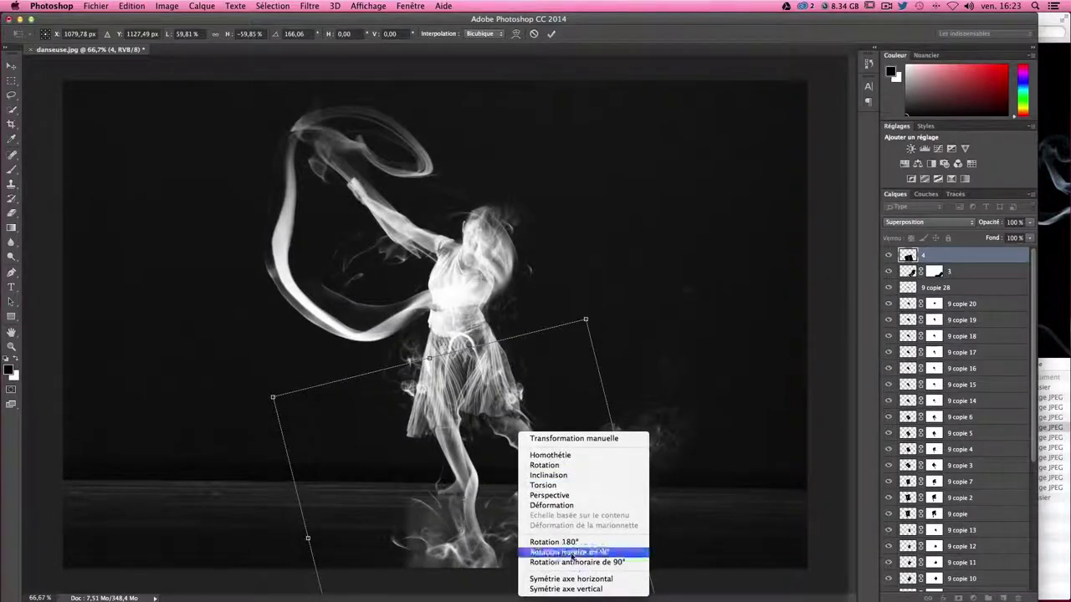
left_click(574, 511)
right_click(468, 433)
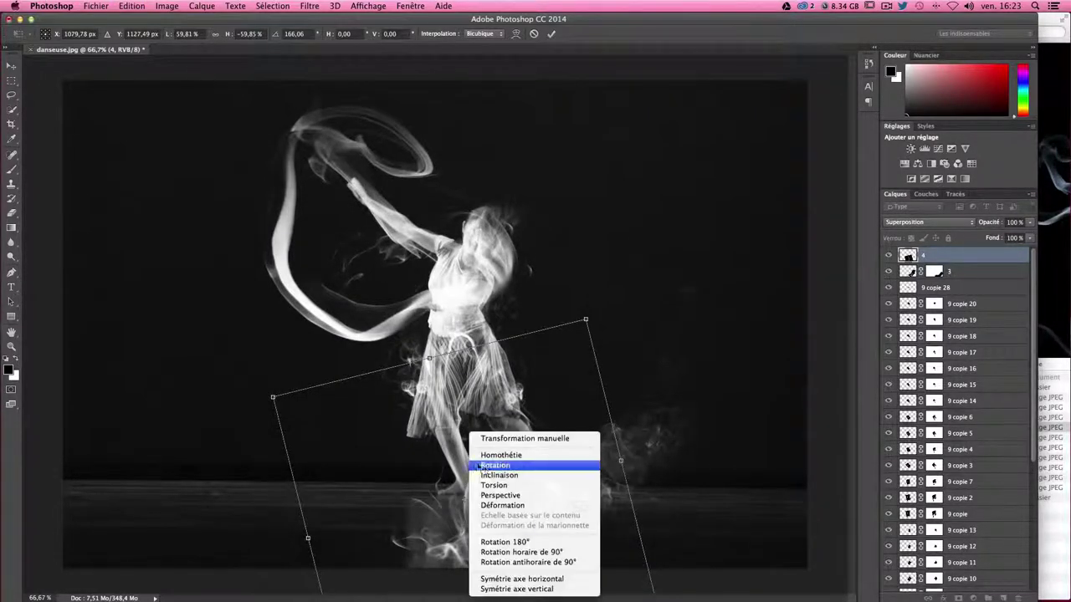
left_click(502, 504)
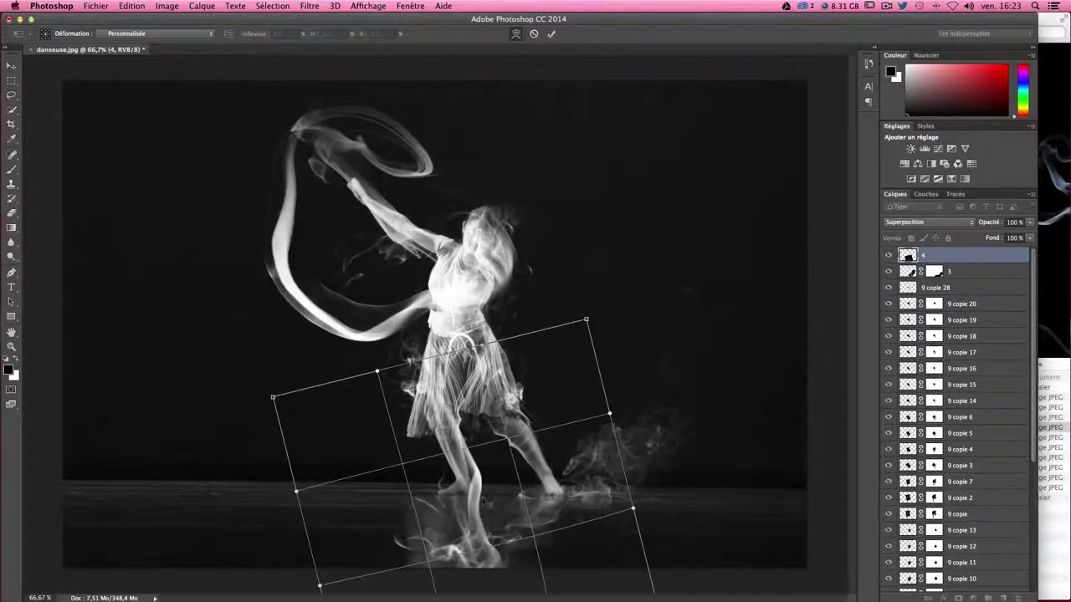
left_click_drag(495, 510, 474, 509)
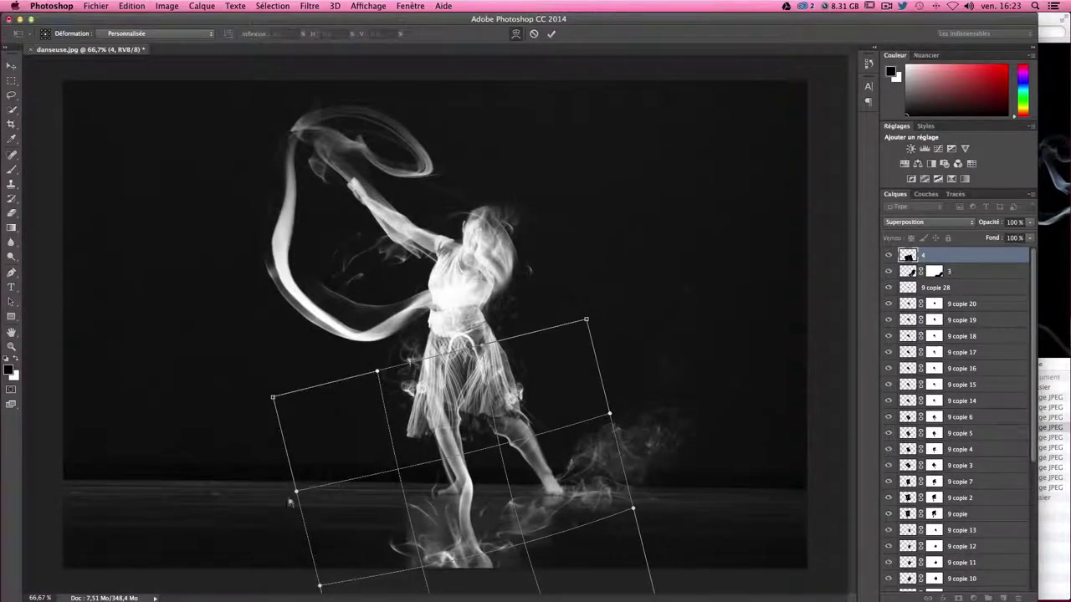
left_click_drag(290, 502, 339, 490)
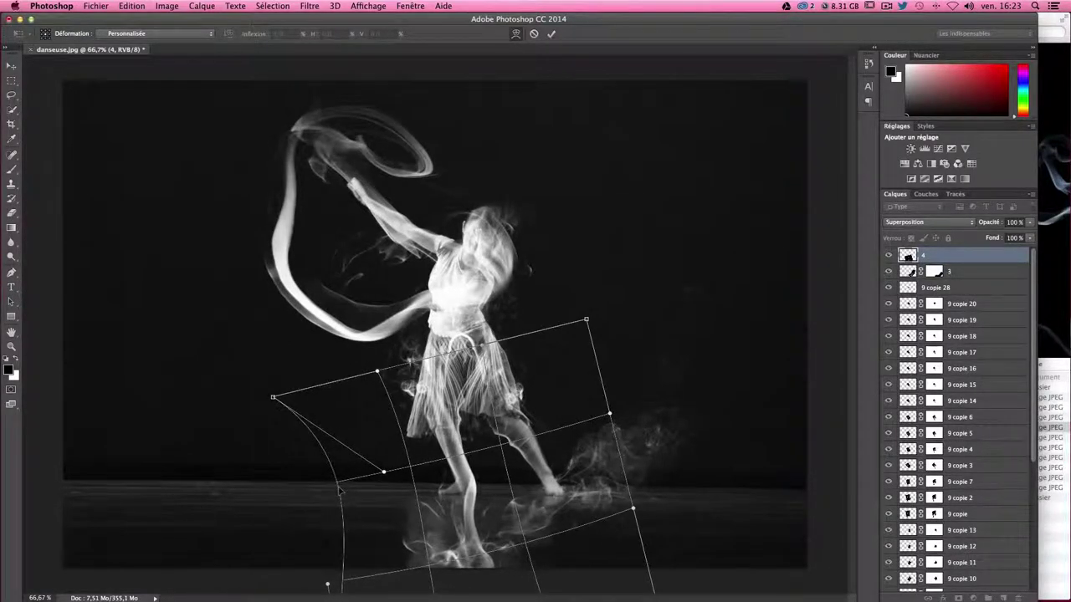
key("Return")
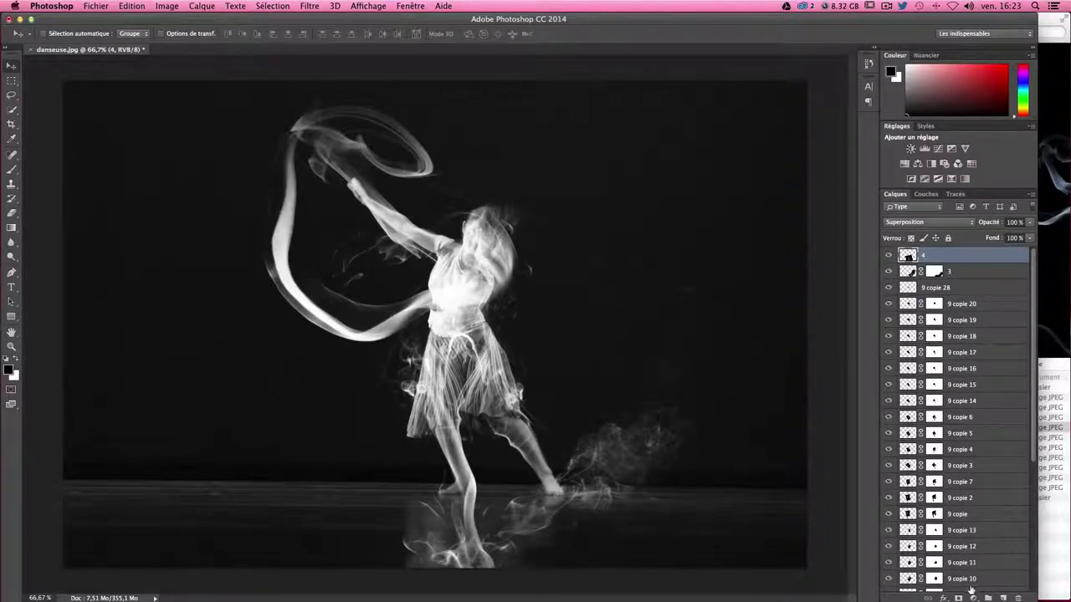
- Add a mask to layer 4 and paint away smoke over the floor and foot reflection
left_click(959, 598)
left_click(11, 169)
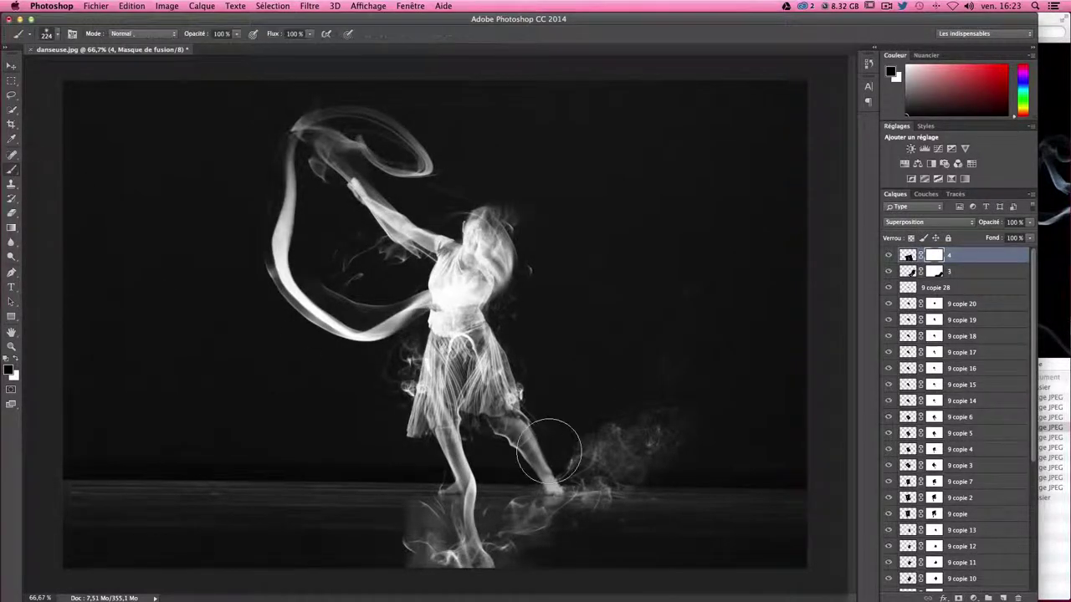
left_click_drag(407, 538, 394, 513)
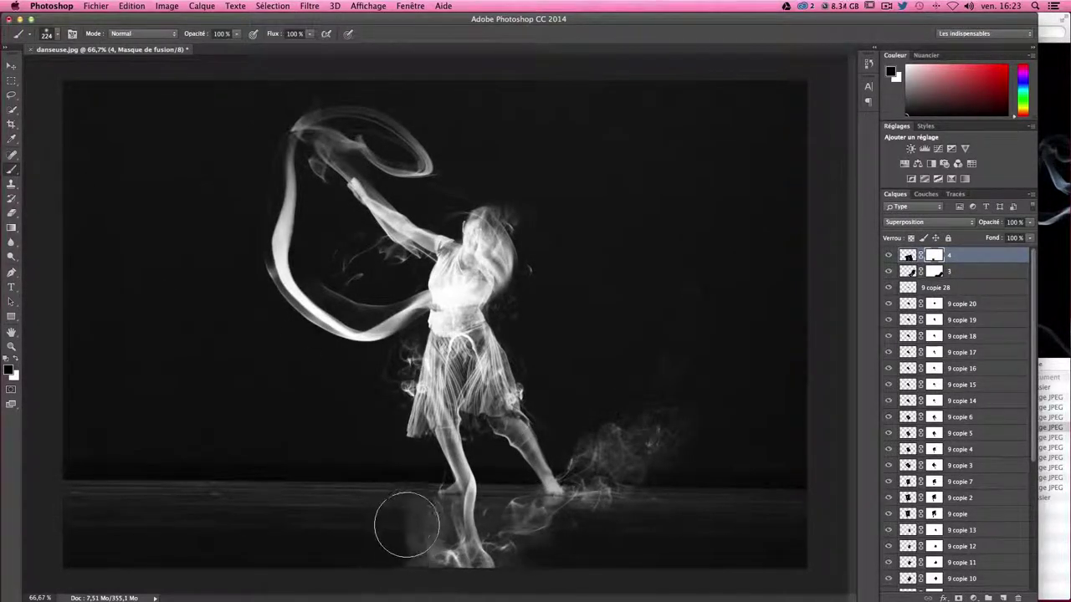
mouse_move(516, 567)
left_mouse_down()
mouse_move(415, 544)
mouse_move(502, 562)
mouse_move(370, 573)
mouse_move(351, 540)
mouse_move(463, 542)
mouse_move(419, 535)
mouse_move(389, 561)
mouse_move(481, 544)
mouse_move(459, 529)
mouse_move(497, 541)
mouse_move(514, 530)
mouse_move(460, 506)
left_mouse_up()
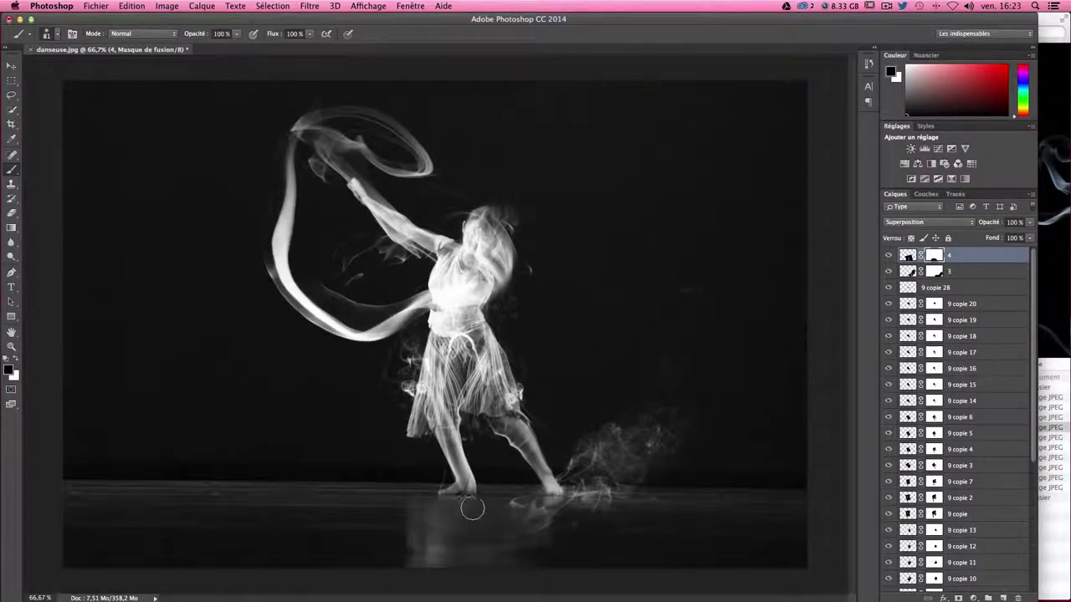
- Paint layer 4's mask along the skirt, toggling the layer to compare, then pick the Move tool
left_click(887, 255)
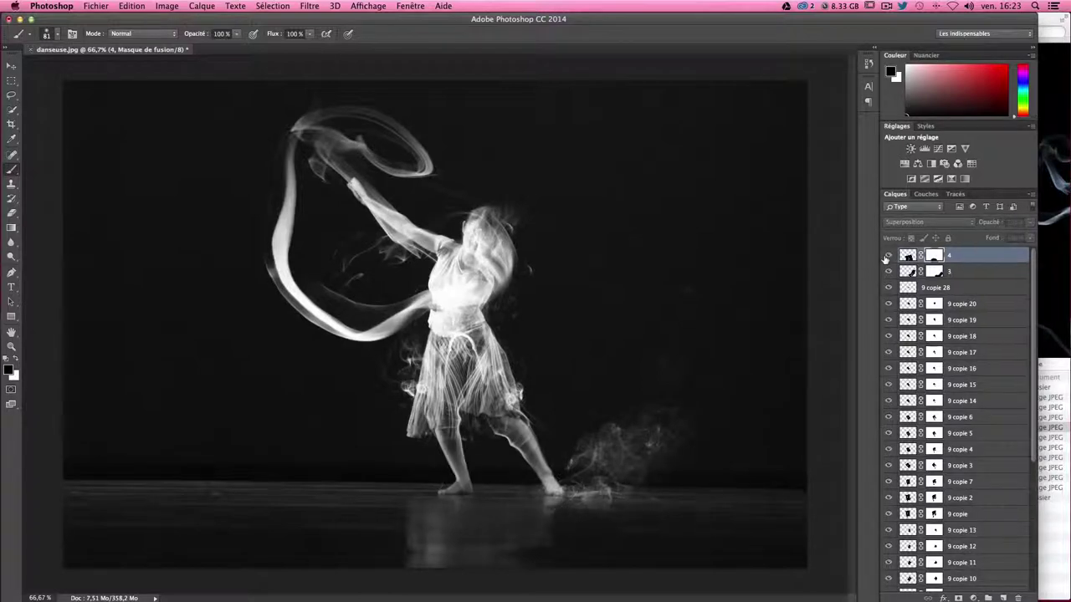
mouse_move(432, 362)
left_mouse_down()
mouse_move(428, 390)
mouse_move(448, 450)
left_mouse_up()
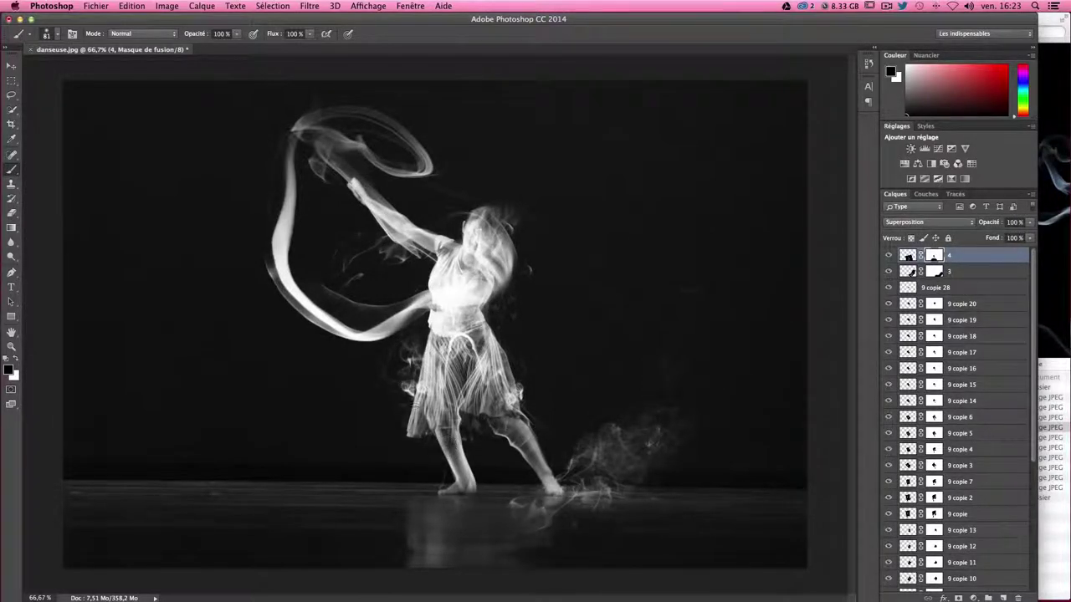
left_click(889, 255)
left_click(889, 255)
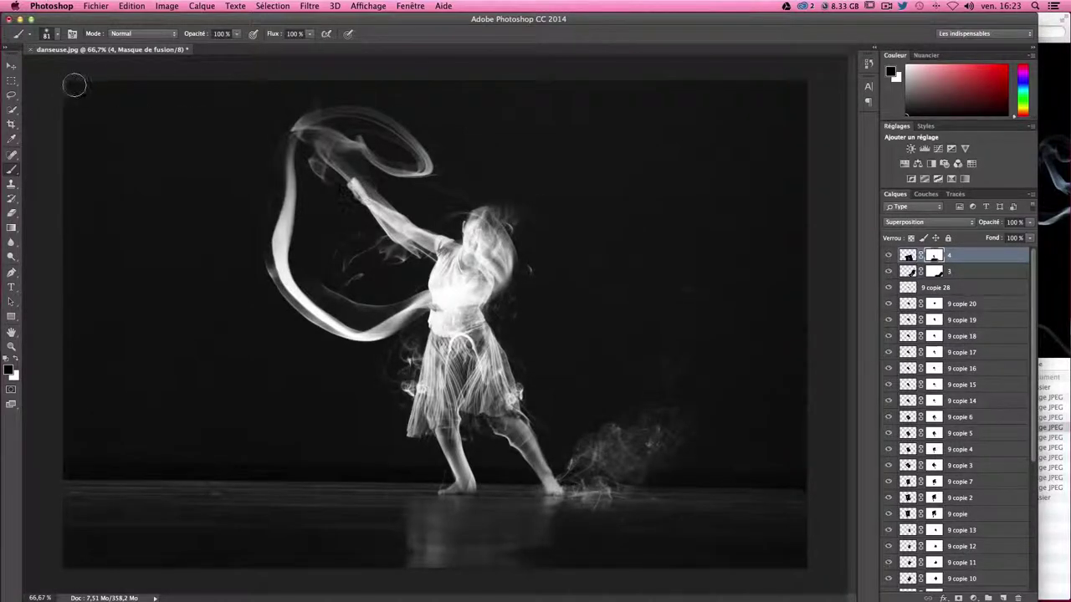
left_click(12, 66)
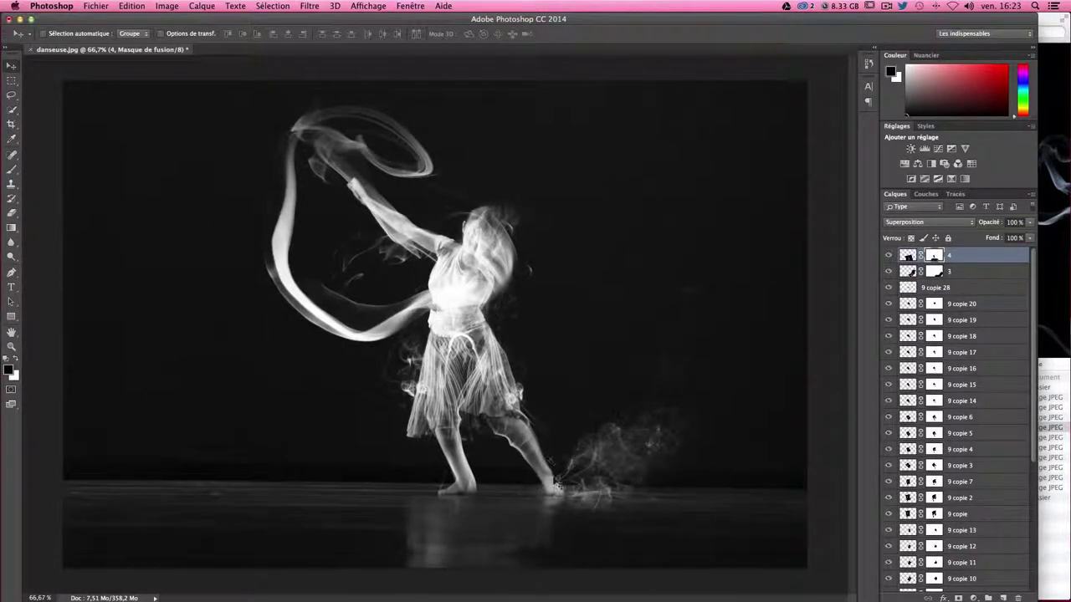
- Duplicate the layer 3 smoke, flip the copy horizontally and nudge it slightly right
right_click(624, 460)
left_click(632, 468)
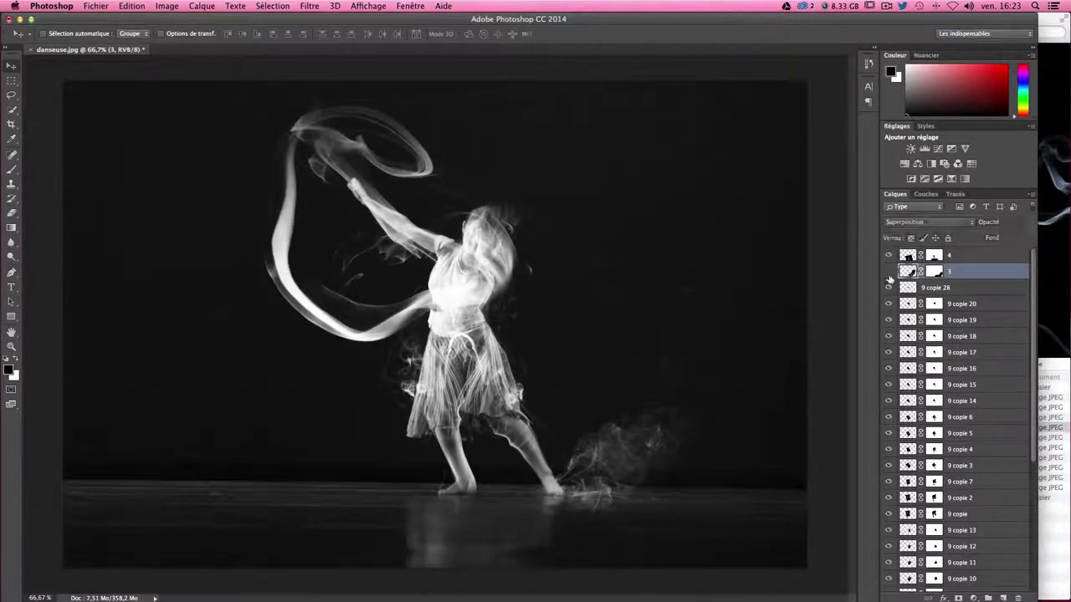
left_click_drag(707, 352, 466, 353)
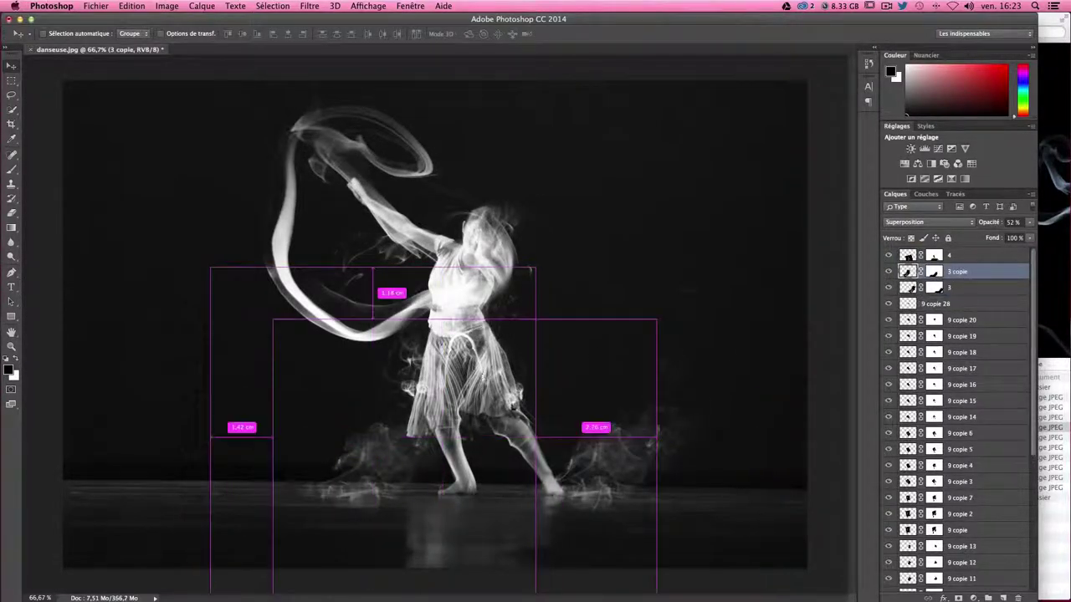
key("ctrl+t")
right_click(422, 387)
left_click(498, 534)
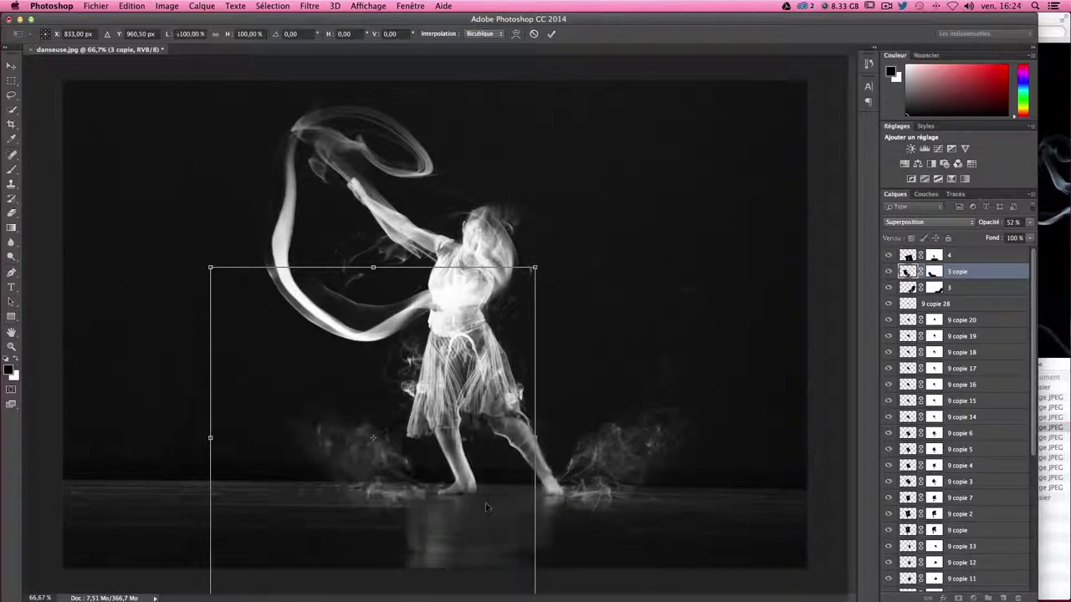
left_click_drag(456, 483, 479, 483)
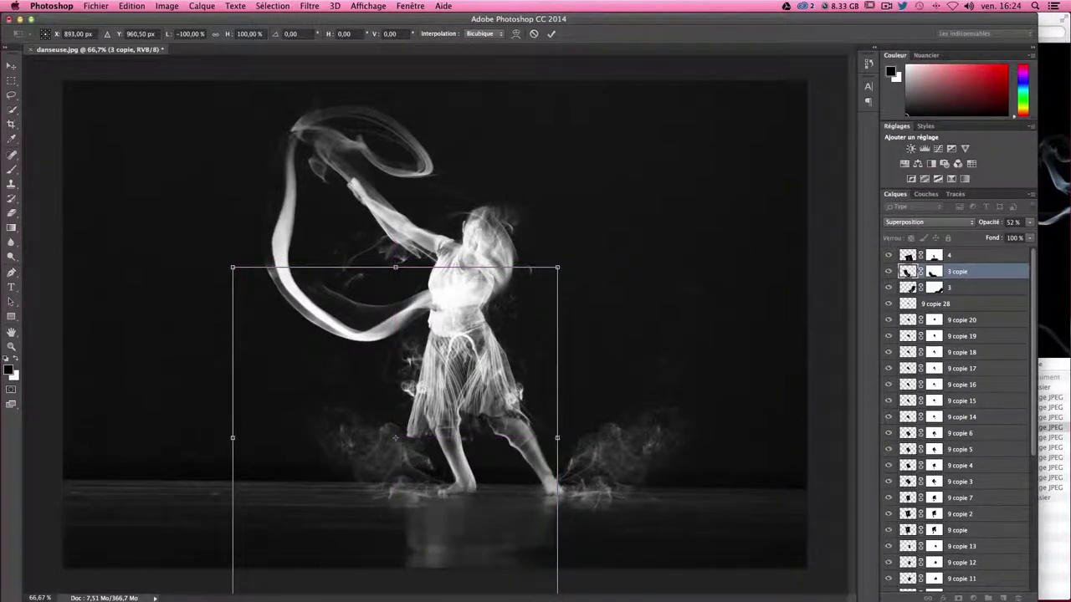
- Warp the mirrored copy up around the skirt and legs, apply it, then select layer 4
right_click(410, 382)
left_click(431, 461)
left_click_drag(233, 267, 323, 194)
left_click_drag(243, 484, 257, 481)
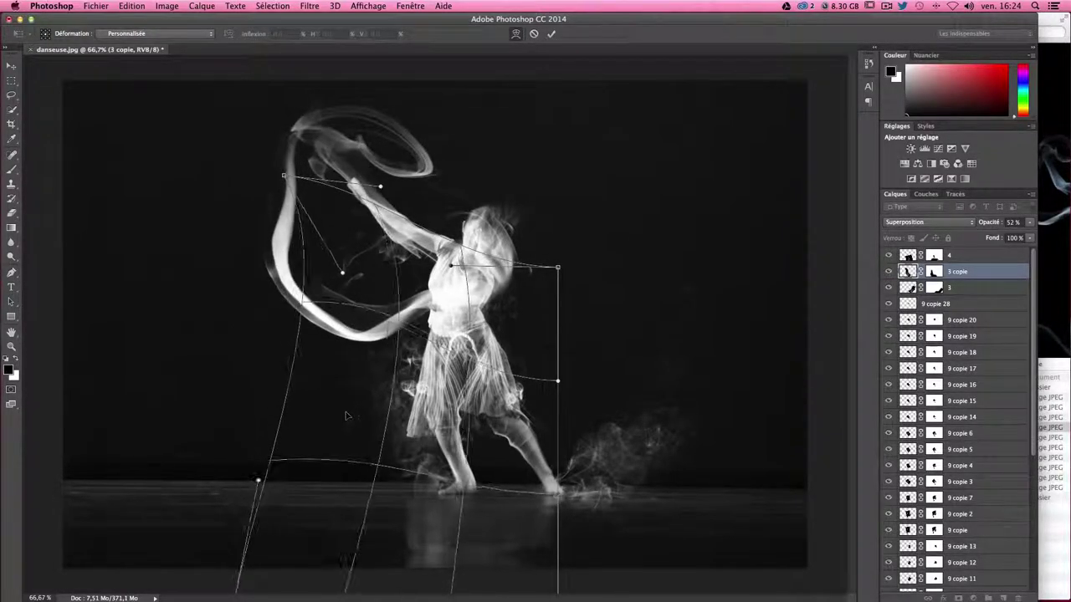
left_click_drag(525, 403, 520, 421)
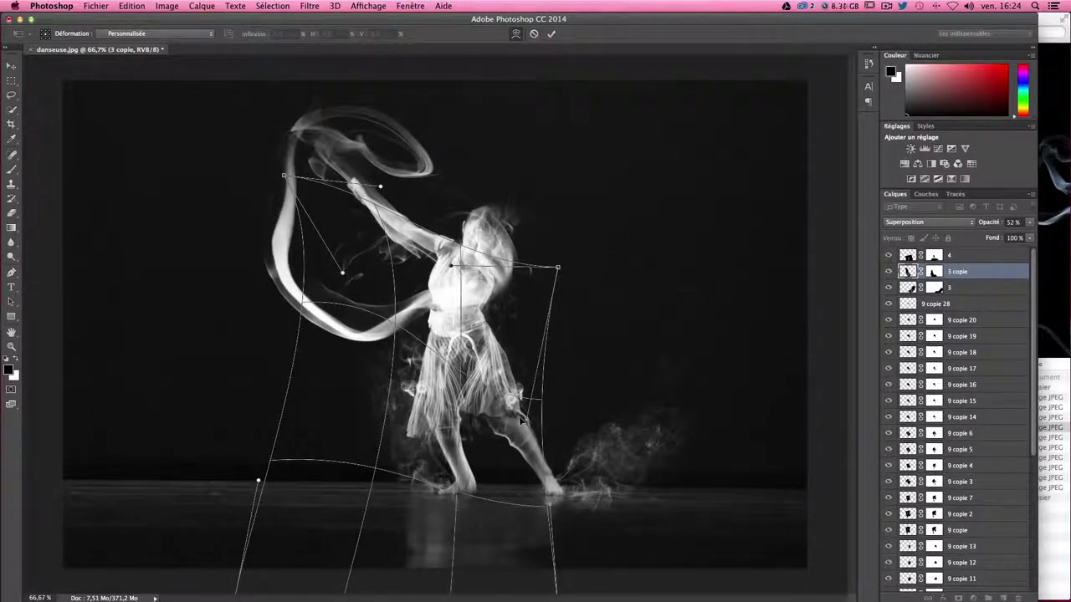
key("Return")
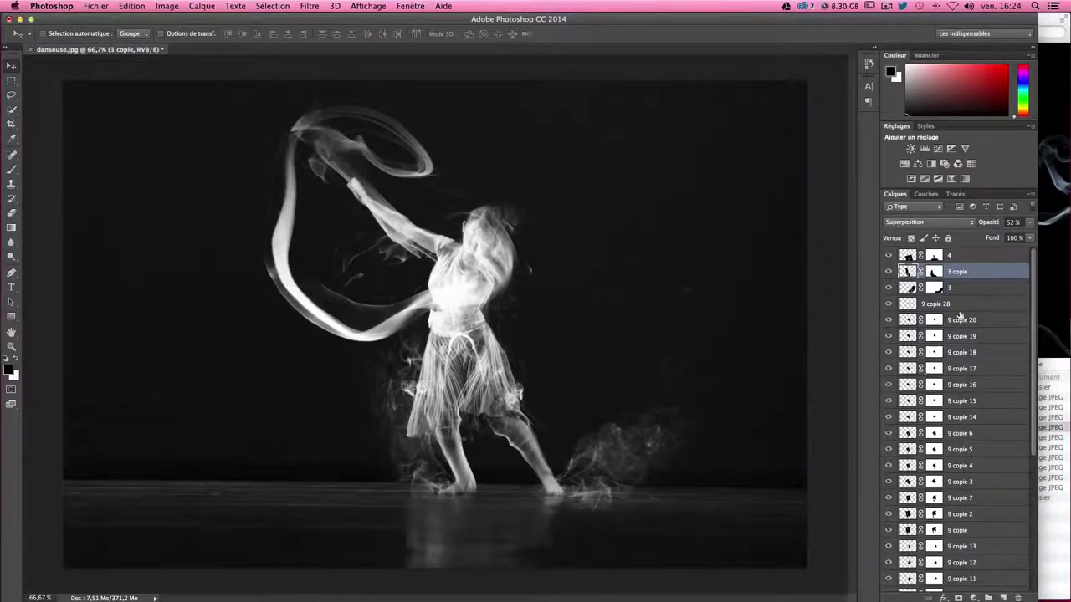
left_click(970, 260)
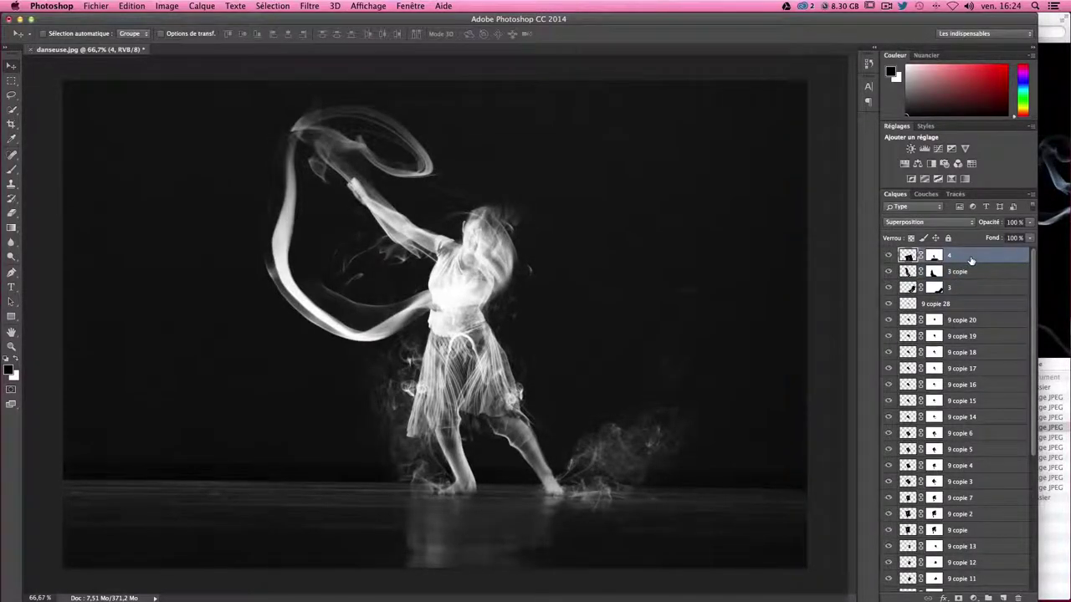
left_click(973, 597)
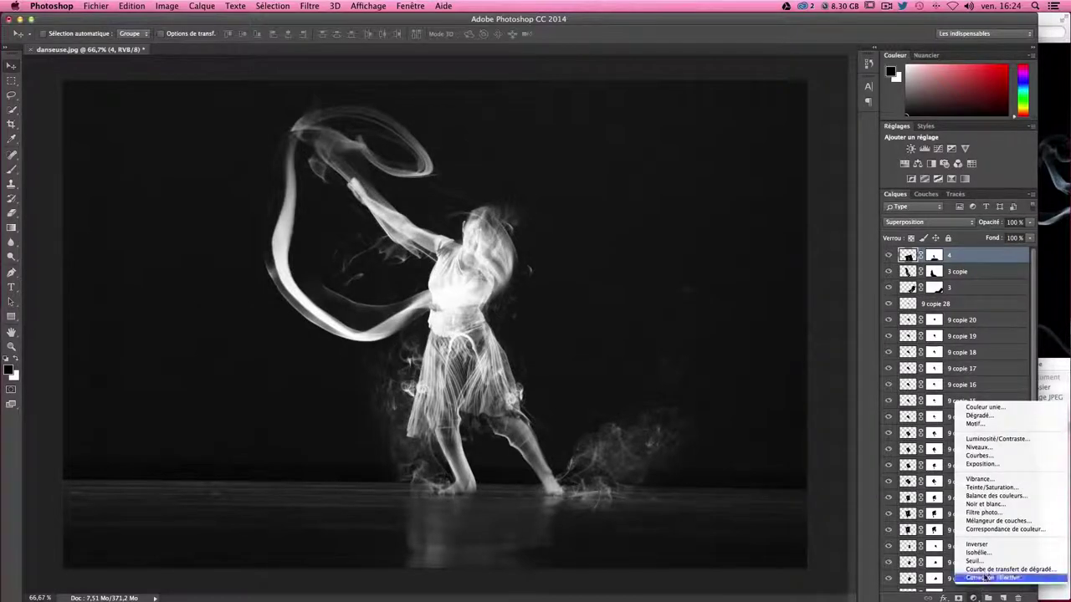
- Add a Noir et blanc adjustment with a blue-cyan Teinte and lower its opacity to 72%
left_click(984, 504)
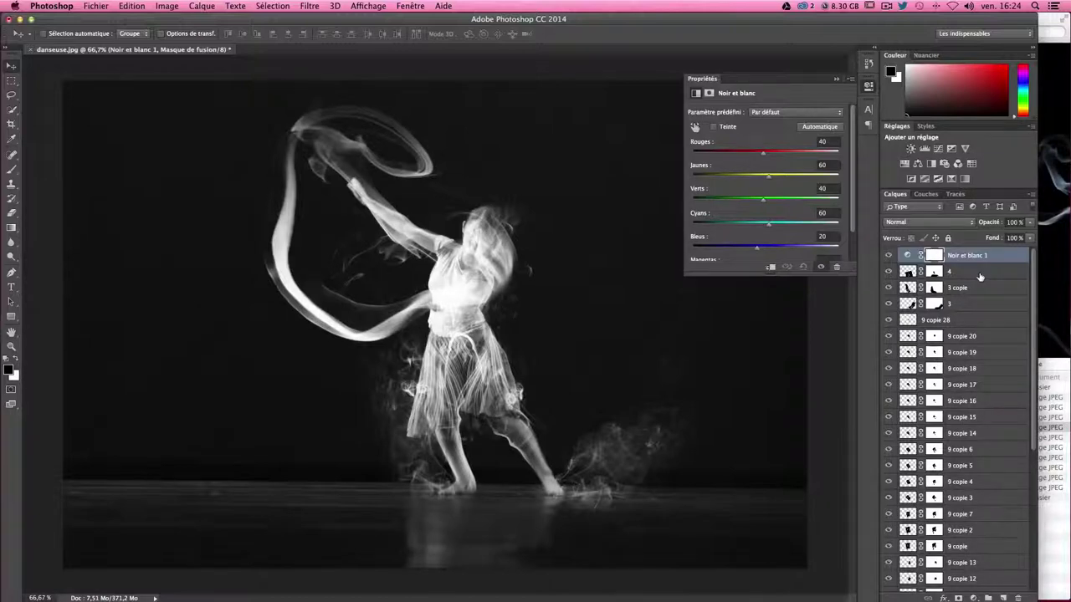
left_click(713, 126)
left_click(743, 128)
left_click_drag(610, 131, 884, 286)
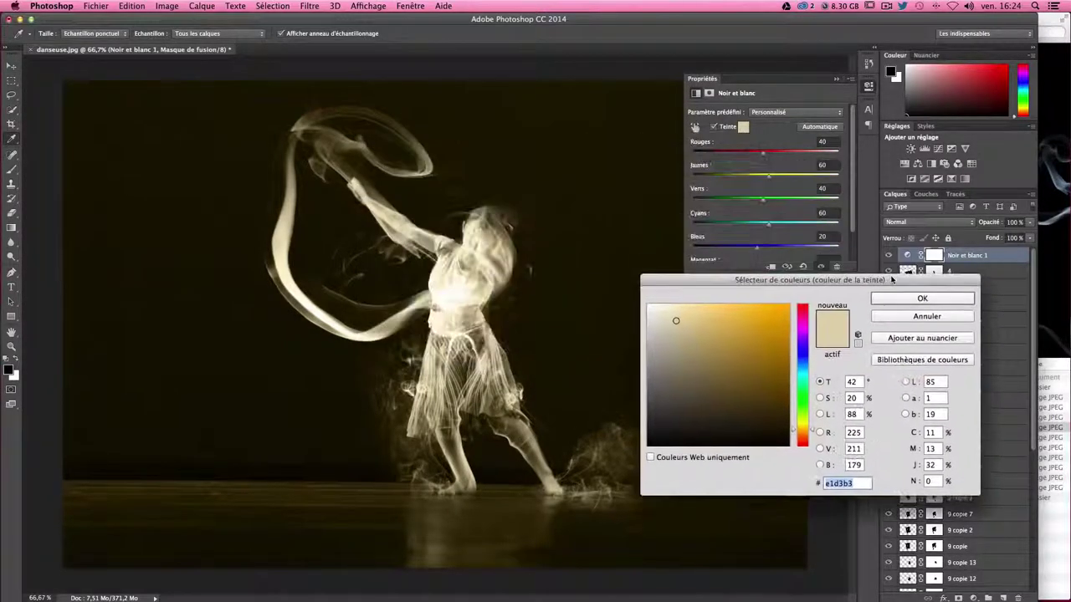
left_click(801, 383)
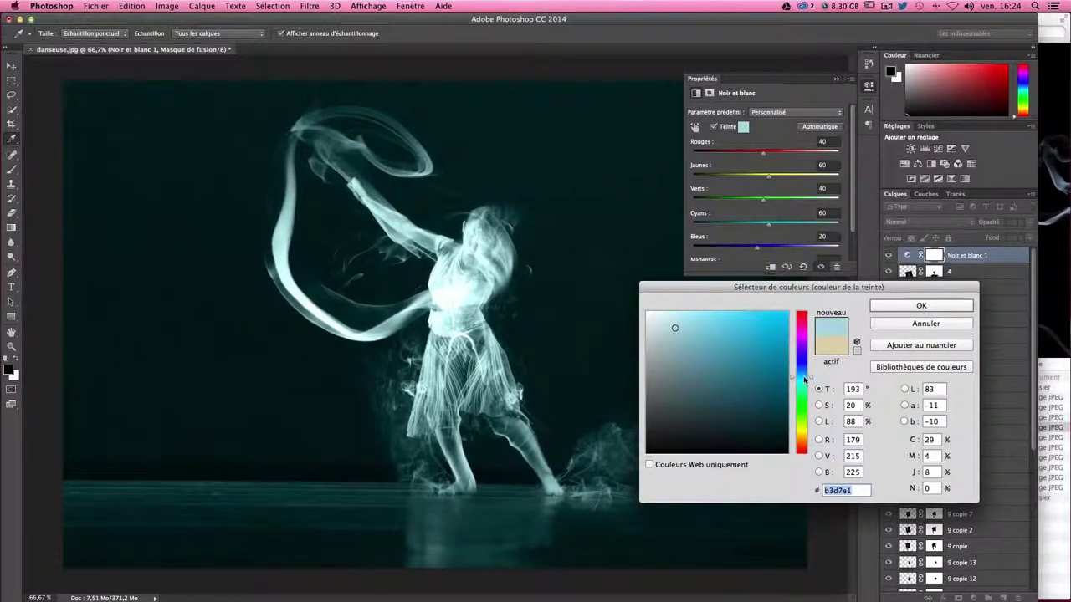
left_click_drag(807, 387, 804, 373)
mouse_move(674, 328)
left_mouse_down()
mouse_move(690, 339)
mouse_move(662, 325)
mouse_move(675, 327)
left_mouse_up()
left_click(932, 307)
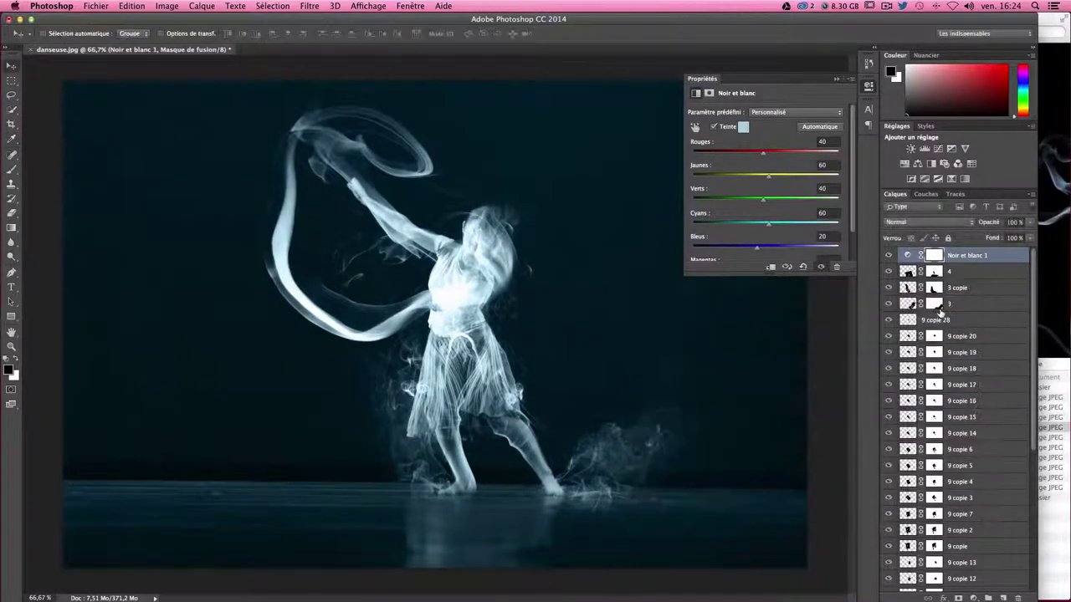
left_click(1031, 237)
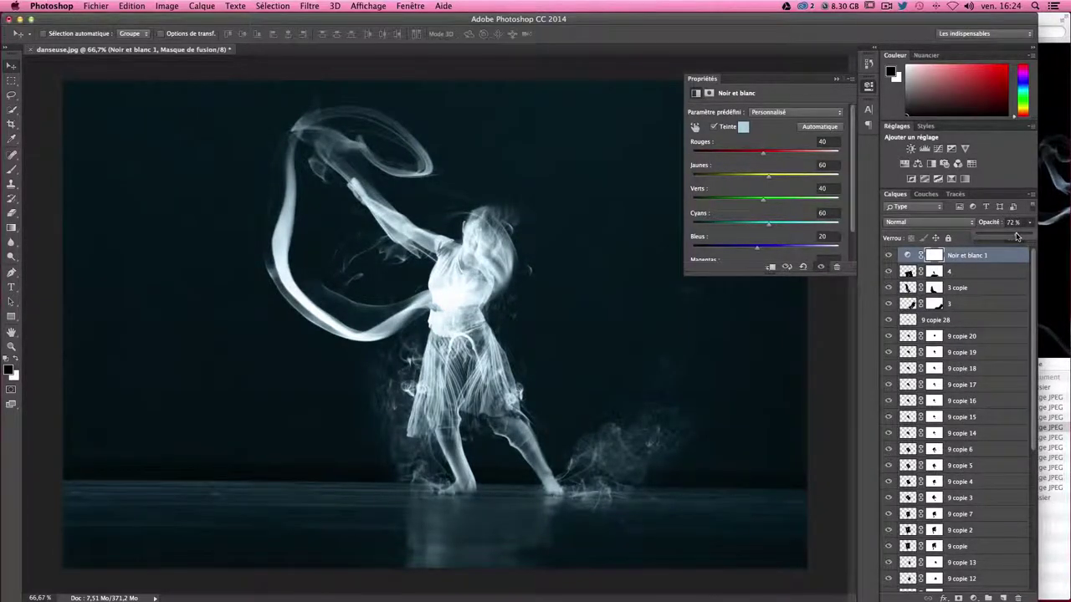
- Move Calque 0 directly beneath Noir et blanc 1 and blend it in Superposition
left_click(1005, 434)
scroll(1004, 447, "down", 5)
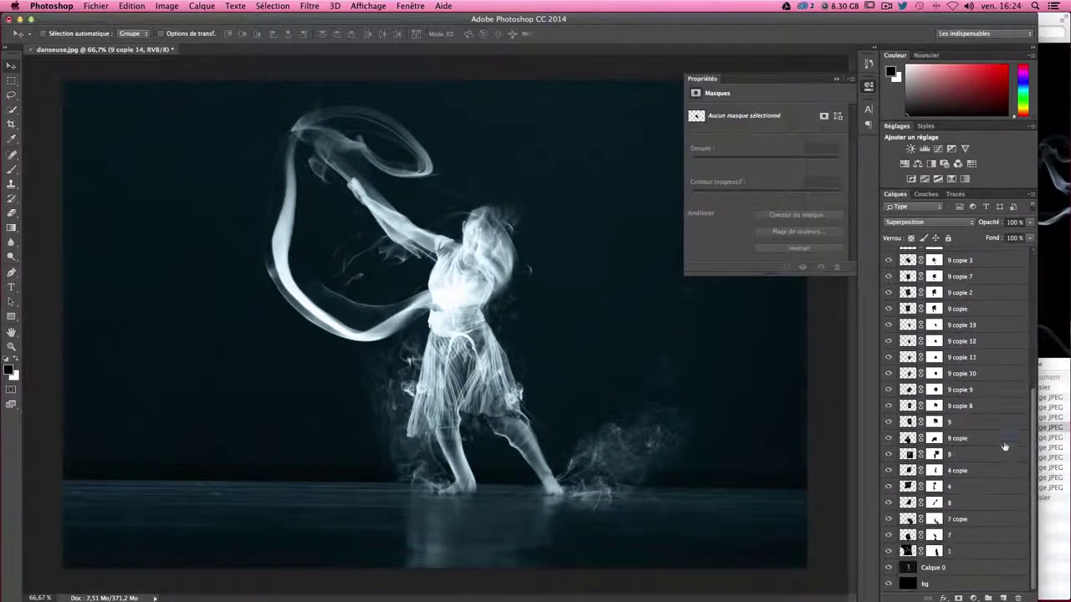
left_click(959, 572)
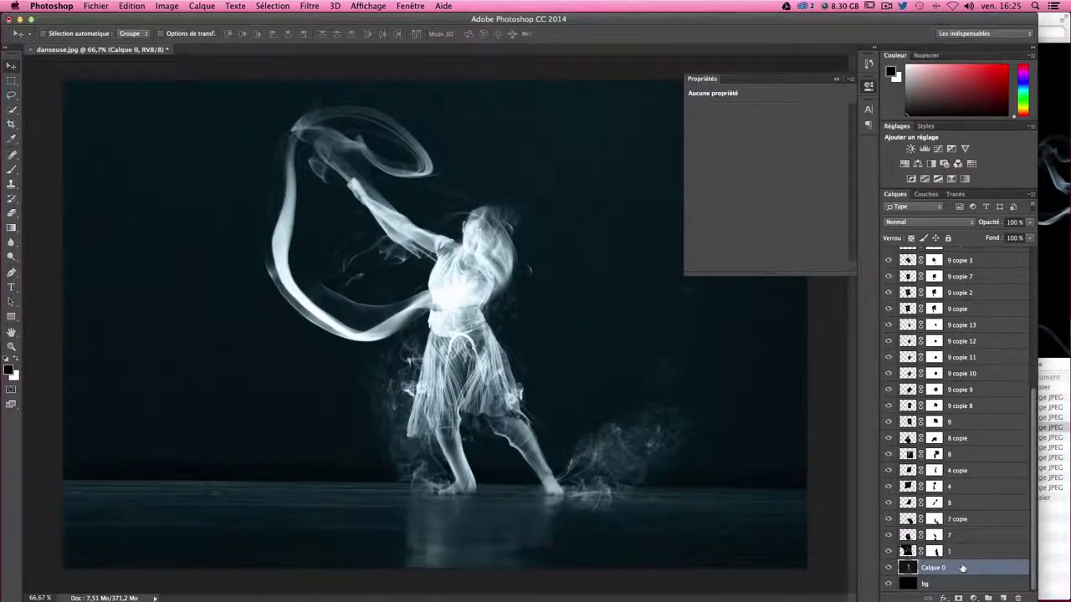
mouse_move(962, 568)
left_mouse_down()
mouse_move(964, 167)
mouse_move(959, 270)
left_mouse_up()
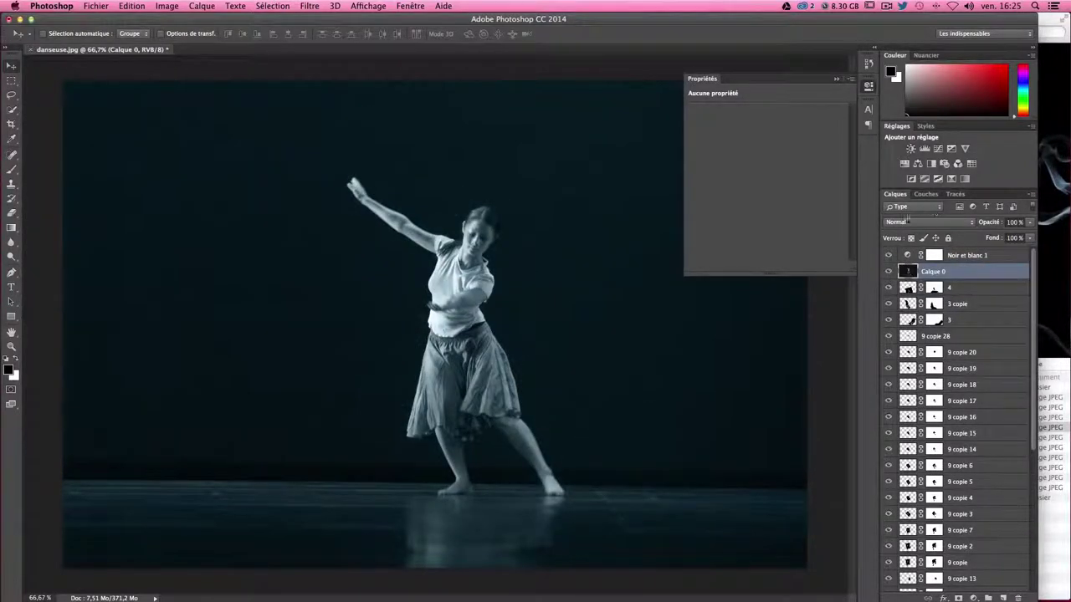
left_click(905, 223)
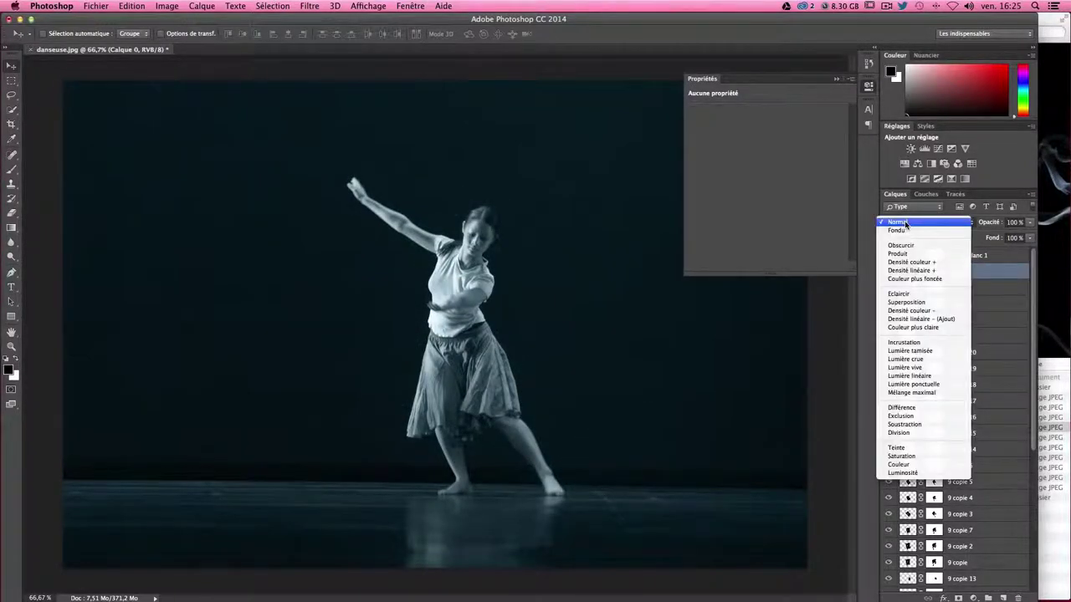
left_click(914, 302)
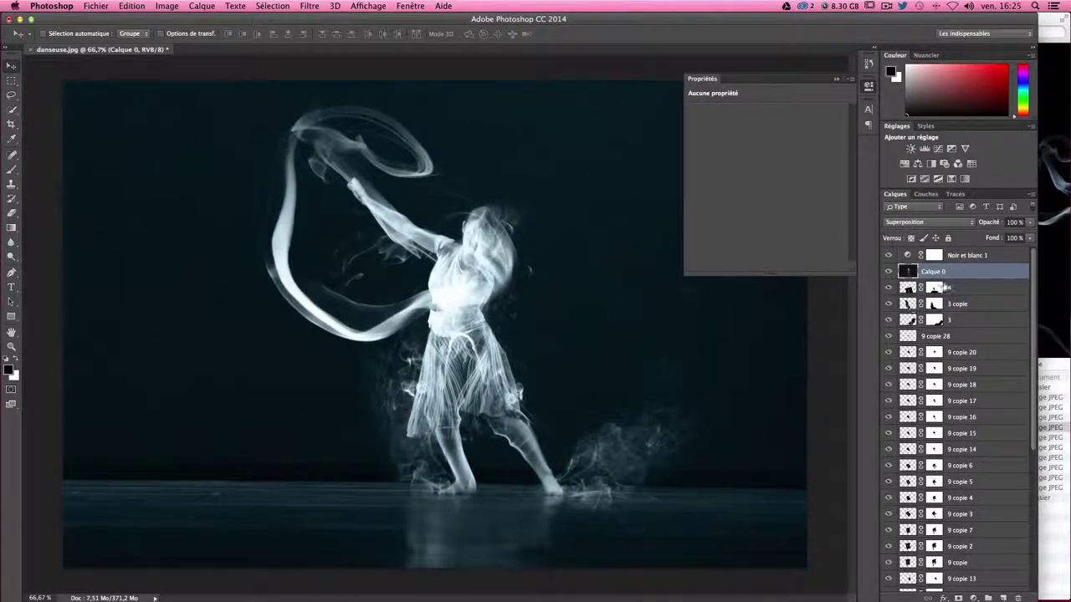
key("ctrl+l")
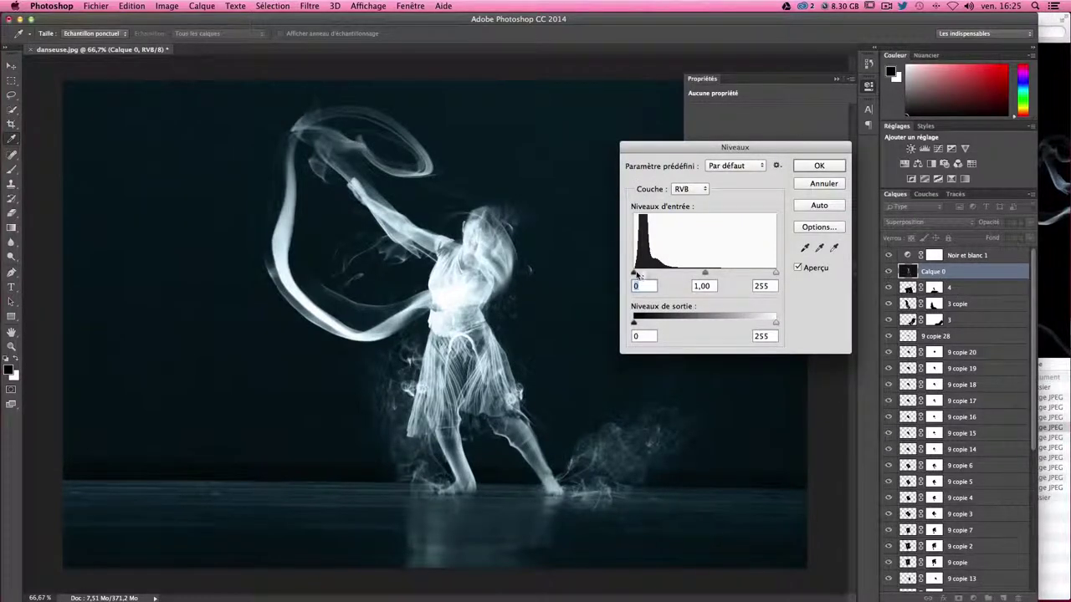
- Adjust the Levels black point and midtones toward 0.63, comparing with preview on and off
mouse_move(637, 275)
left_mouse_down()
mouse_move(662, 274)
mouse_move(628, 276)
left_mouse_up()
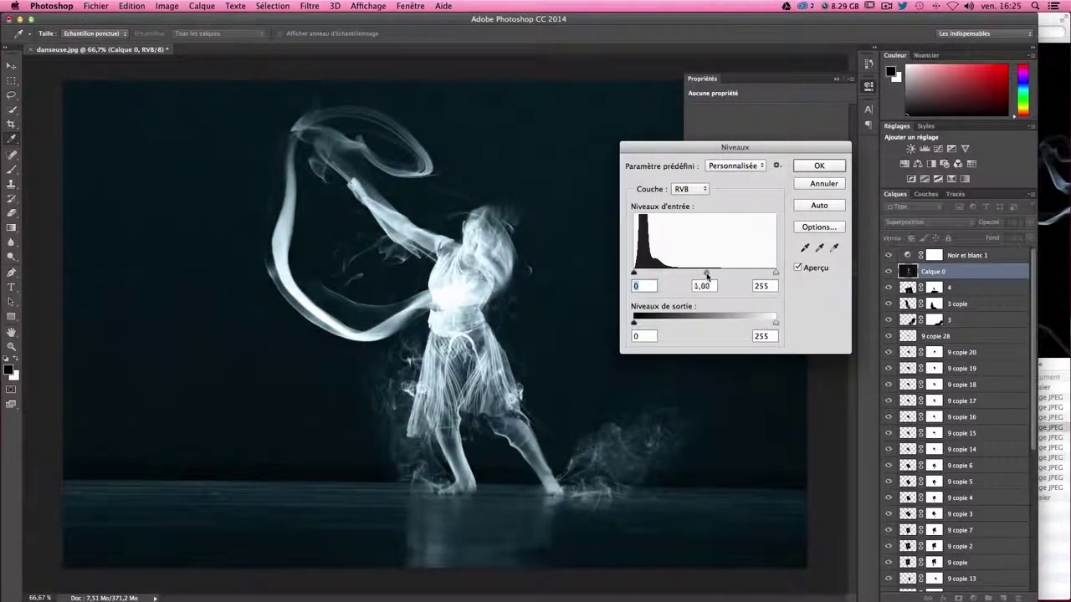
left_click_drag(707, 276, 747, 279)
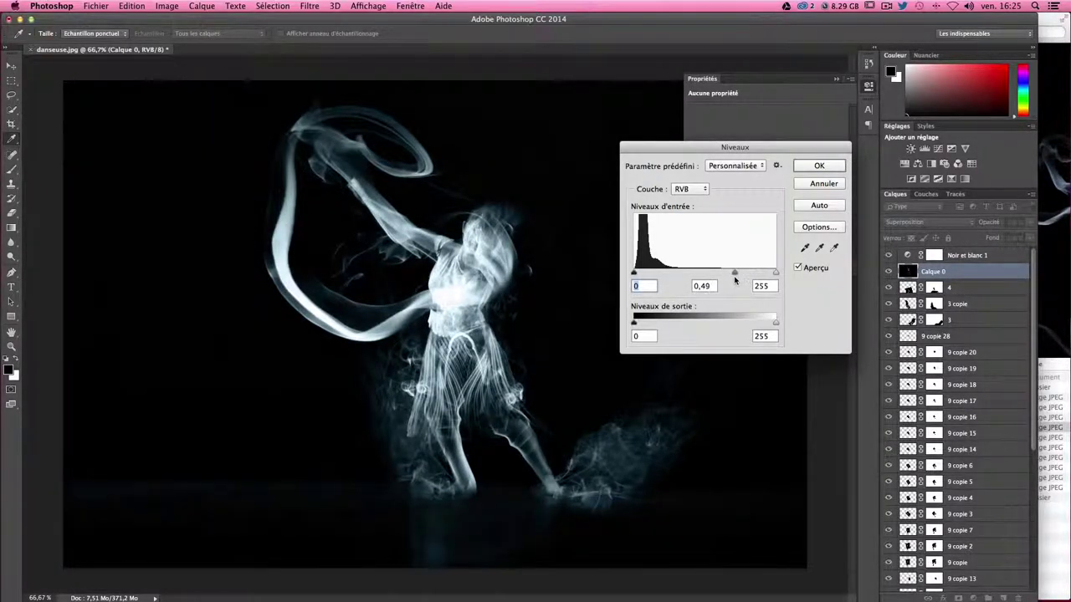
left_click_drag(733, 276, 729, 280)
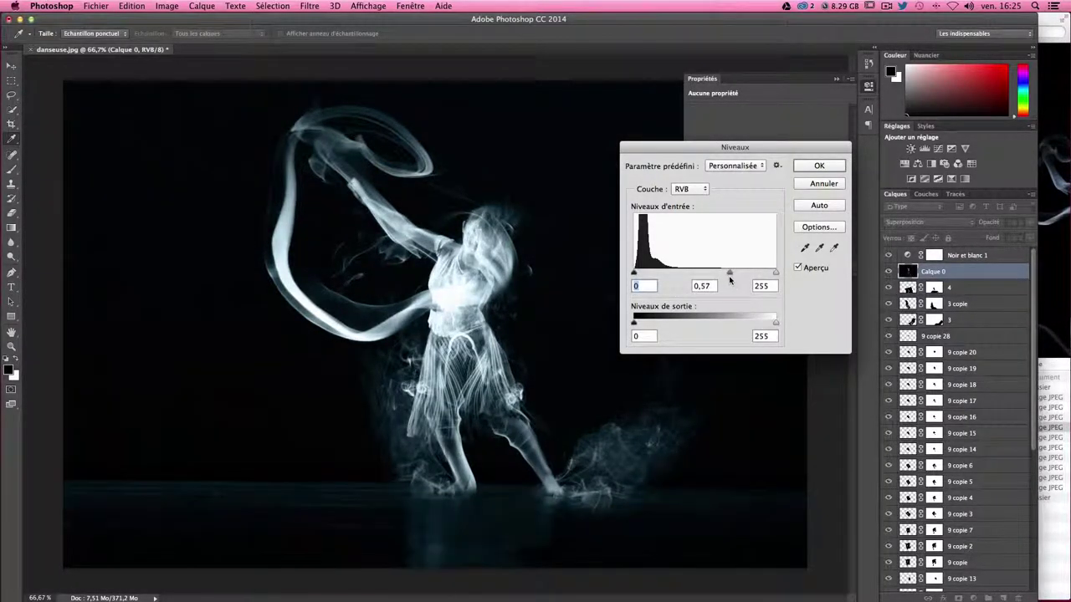
key("Tab")
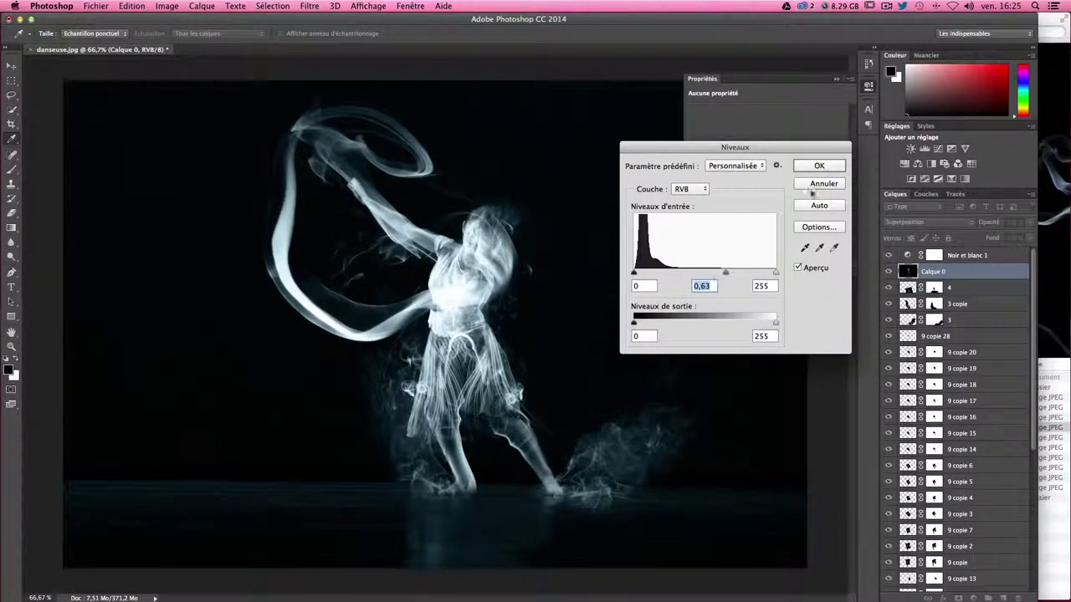
left_click(798, 267)
left_click(798, 268)
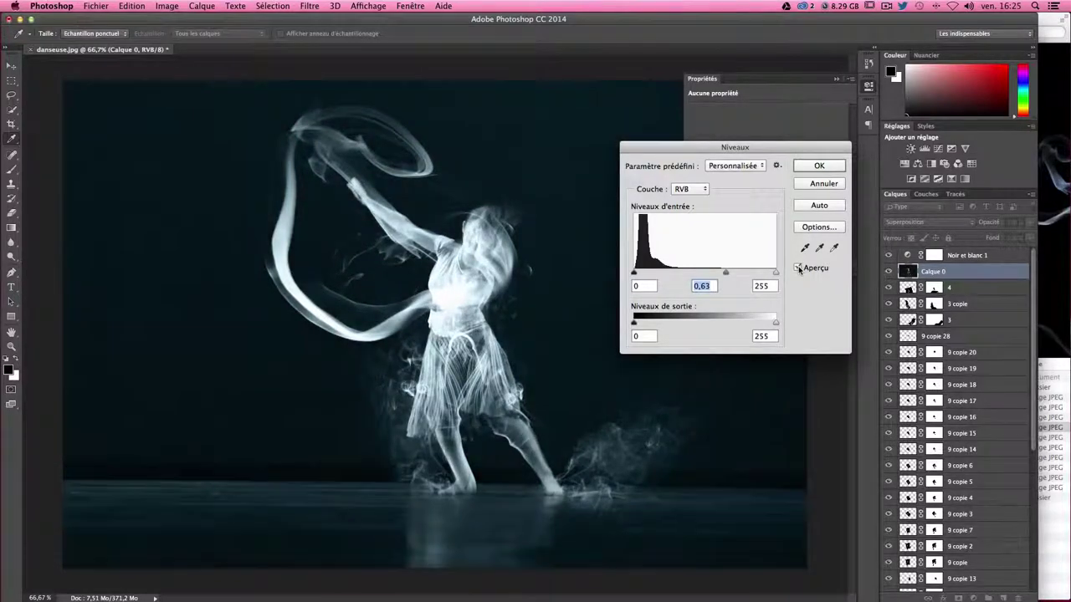
double_click(798, 268)
left_click(798, 267)
left_click(798, 267)
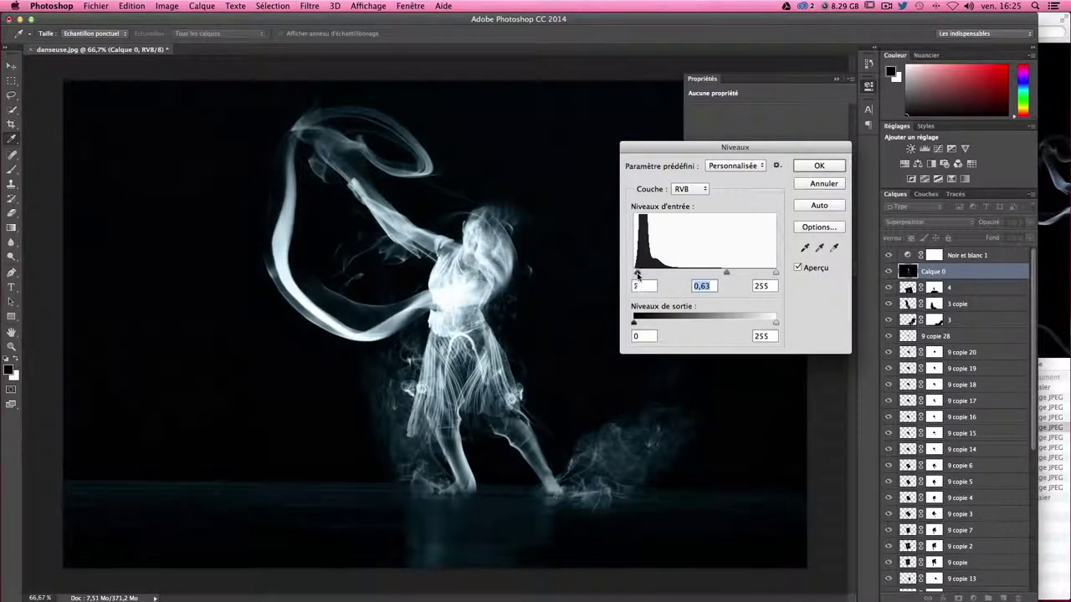
- Deepen the black point slightly and lower the white input to 176, then apply Levels
left_click_drag(638, 275, 642, 276)
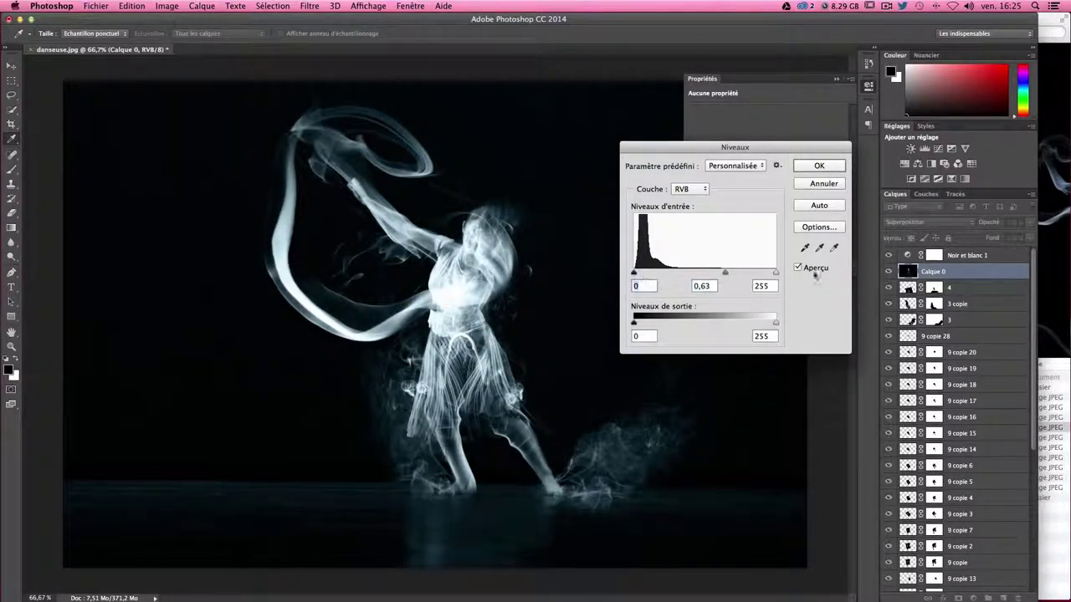
mouse_move(776, 275)
left_mouse_down()
mouse_move(732, 275)
mouse_move(808, 276)
left_mouse_up()
key("Tab")
key("Tab")
left_click(819, 166)
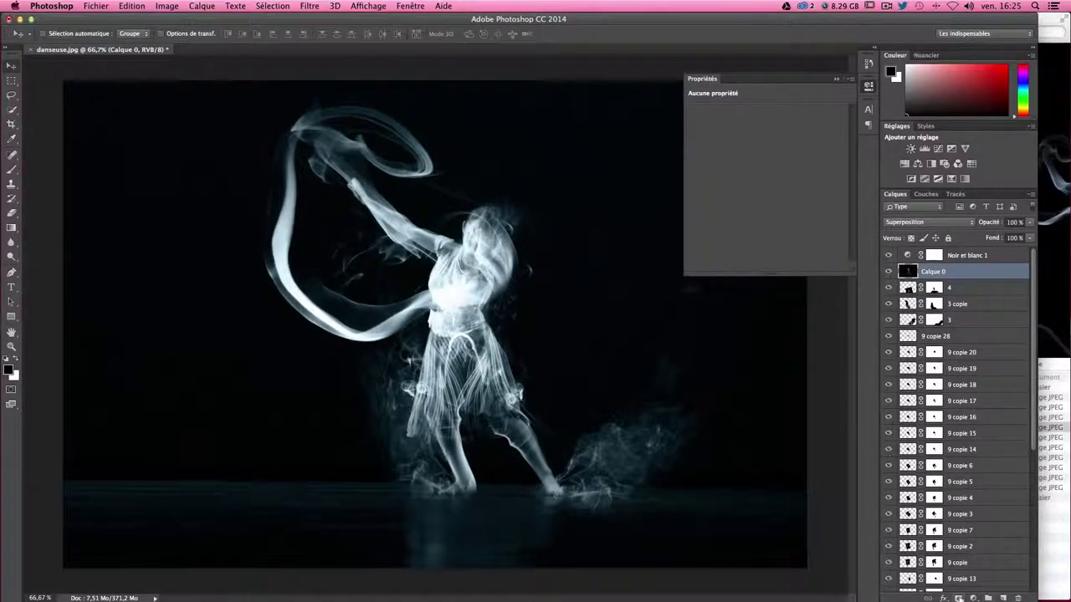
- Add a mask to Calque 0 and set up a 643 px Brush at 42% opacity
left_click(958, 598)
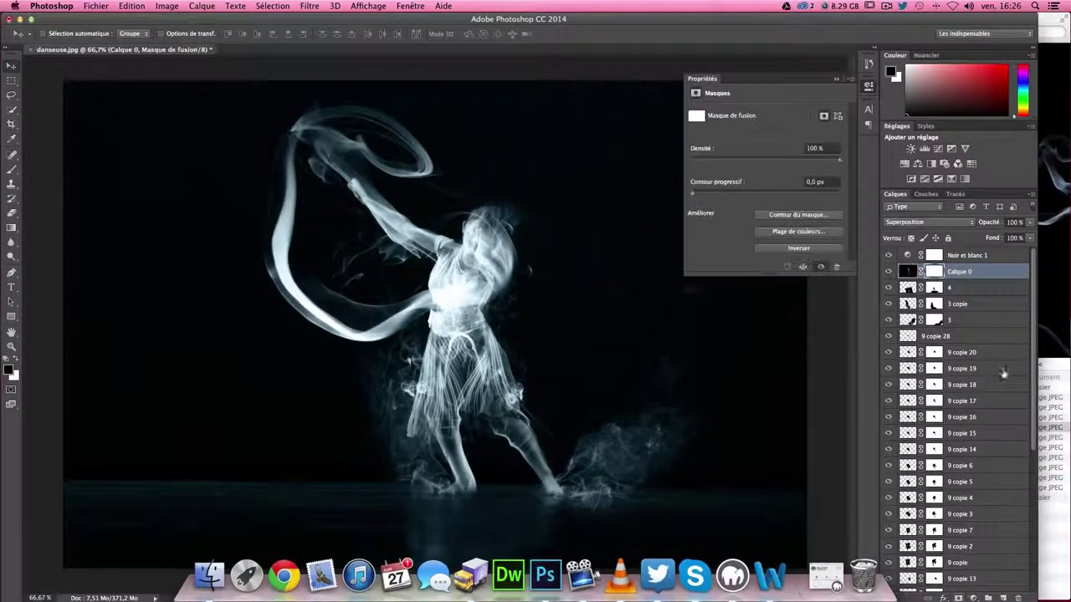
left_click(7, 171)
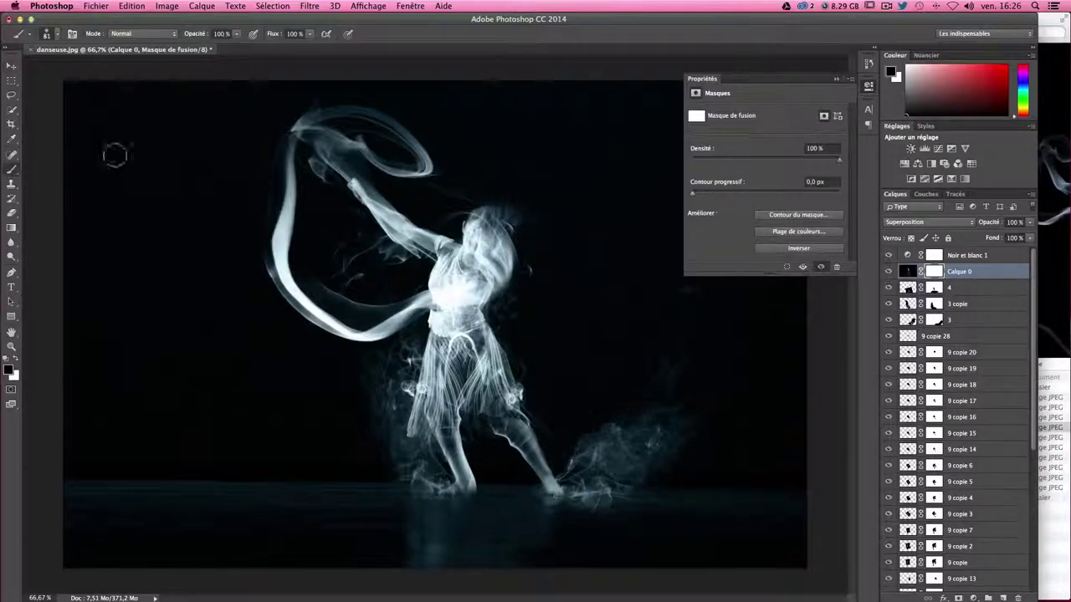
left_click(851, 82)
left_click(891, 148)
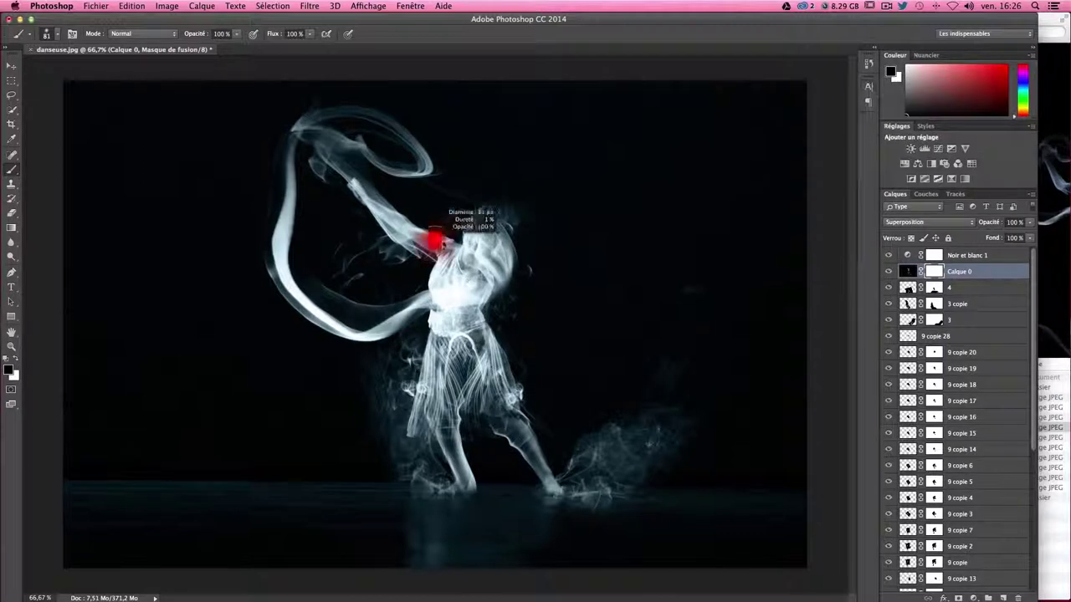
left_click_drag(434, 242, 468, 241)
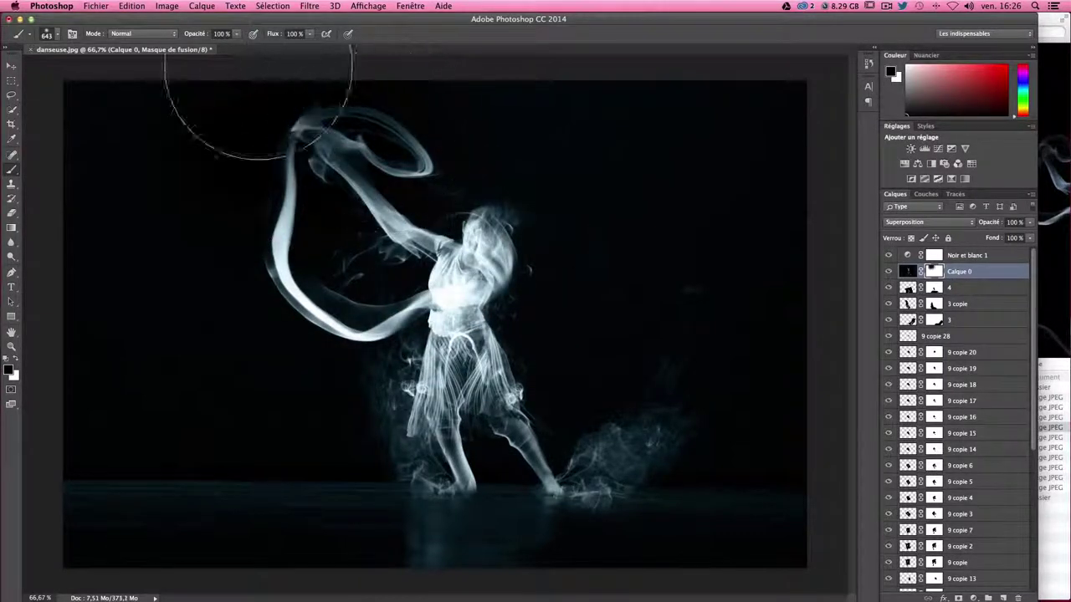
left_click_drag(237, 34, 198, 52)
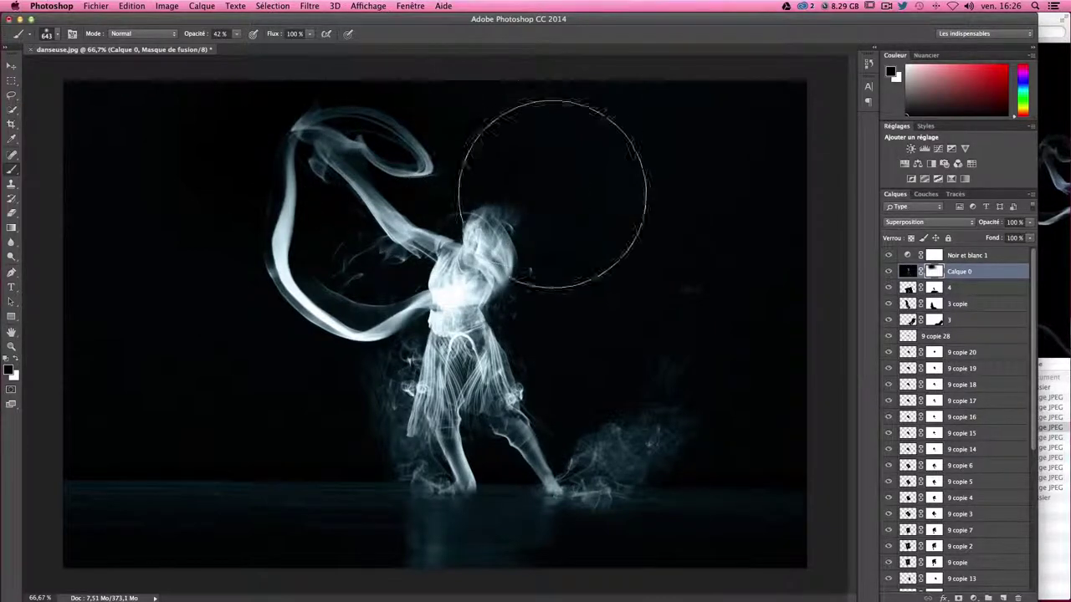
- Paint Calque 0's mask over the ribbon, head, chest and arm, shrinking the brush to 68 px
mouse_move(677, 280)
left_mouse_down()
mouse_move(645, 283)
mouse_move(566, 323)
left_mouse_up()
left_click_drag(609, 262, 587, 268)
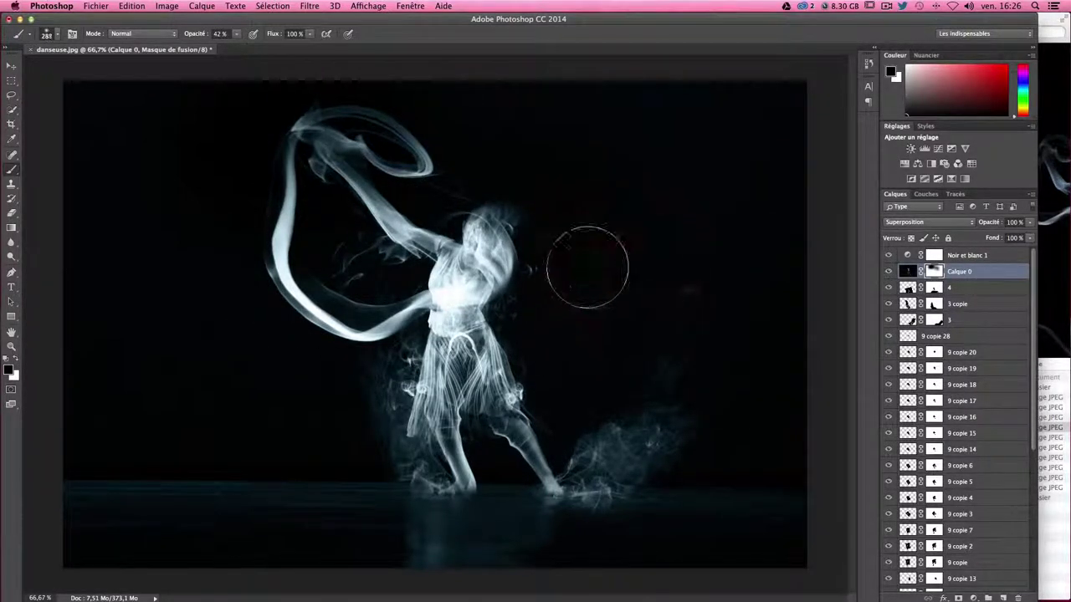
left_click_drag(405, 297, 395, 214)
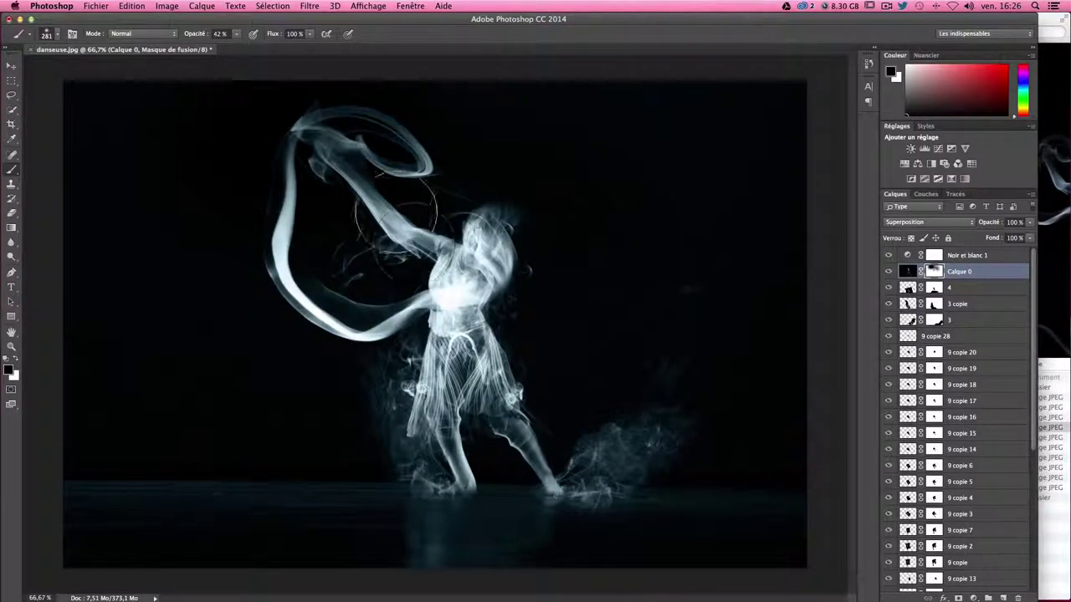
mouse_move(490, 209)
left_mouse_down()
mouse_move(545, 256)
mouse_move(541, 304)
mouse_move(515, 320)
mouse_move(554, 360)
mouse_move(561, 393)
left_mouse_up()
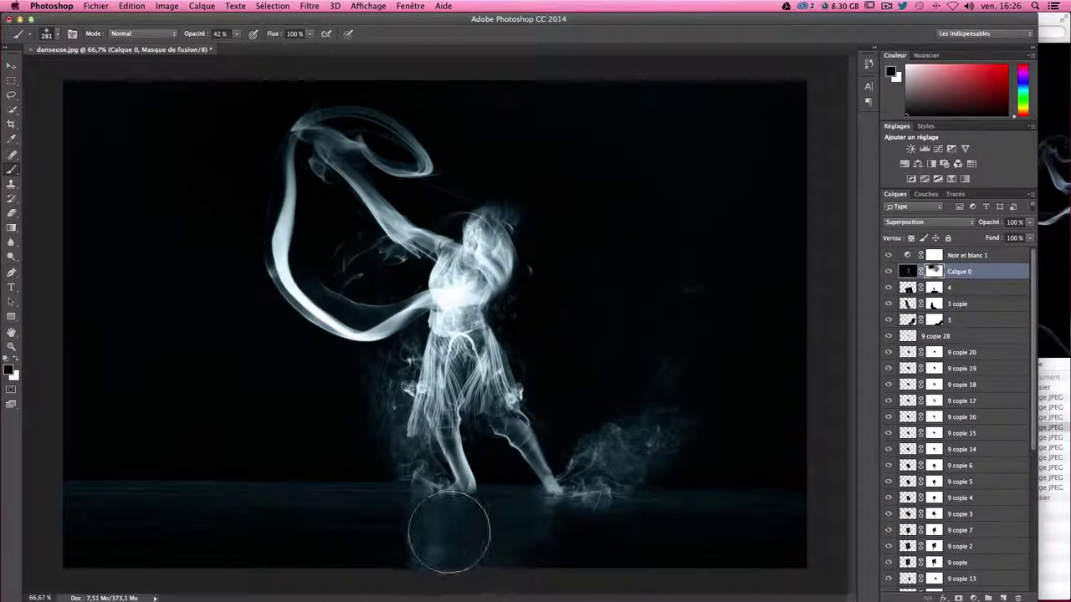
mouse_move(449, 533)
left_mouse_down()
mouse_move(538, 454)
mouse_move(550, 407)
mouse_move(576, 444)
mouse_move(595, 371)
left_mouse_up()
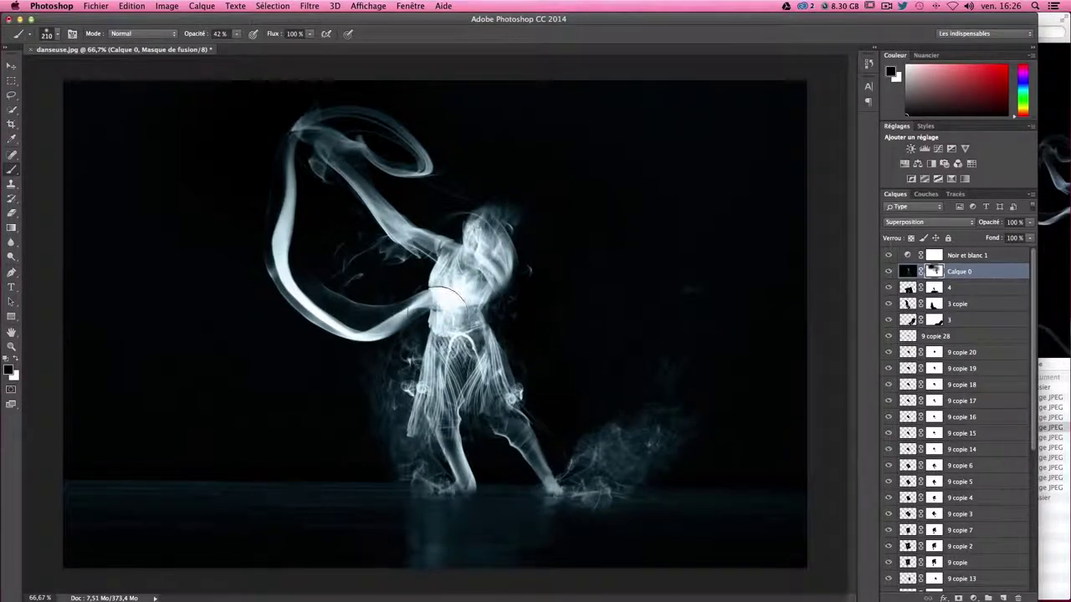
left_click_drag(446, 297, 392, 266)
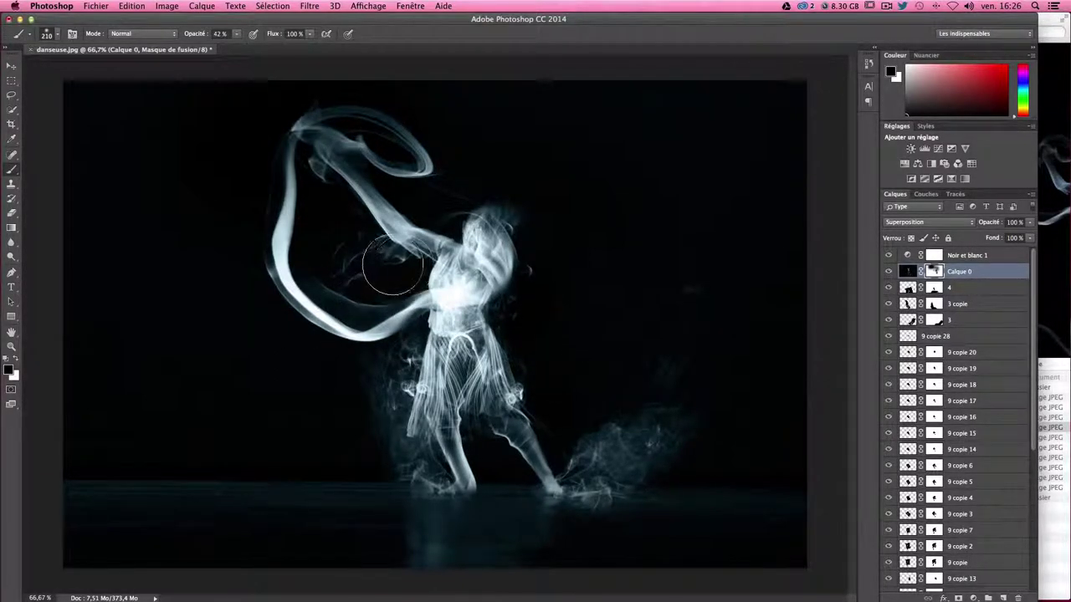
left_click_drag(368, 256, 422, 266)
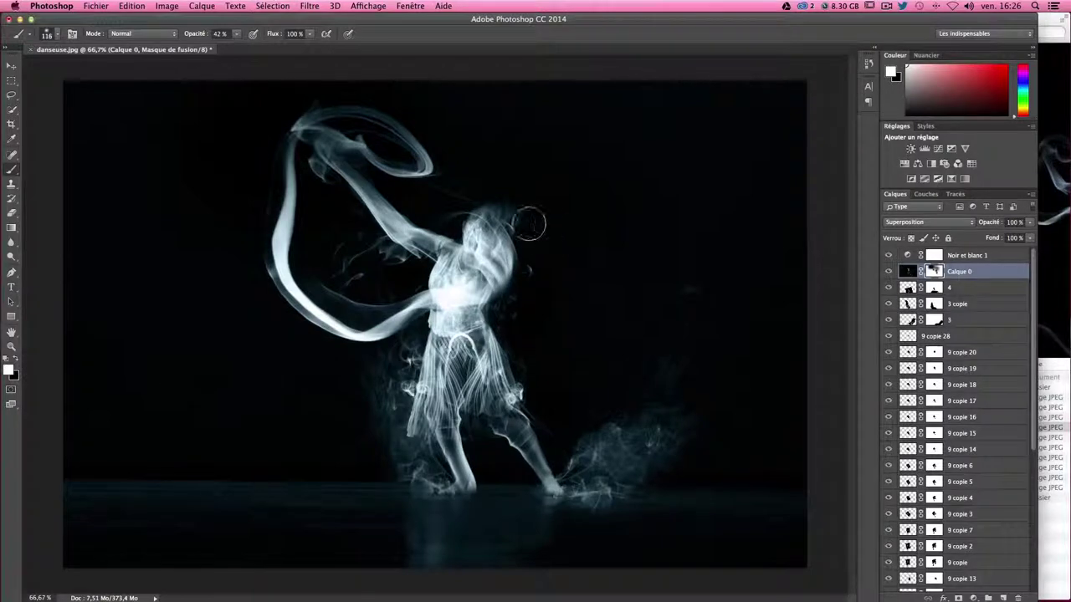
left_click_drag(502, 232, 480, 239)
key("bracketright")
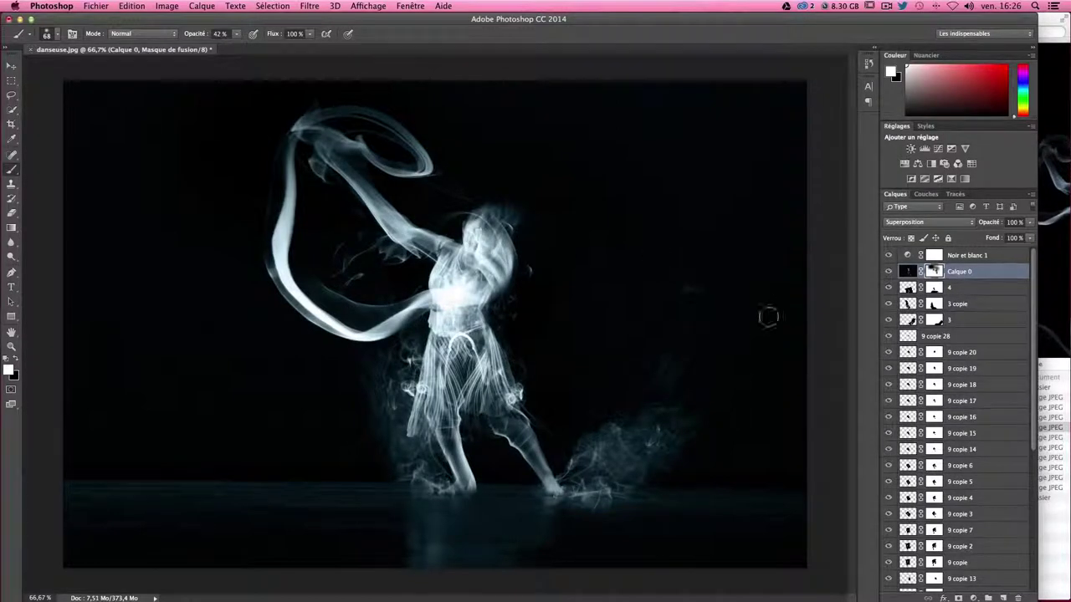
- Identify the layers under the dancer's head: layer 9 copie 8, layer 4 copie, Calque 0
left_click(12, 66)
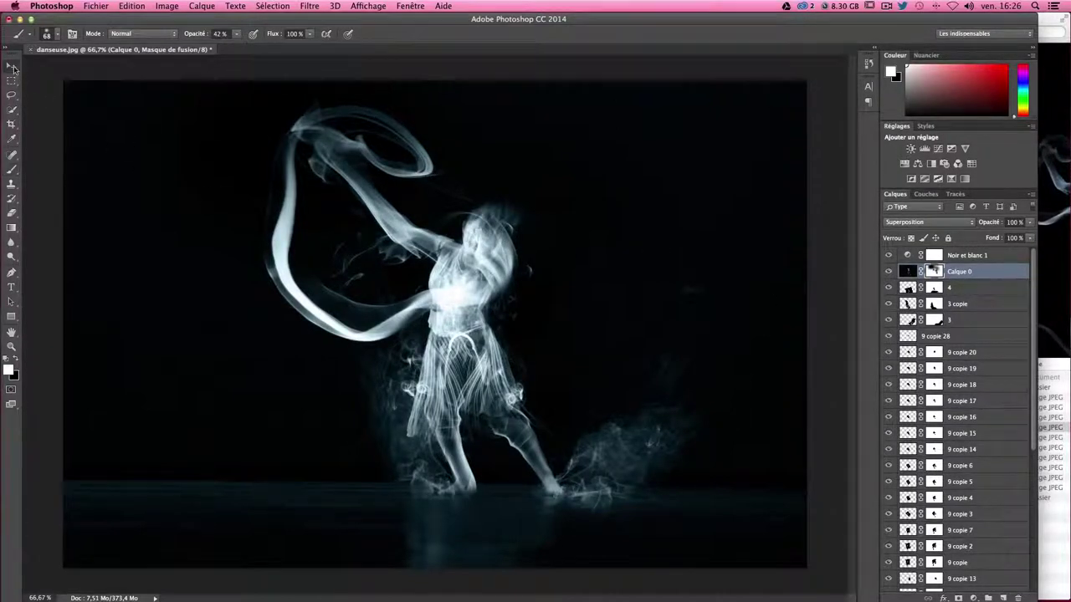
right_click(474, 237)
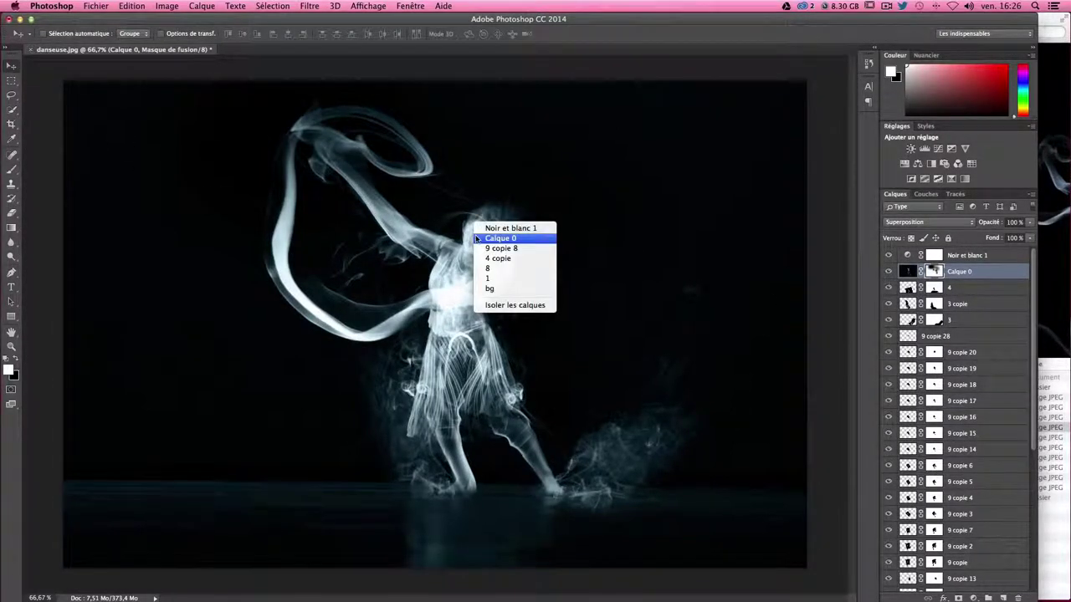
left_click(477, 248)
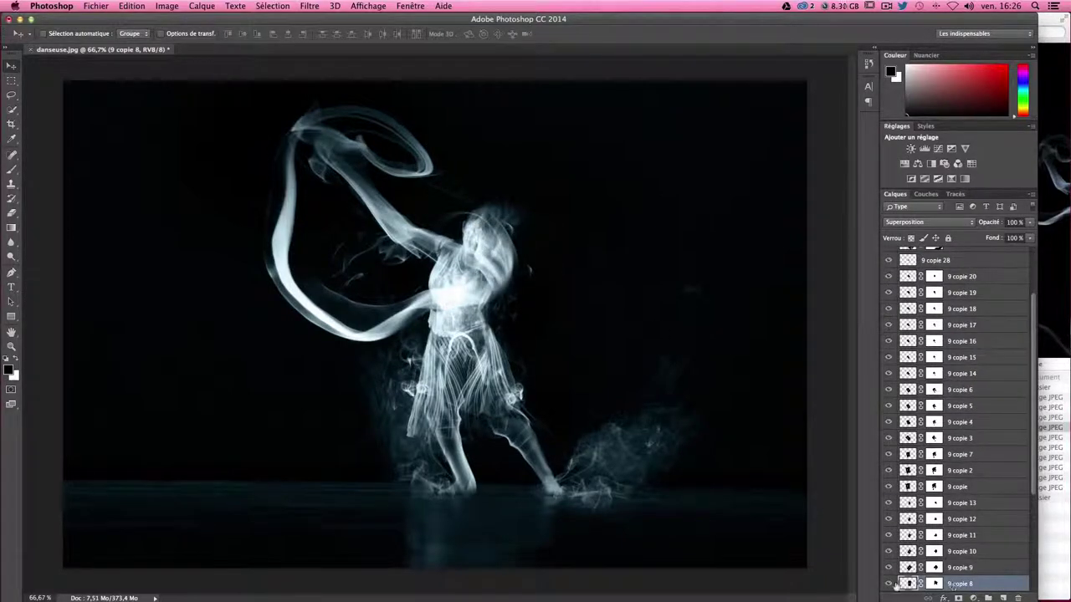
right_click(475, 251)
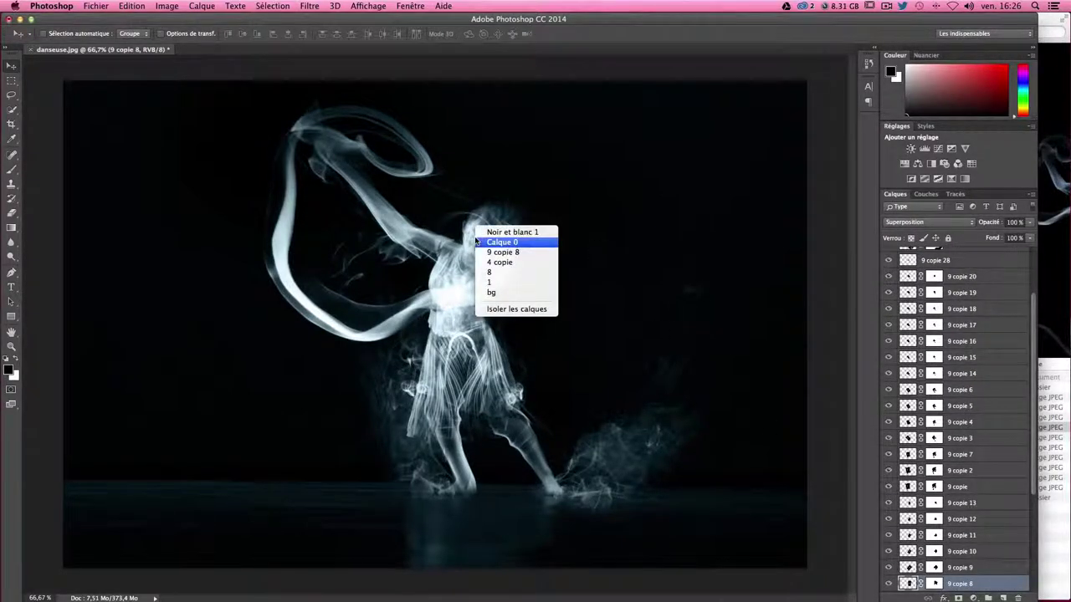
left_click(478, 263)
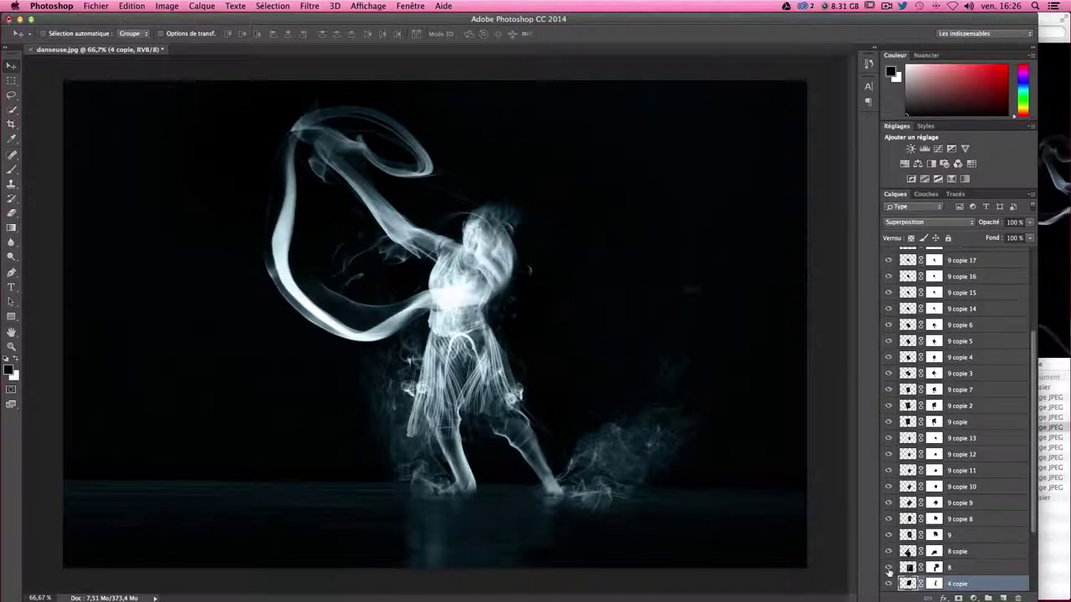
left_click(520, 282)
scroll(923, 368, "down", 10)
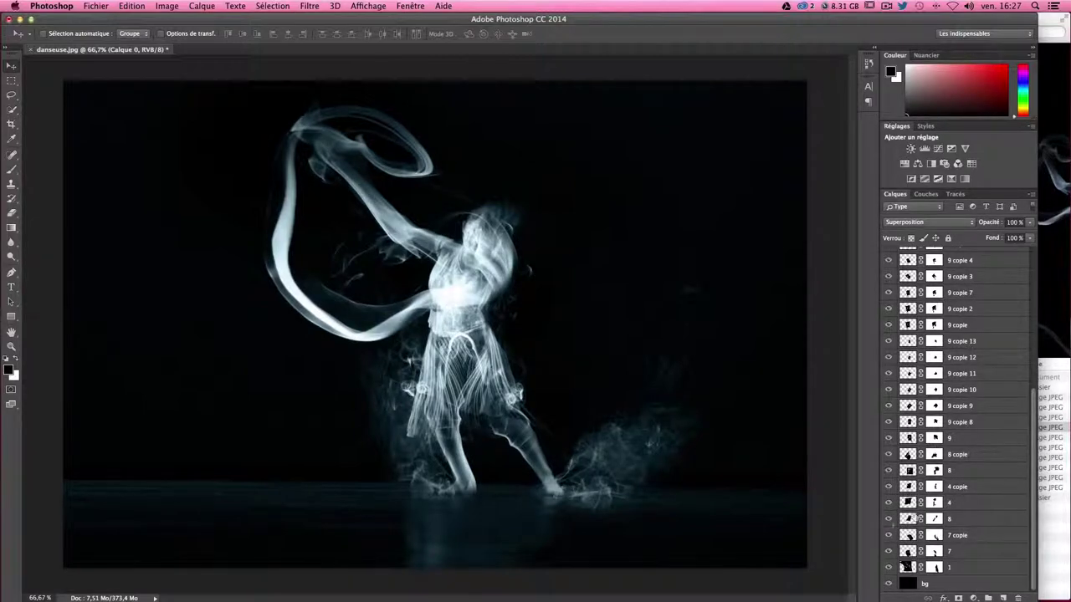
- Toggle layer visibility to find layer 8, target its mask, and ready a black brush
left_click(889, 551)
left_click(889, 536)
left_click(888, 535)
left_click(889, 535)
left_click(888, 519)
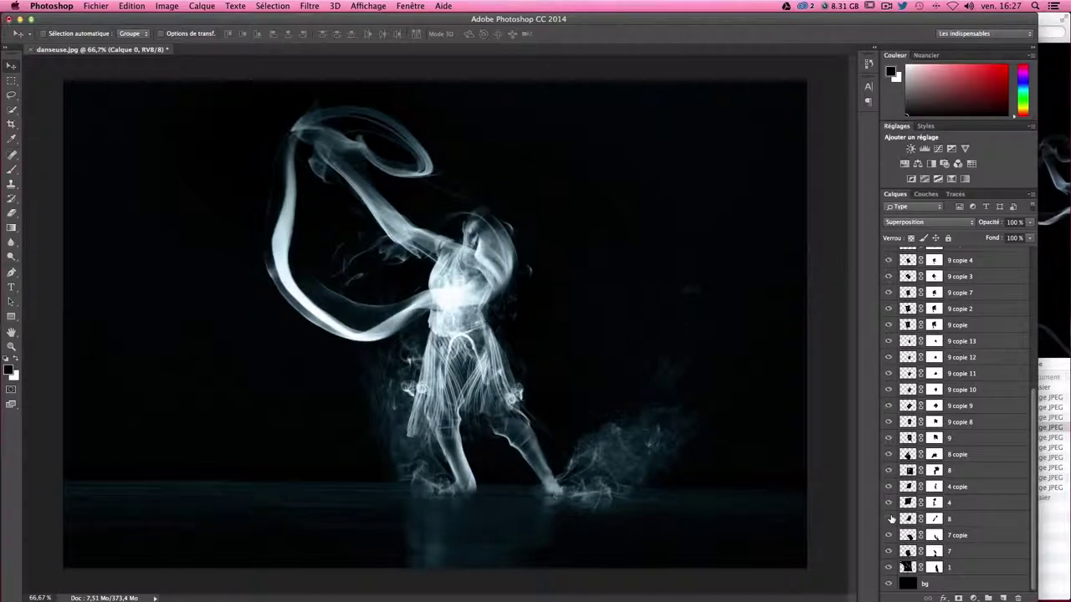
left_click(933, 519)
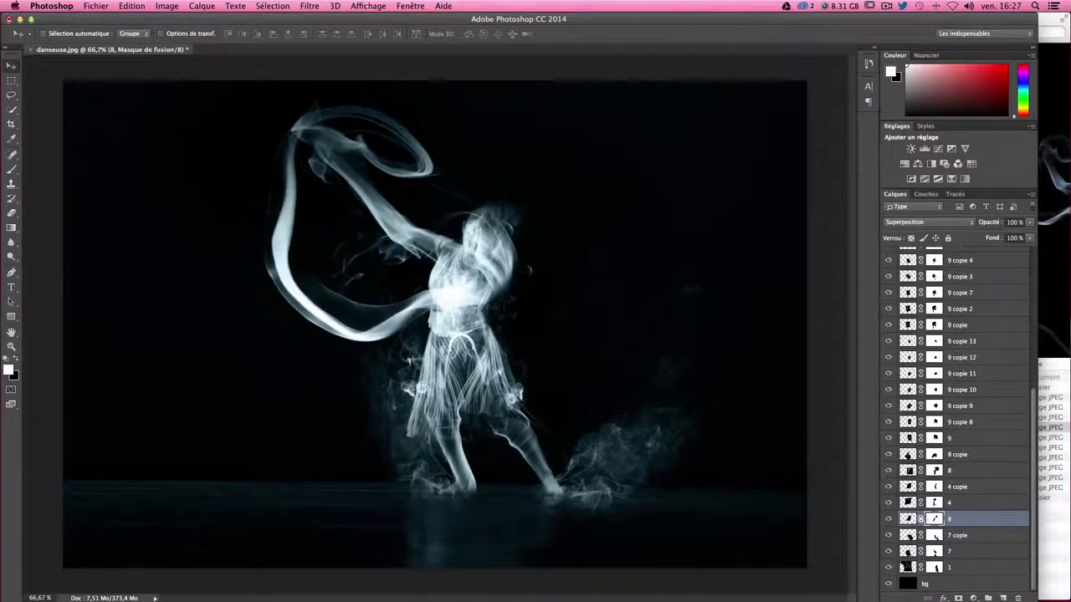
left_click(11, 171)
left_click(16, 358)
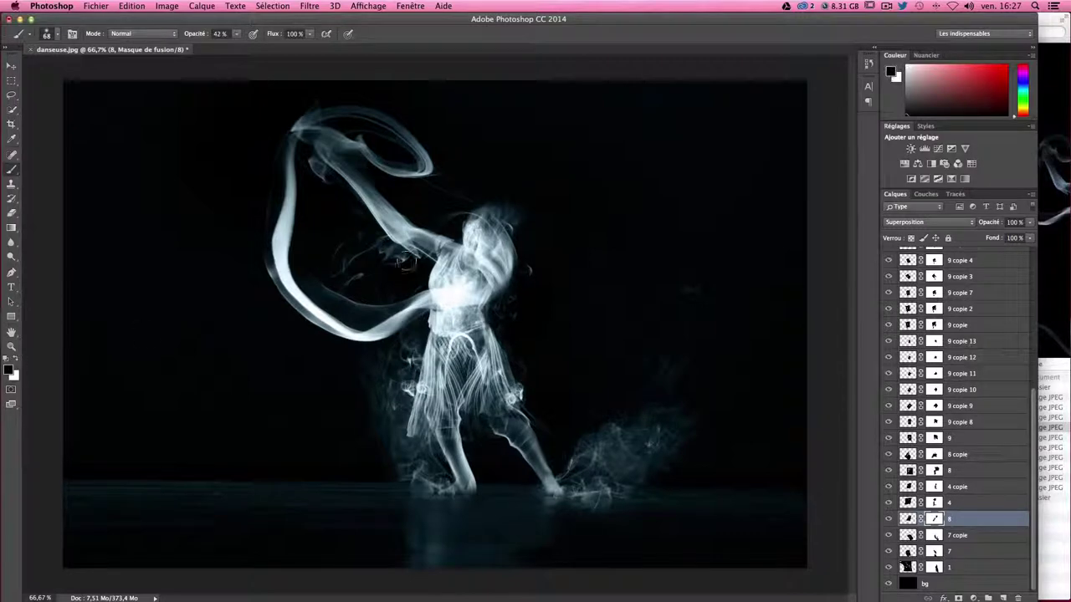
- Lower brush opacity to 19% and faintly paint layer 8's mask around the head and shoulder
left_click(235, 35)
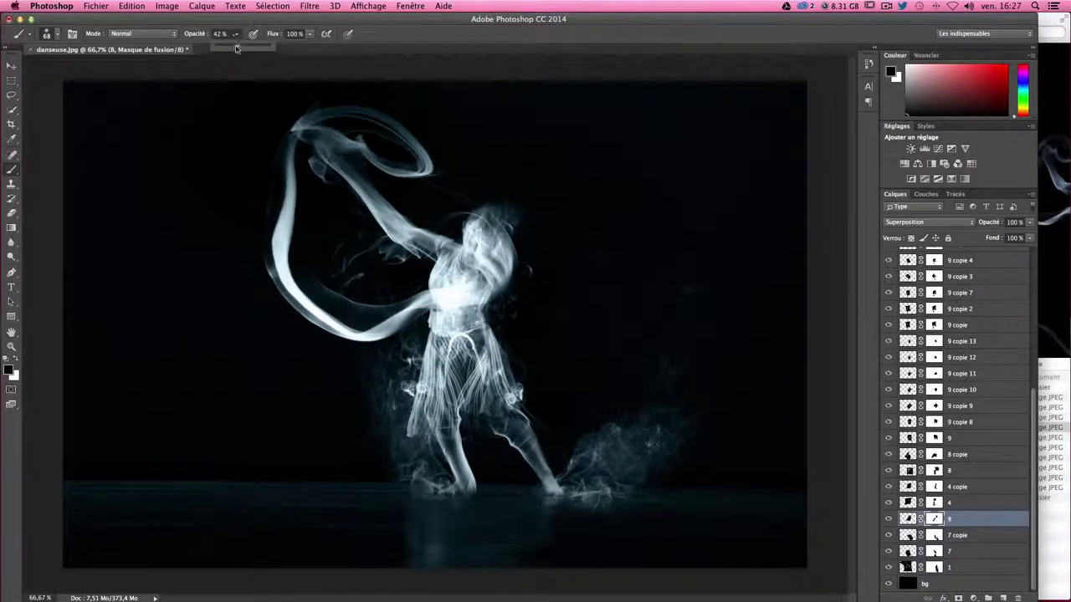
left_click_drag(226, 49, 221, 50)
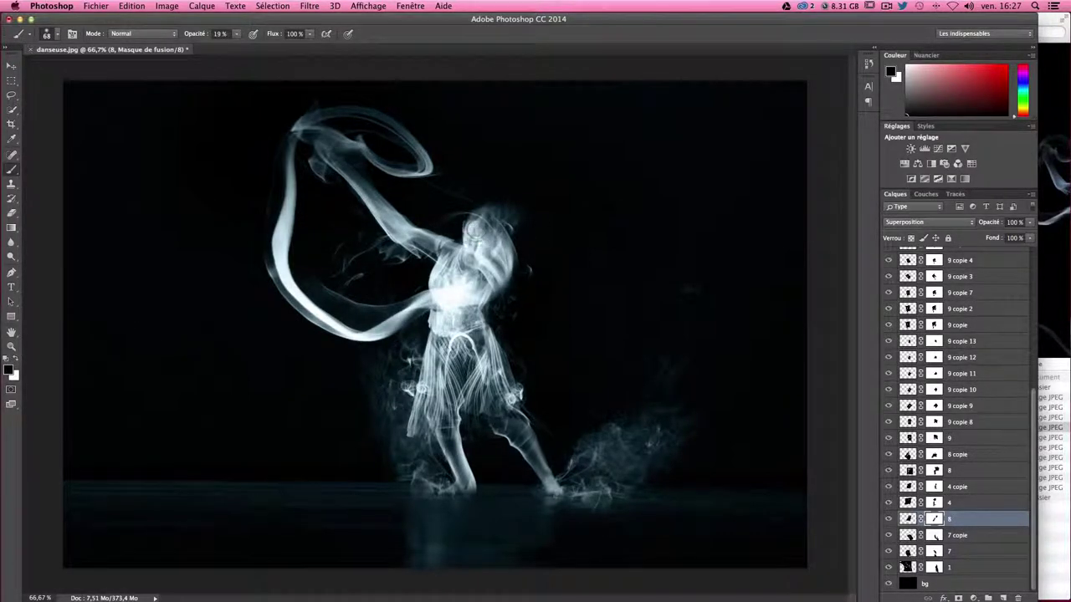
mouse_move(474, 235)
left_mouse_down()
mouse_move(521, 282)
mouse_move(456, 235)
mouse_move(518, 241)
left_mouse_up()
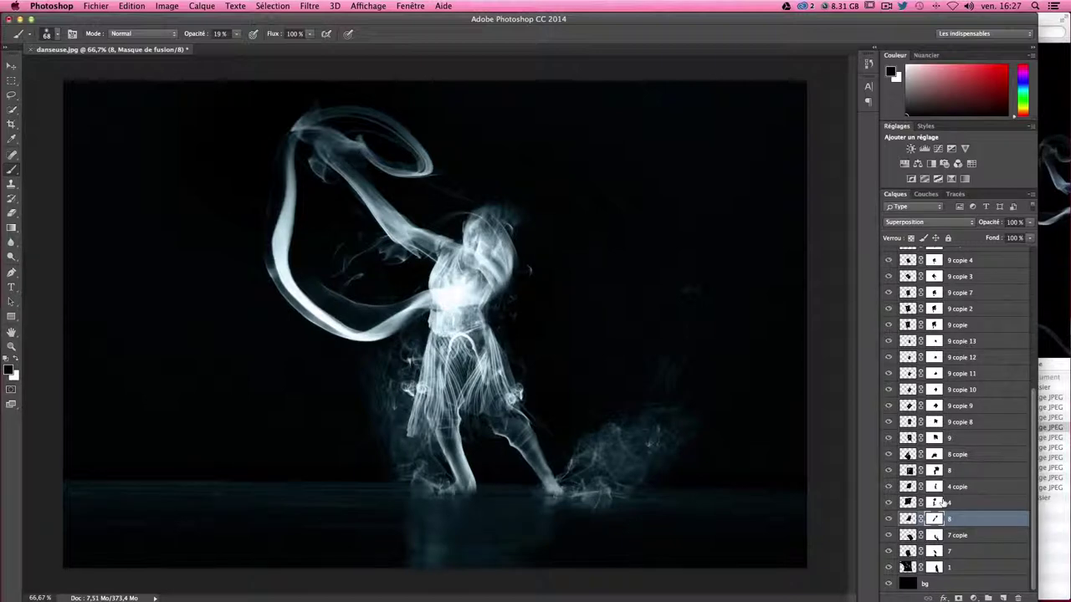
- Target Calque 0's mask and paint it near the dancer's arm
scroll(954, 501, "up", 5)
scroll(953, 435, "up", 5)
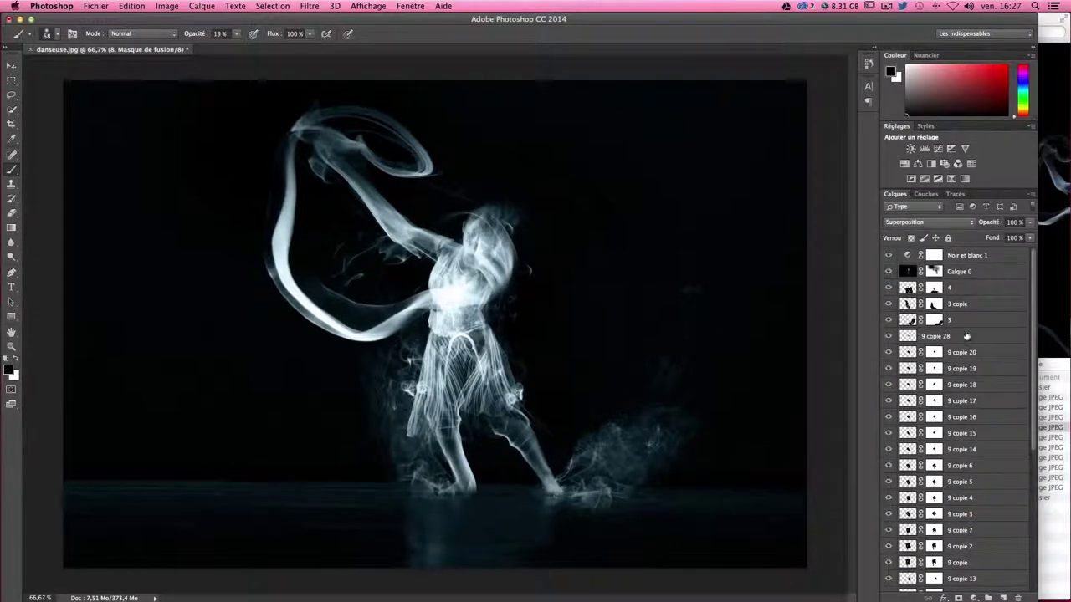
left_click(932, 272)
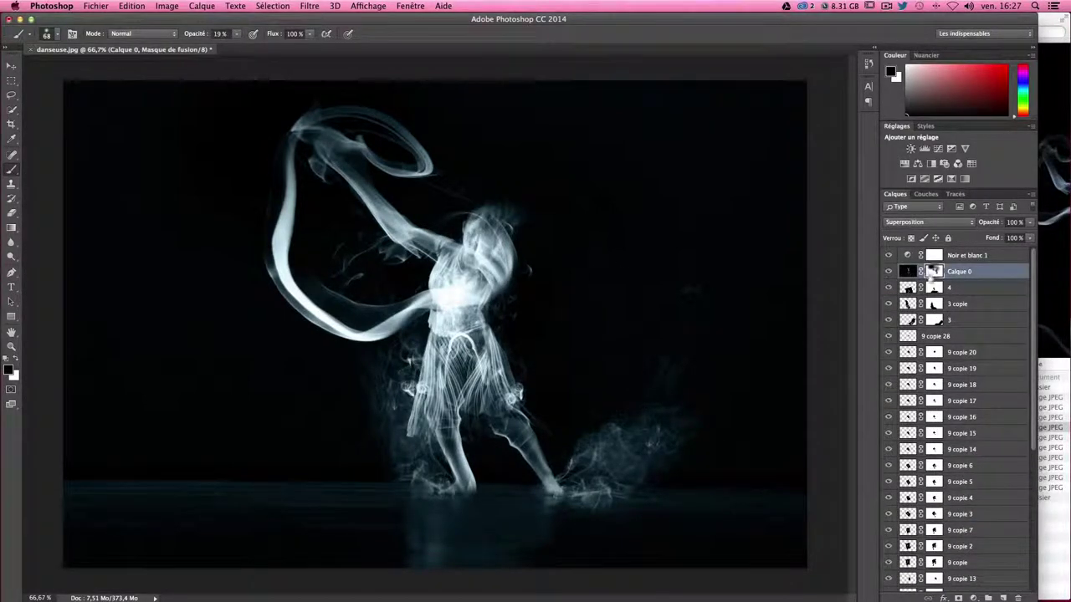
left_click_drag(419, 262, 393, 245)
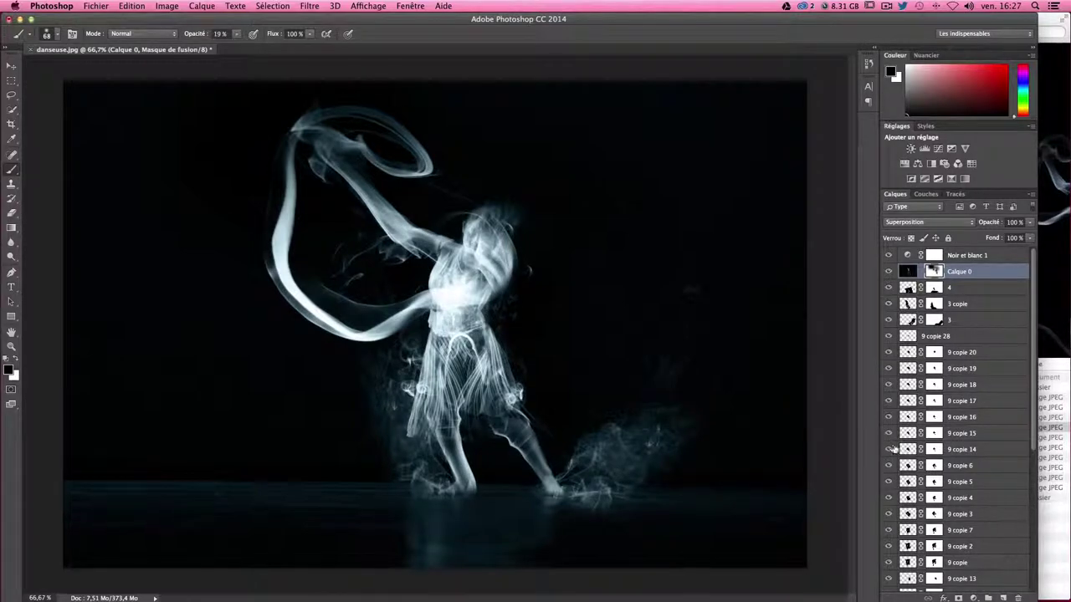
- Select the bg background layer and swap the foreground and background colours
scroll(962, 486, "down", 5)
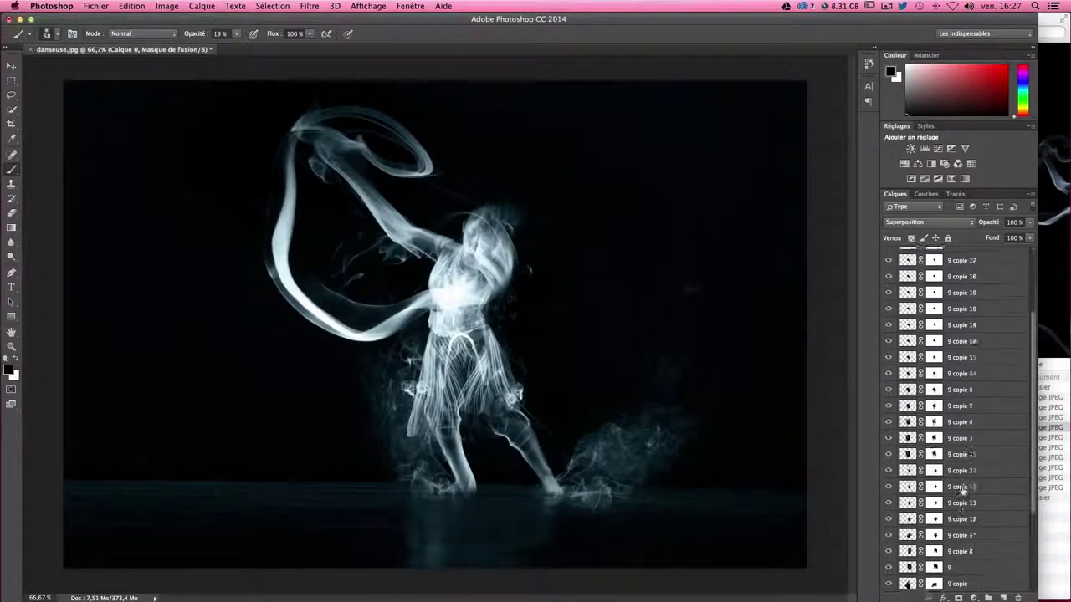
scroll(962, 492, "down", 5)
left_click(930, 585)
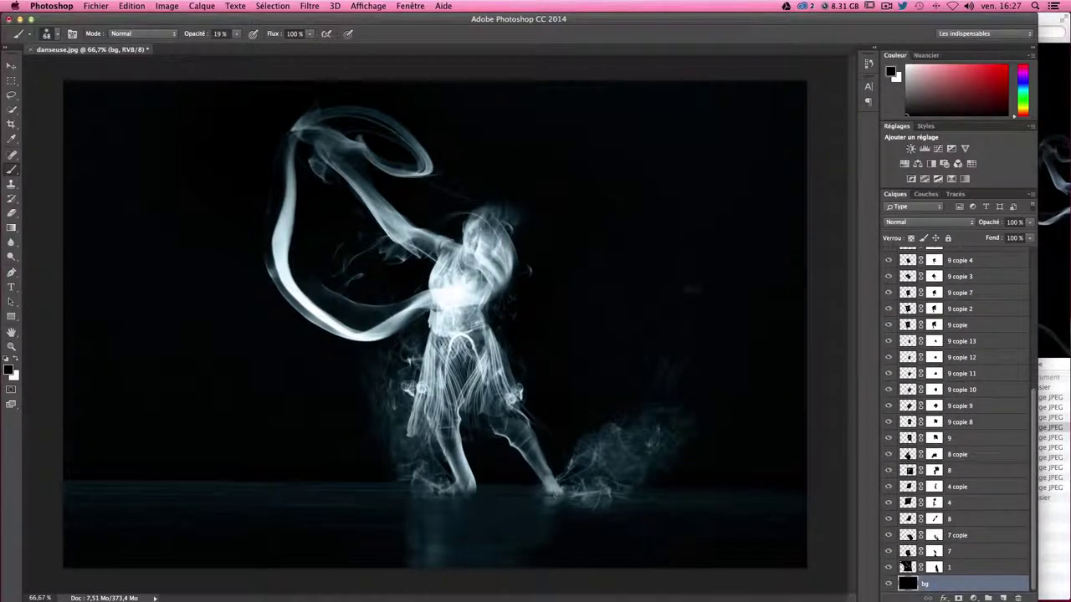
left_click(14, 360)
- Set the foreground colour to light cyan blue 69b3d5 and pick the Gradient tool
left_click(7, 369)
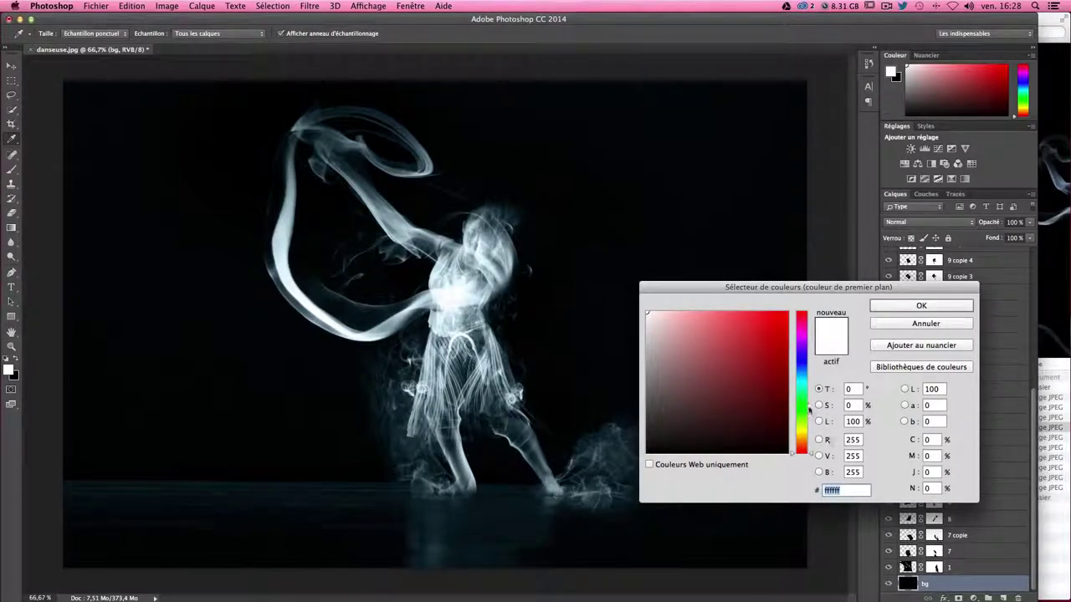
mouse_move(809, 409)
left_mouse_down()
mouse_move(808, 359)
mouse_move(808, 377)
left_mouse_up()
left_click_drag(723, 341, 702, 337)
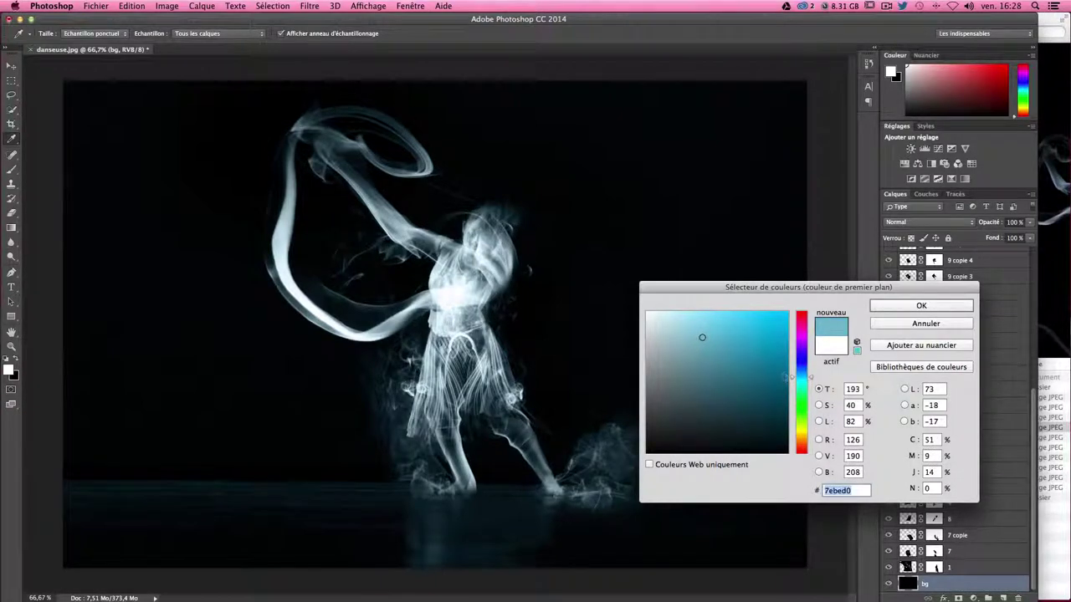
left_click_drag(784, 377, 799, 377)
left_click(717, 334)
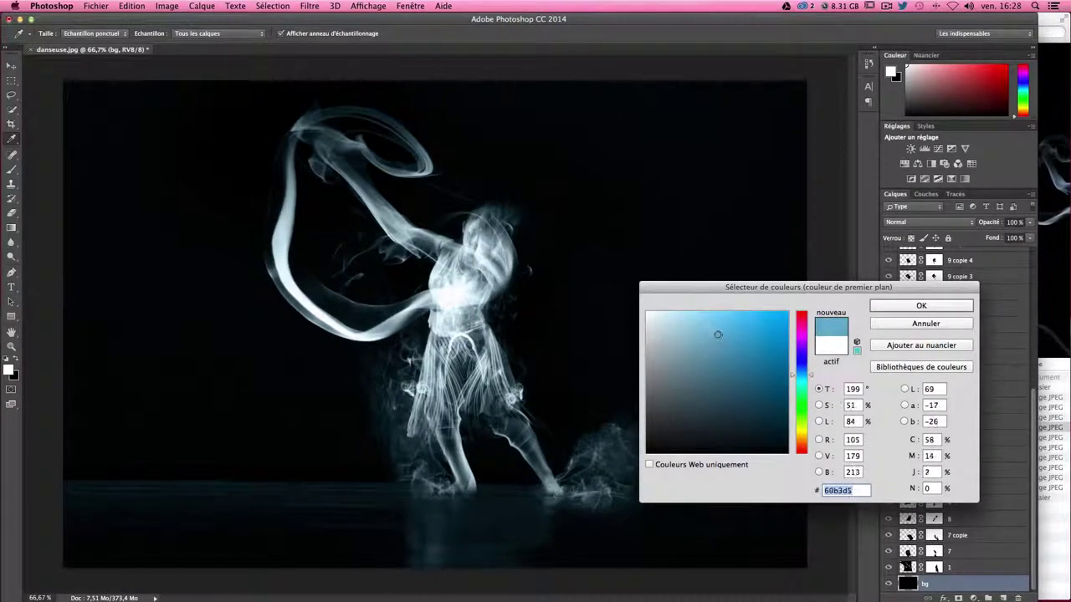
left_click(921, 306)
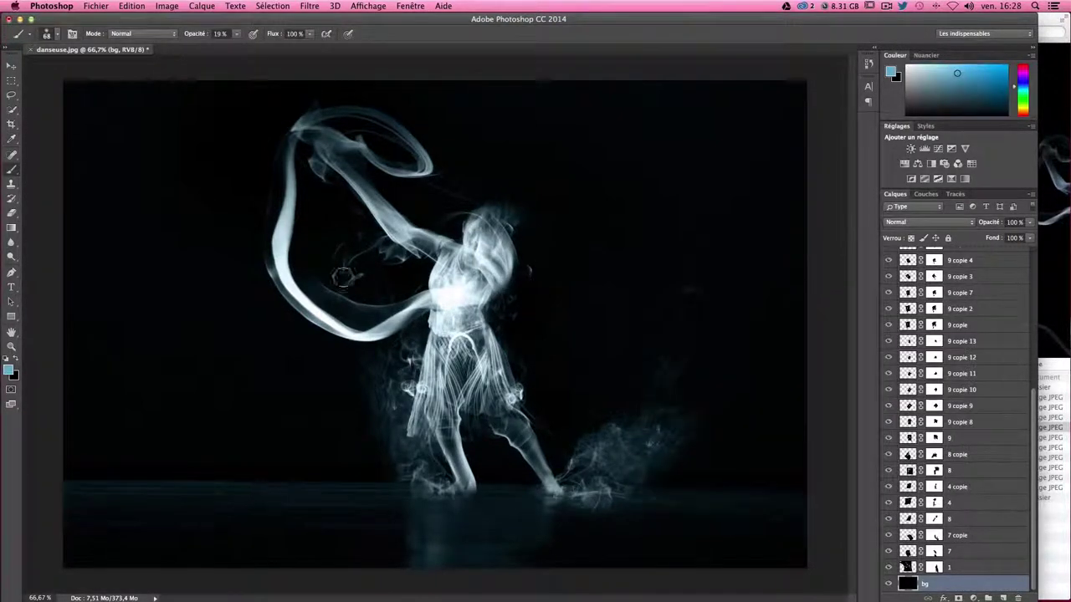
left_click(12, 228)
right_click(12, 229)
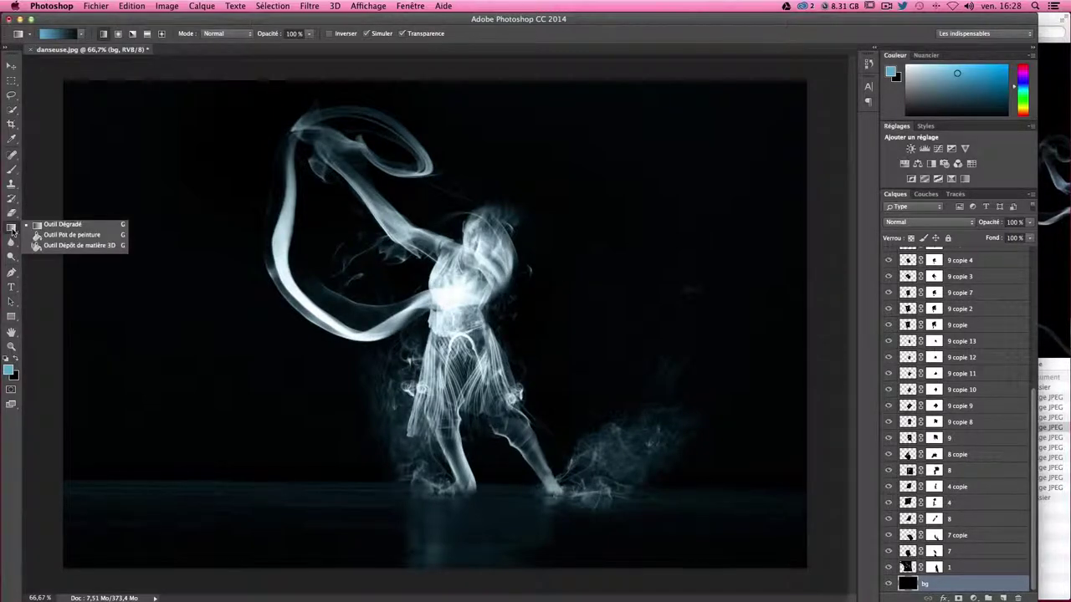
- Draw a radial light-blue gradient on the bg layer, dragging down from above the image
left_click(12, 230)
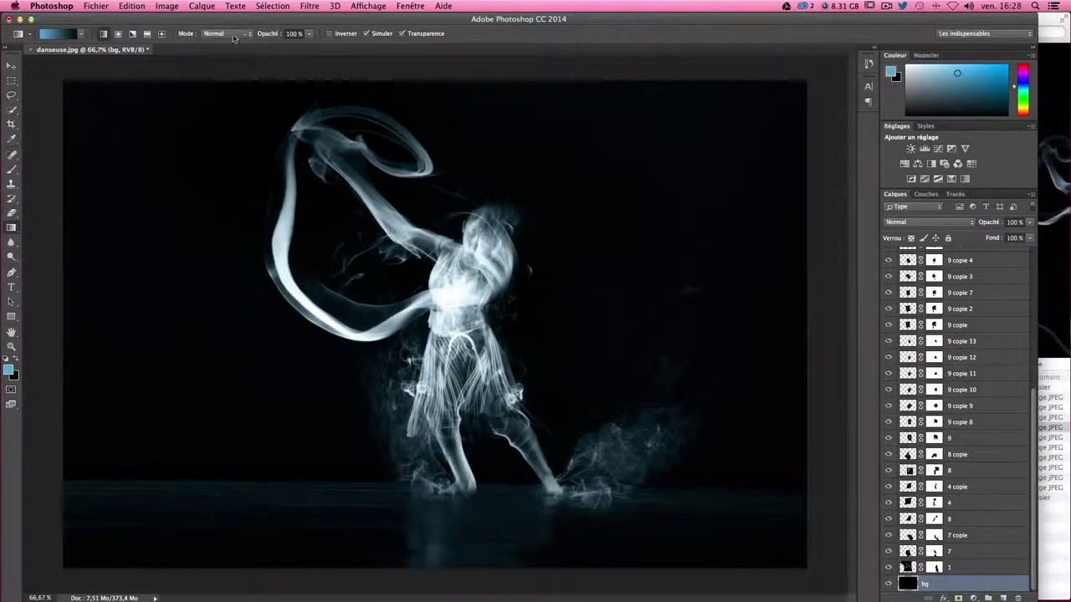
left_click(117, 35)
key("ctrl+minus")
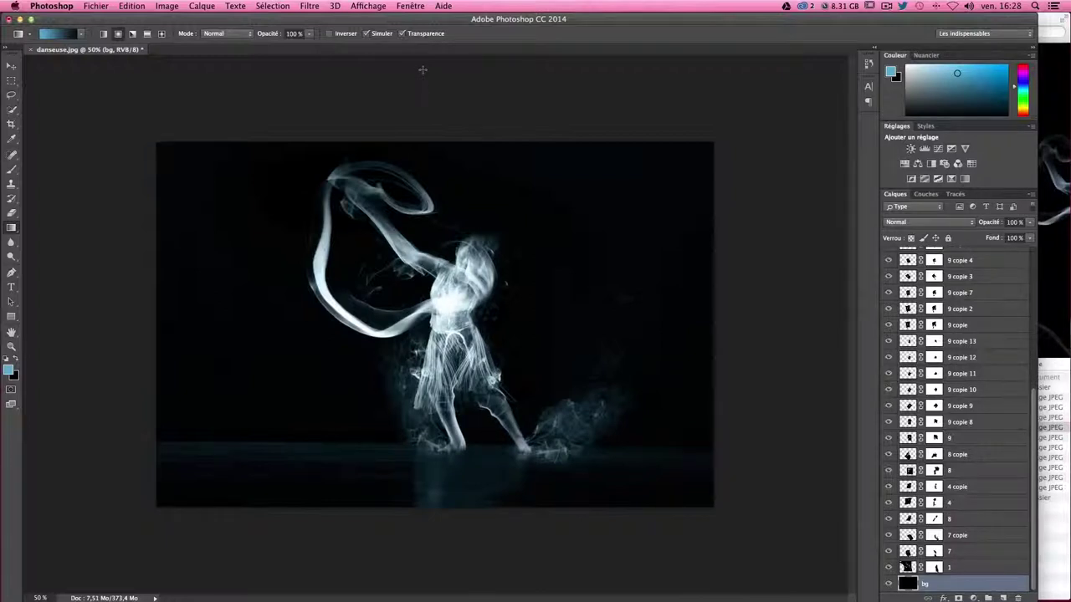
left_click_drag(424, 129, 422, 365)
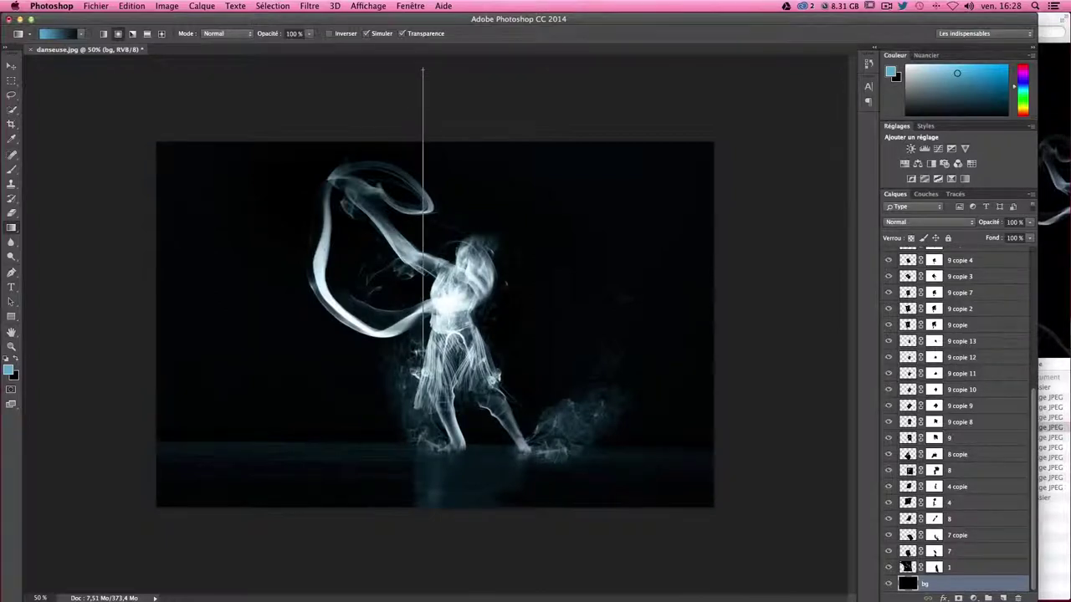
left_click_drag(436, 495, 435, 501)
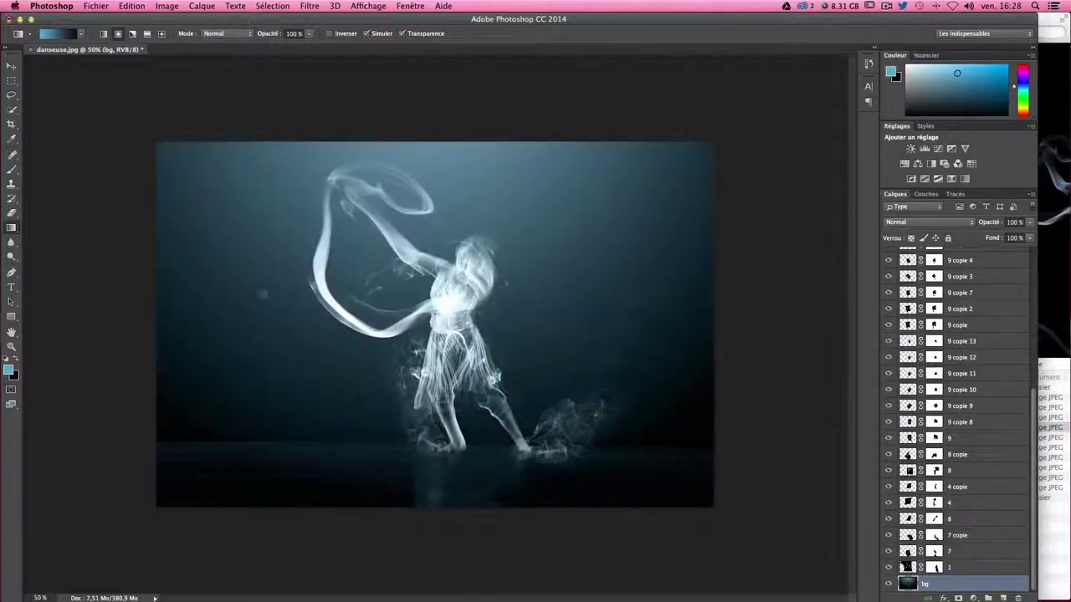
left_click(8, 369)
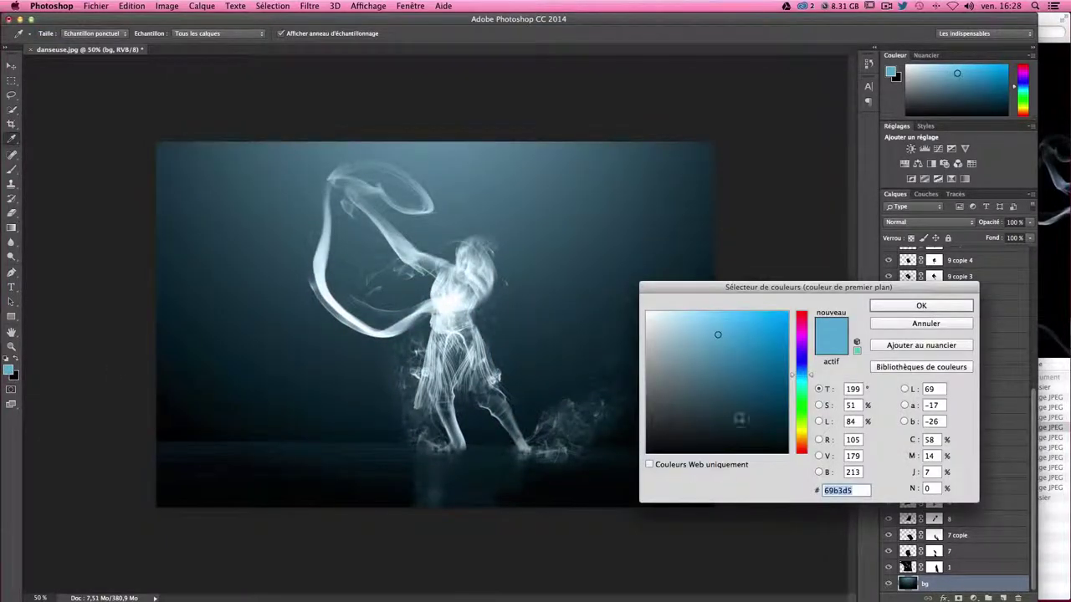
- Accept the darker teal 3d7e9d and redraw the radial gradient from the top of the canvas
left_click(951, 309)
left_click_drag(448, 65, 448, 332)
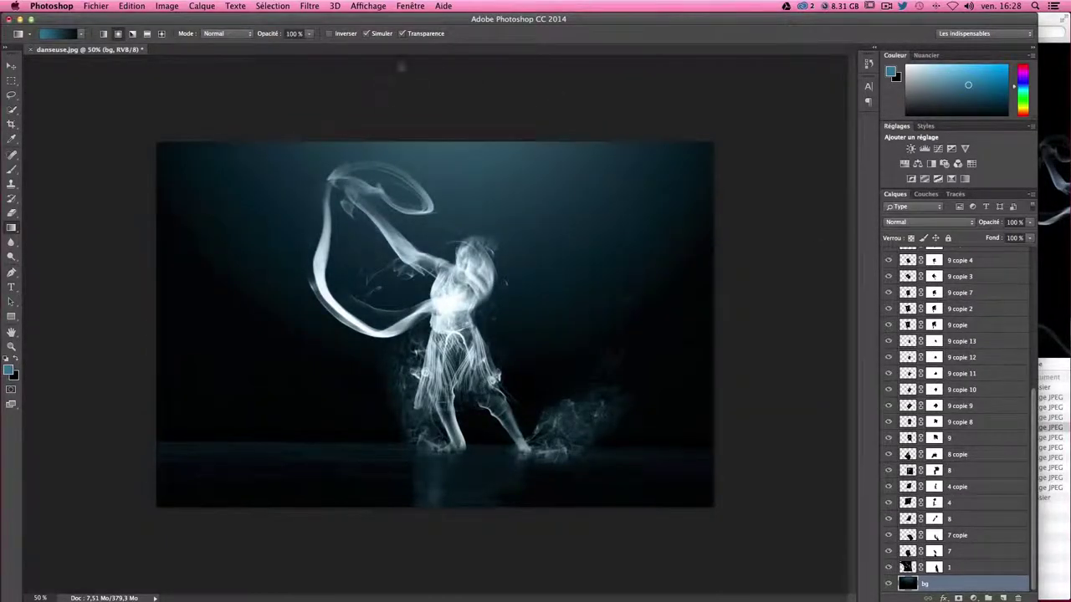
key("ctrl+minus")
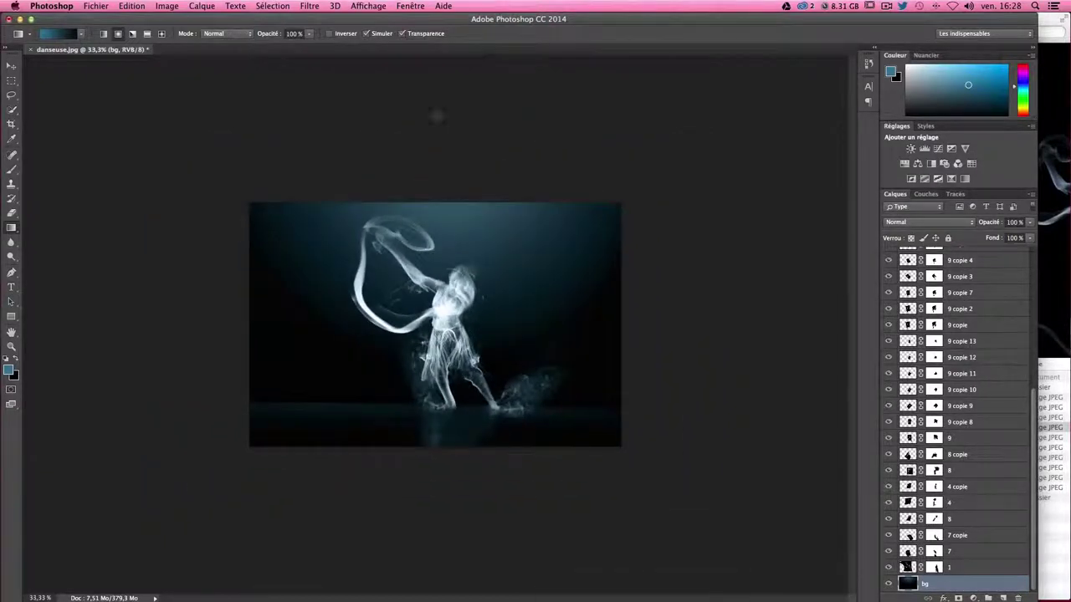
left_click_drag(425, 68, 427, 281)
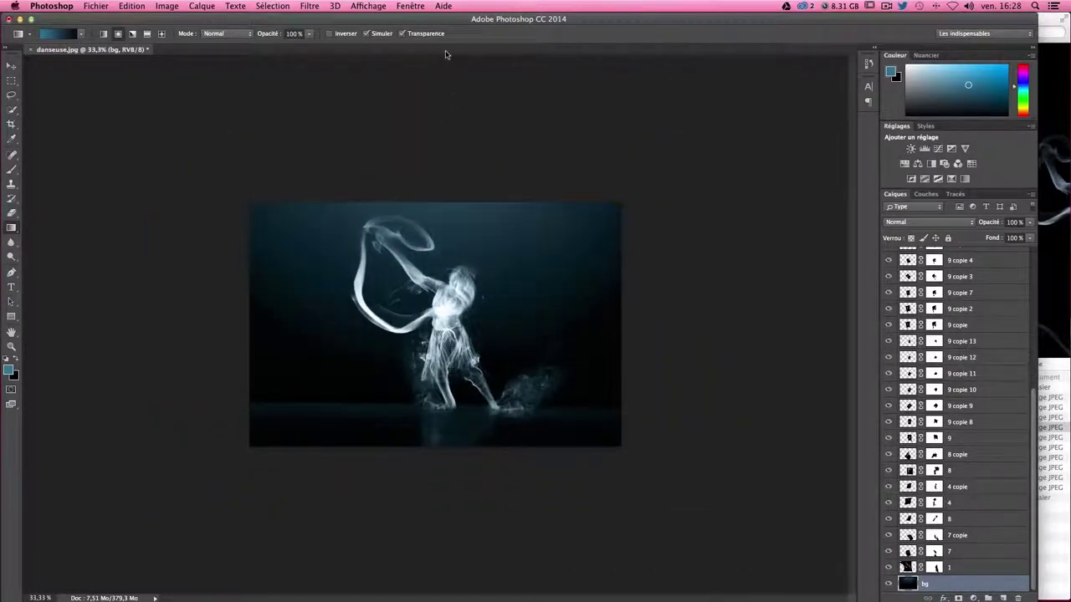
left_click_drag(446, 55, 477, 452)
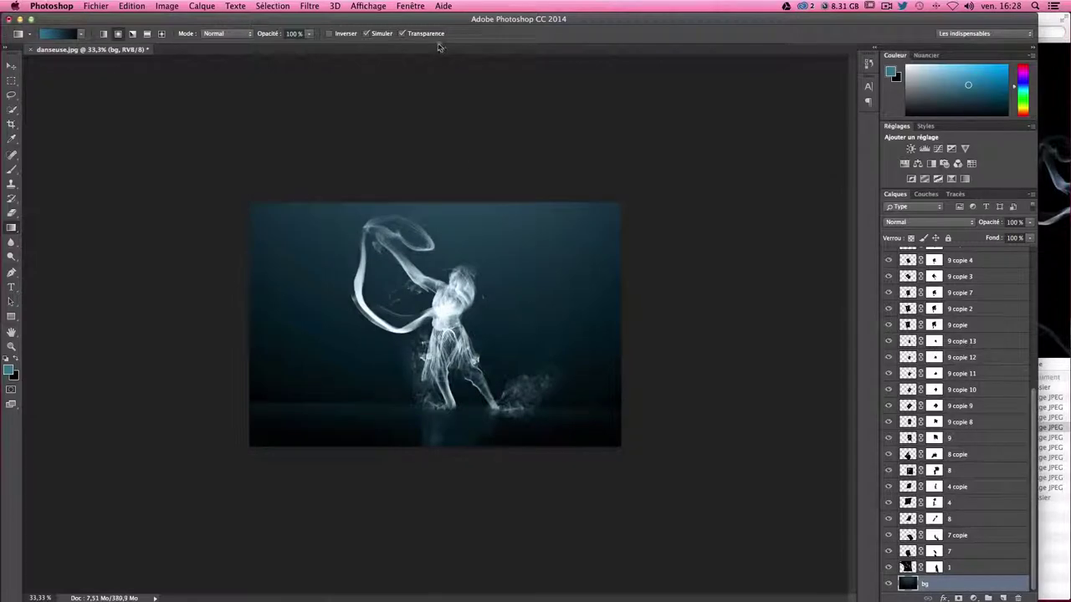
- Redraw the teal radial glow from just above the dancer, then return the zoom to 50%
mouse_move(442, 65)
left_mouse_down()
mouse_move(442, 277)
mouse_move(456, 286)
left_mouse_up()
left_click_drag(441, 88, 442, 267)
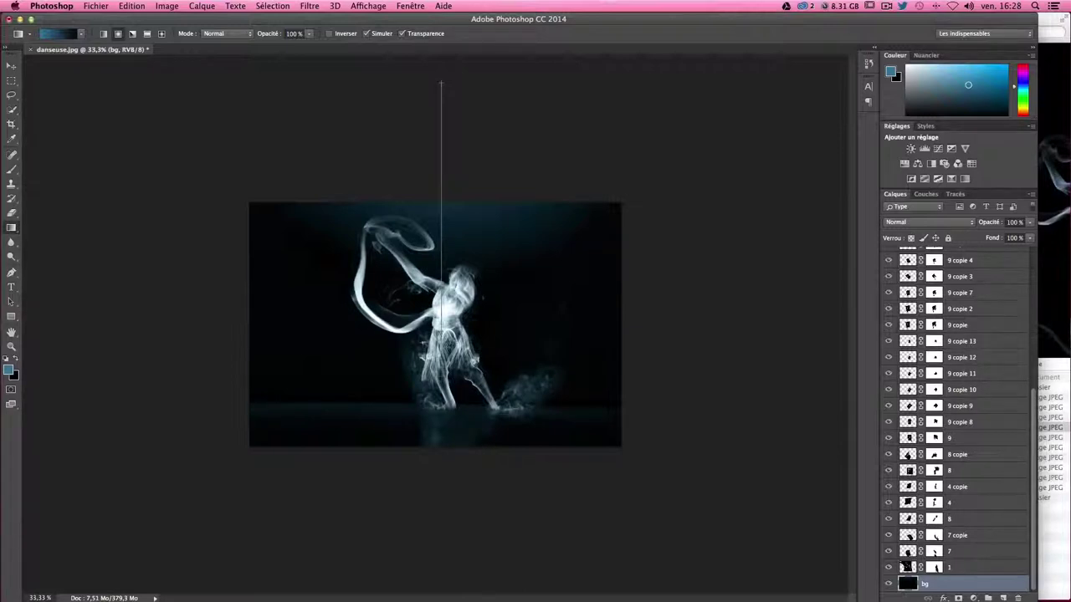
left_click_drag(441, 332, 441, 332)
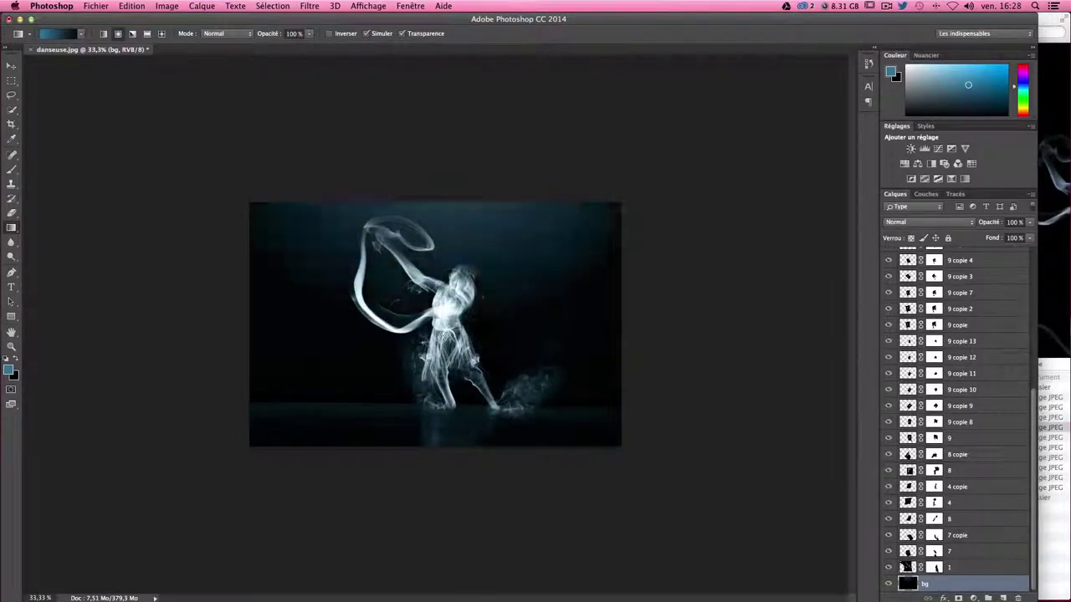
left_click_drag(455, 82, 455, 319)
left_click_drag(454, 385, 454, 386)
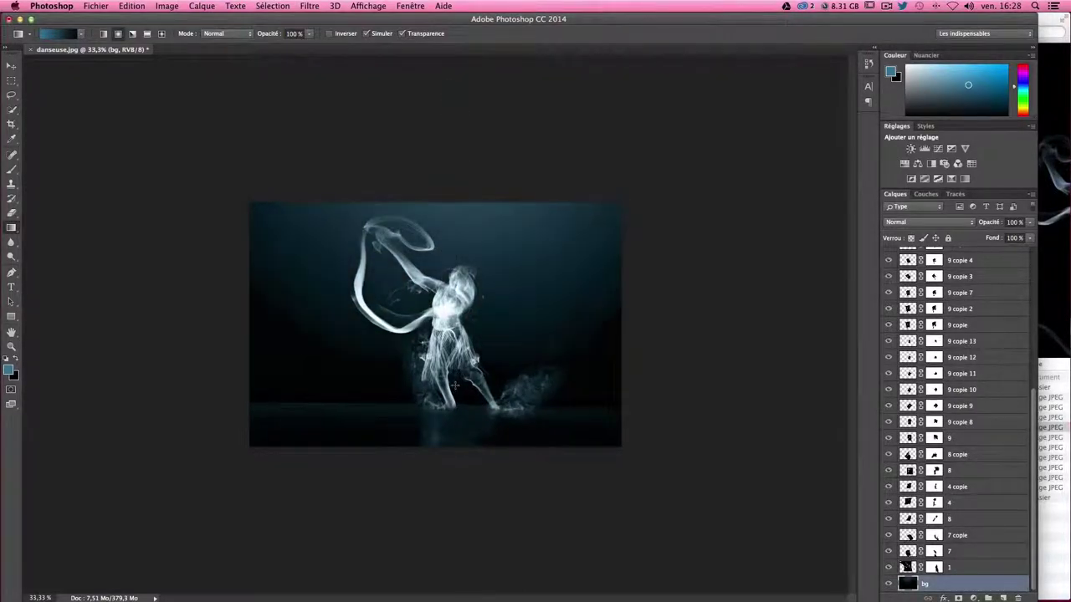
key("ctrl+plus")
key("ctrl+plus")
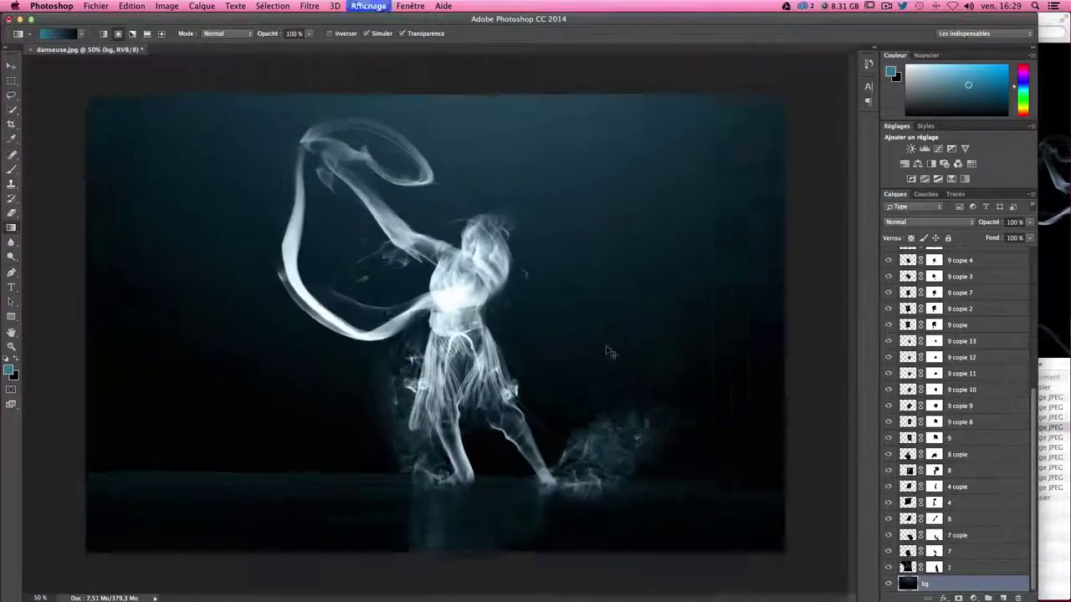
key("ctrl+minus")
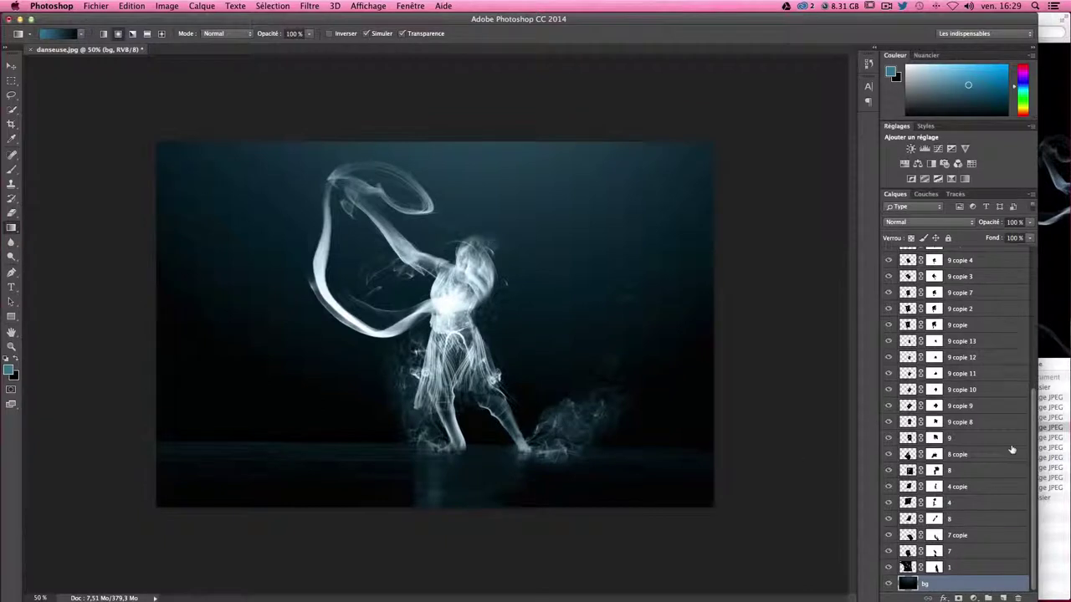
scroll(1010, 450, "up", 15)
- Select Calque 0's layer mask and enlarge the Brush to 370 px
left_click(939, 271)
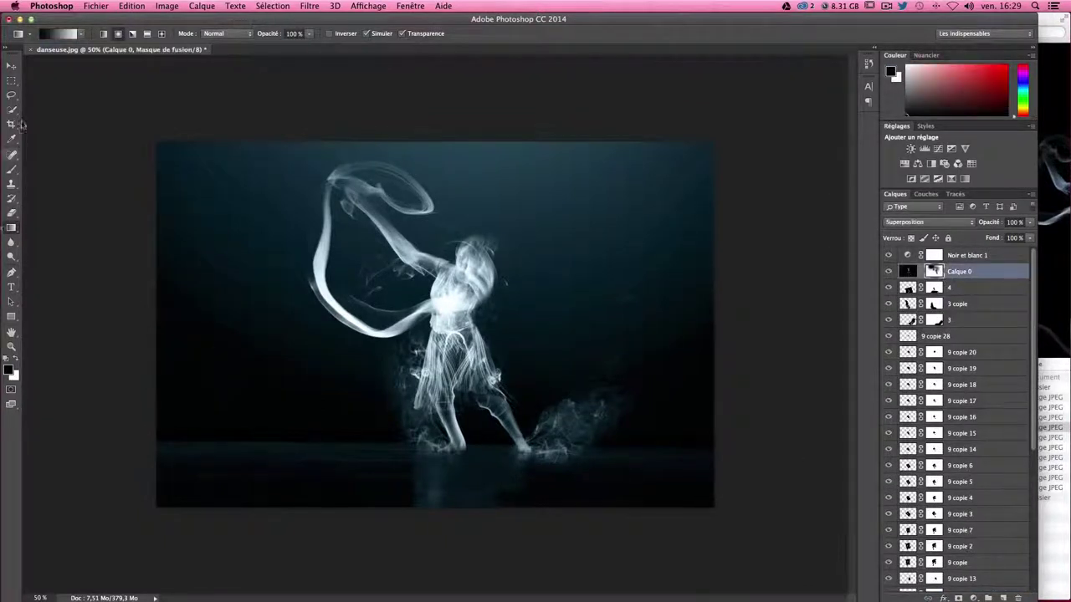
left_click(12, 169)
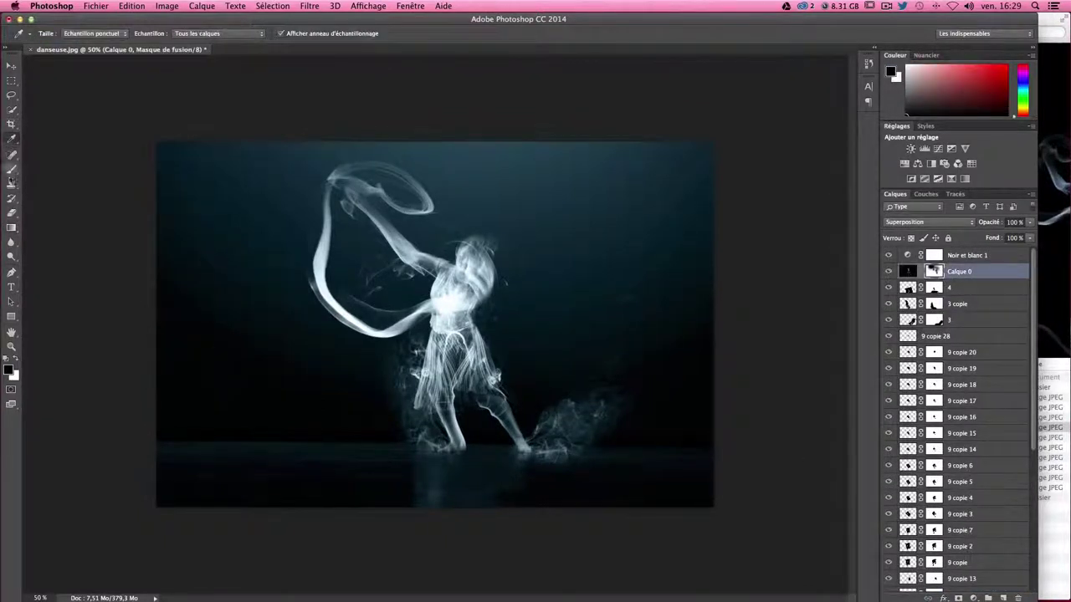
left_click_drag(226, 451, 223, 447)
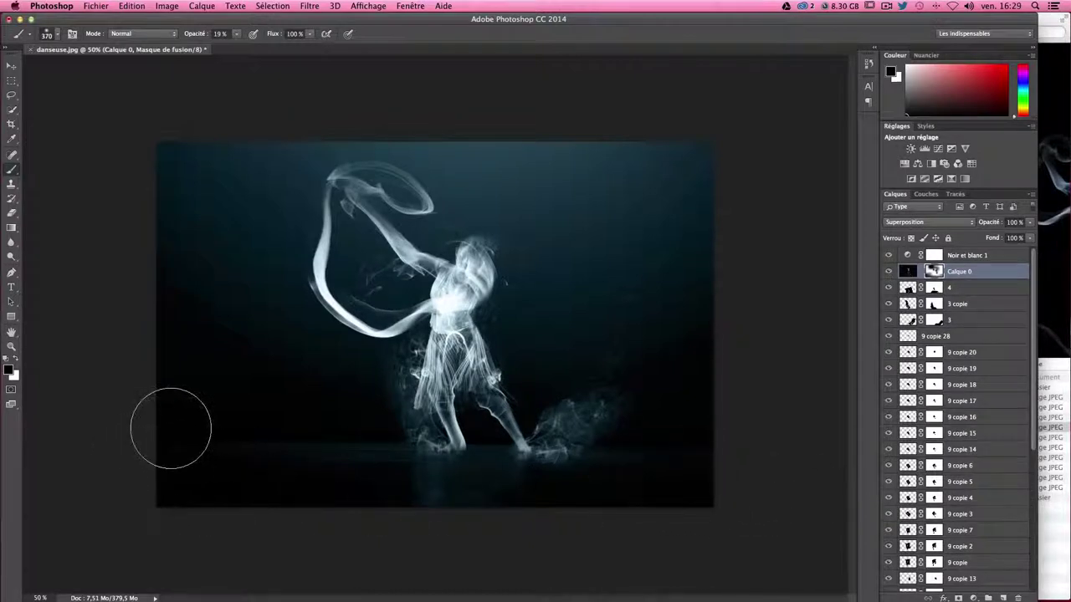
left_click(12, 66)
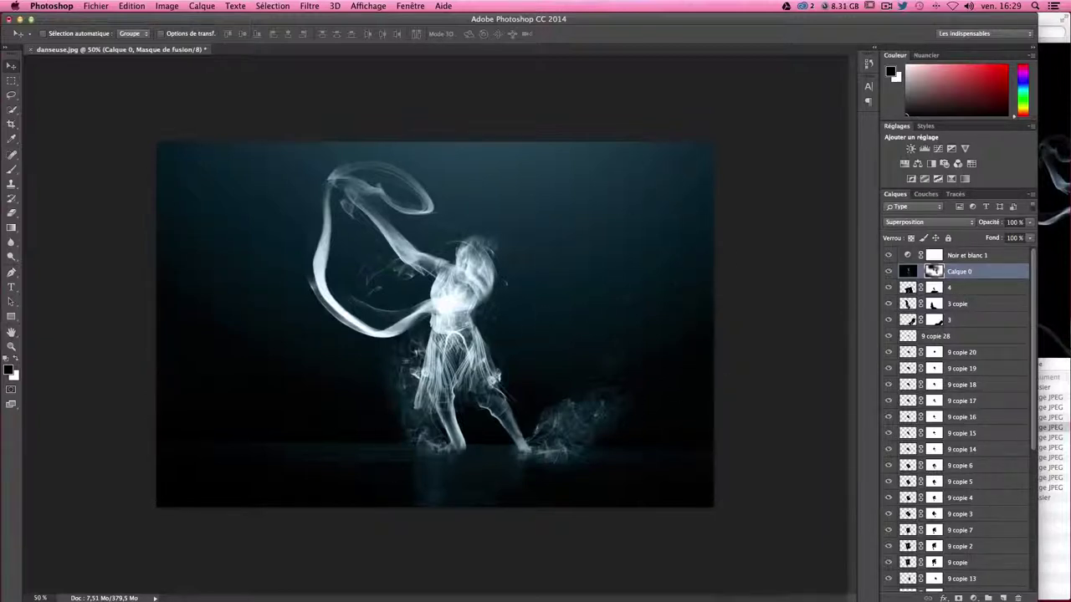
- Make white the foreground colour and start a text layer left of the dancer
left_click(976, 272)
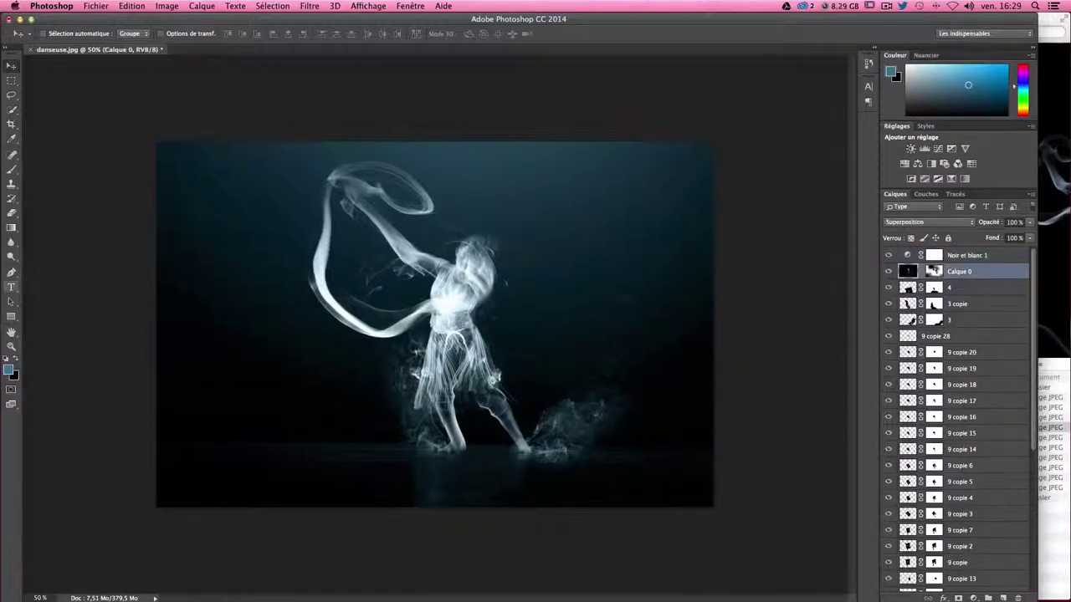
left_click(6, 358)
left_click(17, 359)
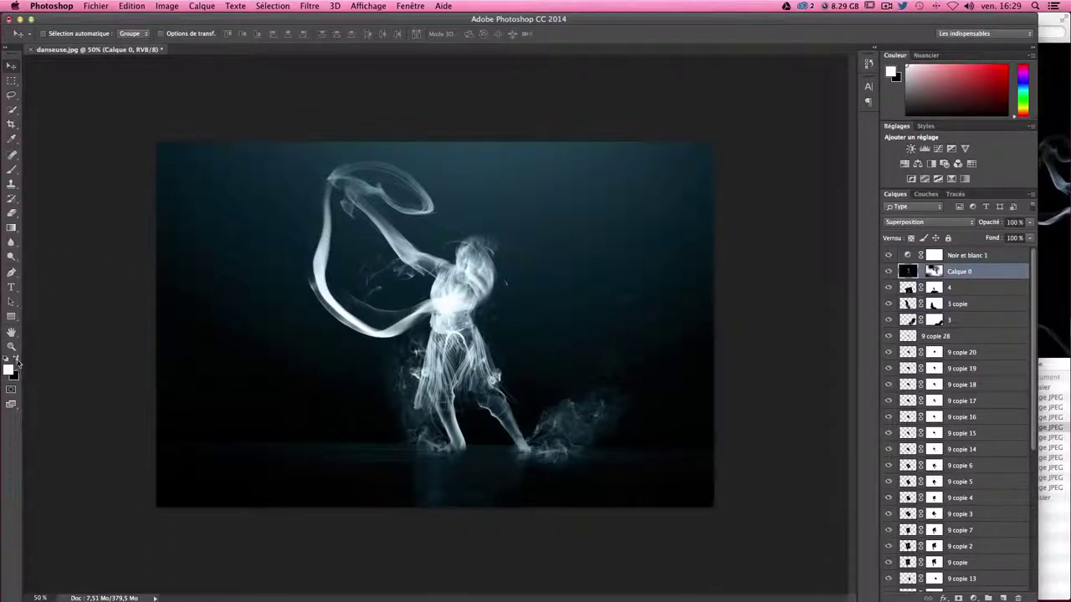
left_click(10, 288)
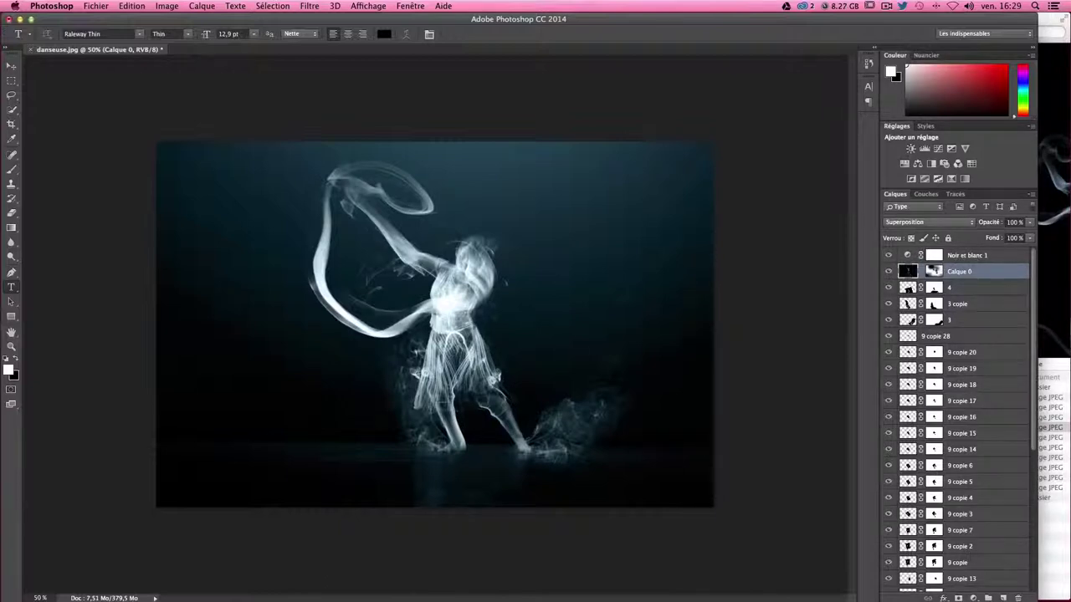
left_click(245, 330)
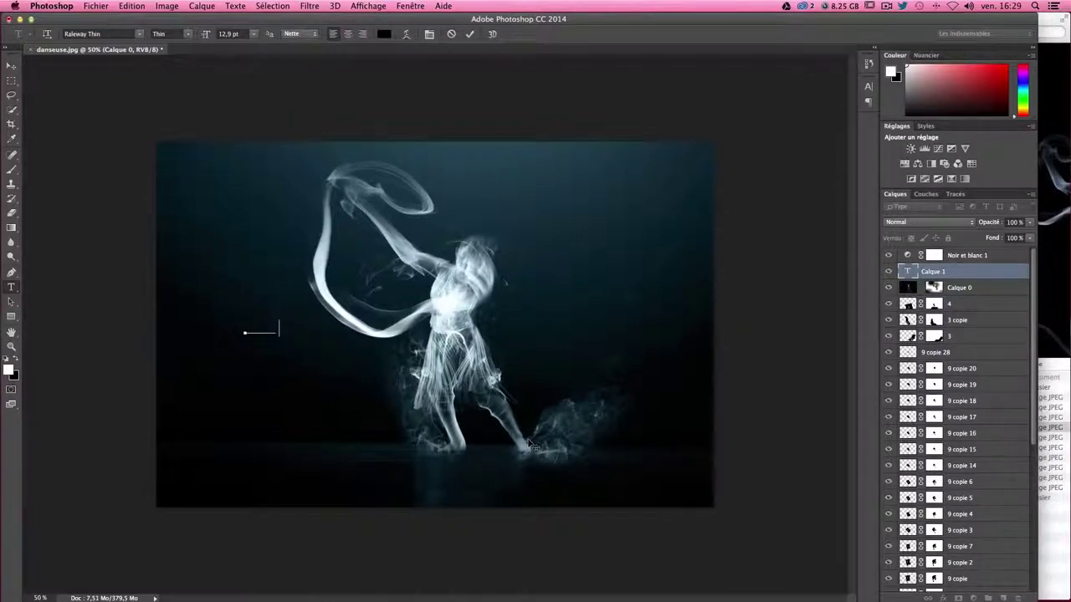
- Select all the title text and set its Couleur to white ffffff in the Caractère panel
key("ctrl+a")
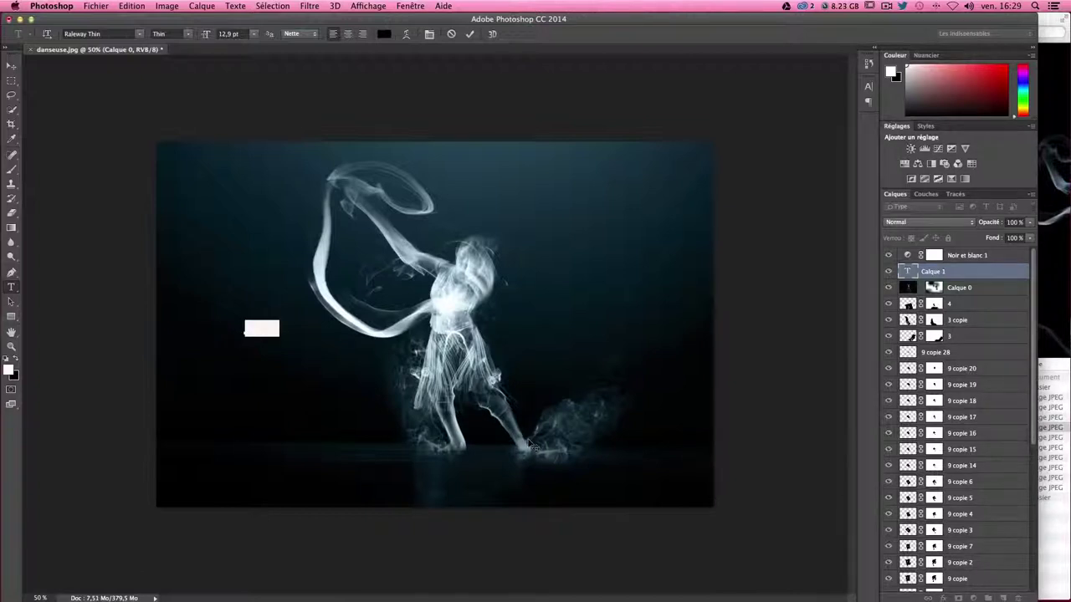
key("super+t")
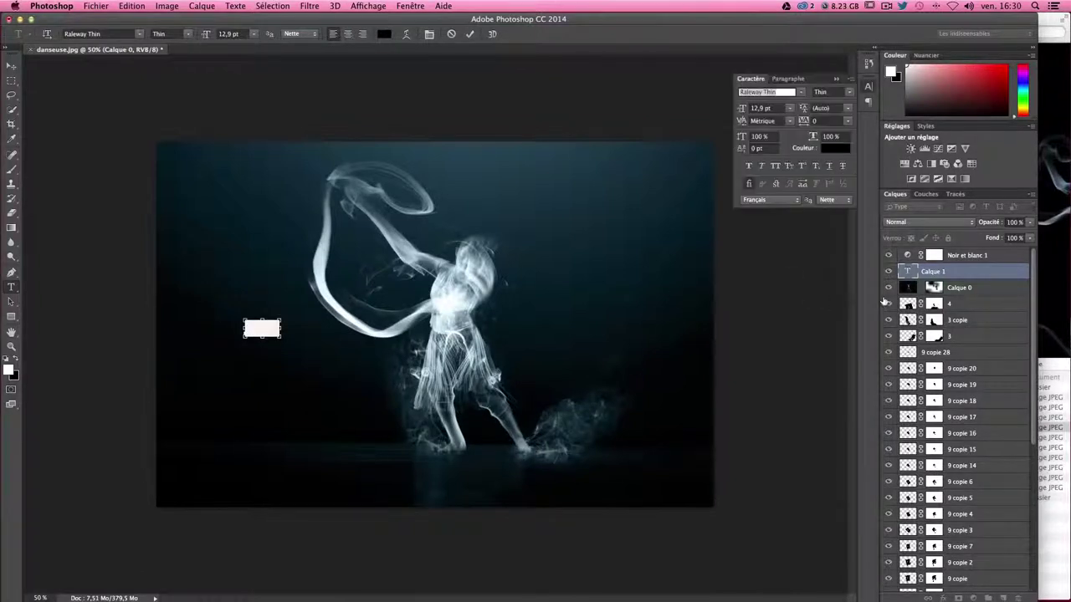
key("super+t")
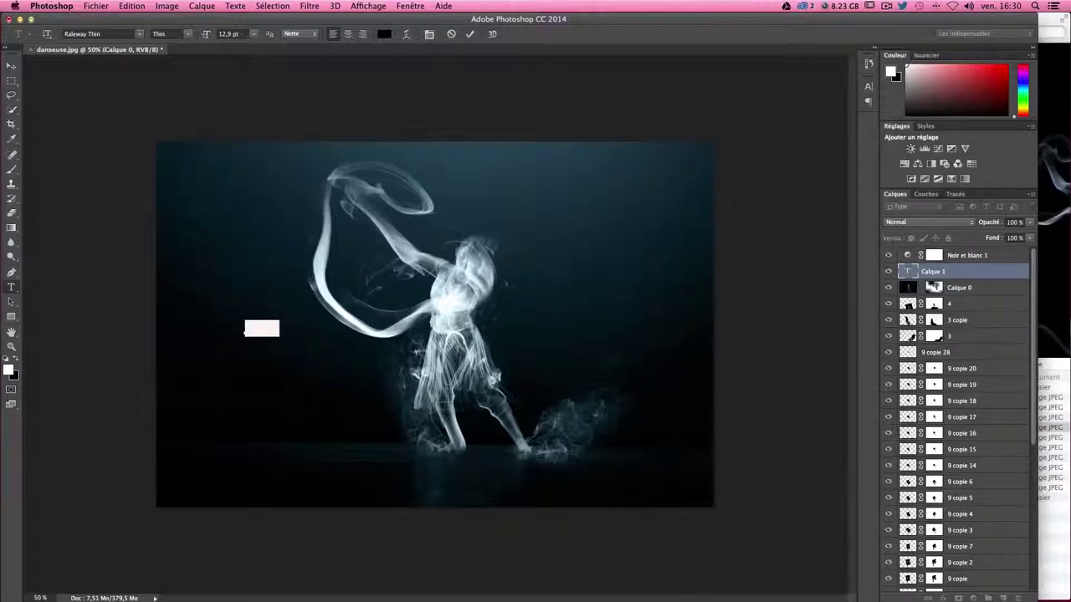
key("super+t")
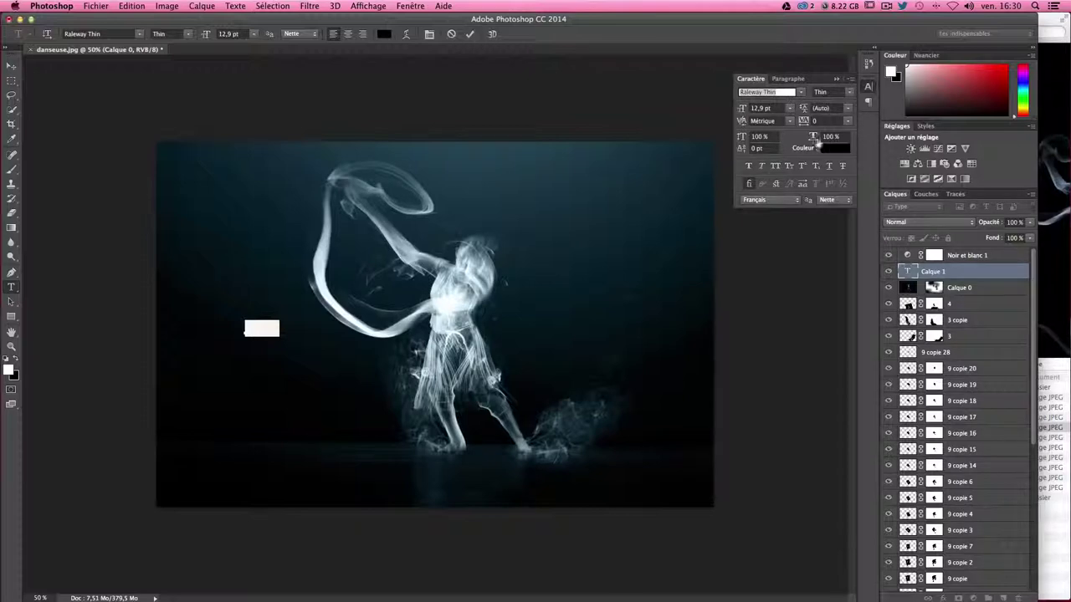
left_click(832, 151)
left_click(683, 317)
left_click_drag(683, 317, 614, 275)
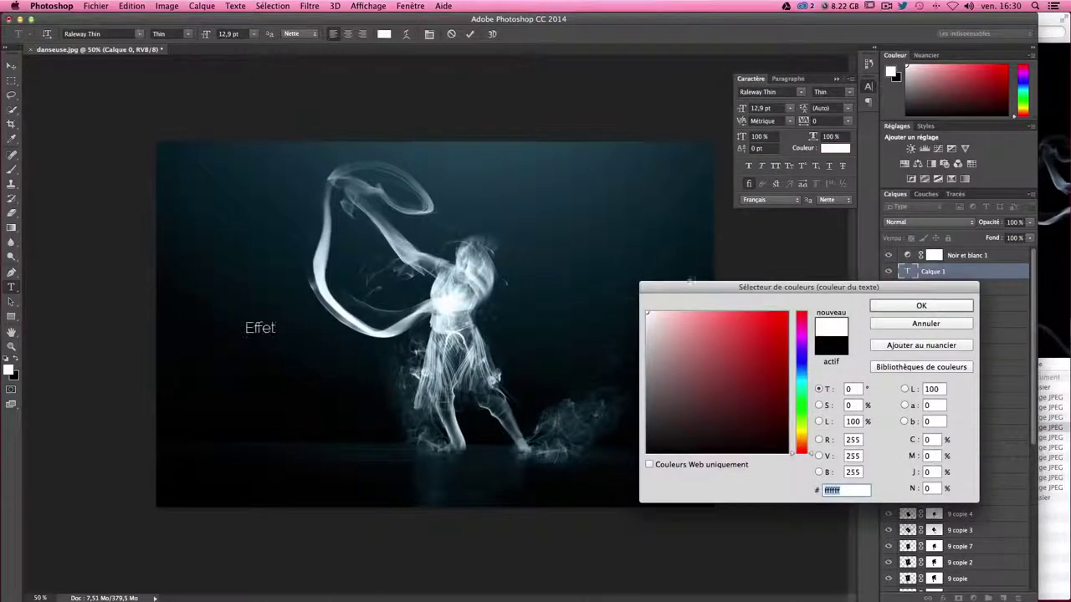
left_click(920, 305)
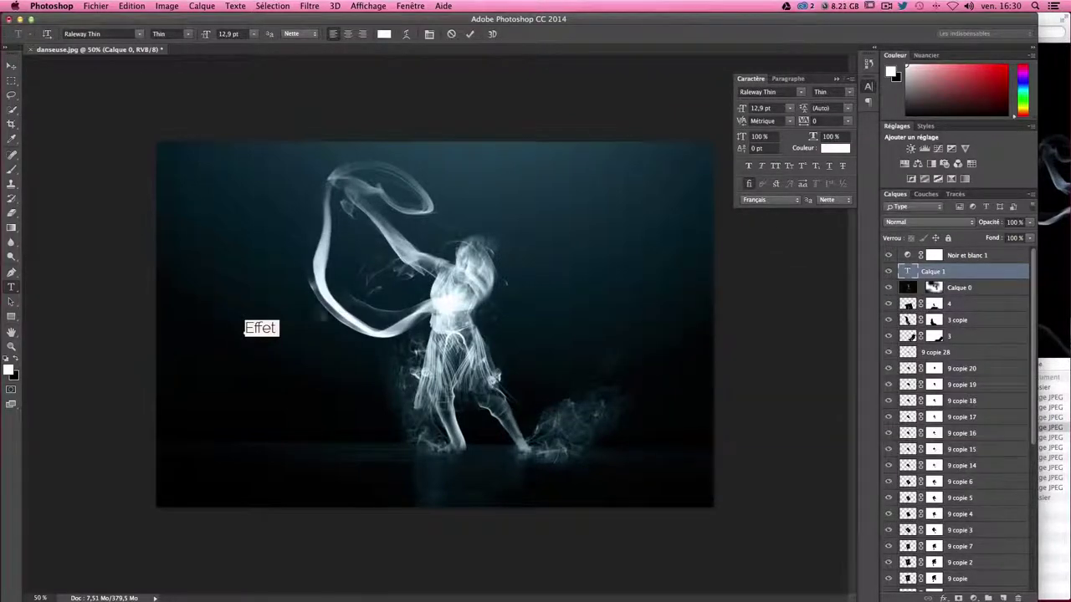
- Complete the title as 'Effet Fantôme', set 'Fantôme' to Raleway SemiBold, and commit it
left_click(284, 326)
type("F")
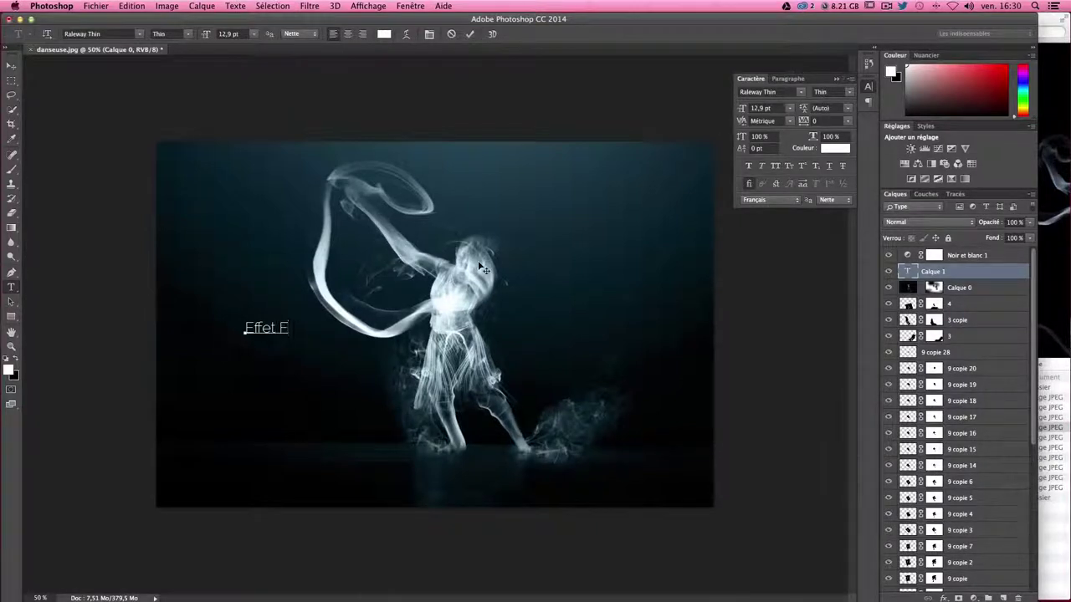
type("ant")
type("ôme")
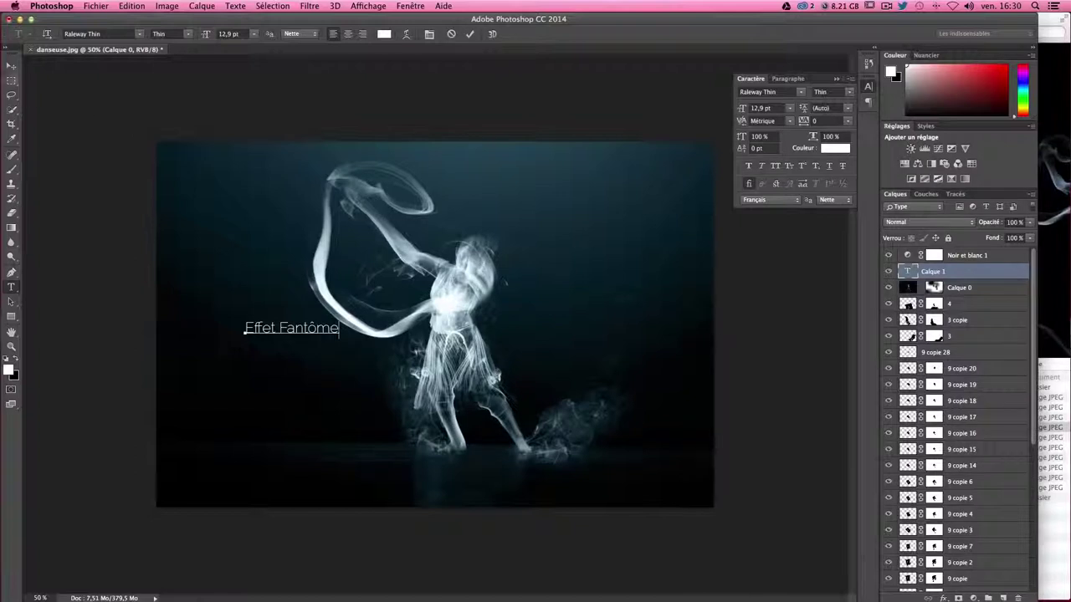
double_click(299, 327)
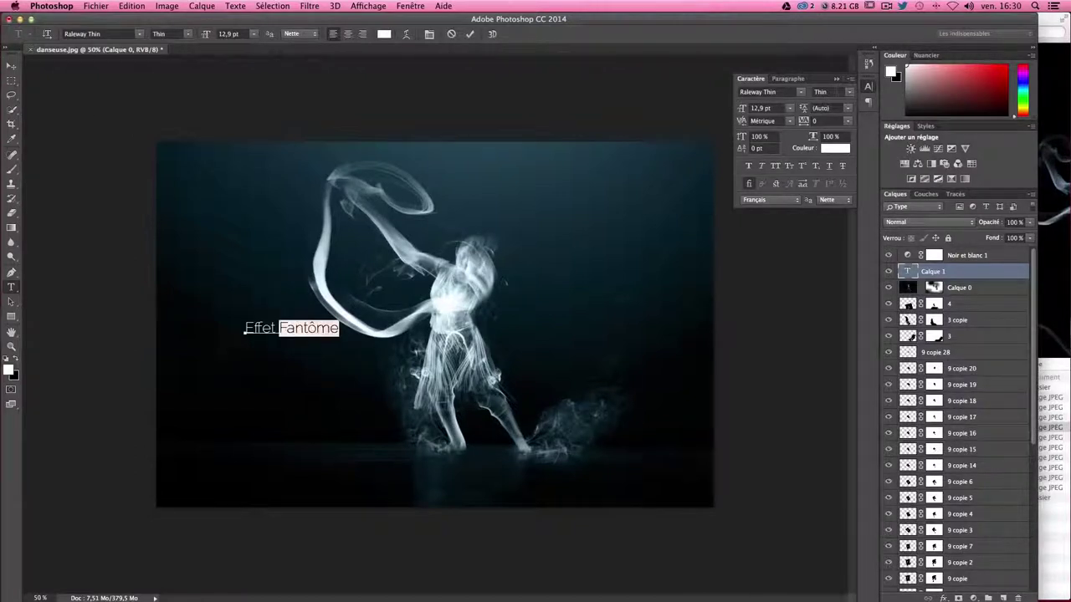
left_click(848, 93)
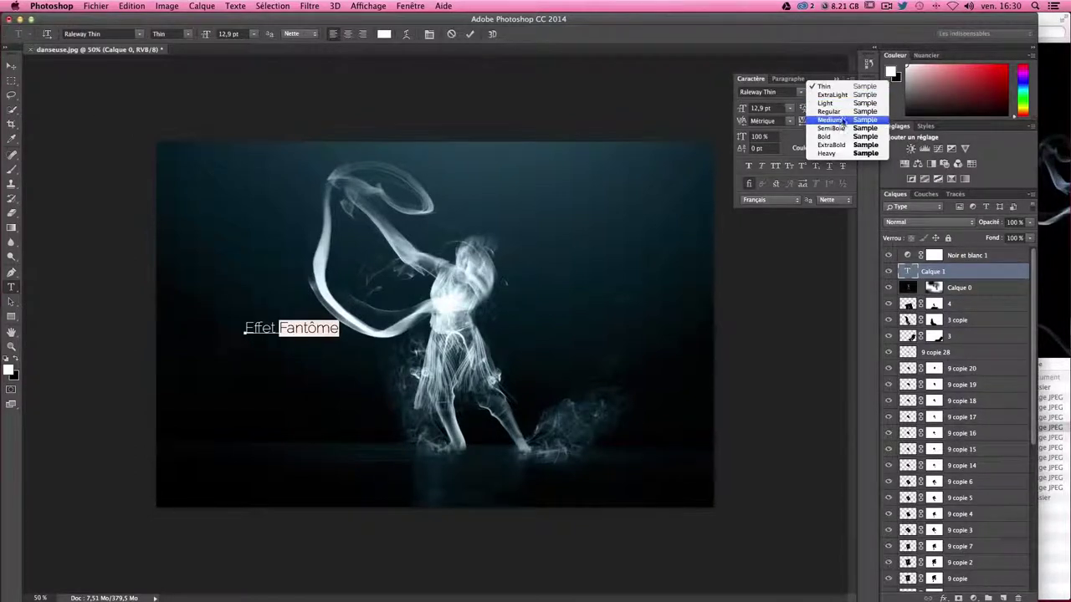
left_click(841, 137)
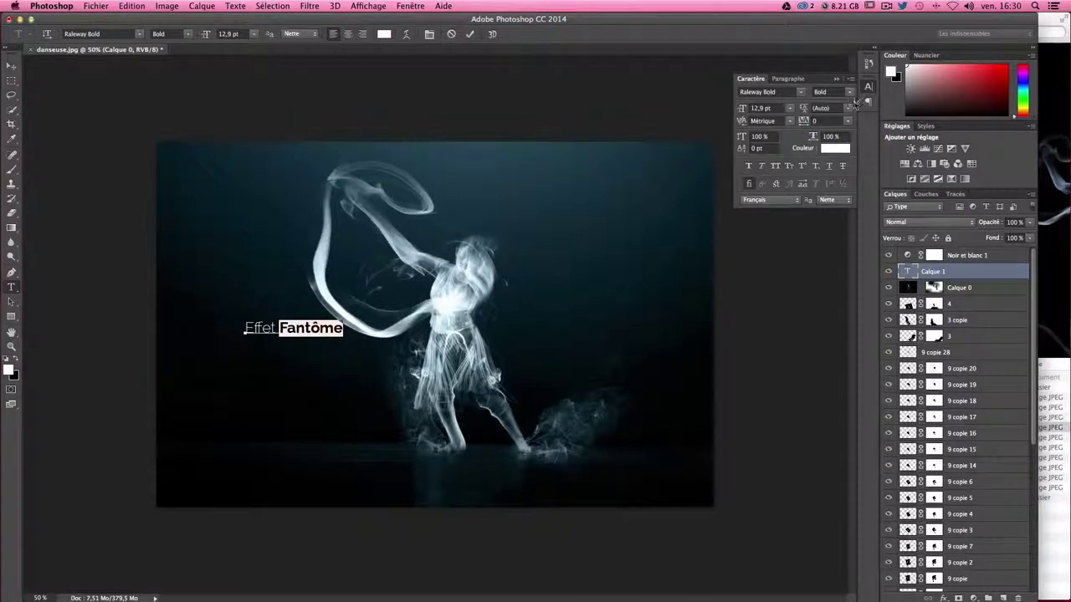
left_click(851, 102)
left_click(830, 128)
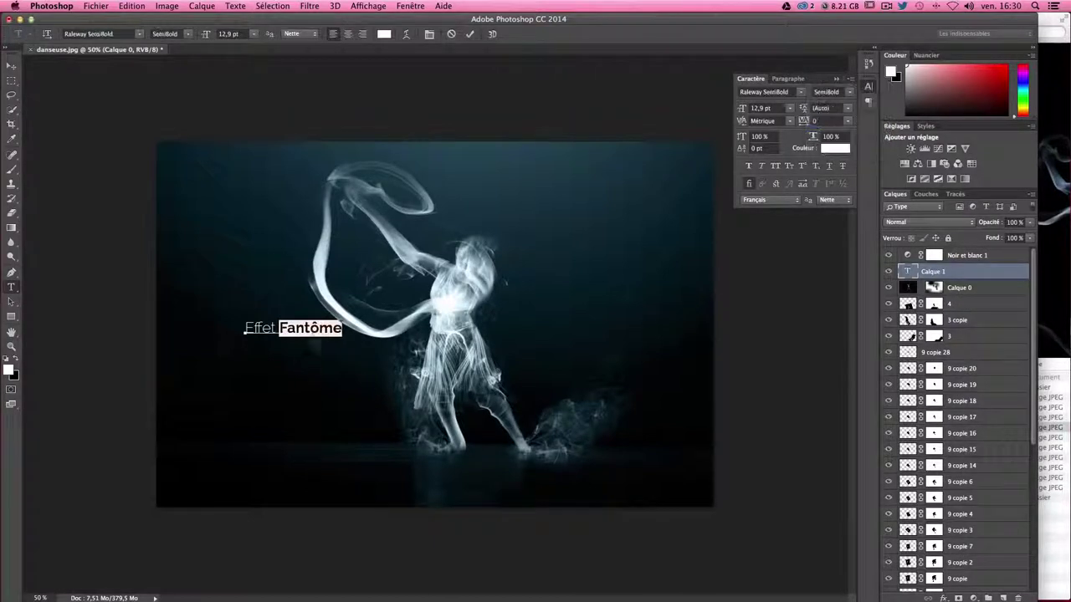
left_click(313, 328)
key("super+Return")
- Scale the title up about 180%, move it left of the dancer, and duplicate its layer
key("super+t")
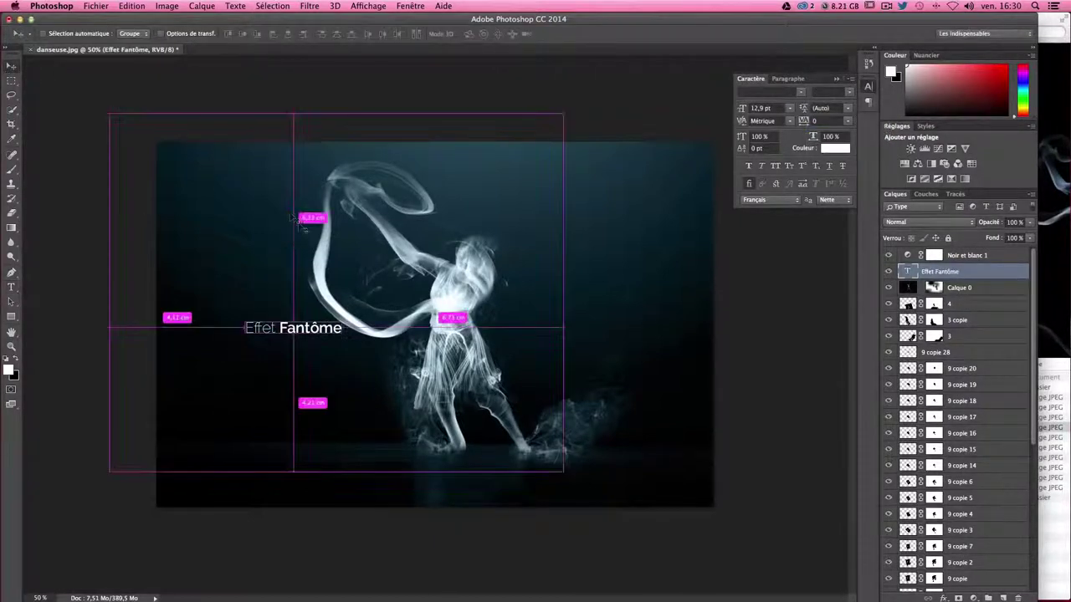
left_click_drag(344, 320, 424, 260)
key("Return")
left_click_drag(393, 322, 389, 386)
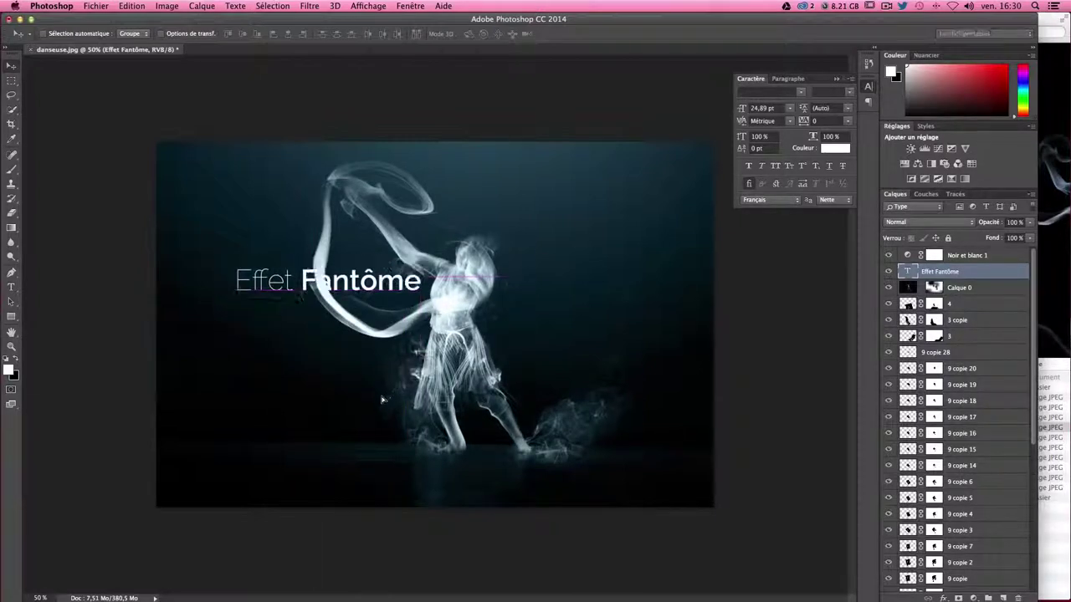
left_click_drag(430, 391, 397, 461)
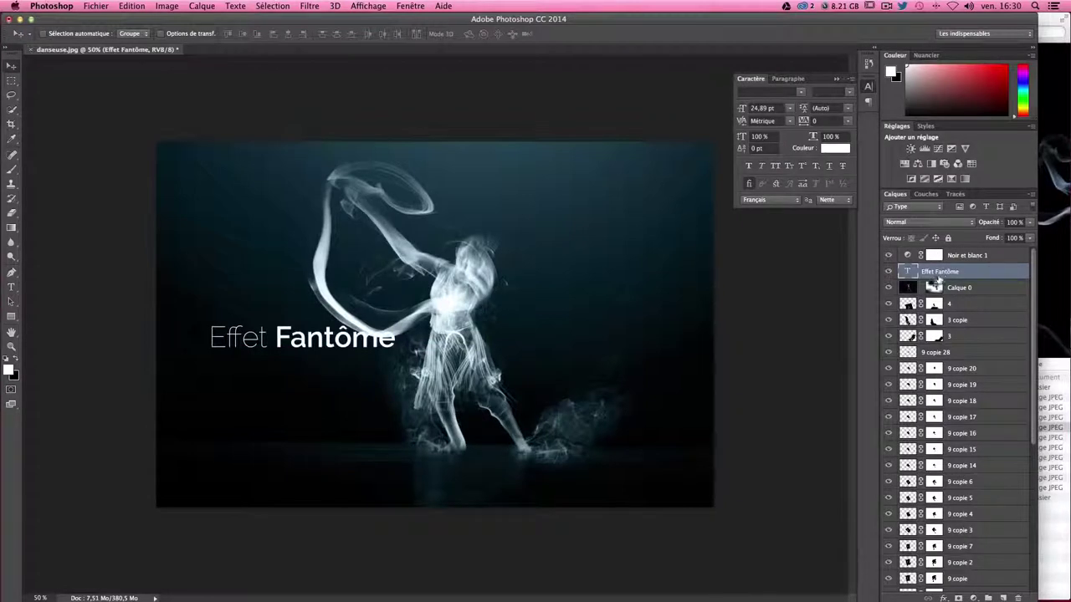
left_click_drag(929, 278, 927, 275)
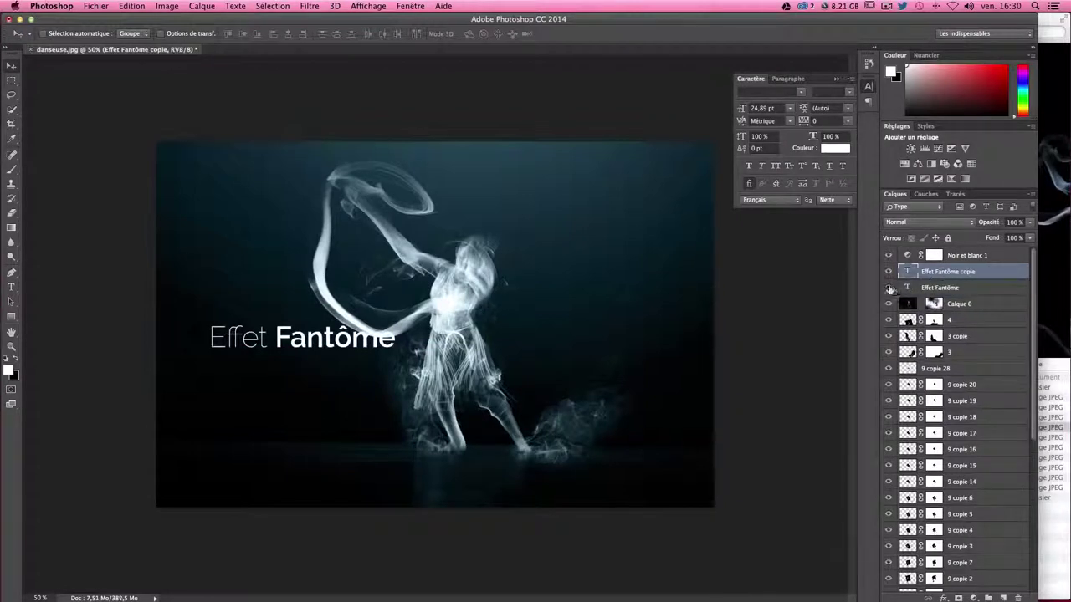
- Apply Filtre > Flou > Flou directionnel to the title copy, rasterizing the text
left_click(311, 7)
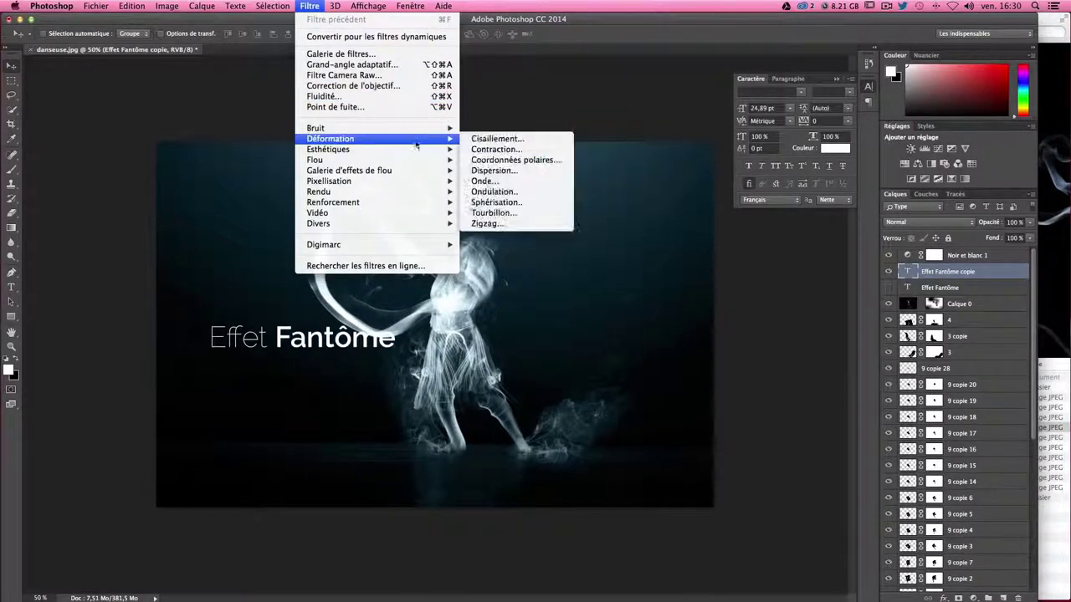
mouse_move(315, 160)
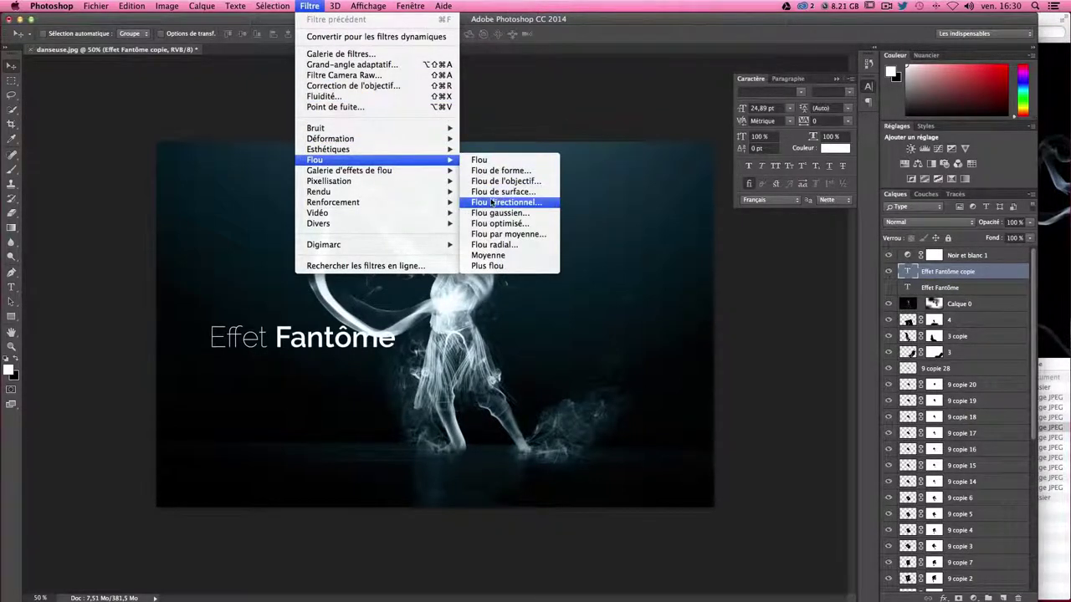
left_click(507, 203)
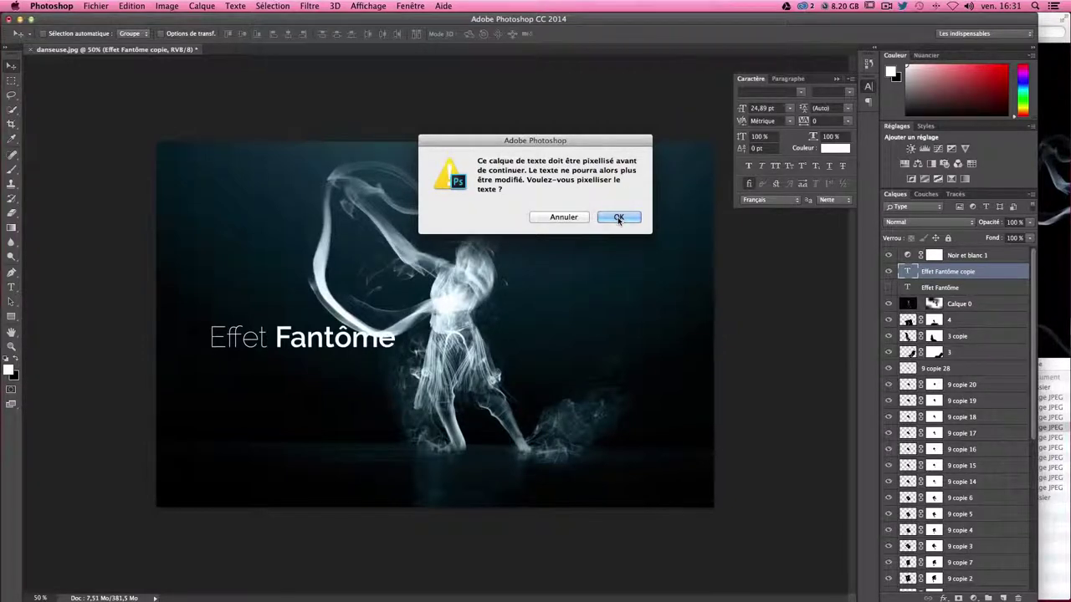
left_click(618, 218)
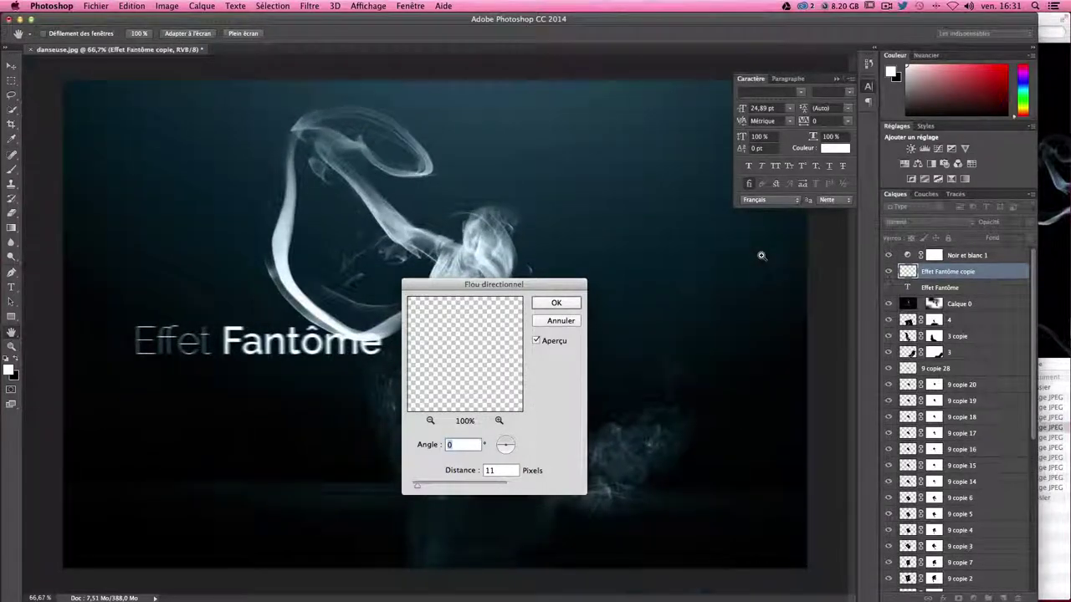
left_click(761, 255, "ctrl")
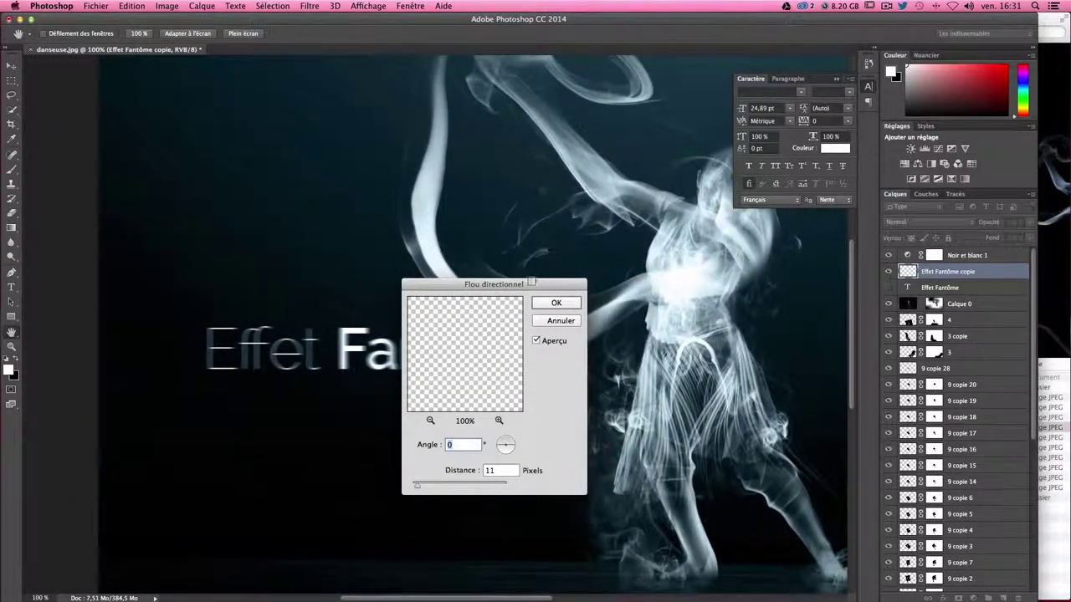
- Set the motion blur to angle 0 and distance about 10 pixels, then apply it
left_click_drag(531, 284, 675, 173)
left_click_drag(559, 373, 559, 376)
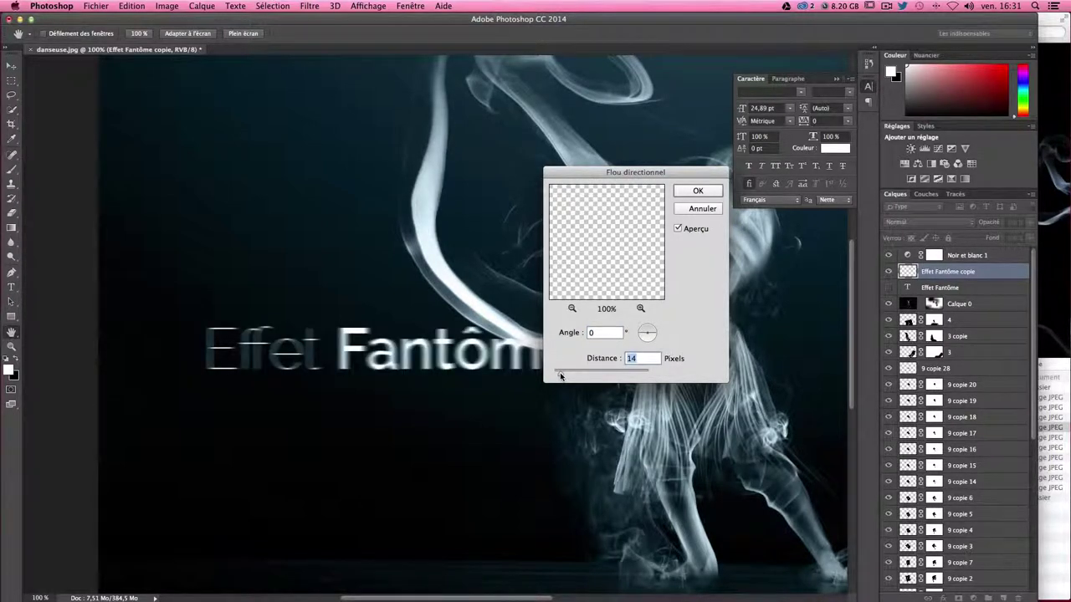
left_click_drag(559, 377, 560, 377)
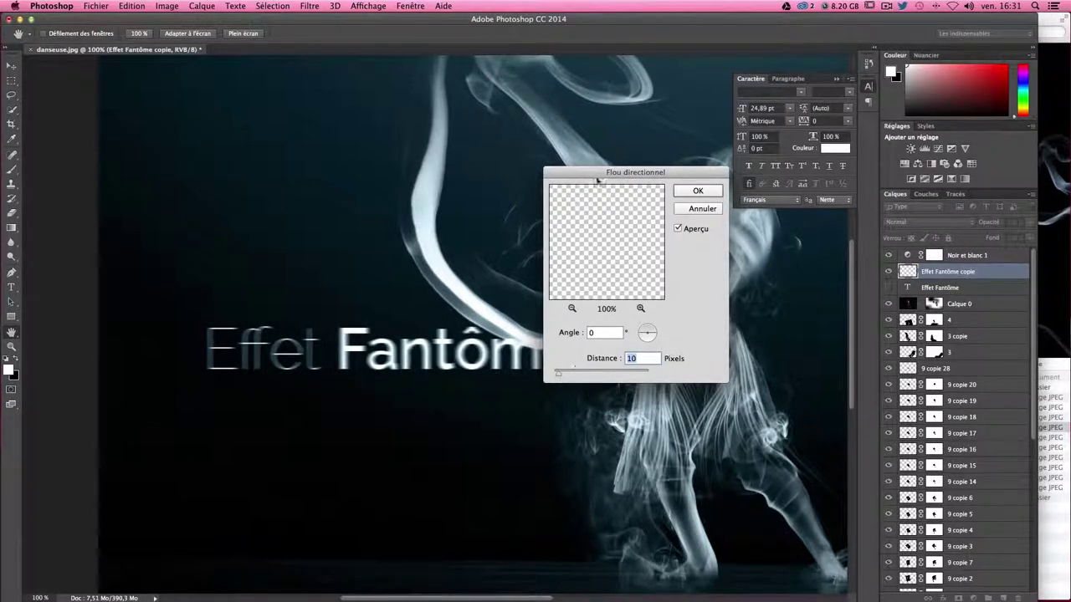
left_click_drag(635, 172, 813, 276)
key("Up")
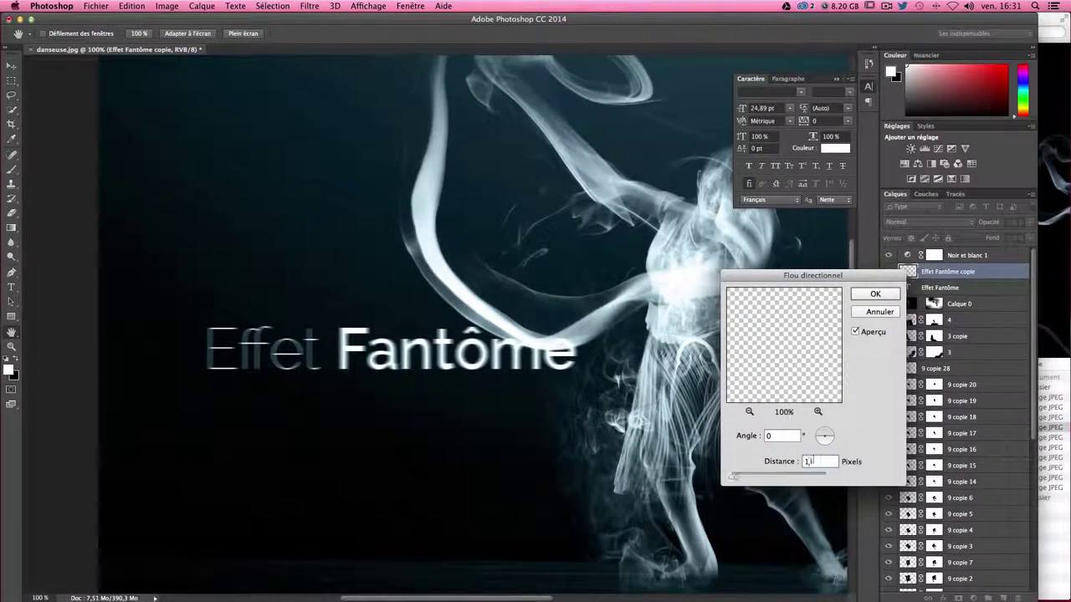
key("Up")
key("Return")
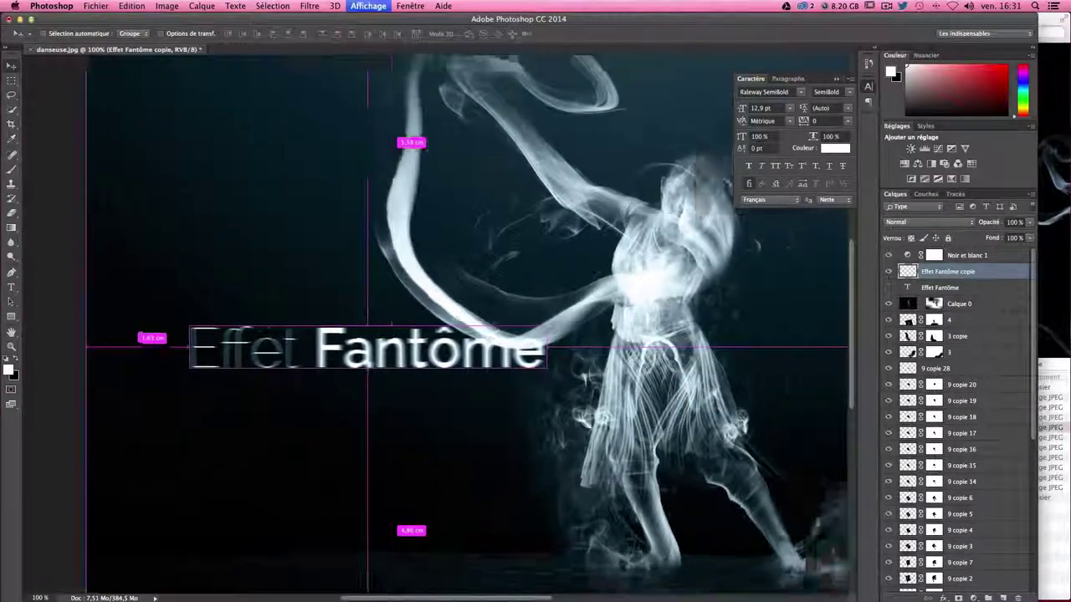
- Position the blurred title at the lower left near the dancer's feet and close the Caractère panel
key("ctrl+minus")
mouse_move(326, 326)
left_mouse_down()
mouse_move(306, 384)
mouse_move(266, 439)
mouse_move(283, 360)
left_mouse_up()
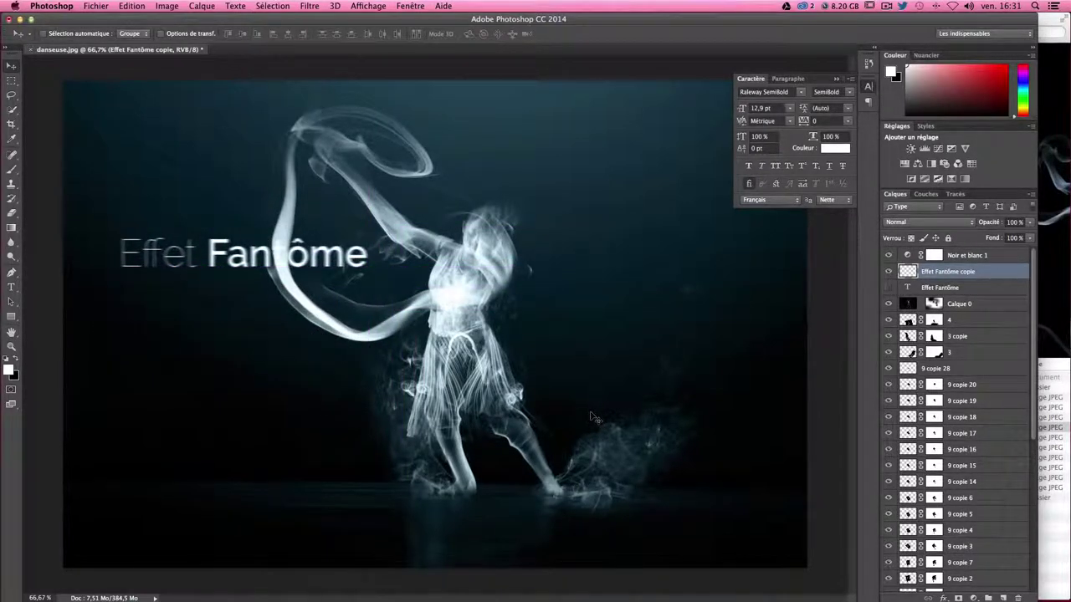
mouse_move(284, 360)
left_mouse_down()
mouse_move(780, 382)
mouse_move(665, 405)
left_mouse_up()
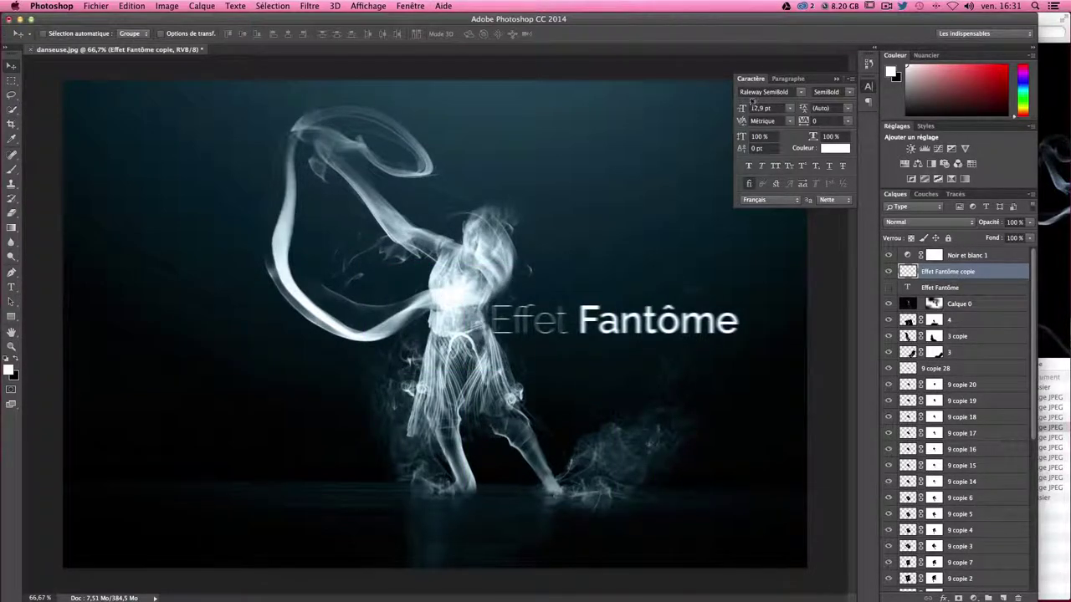
mouse_move(664, 385)
left_mouse_down()
mouse_move(617, 244)
mouse_move(255, 391)
mouse_move(276, 345)
mouse_move(280, 508)
left_mouse_up()
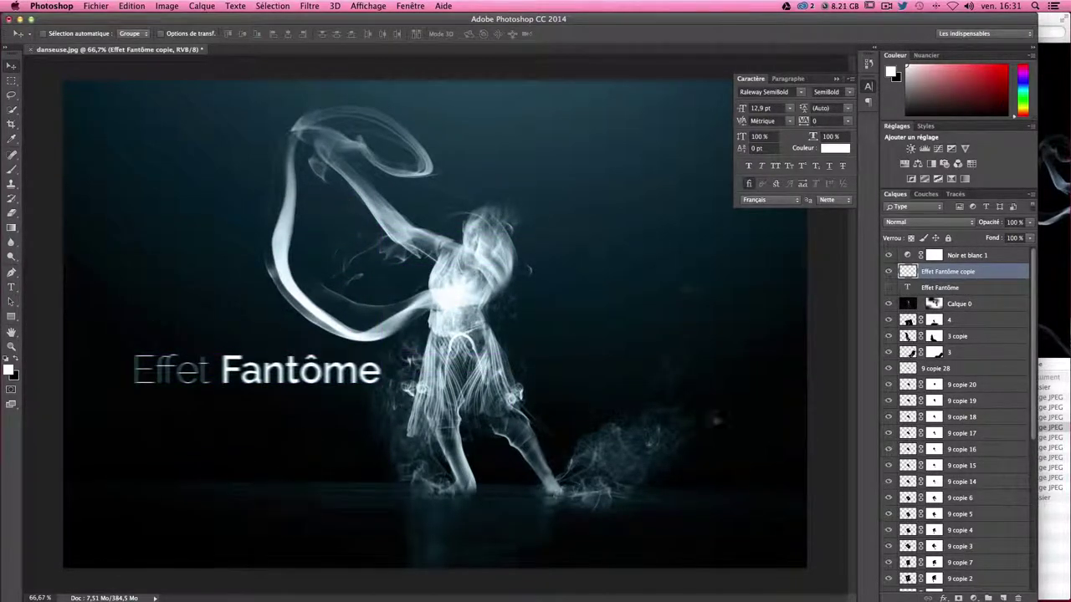
left_click(850, 80)
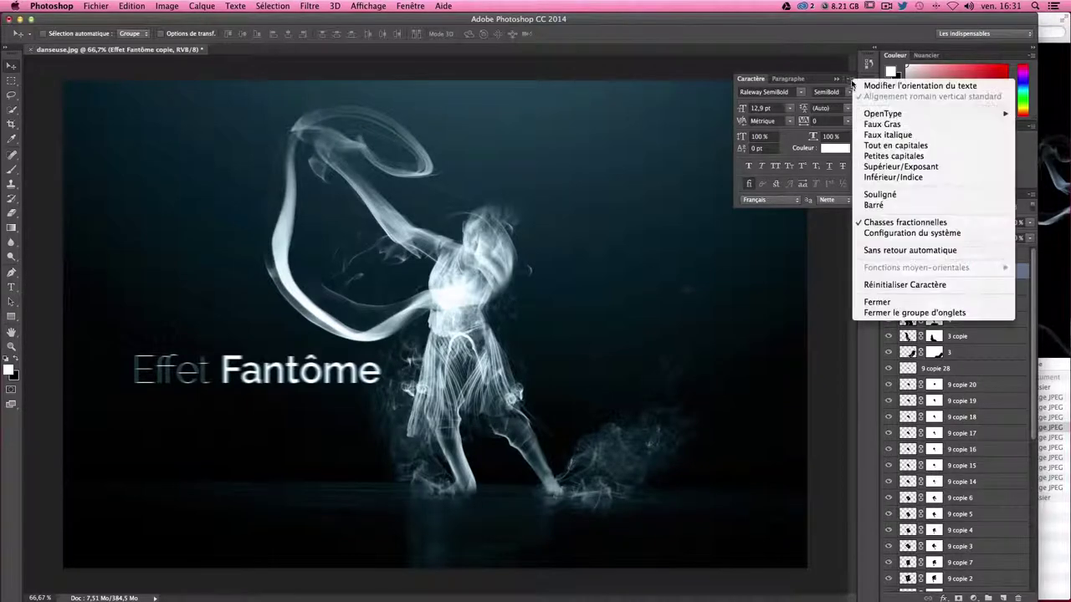
left_click(914, 312)
mouse_move(622, 390)
left_mouse_down()
mouse_move(586, 401)
mouse_move(585, 459)
left_mouse_up()
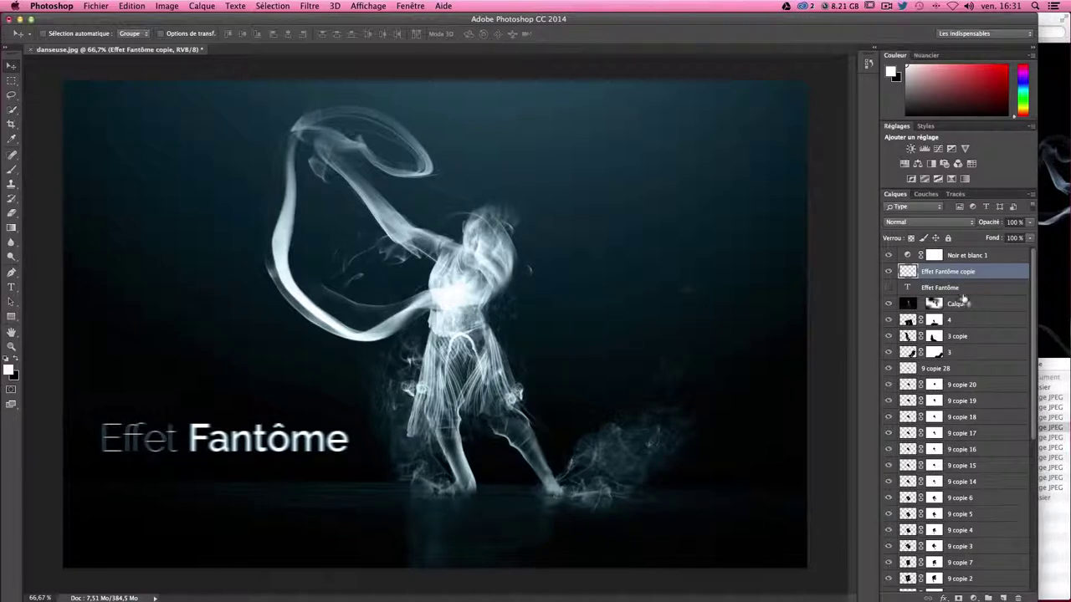